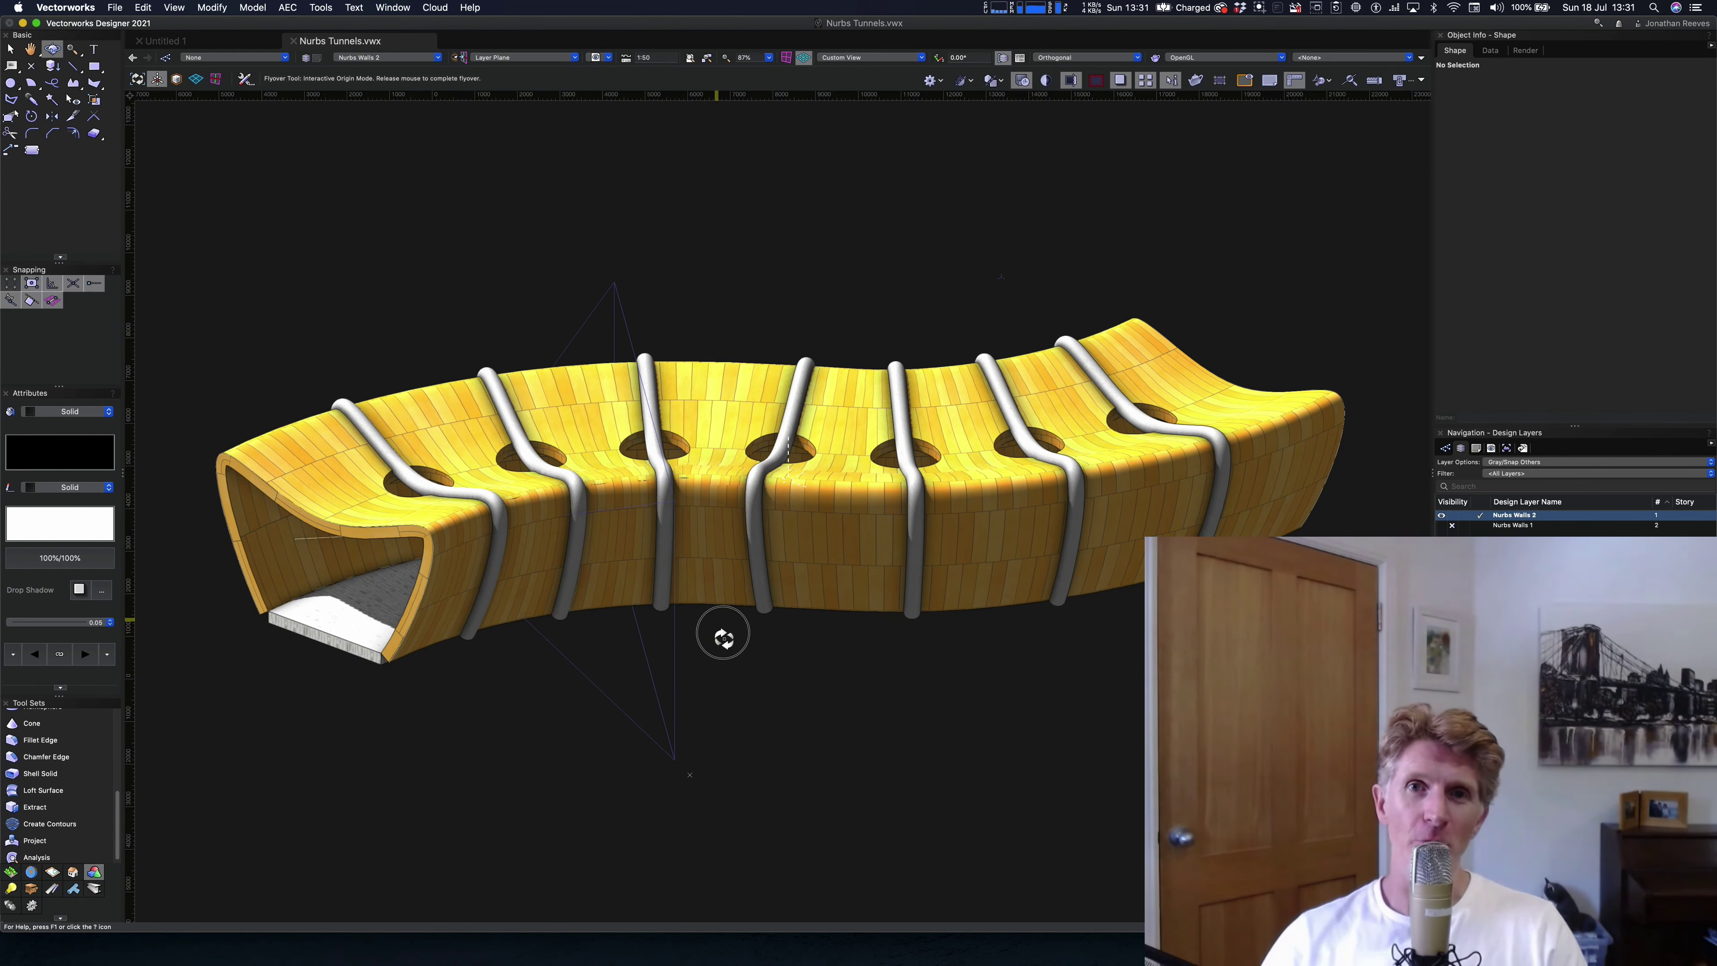
- Orbit the finished tunnel in X-ray mode, then view the blank Untitled 2 drawing from the Front
{"action": "left_click_drag", "start_coordinate": [723, 637], "coordinate": [786, 652]}
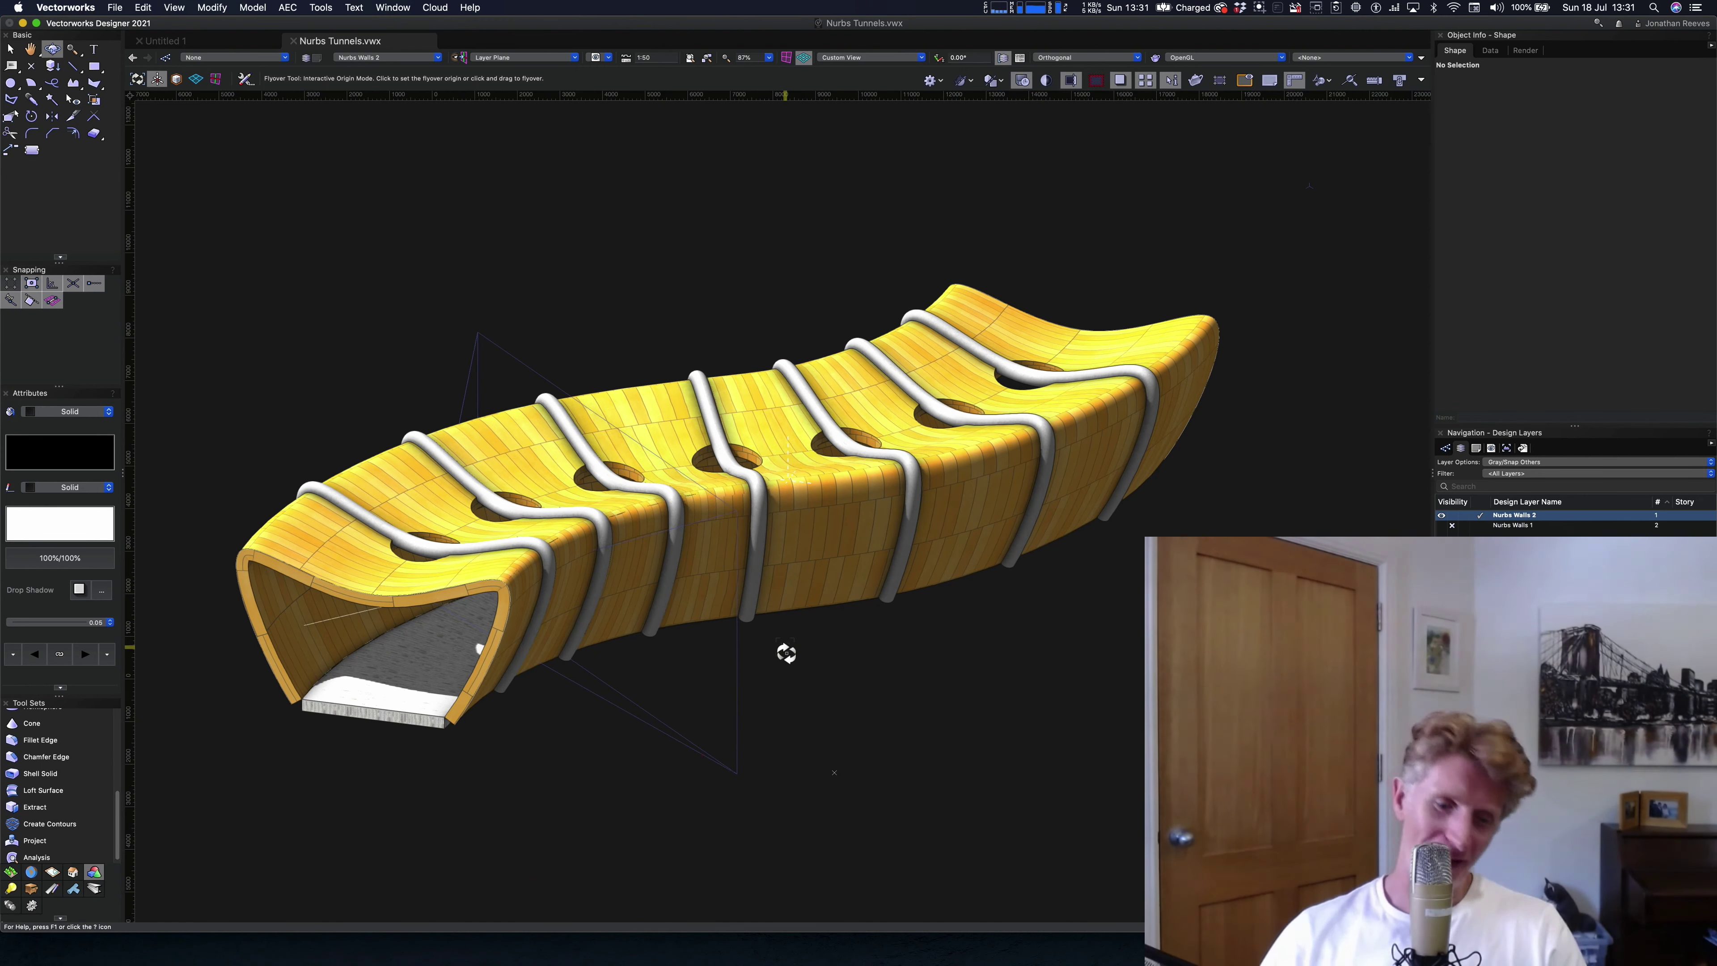
{"action": "key", "text": "b"}
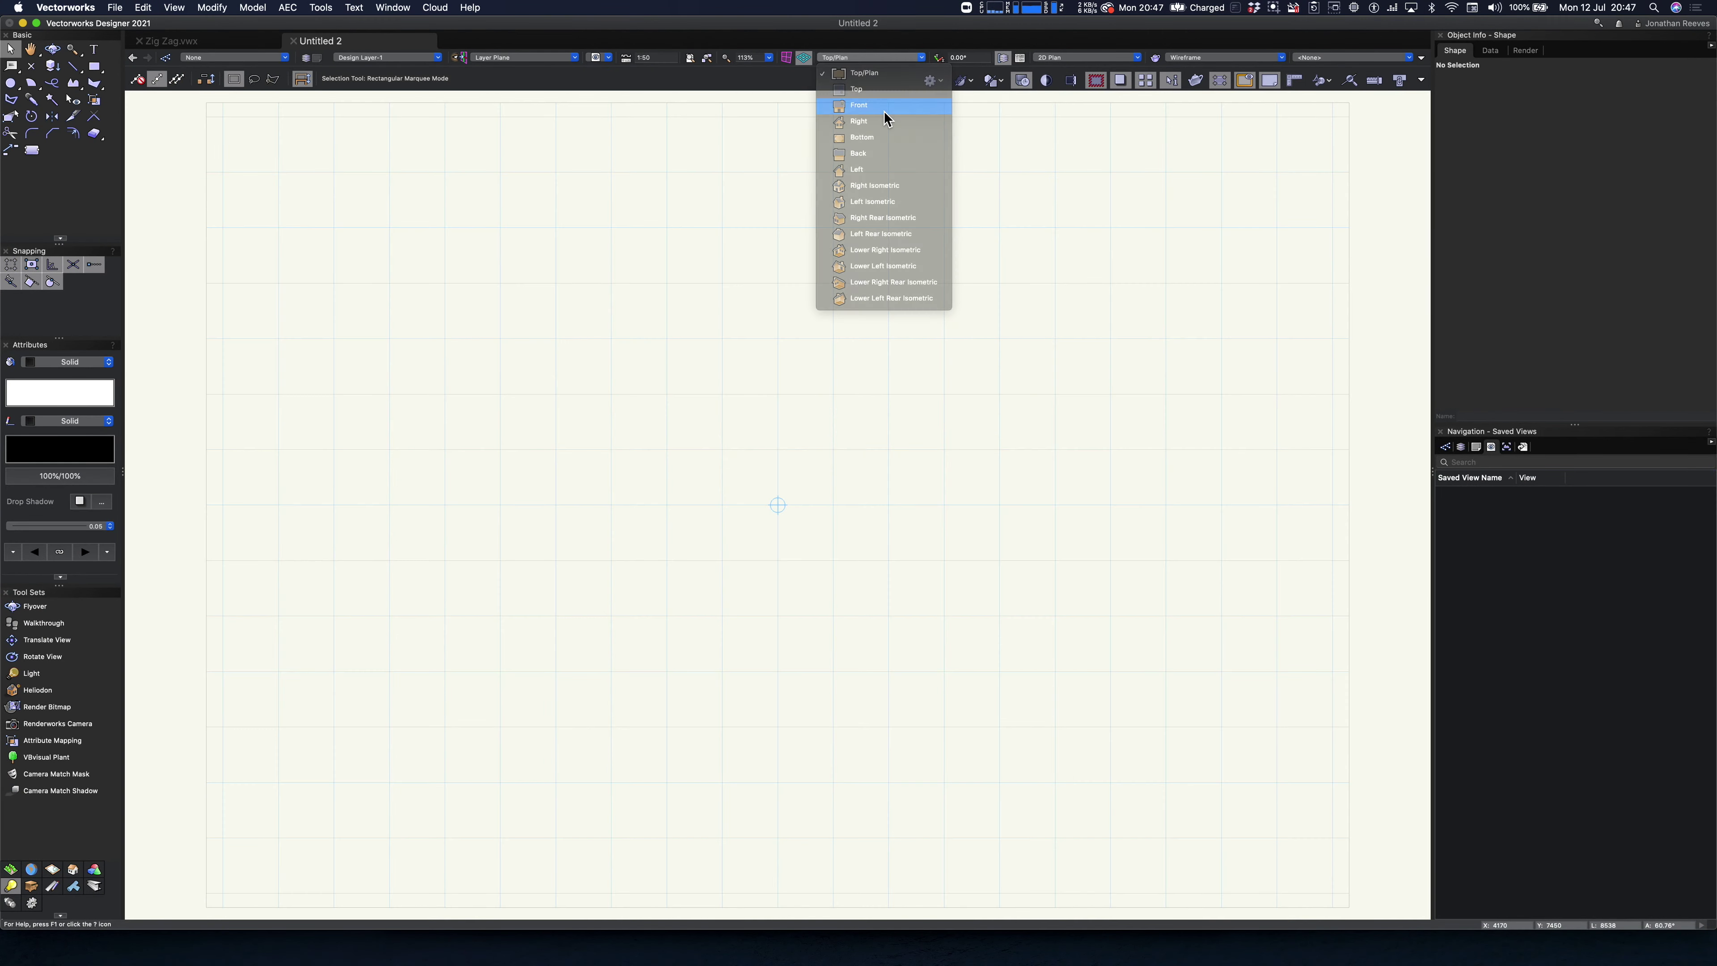
{"action": "left_click", "coordinate": [881, 115]}
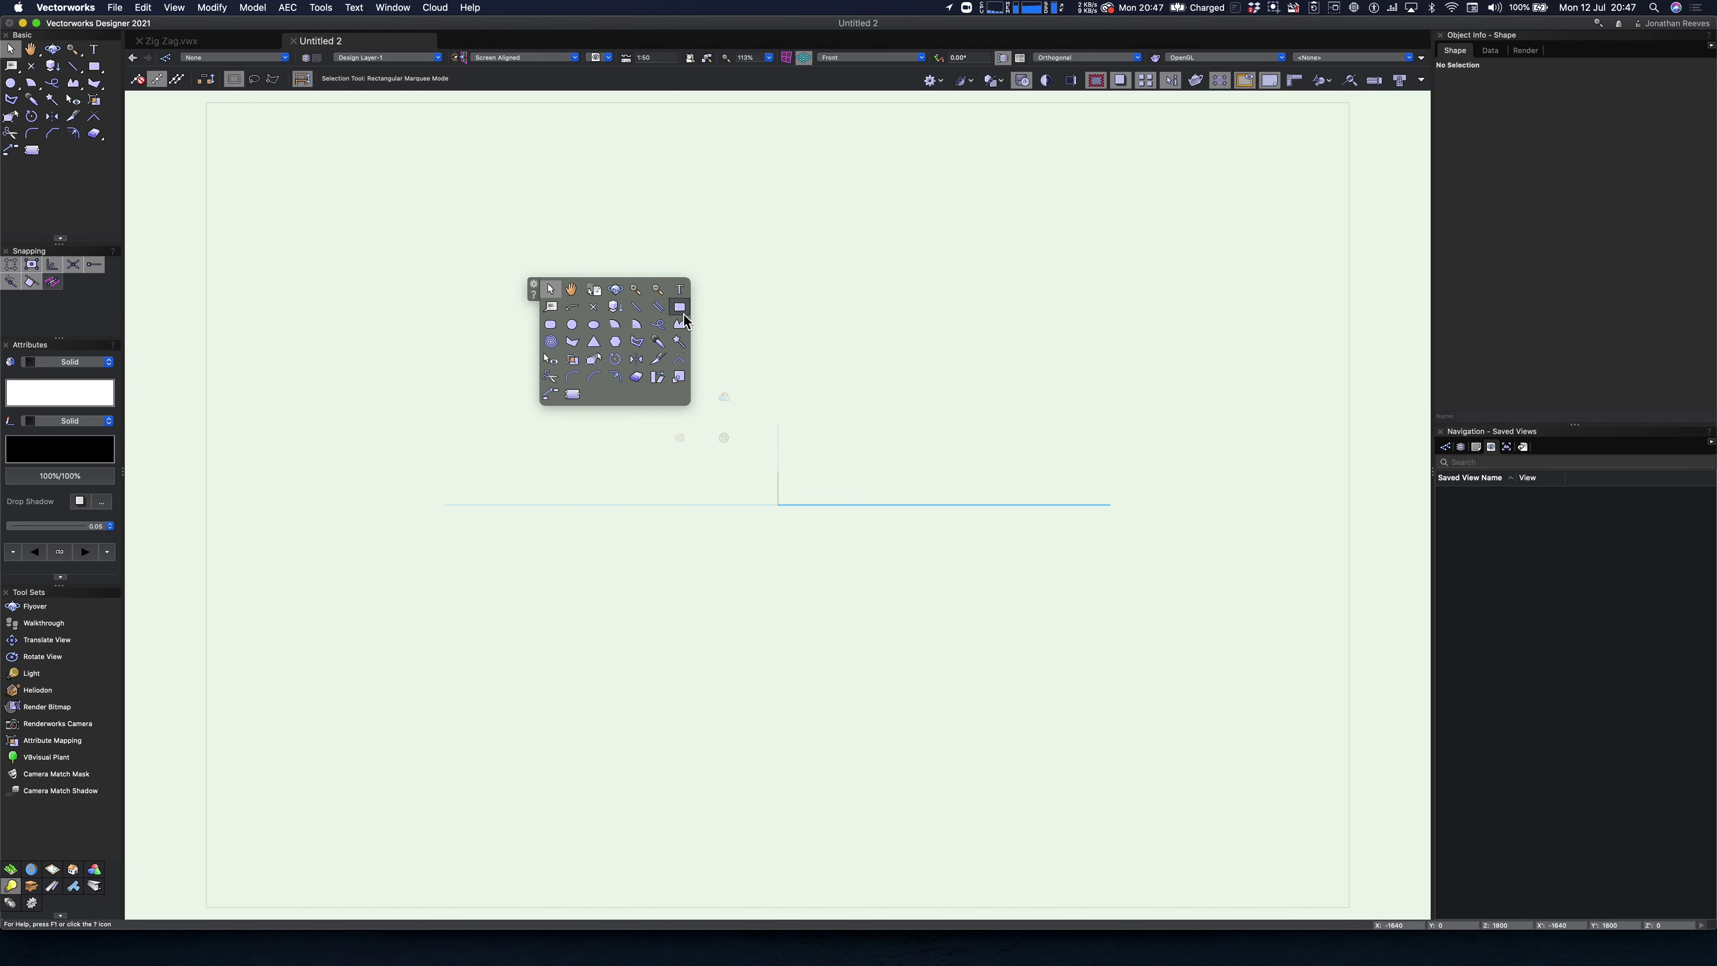
- Draw a 4000 × 5000 rectangle from the ground line and move it 2000 left onto the origin
{"action": "left_click", "coordinate": [683, 313]}
{"action": "left_click", "coordinate": [779, 505]}
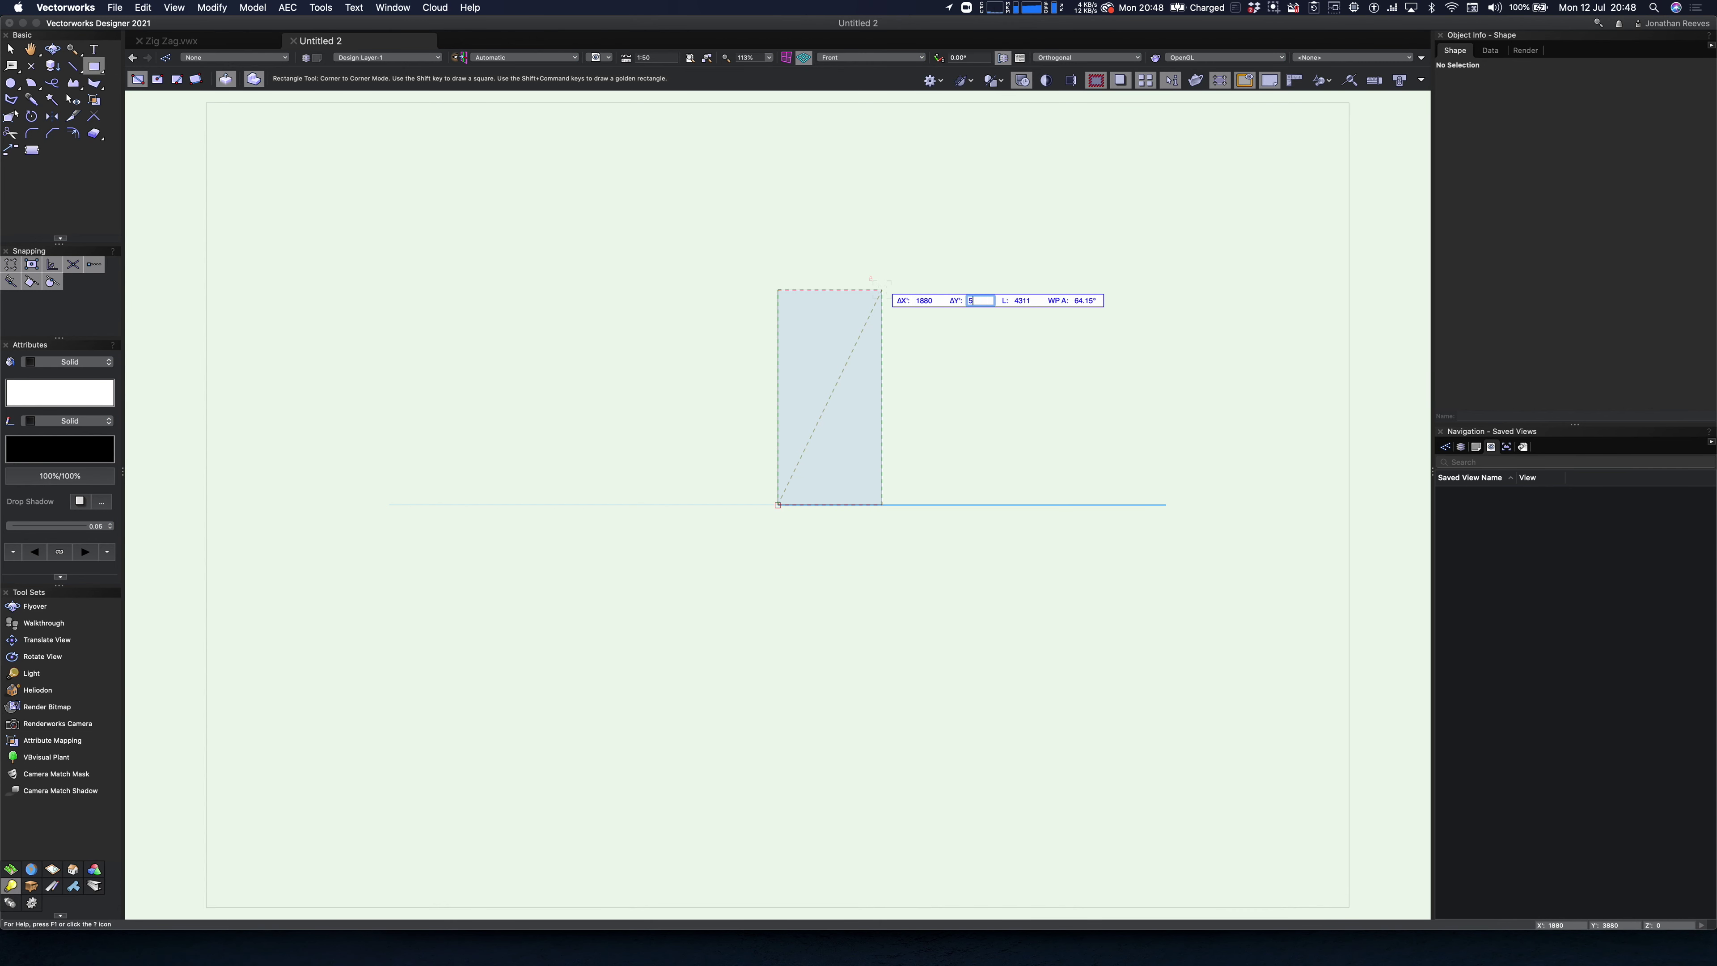
{"action": "key", "text": "Return"}
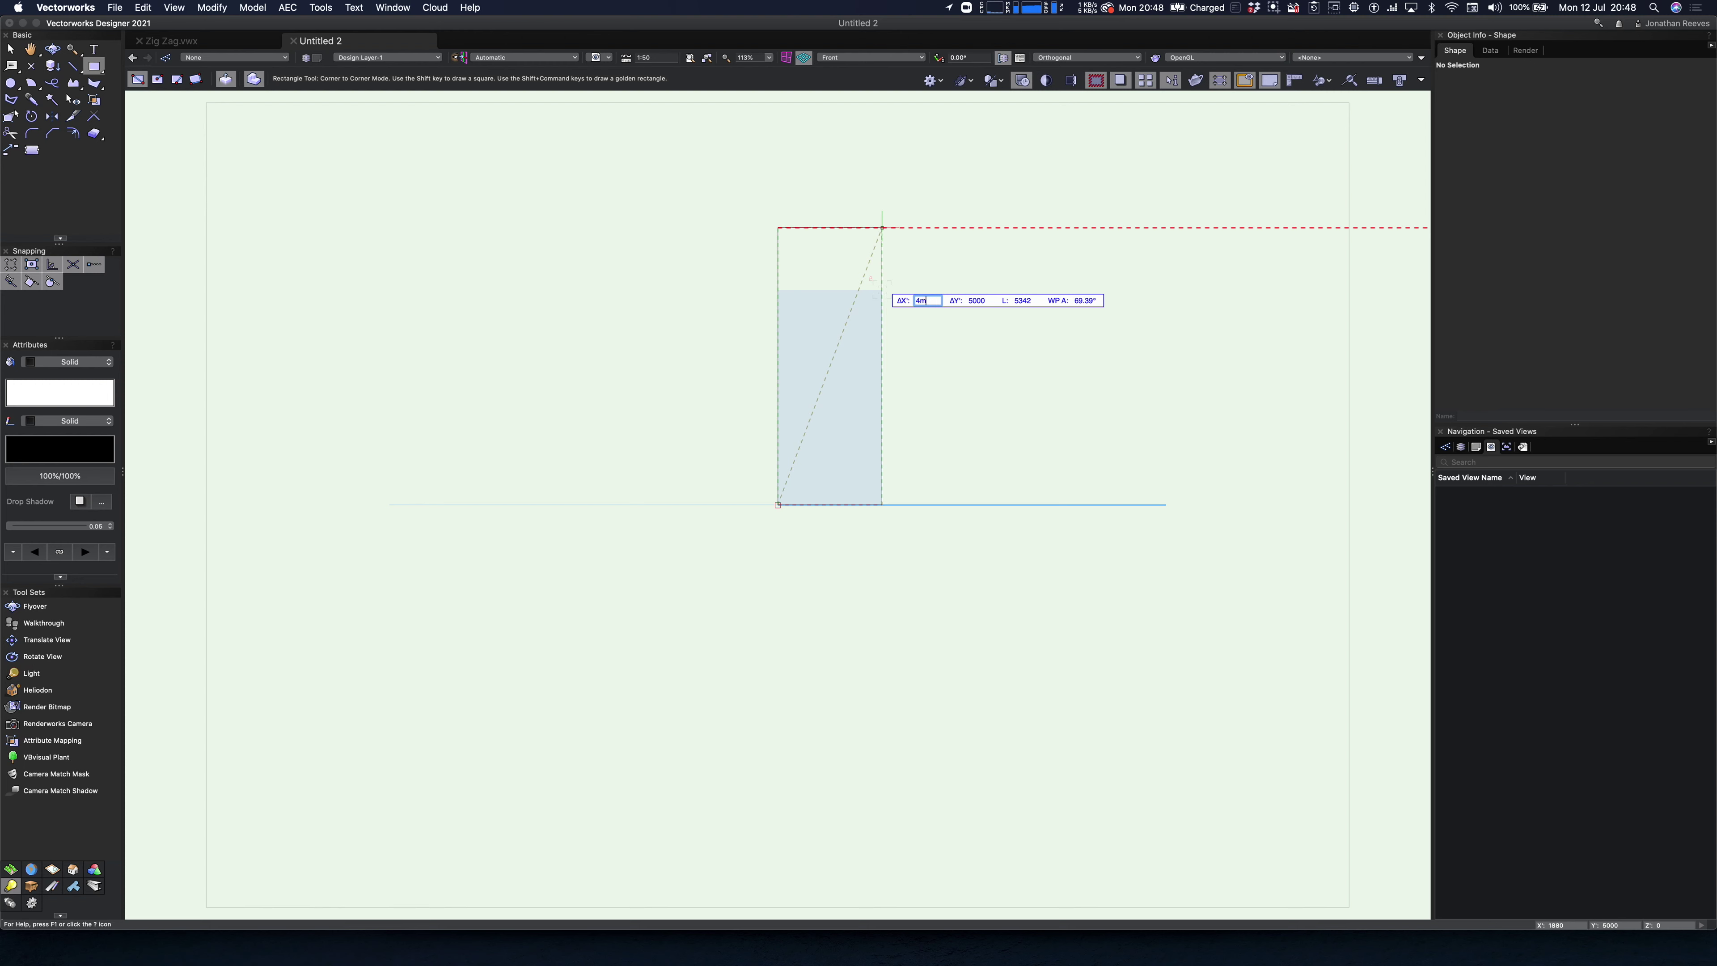
{"action": "key", "text": "Return"}
{"action": "key", "text": "Return"}
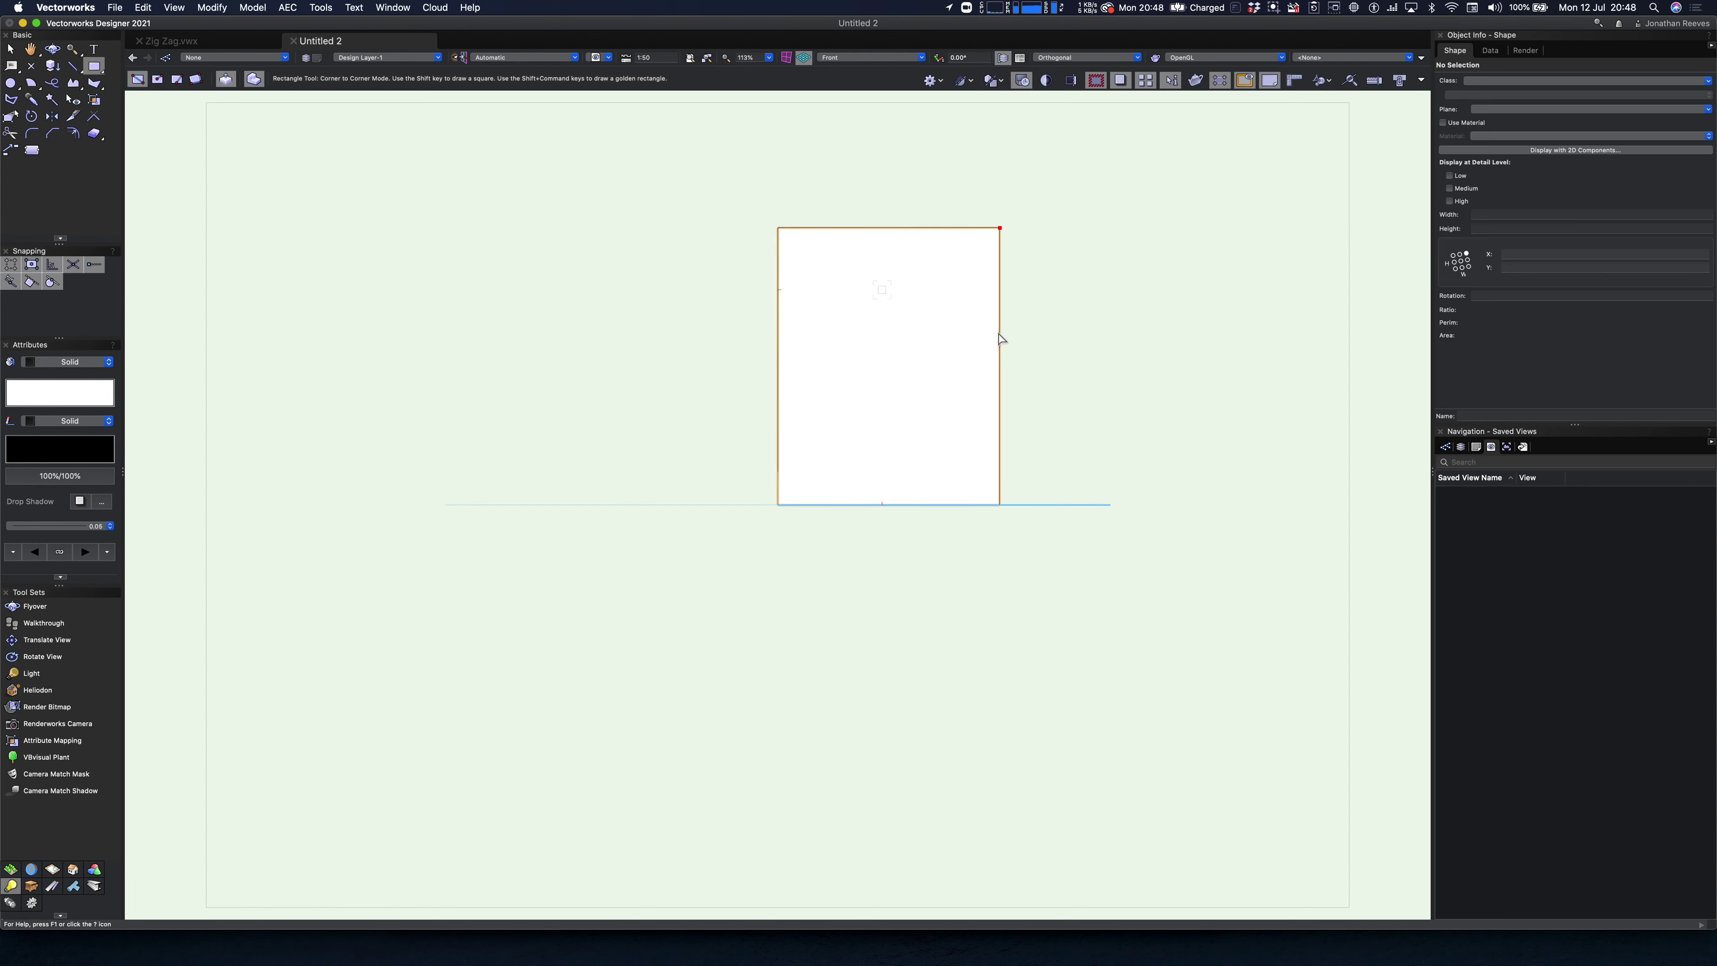
{"action": "key", "text": "x"}
{"action": "left_click_drag", "start_coordinate": [893, 500], "coordinate": [783, 501]}
- View the centred rectangle in Right Isometric and deselect it
{"action": "key", "text": "3"}
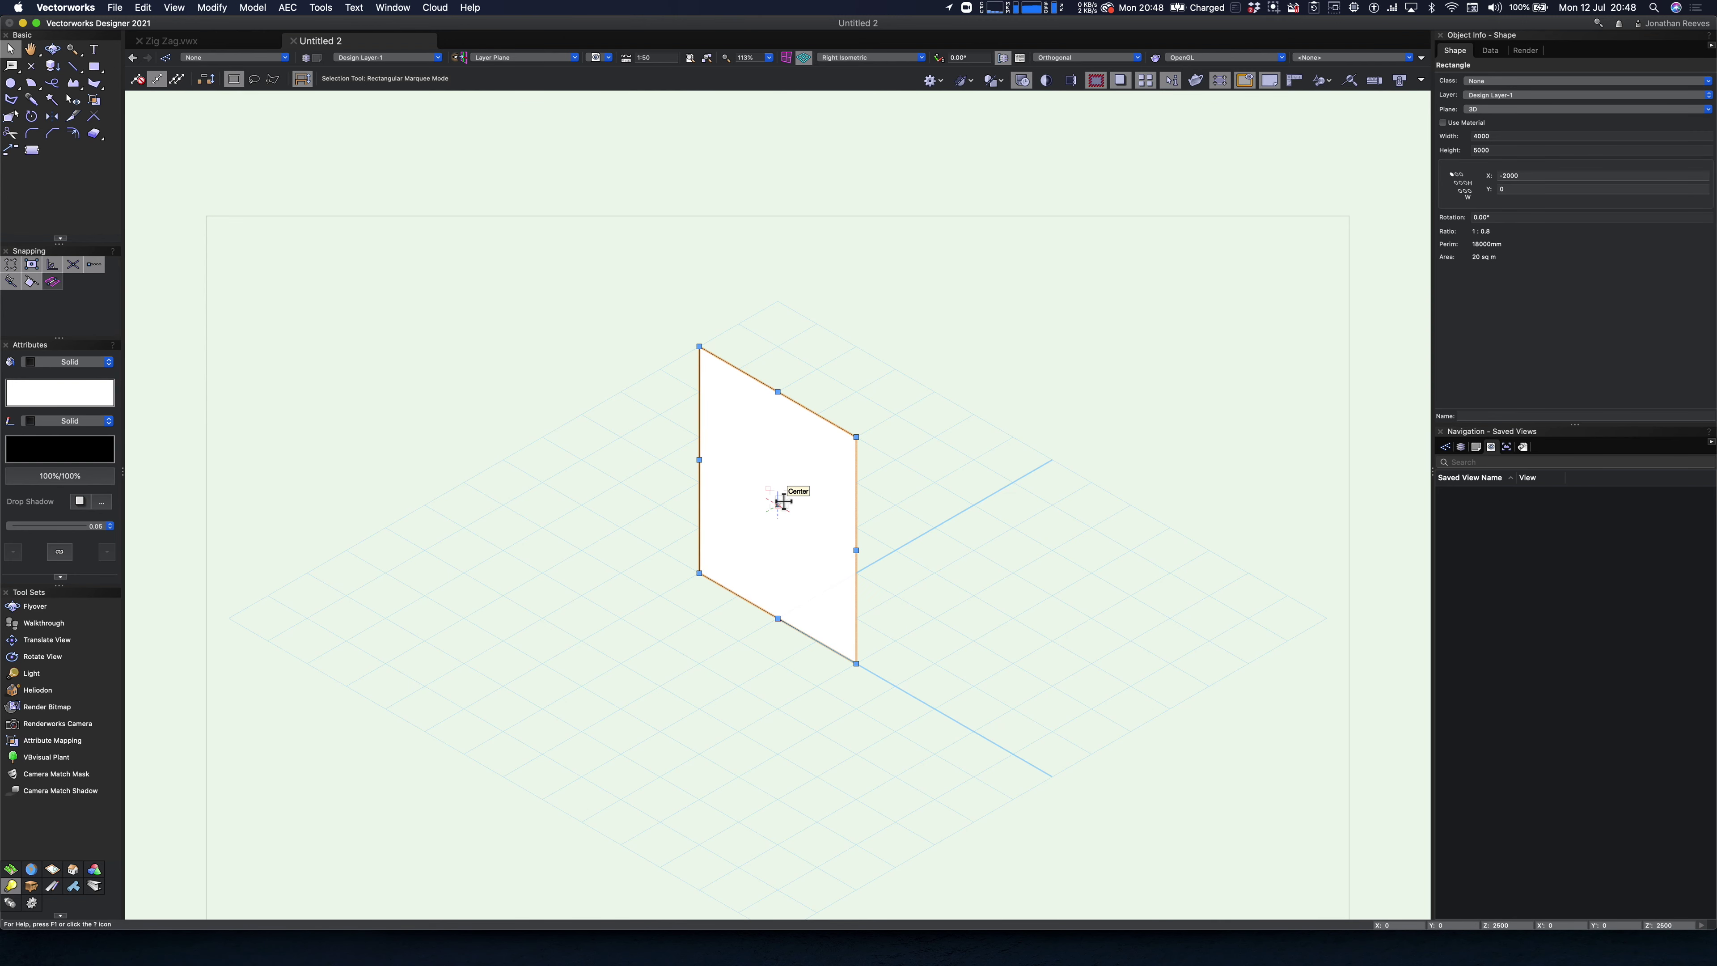
{"action": "key", "text": "2"}
{"action": "key", "text": "3"}
{"action": "left_click", "coordinate": [617, 520]}
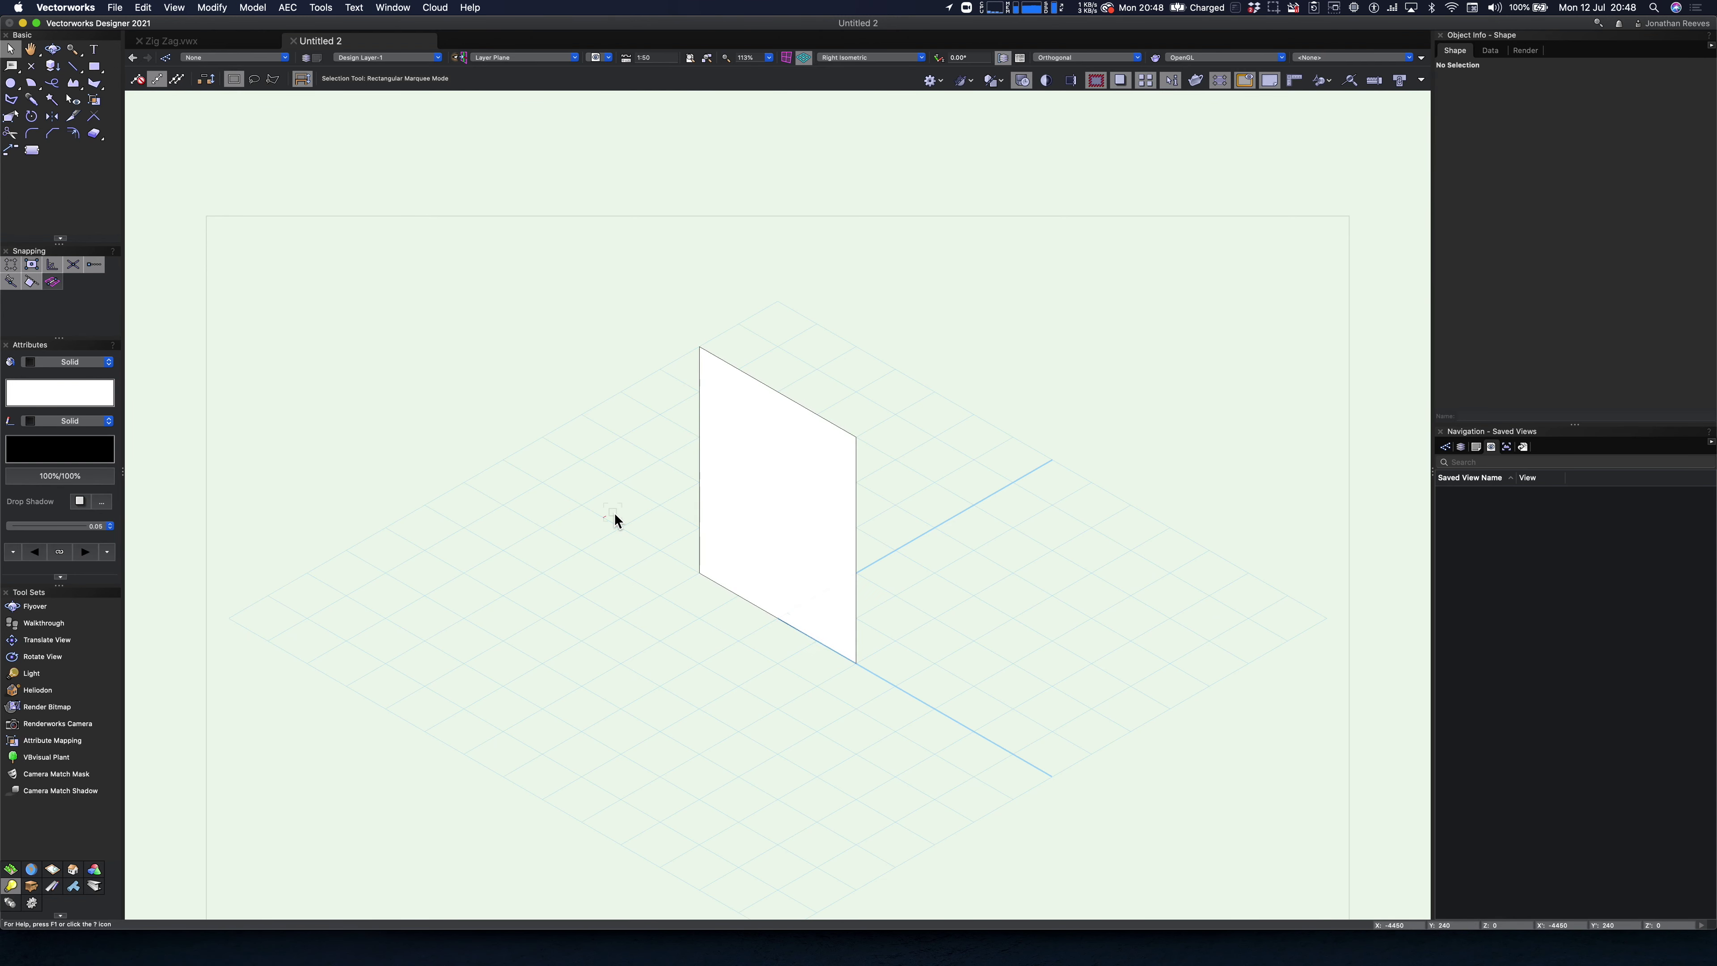
{"action": "left_click", "coordinate": [96, 868]}
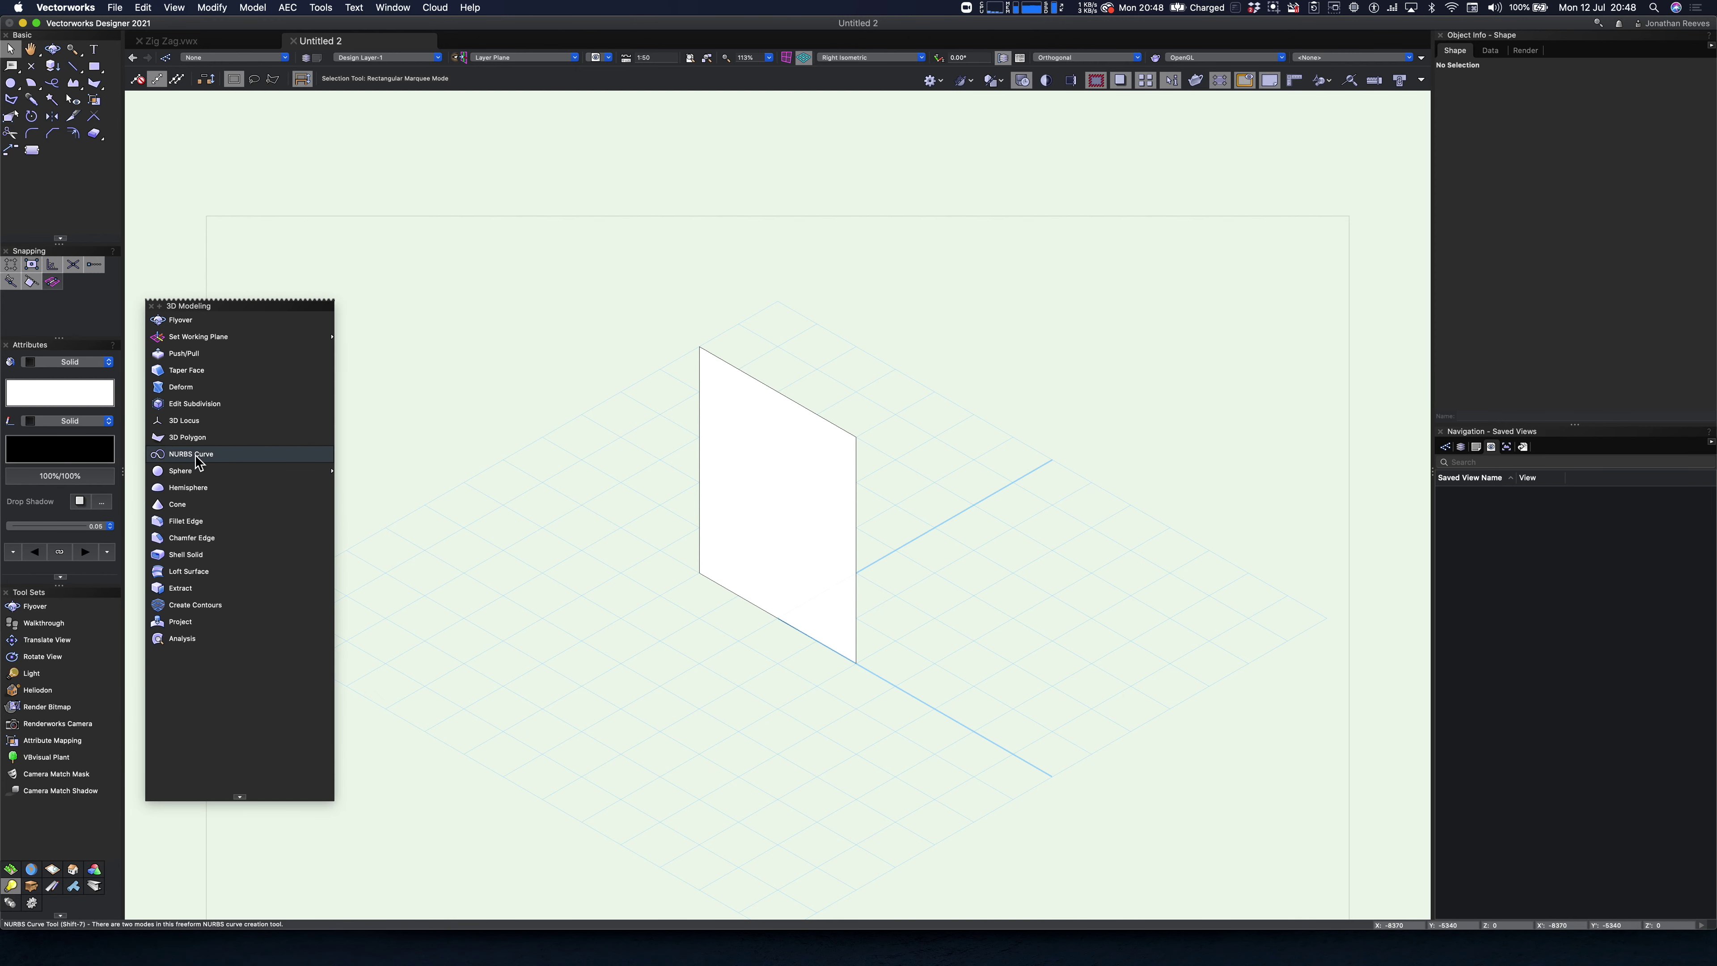
{"action": "left_click", "coordinate": [198, 454]}
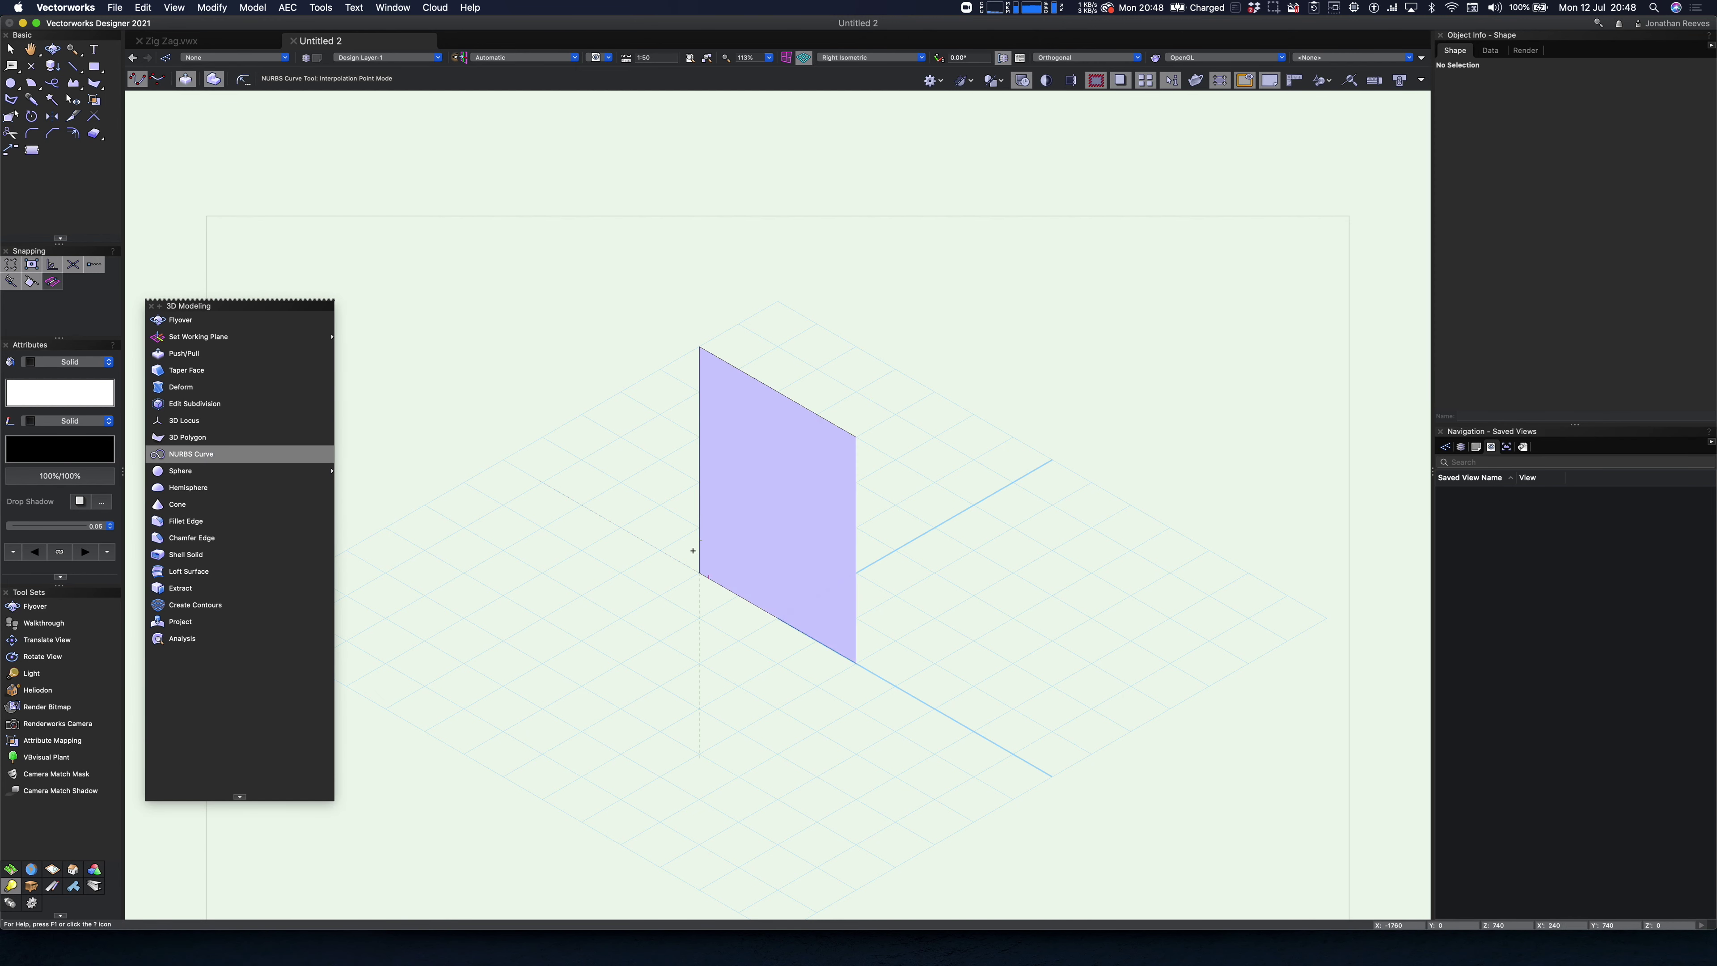
- Draw an arched NURBS curve from the bottom-left corner over the top midpoint to the bottom-right corner
{"action": "left_click", "coordinate": [706, 574]}
{"action": "left_click", "coordinate": [699, 461]}
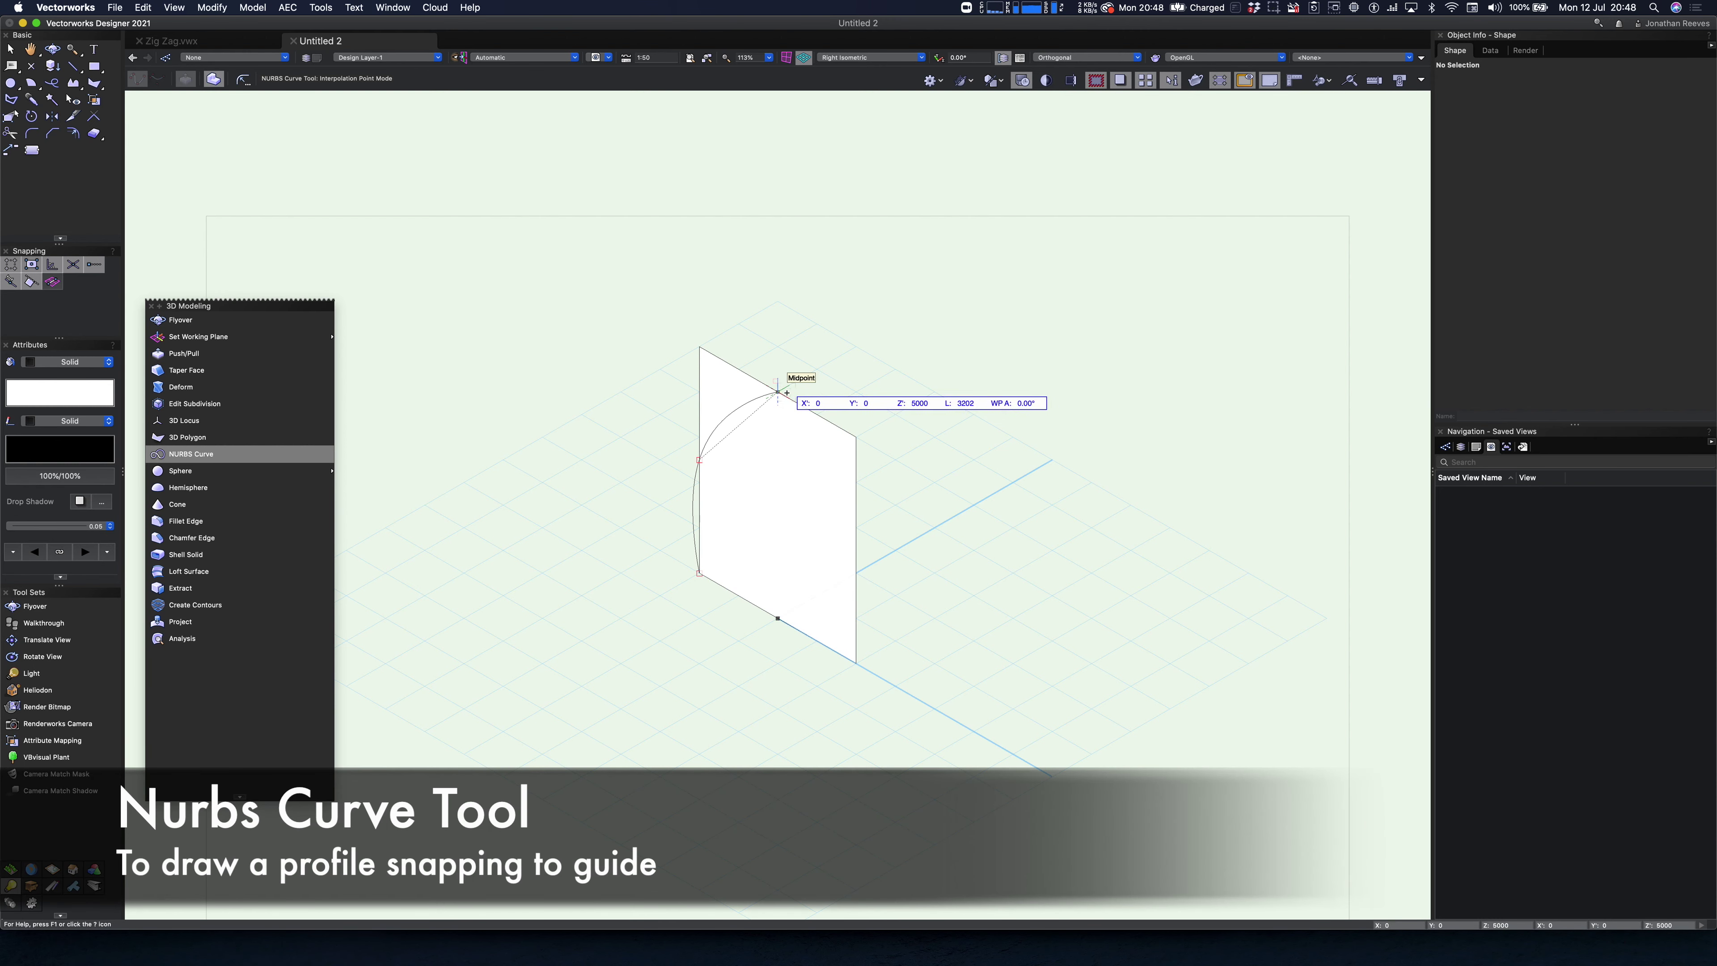
{"action": "left_click", "coordinate": [778, 392]}
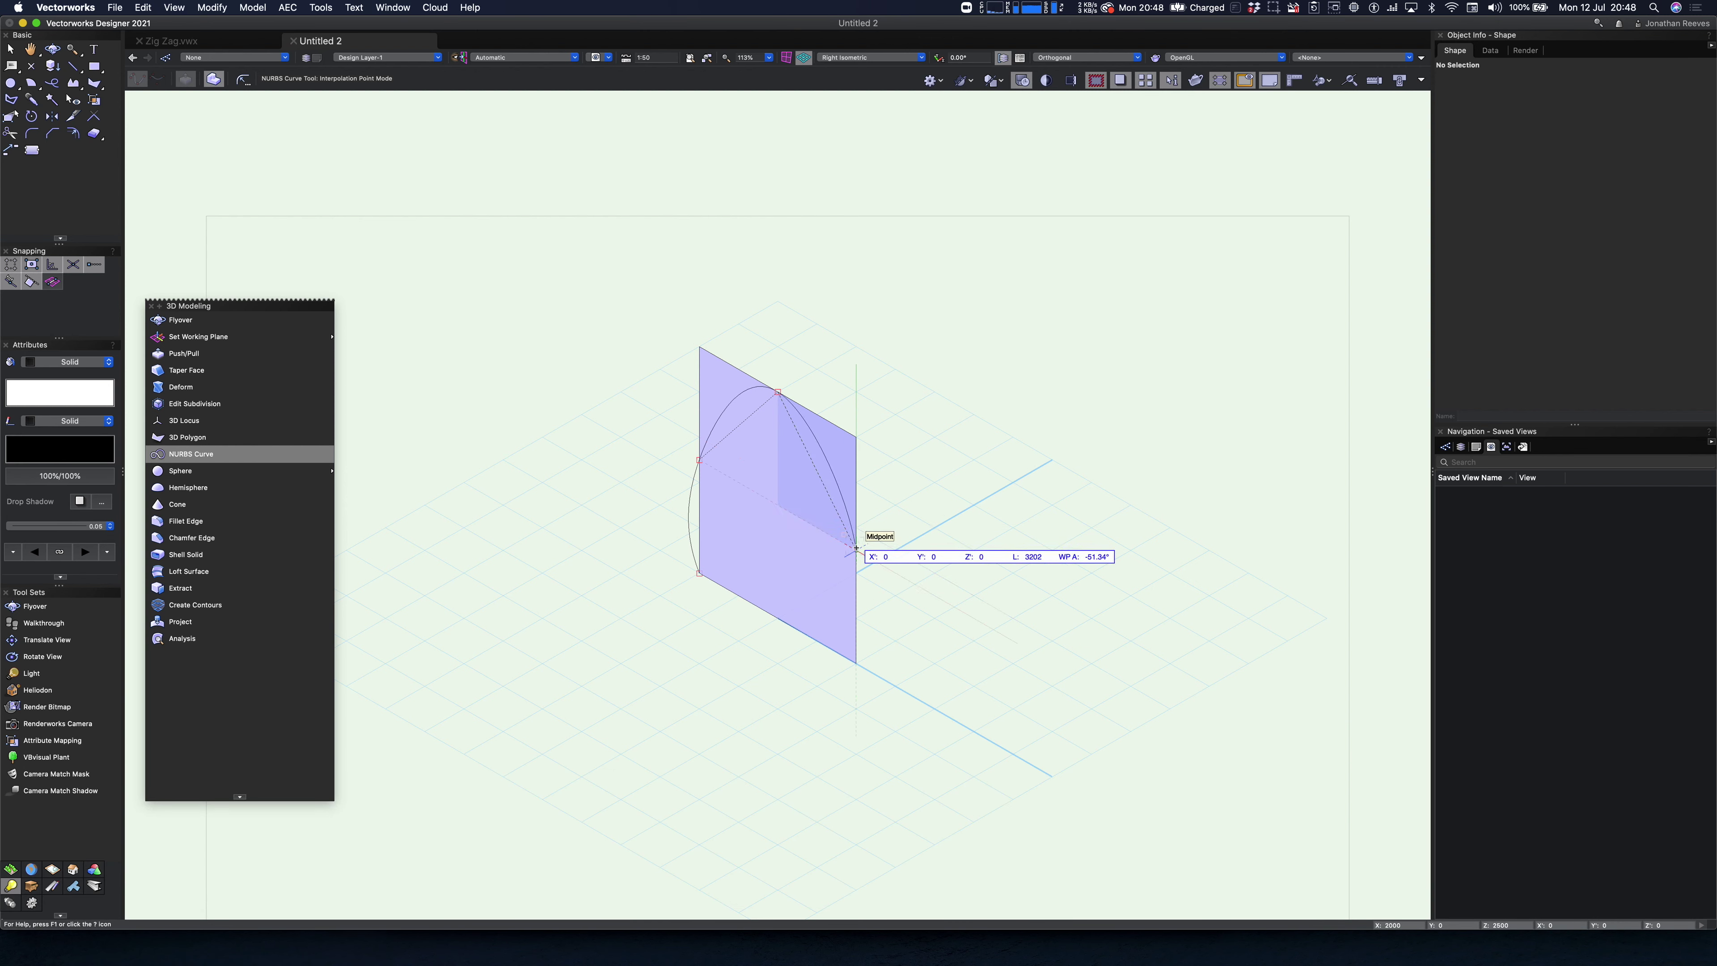
{"action": "left_click", "coordinate": [857, 550]}
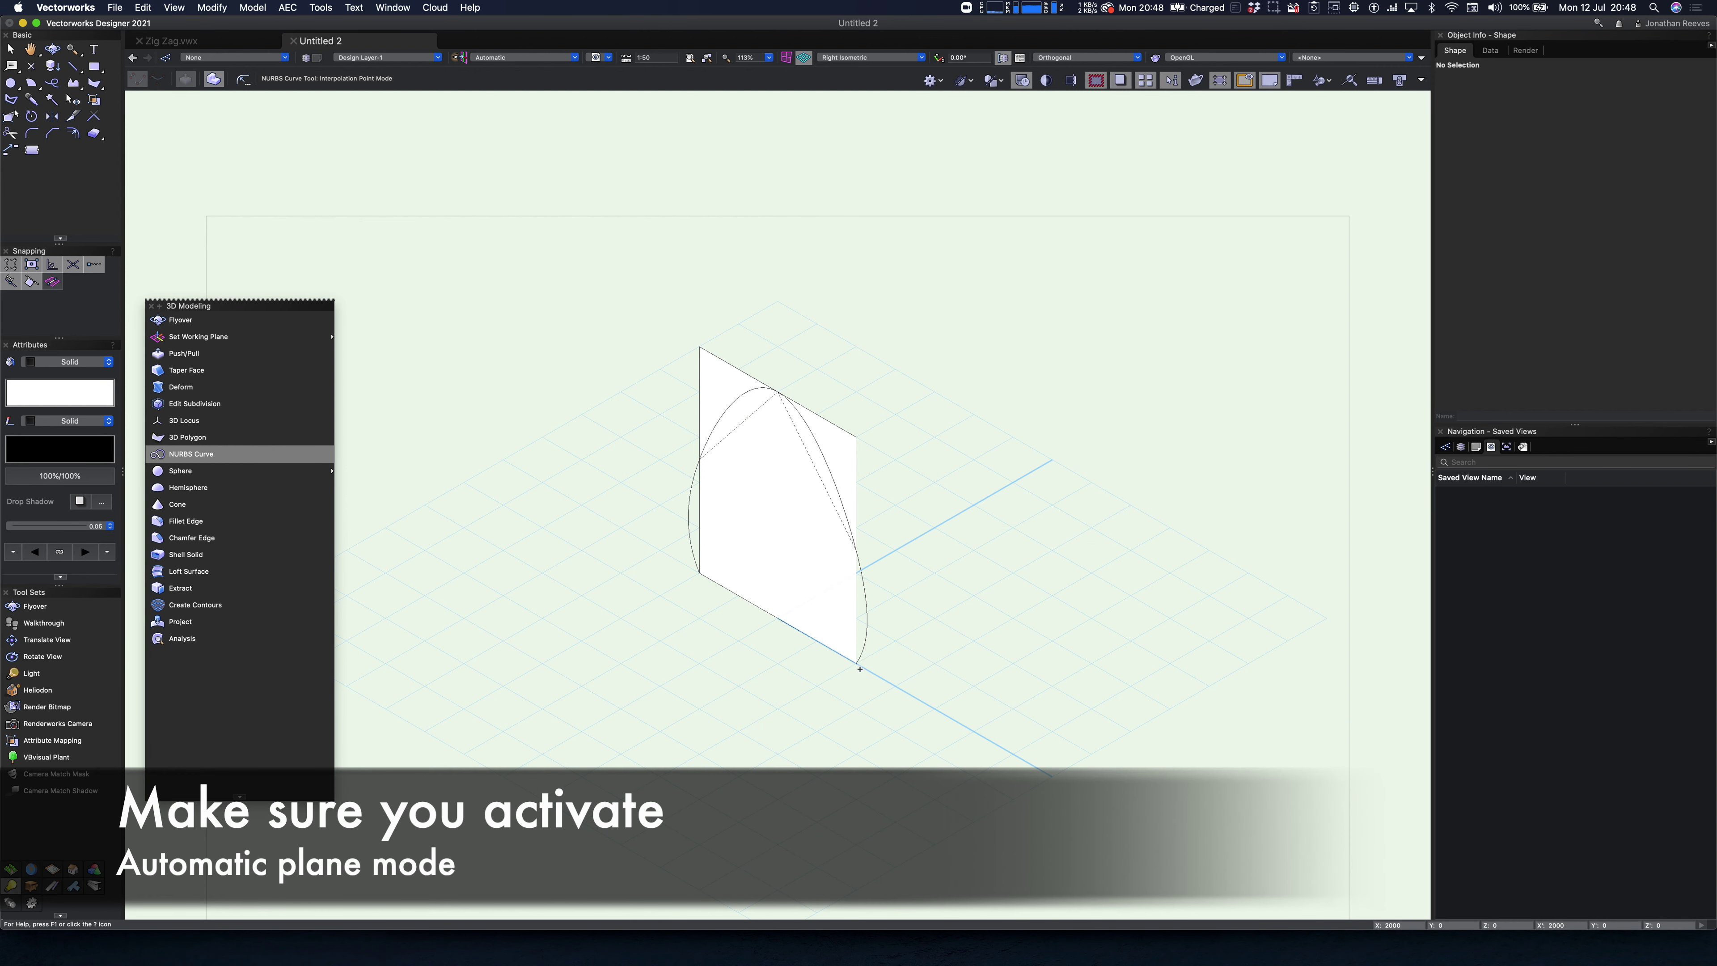
{"action": "double_click", "coordinate": [857, 662]}
- Delete the guide rectangle, keep the arch selected and view it in Top/Plan
{"action": "key", "text": "x"}
{"action": "left_click", "coordinate": [849, 452]}
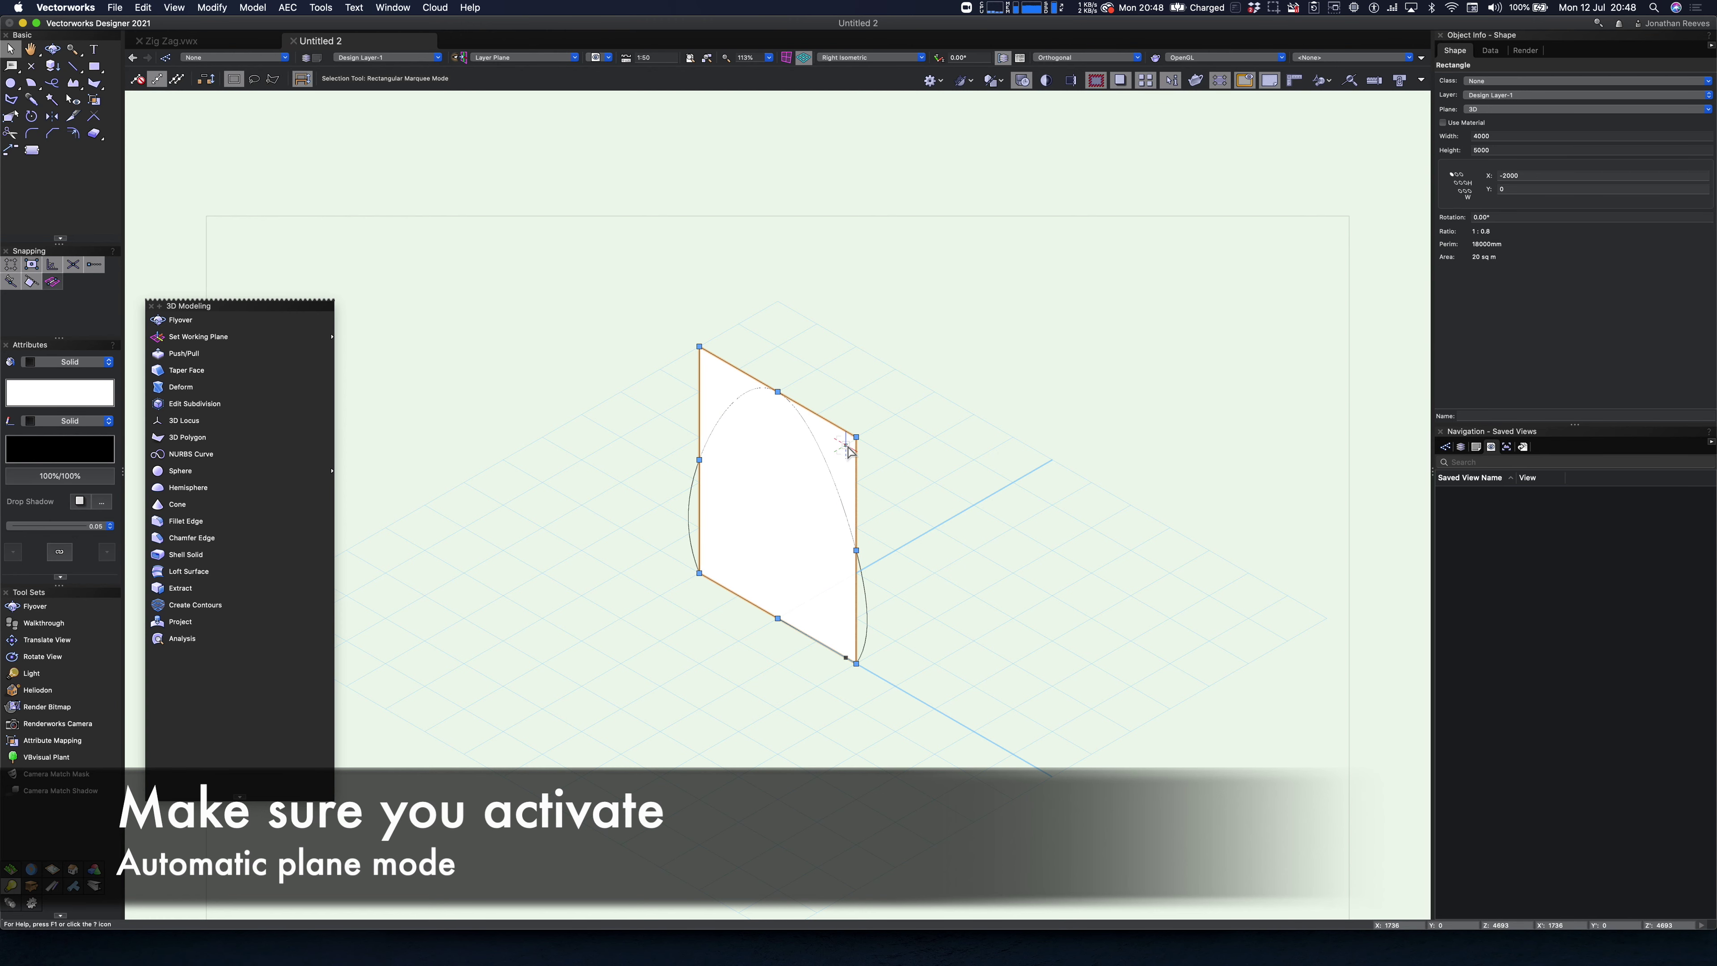
{"action": "key", "text": "Delete"}
{"action": "left_click", "coordinate": [820, 450]}
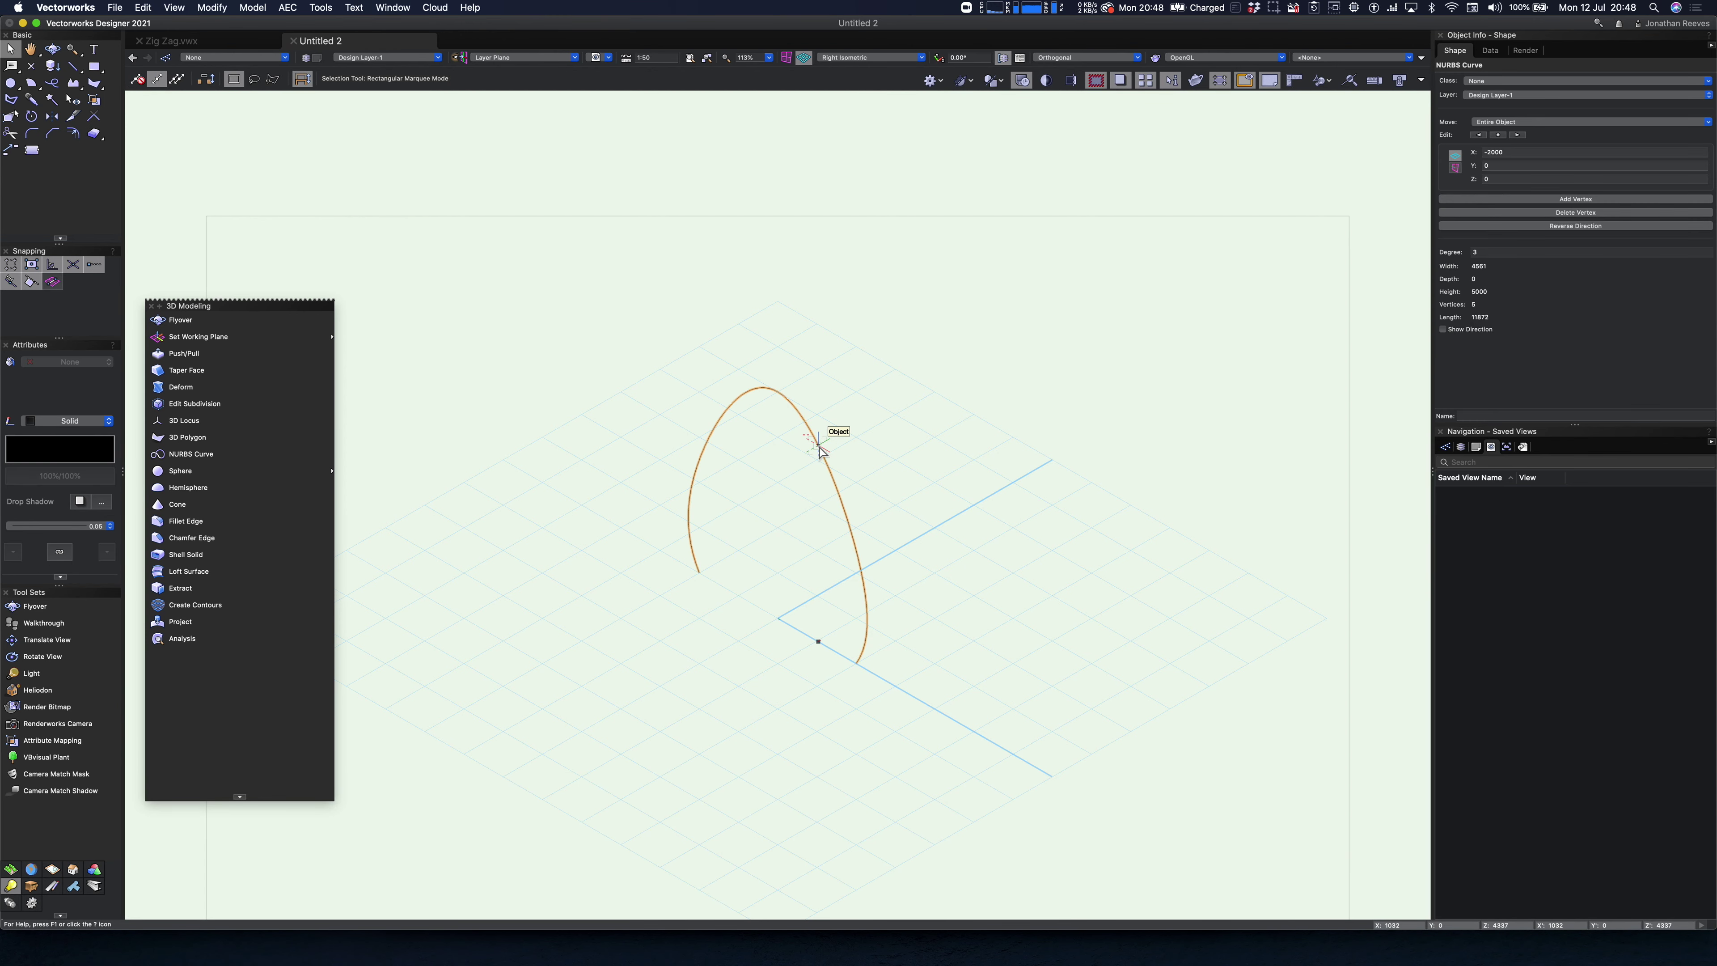
{"action": "key", "text": "F5"}
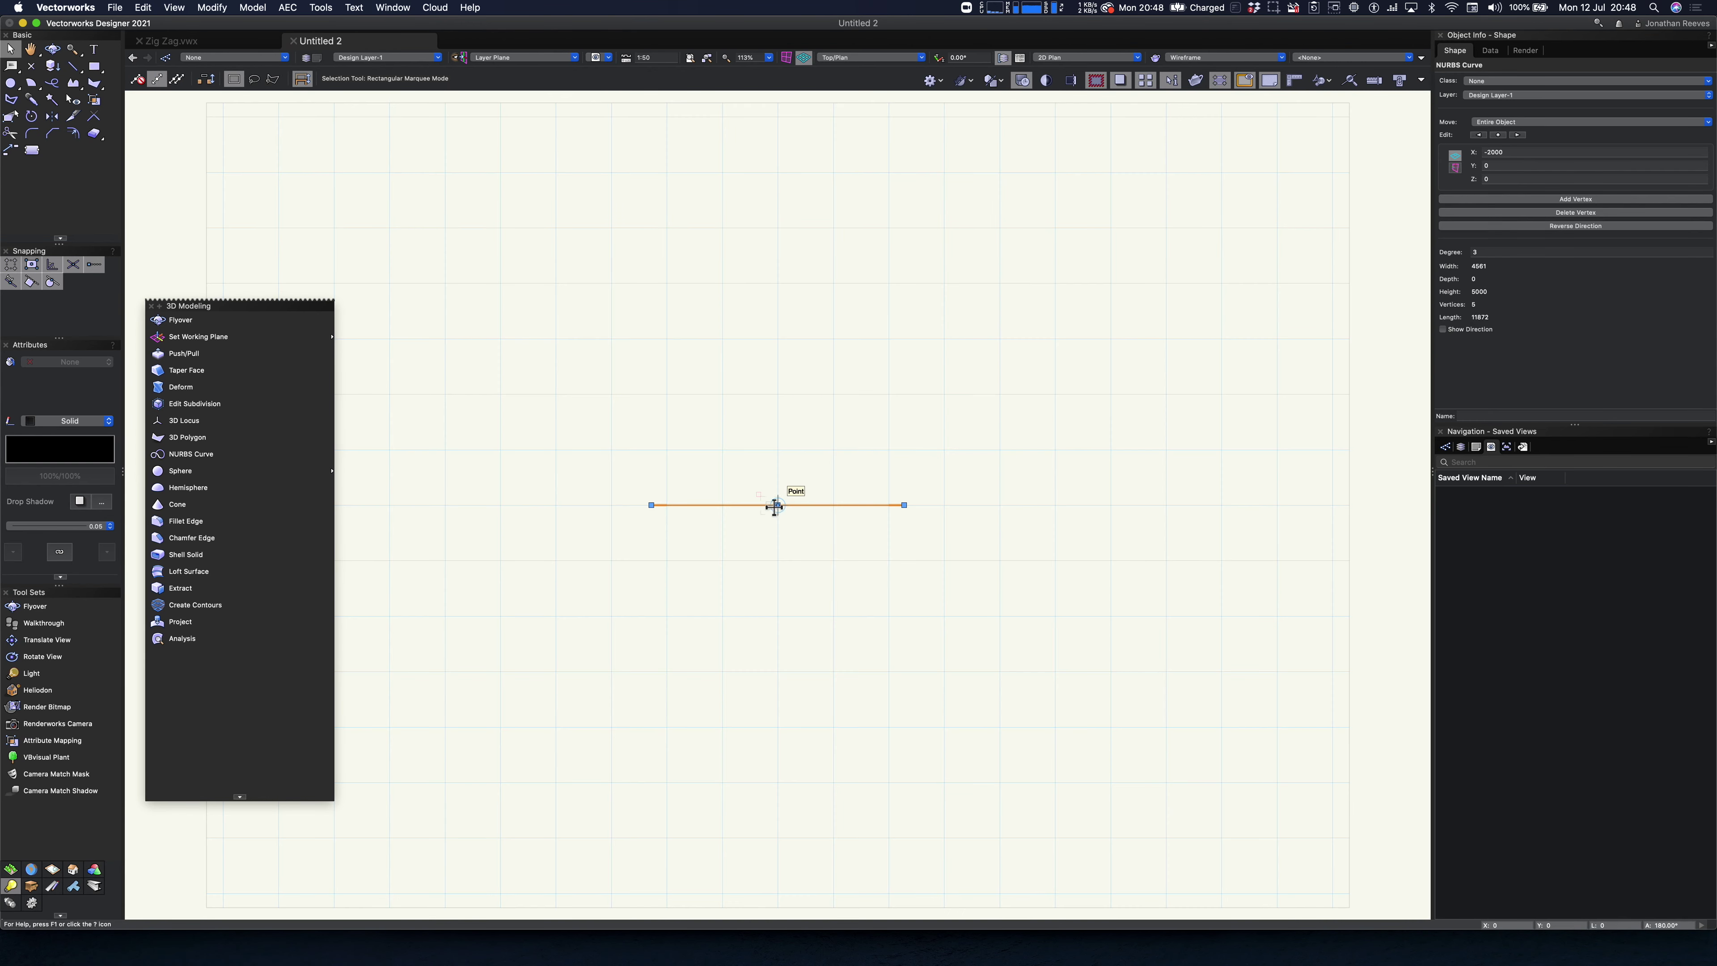
- Copy the arch 2000 mm up and repeat the duplicate to get five arches, selecting the second
{"action": "left_click_drag", "start_coordinate": [776, 506], "coordinate": [778, 455]}
{"action": "type", "text": "2000"}
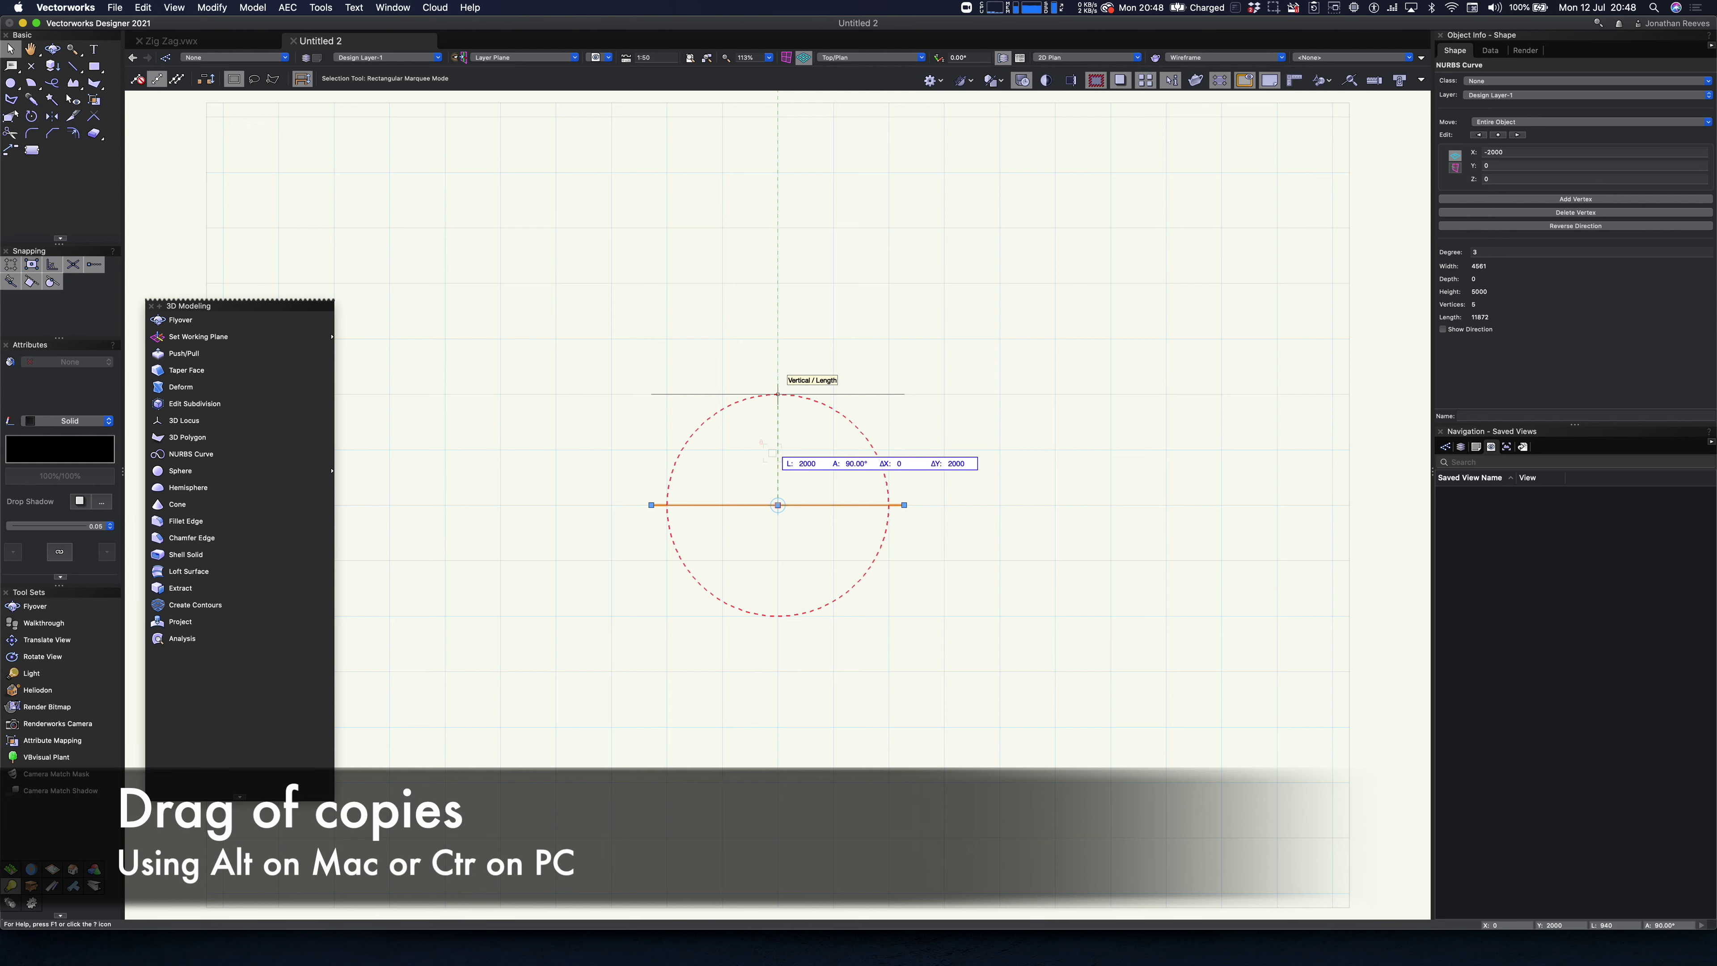
{"action": "left_click_drag", "start_coordinate": [777, 455], "coordinate": [774, 454]}
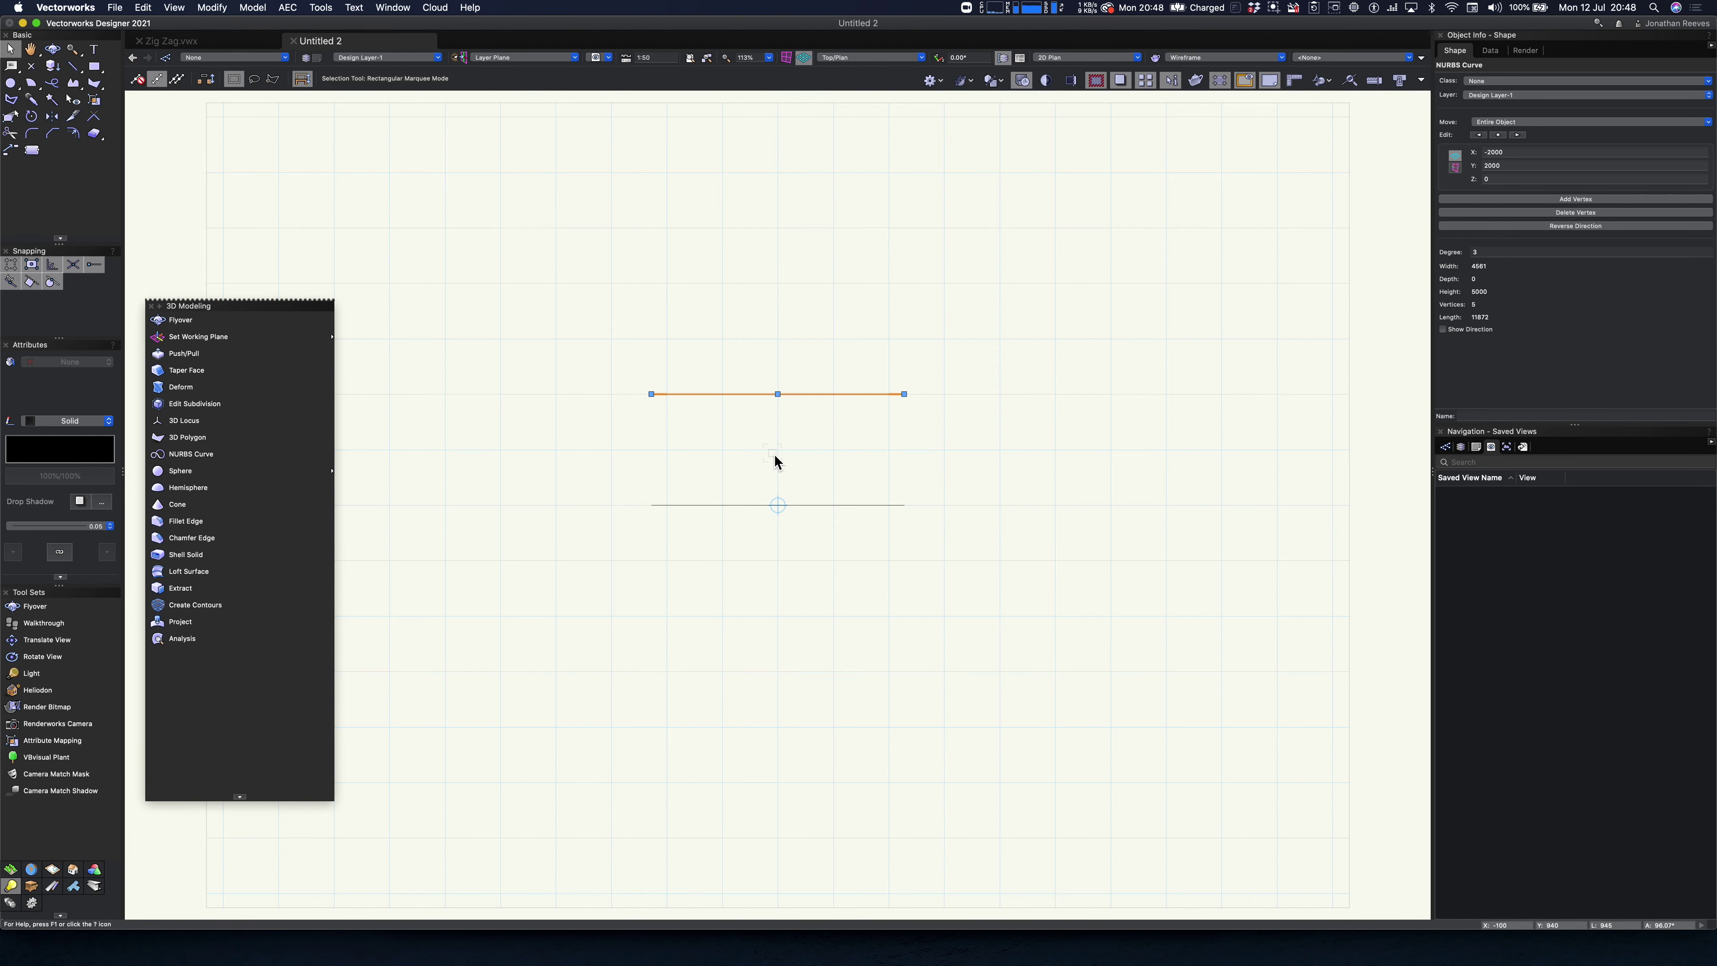
{"action": "key", "text": "super+d"}
{"action": "key", "text": "super+d"}
{"action": "key", "text": "3"}
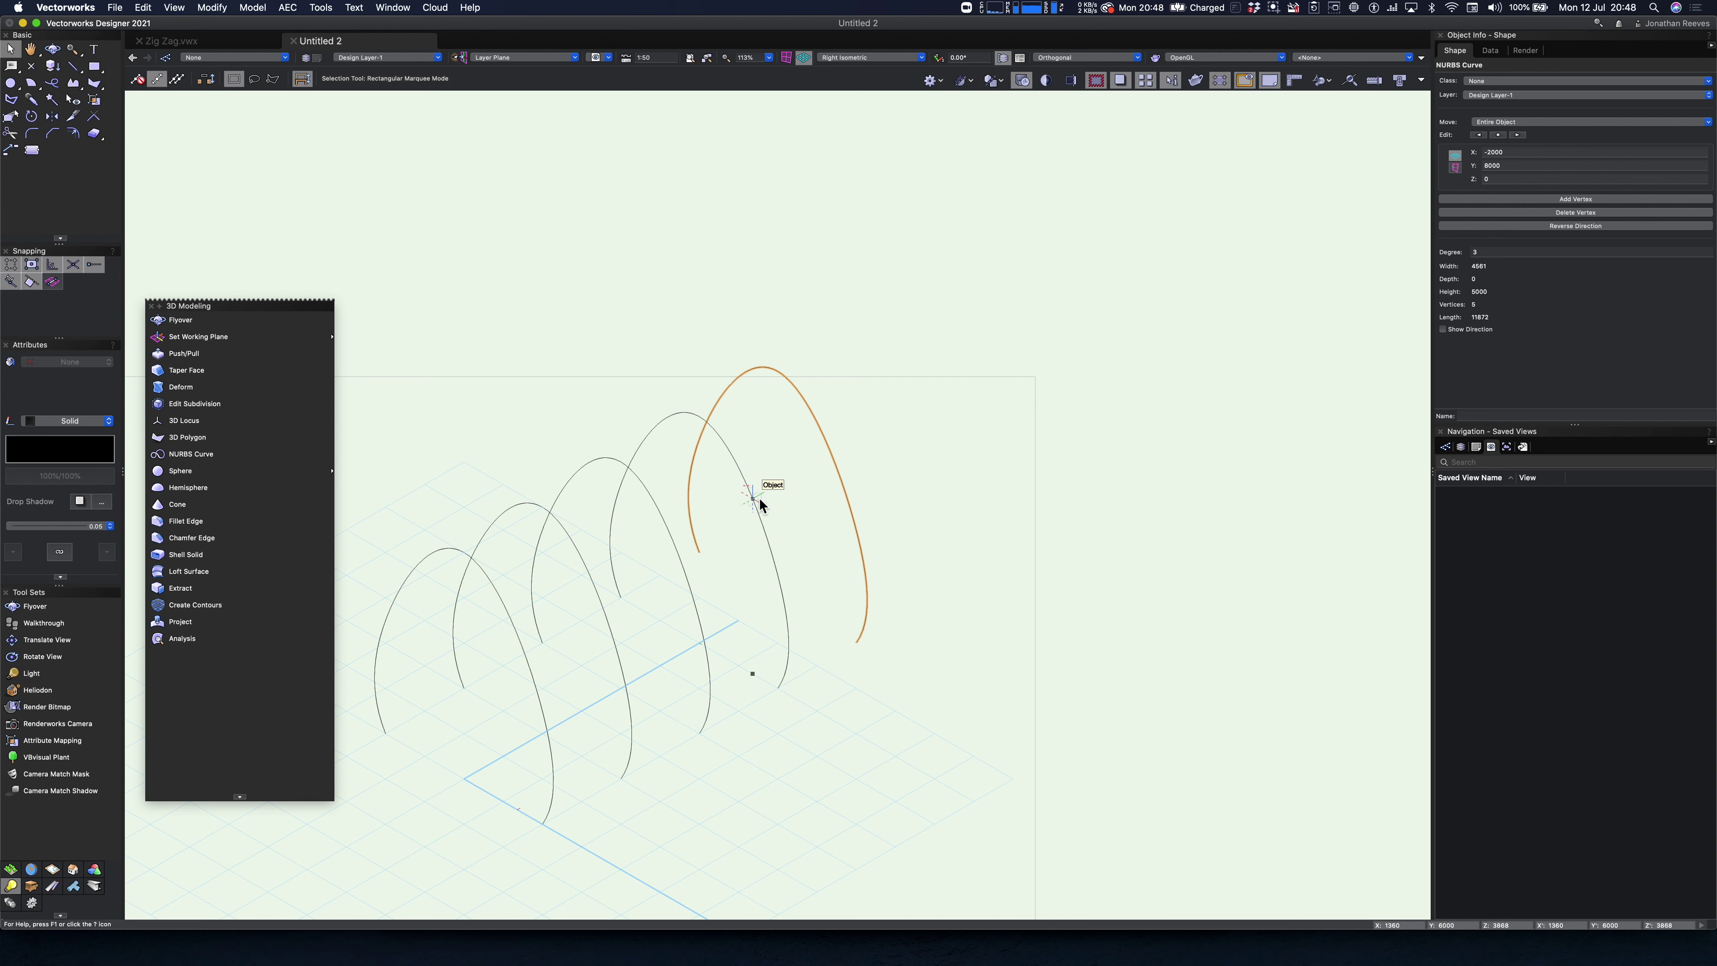
{"action": "left_click", "coordinate": [545, 506]}
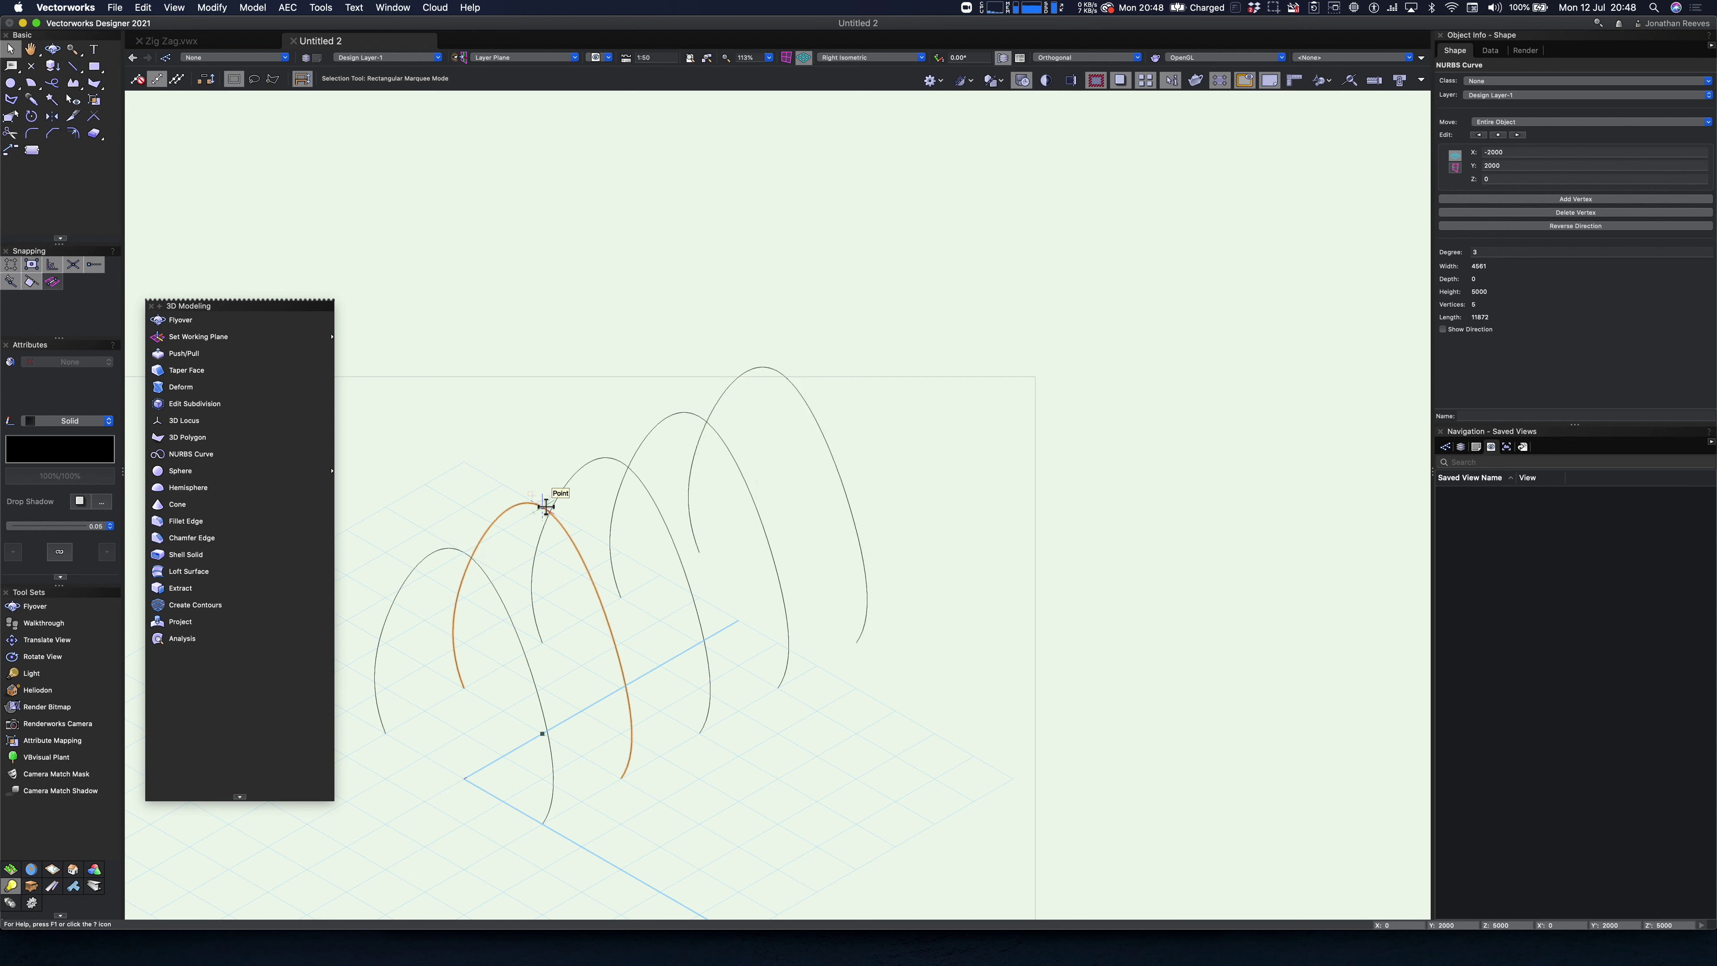
- Group the second arch, then lower its top and narrow it from the left in Front view
{"action": "left_click", "coordinate": [257, 8]}
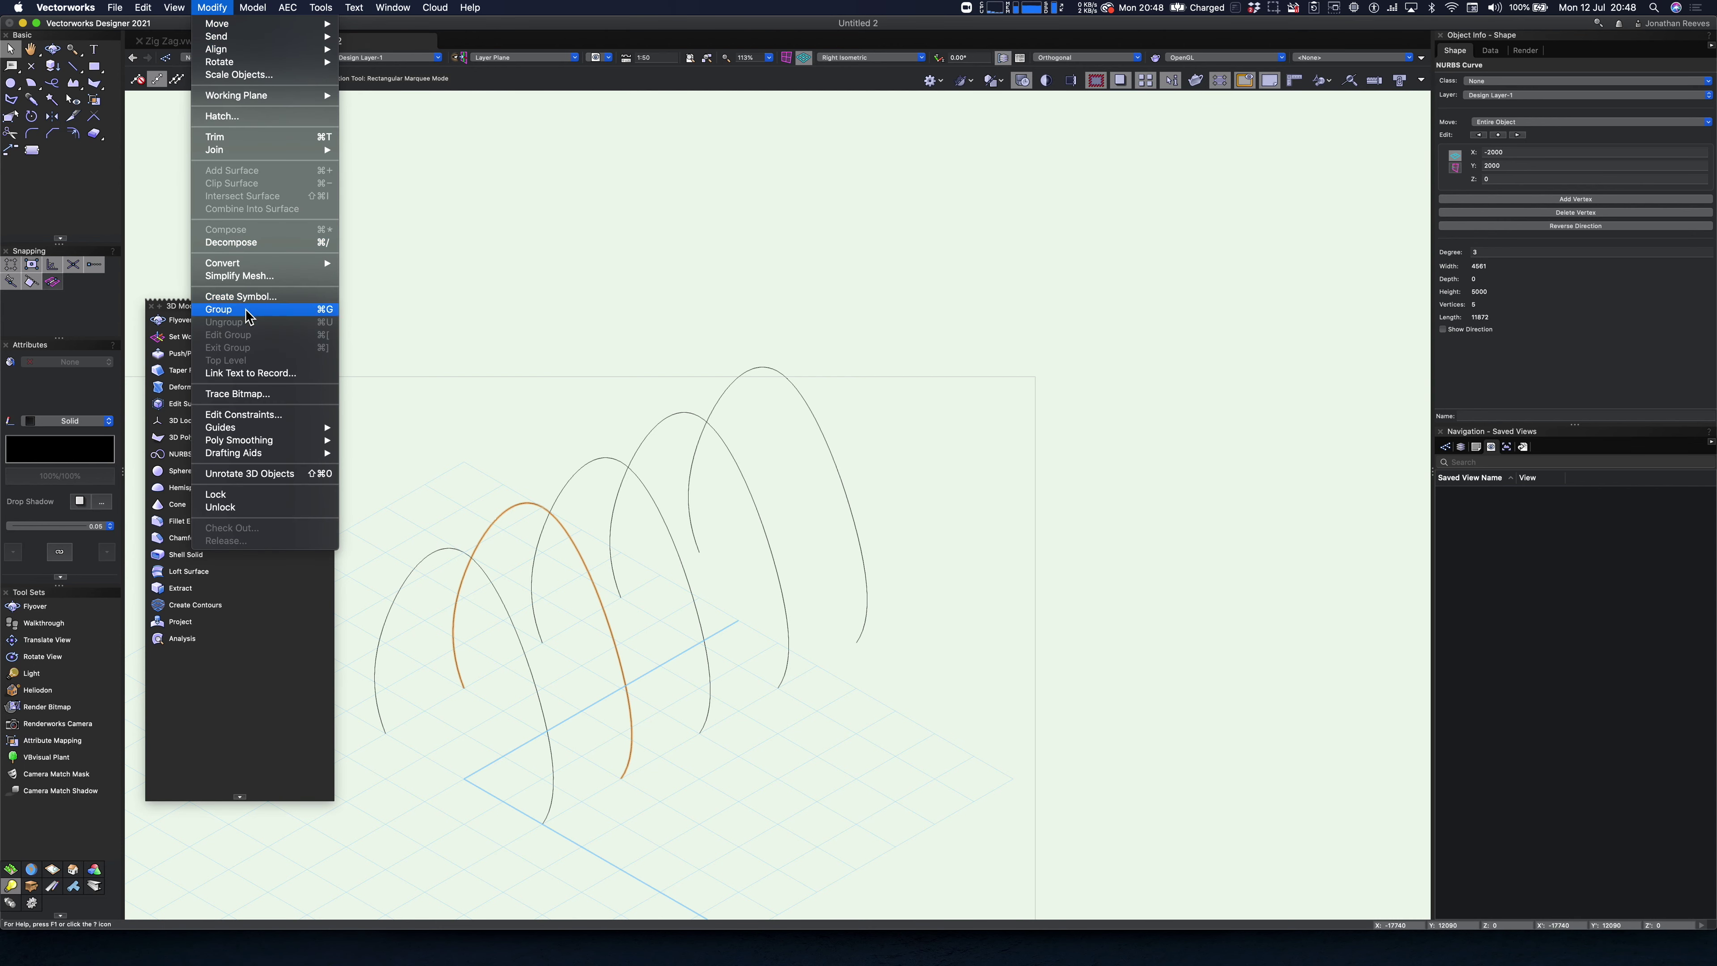
{"action": "left_click", "coordinate": [249, 310]}
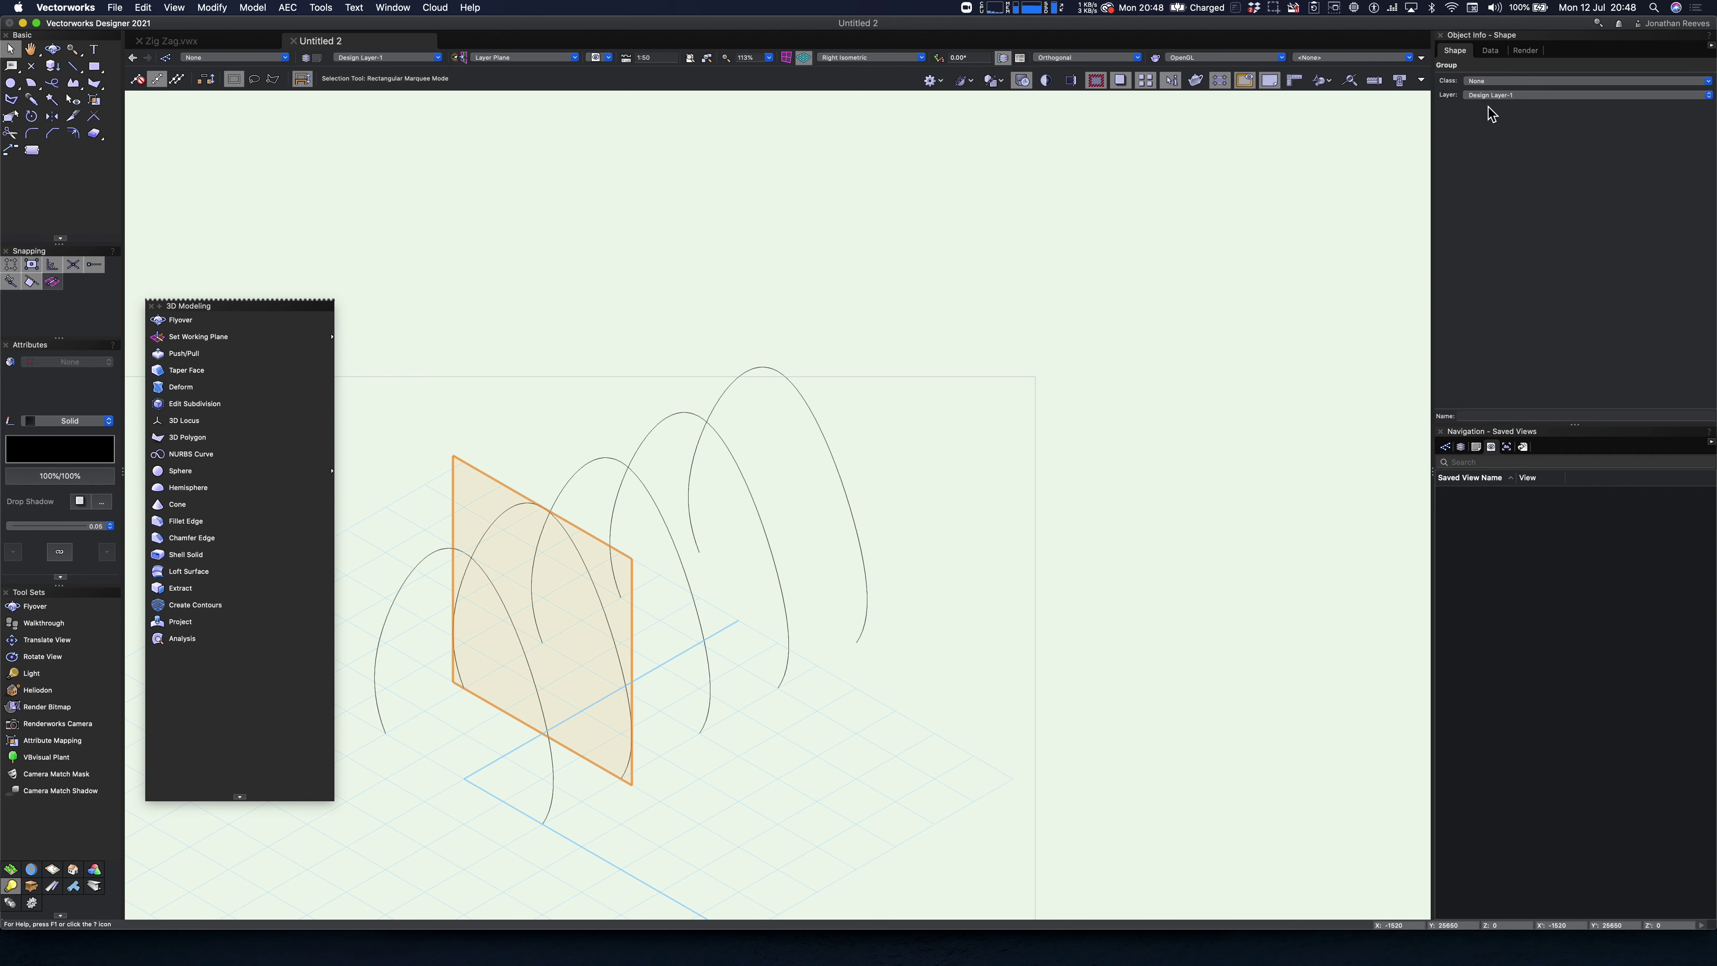
{"action": "key", "text": "2"}
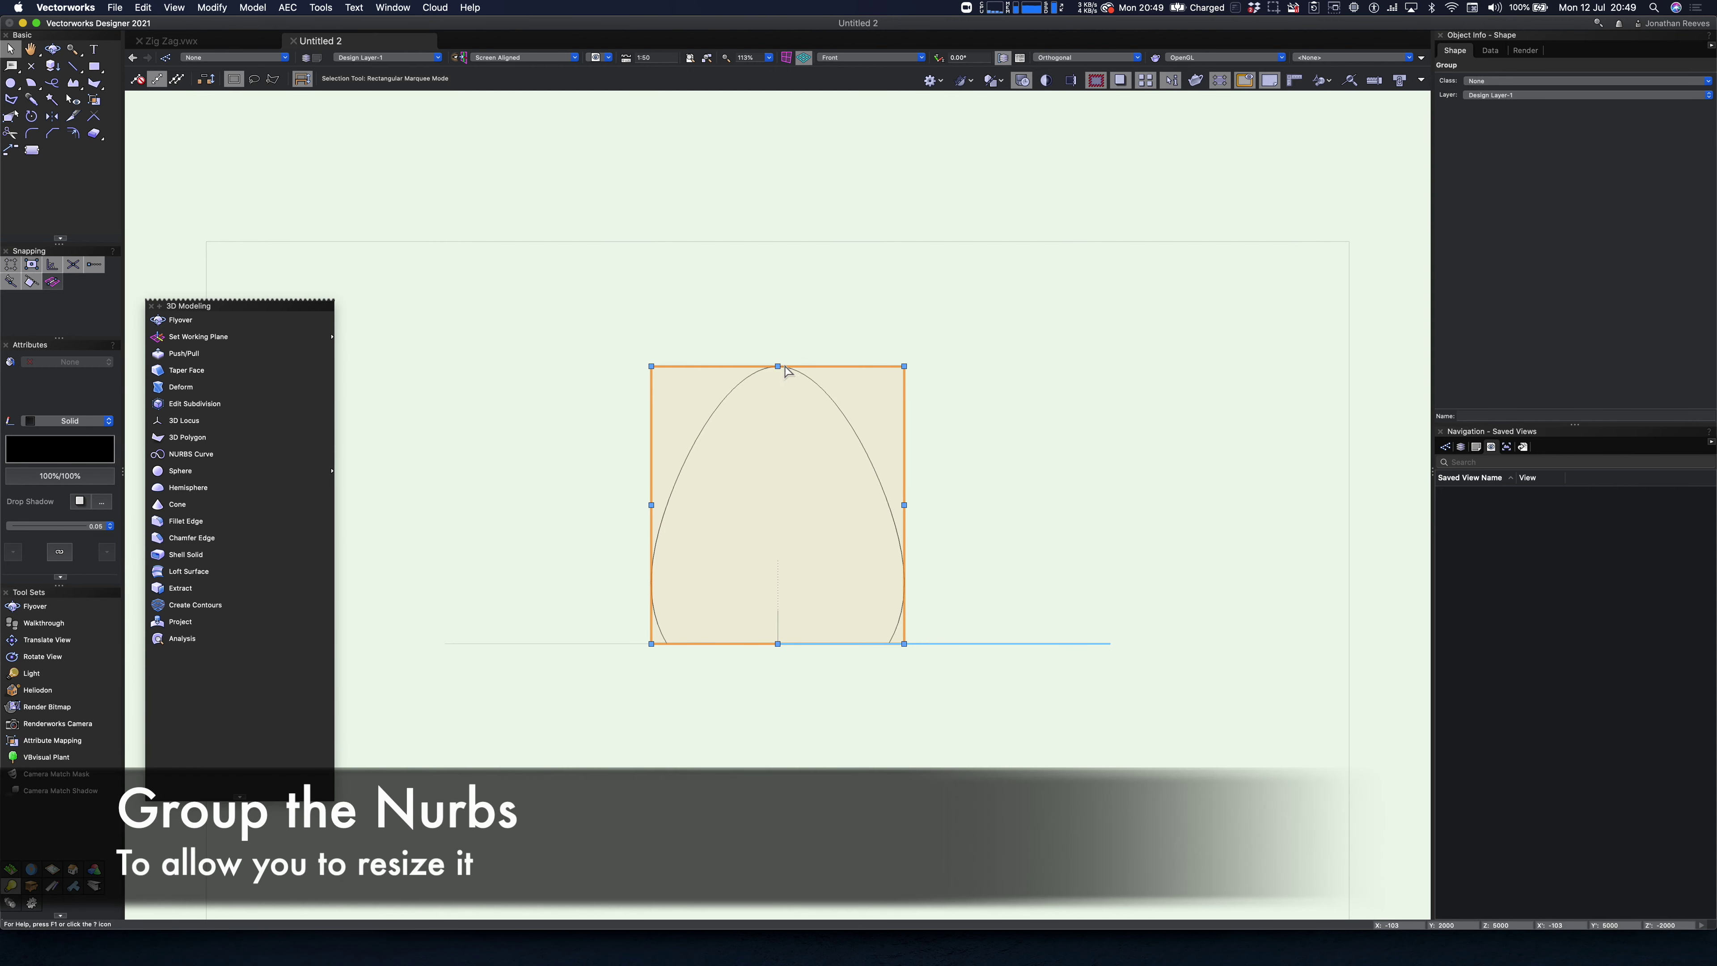
{"action": "left_click_drag", "start_coordinate": [777, 366], "coordinate": [777, 410]}
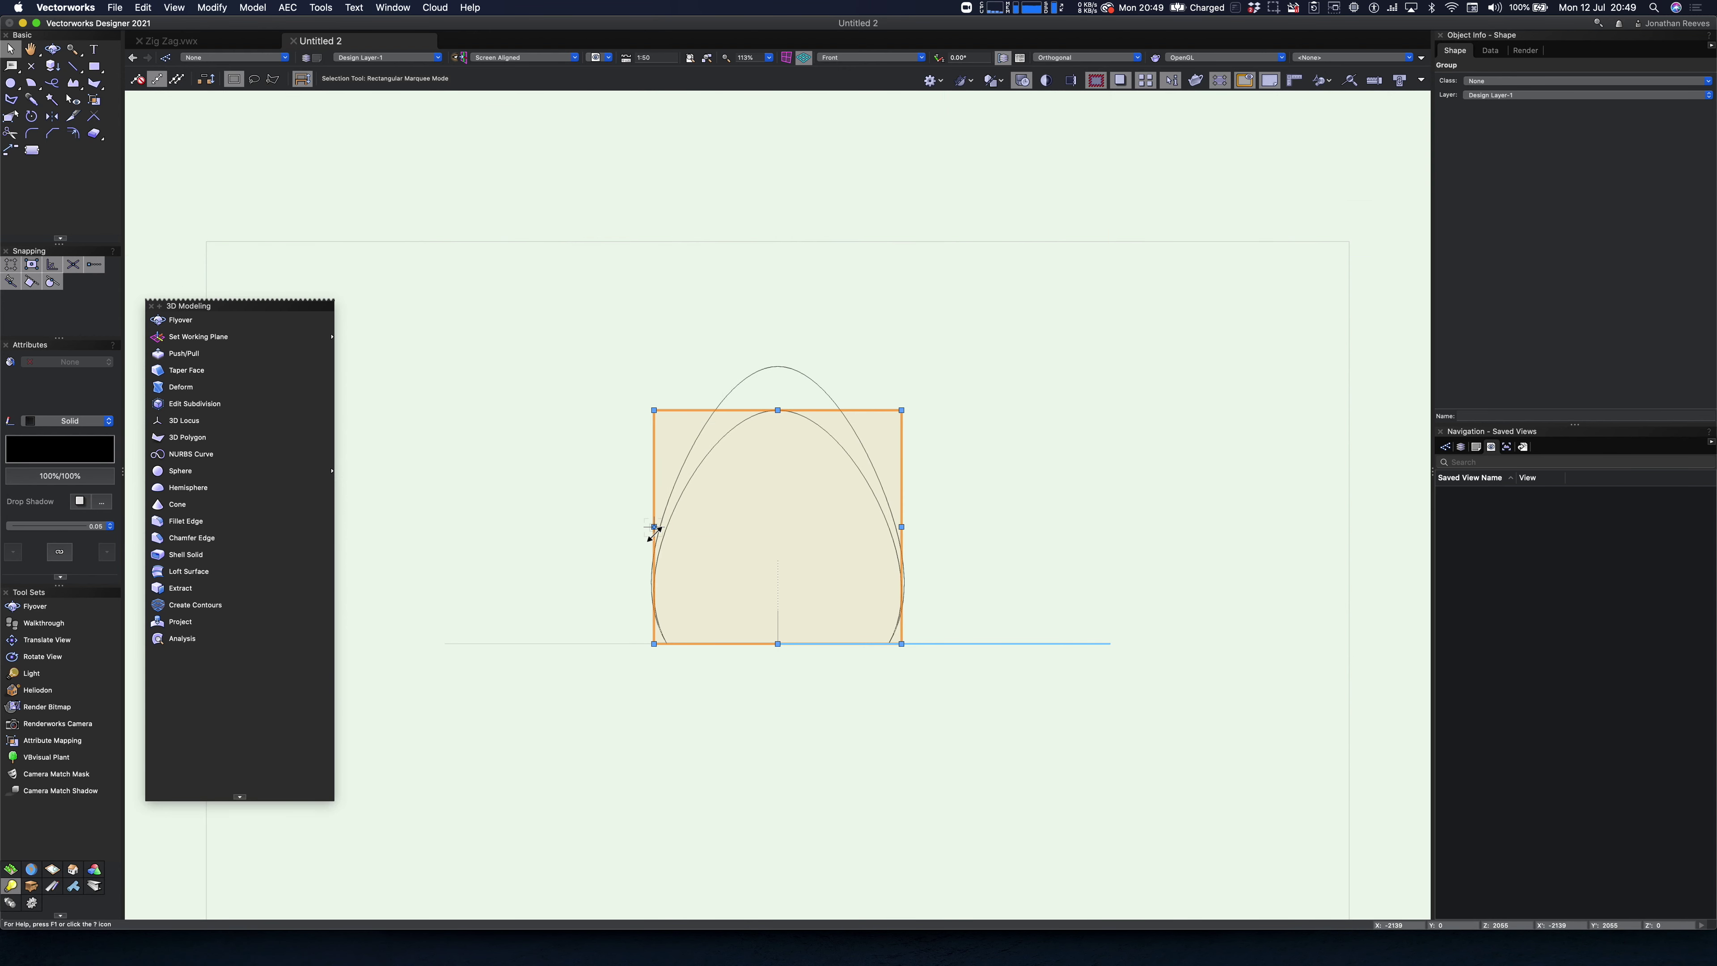
{"action": "left_click_drag", "start_coordinate": [654, 526], "coordinate": [694, 550]}
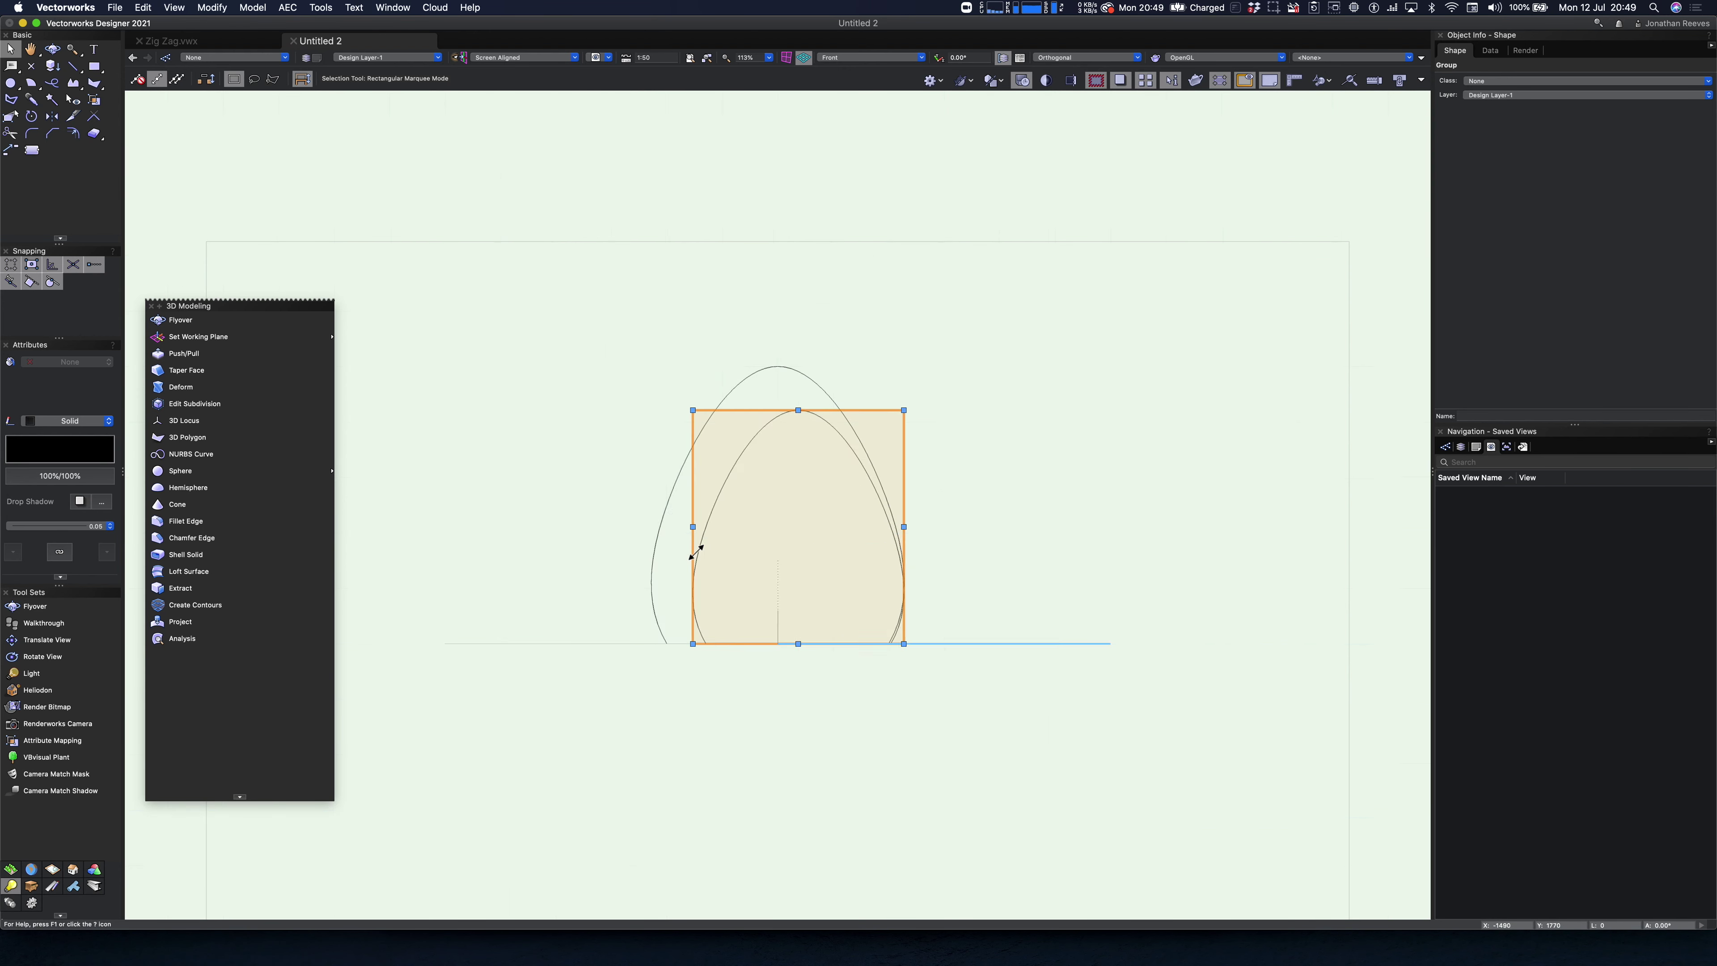
{"action": "key", "text": "F5"}
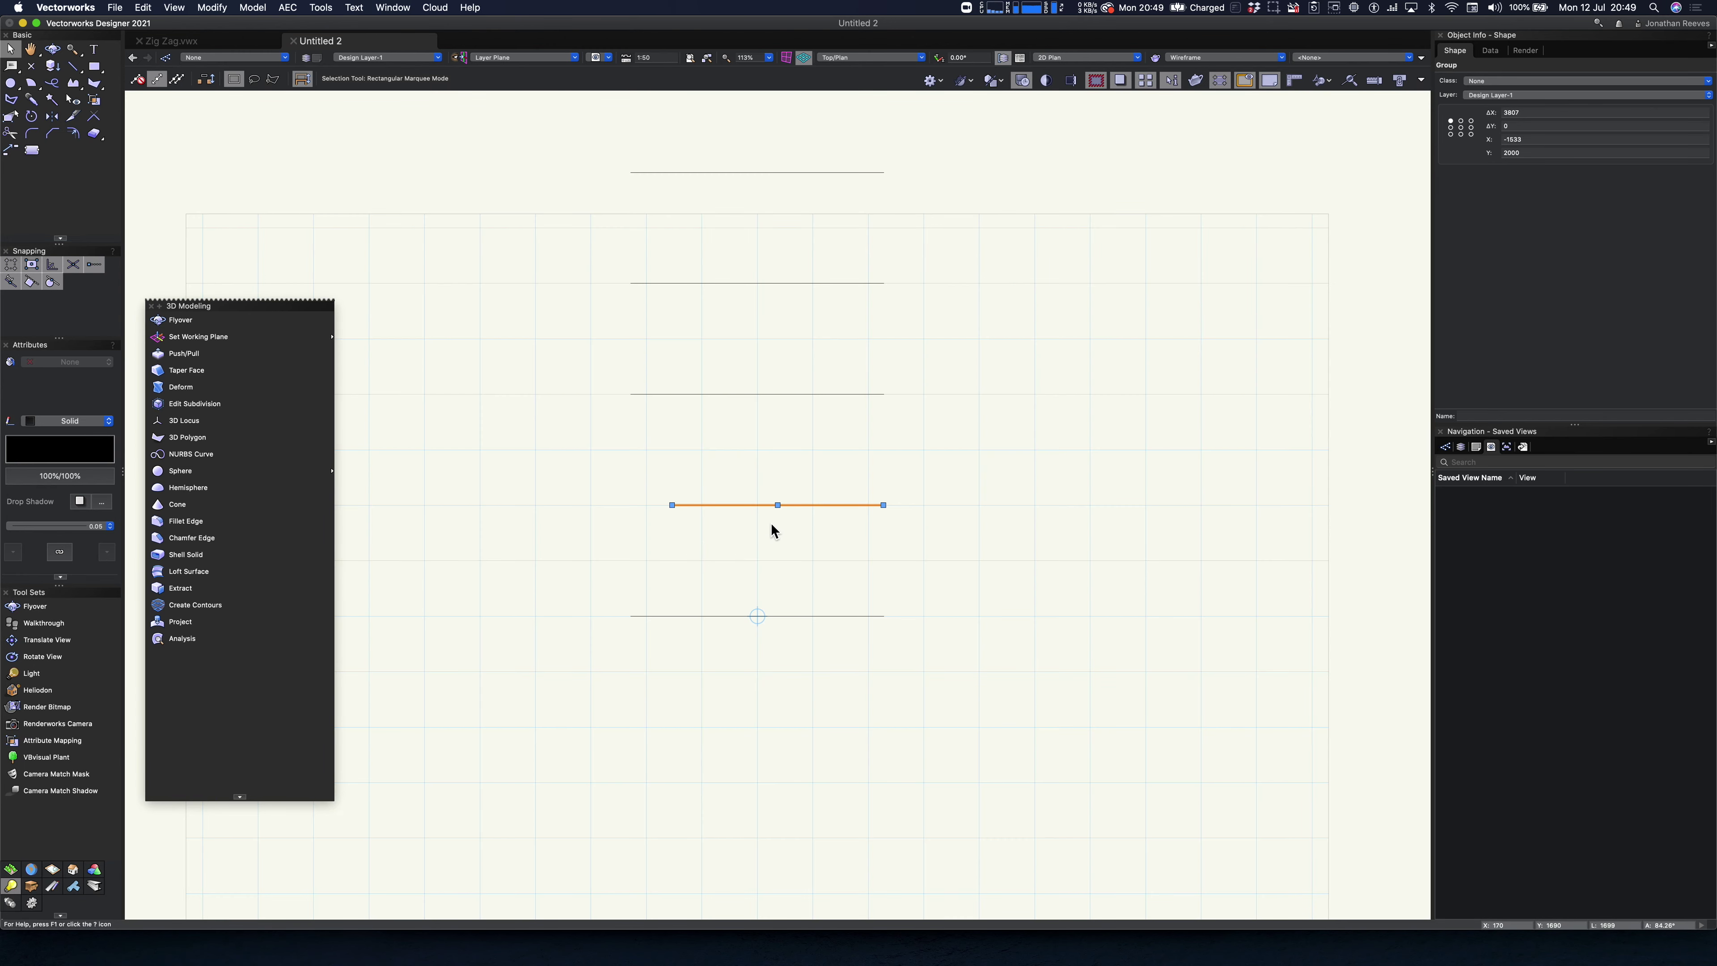
{"action": "mouse_move", "coordinate": [778, 505]}
{"action": "left_mouse_down"}
{"action": "mouse_move", "coordinate": [761, 619]}
{"action": "mouse_move", "coordinate": [766, 506]}
{"action": "left_mouse_up"}
- Set the next arch group's width to 3000 in Object Info
{"action": "left_click", "coordinate": [780, 398]}
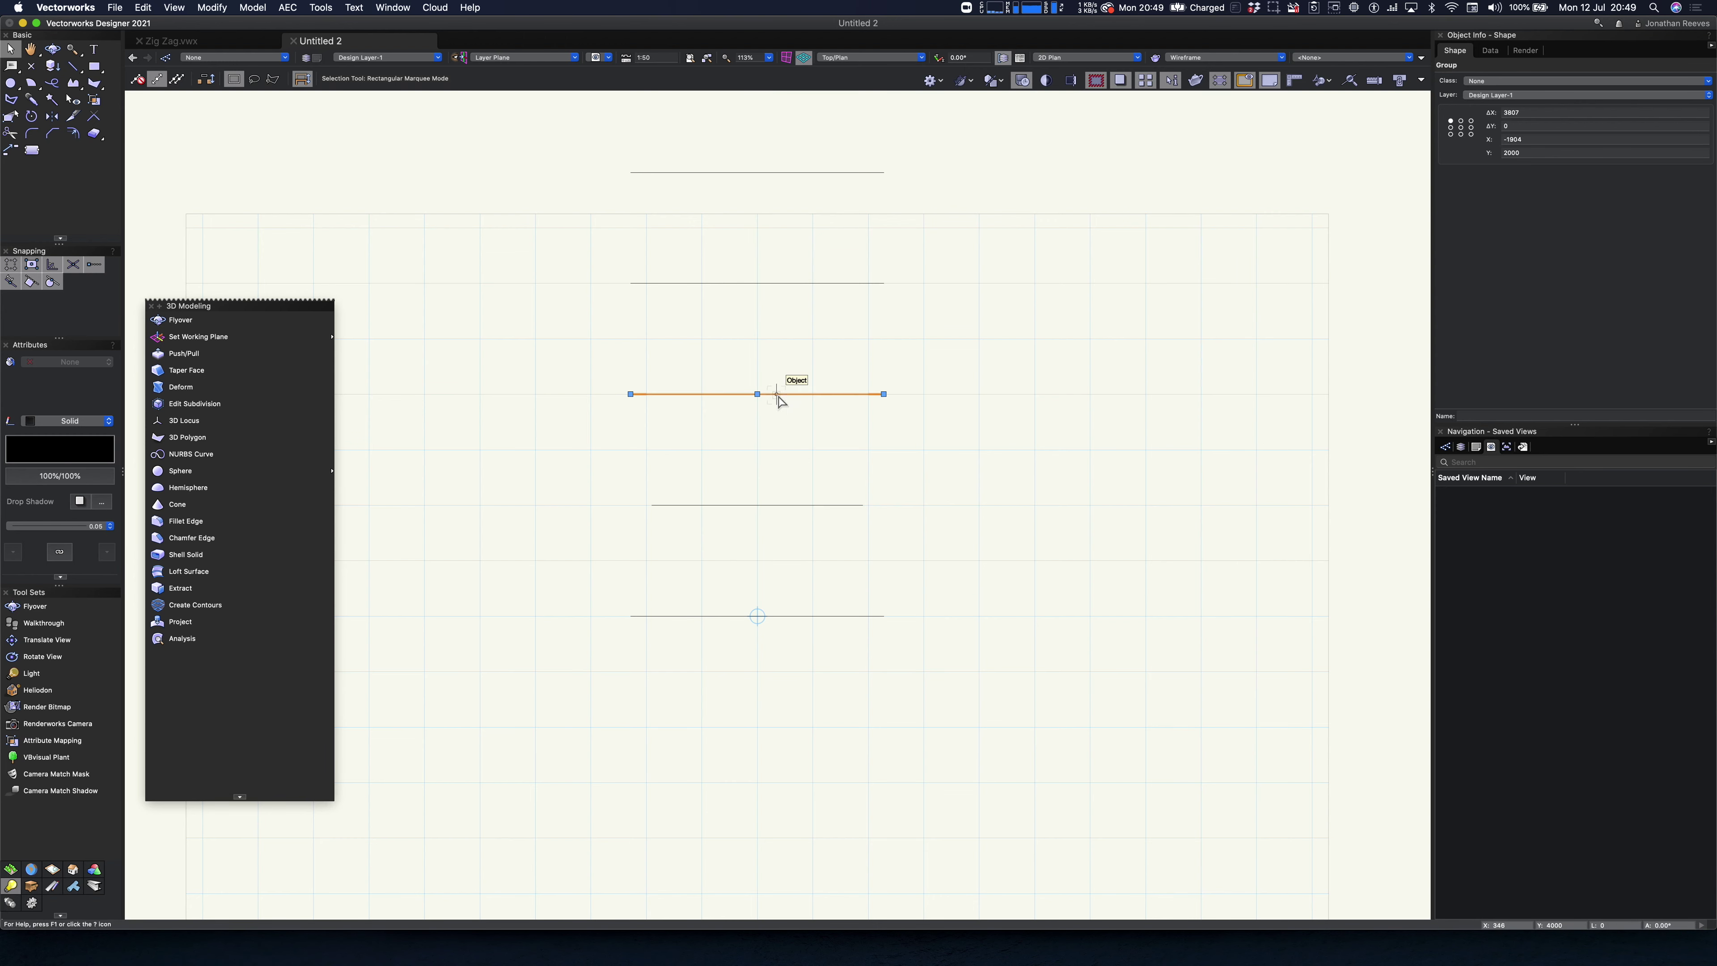
{"action": "left_click_drag", "start_coordinate": [1001, 346], "coordinate": [999, 347]}
{"action": "key", "text": "KP_3"}
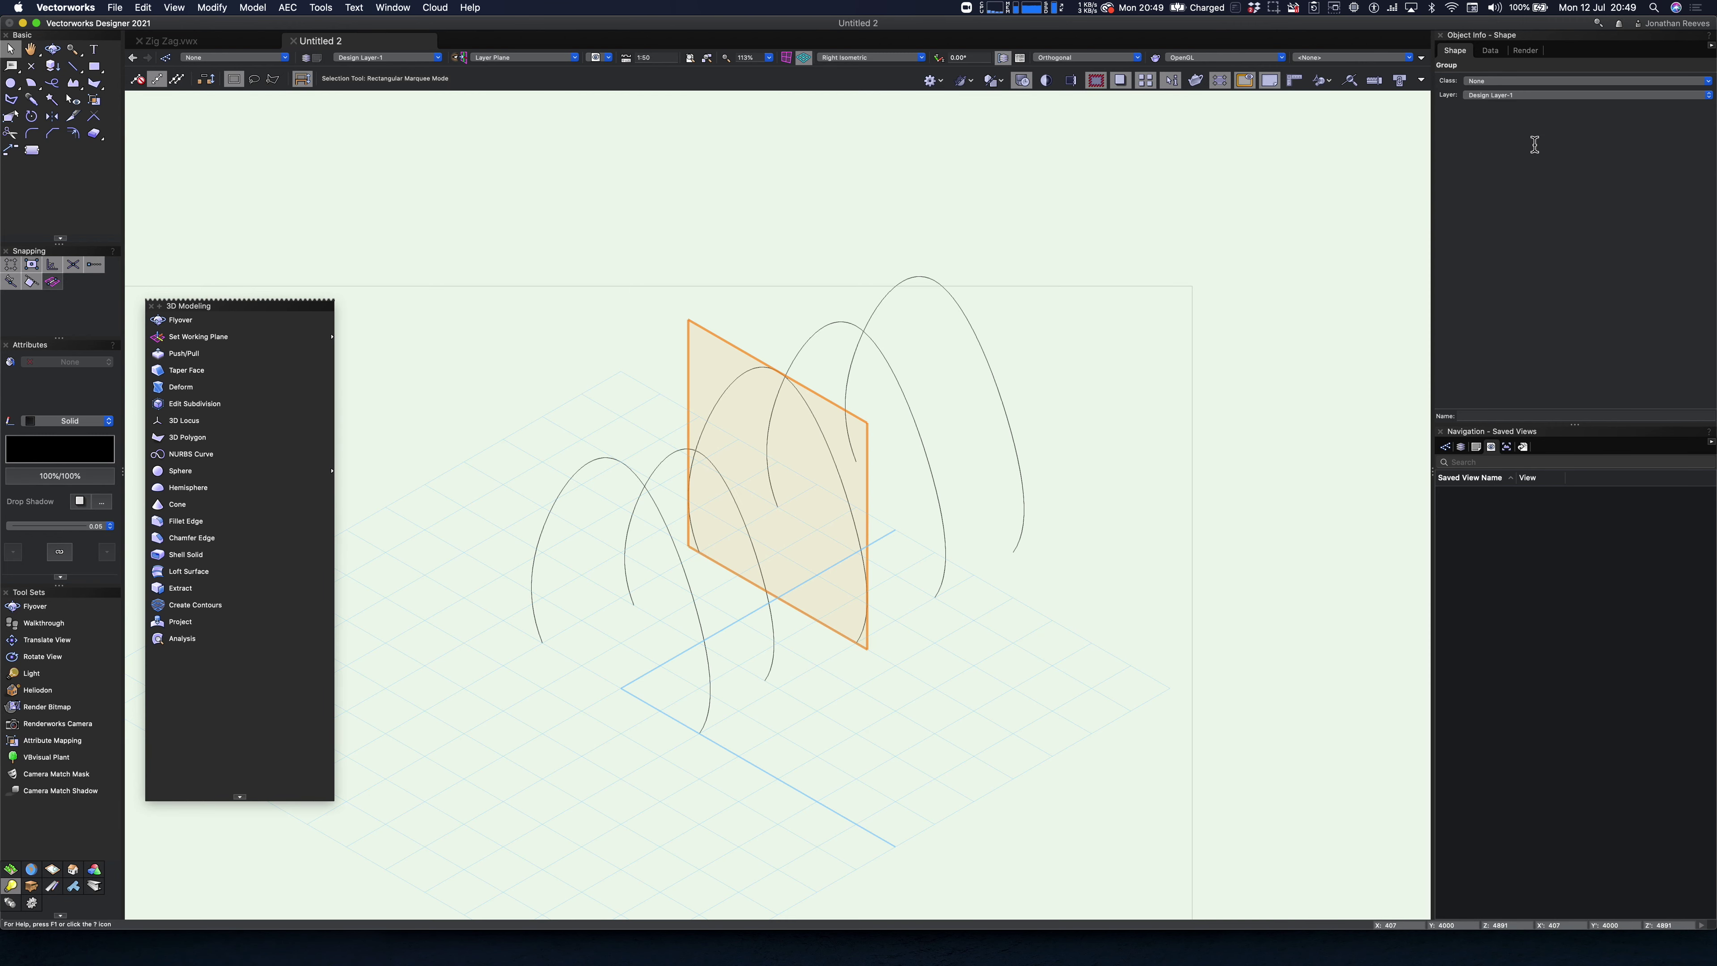
{"action": "key", "text": "F5"}
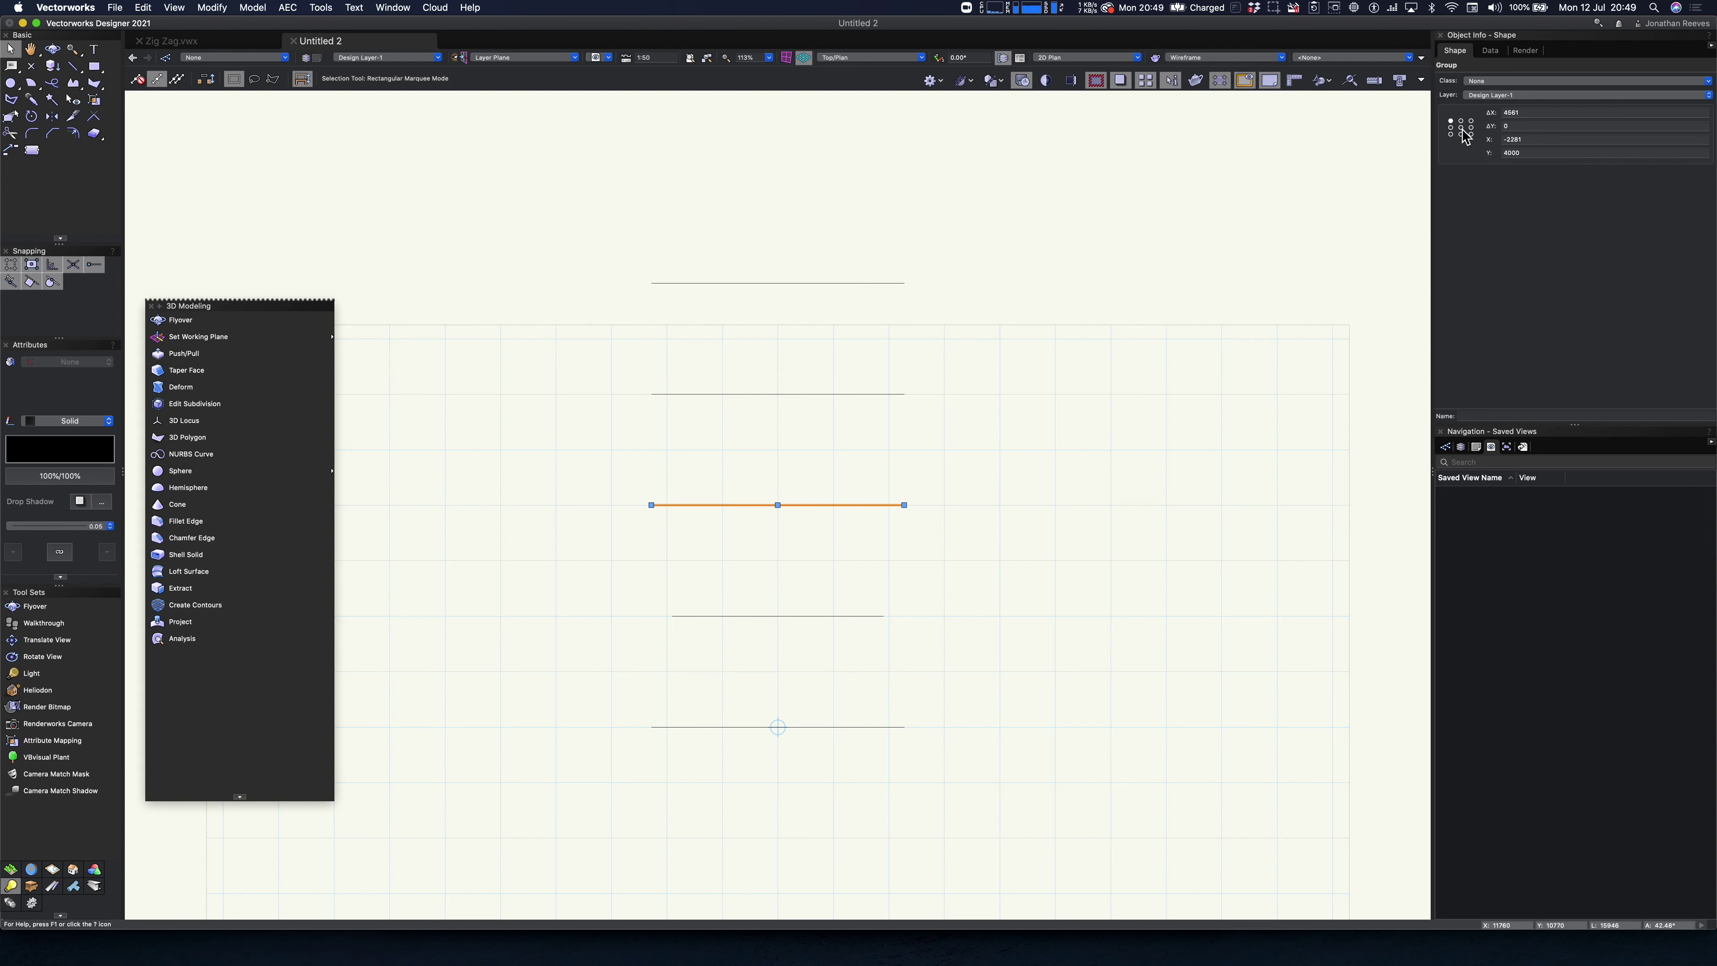
{"action": "left_click", "coordinate": [1518, 114]}
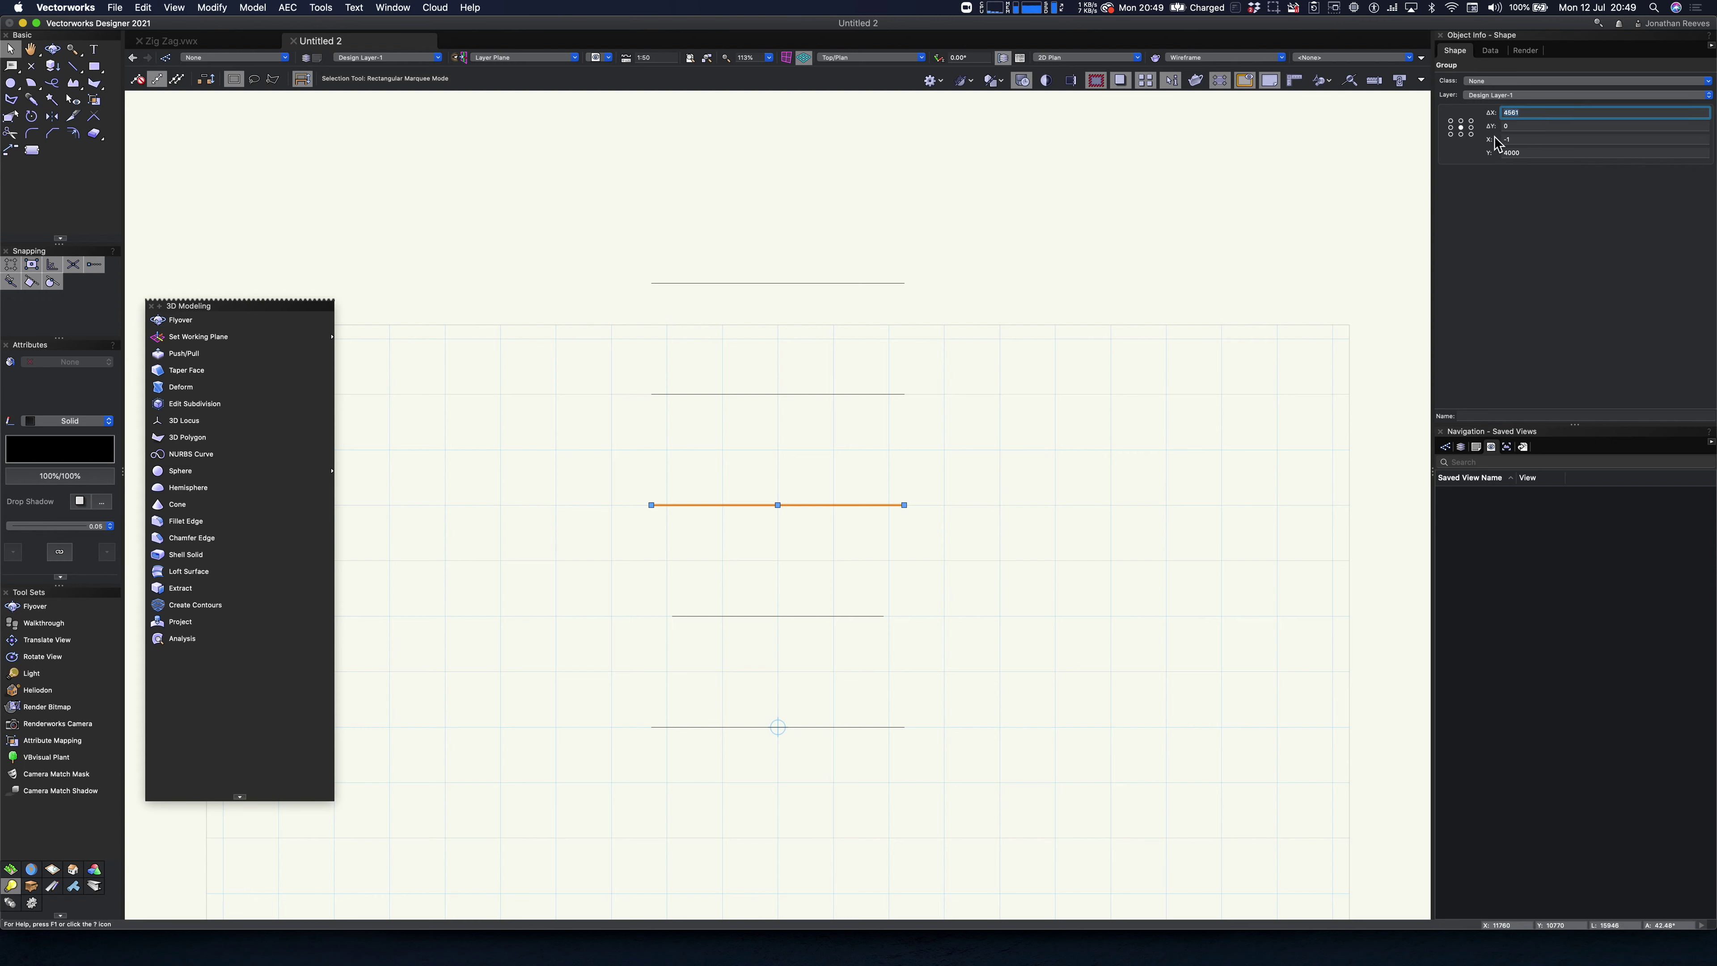
{"action": "key", "text": "Return"}
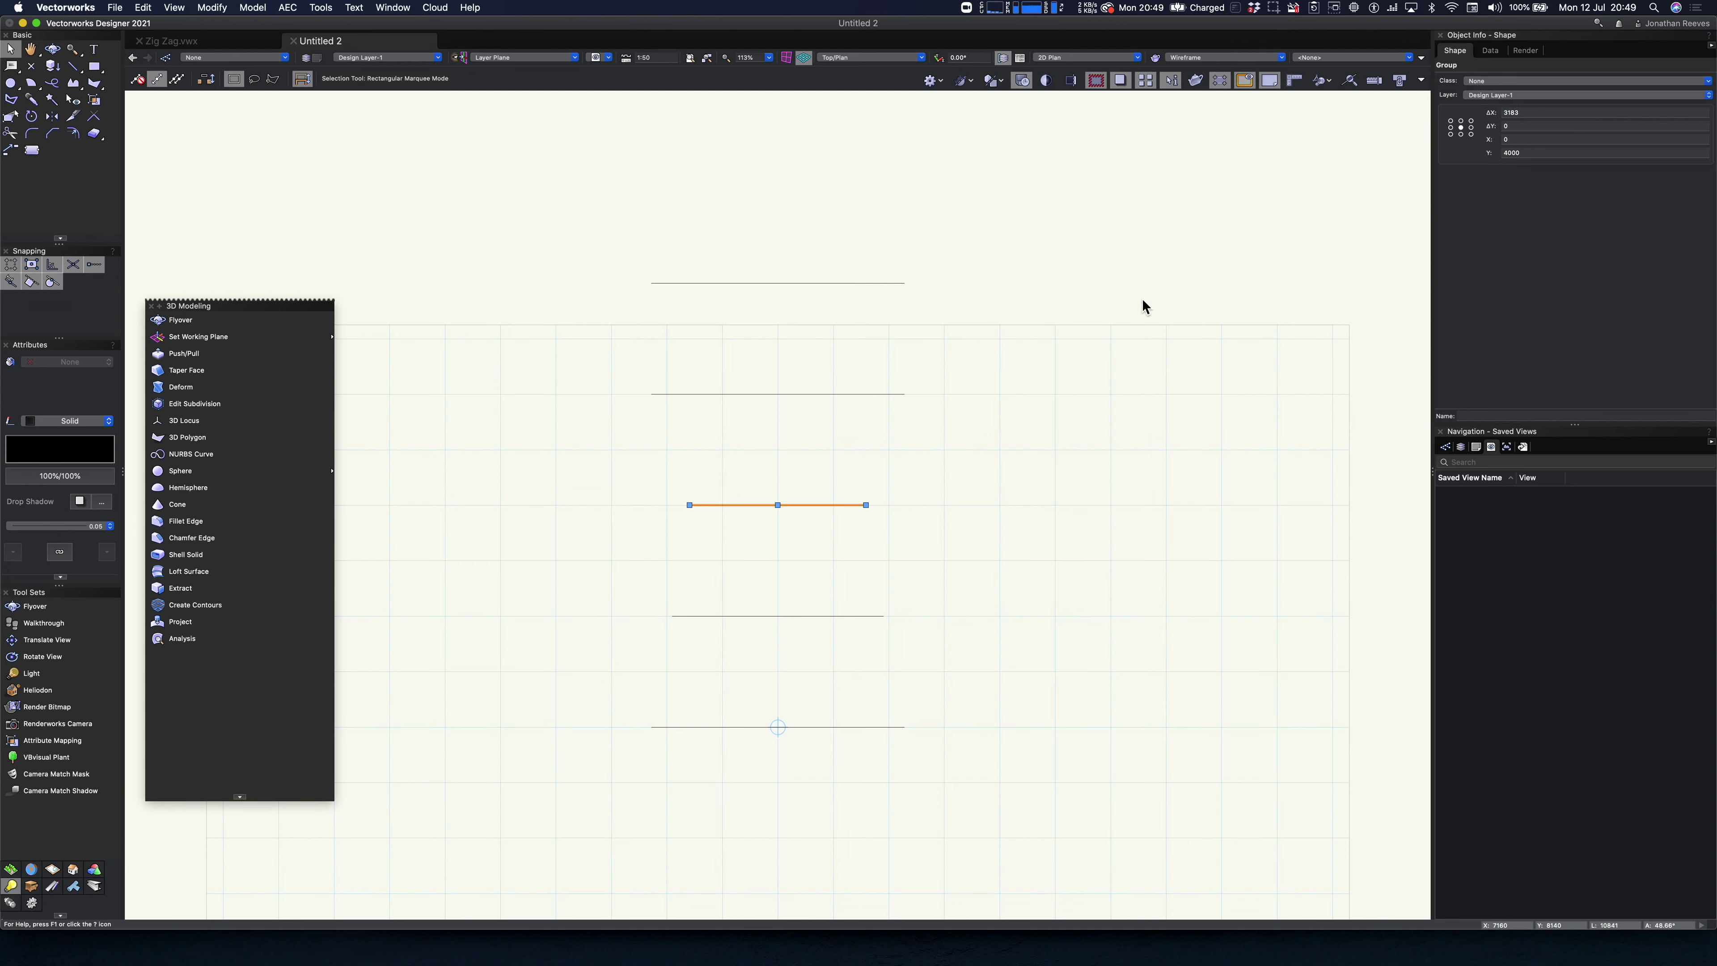
- Group another arch curve, narrow it and adjust its height, then lower its top in Front view
{"action": "left_click", "coordinate": [781, 395]}
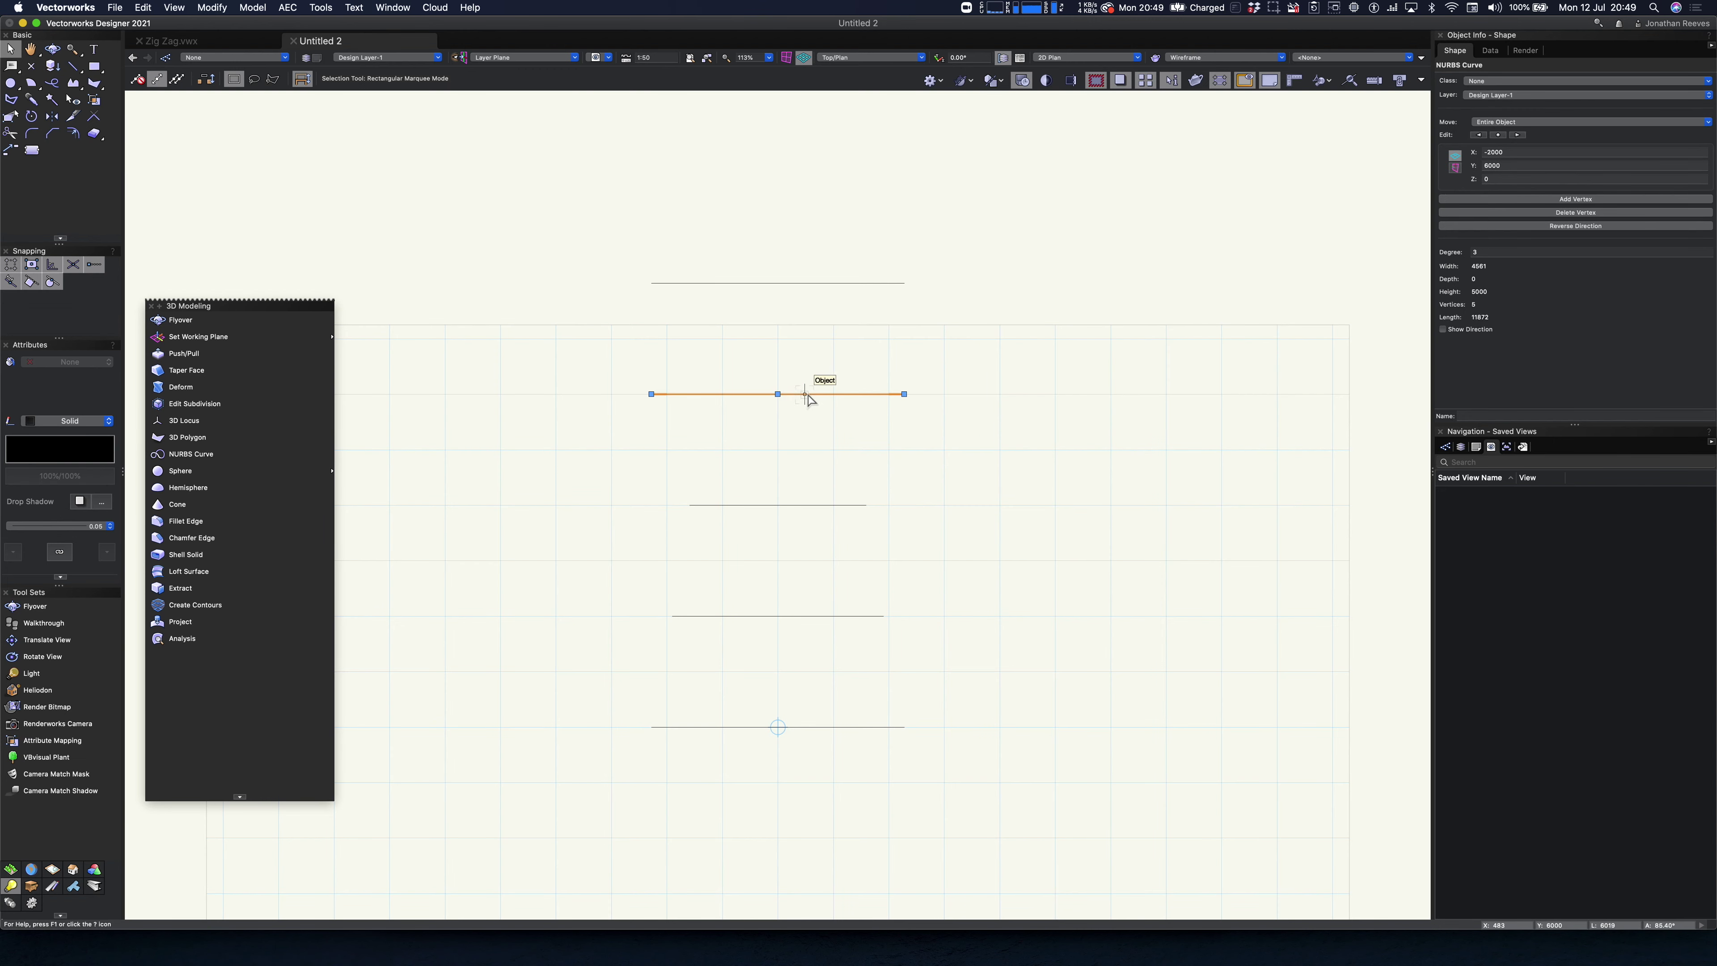
{"action": "key", "text": "super+g"}
{"action": "left_click", "coordinate": [1488, 112]}
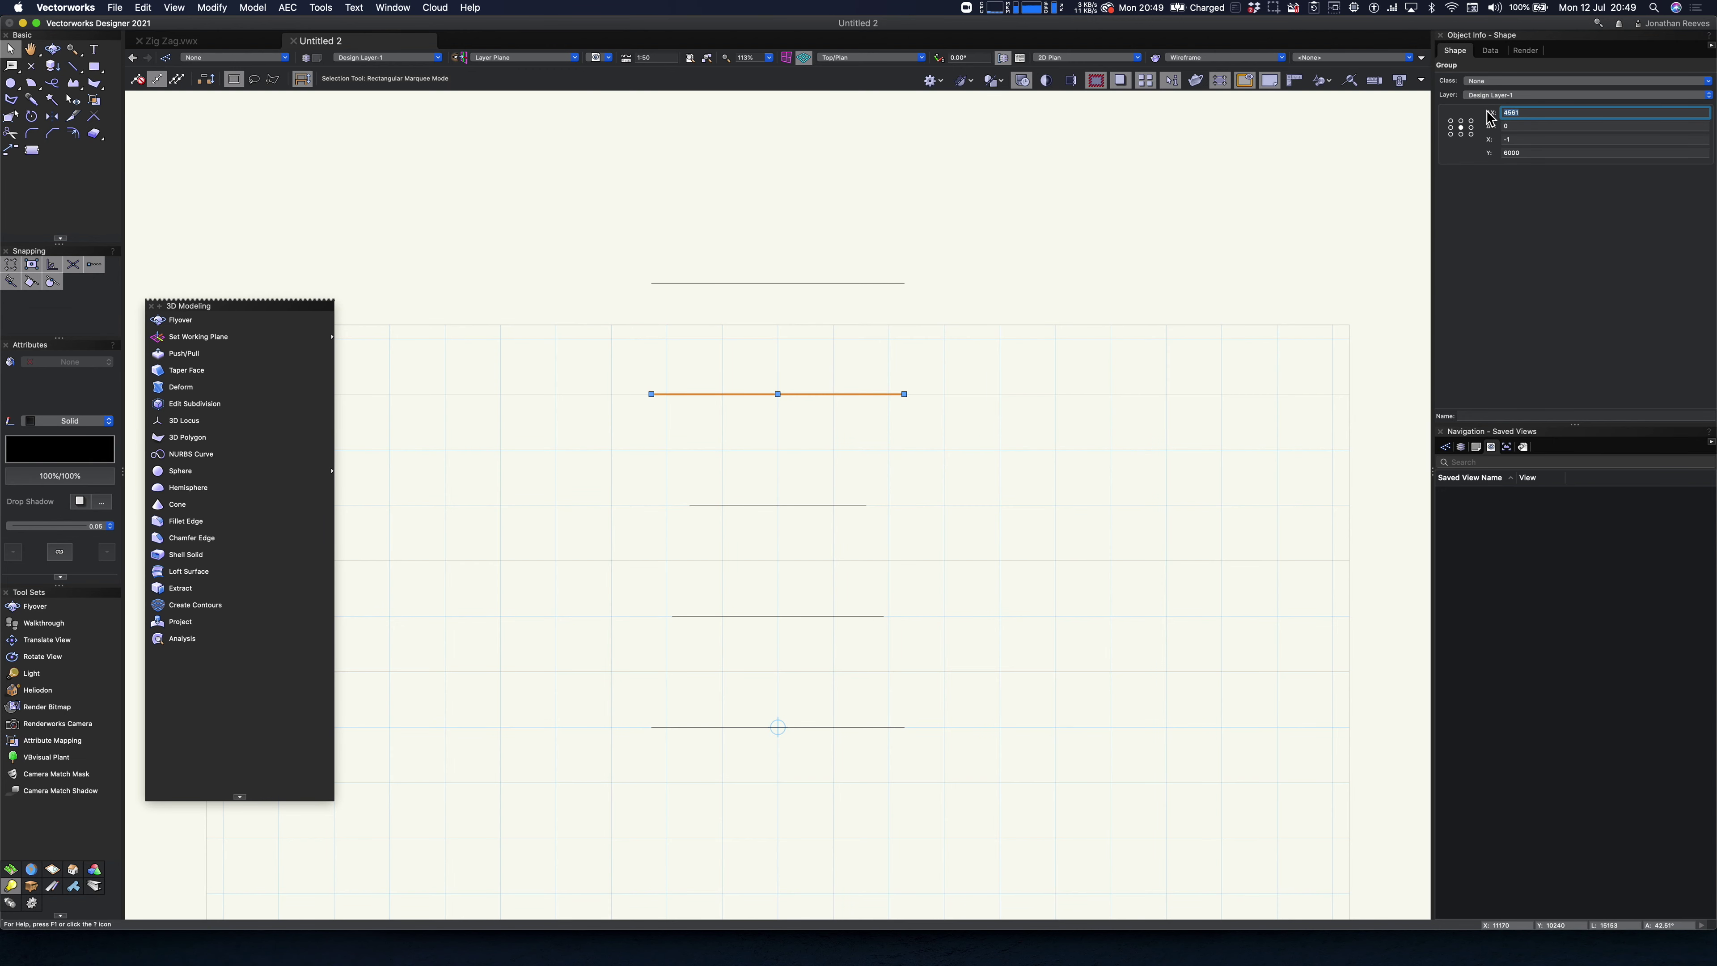
{"action": "key", "text": "Return"}
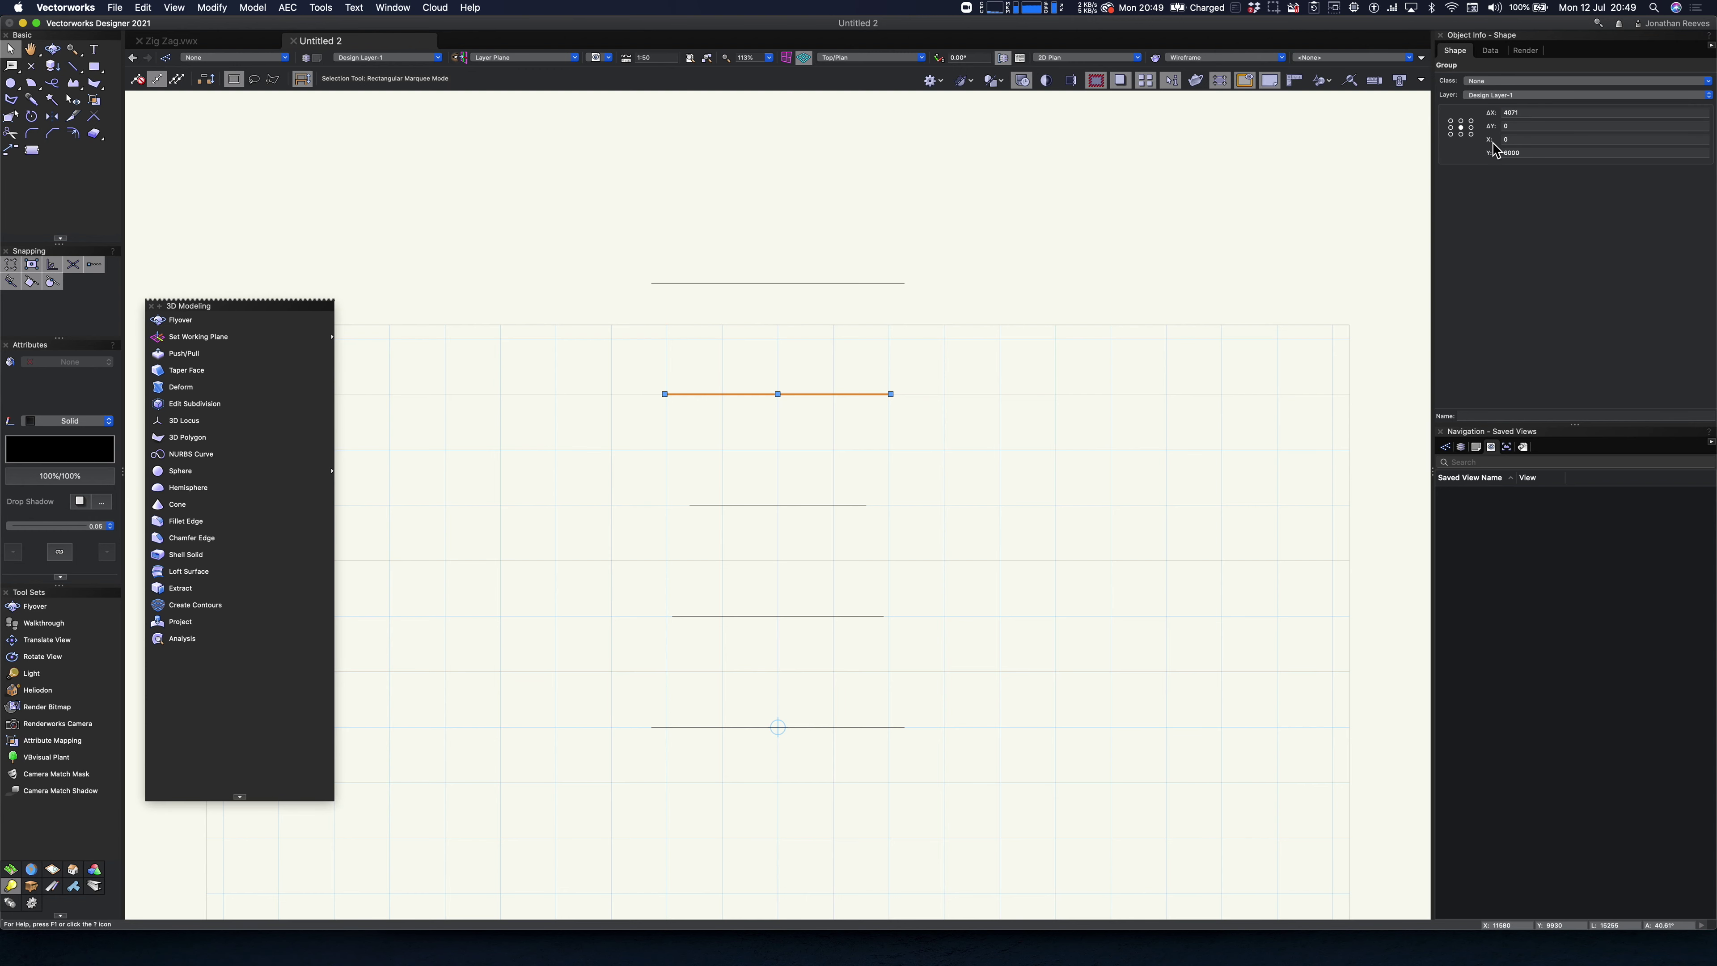
{"action": "left_click", "coordinate": [1500, 153]}
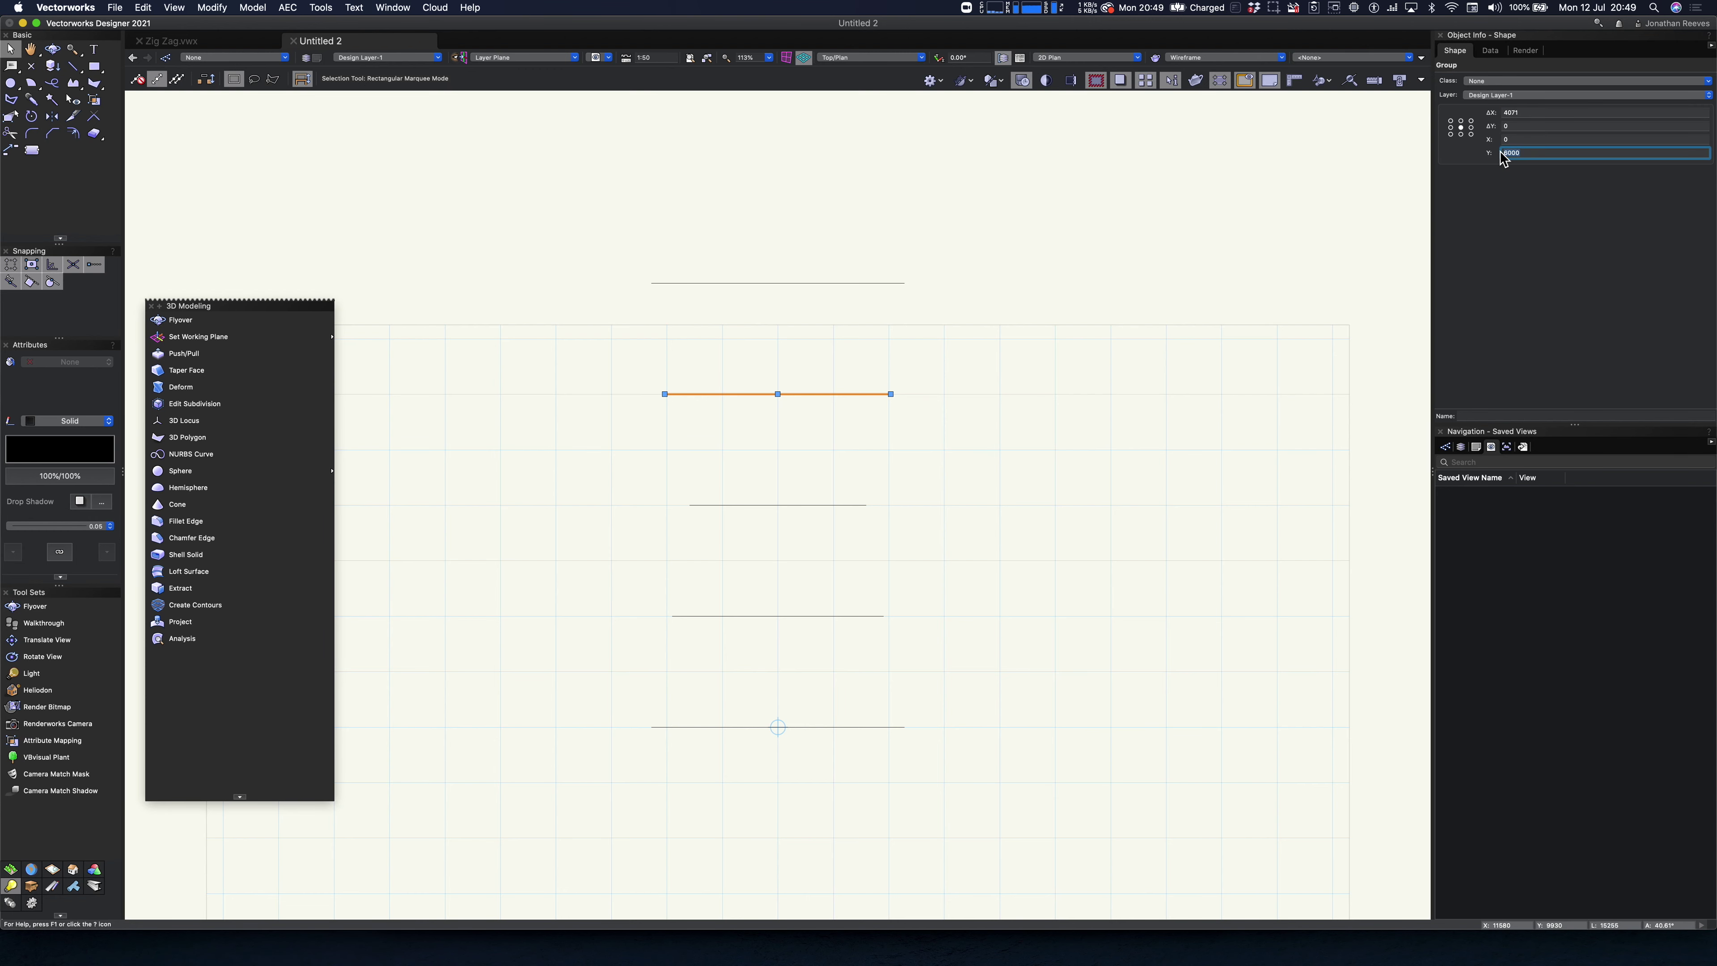
{"action": "key", "text": "Return"}
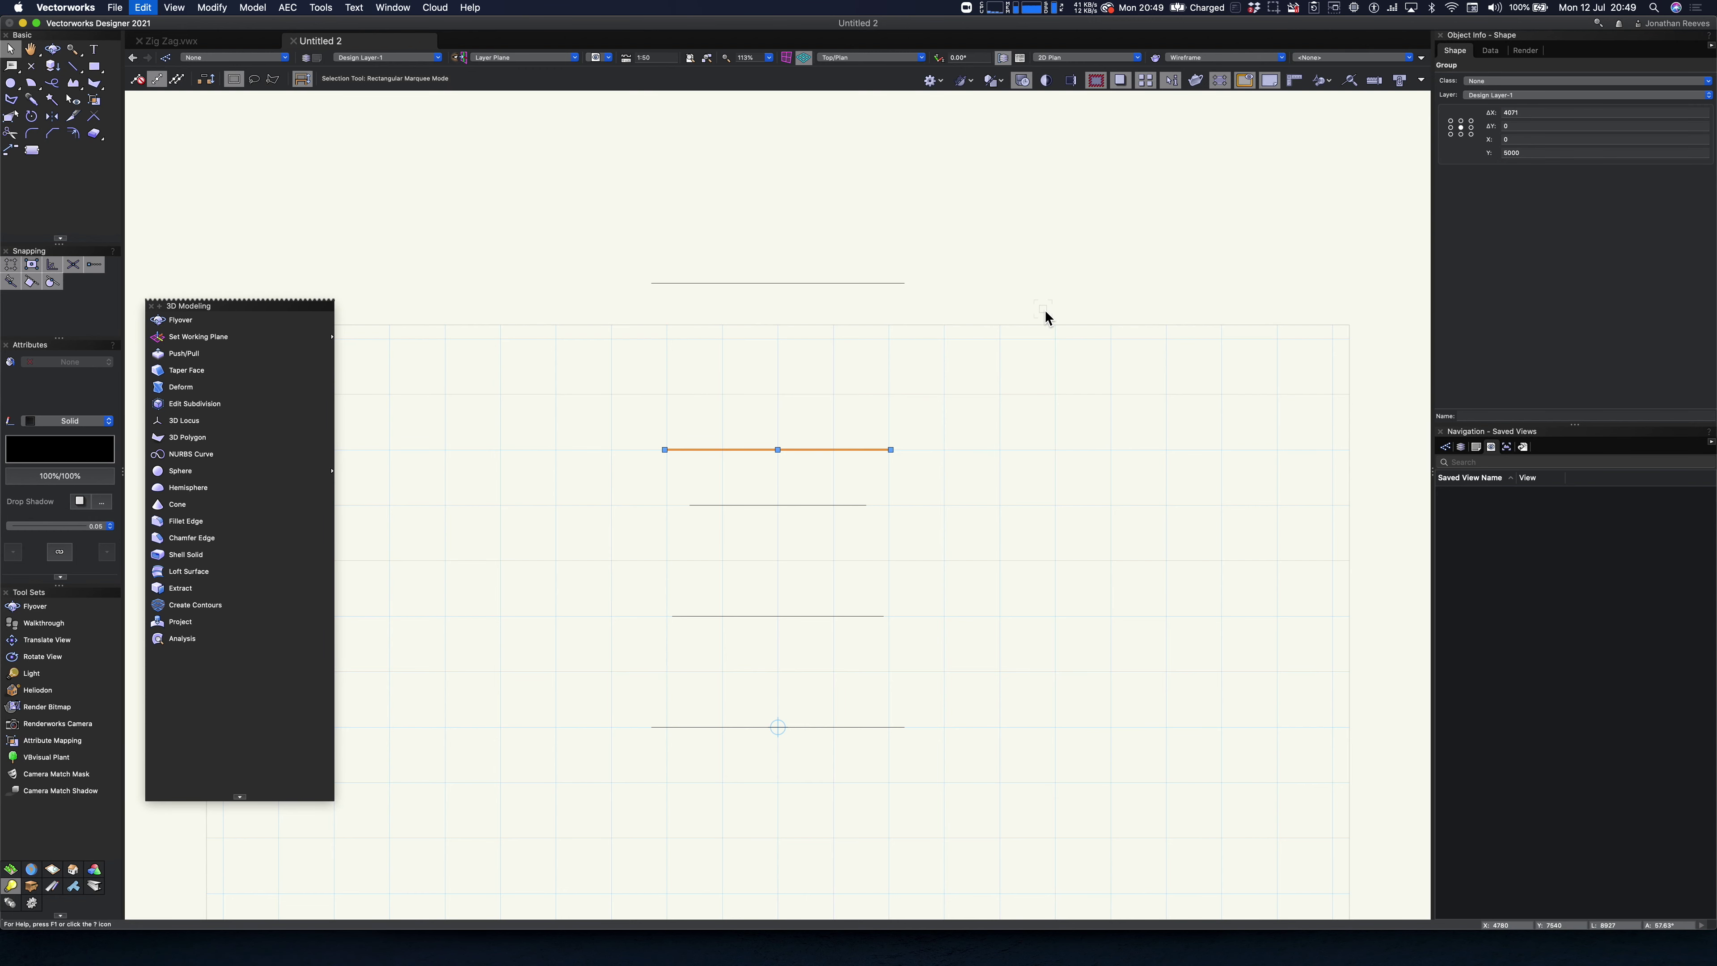
{"action": "key", "text": "KP_2"}
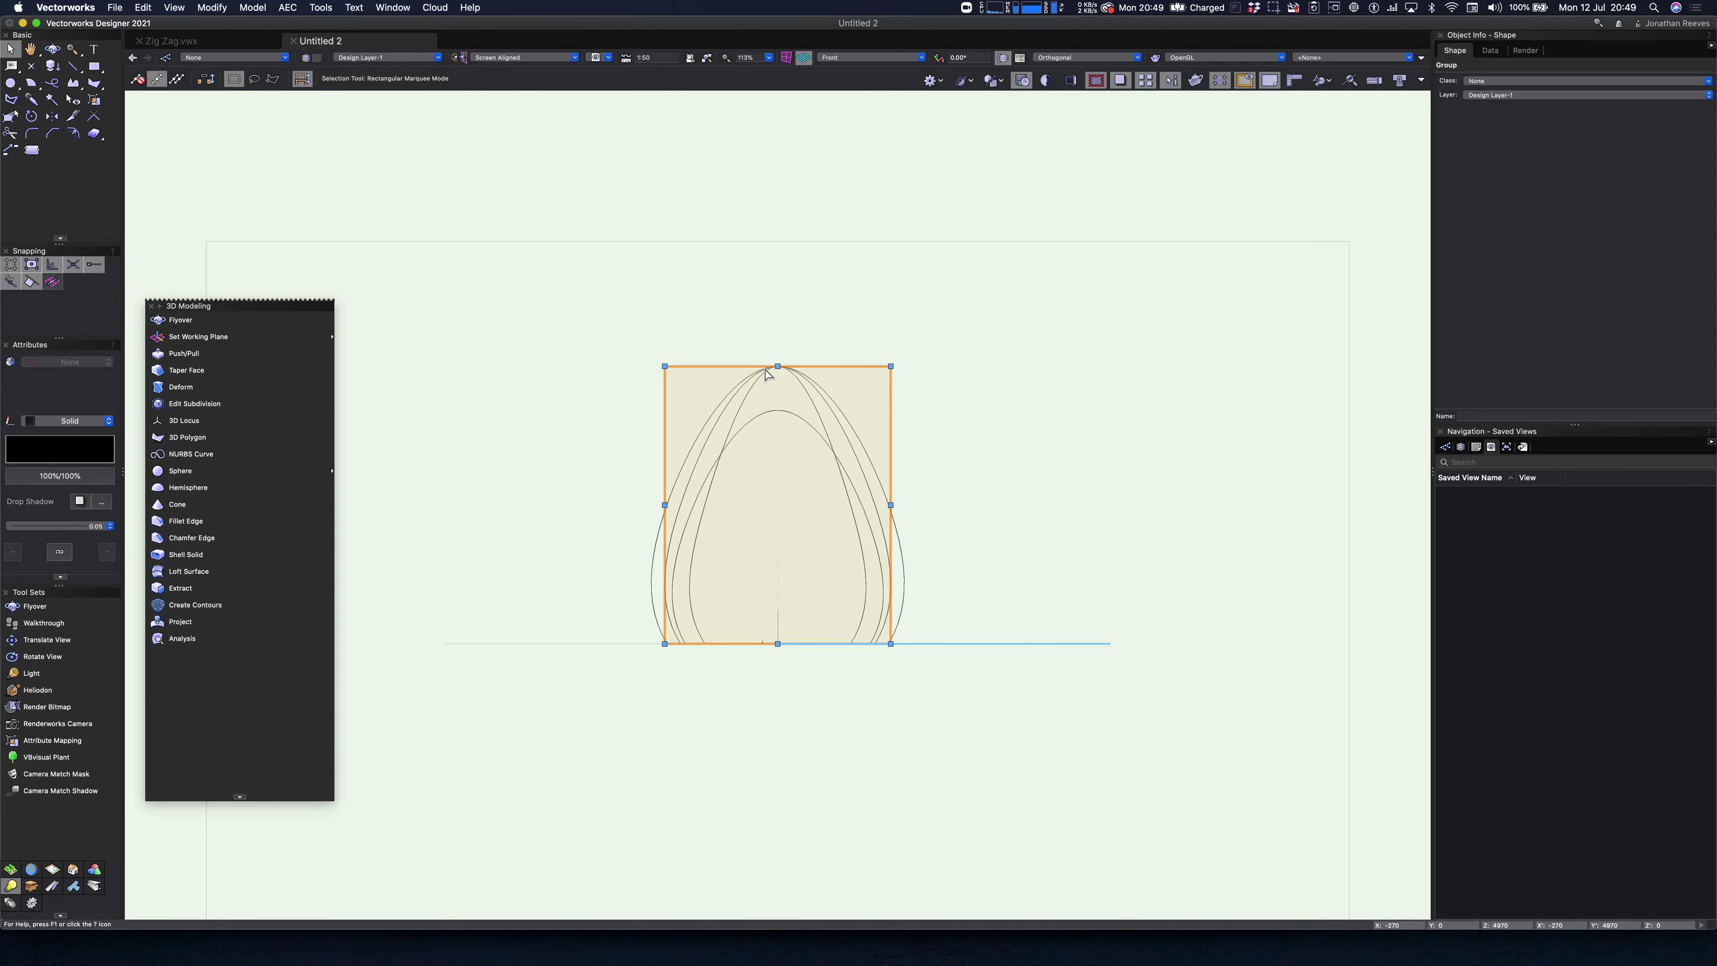
{"action": "left_click", "coordinate": [778, 366]}
{"action": "left_click_drag", "start_coordinate": [778, 366], "coordinate": [778, 392]}
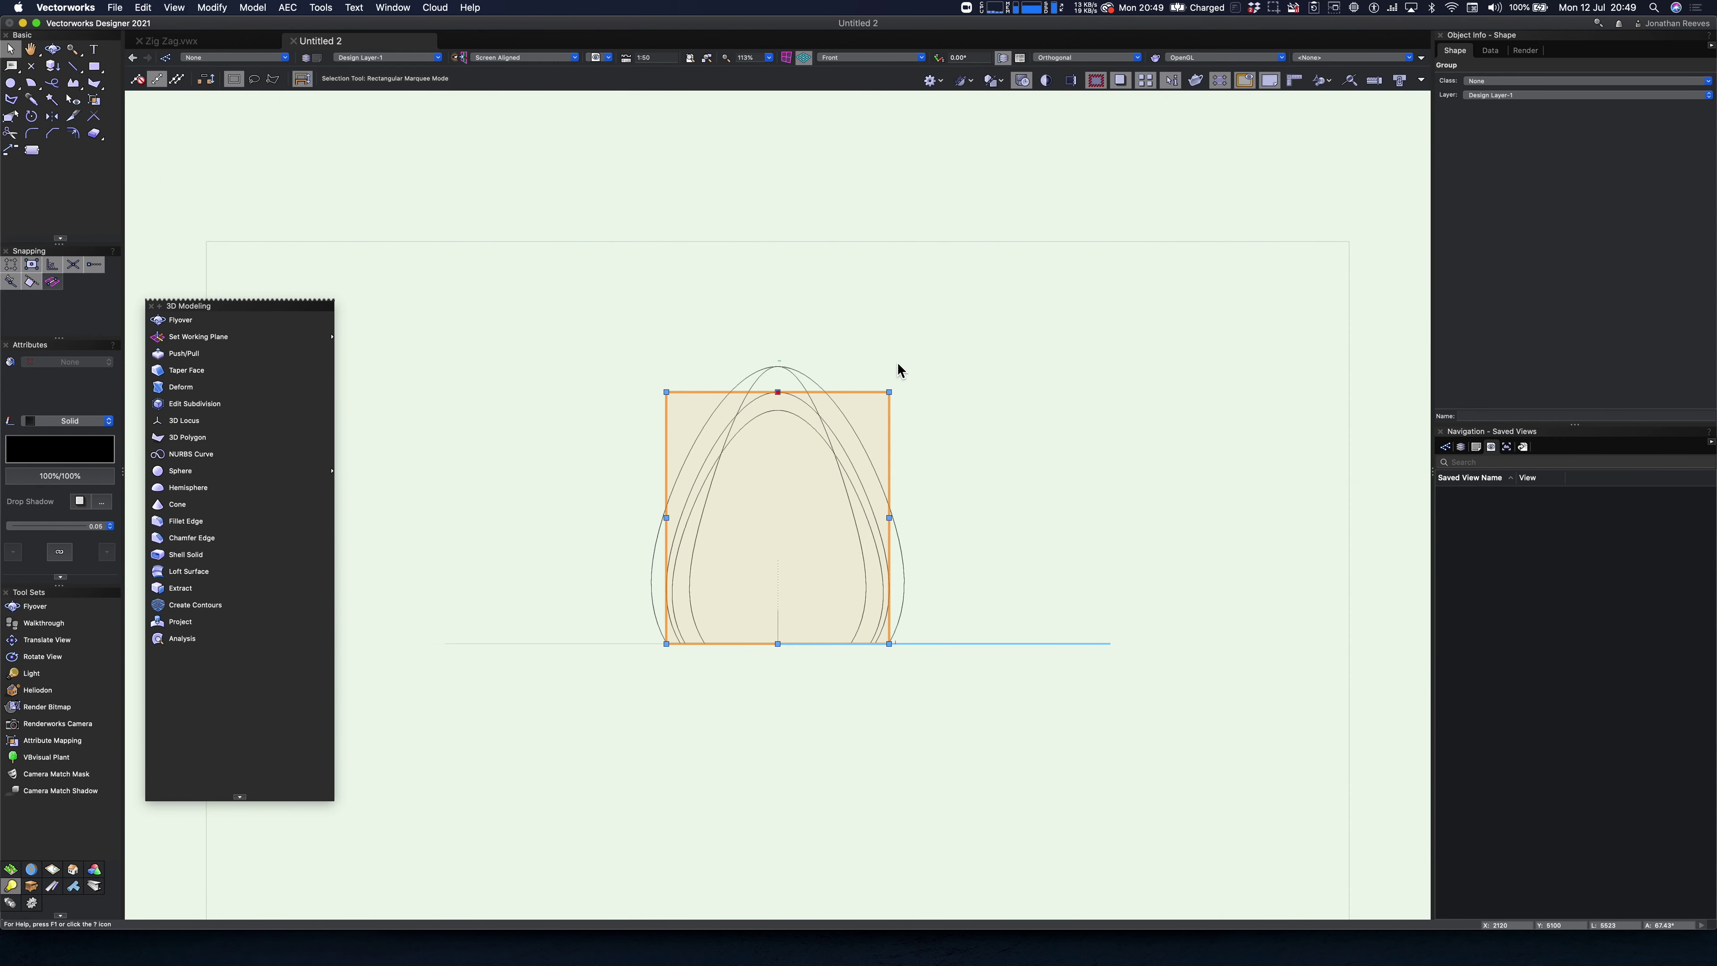
{"action": "key", "text": "KP_3"}
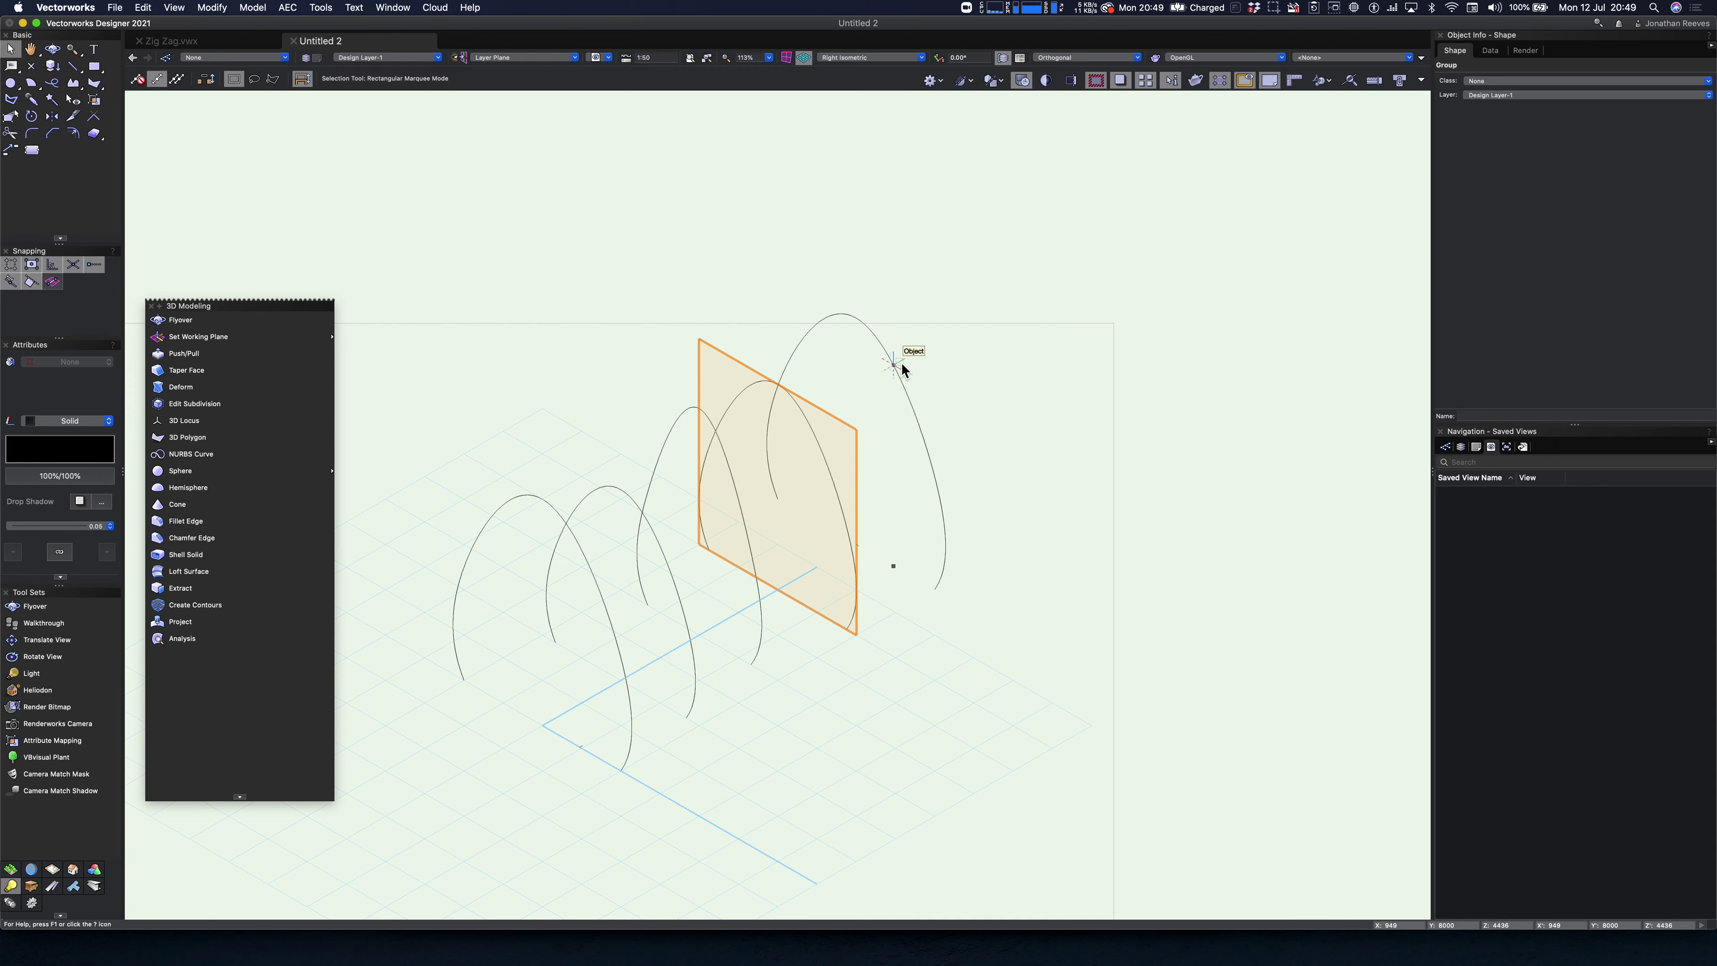
- Ungroup all the profiles back into separate NURBS curves
{"action": "key", "text": "super+a"}
{"action": "key", "text": "super+u"}
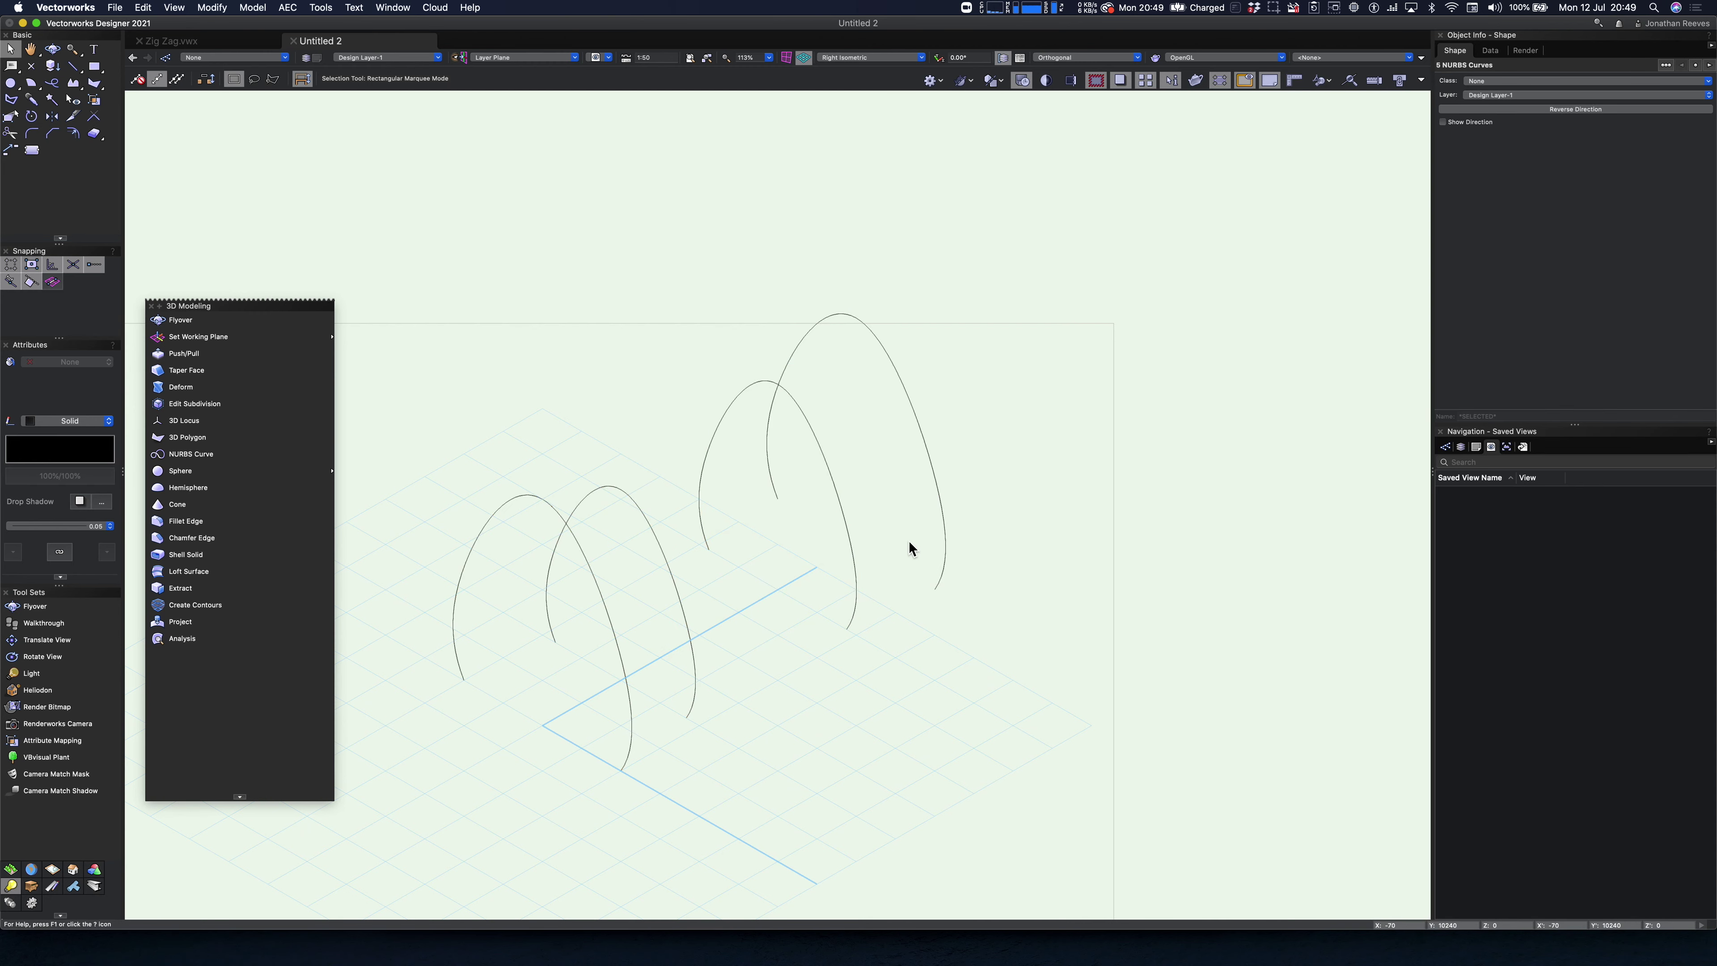
{"action": "middle_click_drag", "start_coordinate": [854, 626], "coordinate": [713, 386], "text": "super"}
{"action": "key", "text": "x"}
- Group the middle arch and lower its top to about 3723 tall, about 3051 wide
{"action": "left_click", "coordinate": [707, 402]}
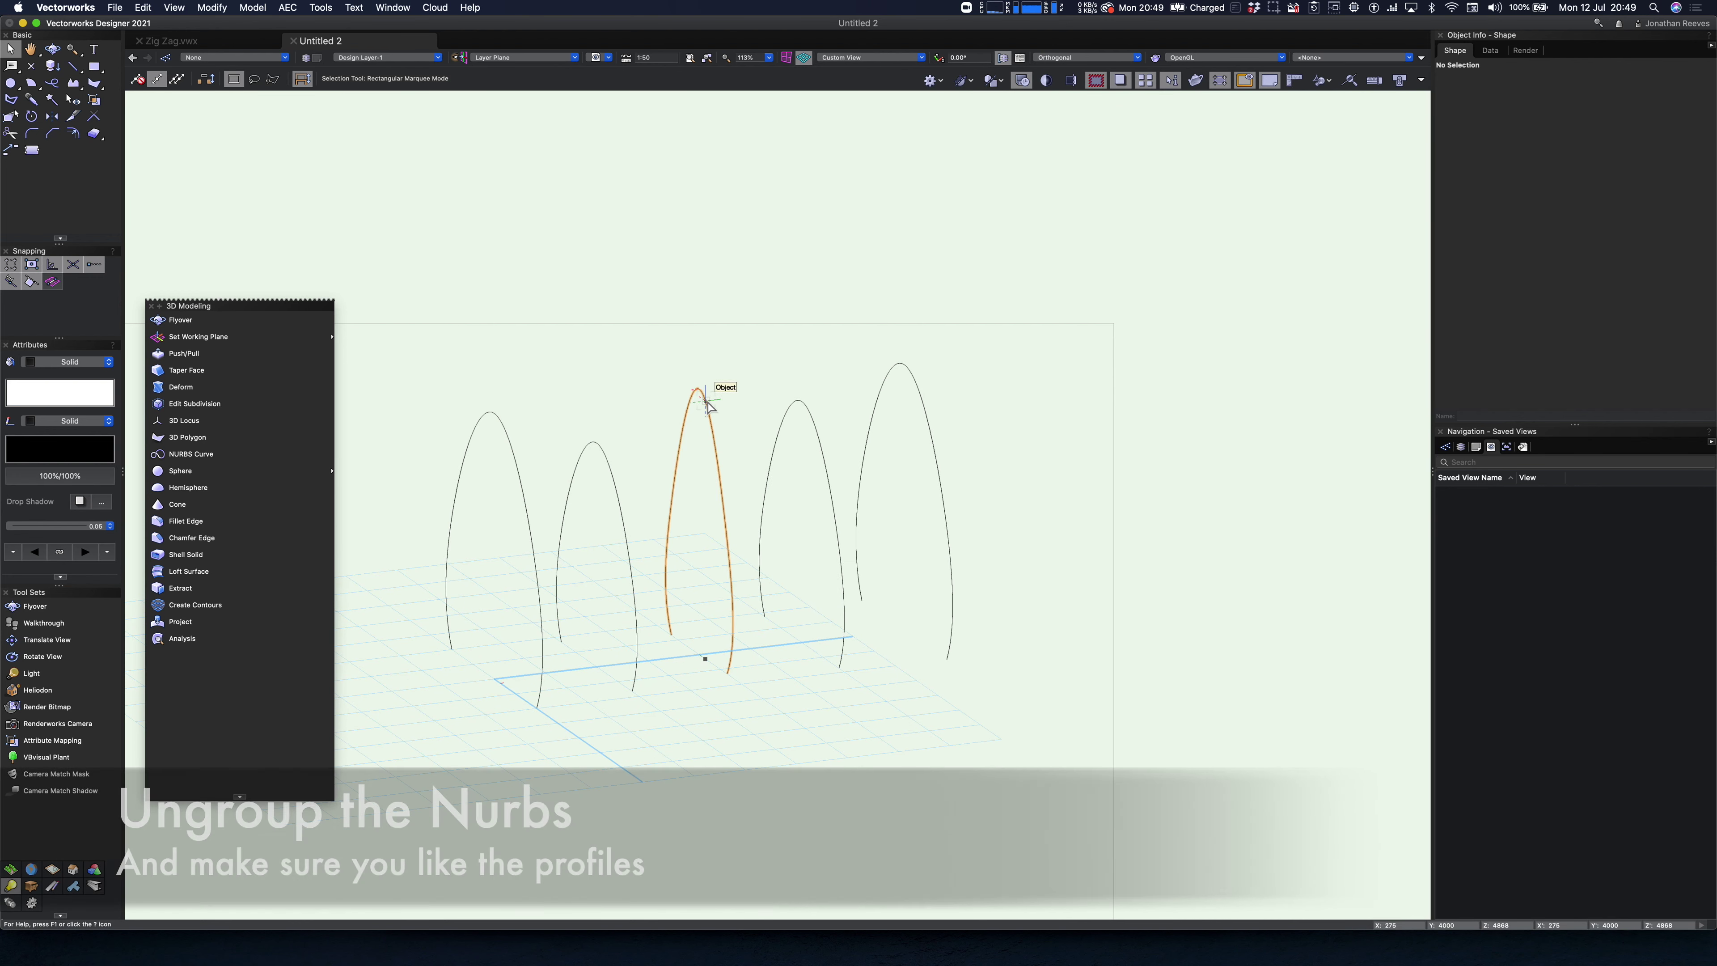
{"action": "key", "text": "super+g"}
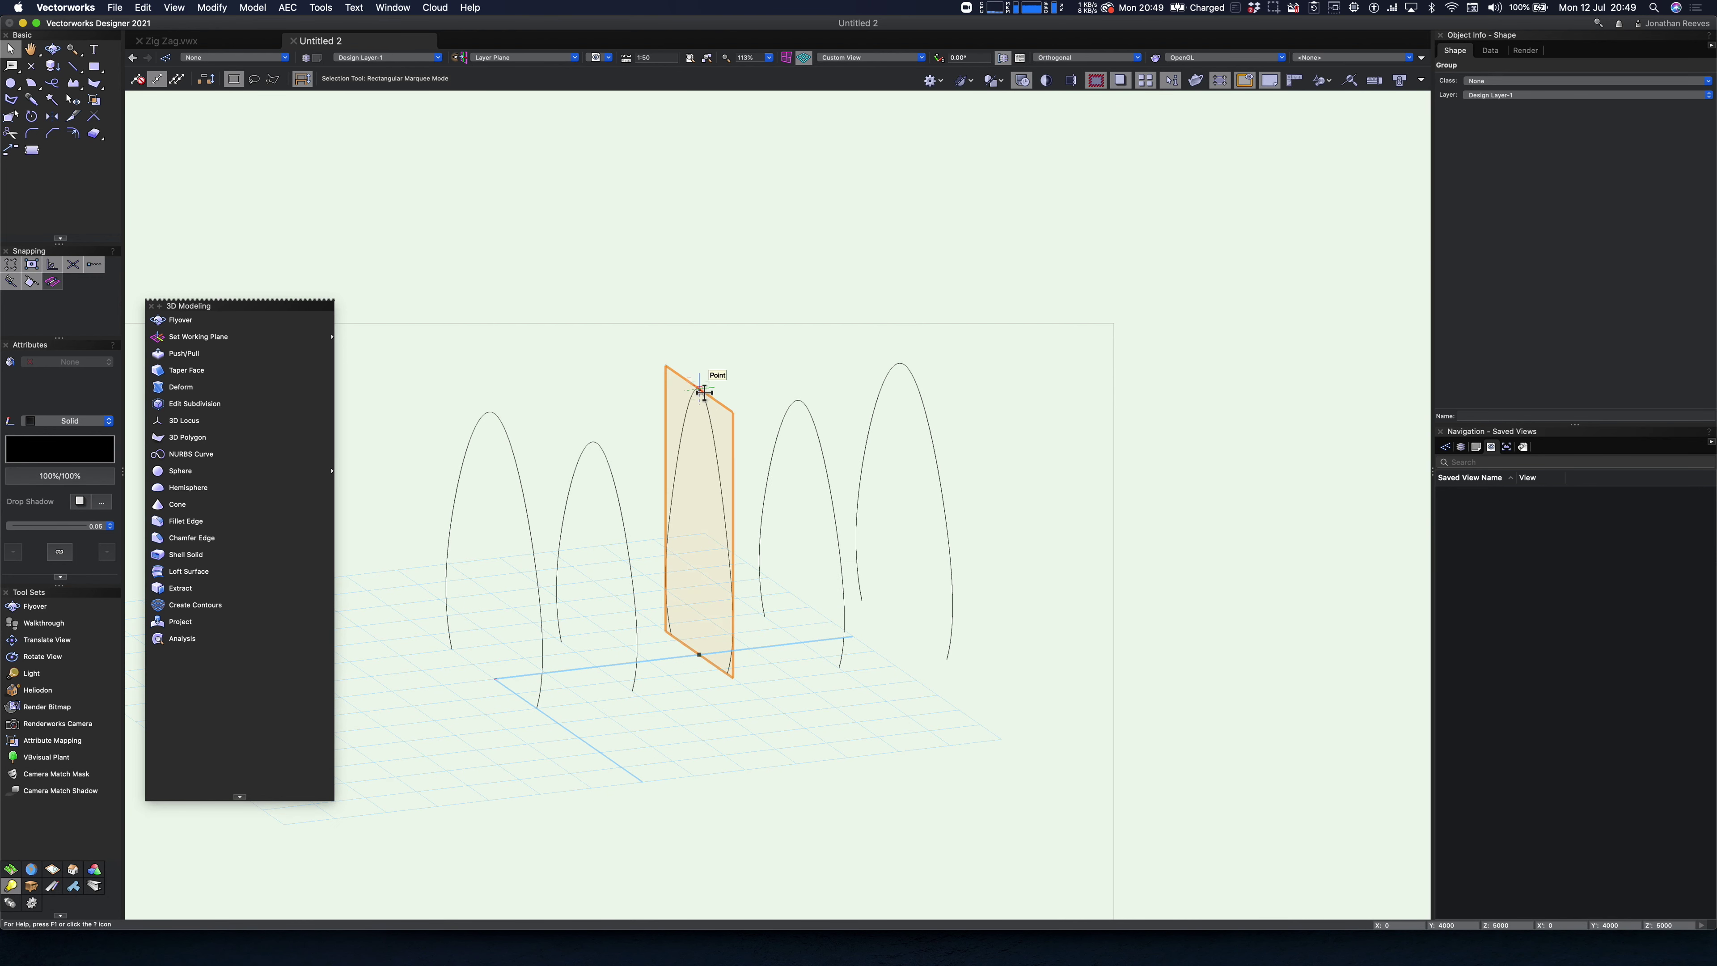
{"action": "key", "text": "KP_2"}
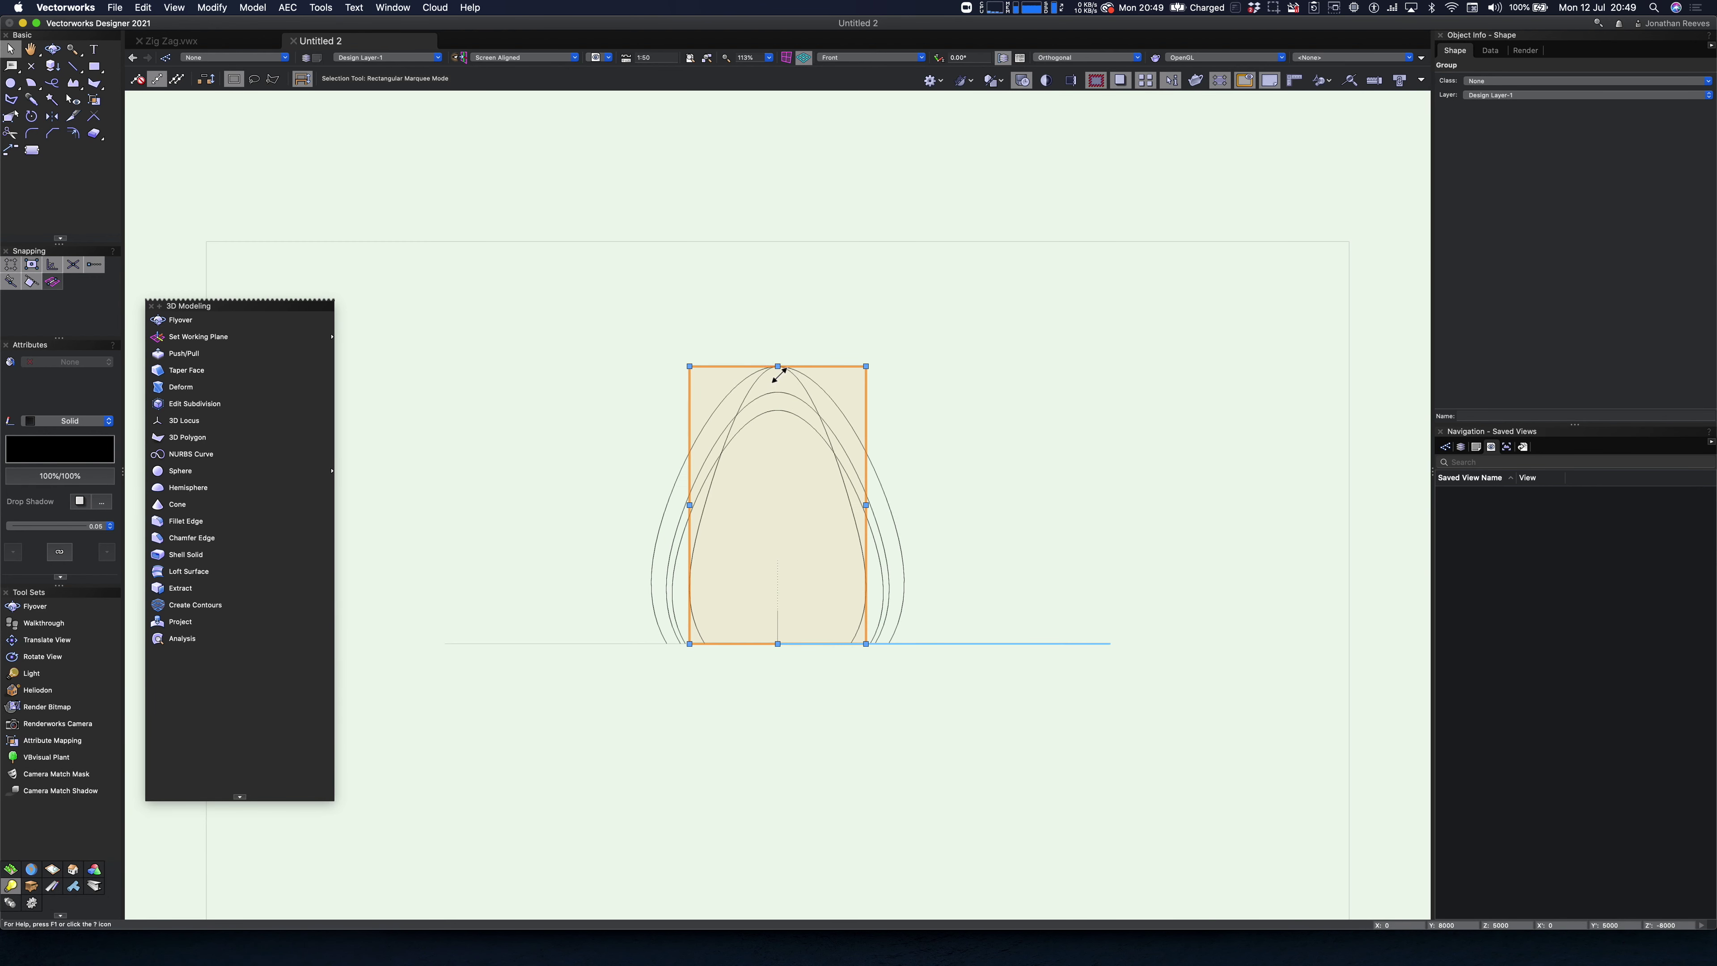
{"action": "left_click_drag", "start_coordinate": [778, 369], "coordinate": [787, 437]}
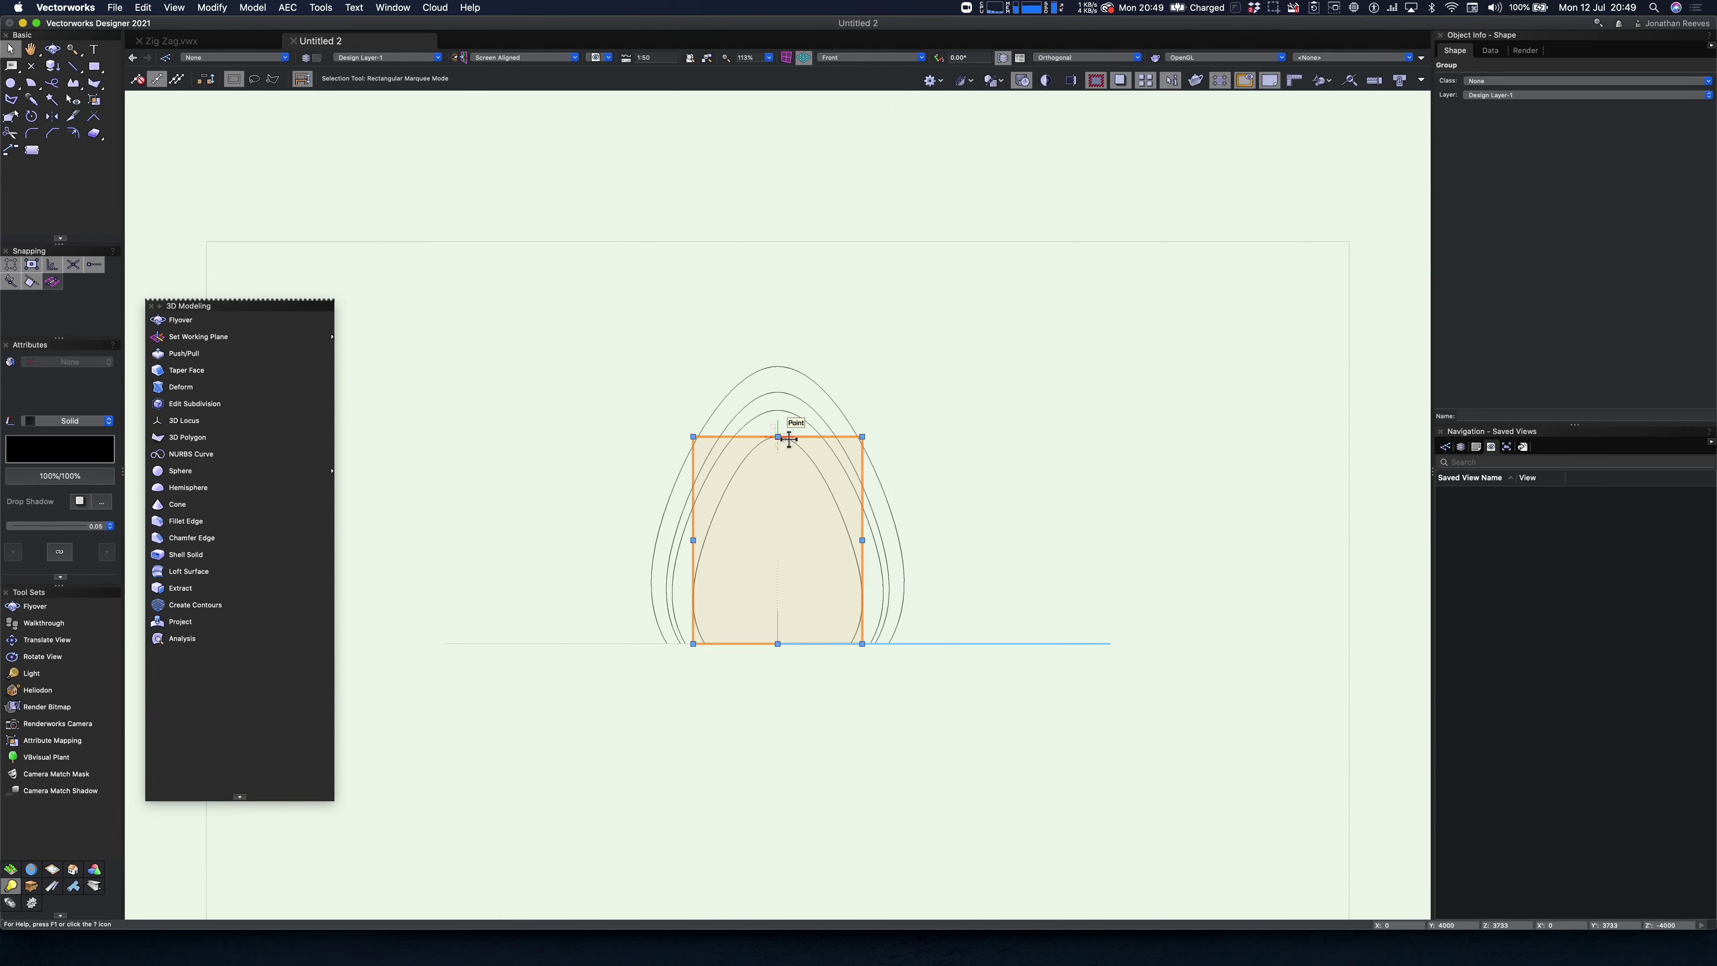
{"action": "key", "text": "KP_3"}
{"action": "left_click", "coordinate": [788, 445]}
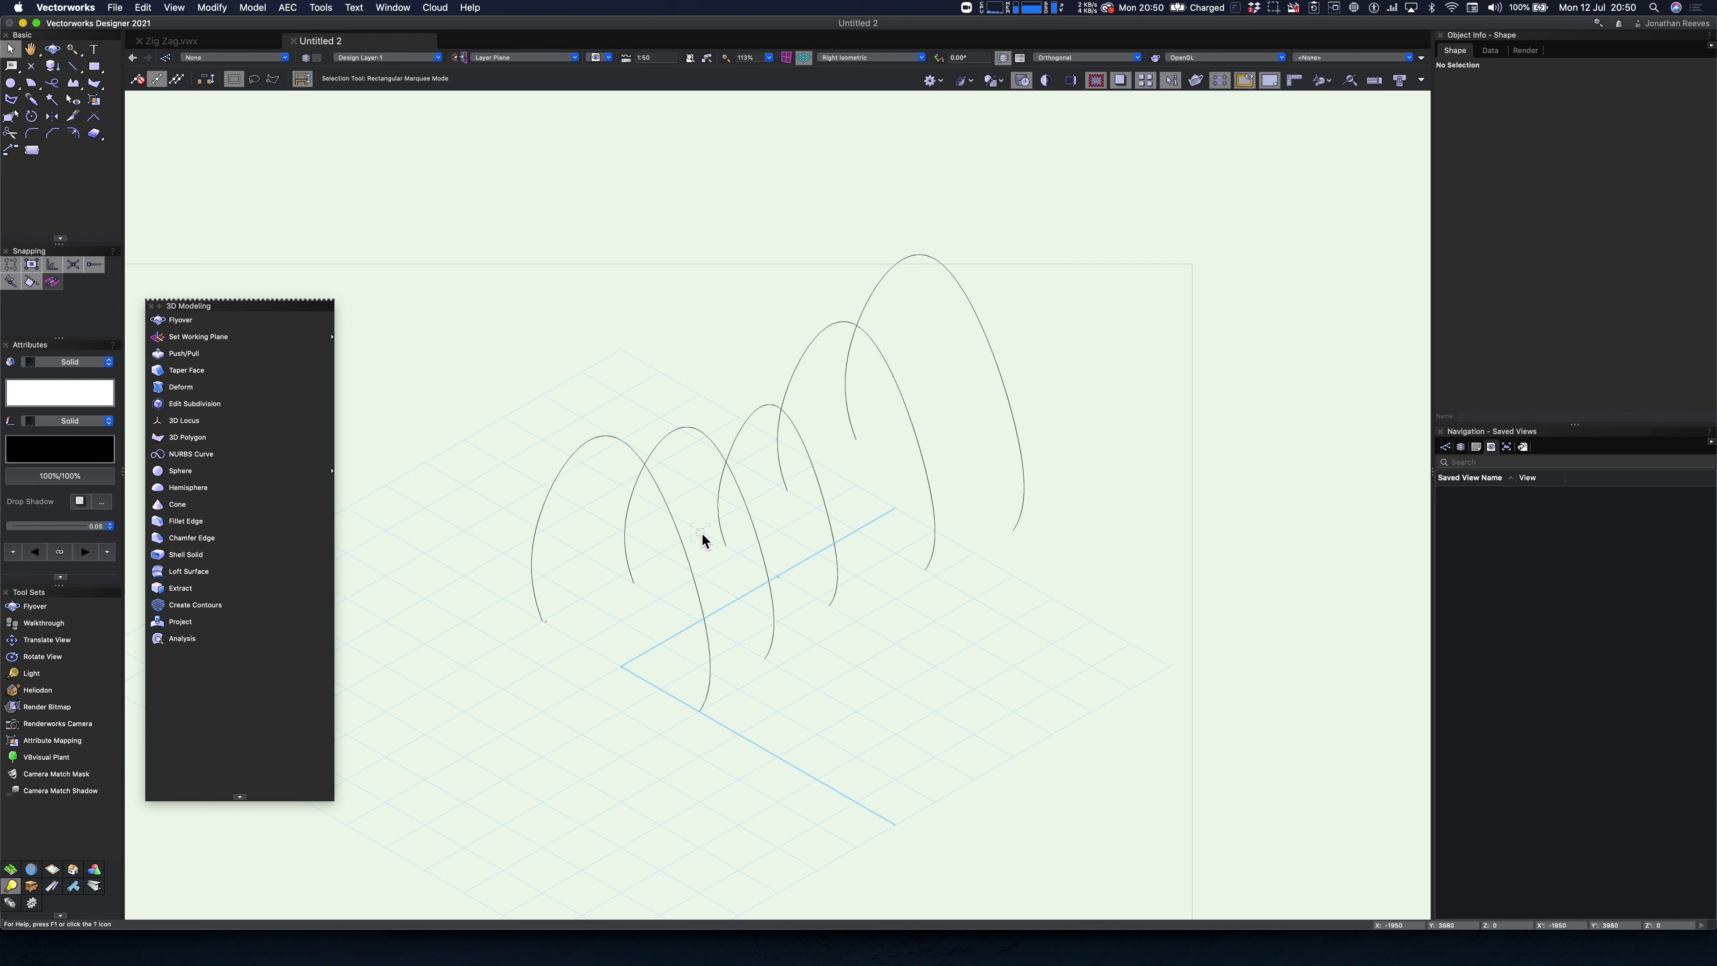
- Loft a surface through the five arch curves in order, previewing it before creating it
{"action": "key", "text": "super+a"}
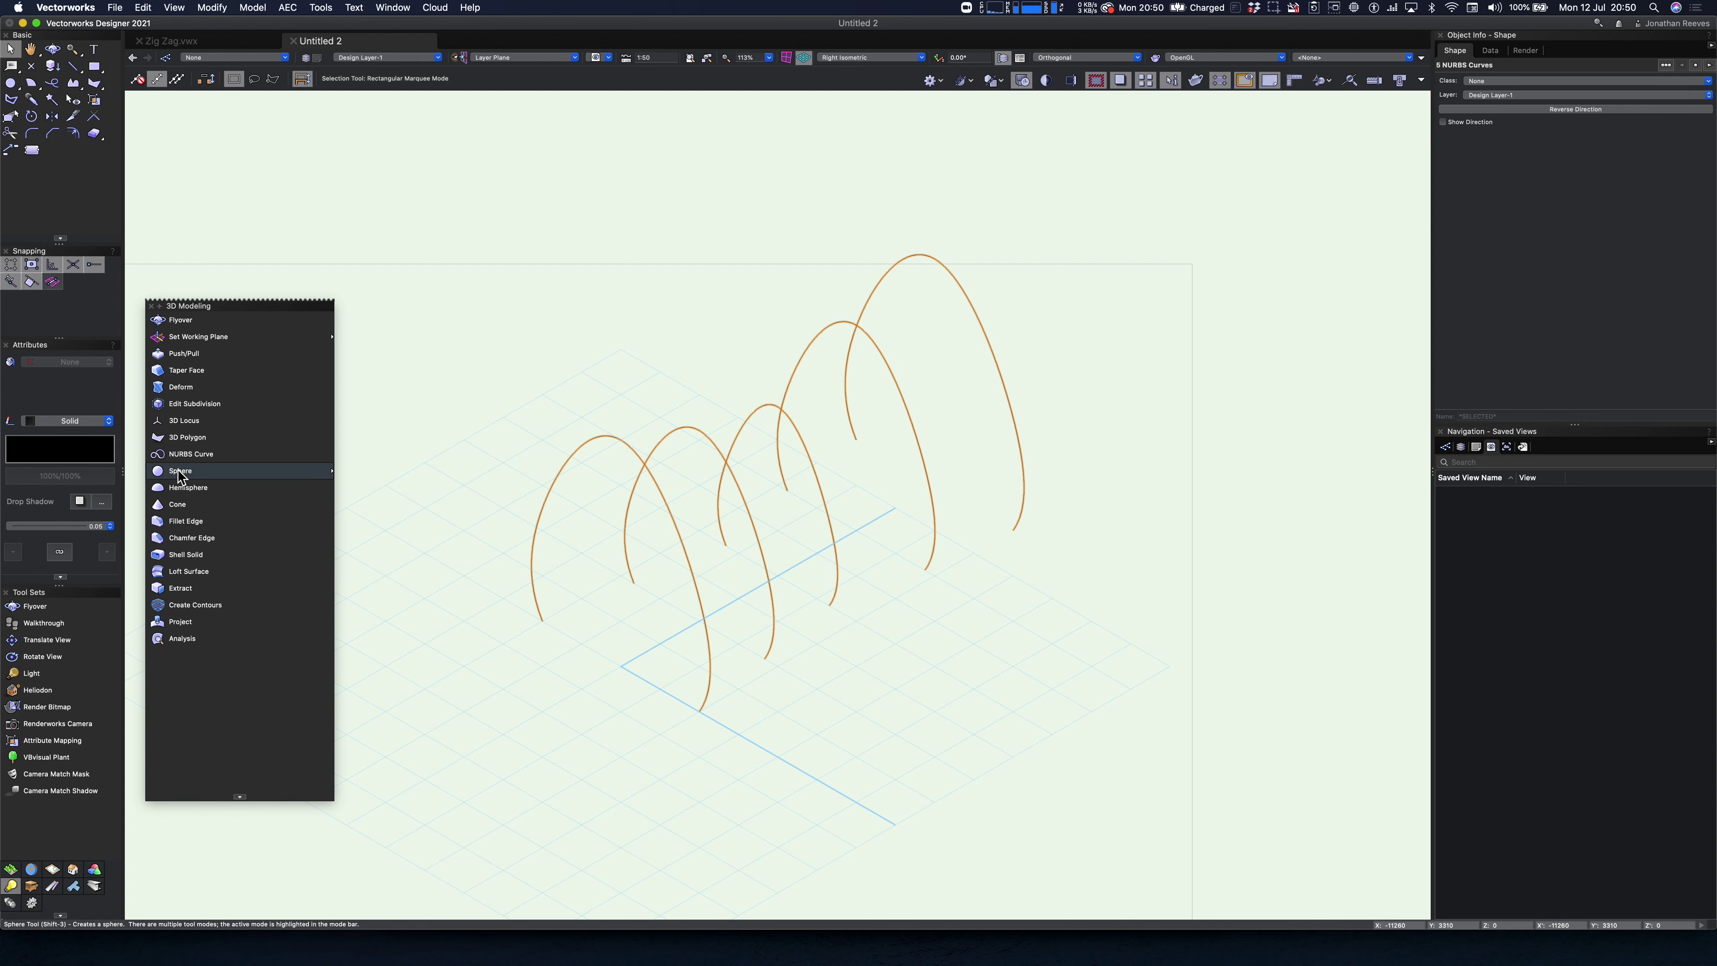
{"action": "left_click", "coordinate": [192, 575]}
{"action": "left_click", "coordinate": [614, 499]}
{"action": "left_click", "coordinate": [640, 537]}
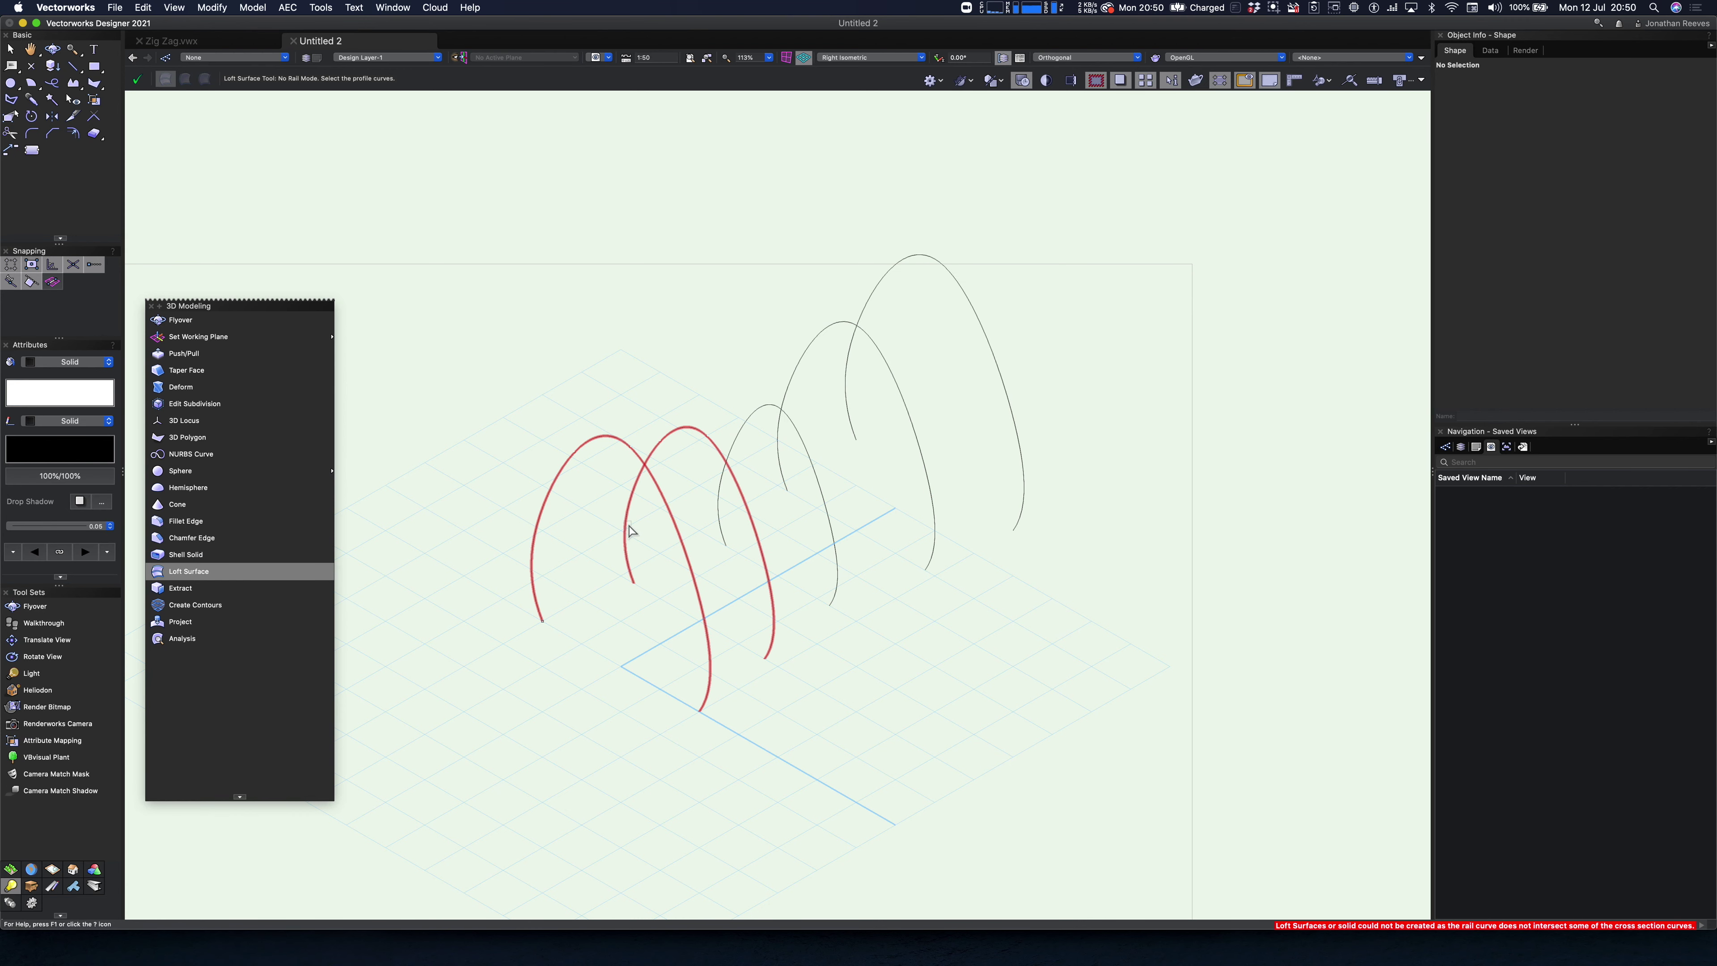
{"action": "left_click", "coordinate": [721, 464]}
{"action": "left_click", "coordinate": [804, 361]}
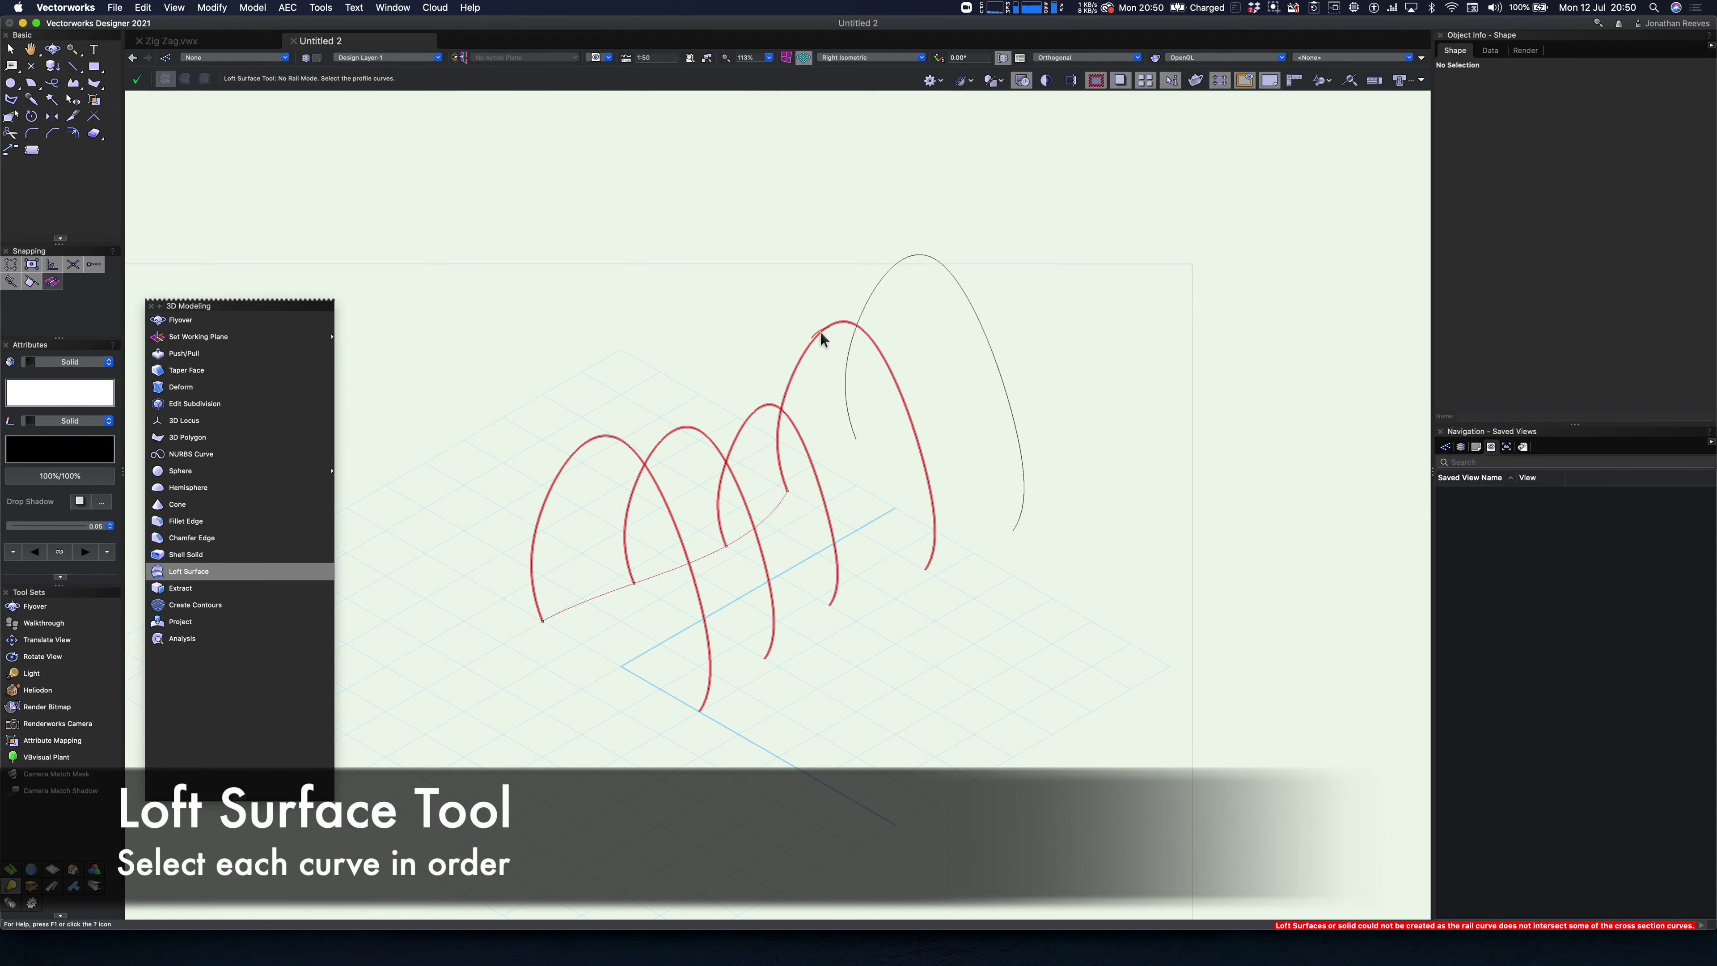
{"action": "left_click", "coordinate": [876, 284]}
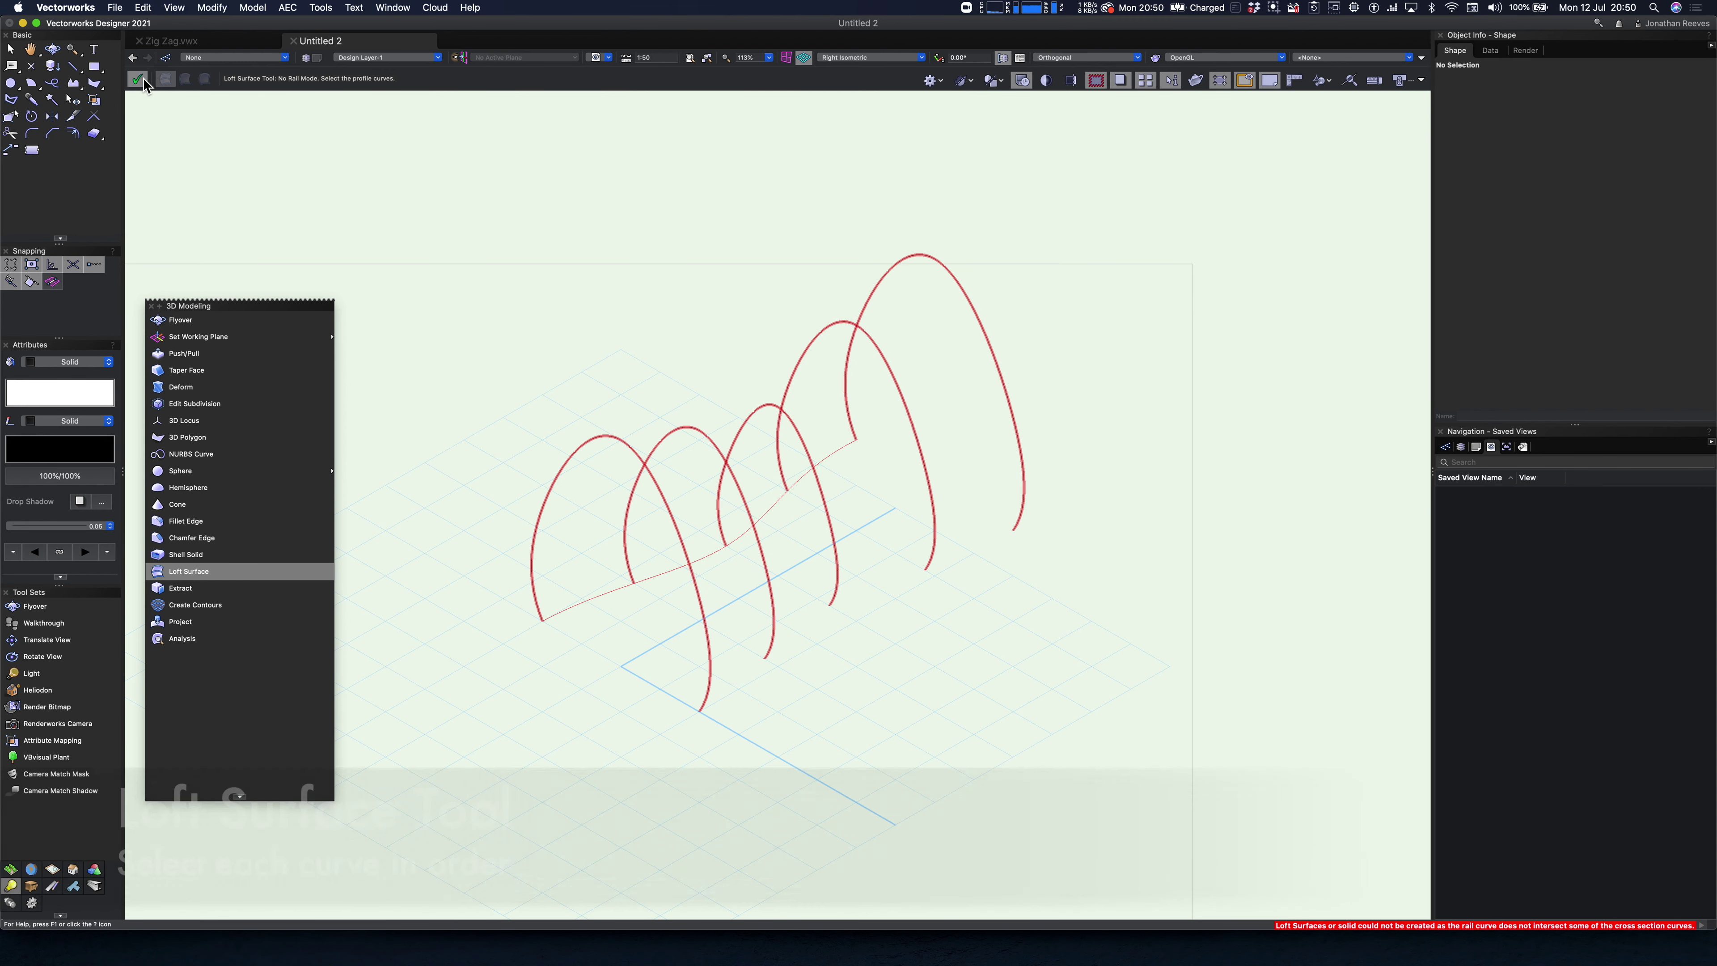
{"action": "left_click", "coordinate": [137, 79]}
{"action": "left_click", "coordinate": [909, 419]}
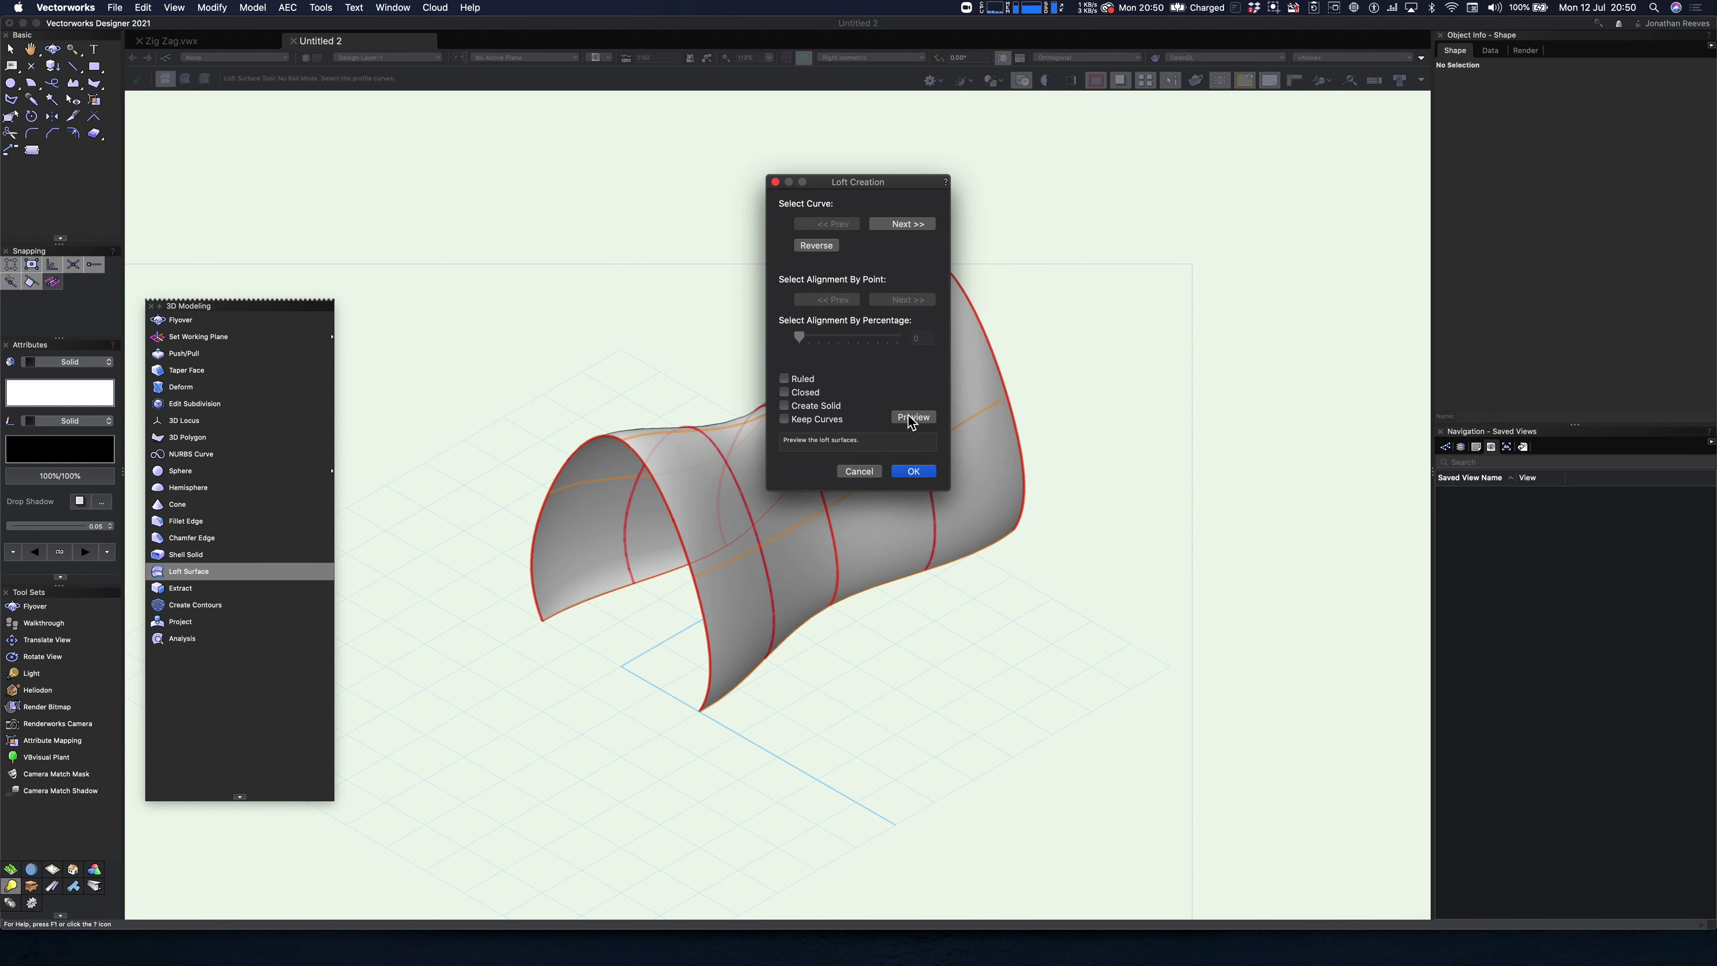
{"action": "left_click", "coordinate": [910, 472]}
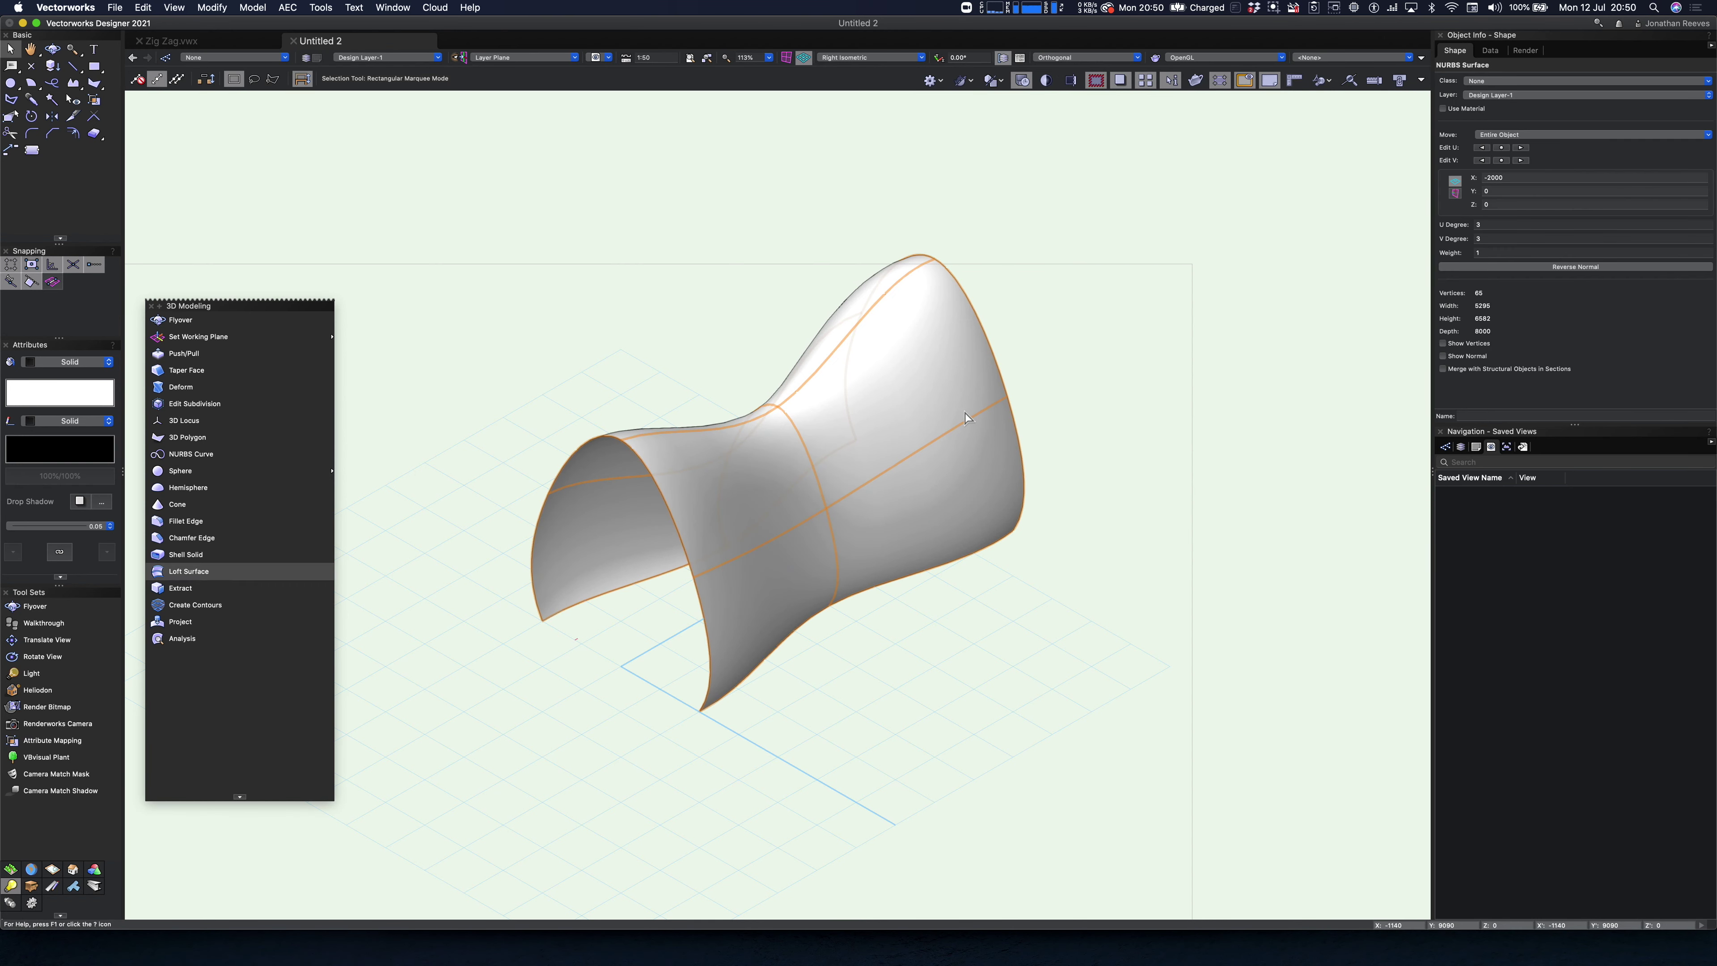
{"action": "middle_click_drag", "start_coordinate": [674, 593], "coordinate": [629, 602], "text": "shift"}
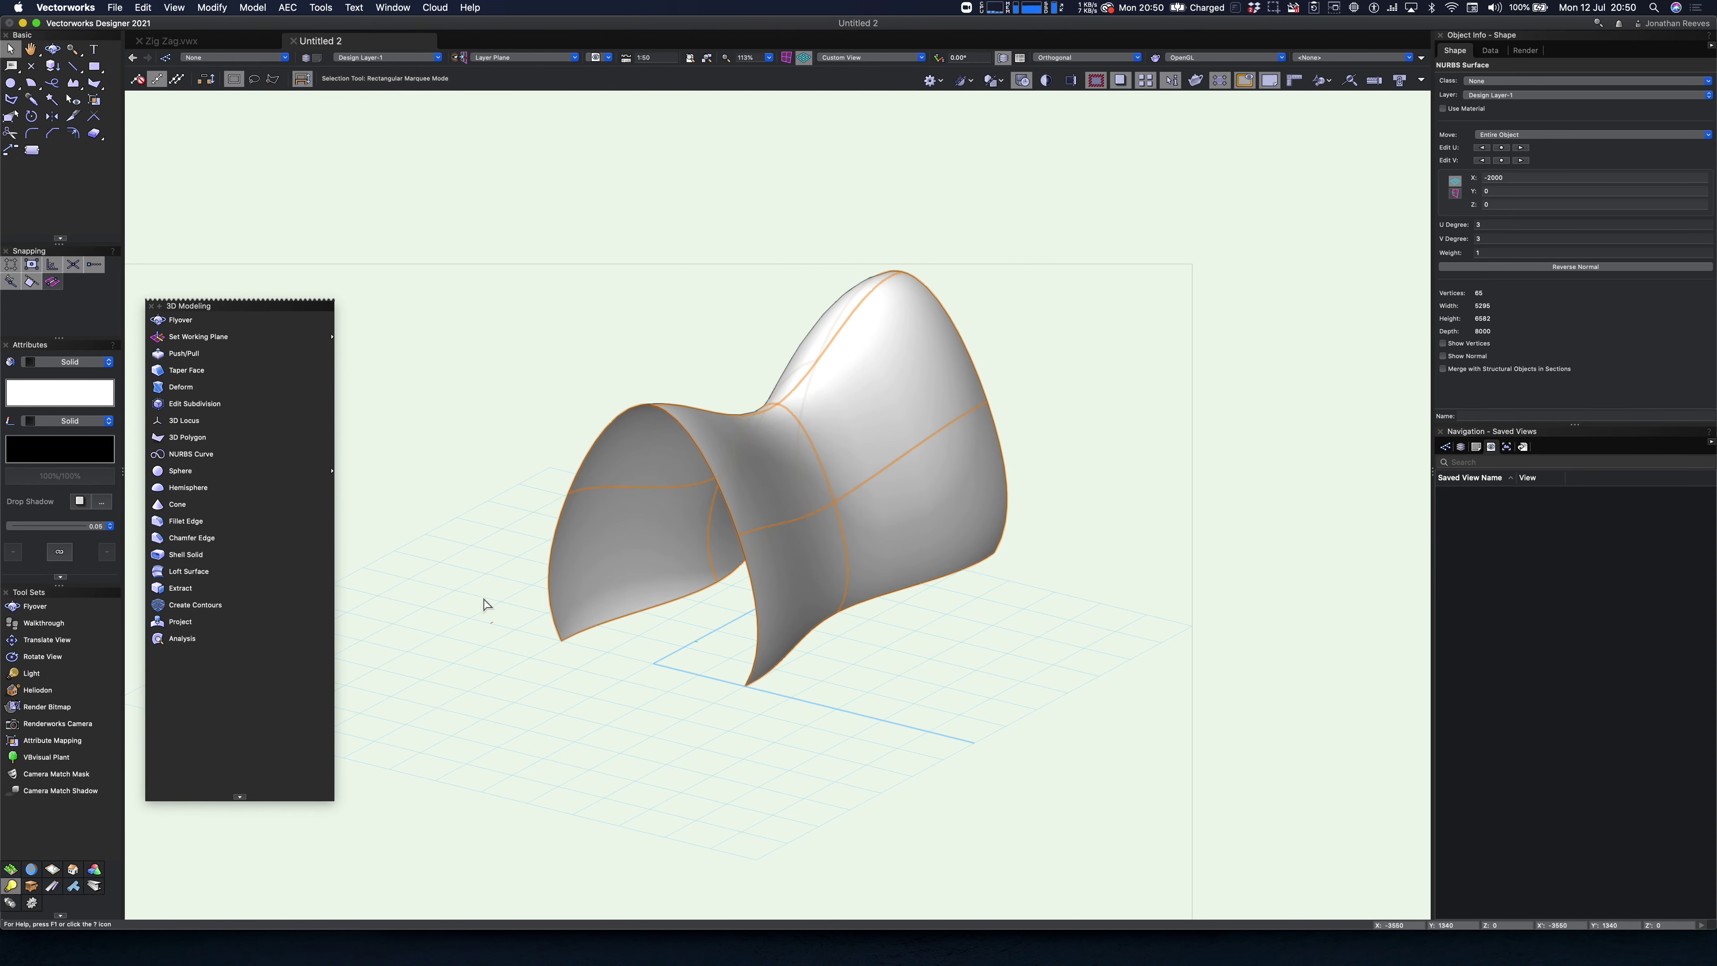
- Shell the lofted surface to a 300 thickness and orbit to inspect the walls
{"action": "left_click", "coordinate": [186, 554]}
{"action": "left_click", "coordinate": [832, 468]}
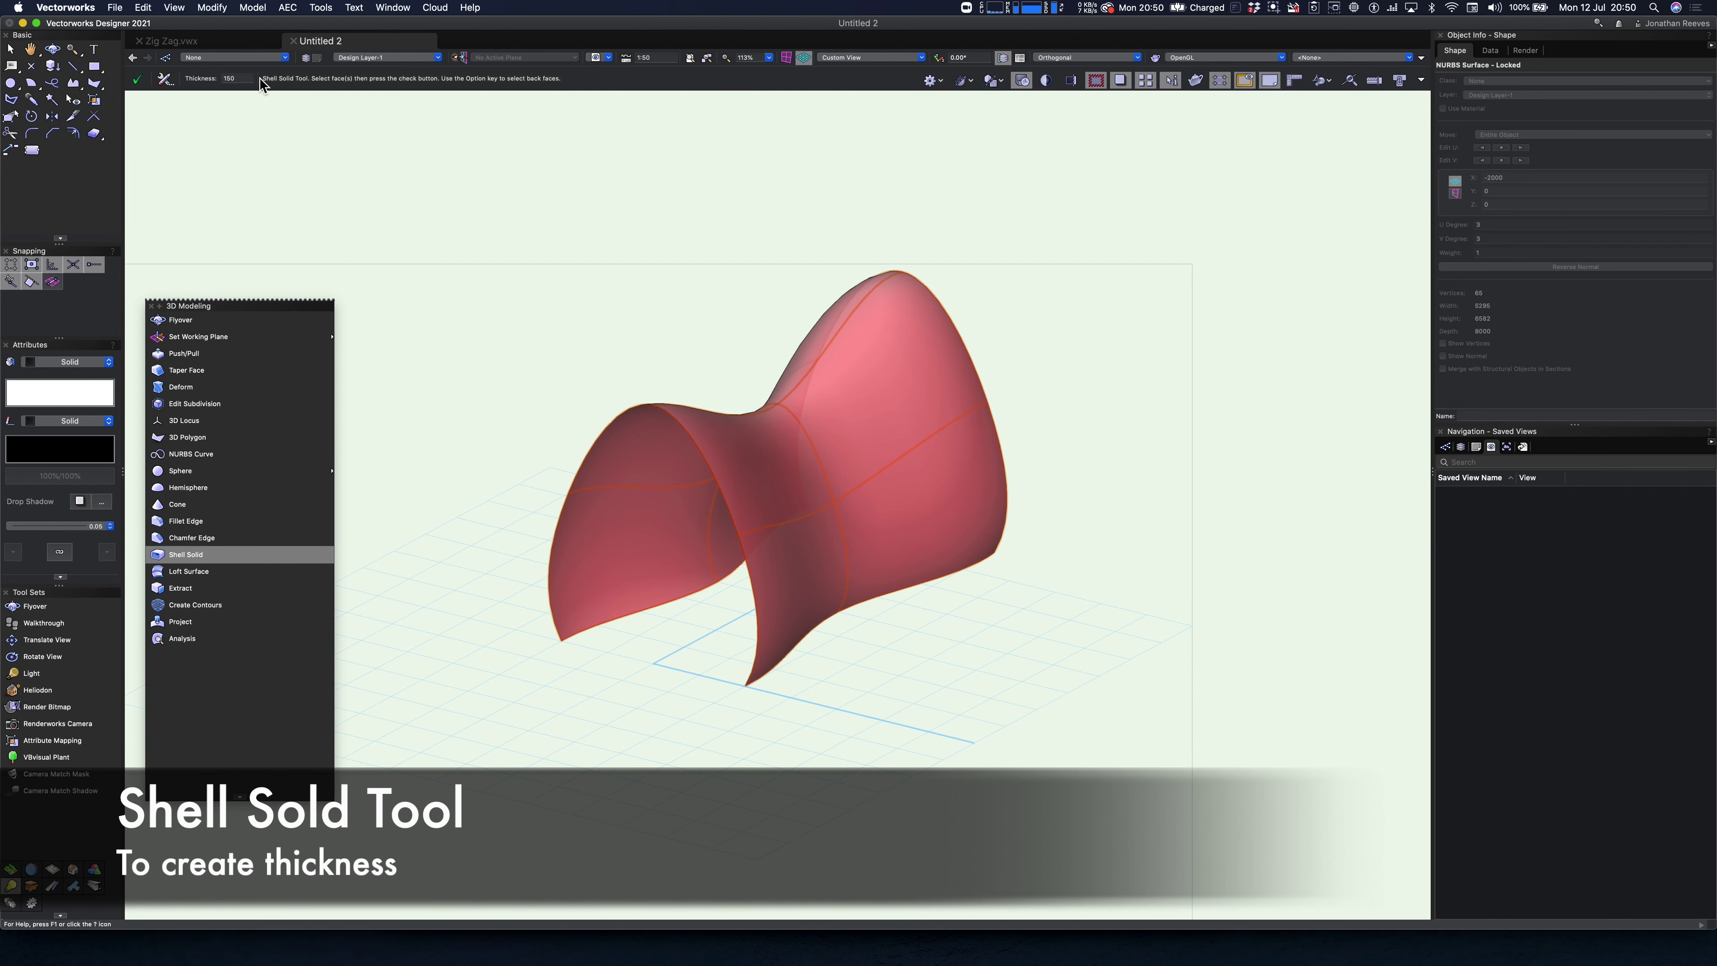
{"action": "type", "text": "300"}
{"action": "left_click", "coordinate": [136, 79]}
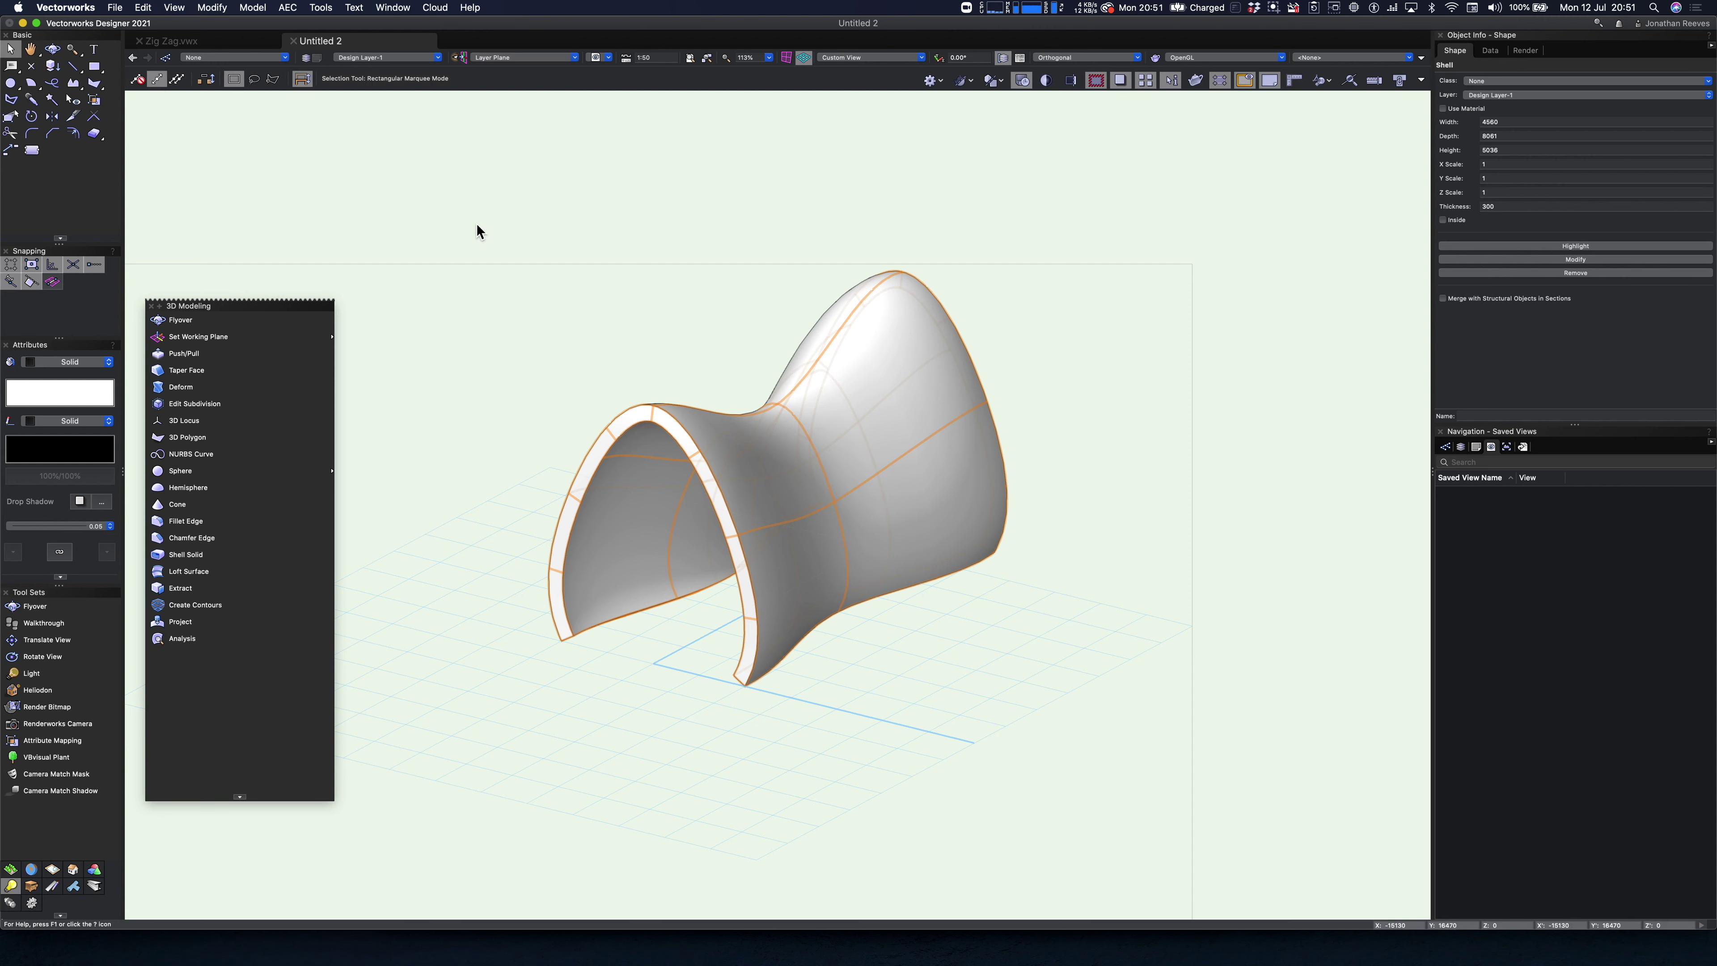
{"action": "middle_click_drag", "start_coordinate": [671, 660], "coordinate": [763, 484], "text": "shift"}
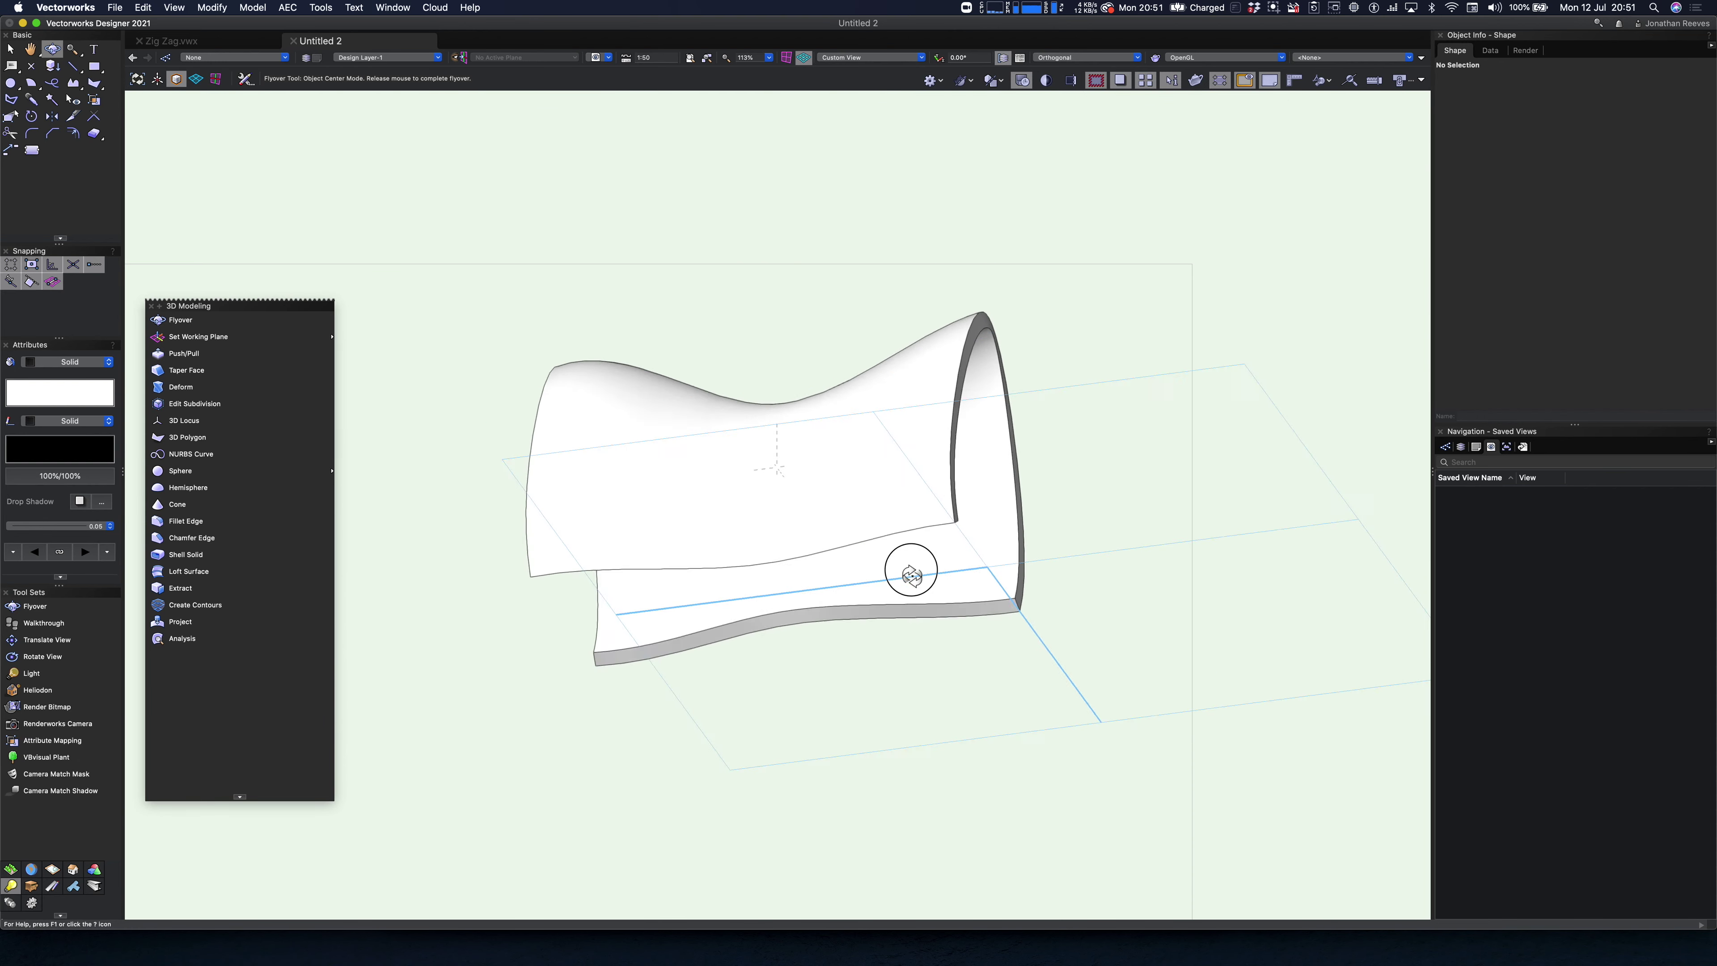
{"action": "left_click_drag", "start_coordinate": [912, 579], "coordinate": [671, 626]}
{"action": "scroll", "coordinate": [671, 631], "scroll_direction": "up", "scroll_amount": 3}
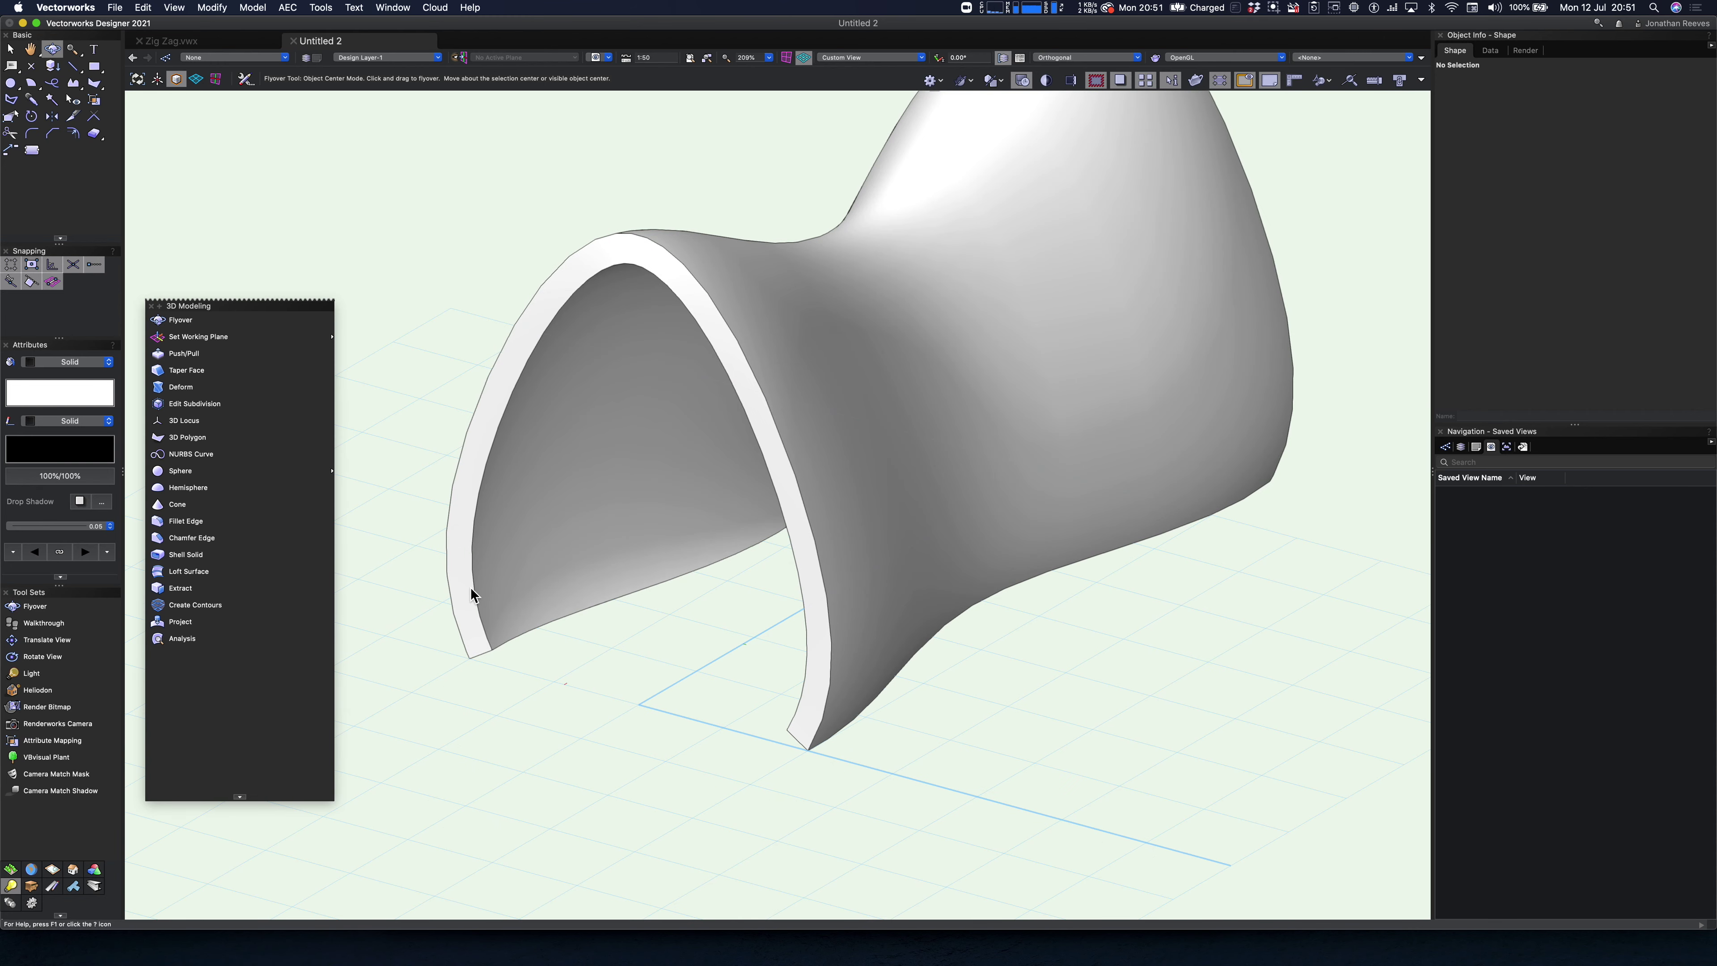
{"action": "key", "text": "x"}
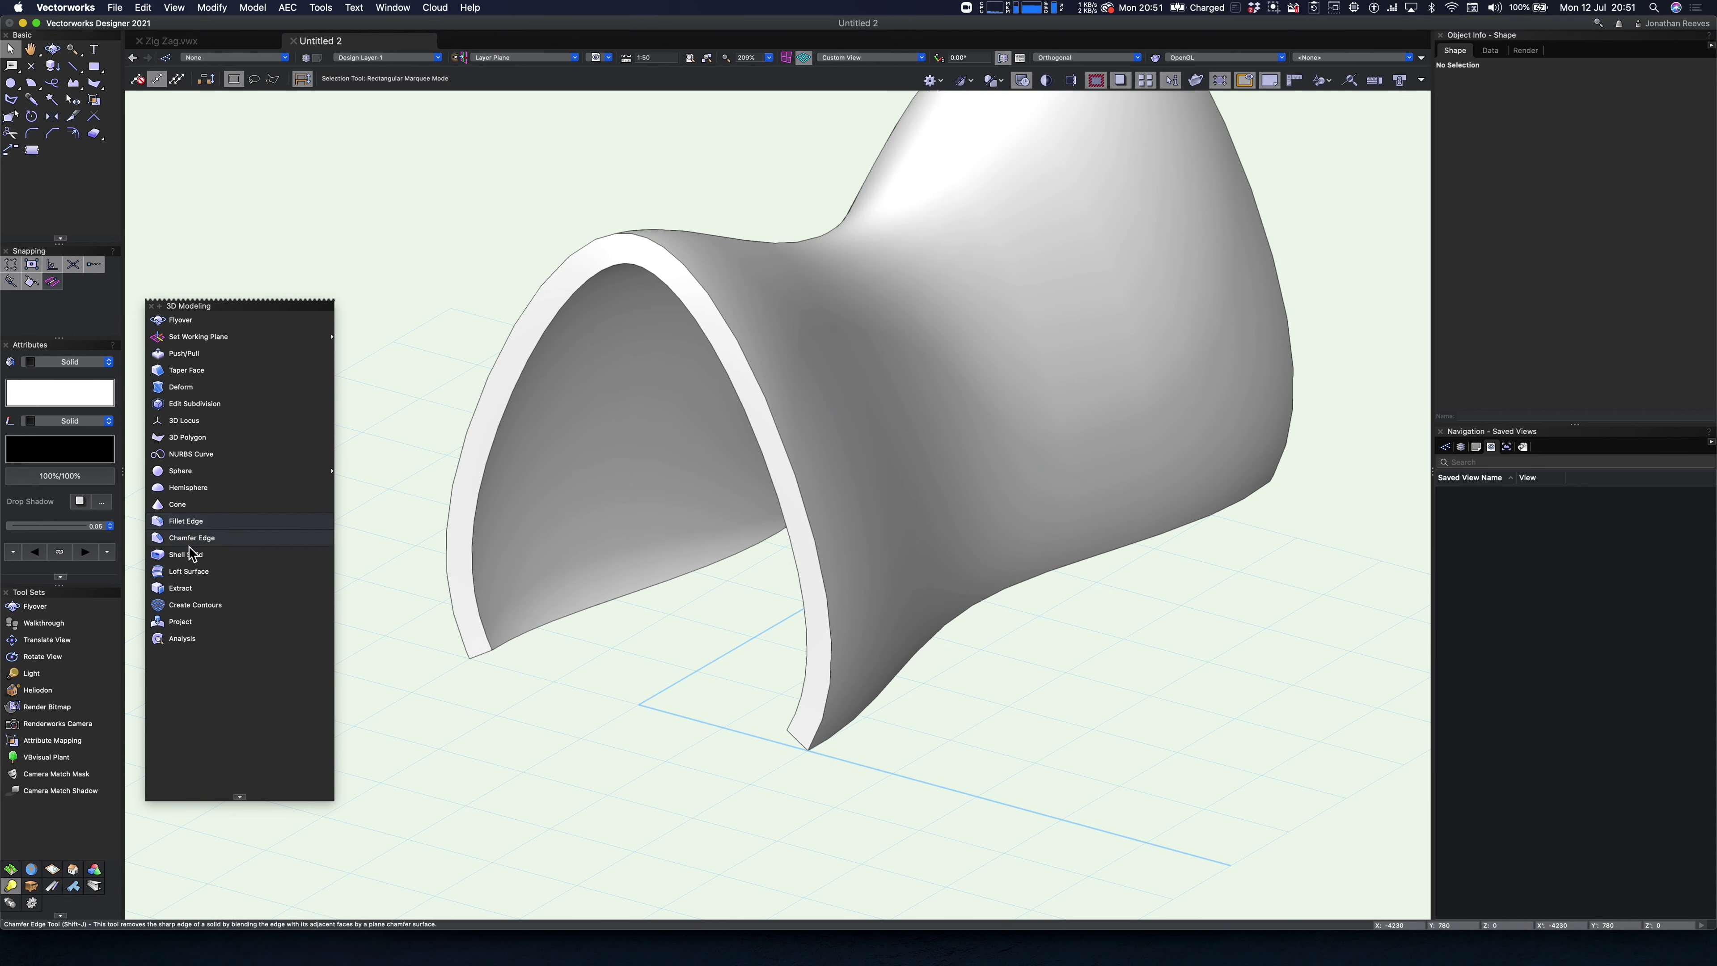
- Extract the shell's outer face as a separate surface
{"action": "left_click", "coordinate": [180, 588]}
{"action": "left_click", "coordinate": [827, 385]}
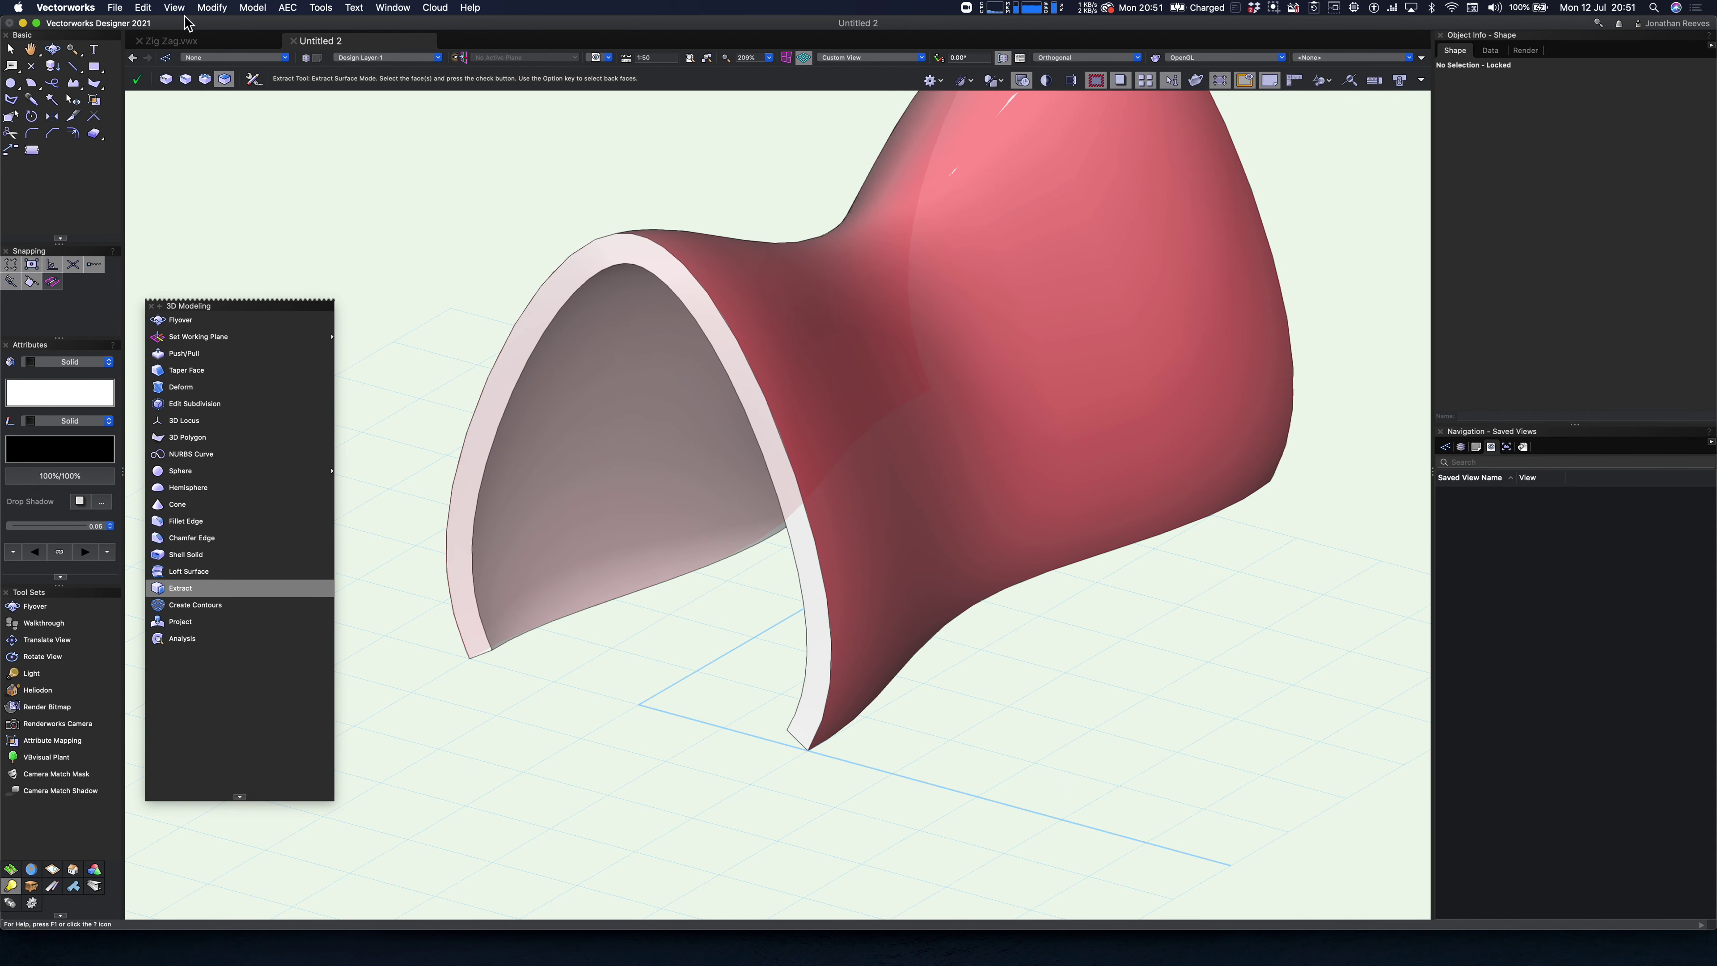
{"action": "left_click", "coordinate": [139, 79]}
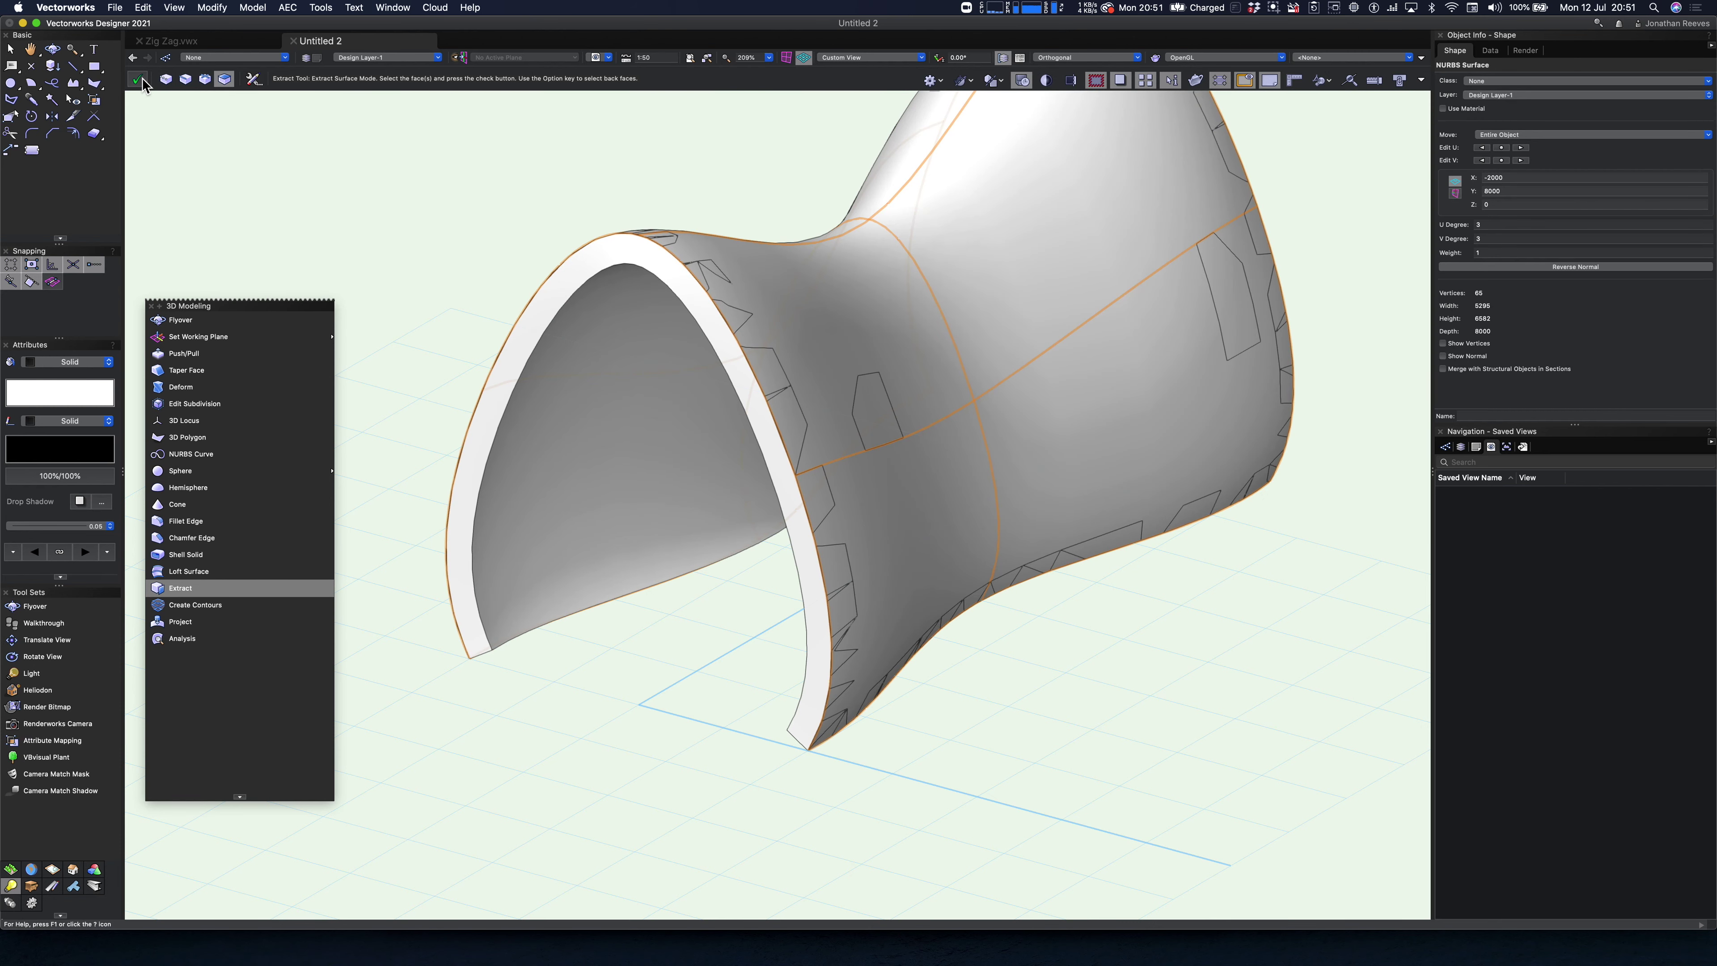
- Thicken the extracted surface into a 20-thick shell solid
{"action": "left_click", "coordinate": [215, 555]}
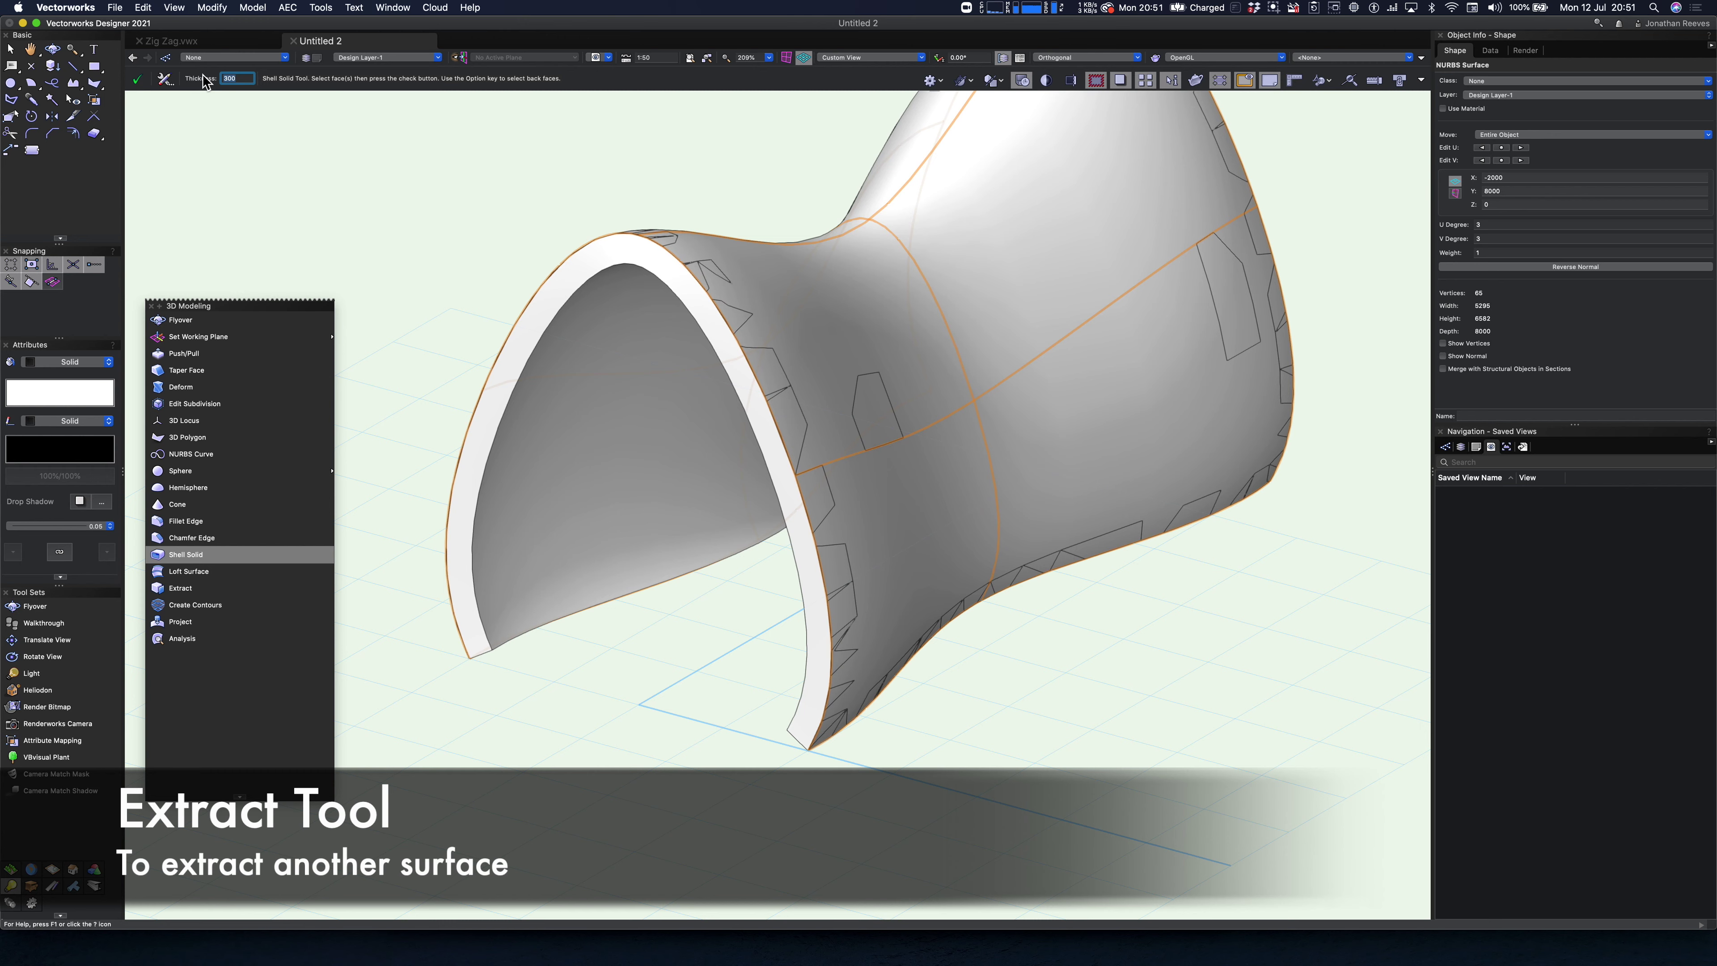
{"action": "type", "text": "20"}
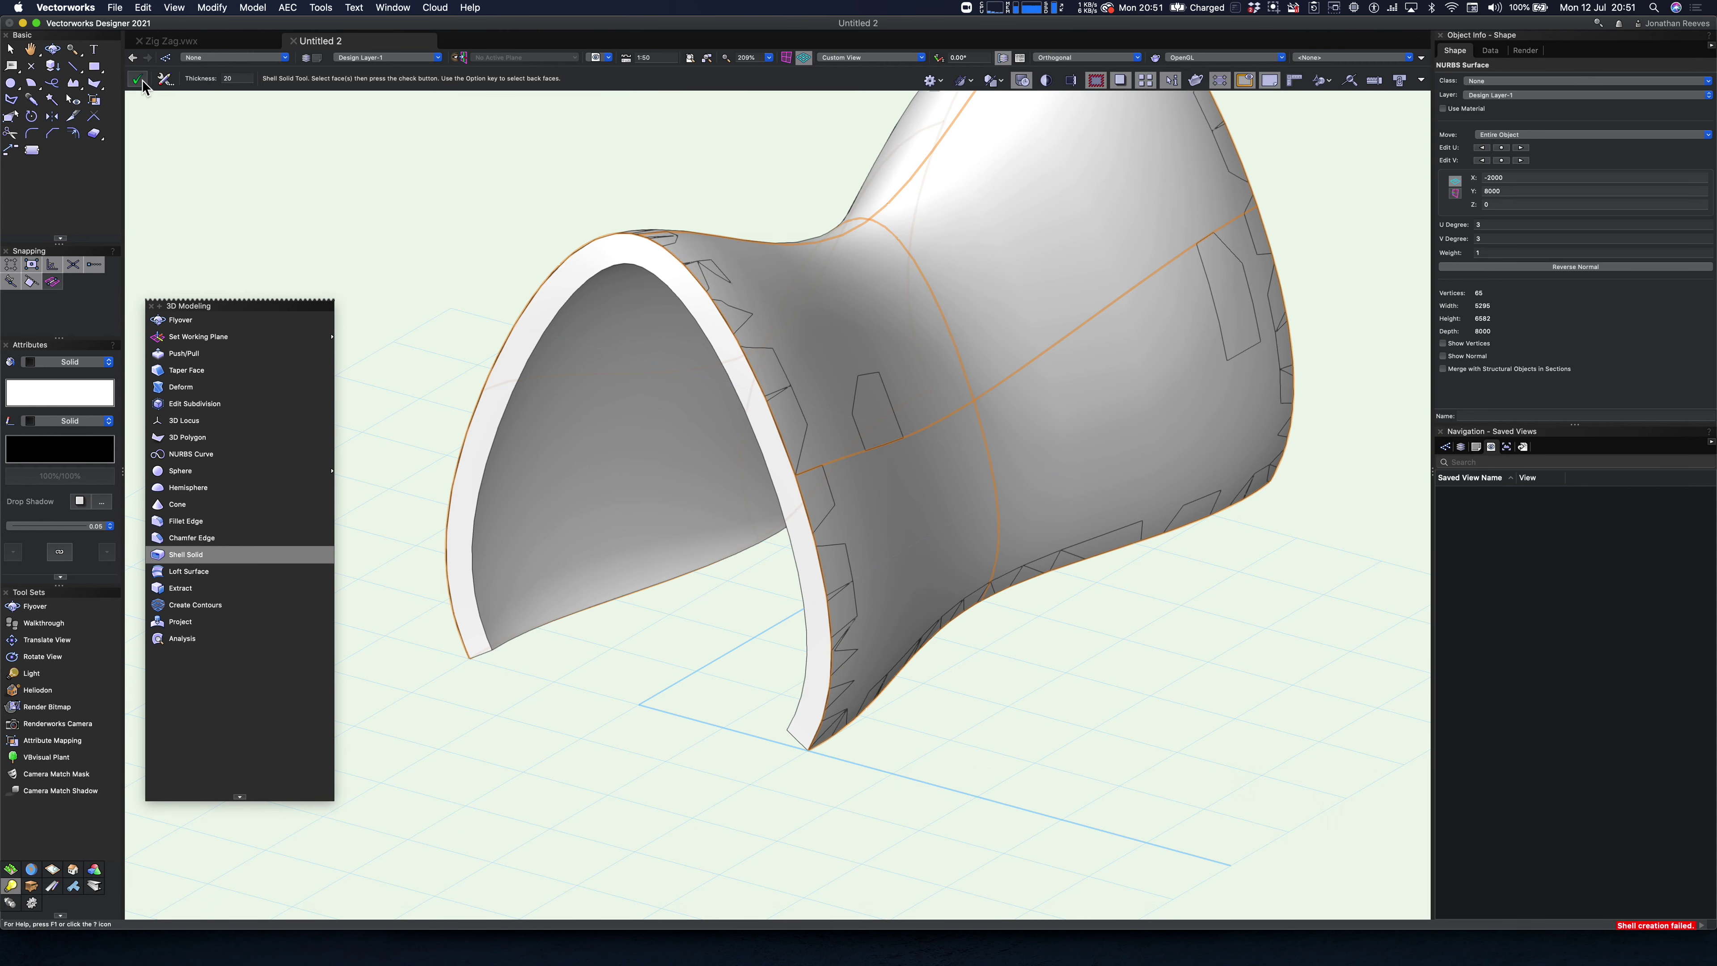
{"action": "left_click", "coordinate": [138, 86]}
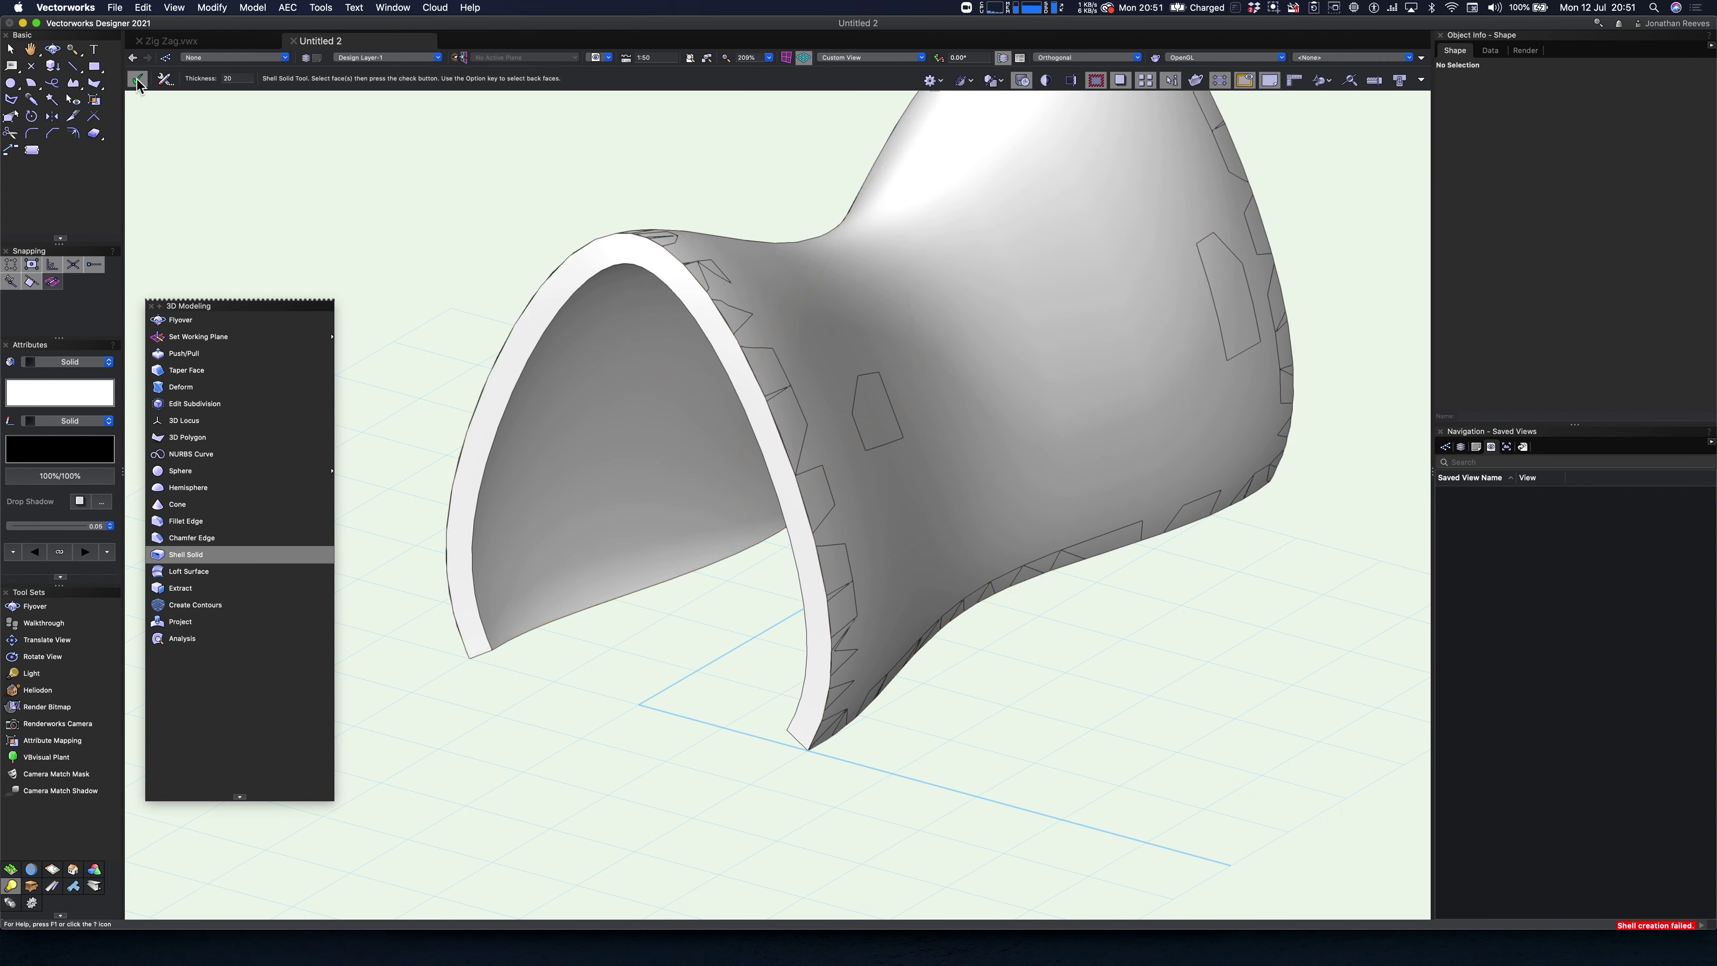
{"action": "left_click", "coordinate": [788, 340]}
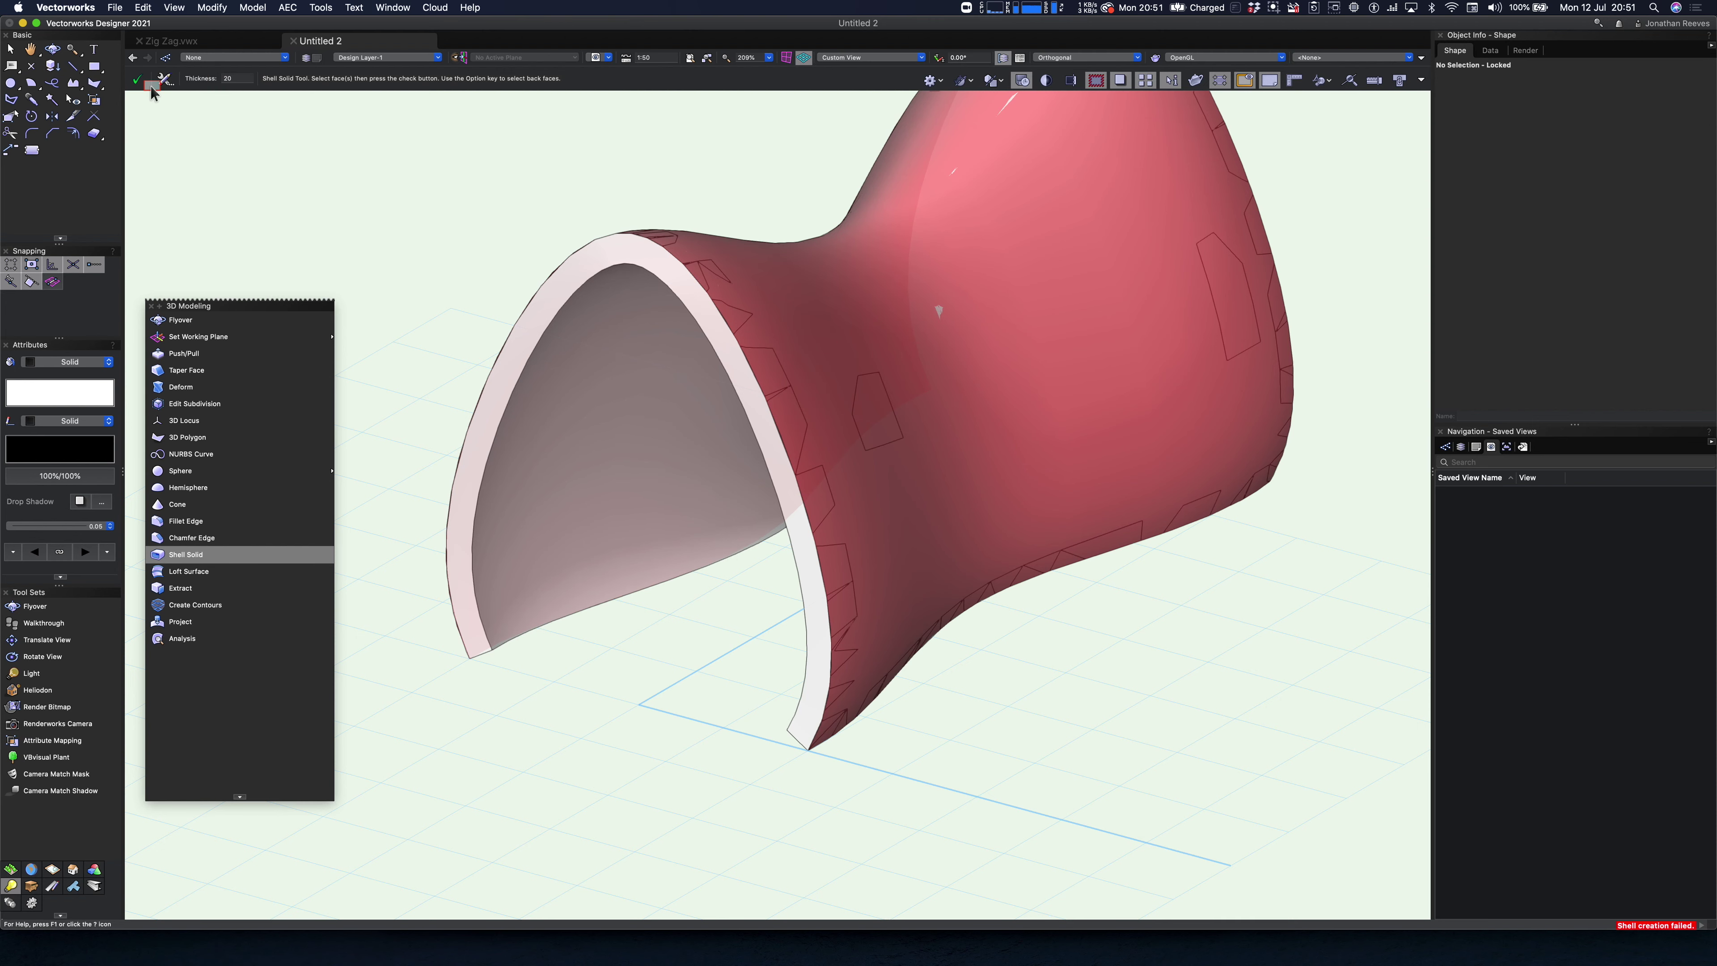
{"action": "left_click", "coordinate": [139, 81]}
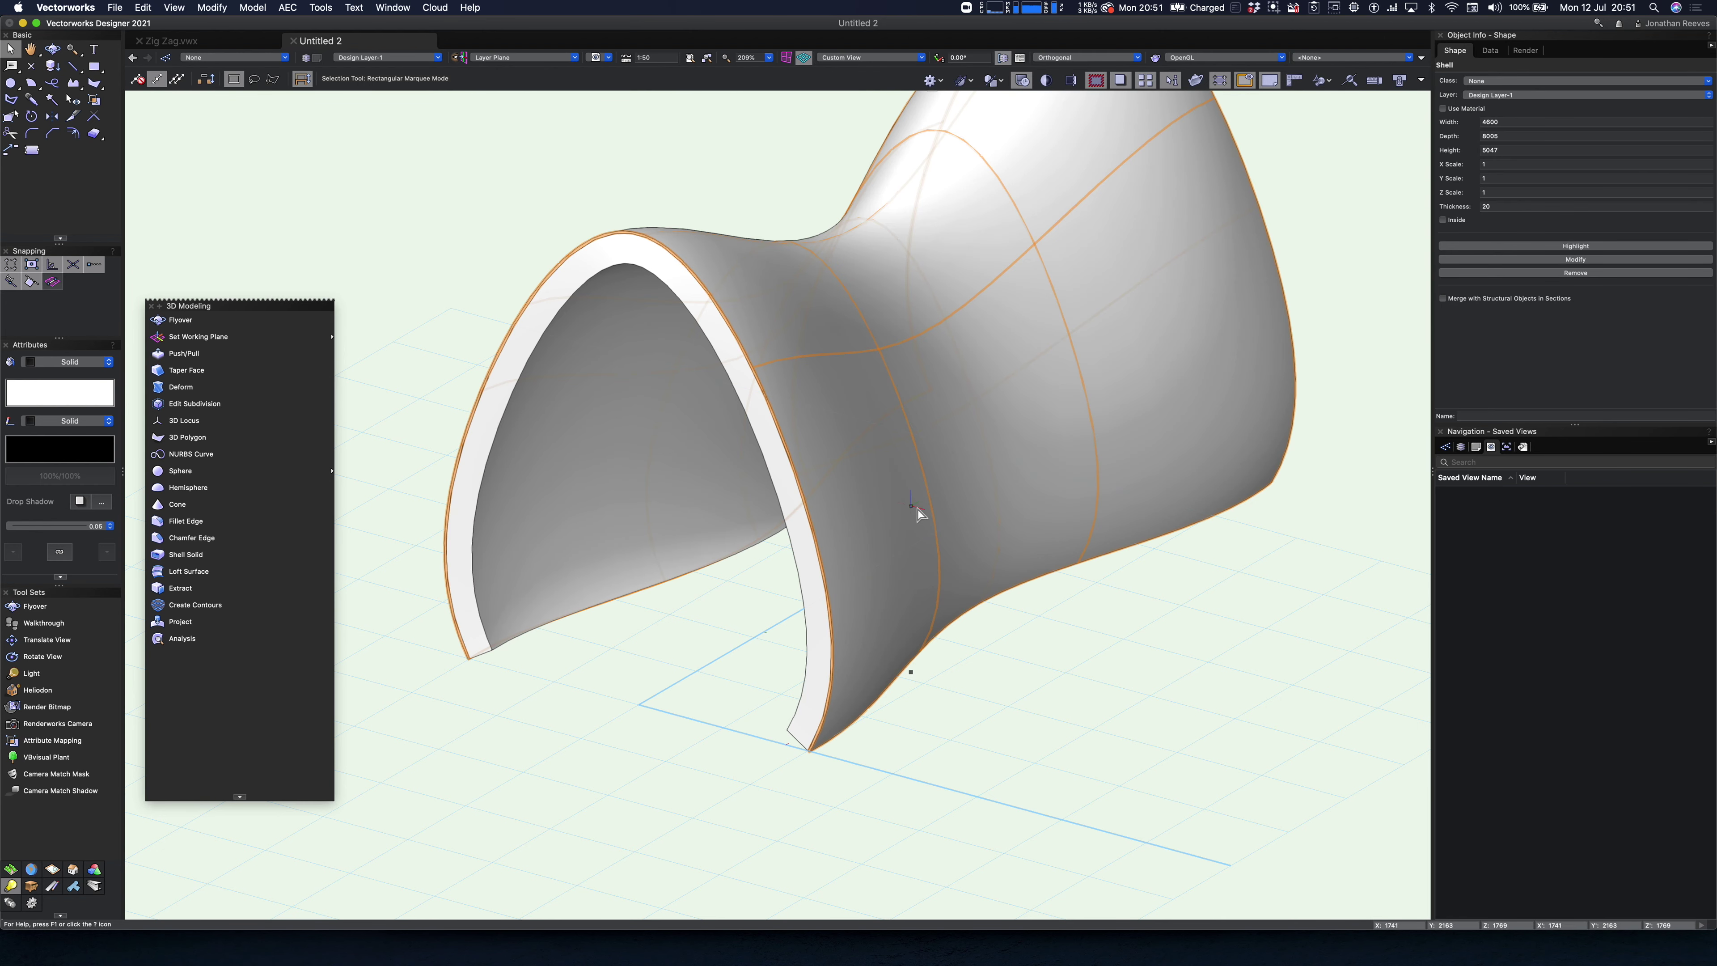
- Apply the Corten-Steel-Stretcher texture to the shell from the Resource Manager
{"action": "key", "text": "super+r"}
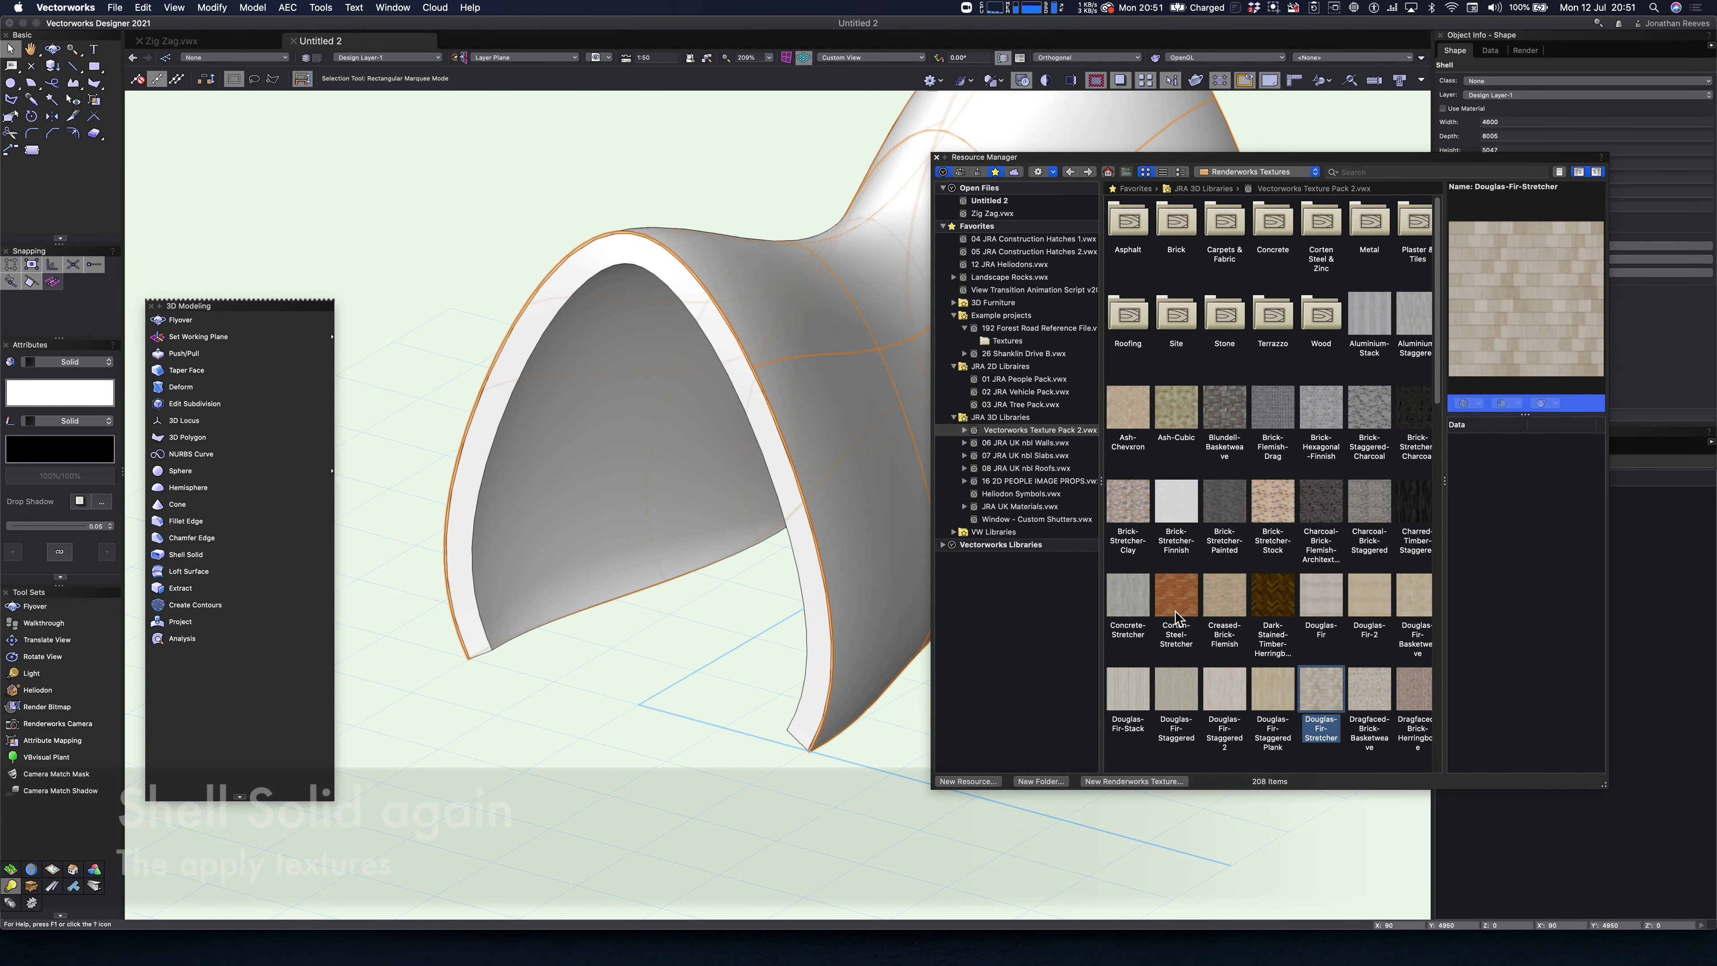
{"action": "scroll", "coordinate": [1227, 604], "scroll_direction": "down", "scroll_amount": 2}
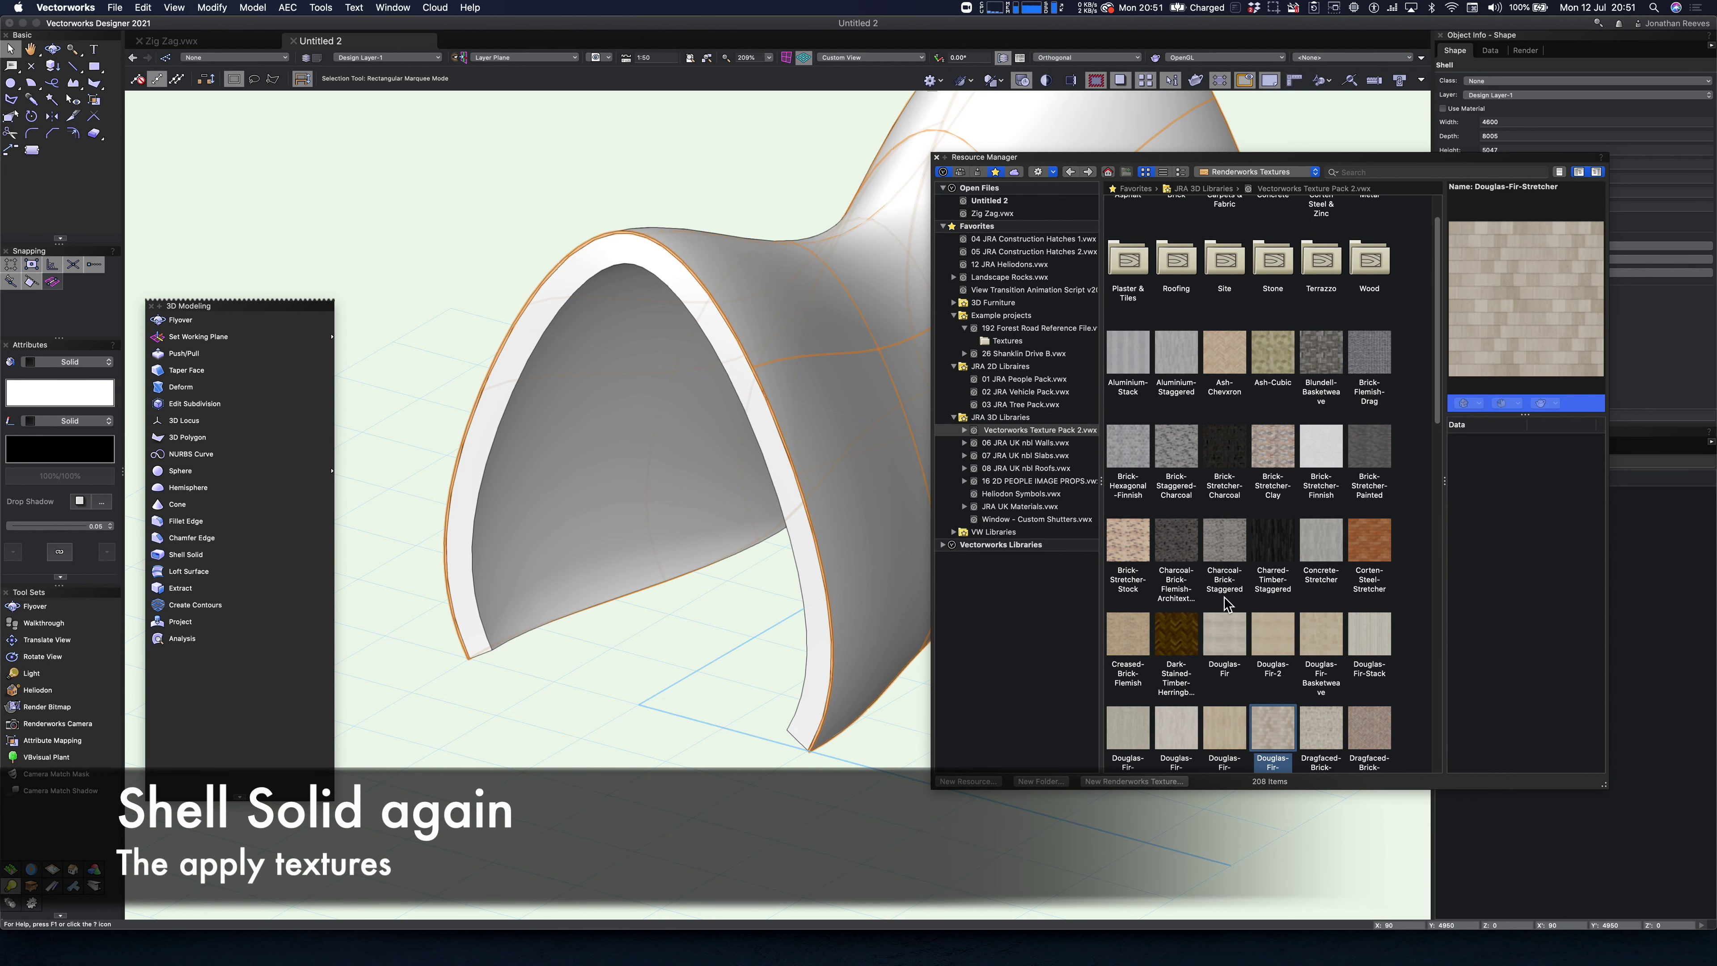
{"action": "double_click", "coordinate": [1367, 545]}
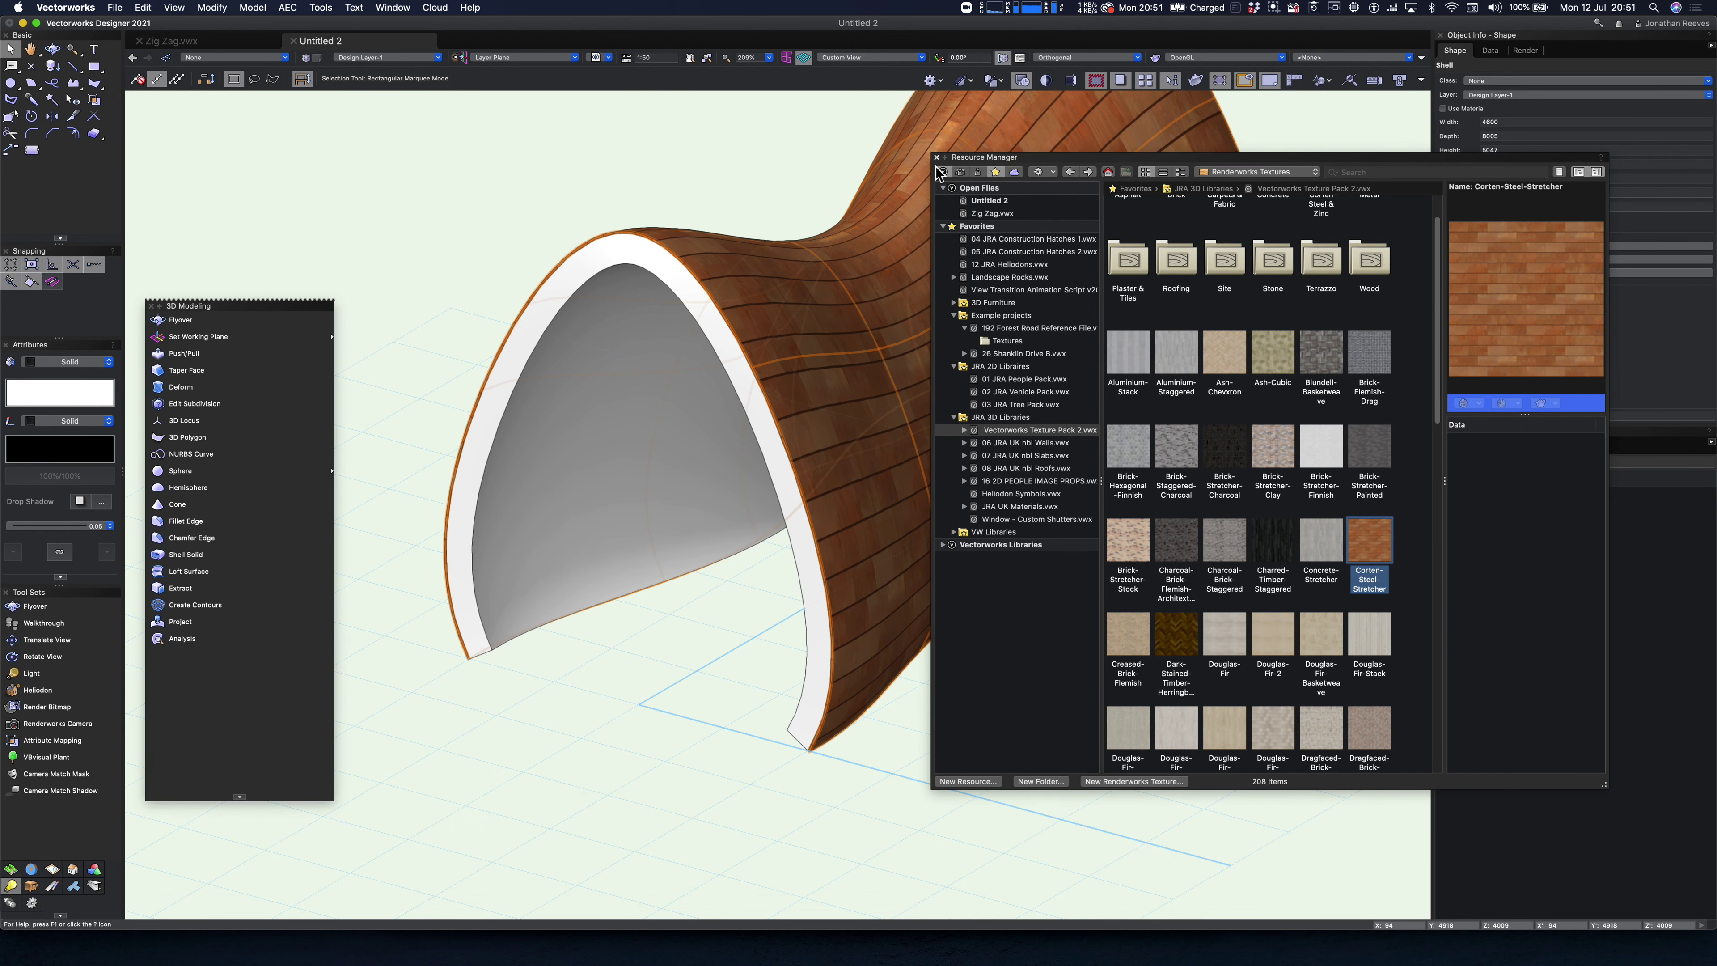
{"action": "left_click", "coordinate": [937, 158]}
{"action": "left_click", "coordinate": [697, 651]}
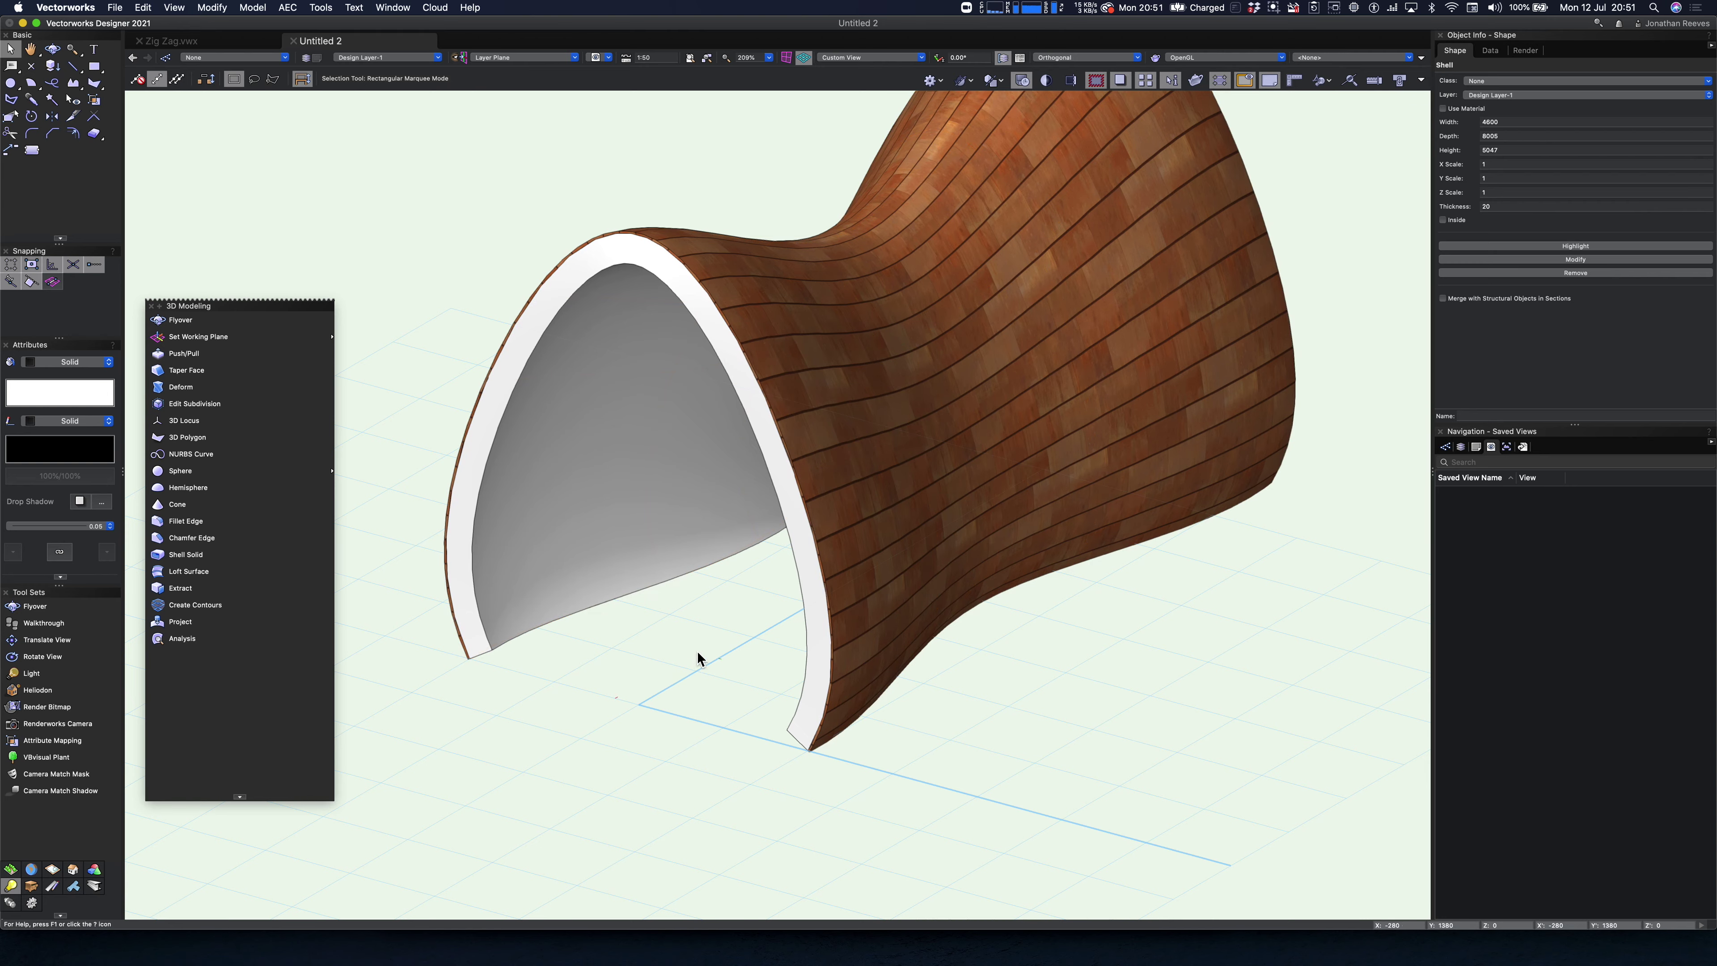
{"action": "mouse_move", "coordinate": [698, 650]}
{"action": "middle_mouse_down"}
{"action": "mouse_move", "coordinate": [688, 619]}
{"action": "mouse_move", "coordinate": [809, 521]}
{"action": "mouse_move", "coordinate": [809, 580]}
{"action": "mouse_move", "coordinate": [676, 630]}
{"action": "middle_mouse_up"}
- Give the shell's inside the Aluminium-Staggered texture after trying brick textures
{"action": "left_click", "coordinate": [570, 532]}
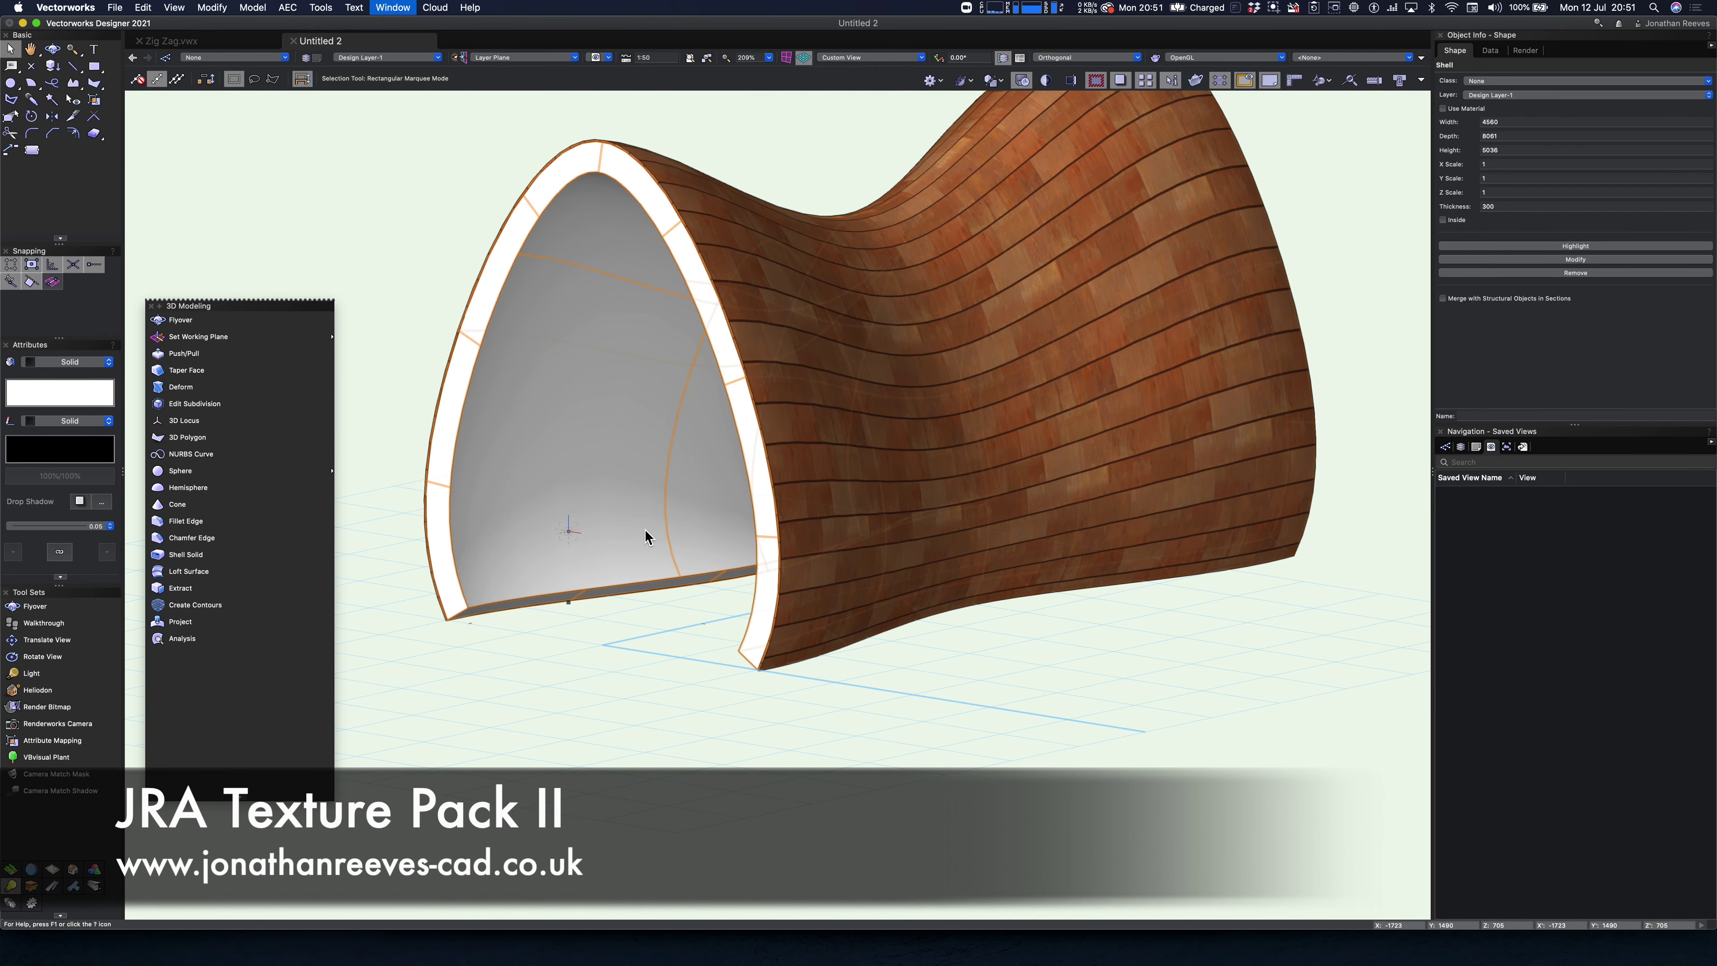
{"action": "key", "text": "super+r"}
{"action": "left_click", "coordinate": [1147, 455]}
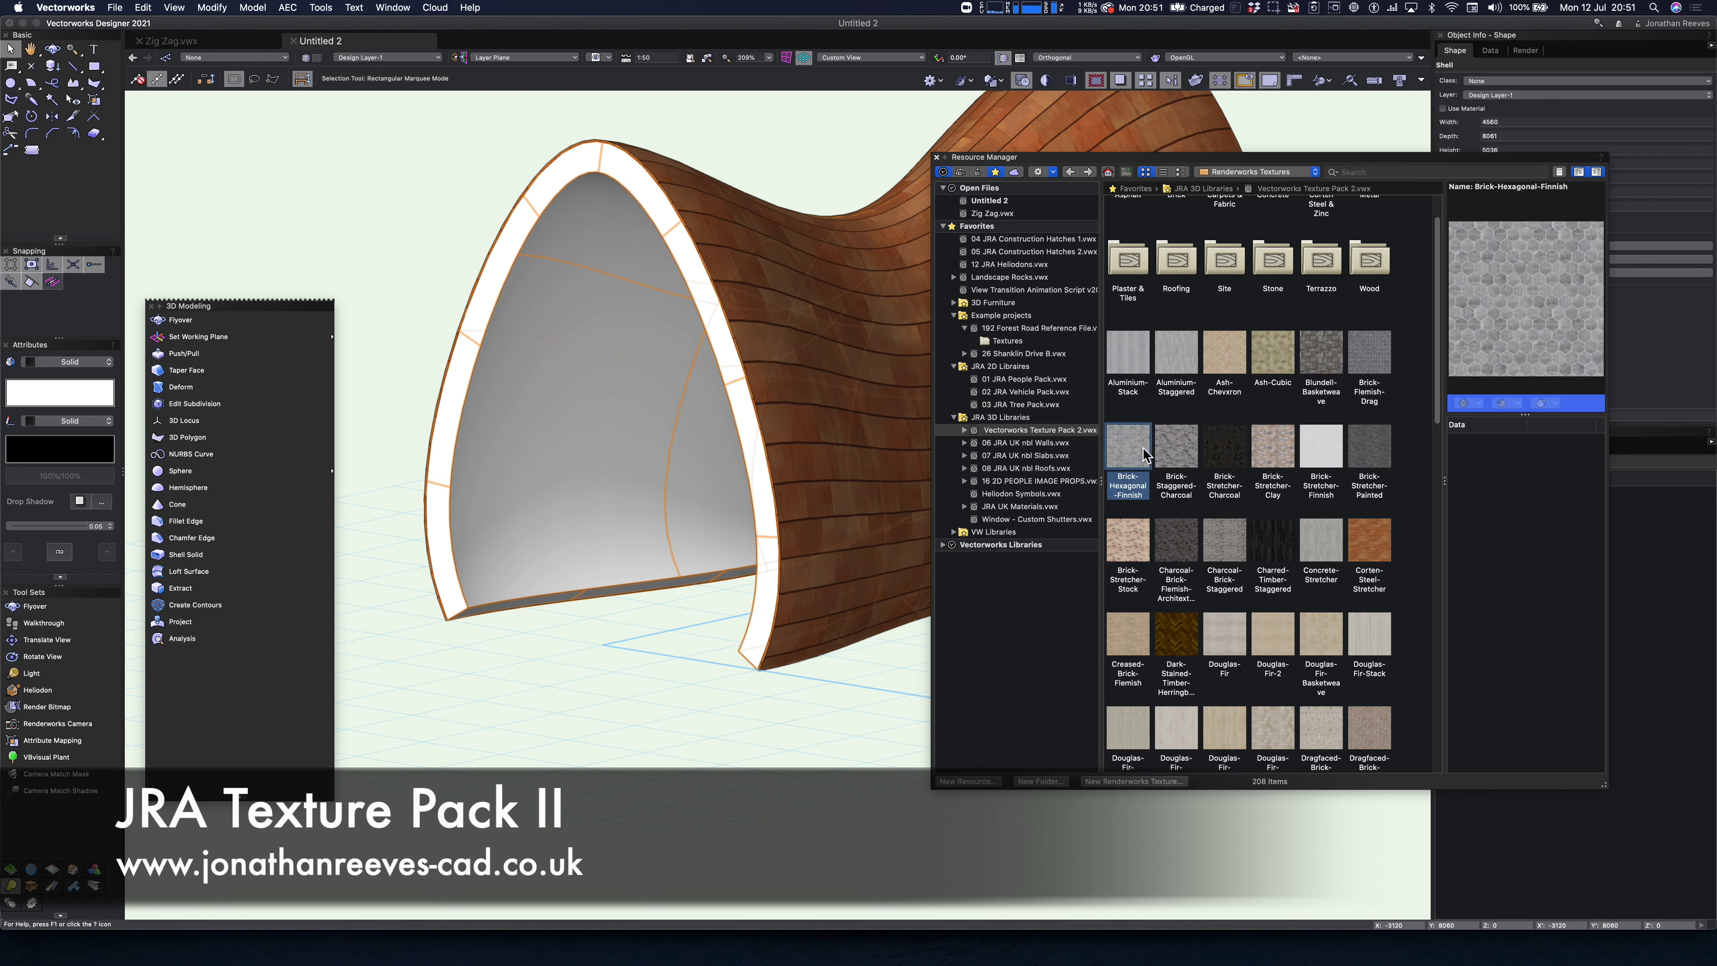
{"action": "double_click", "coordinate": [1168, 446]}
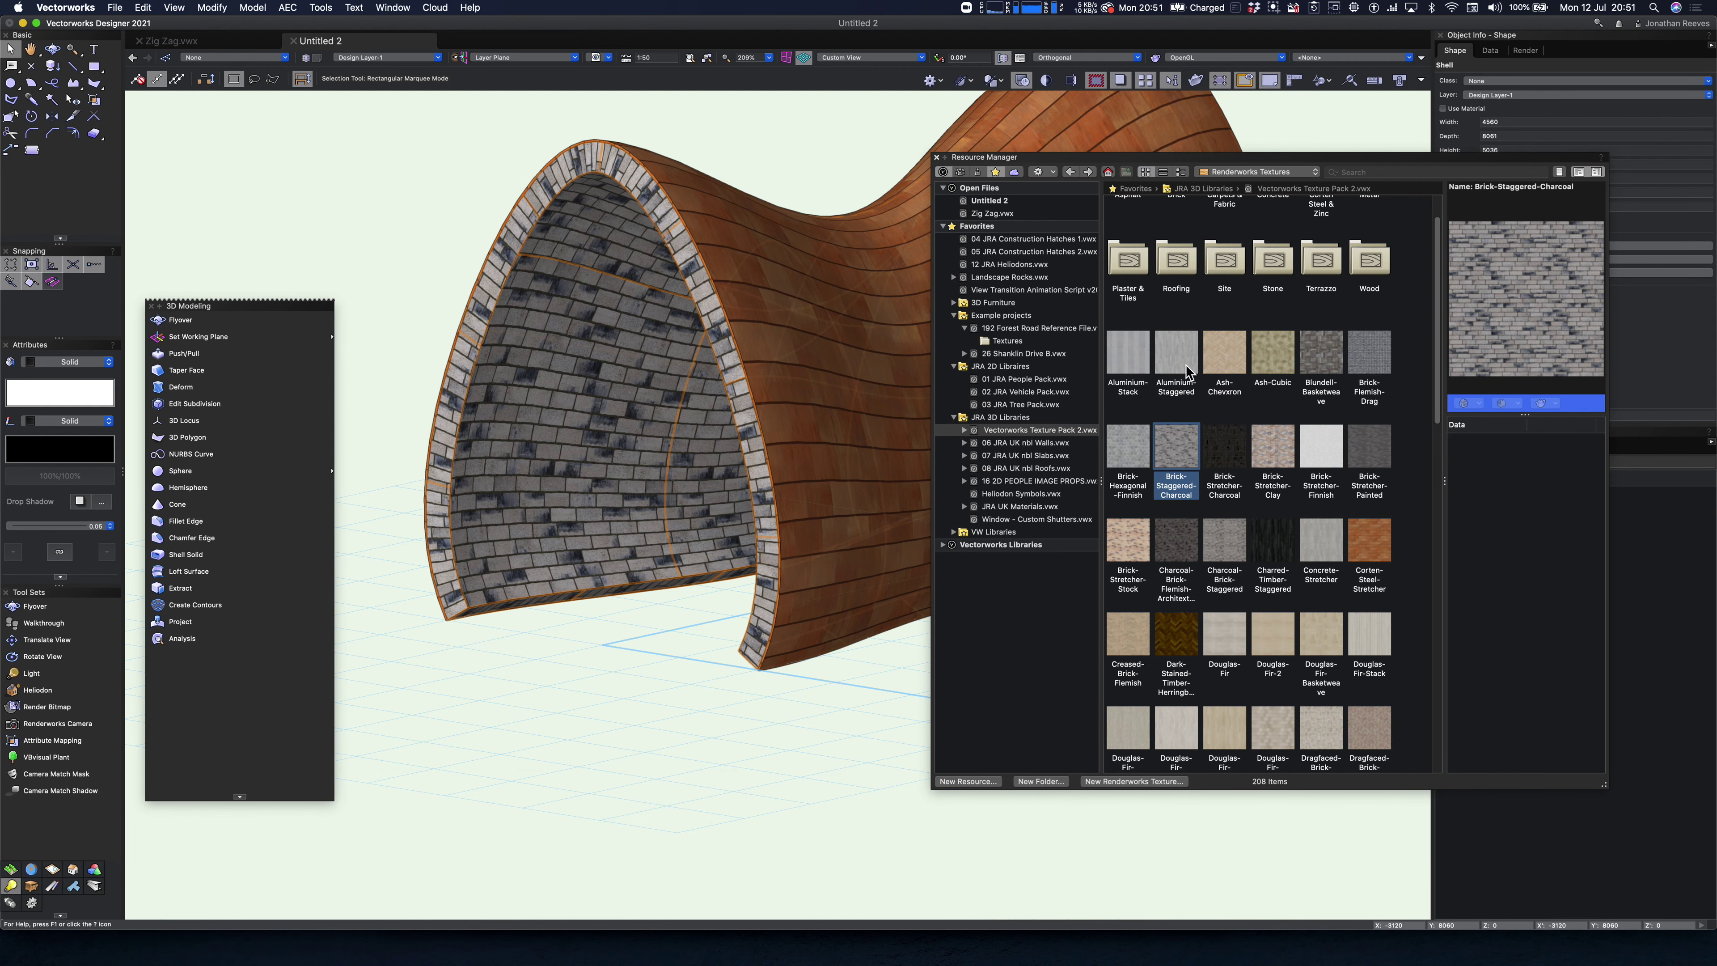
{"action": "double_click", "coordinate": [1186, 366]}
{"action": "left_click", "coordinate": [647, 629]}
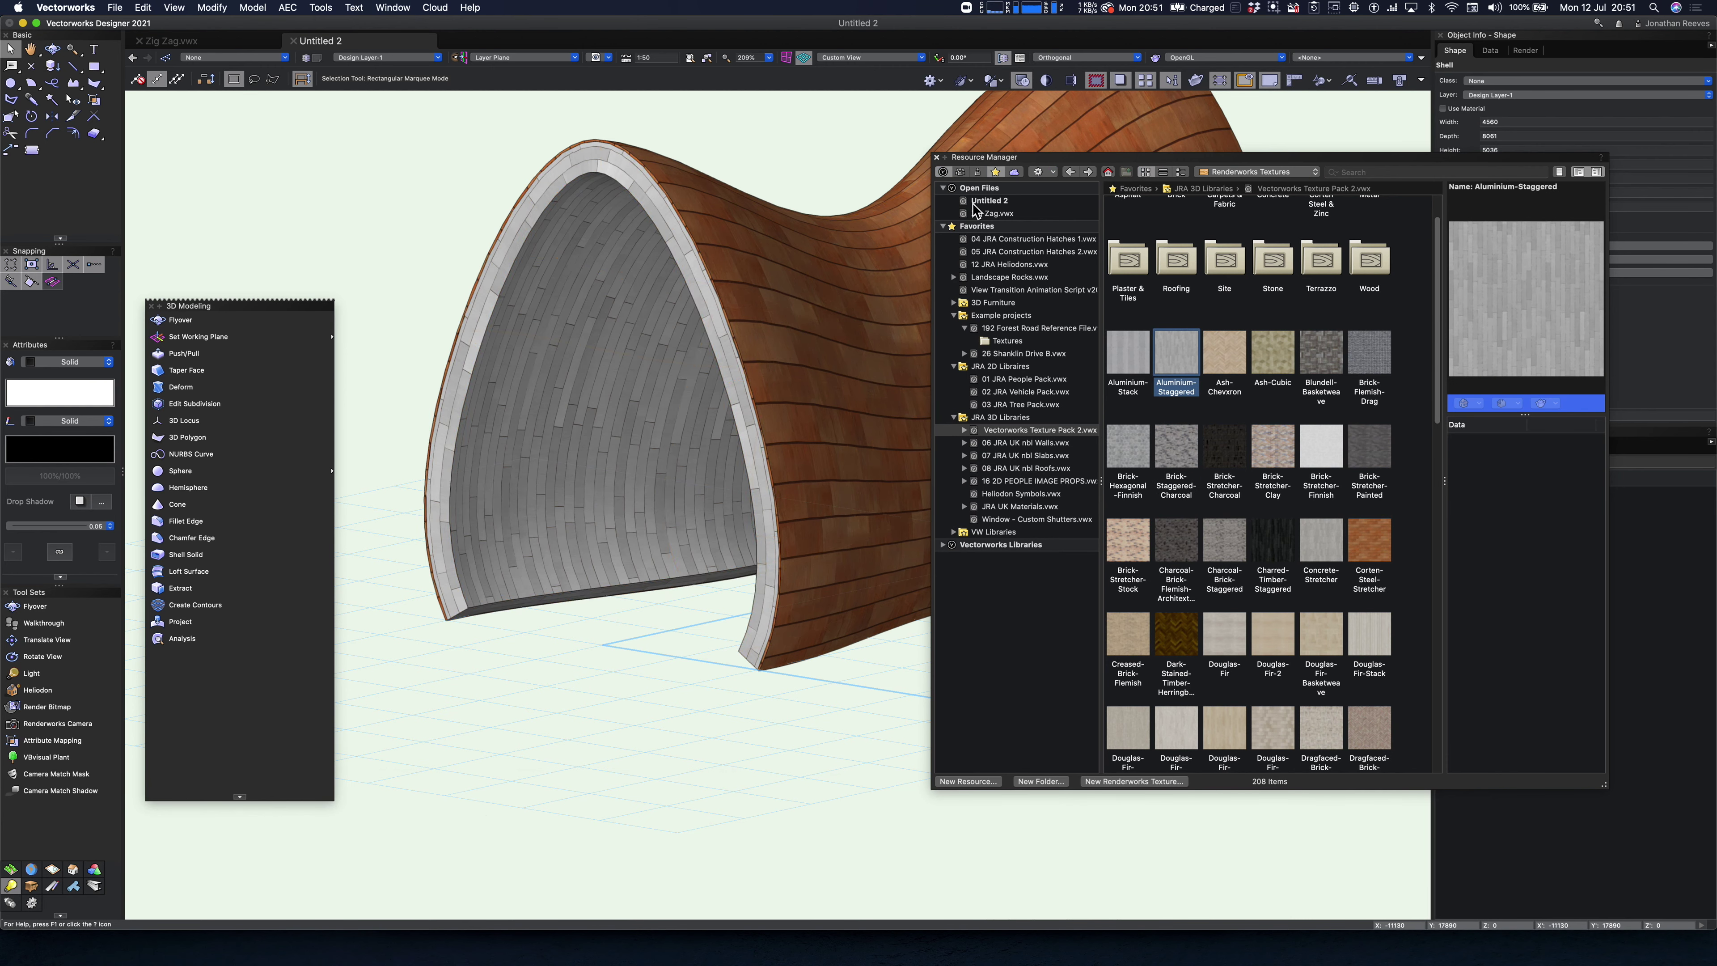
{"action": "left_click", "coordinate": [939, 159]}
- Zoom out and orbit around the textured pavilion
{"action": "scroll", "coordinate": [891, 455], "scroll_direction": "down", "scroll_amount": 5}
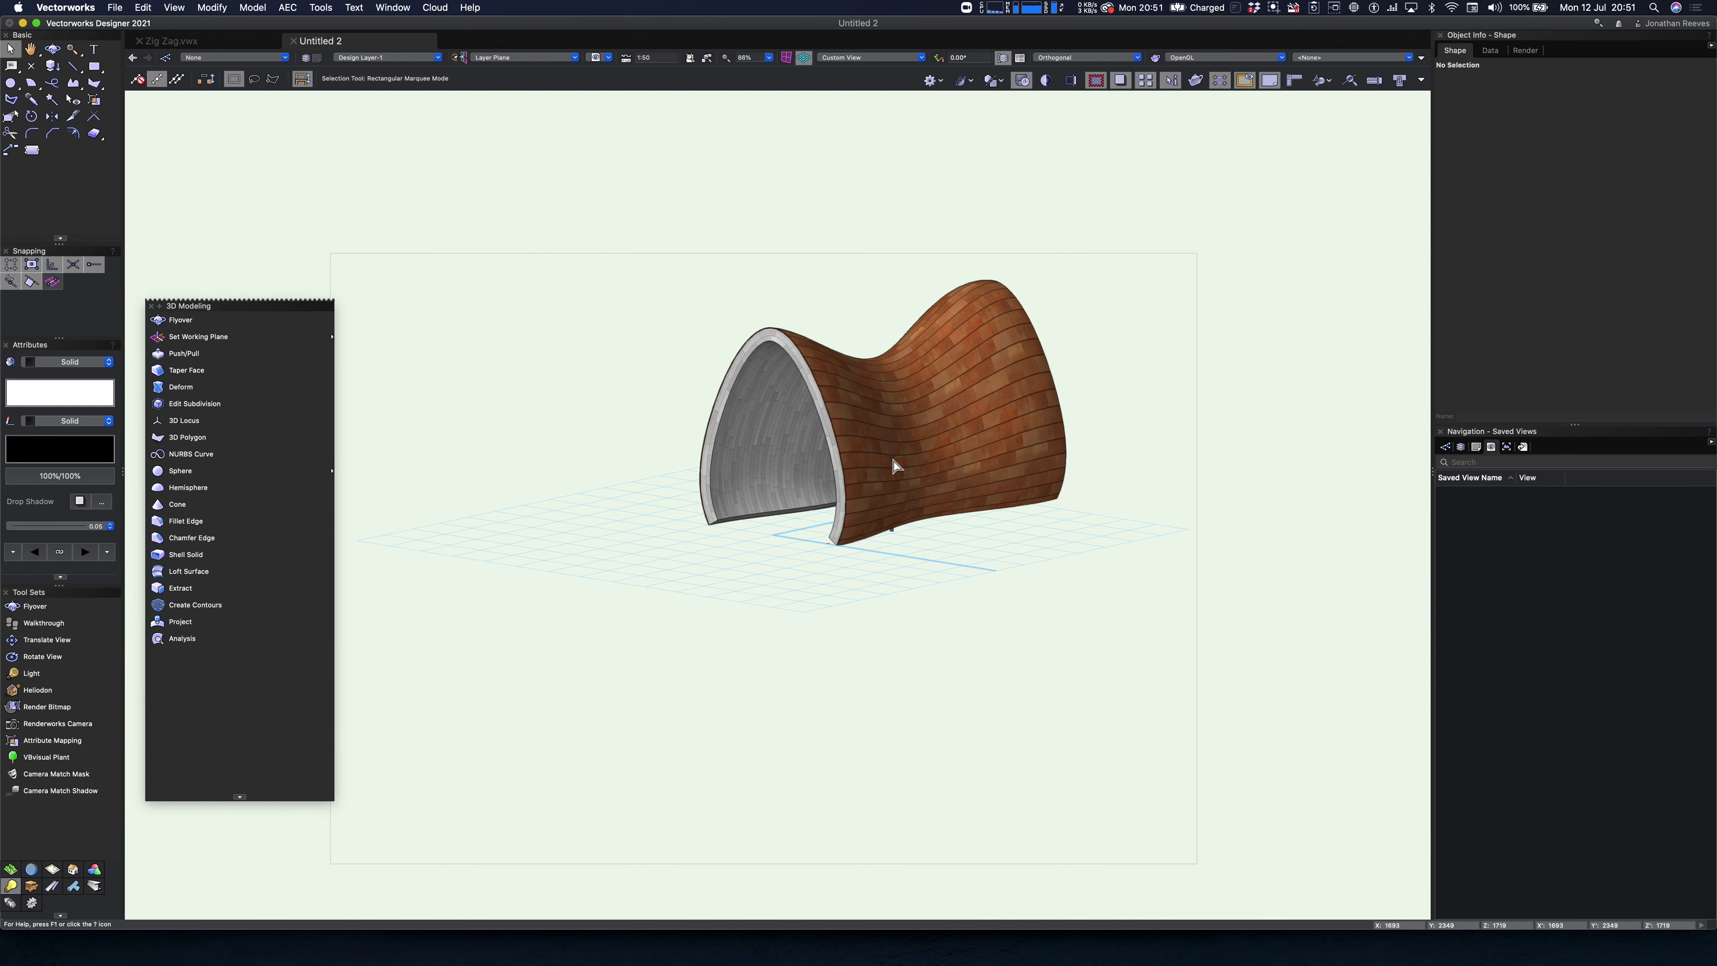
{"action": "key", "text": "shift+c"}
{"action": "left_click_drag", "start_coordinate": [806, 602], "coordinate": [780, 634]}
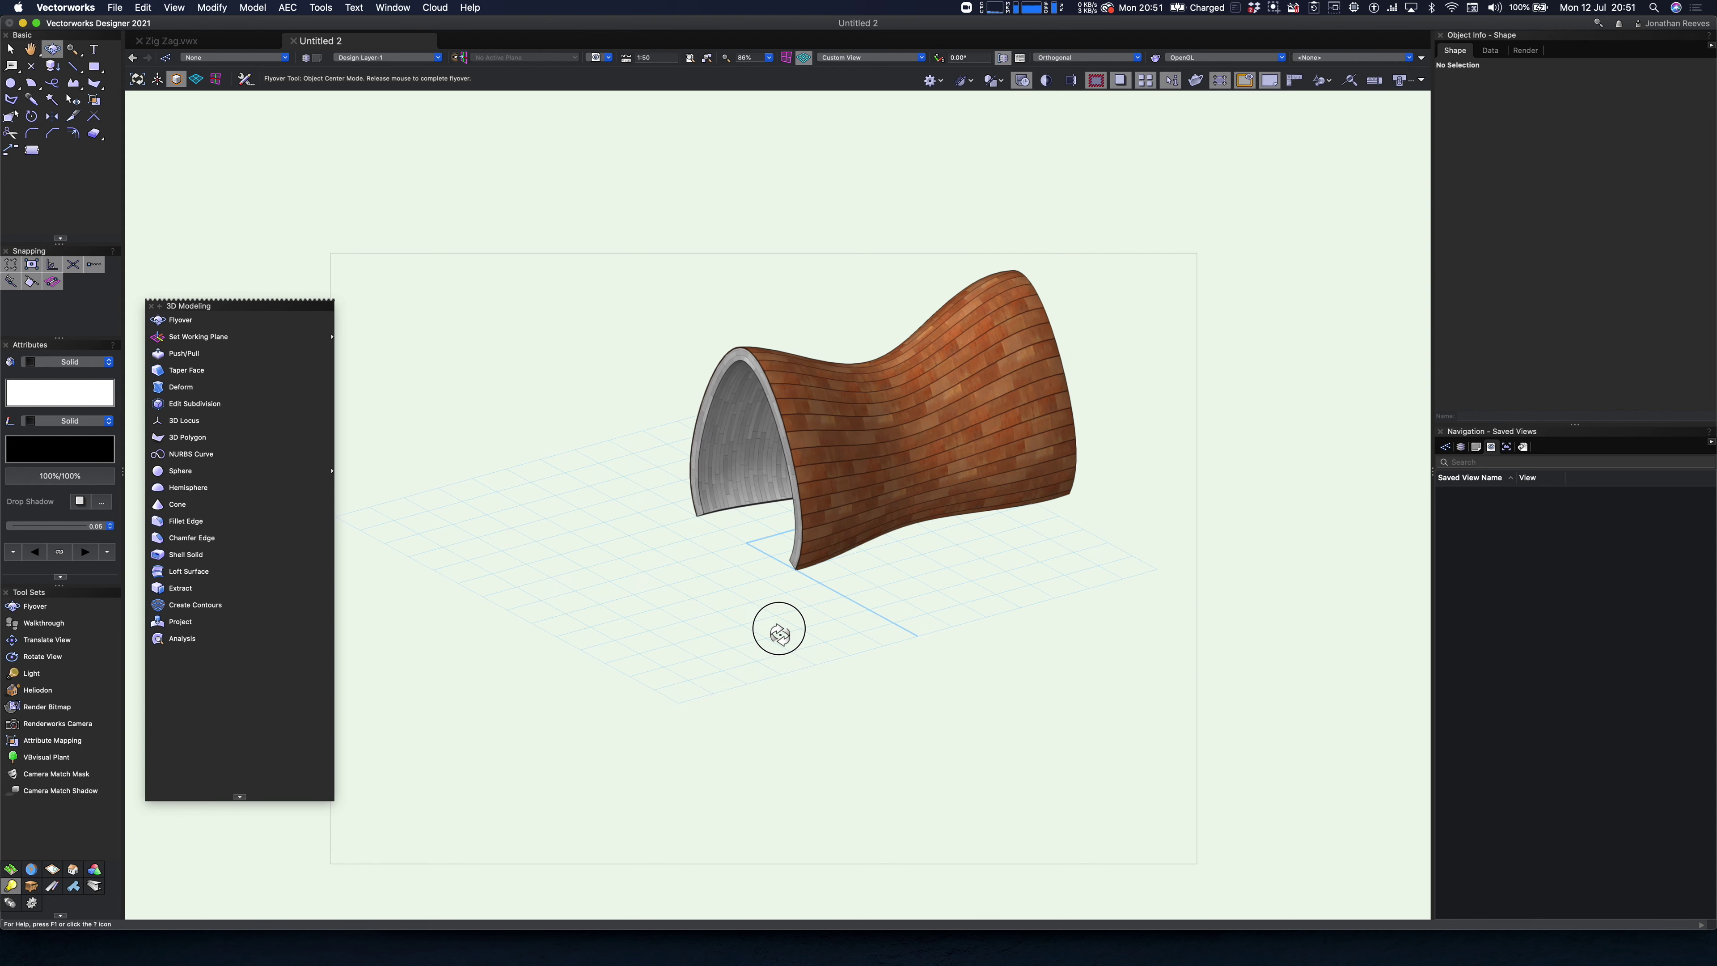
{"action": "key", "text": "x"}
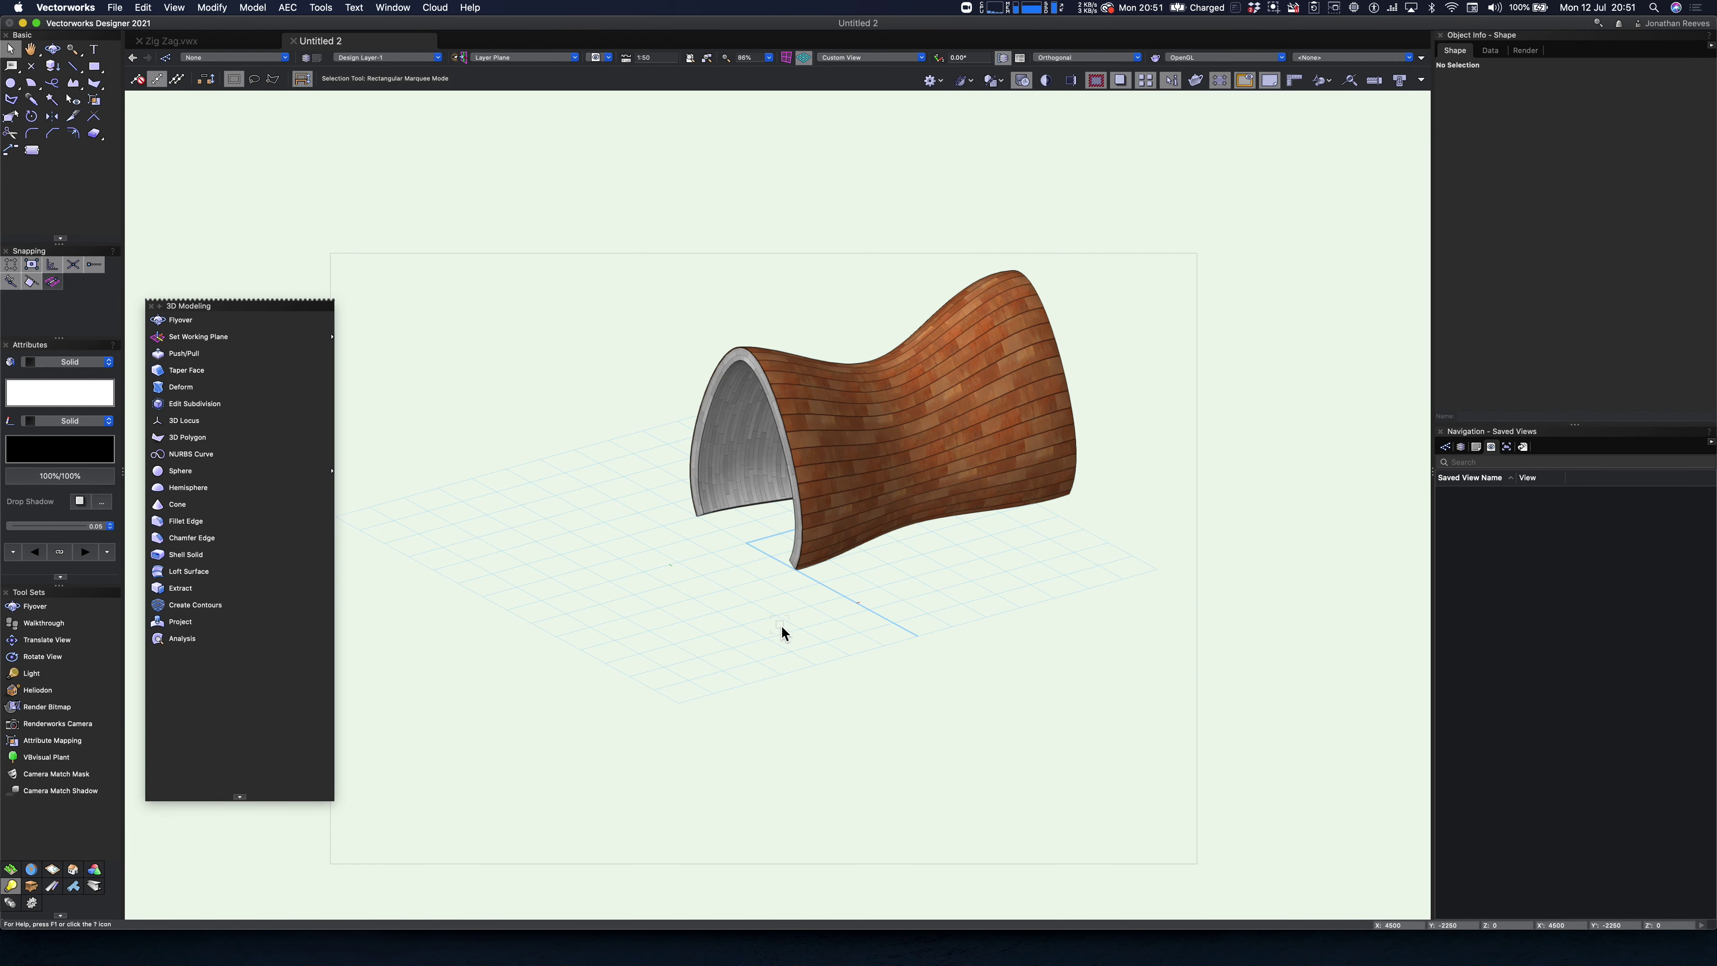
{"action": "key", "text": "super+5"}
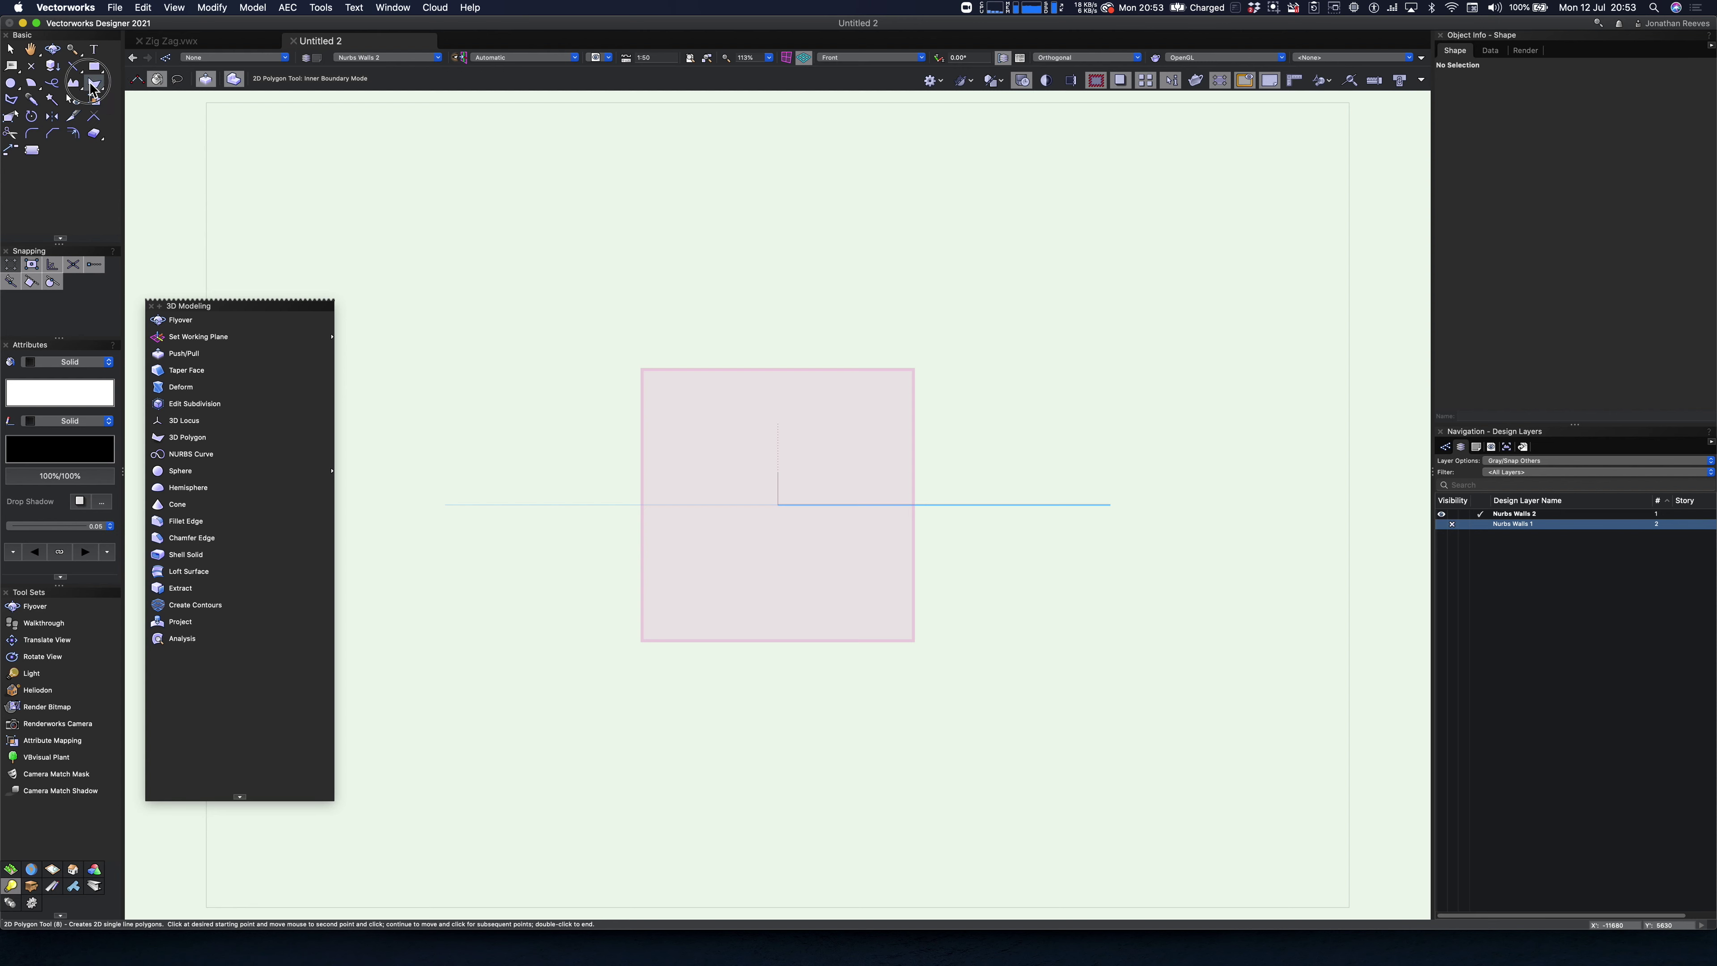
- Draw a five-sided regular polygon with 4000 edges and move its base midpoint onto the origin
{"action": "left_click_drag", "start_coordinate": [91, 88], "coordinate": [226, 96]}
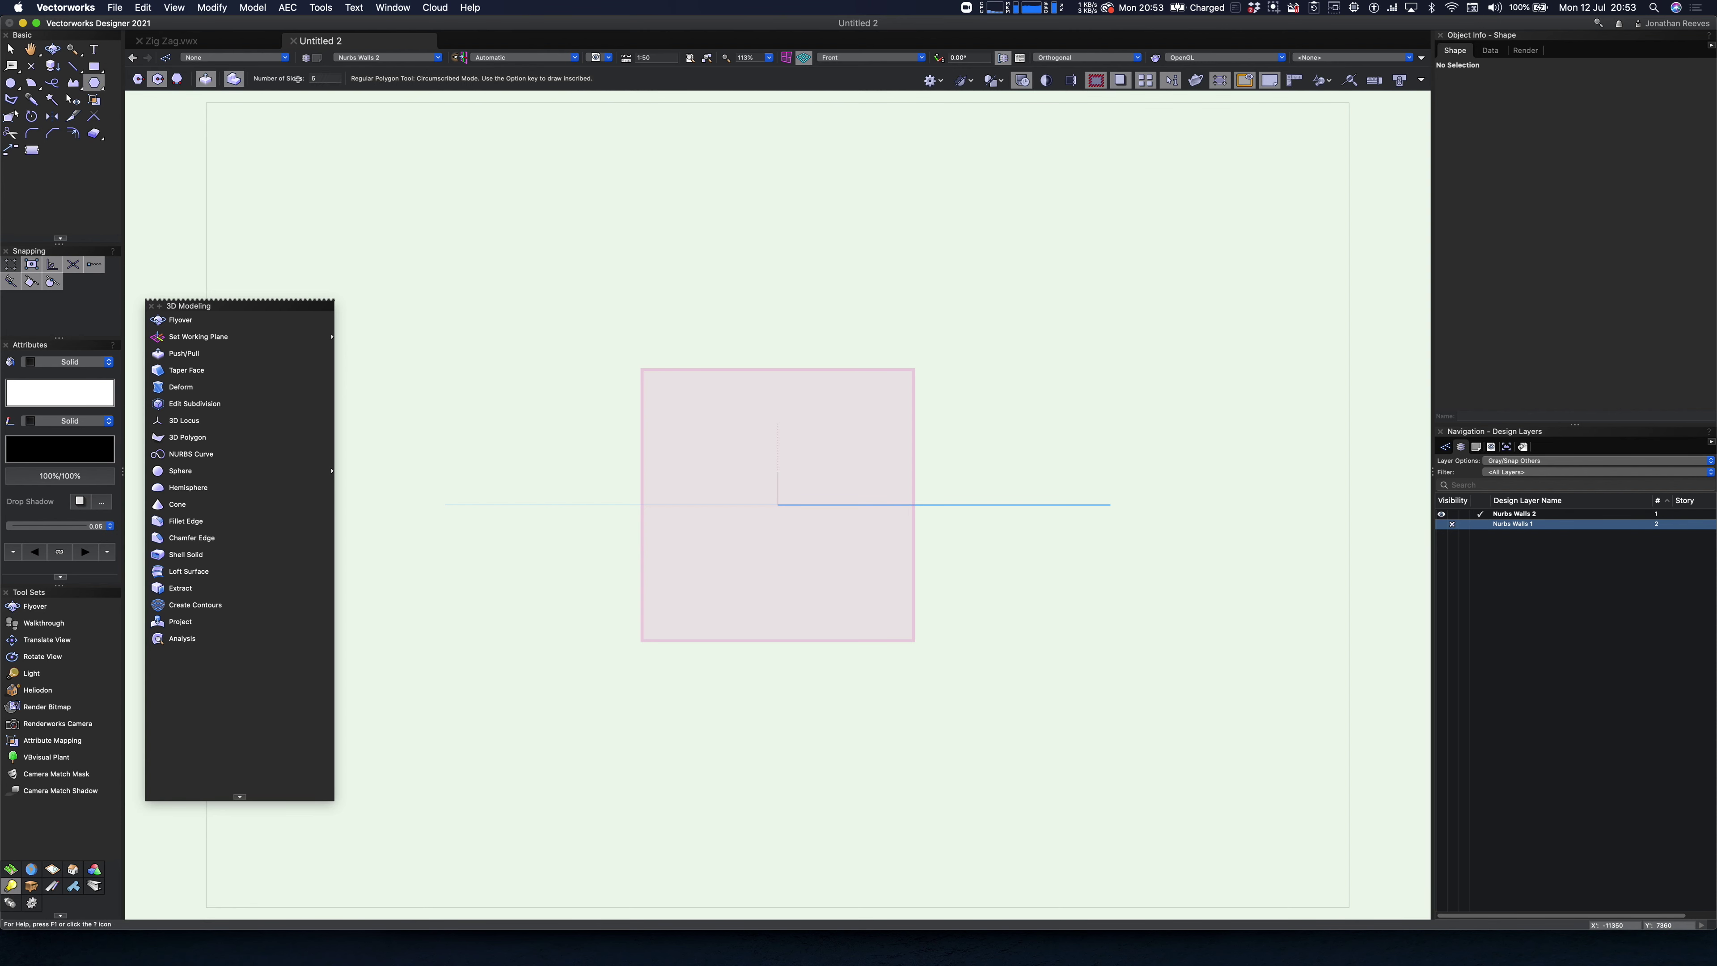
{"action": "left_click", "coordinate": [778, 504]}
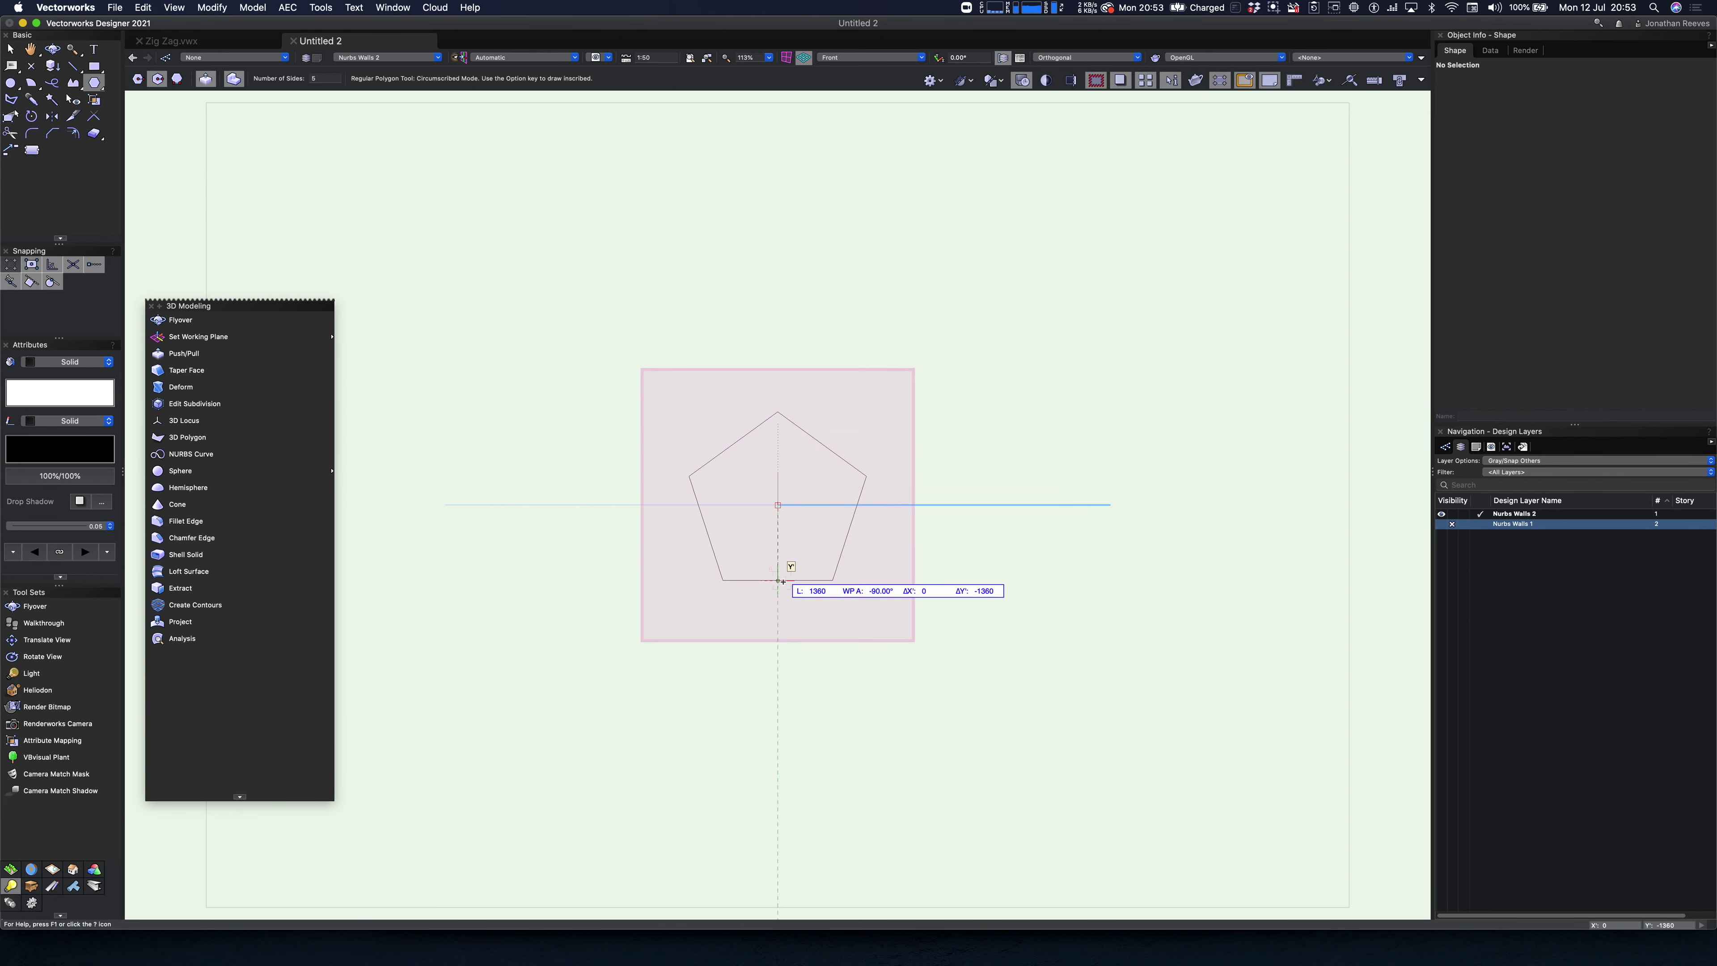
{"action": "key", "text": "u"}
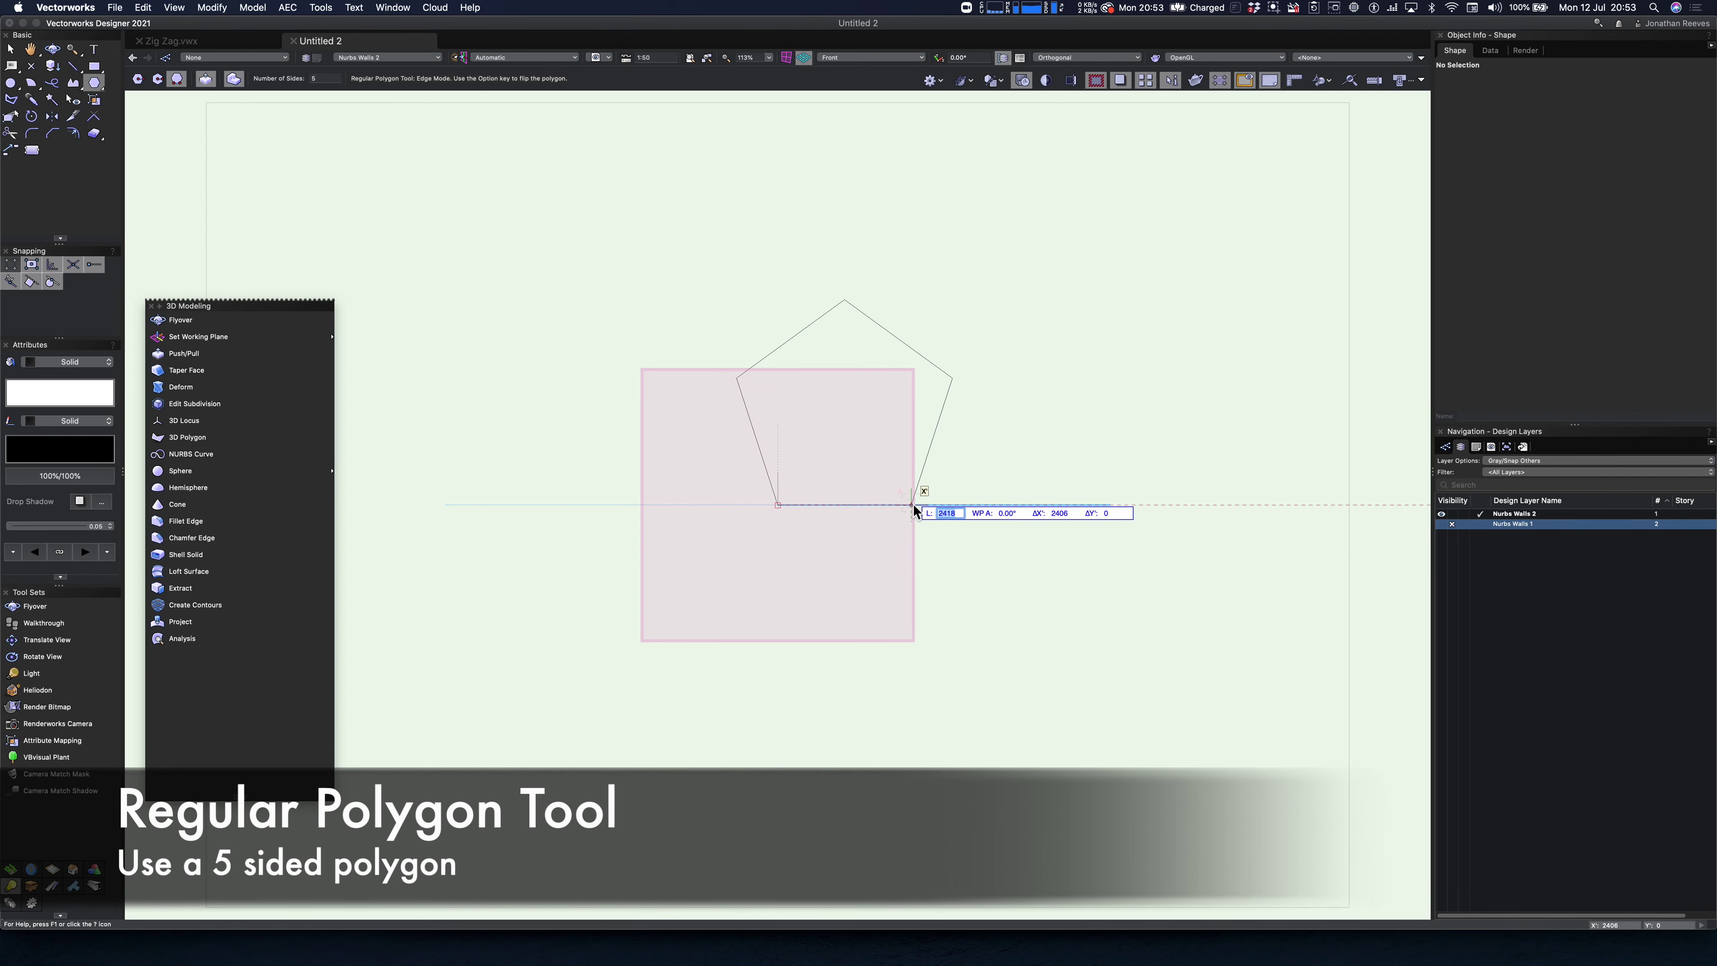
{"action": "key", "text": "Tab"}
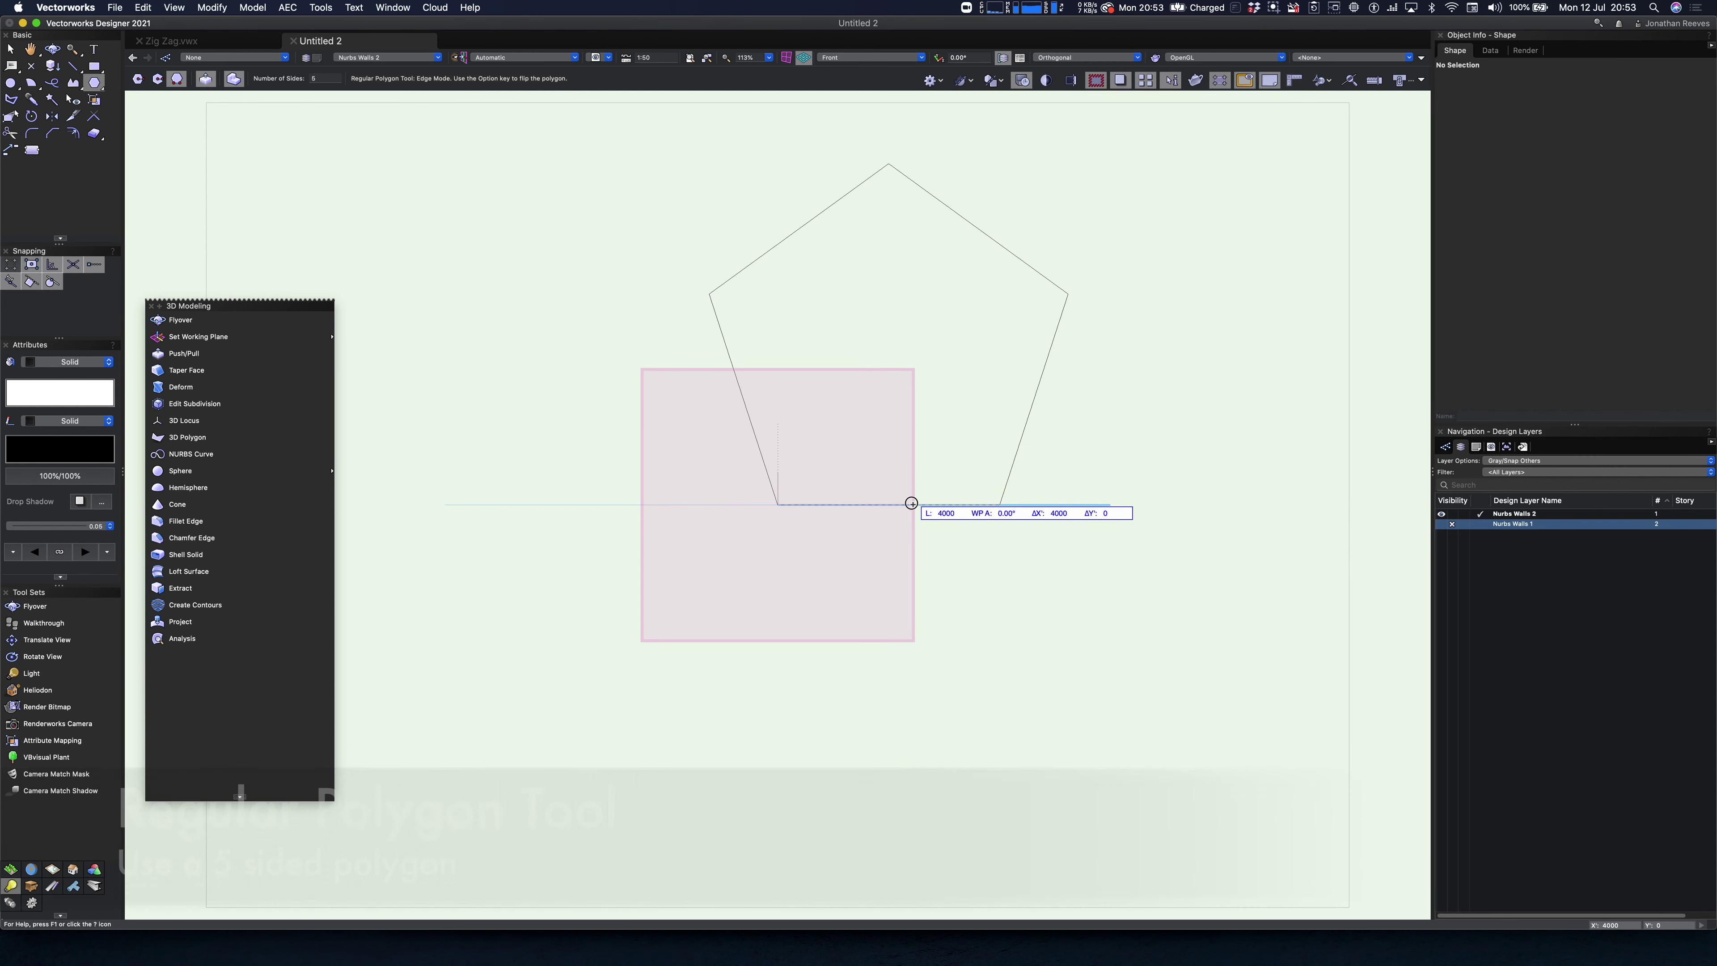
{"action": "left_click", "coordinate": [908, 502]}
{"action": "key", "text": "x"}
{"action": "left_click_drag", "start_coordinate": [818, 508], "coordinate": [778, 505]}
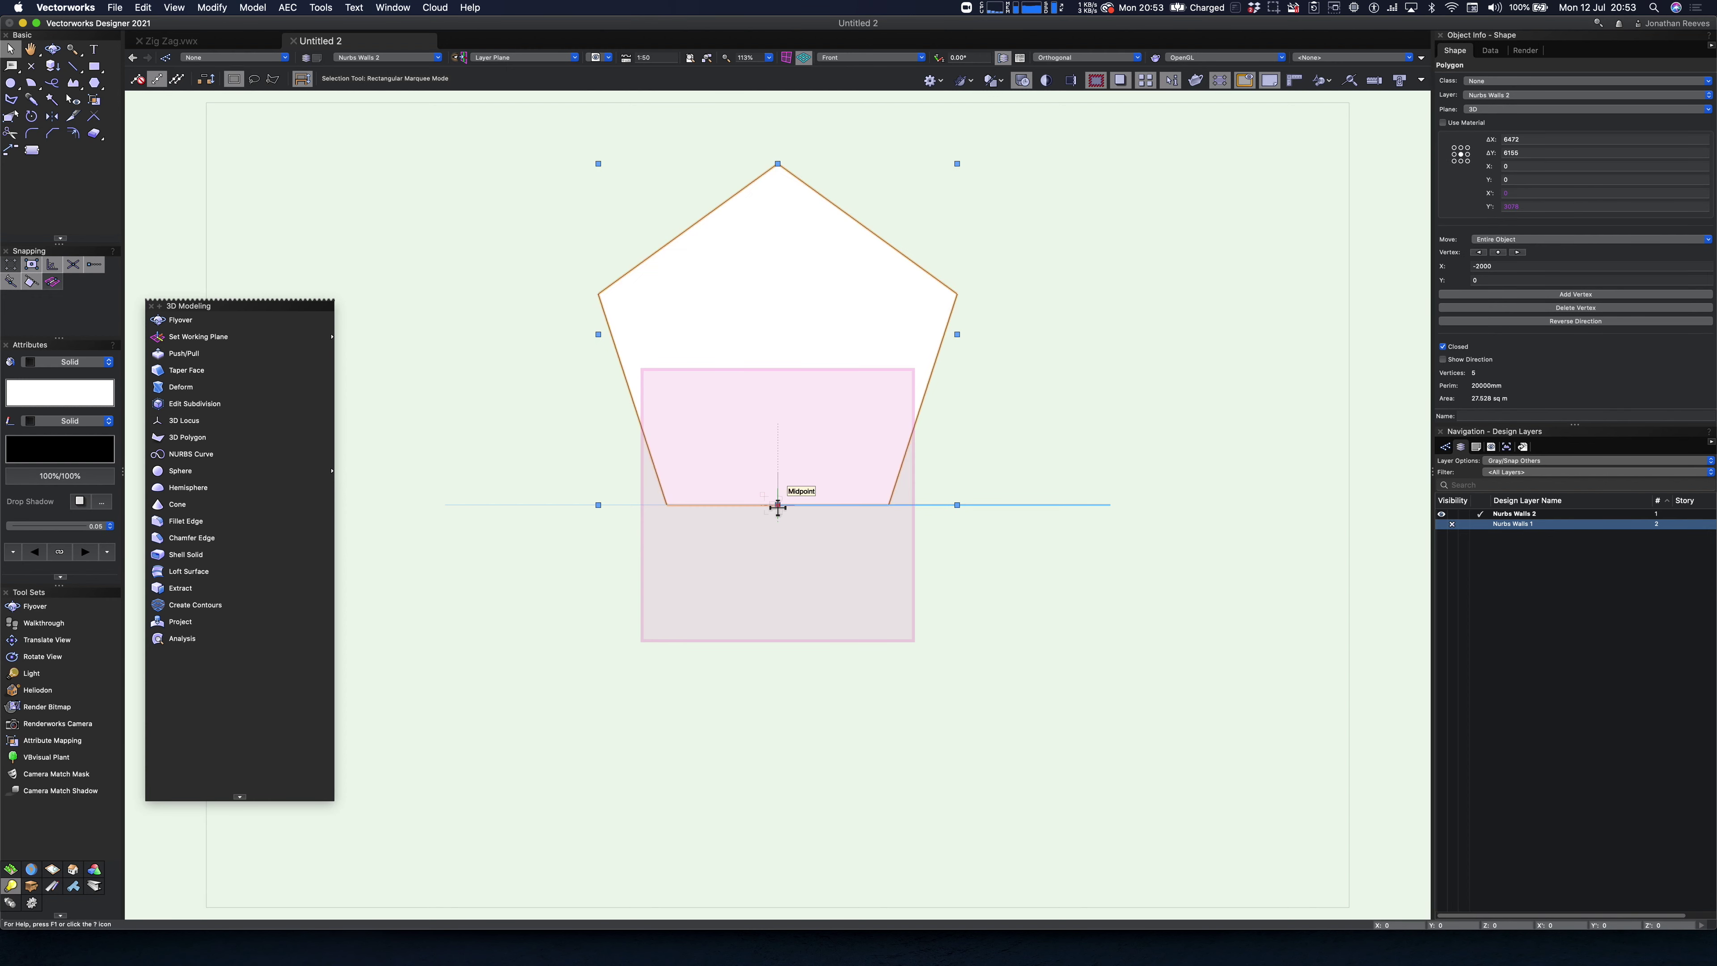
- In Right Isometric, draw a NURBS curve through the pentagon's five corners
{"action": "key", "text": "3"}
{"action": "left_click", "coordinate": [585, 613]}
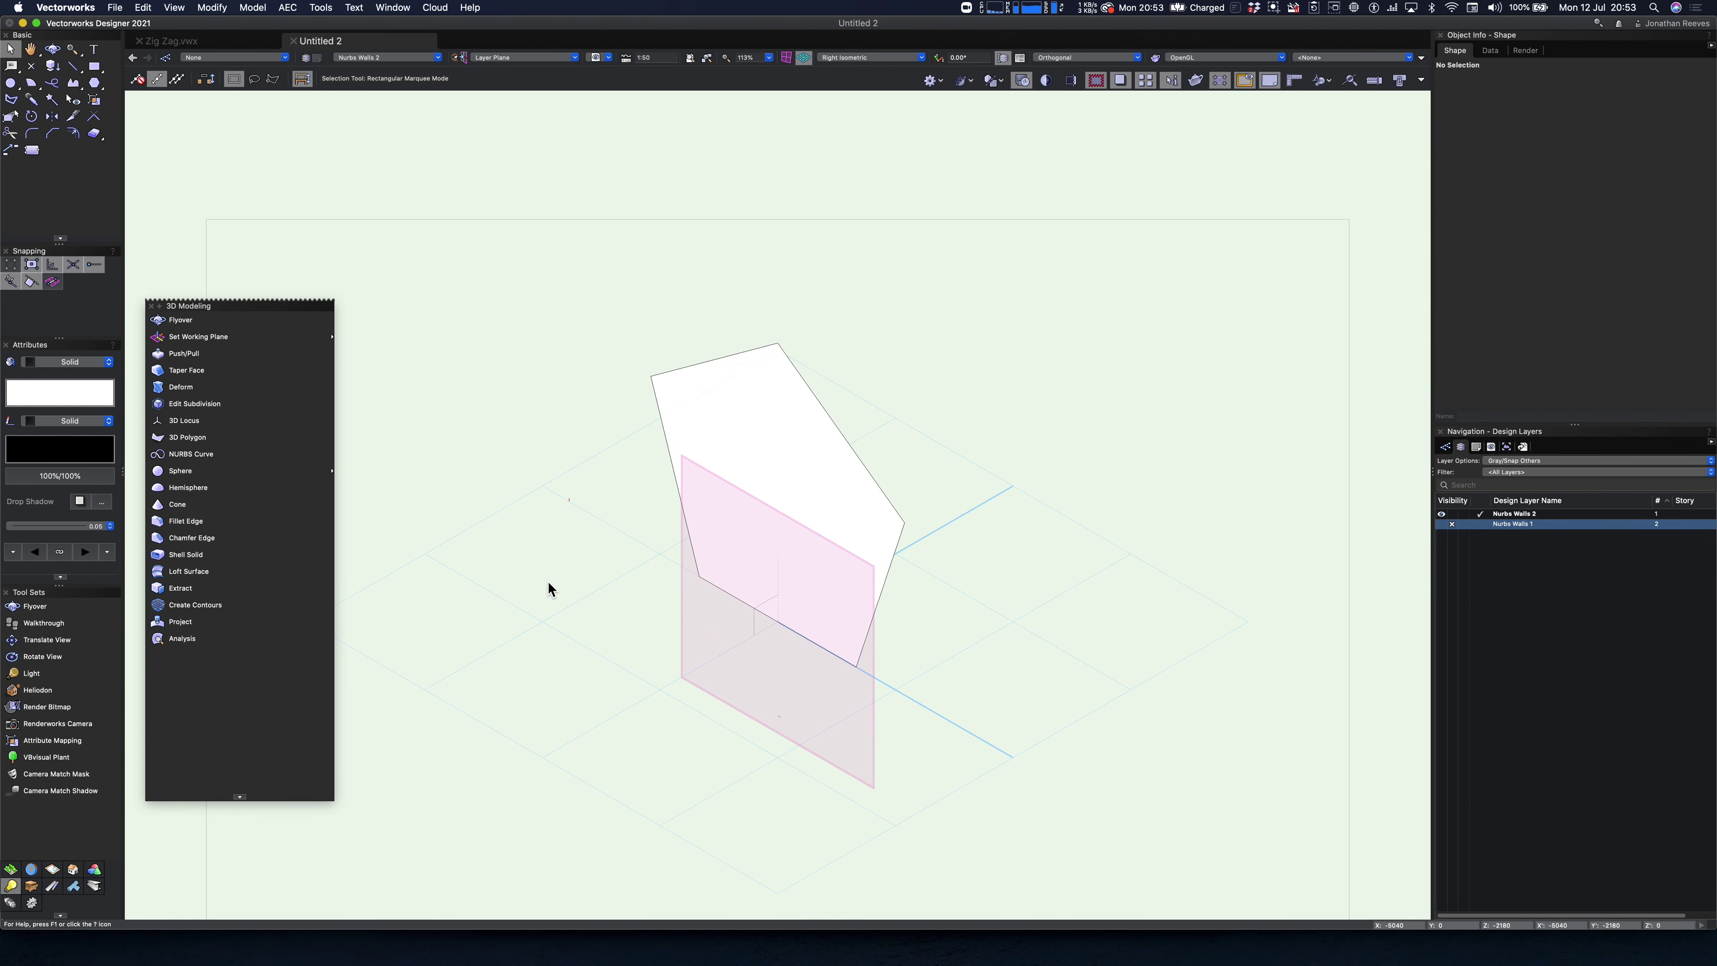
{"action": "left_click", "coordinate": [191, 454]}
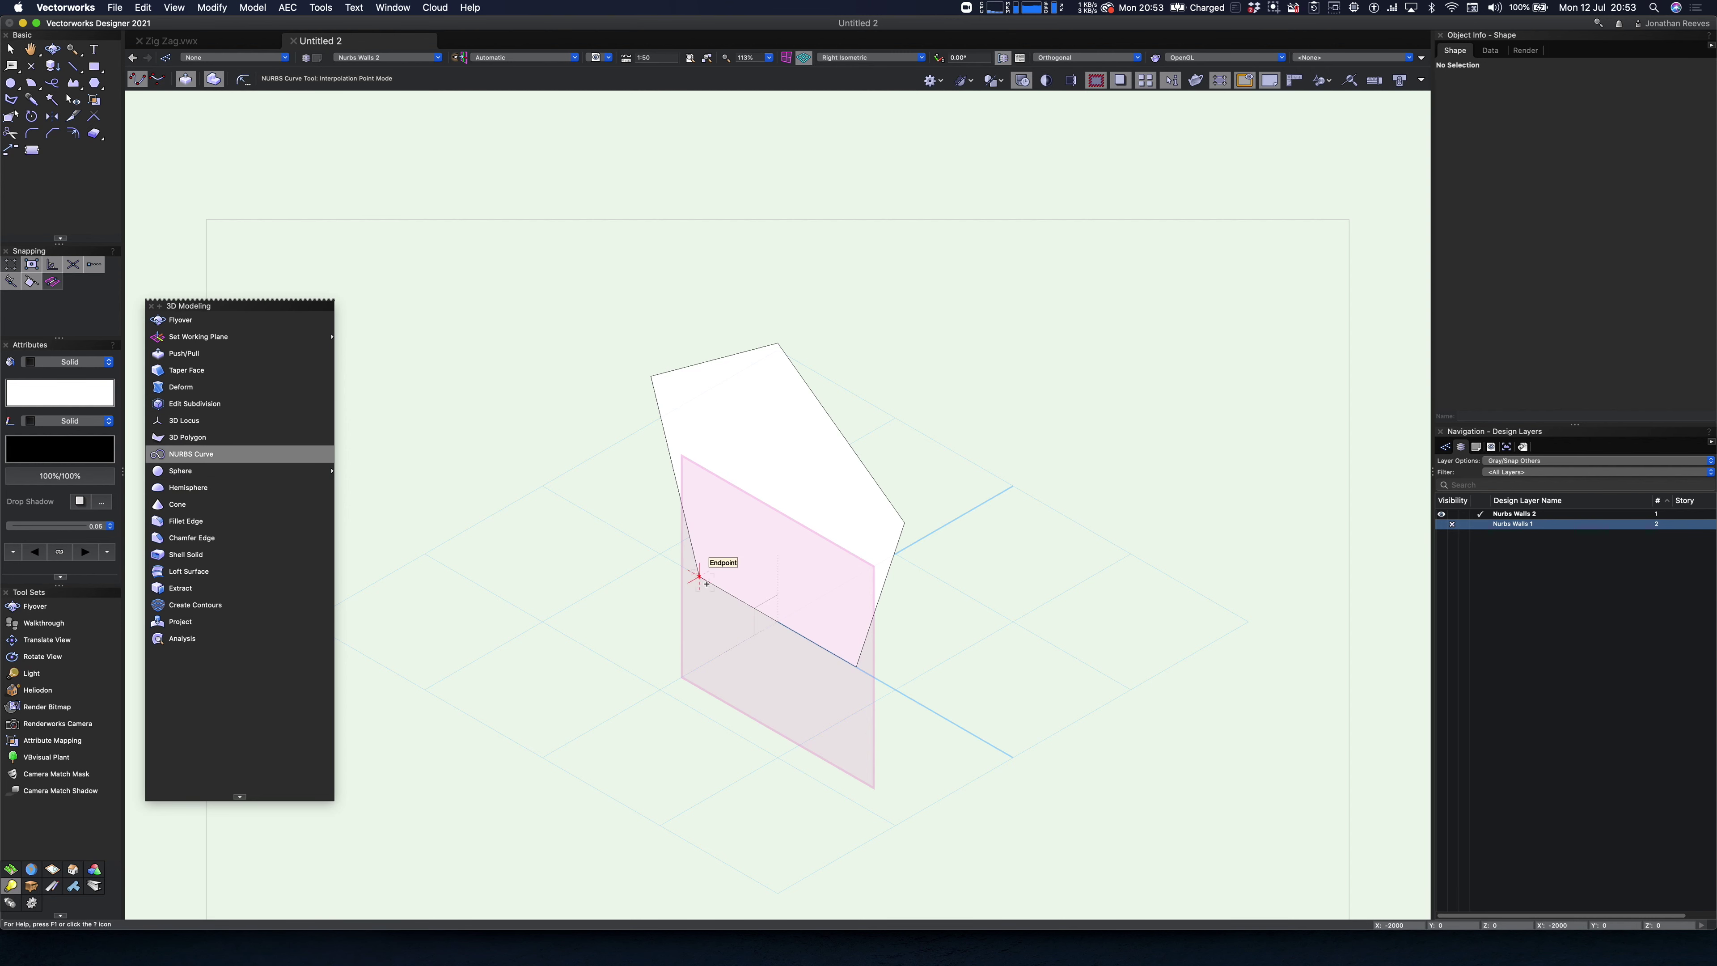
{"action": "left_click", "coordinate": [700, 577]}
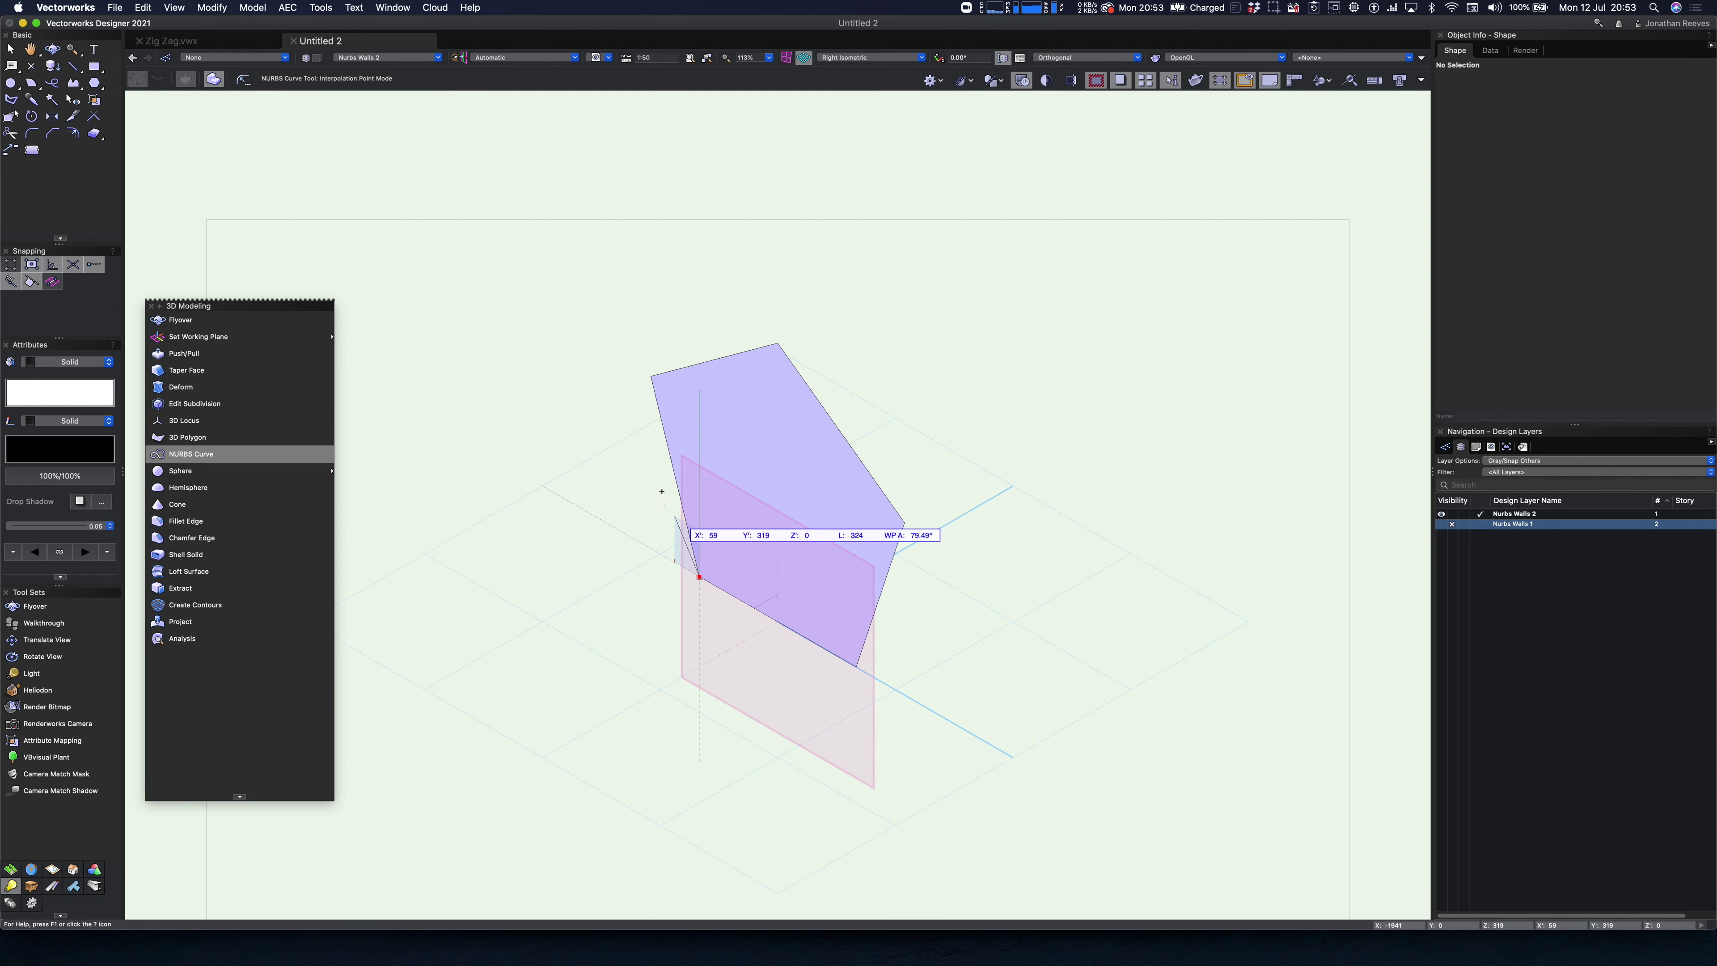
{"action": "left_click", "coordinate": [651, 376]}
{"action": "left_click", "coordinate": [778, 343]}
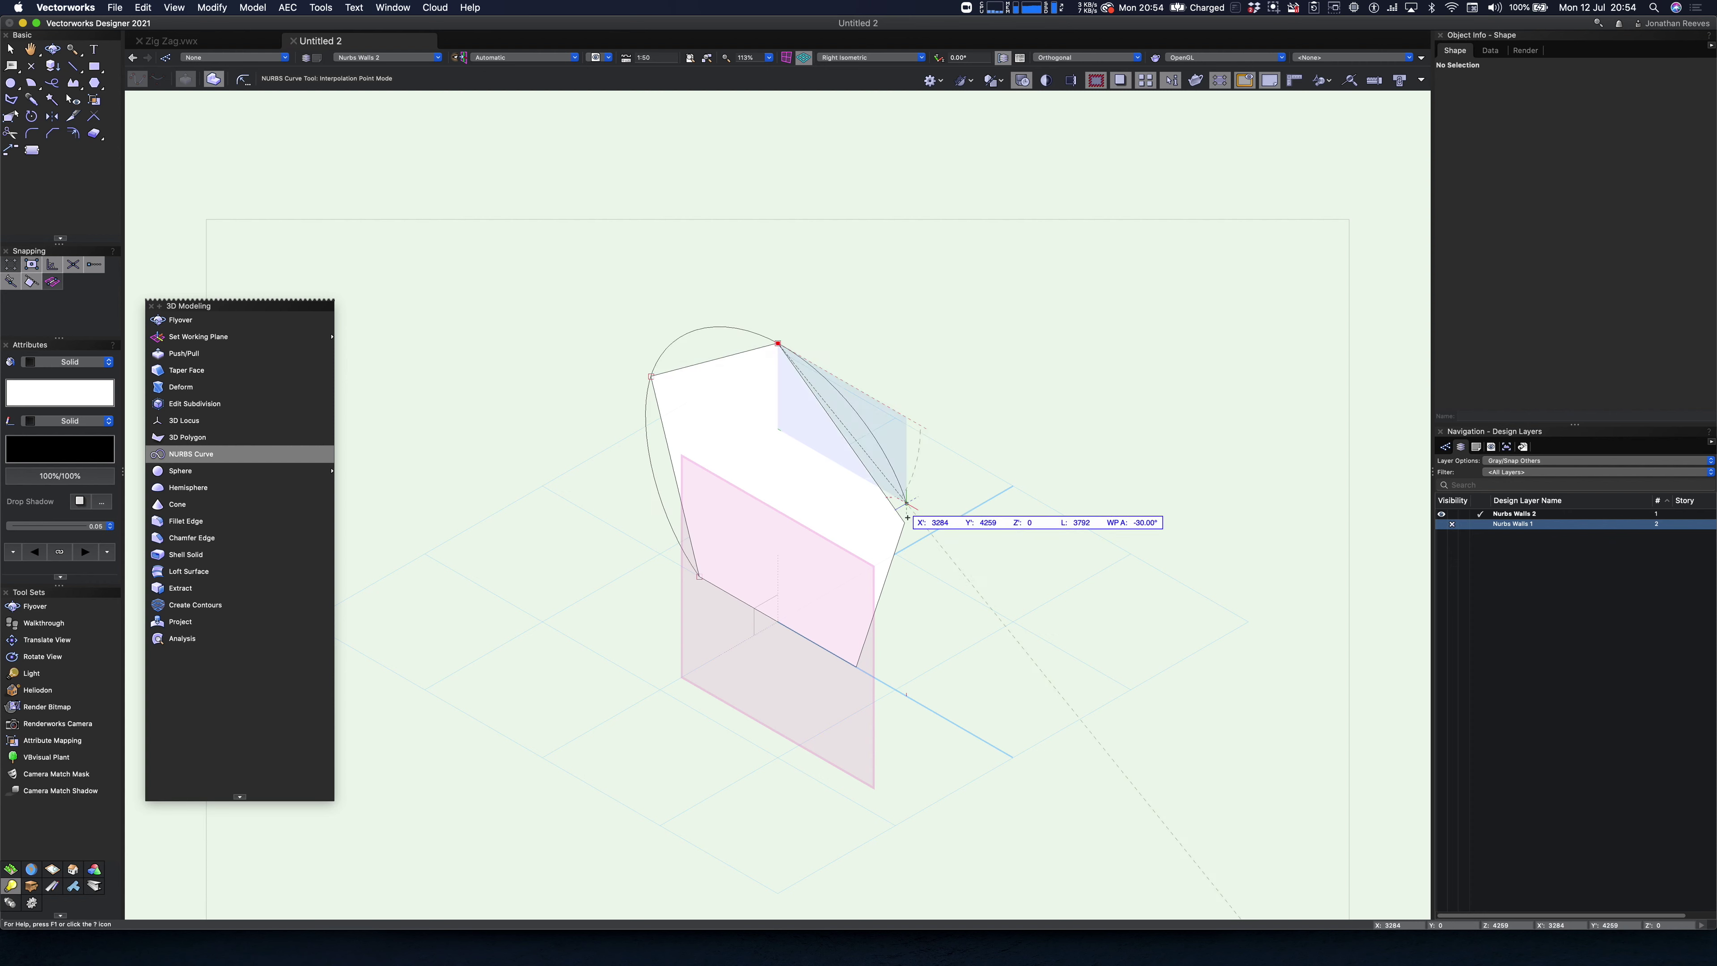
{"action": "left_click", "coordinate": [905, 523]}
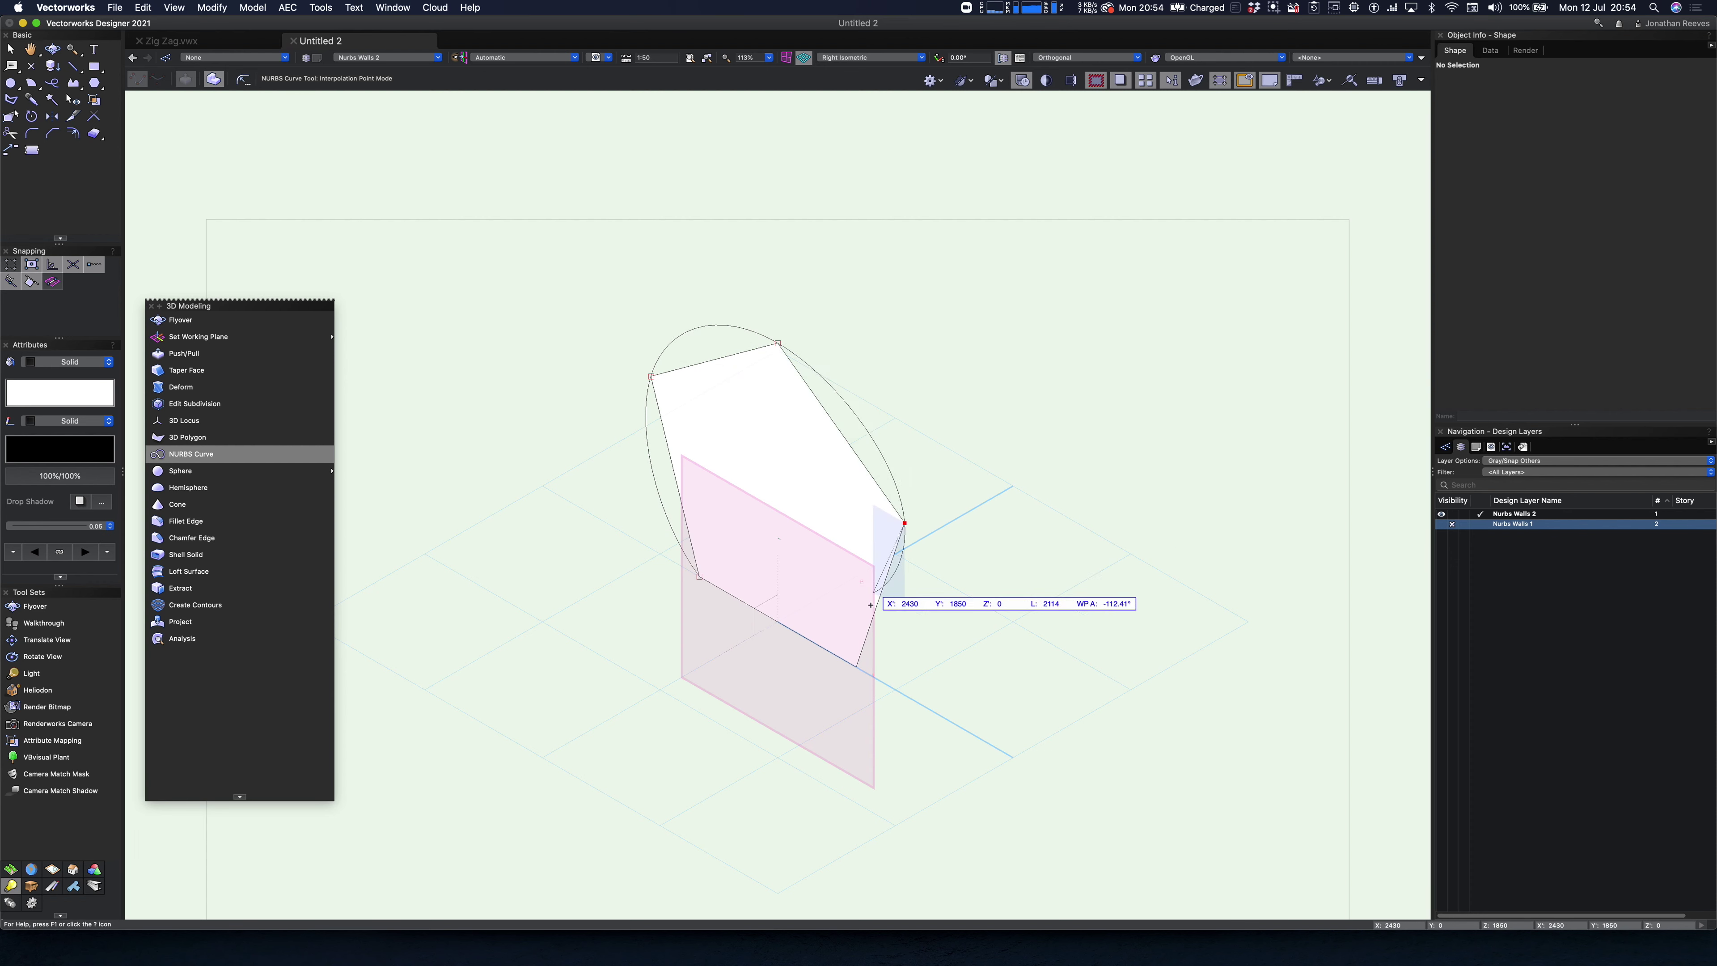
{"action": "double_click", "coordinate": [857, 666]}
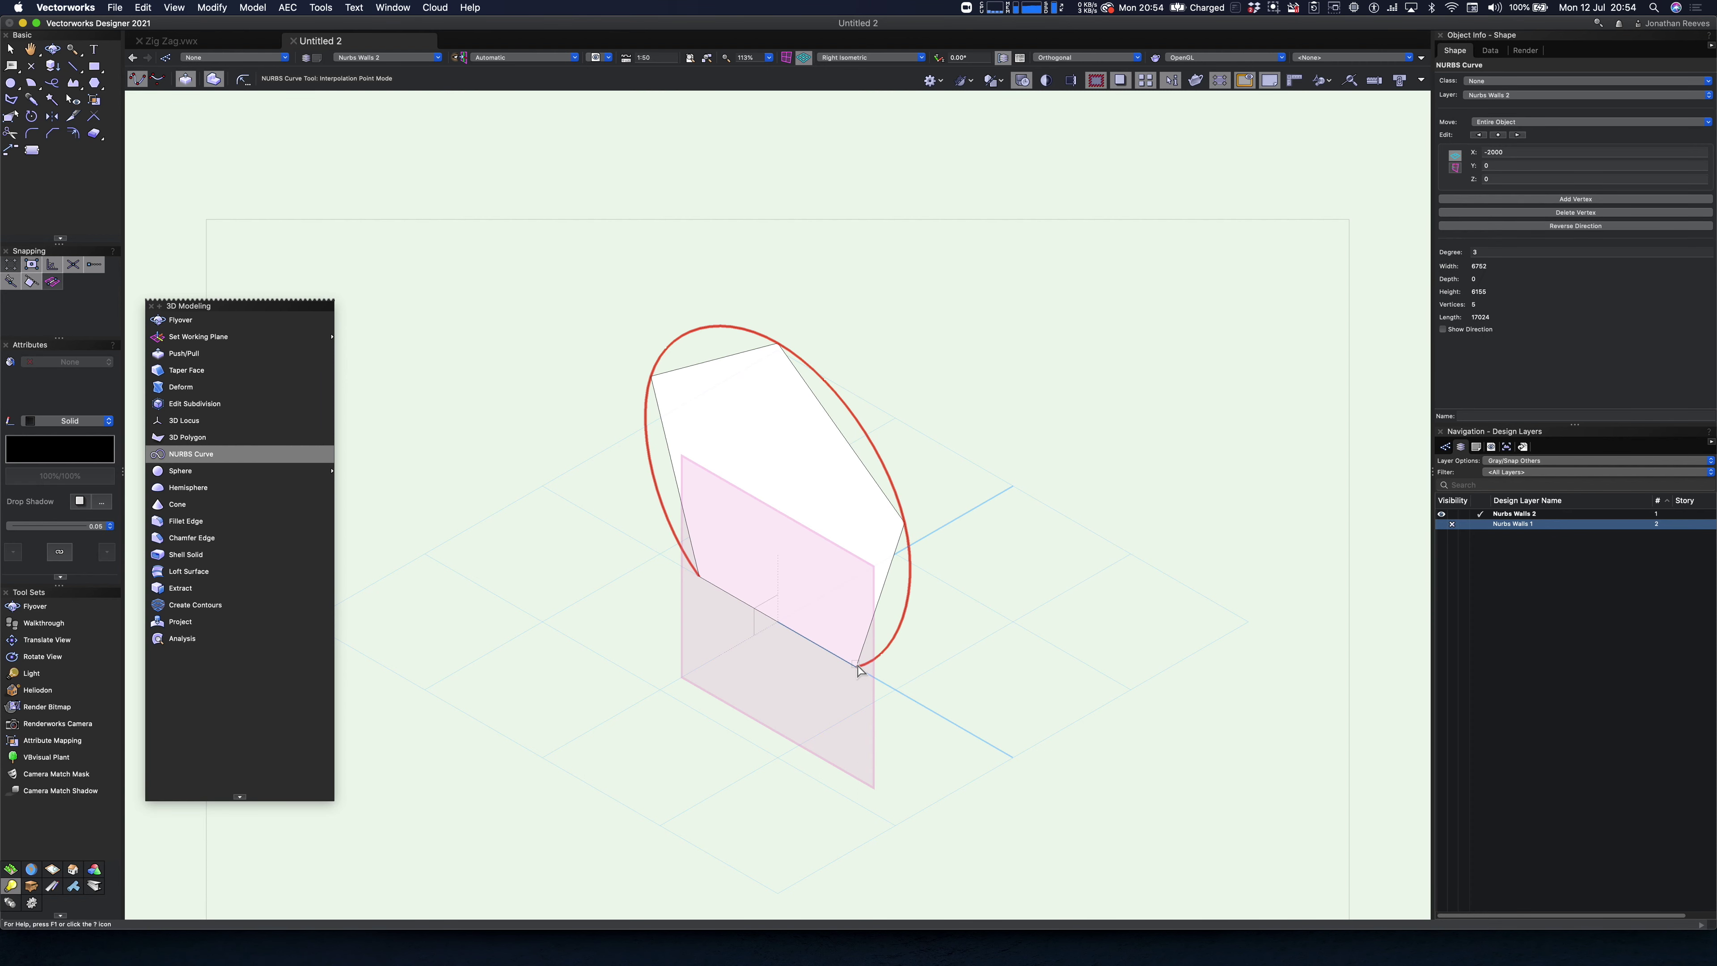
- In Front view, reshape the curve's top point downward into a dip
{"action": "key", "text": "super+2"}
{"action": "key", "text": "x"}
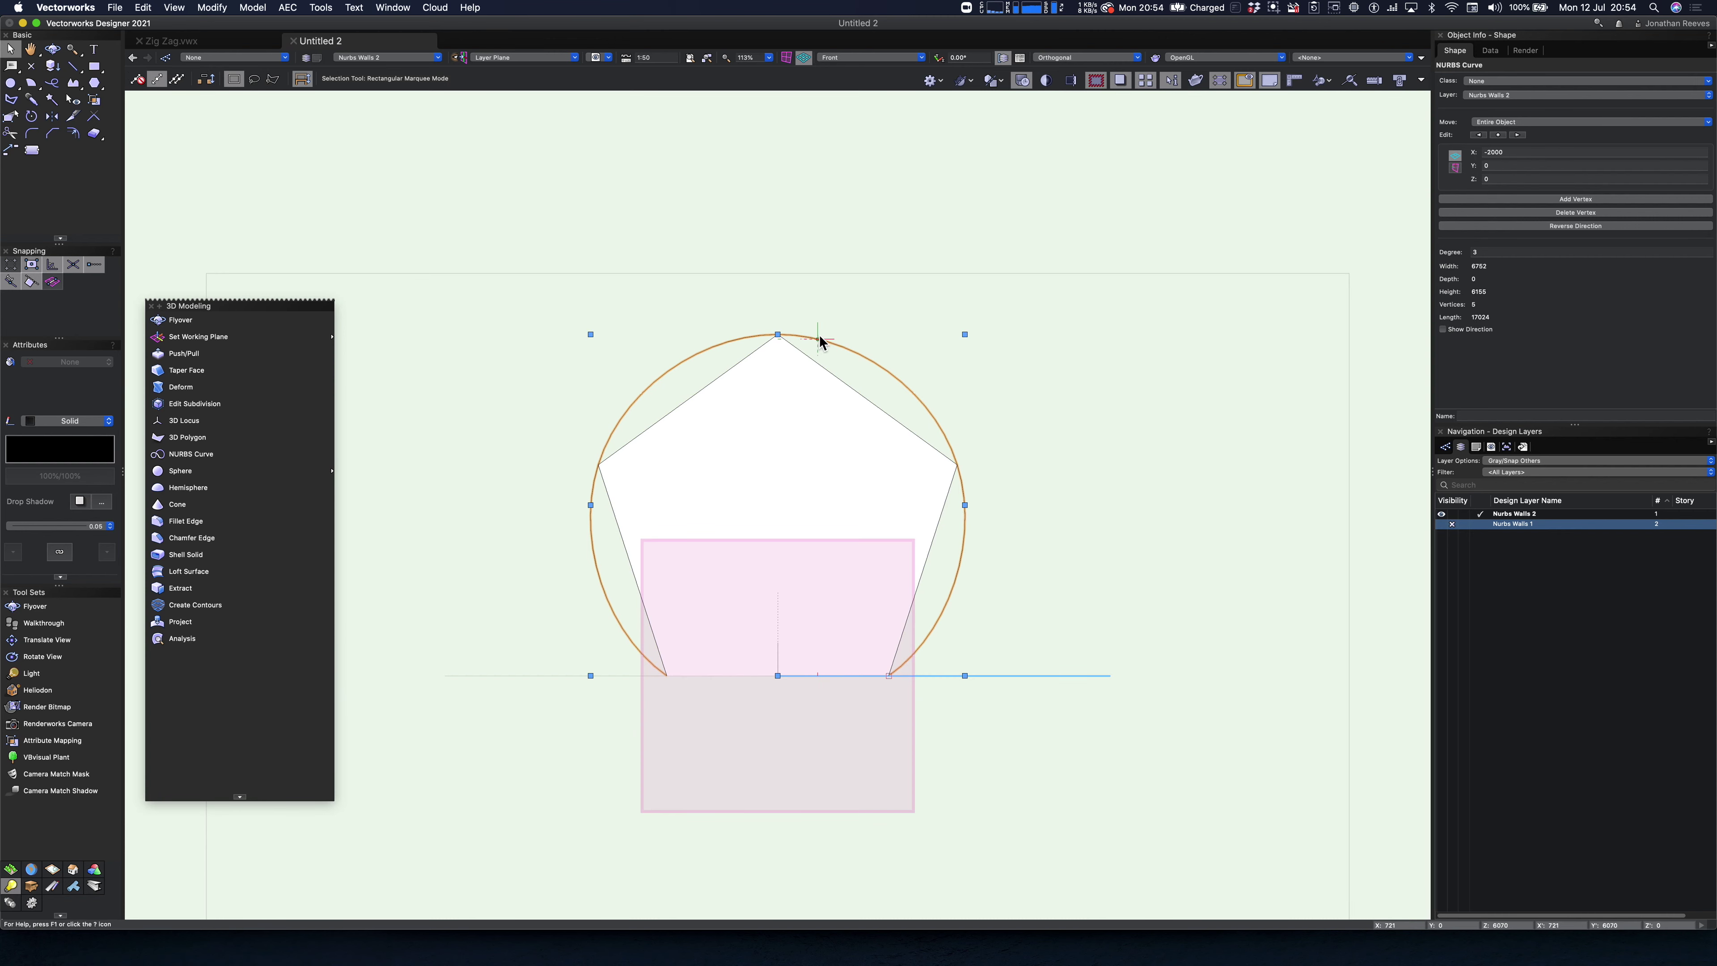
{"action": "double_click", "coordinate": [778, 335]}
{"action": "left_click_drag", "start_coordinate": [777, 334], "coordinate": [783, 505]}
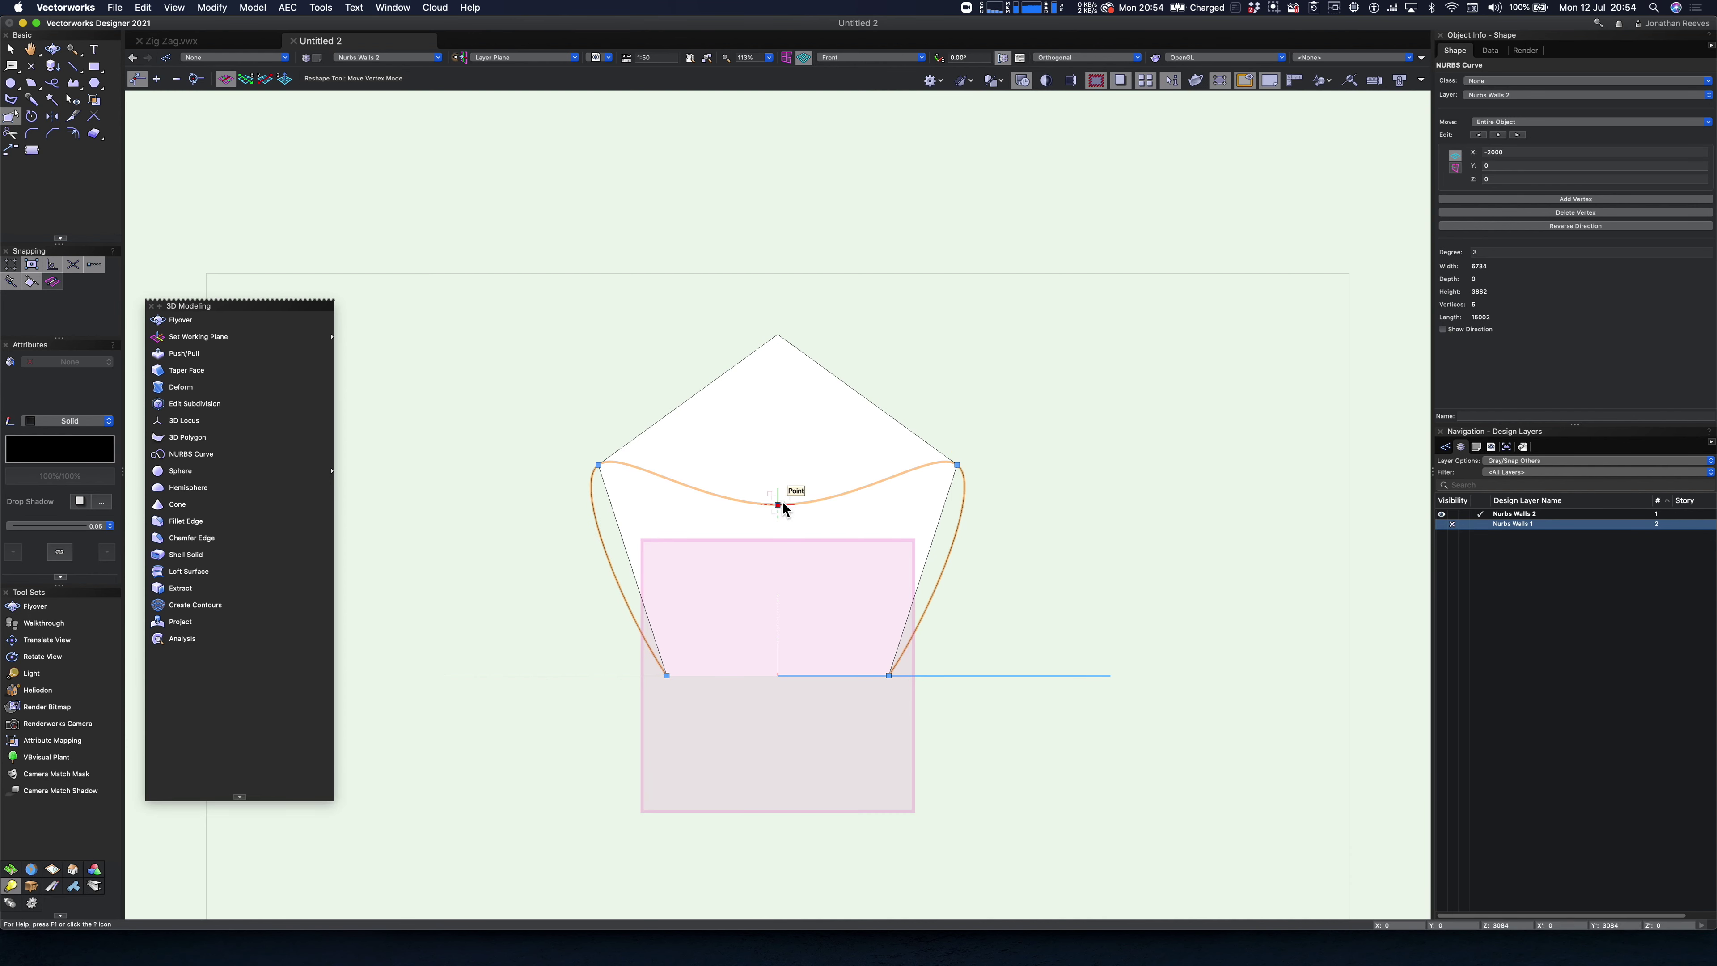
{"action": "key", "text": "x"}
{"action": "key", "text": "x"}
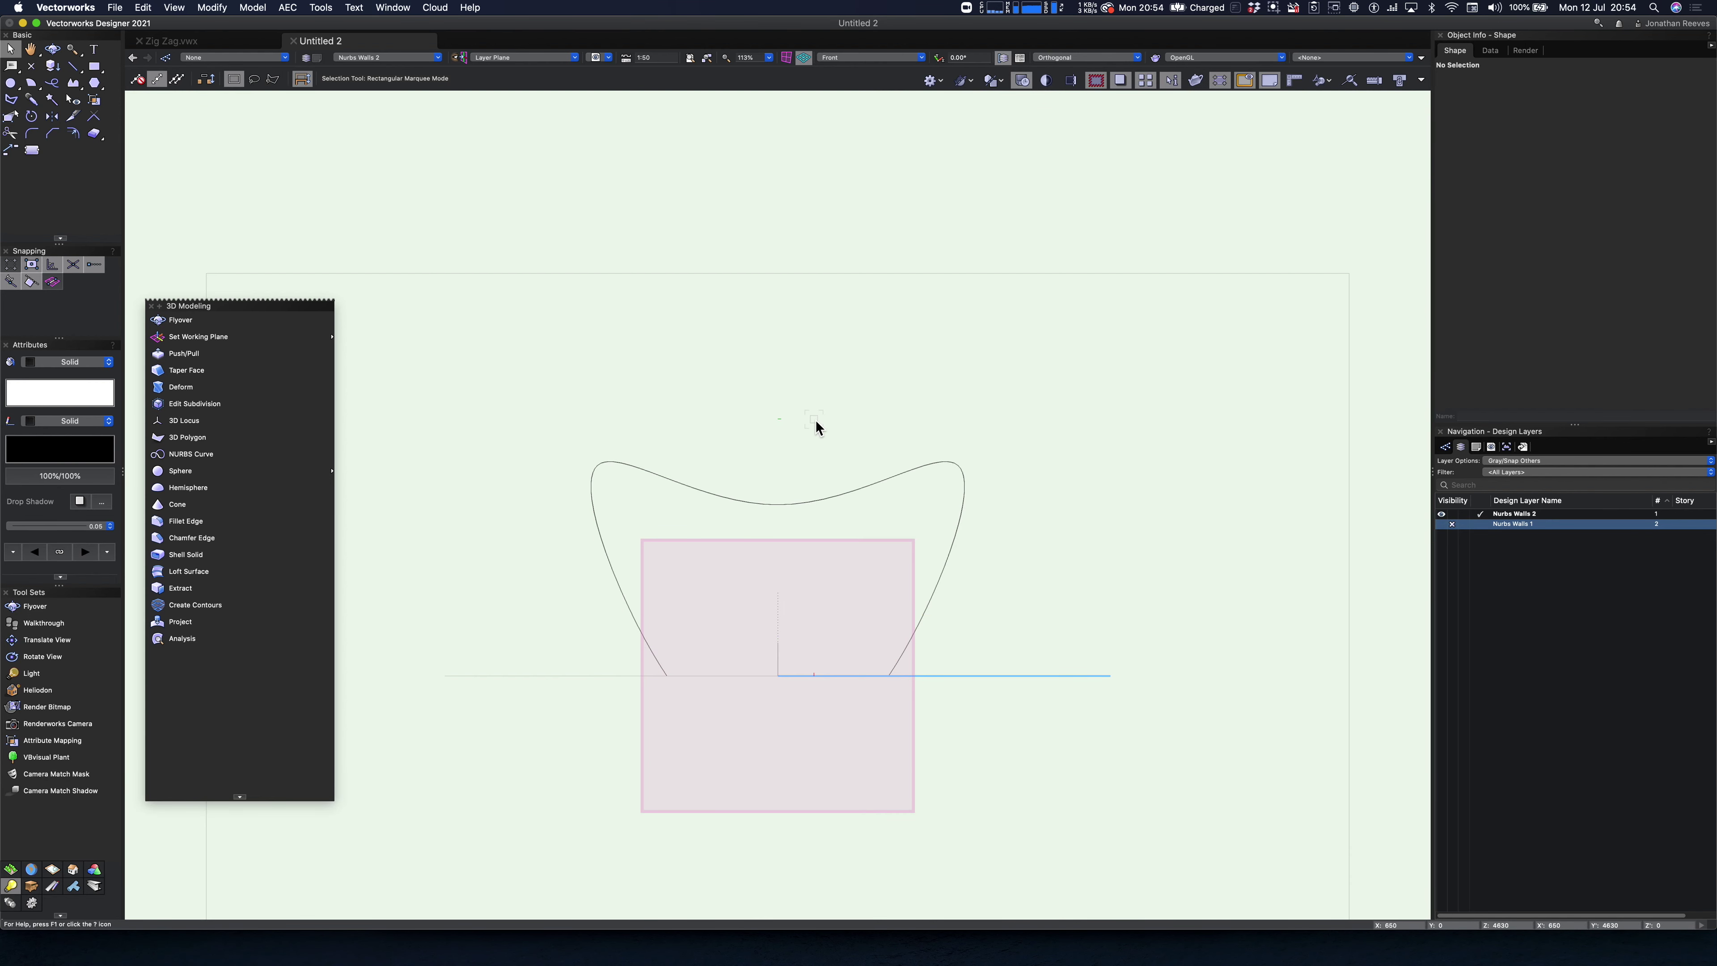
- Return to Top/Plan view with the dipped curve selected
{"action": "key", "text": "F5"}
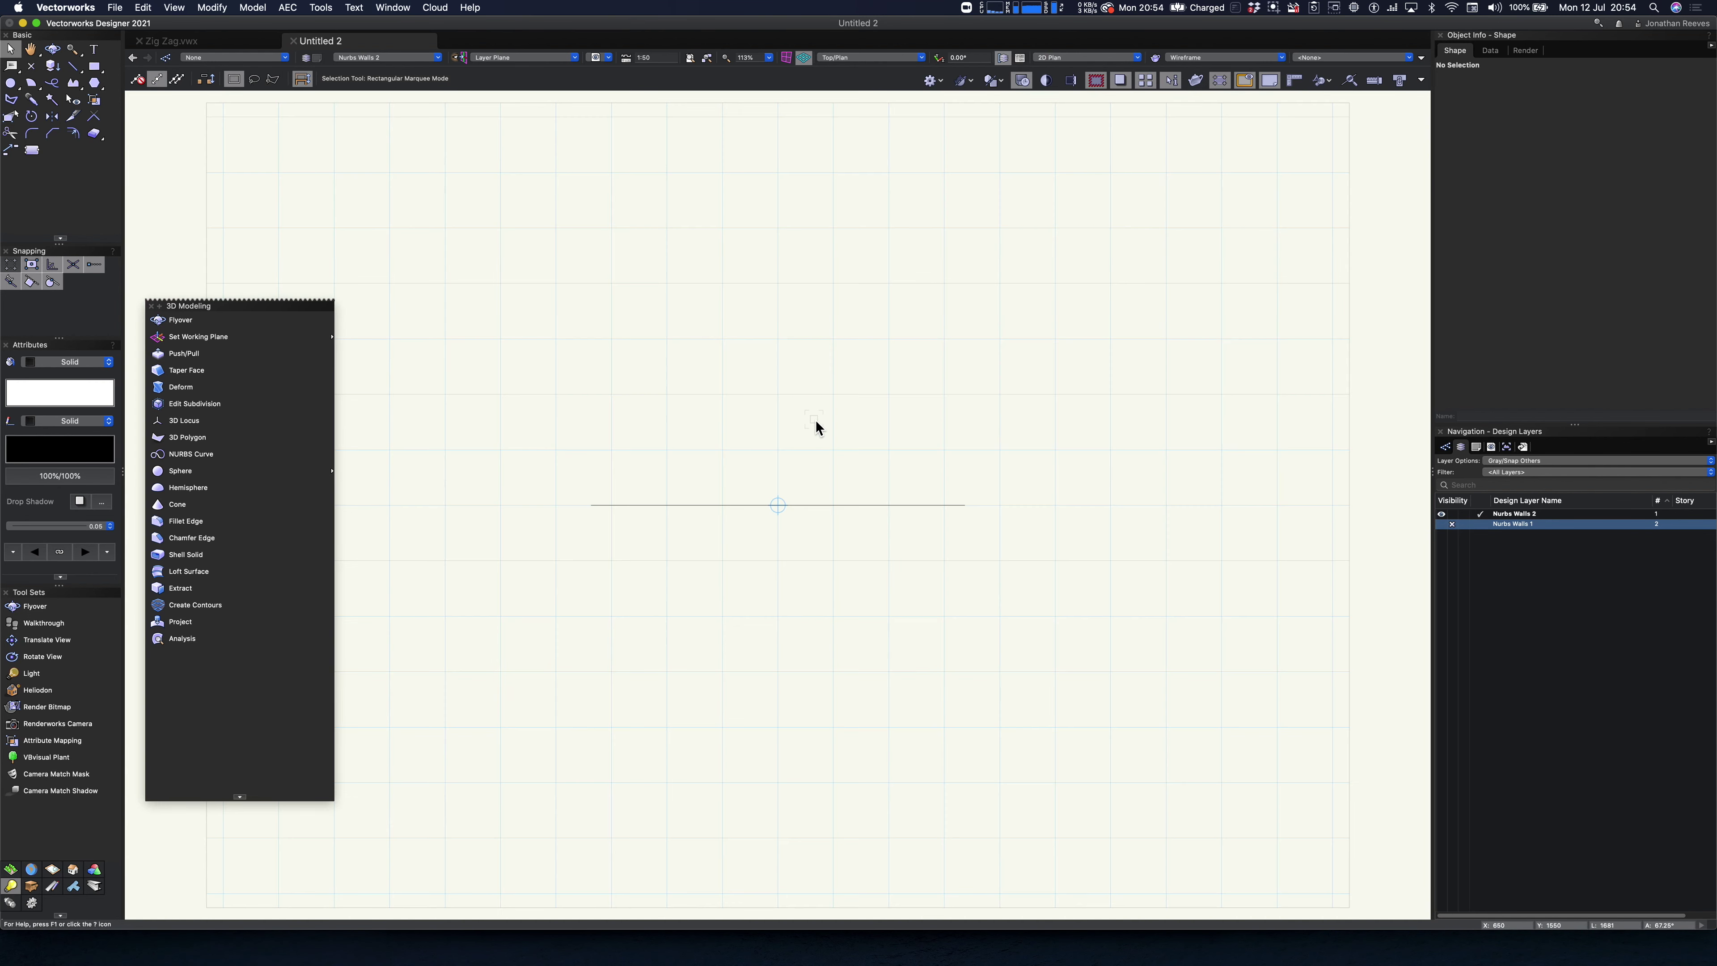
{"action": "left_click", "coordinate": [809, 508]}
{"action": "scroll", "coordinate": [808, 506], "scroll_direction": "down", "scroll_amount": 3}
{"action": "key", "text": "6"}
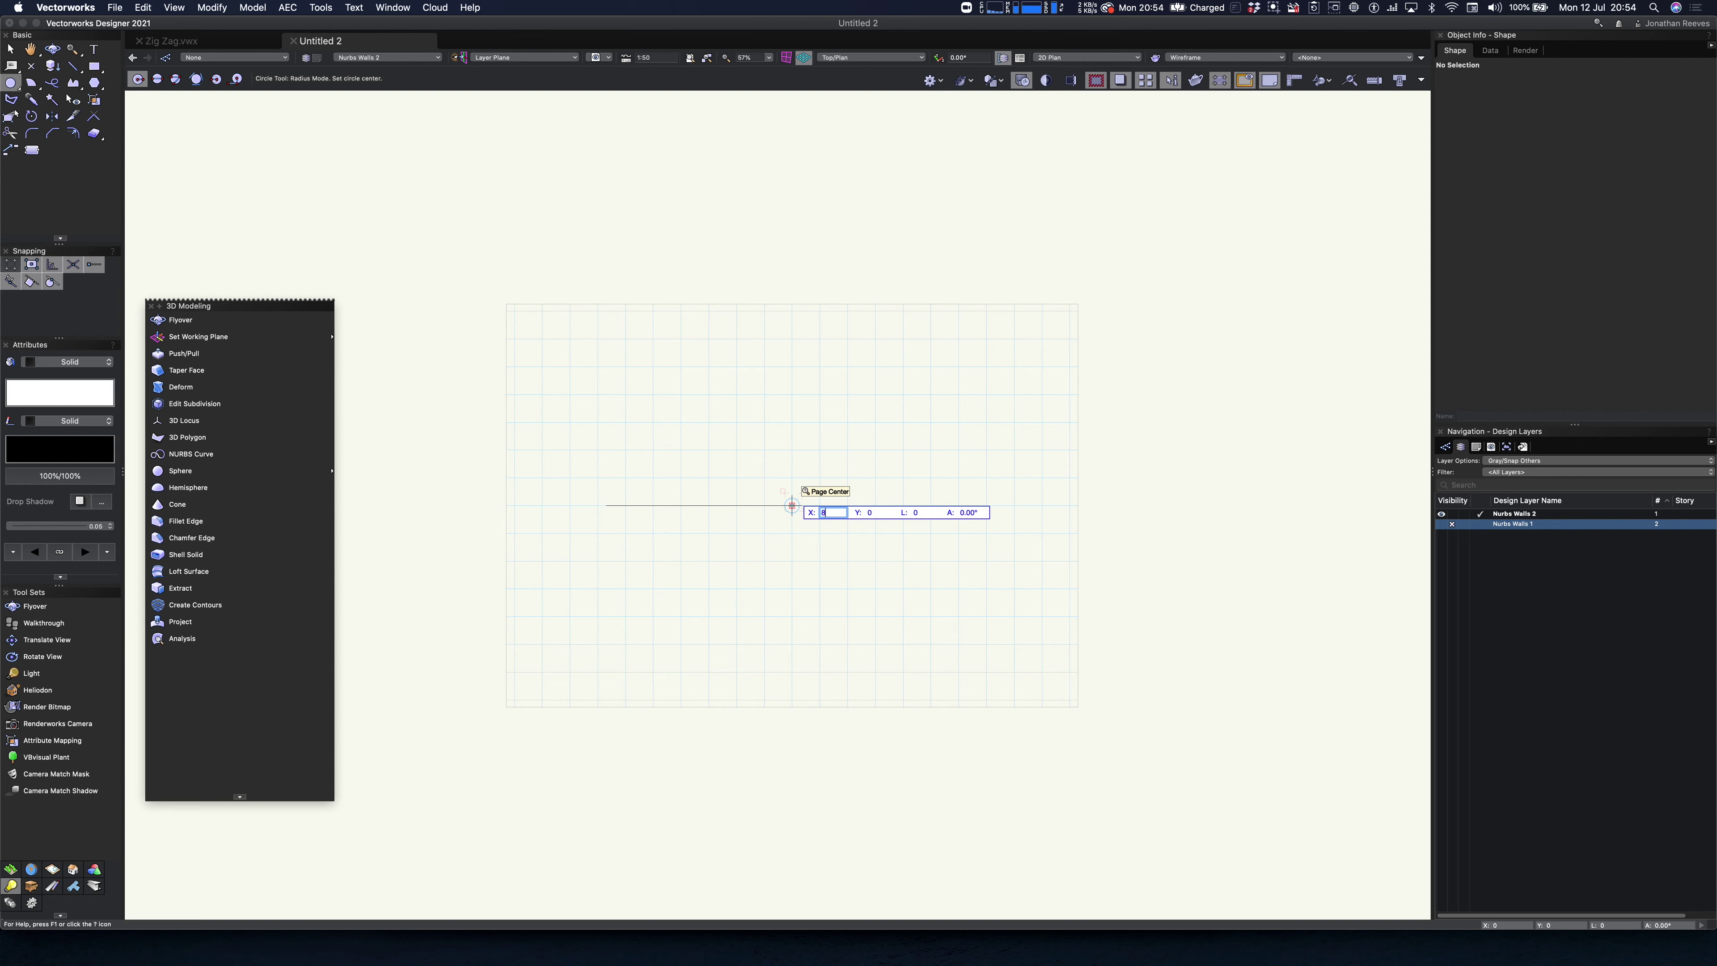
- Draw a radius-8000 circle centred at X 8000, its edge touching the origin
{"action": "key", "text": "Tab"}
{"action": "left_click", "coordinate": [1014, 506]}
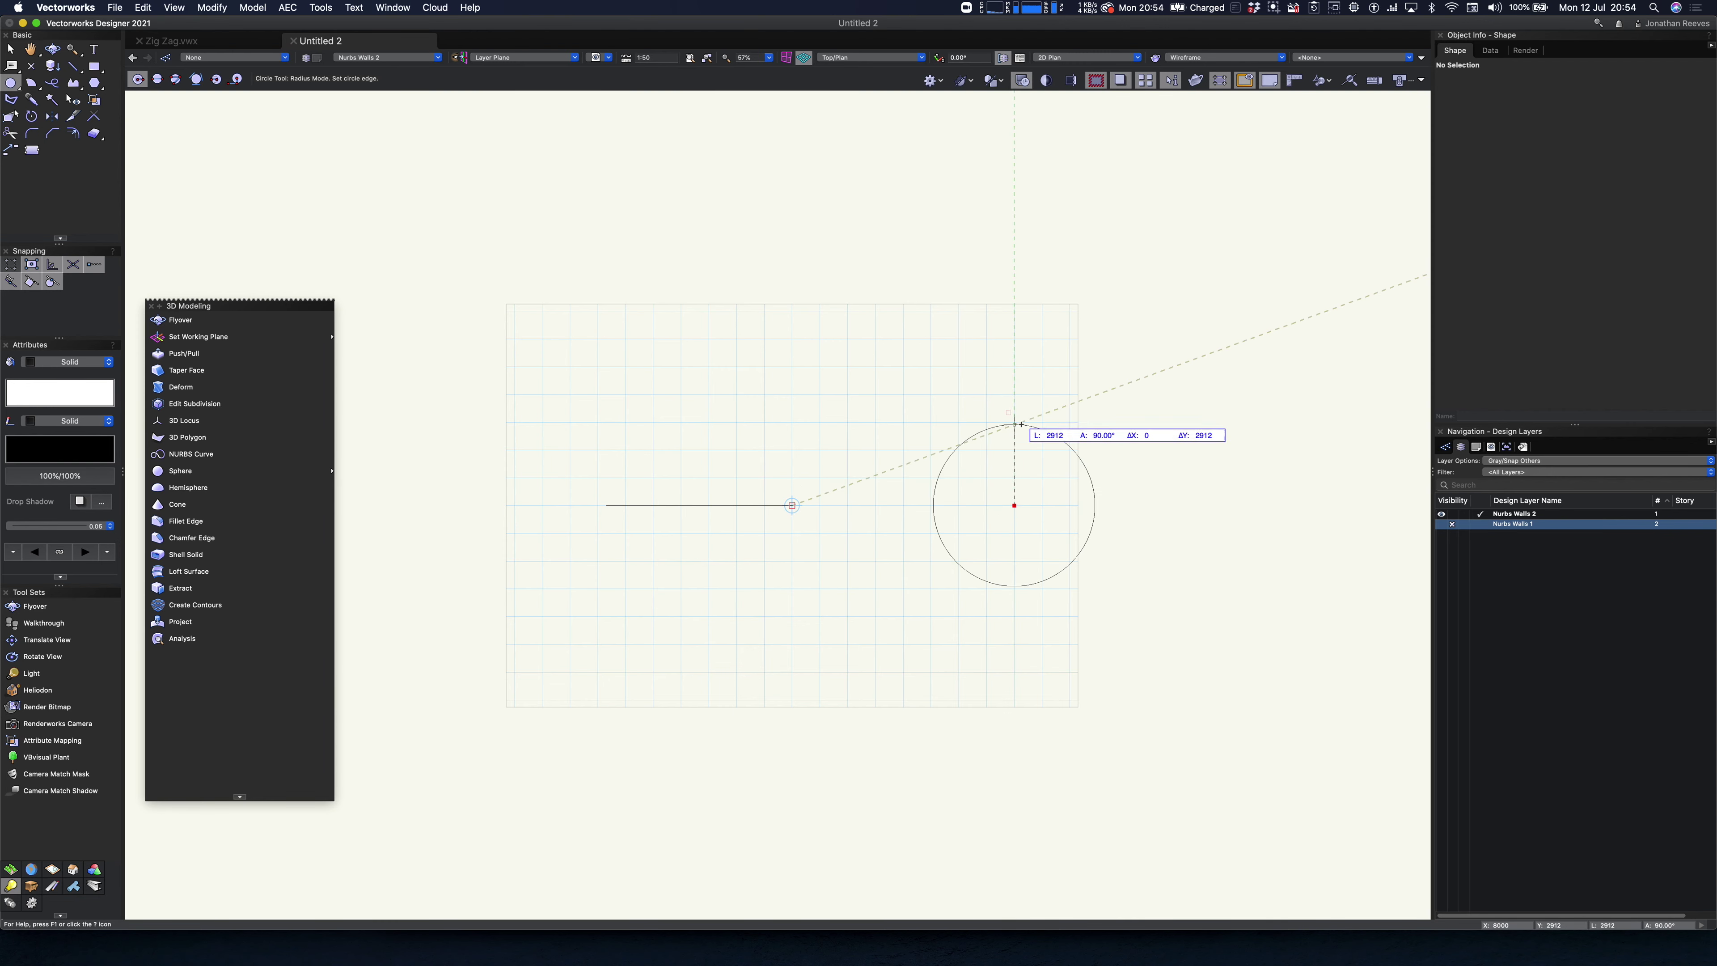
{"action": "left_click", "coordinate": [792, 505]}
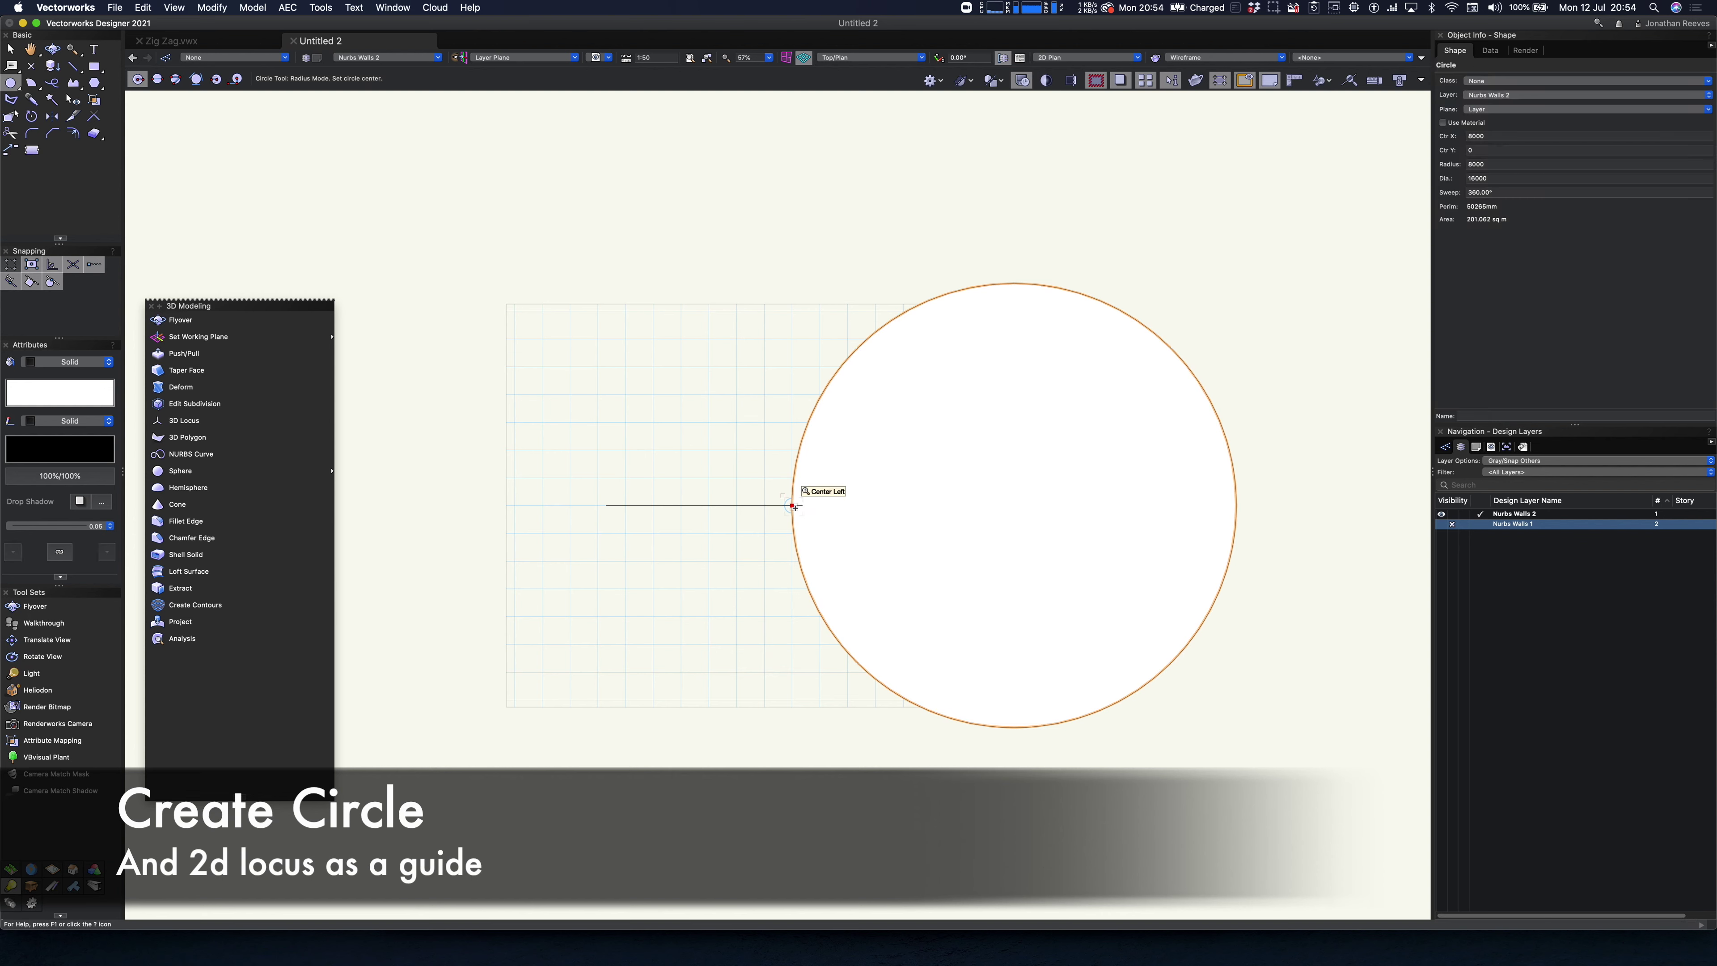
- Mark the circle centre with a 2D locus and select the curve profile
{"action": "left_click", "coordinate": [31, 66]}
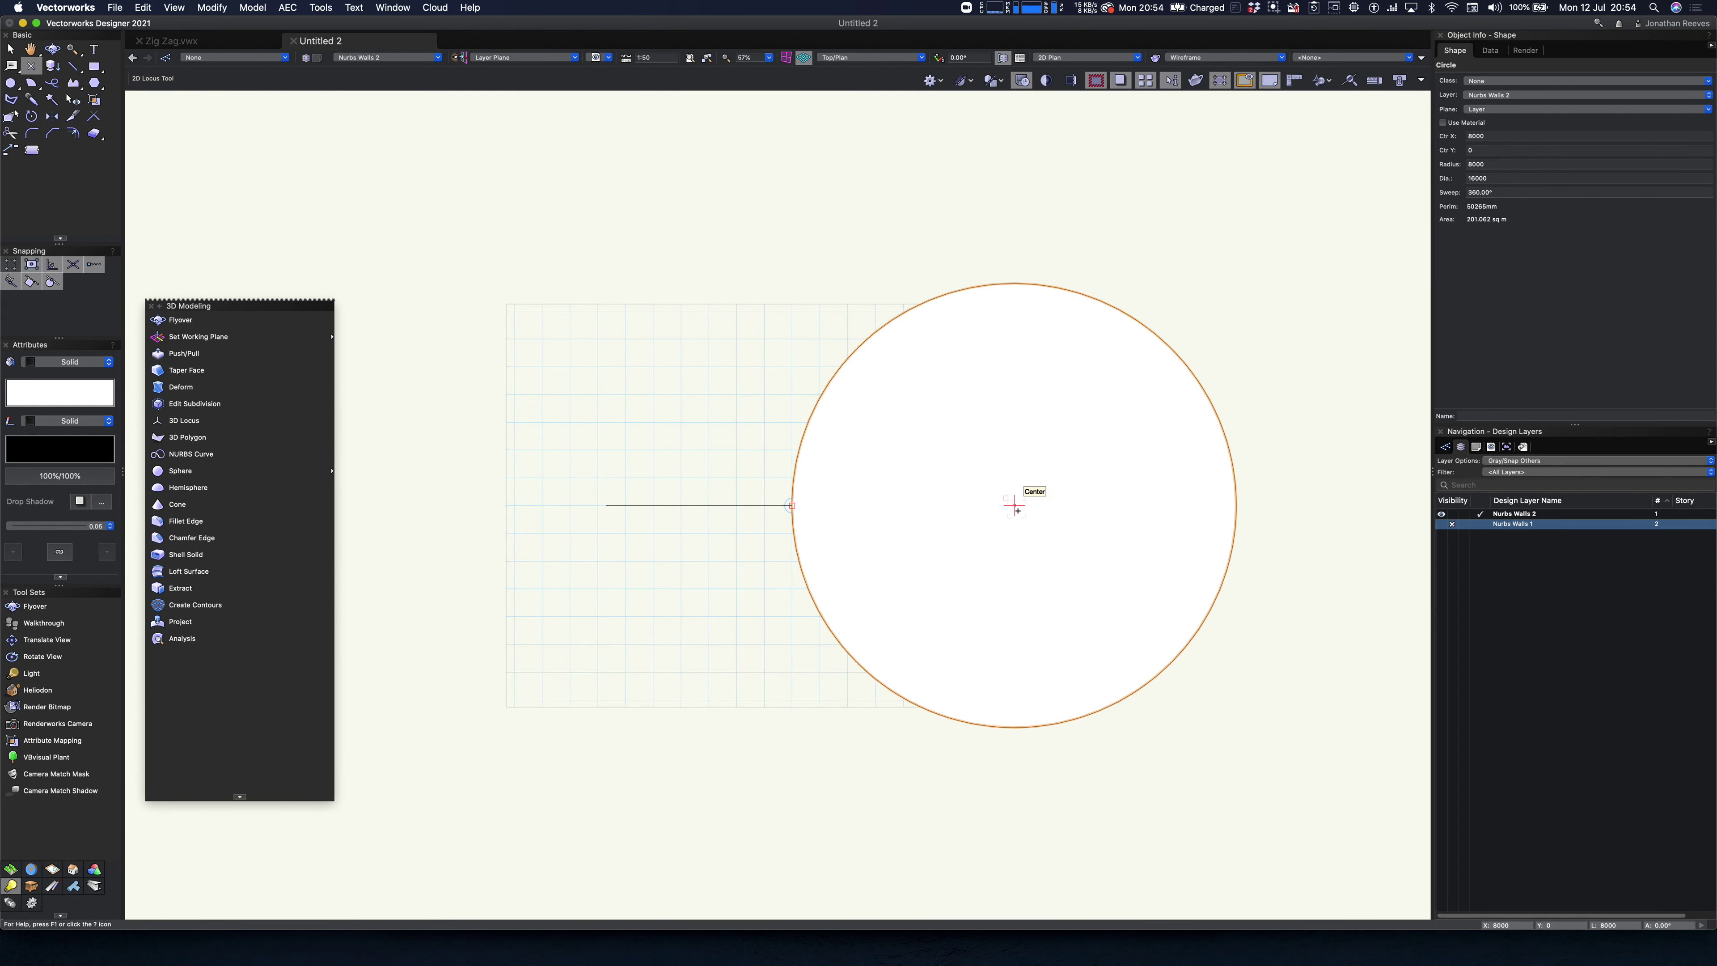
{"action": "left_click", "coordinate": [1014, 505]}
{"action": "key", "text": "x"}
{"action": "left_click", "coordinate": [762, 506]}
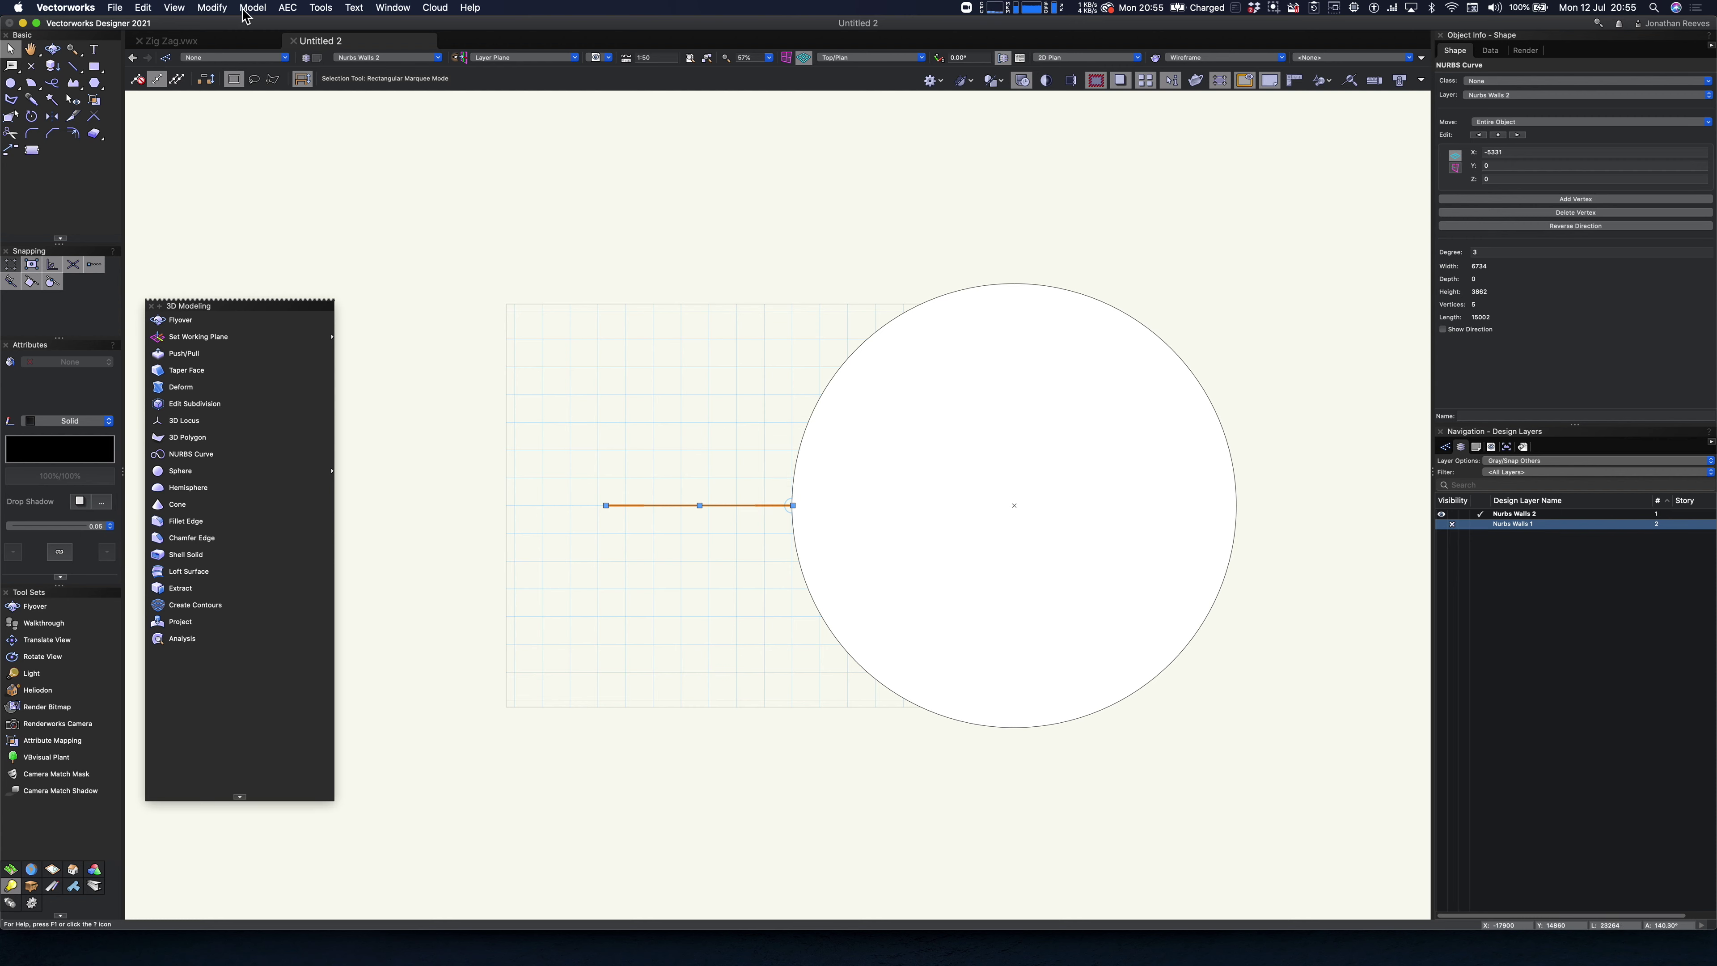
- Rotate-duplicate the curve around the circle centre in successive 15° steps
{"action": "left_click", "coordinate": [208, 8]}
{"action": "left_click", "coordinate": [31, 115]}
{"action": "left_click", "coordinate": [157, 78]}
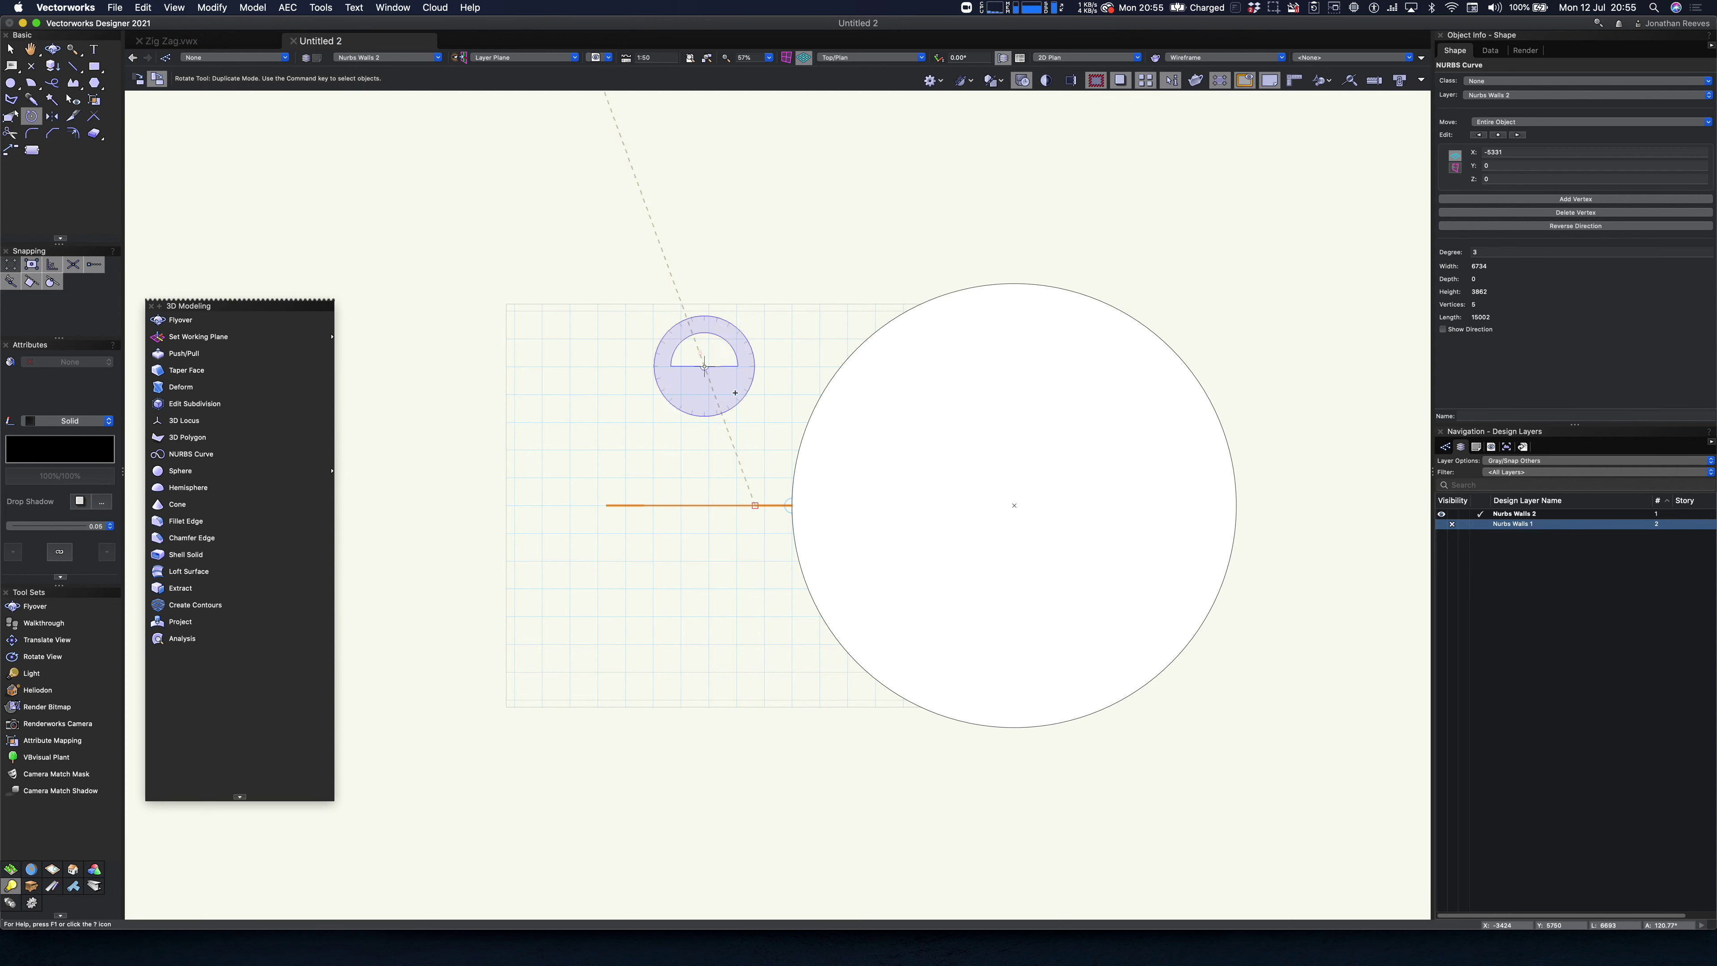
{"action": "left_click", "coordinate": [1014, 506]}
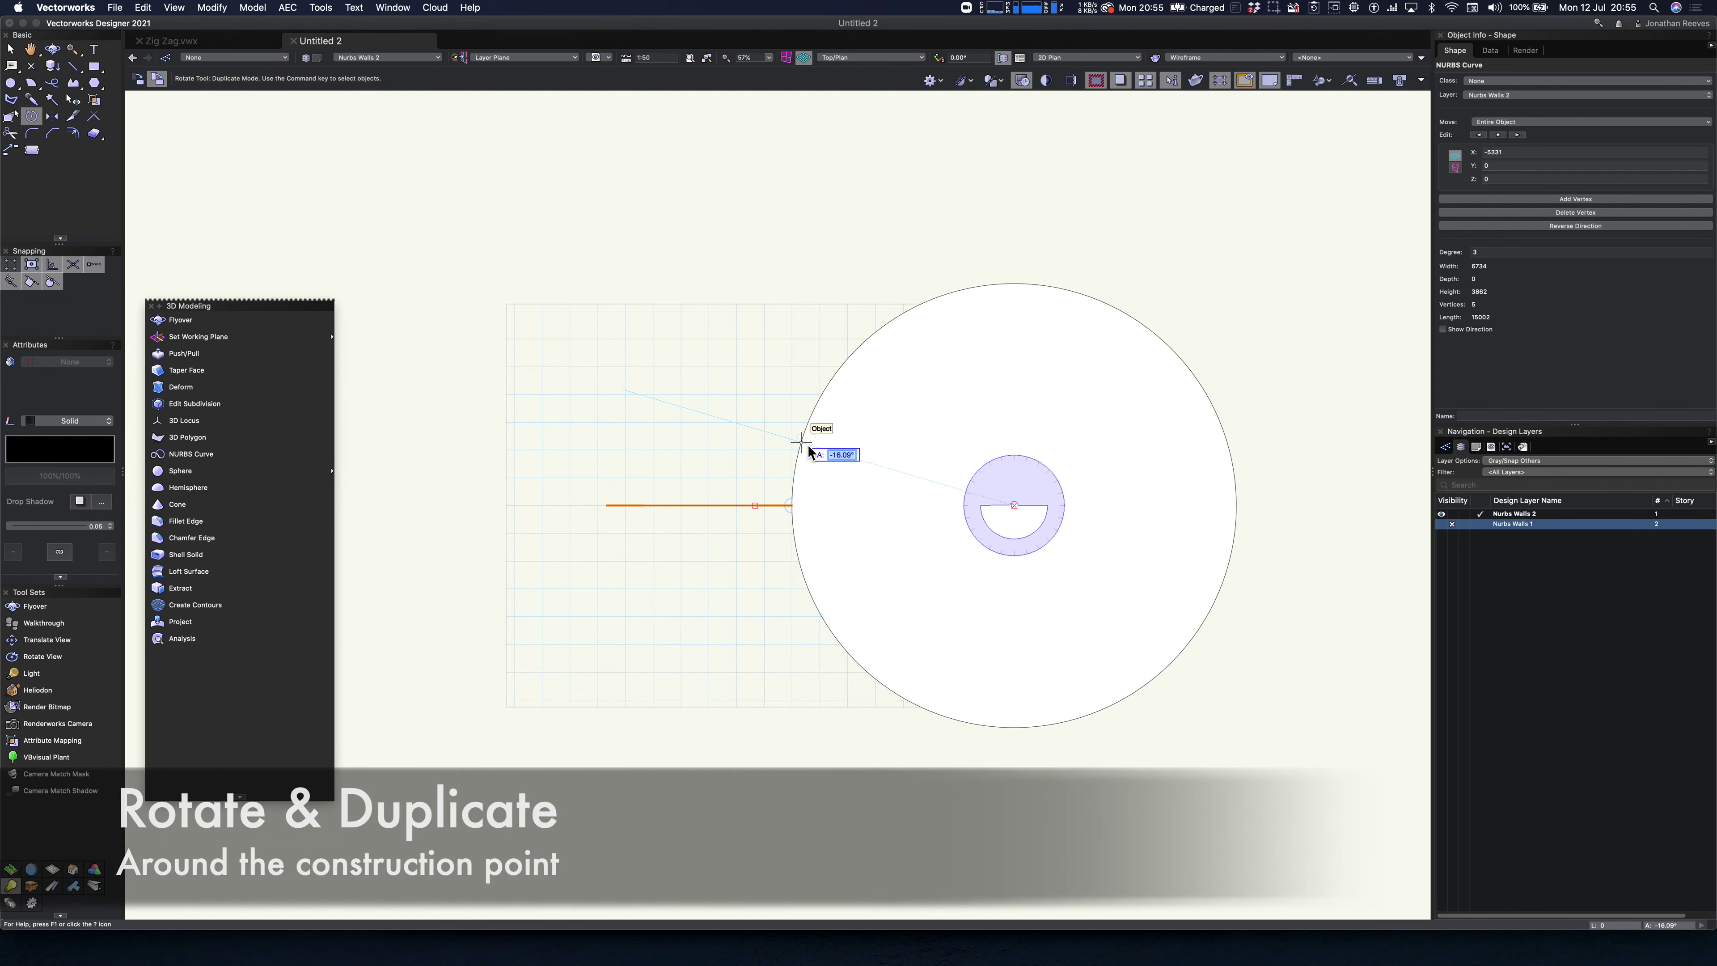
{"action": "key", "text": "BackSpace"}
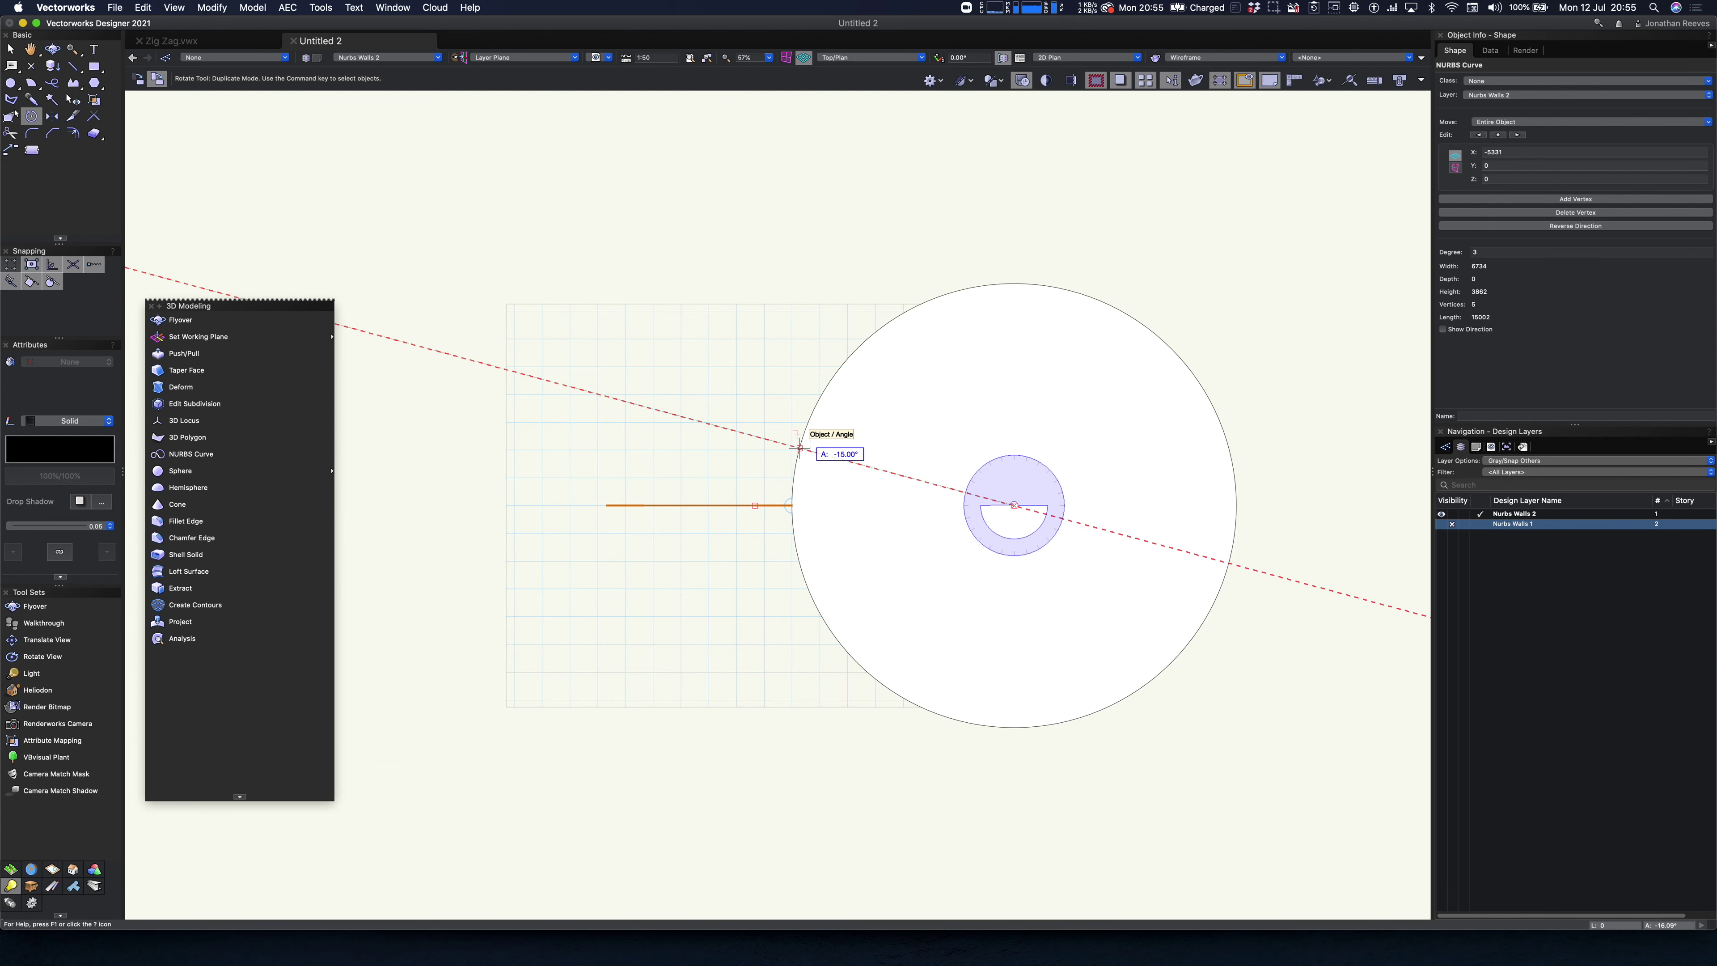
{"action": "left_click", "coordinate": [799, 448]}
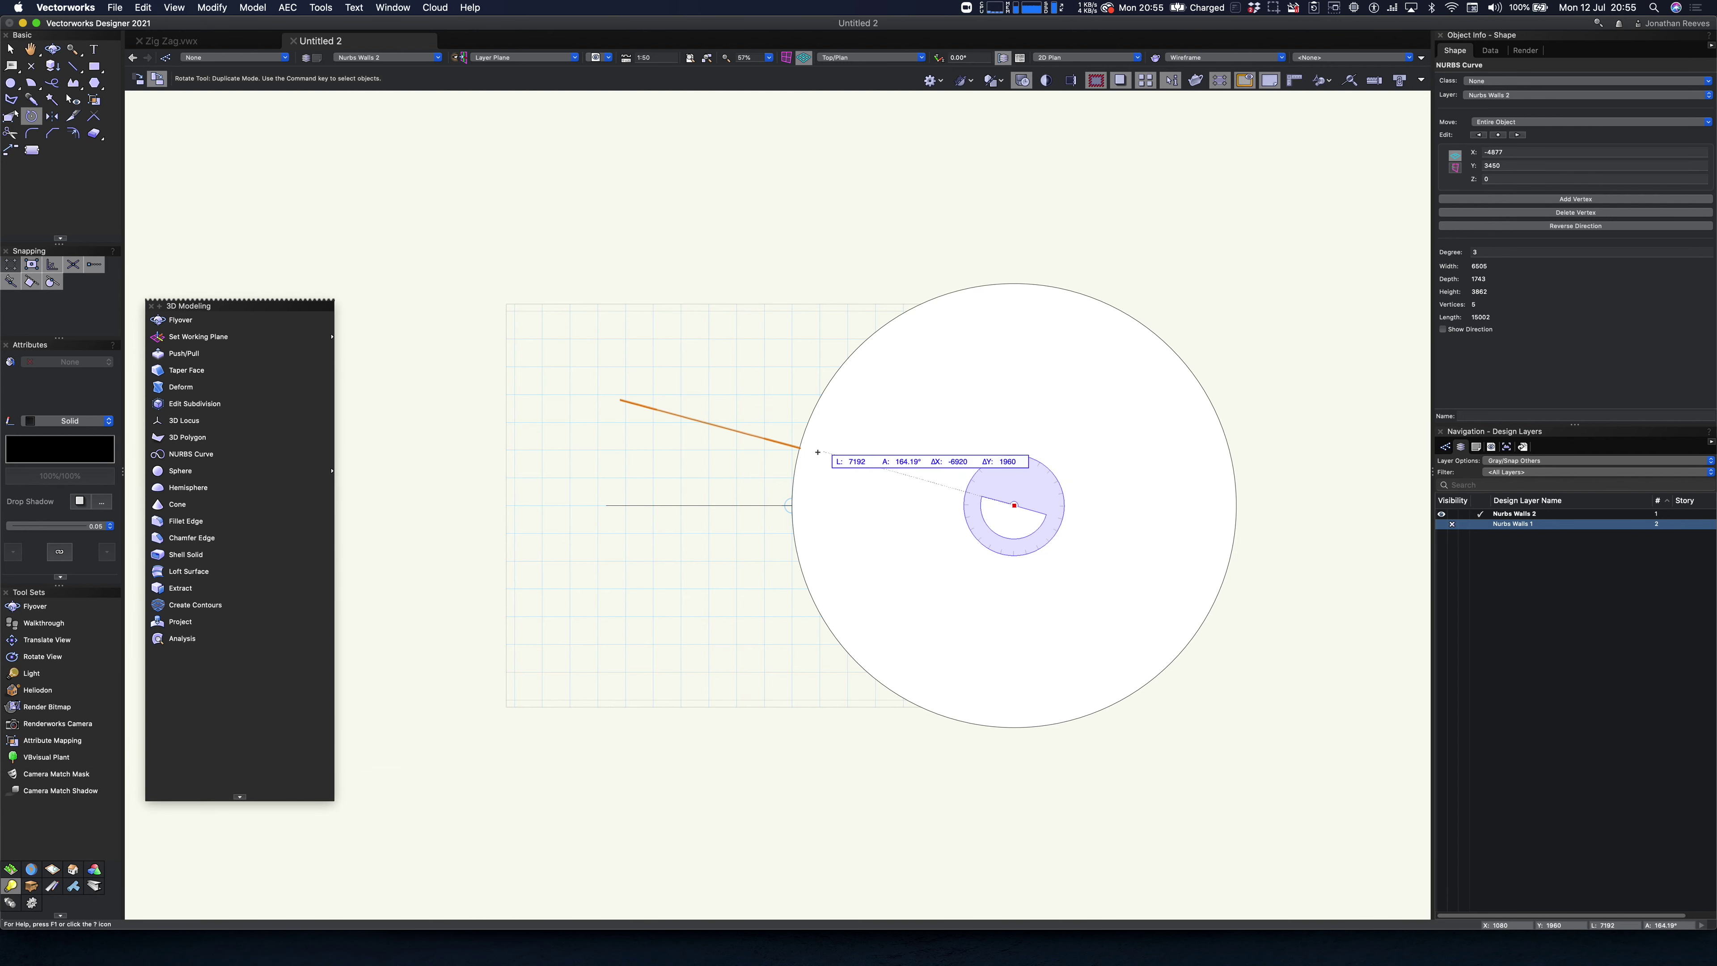
{"action": "left_click", "coordinate": [800, 448]}
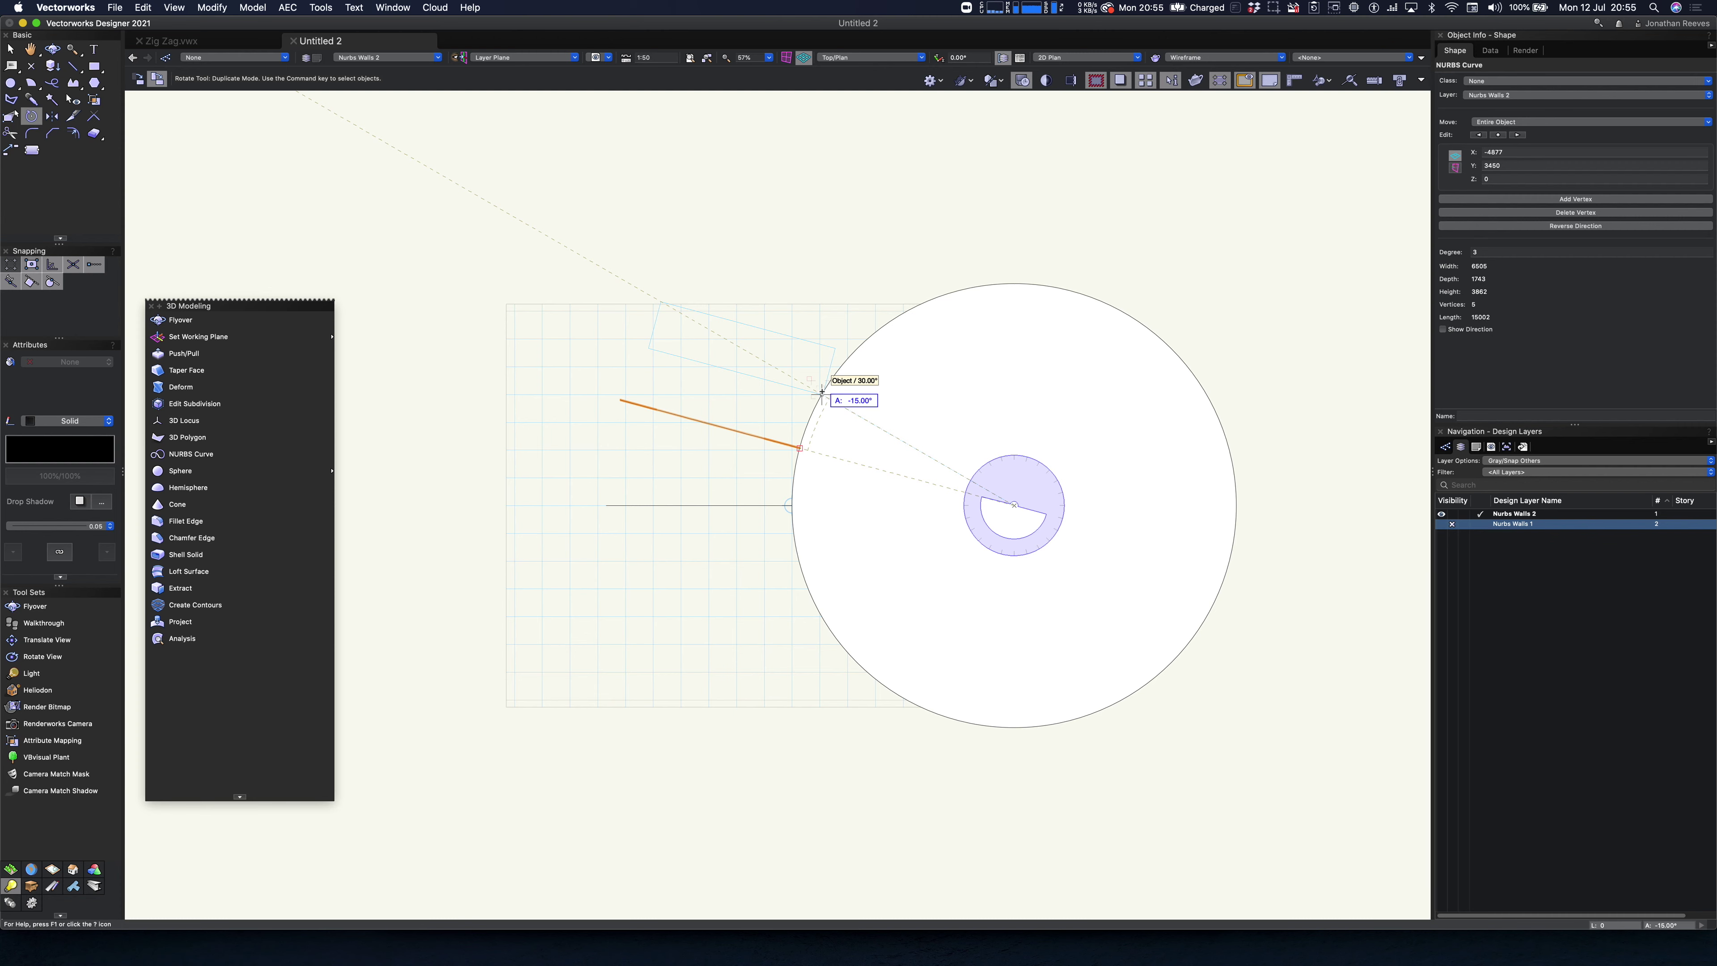
{"action": "left_click", "coordinate": [822, 392]}
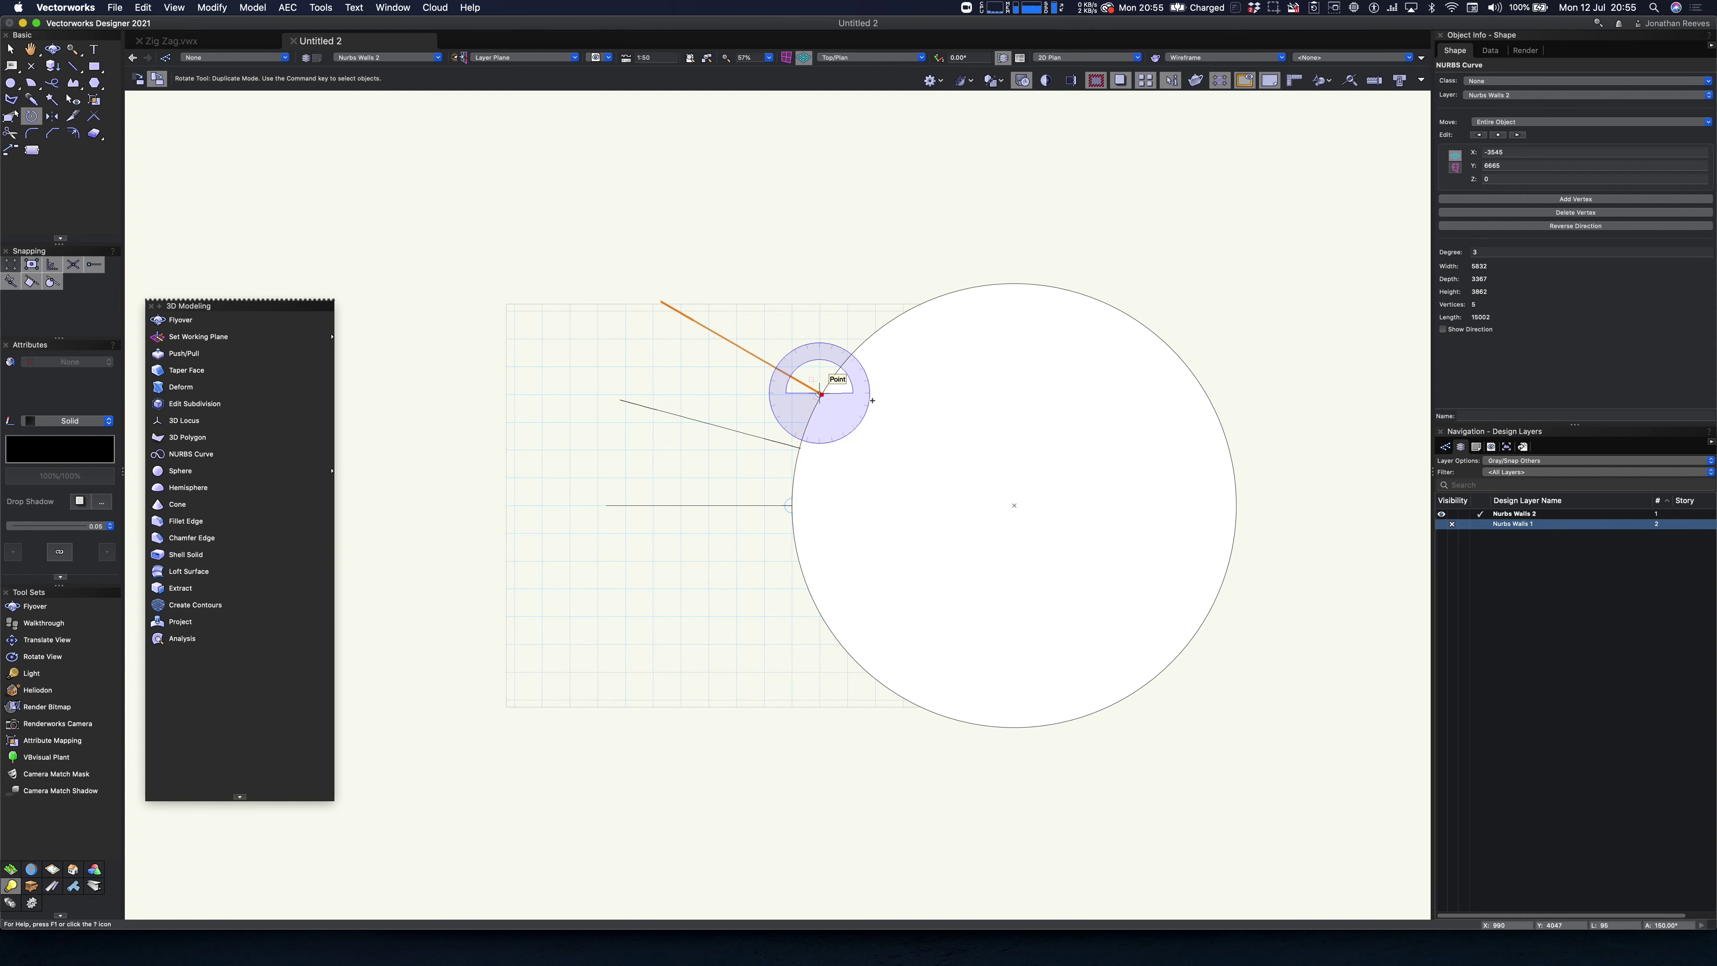
{"action": "left_click", "coordinate": [822, 393]}
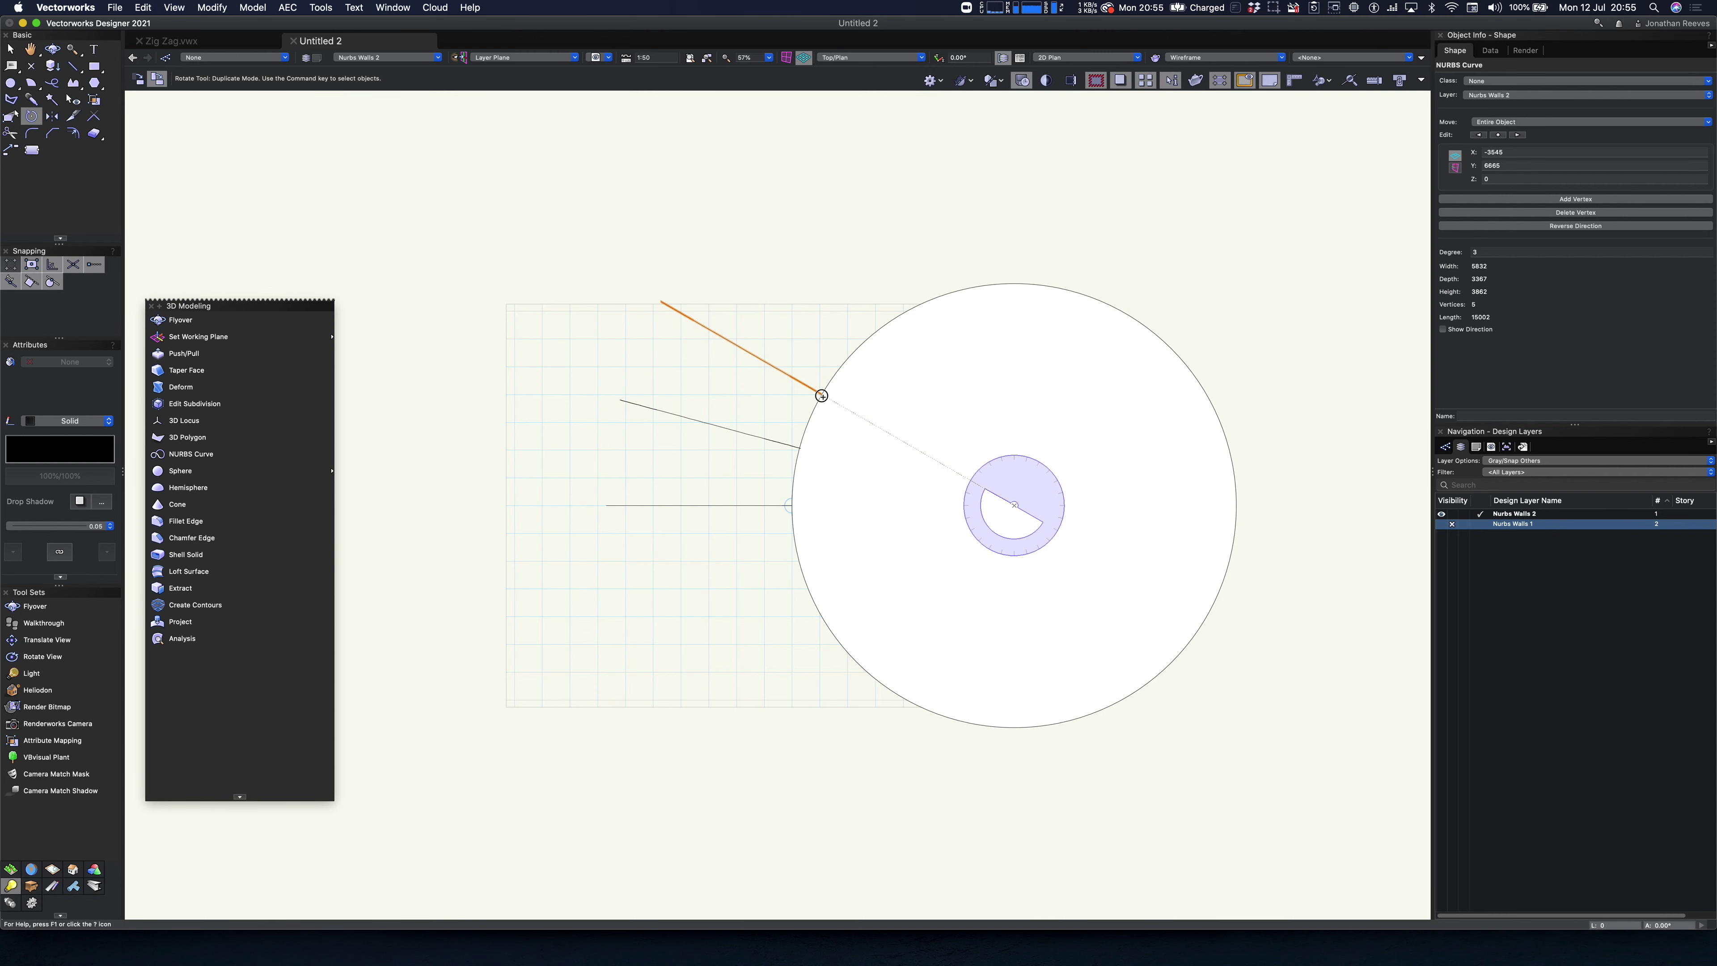
{"action": "left_click", "coordinate": [865, 347]}
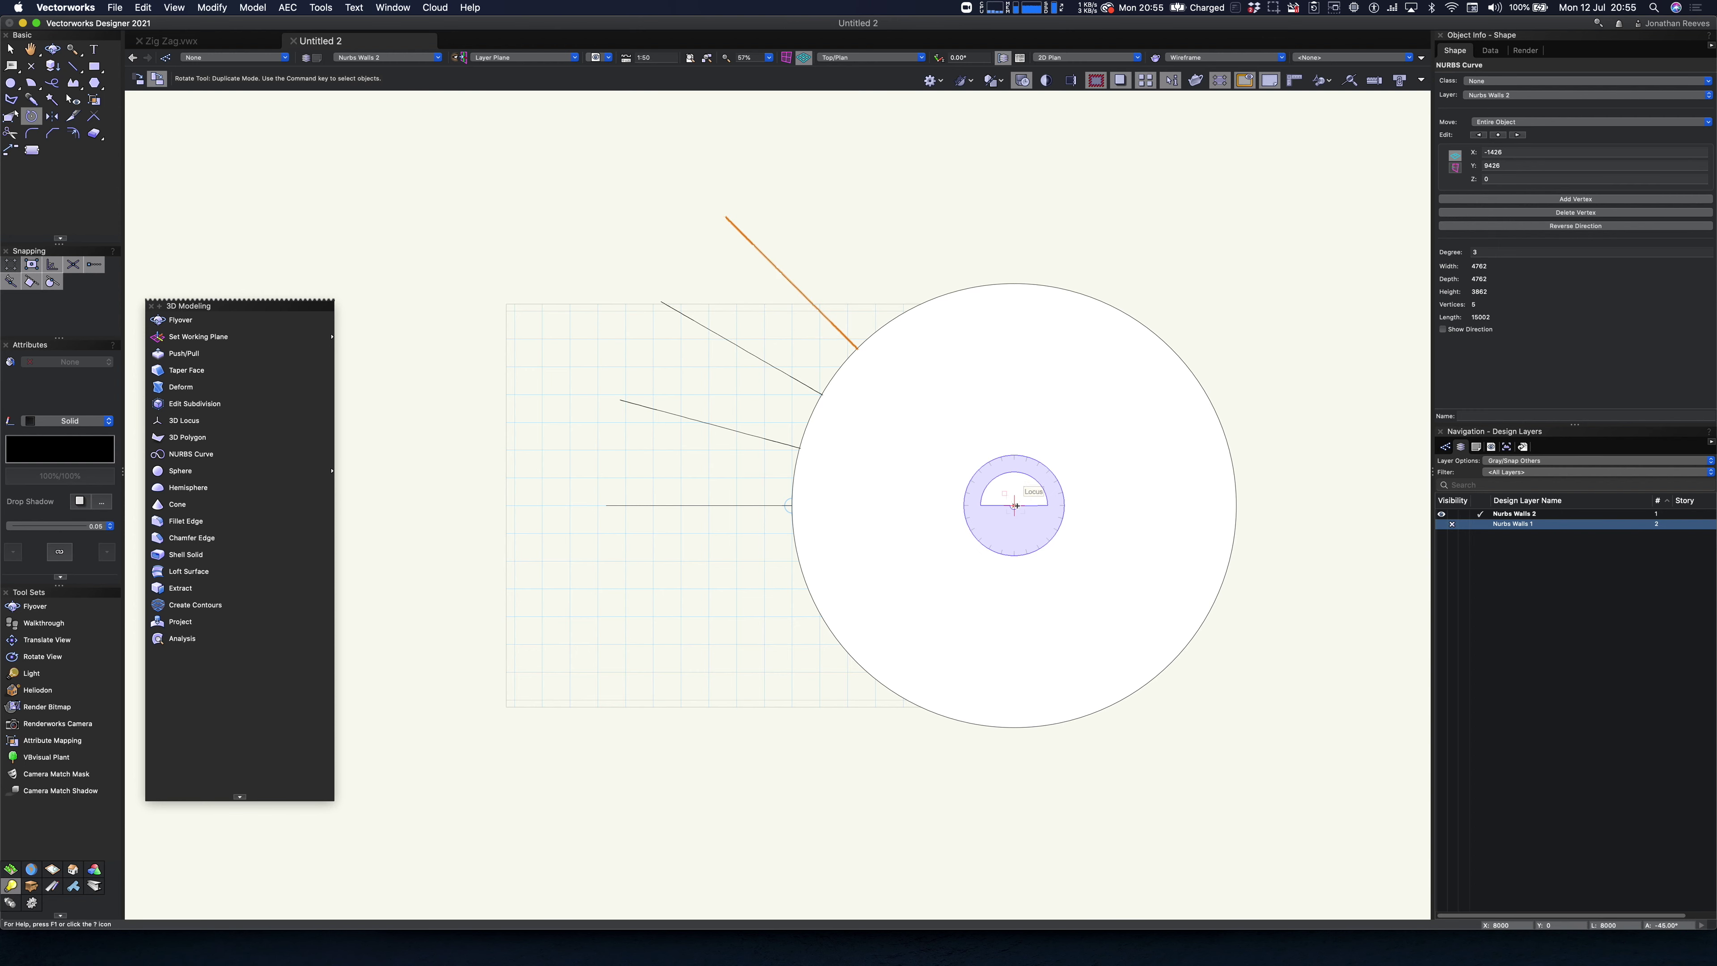
{"action": "left_click", "coordinate": [858, 348]}
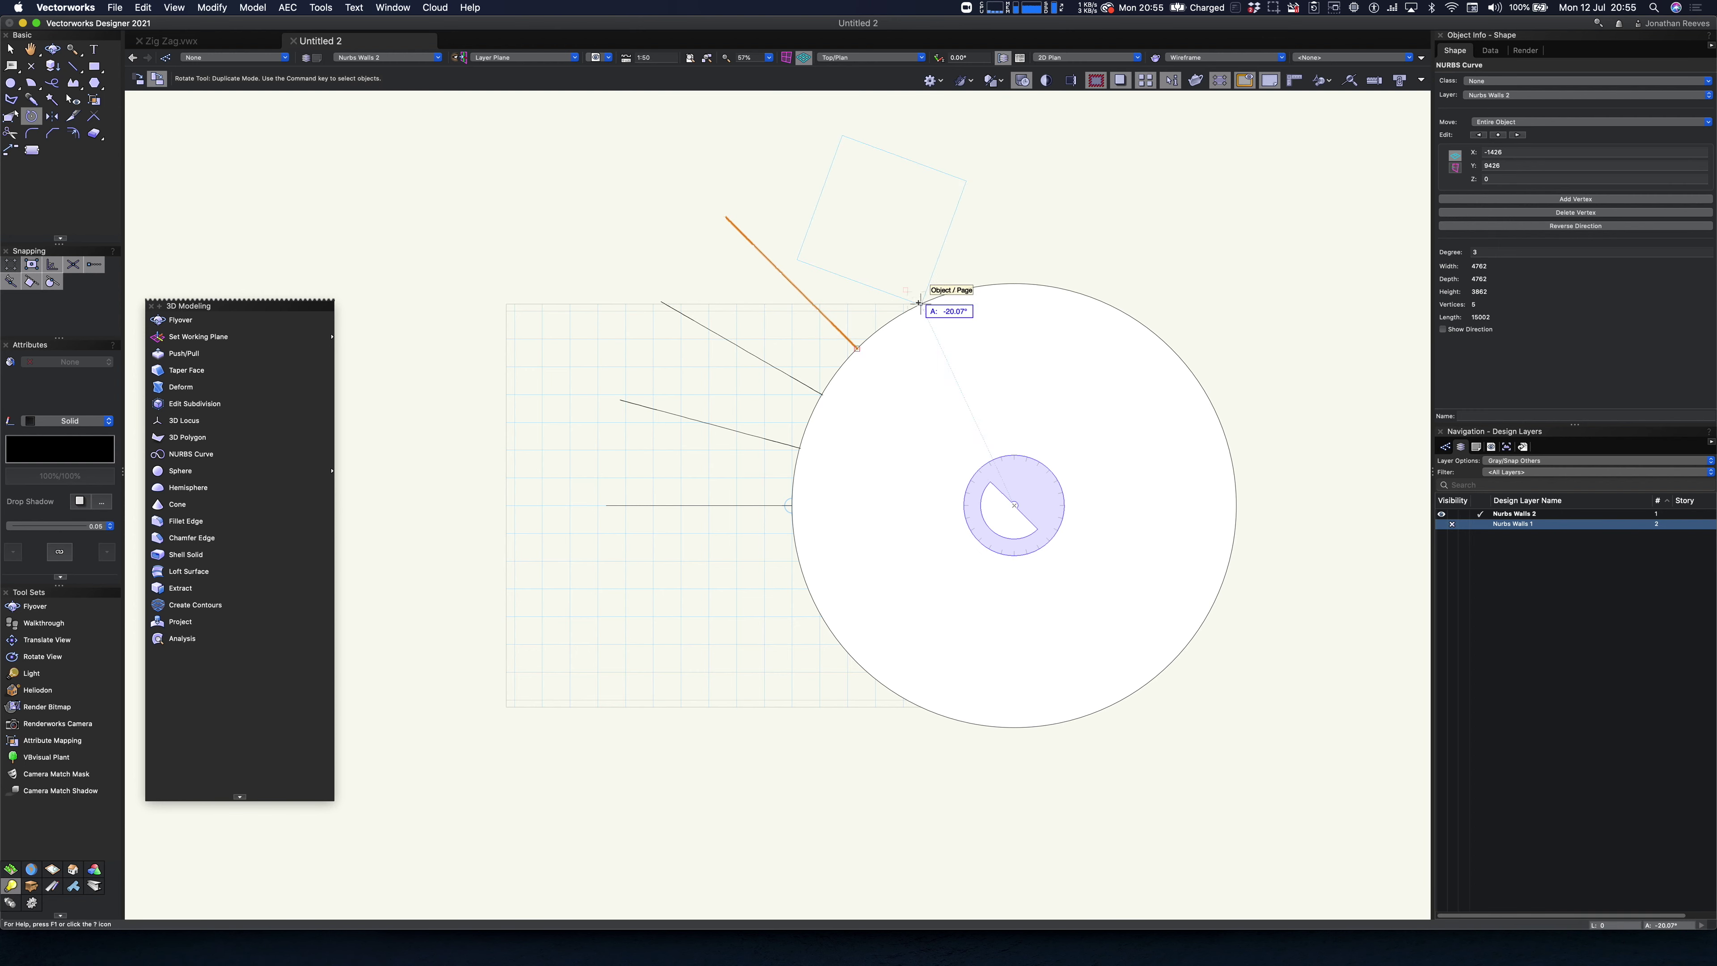
{"action": "left_click", "coordinate": [904, 312]}
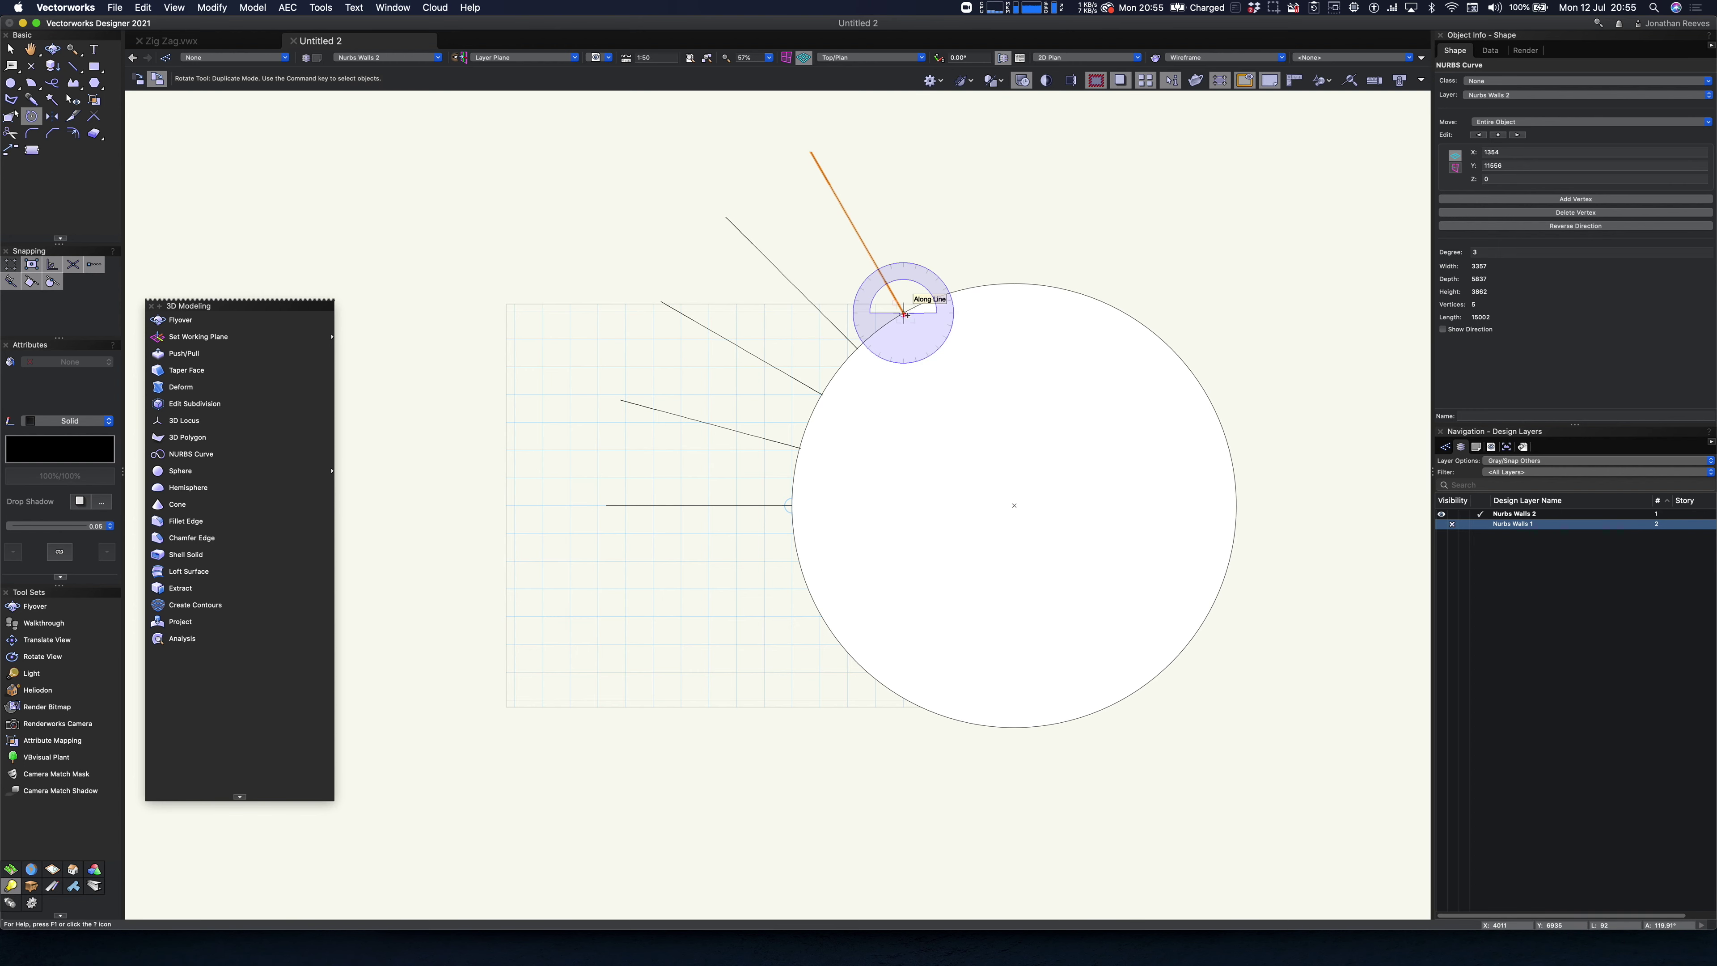
- Undo the misplaced copy and re-place it at the correct 15° step
{"action": "key", "text": "x"}
{"action": "key", "text": "super+z"}
{"action": "left_click", "coordinate": [1014, 506]}
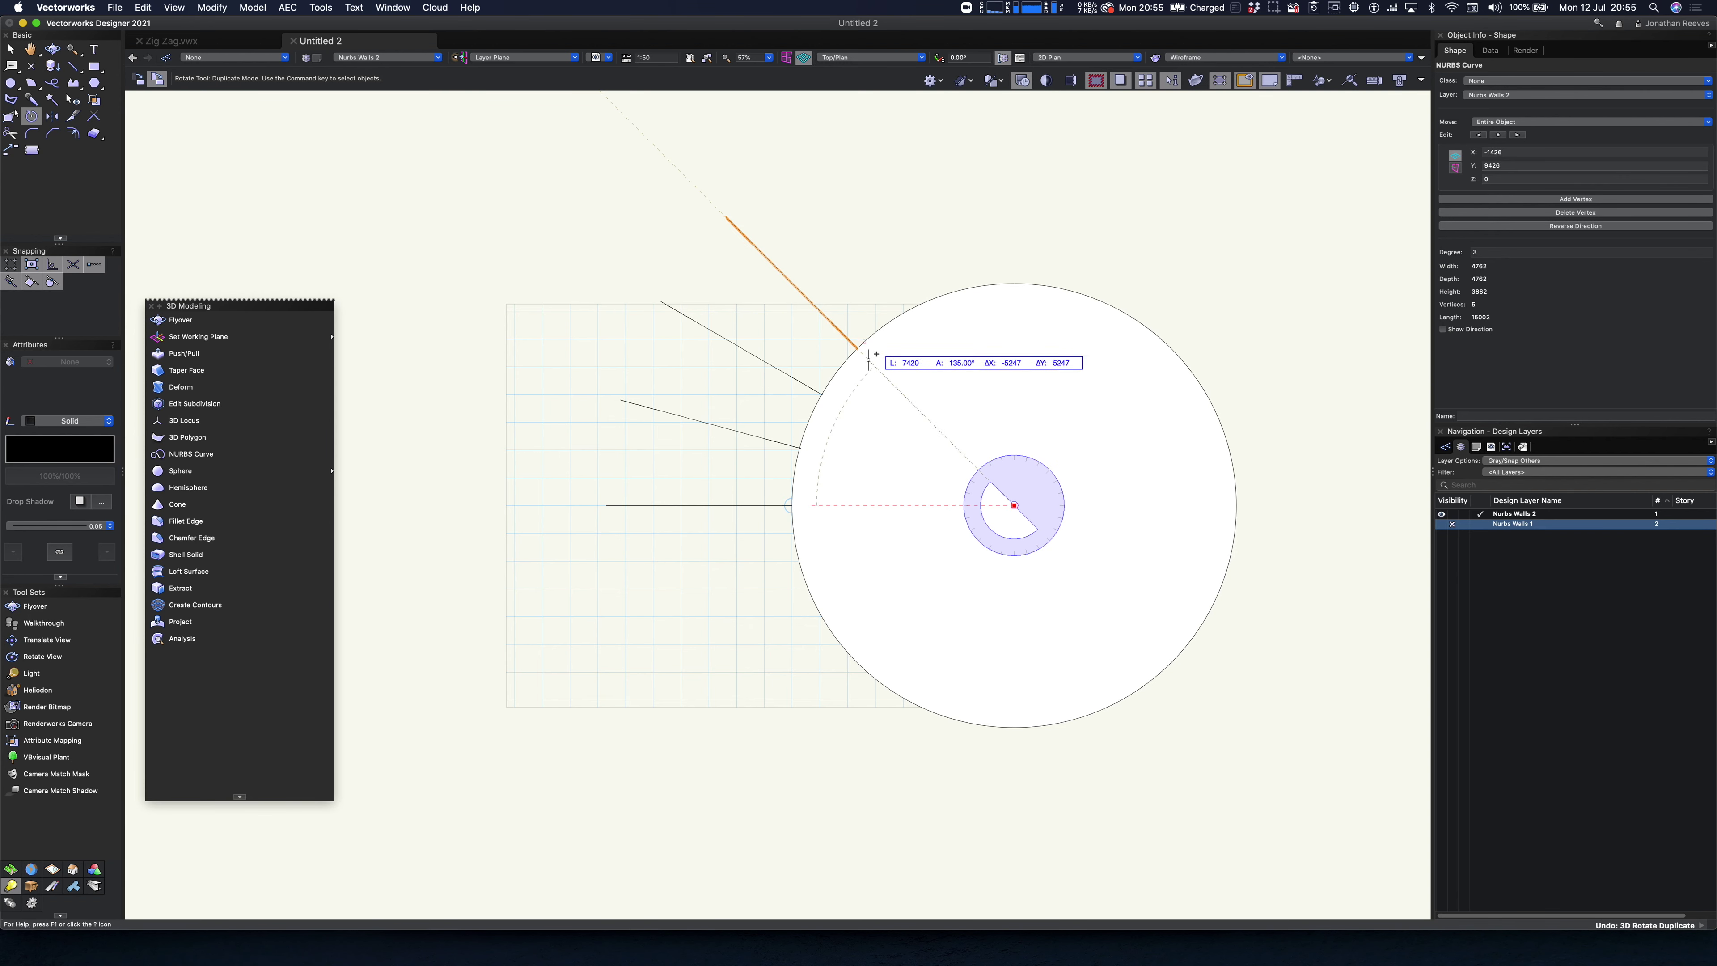
{"action": "left_click", "coordinate": [857, 349]}
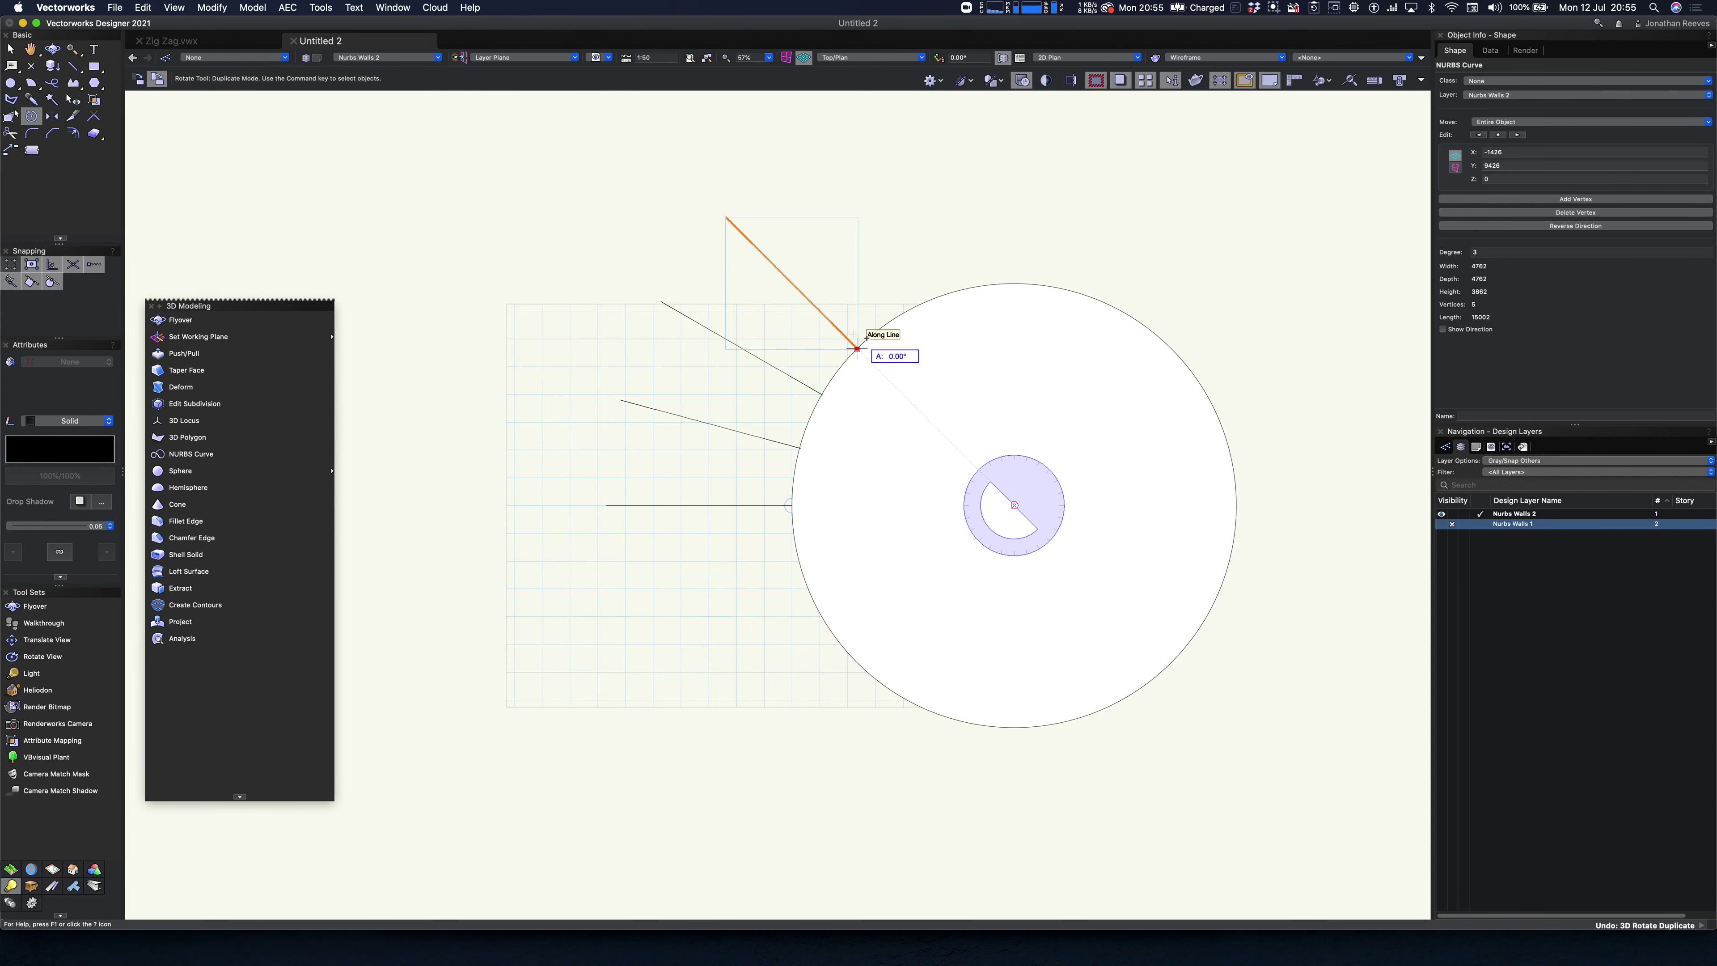
{"action": "left_click", "coordinate": [904, 312]}
{"action": "left_click", "coordinate": [1015, 506]}
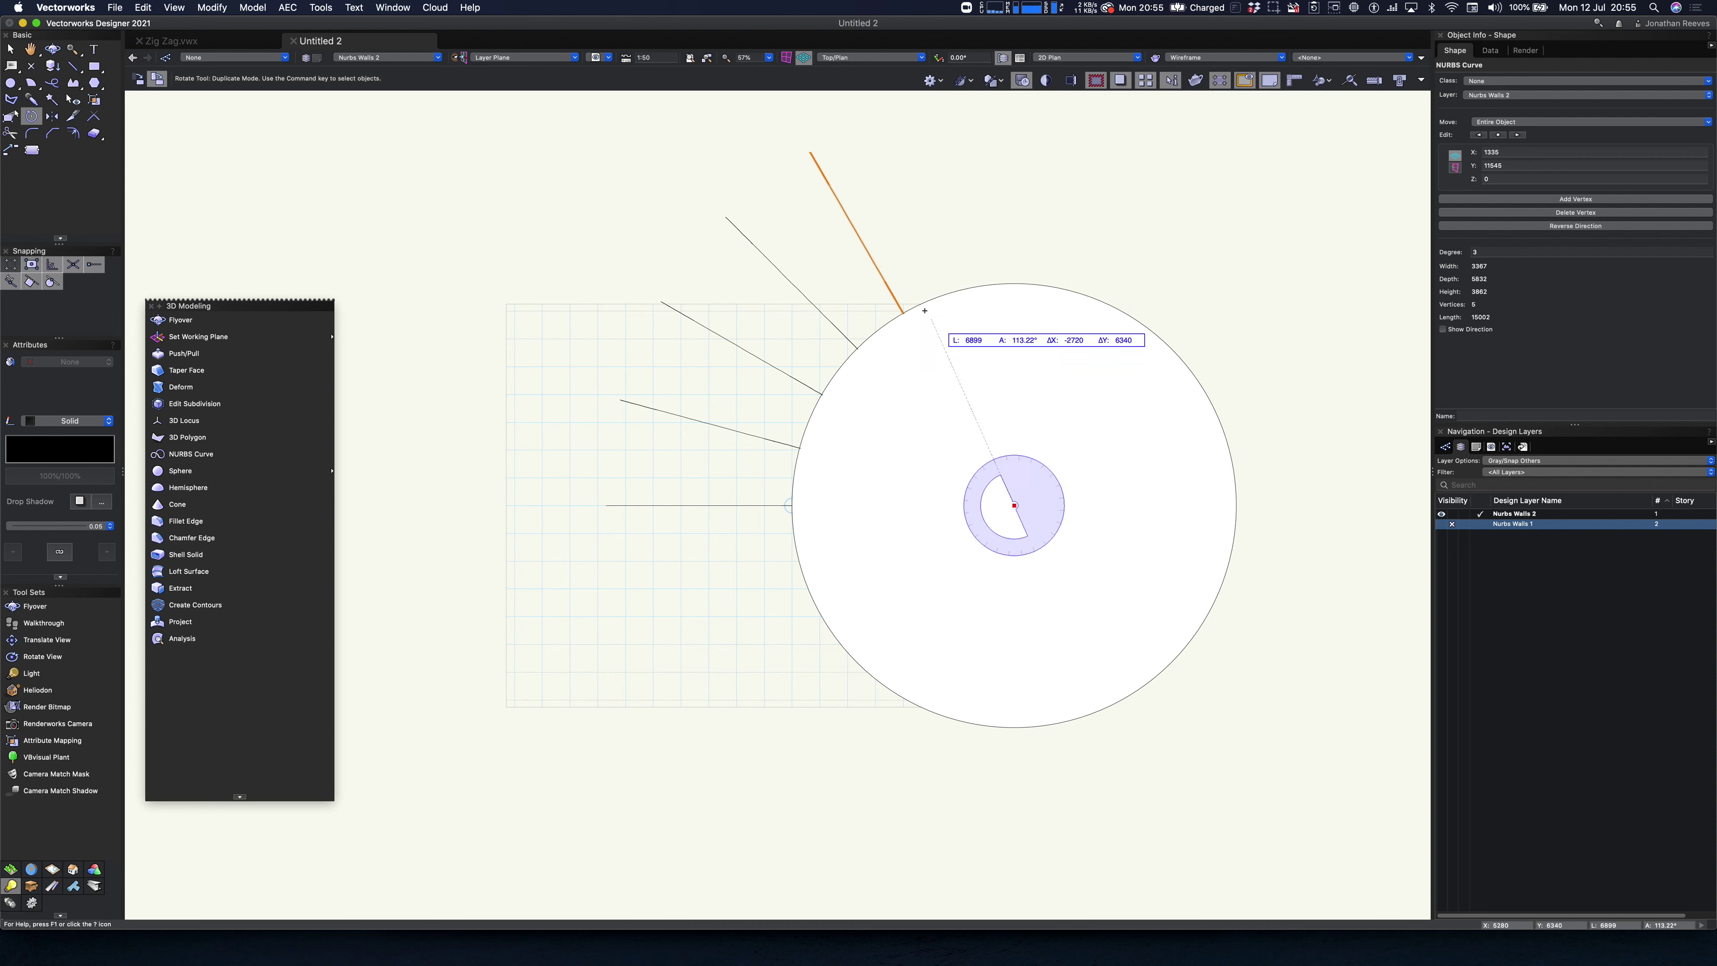
{"action": "left_click", "coordinate": [903, 310]}
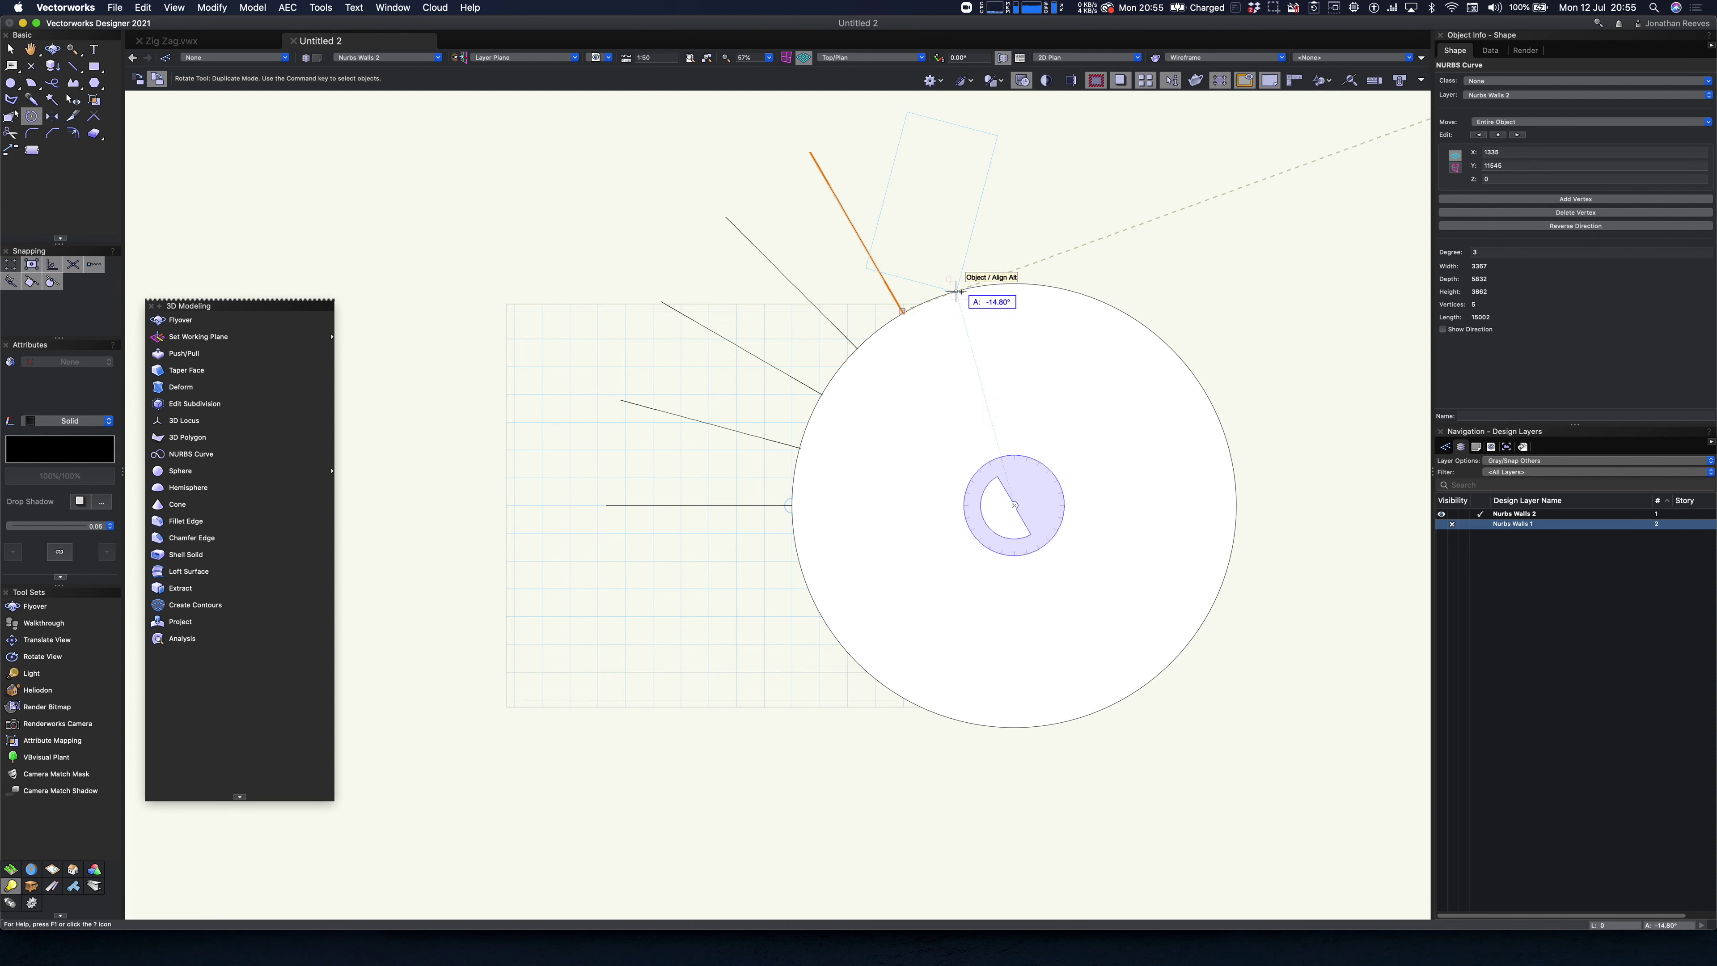
- Delete the construction circle
{"action": "key", "text": "x"}
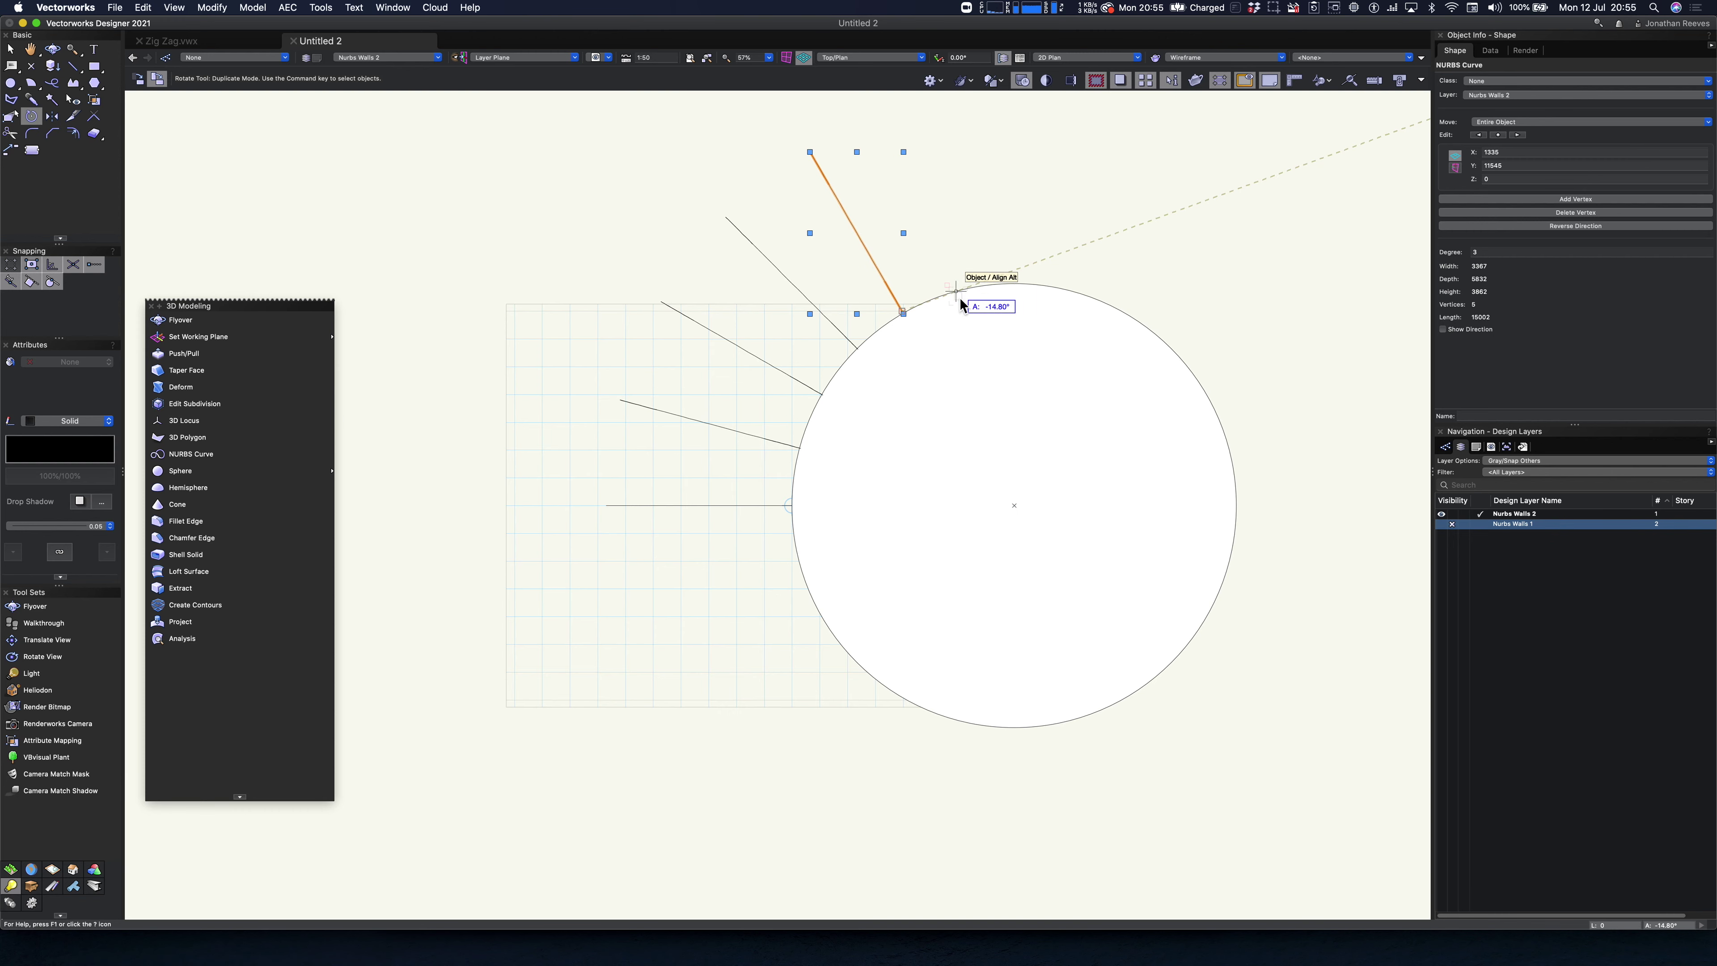
{"action": "left_click", "coordinate": [957, 359]}
{"action": "key", "text": "Delete"}
{"action": "key", "text": "KP_3"}
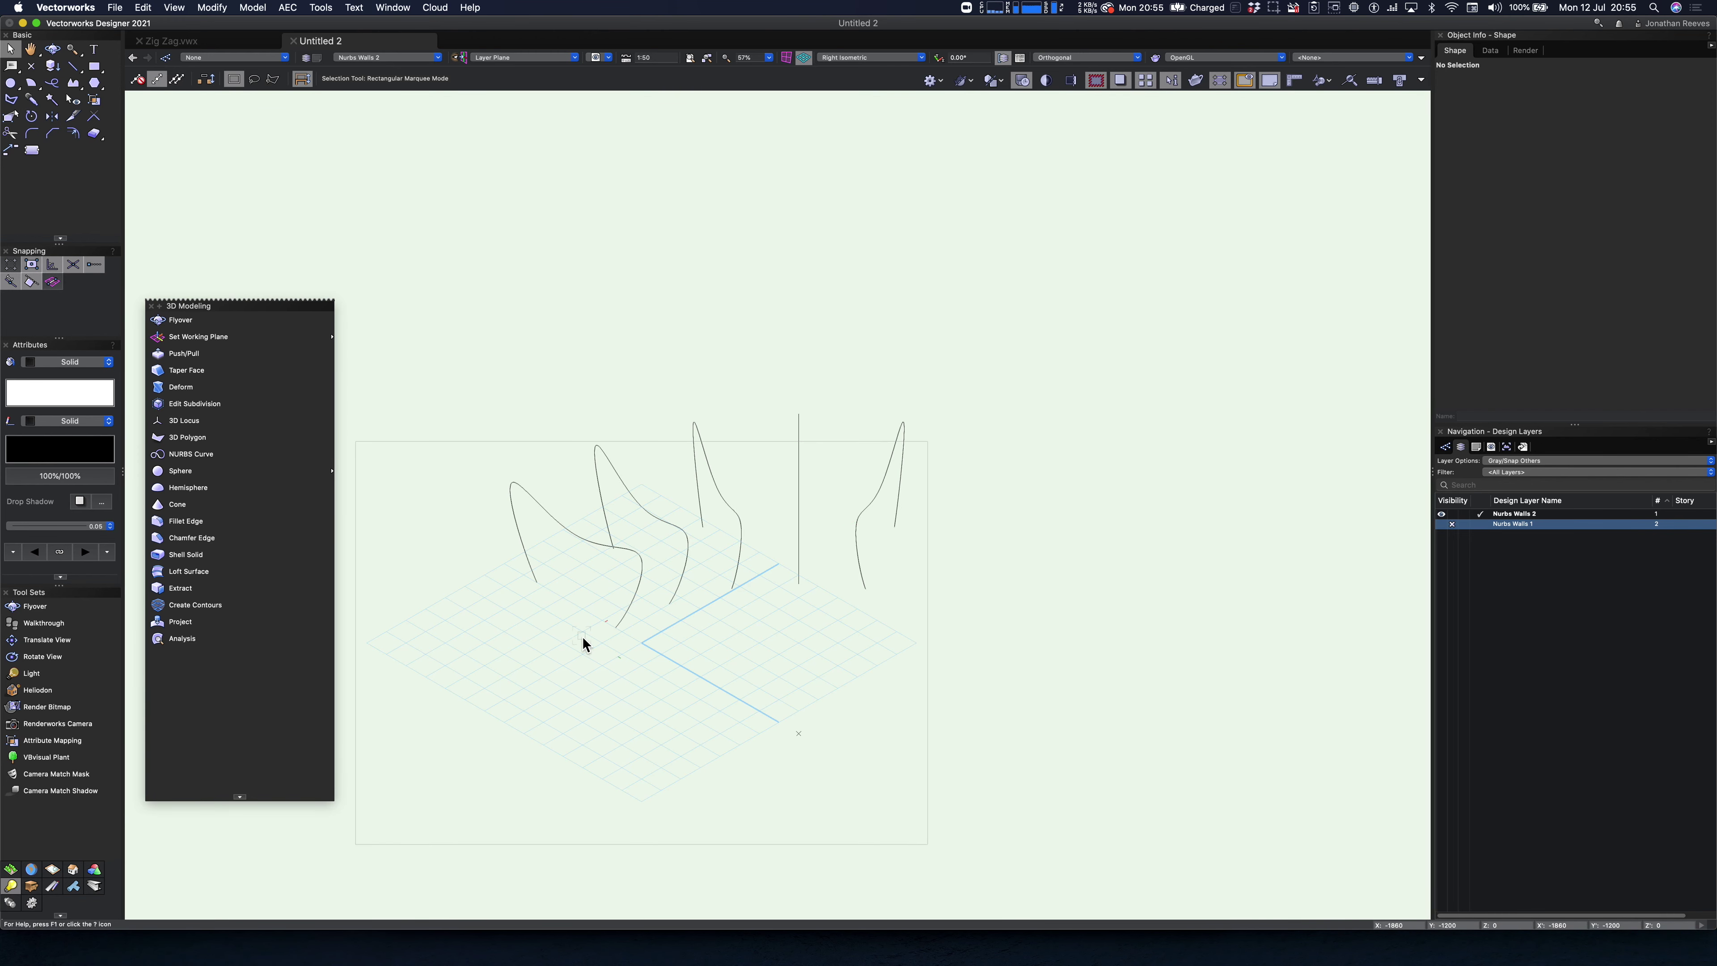
- Duplicate the five fanned curves and rotate the copies to extend the fan
{"action": "left_click", "coordinate": [181, 588]}
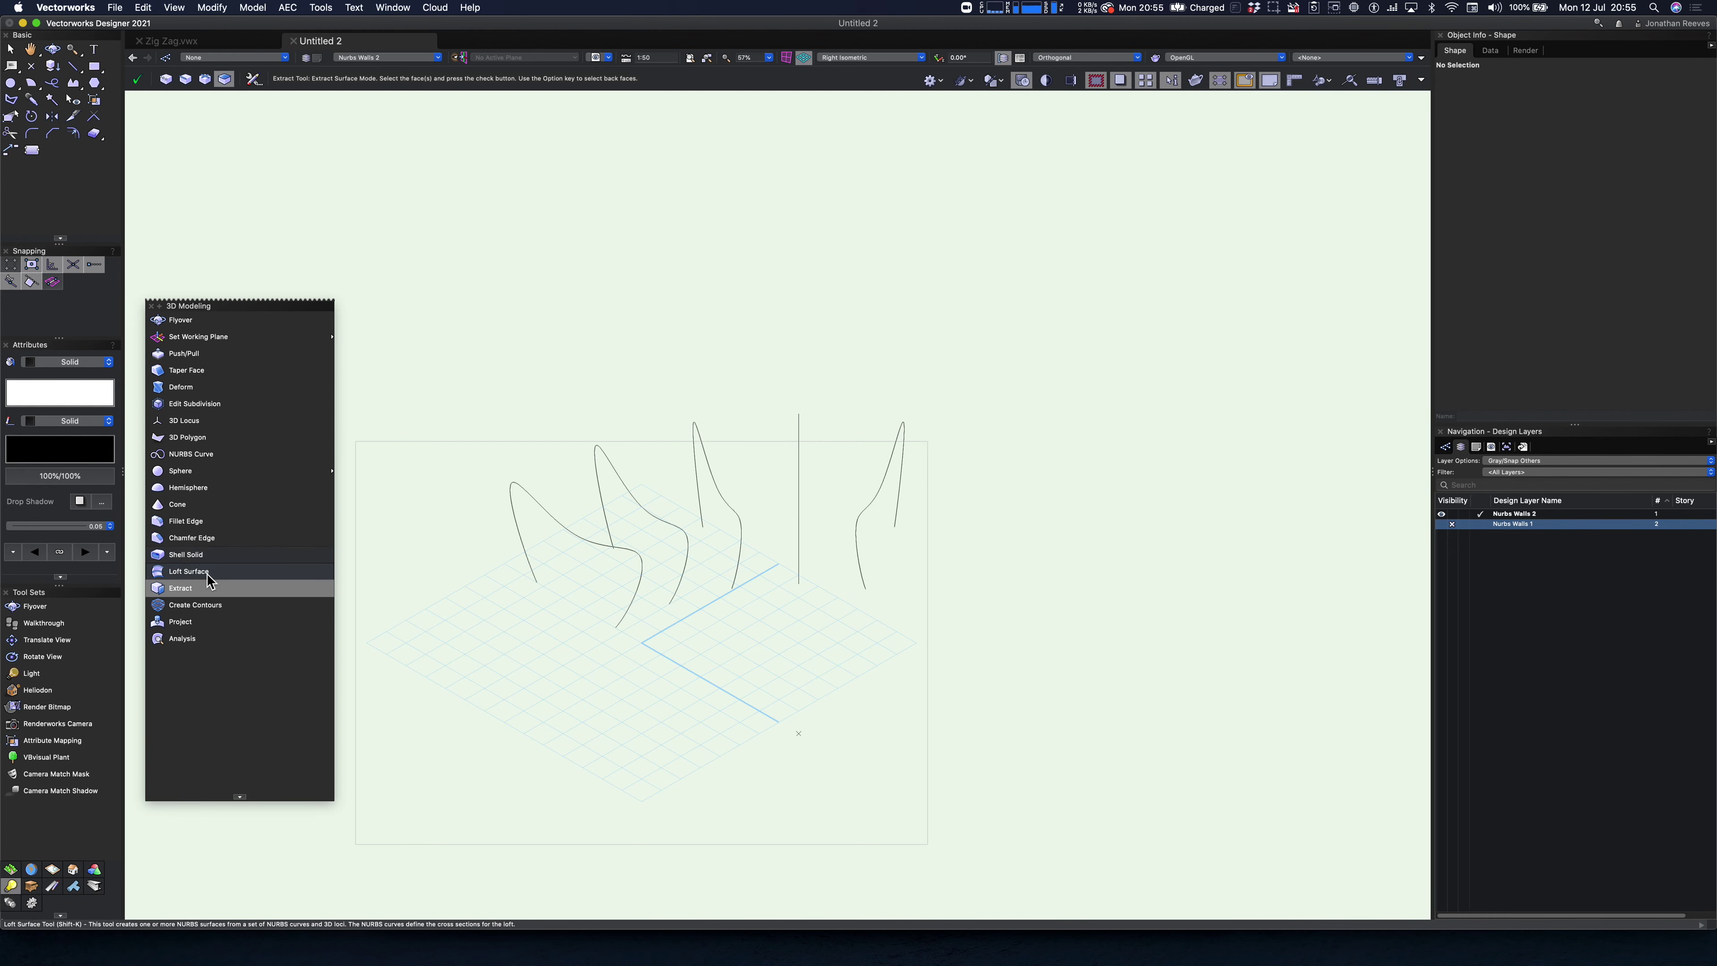
{"action": "key", "text": "x"}
{"action": "key", "text": "super+a"}
{"action": "key", "text": "F5"}
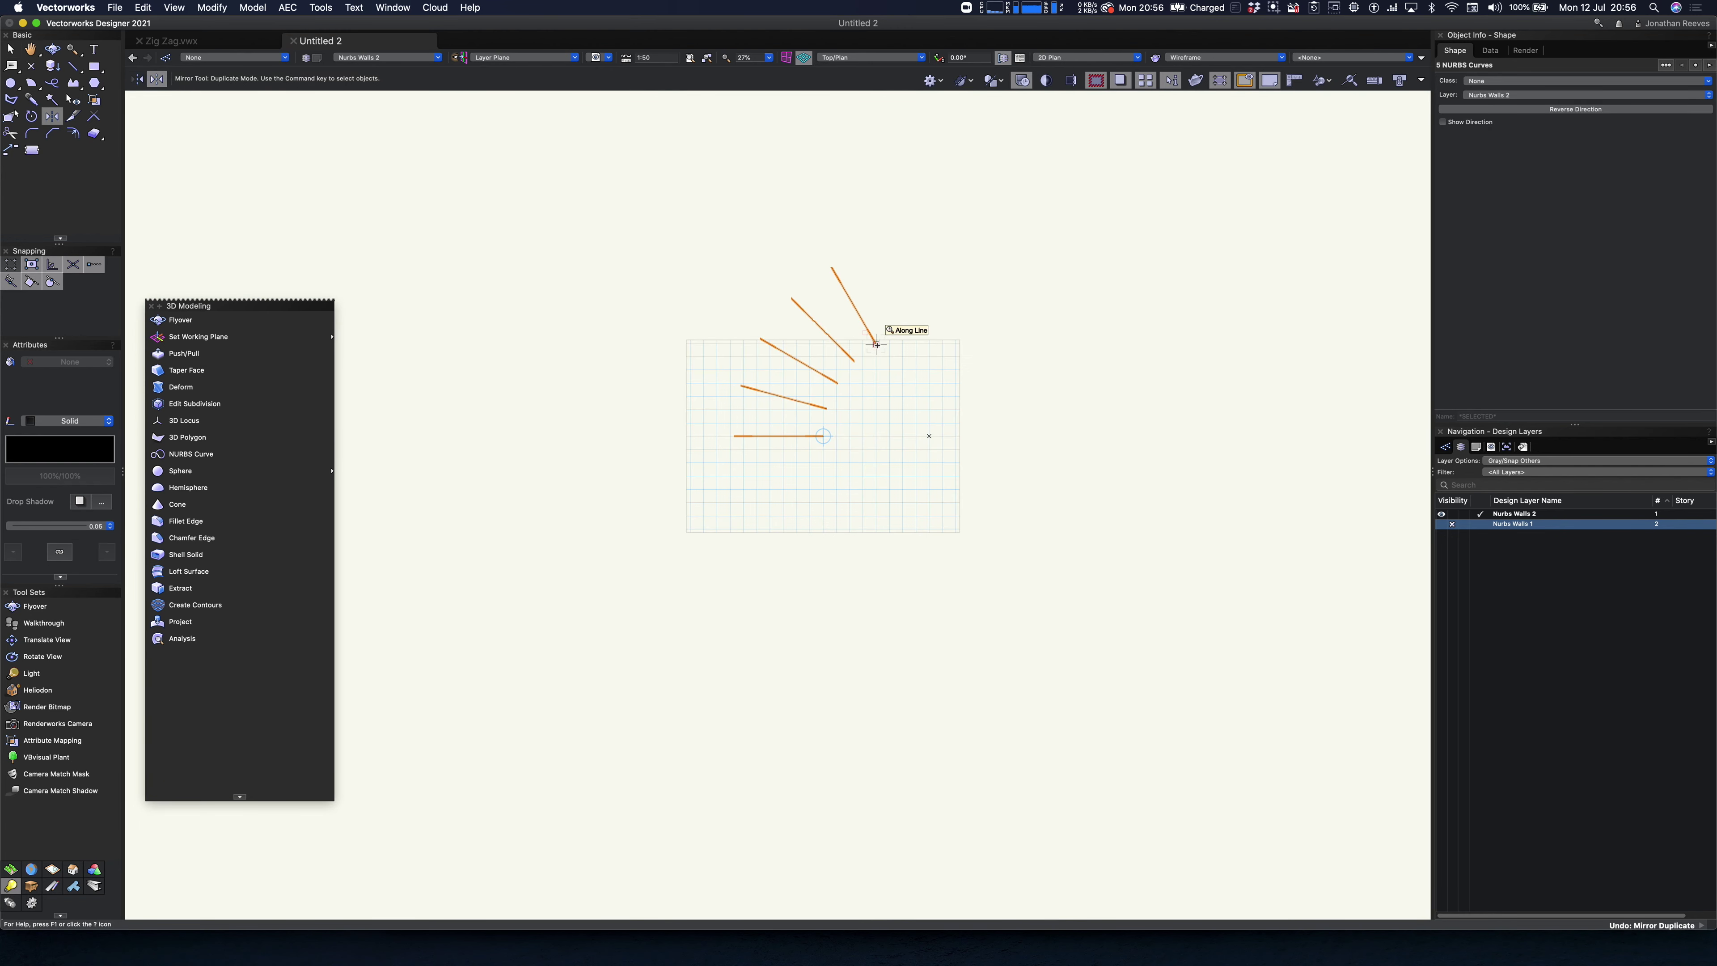
{"action": "key", "text": "super+d"}
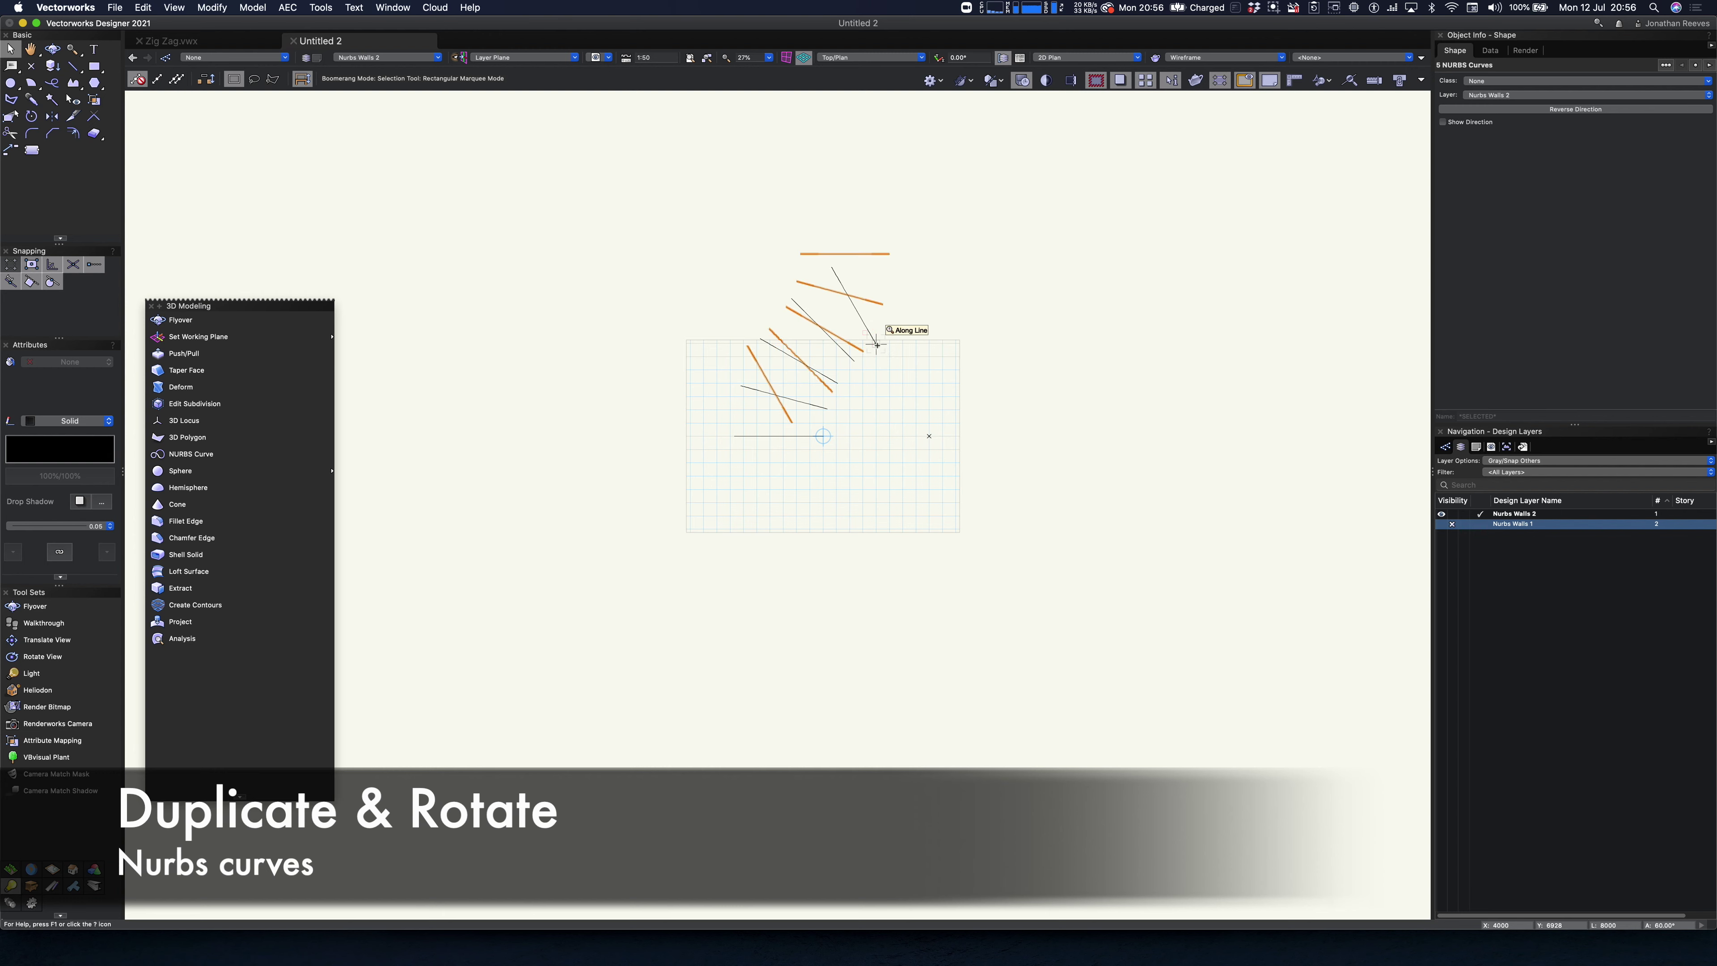
{"action": "key", "text": "u"}
{"action": "left_click", "coordinate": [747, 346]}
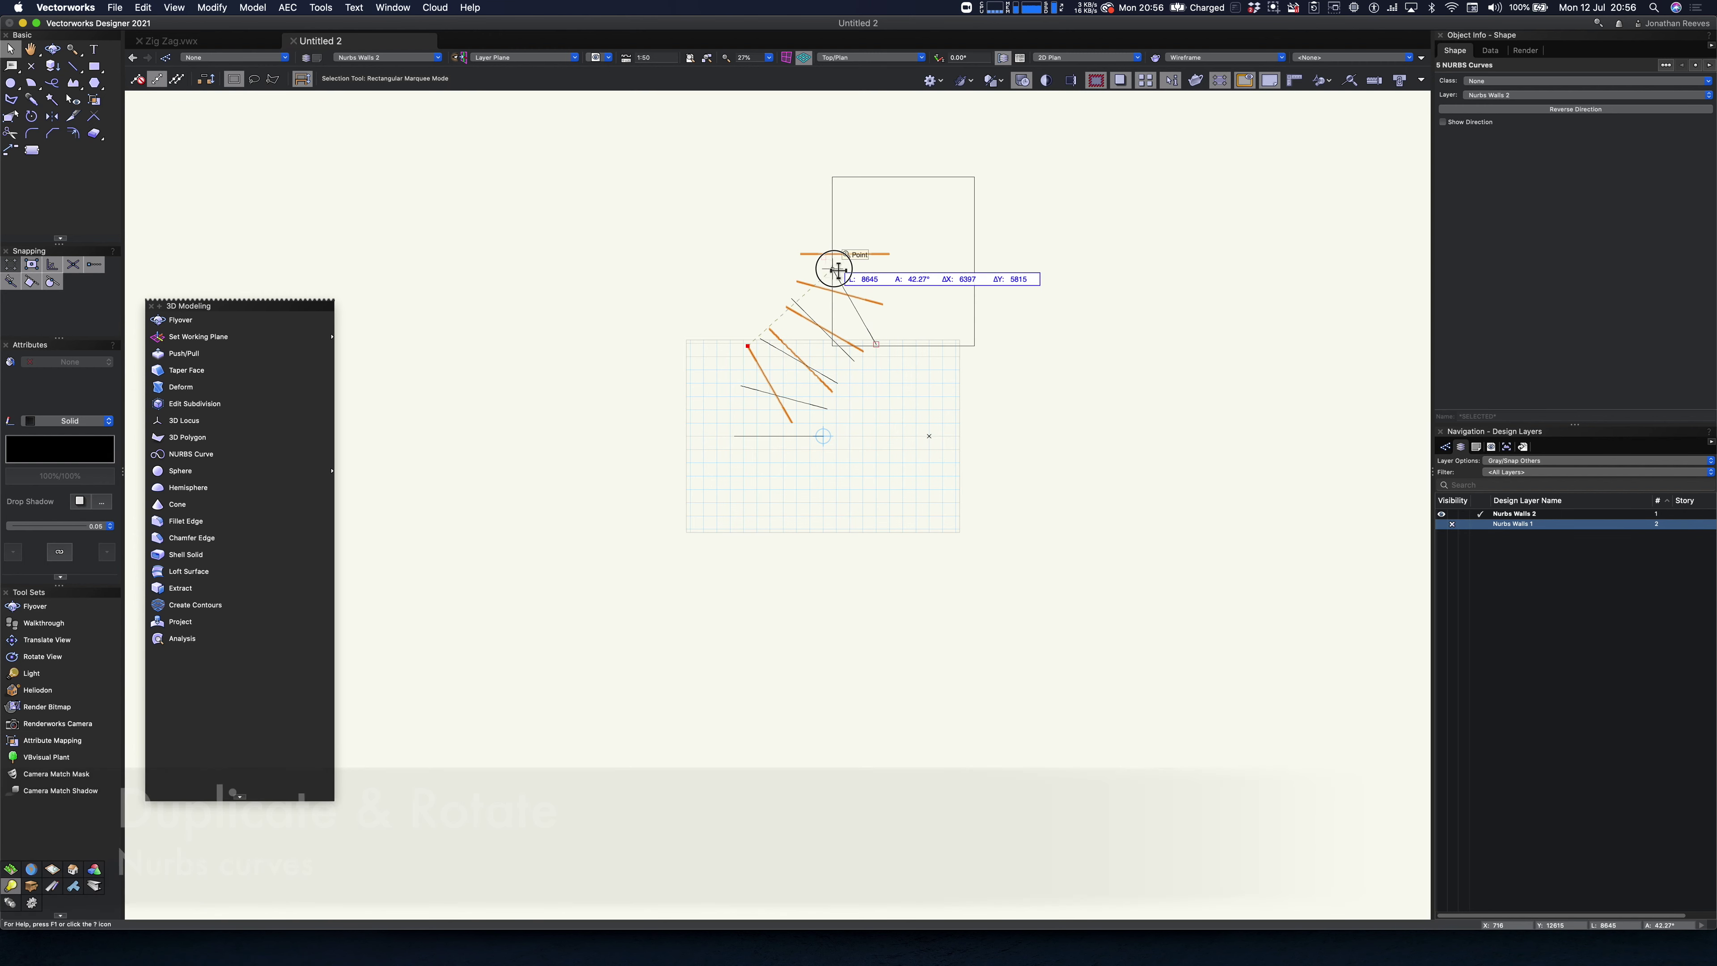
{"action": "left_click", "coordinate": [844, 268]}
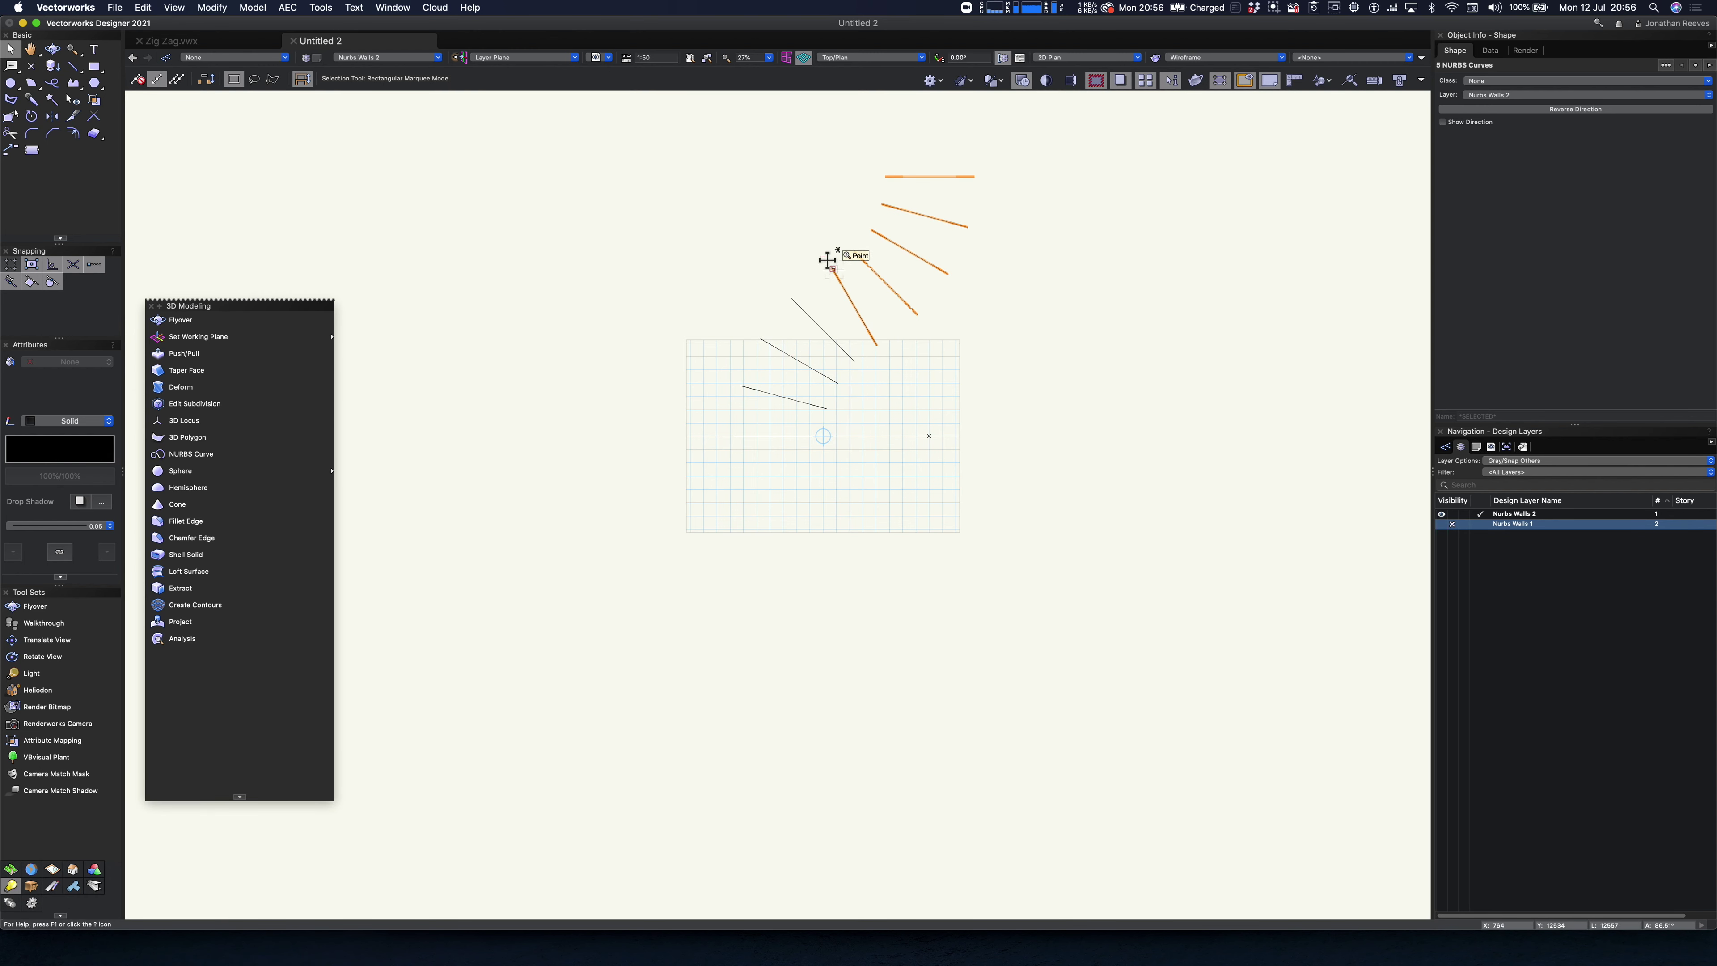
{"action": "left_click", "coordinate": [828, 260]}
{"action": "key", "text": "super+3"}
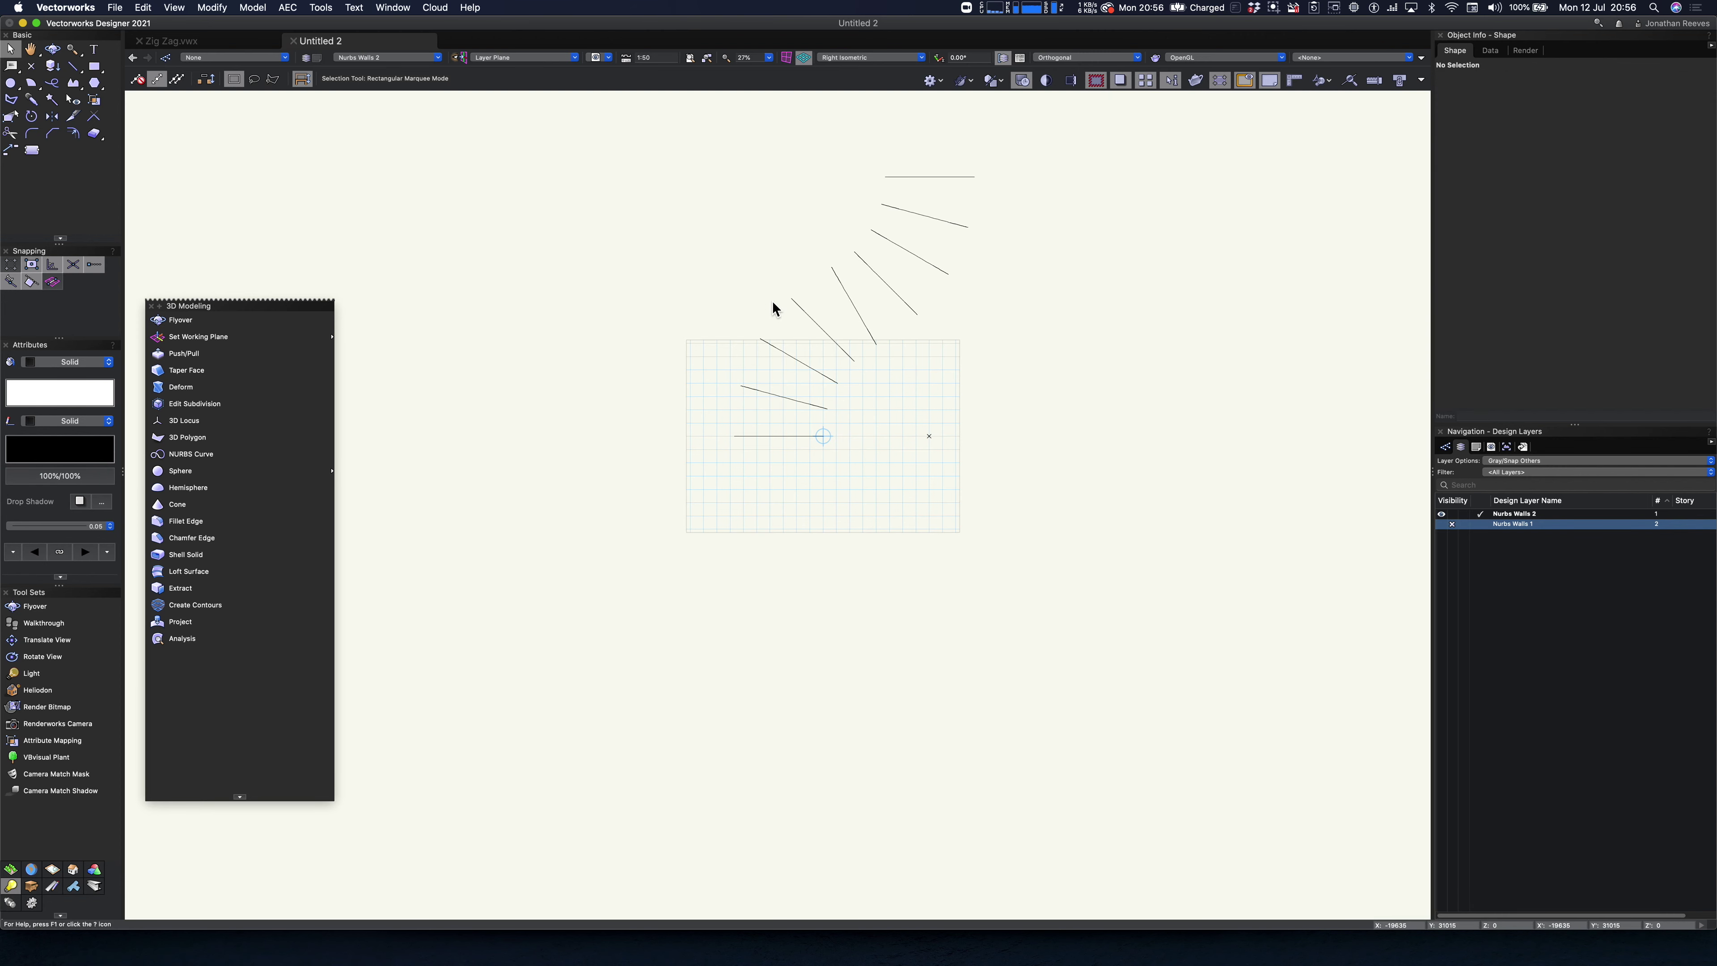
{"action": "left_click_drag", "start_coordinate": [555, 372], "coordinate": [1046, 598]}
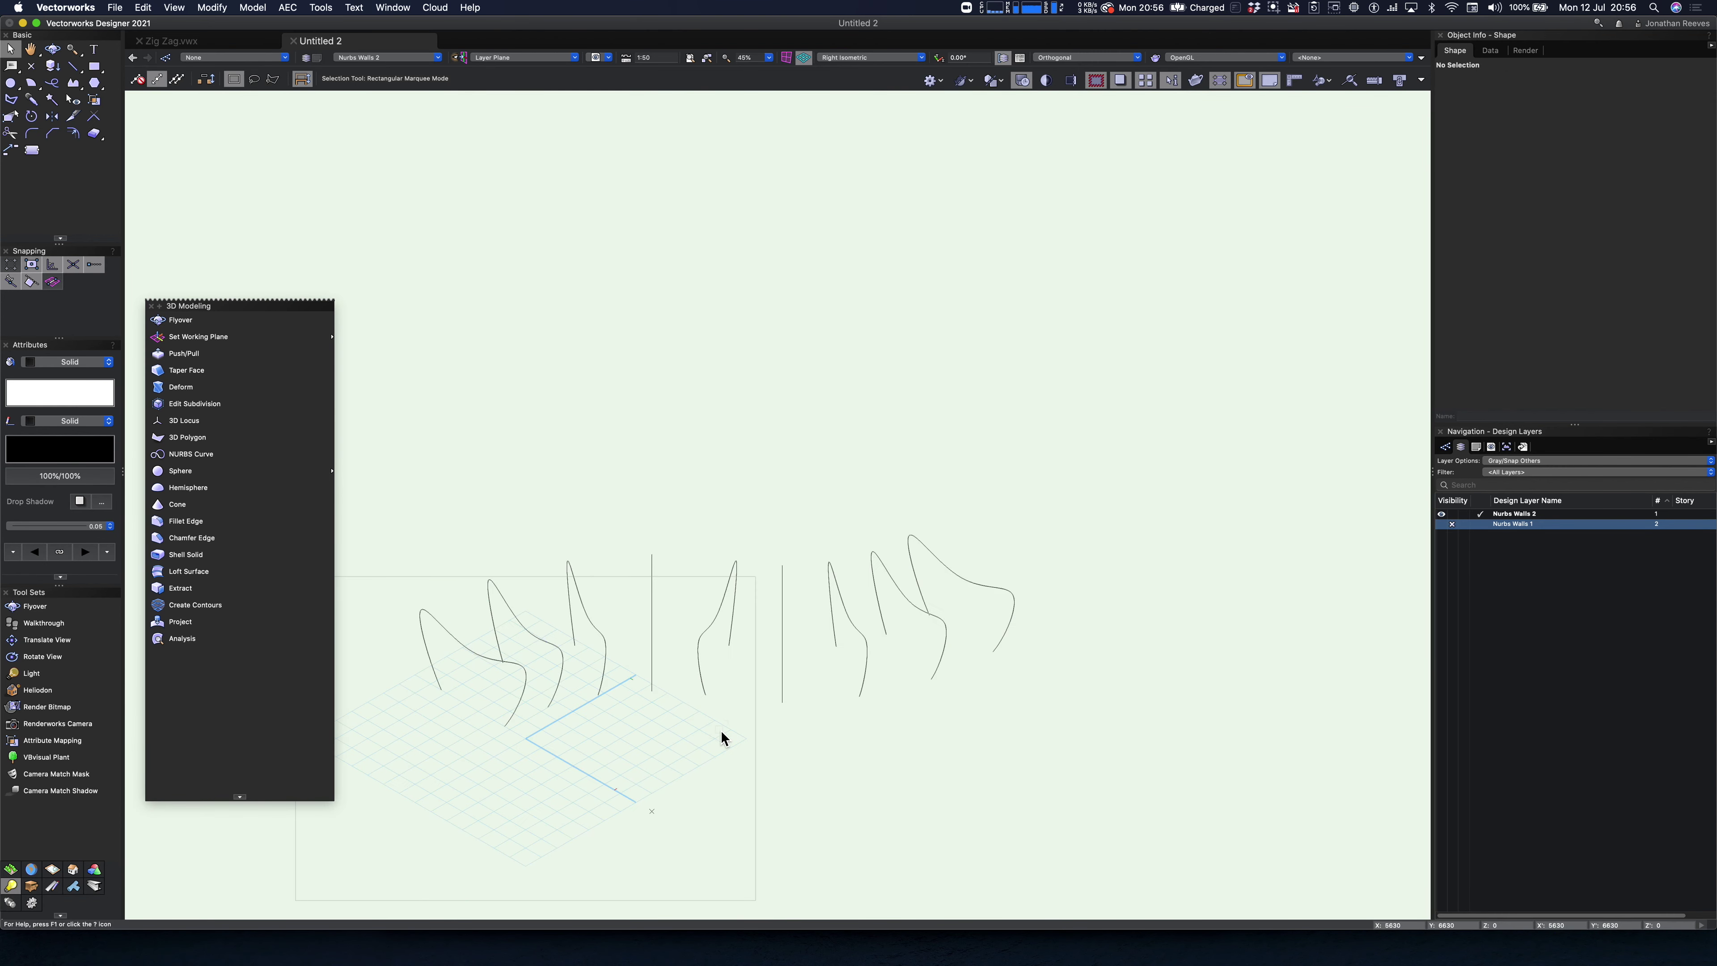
{"action": "scroll", "coordinate": [721, 737], "scroll_direction": "down", "scroll_amount": 3}
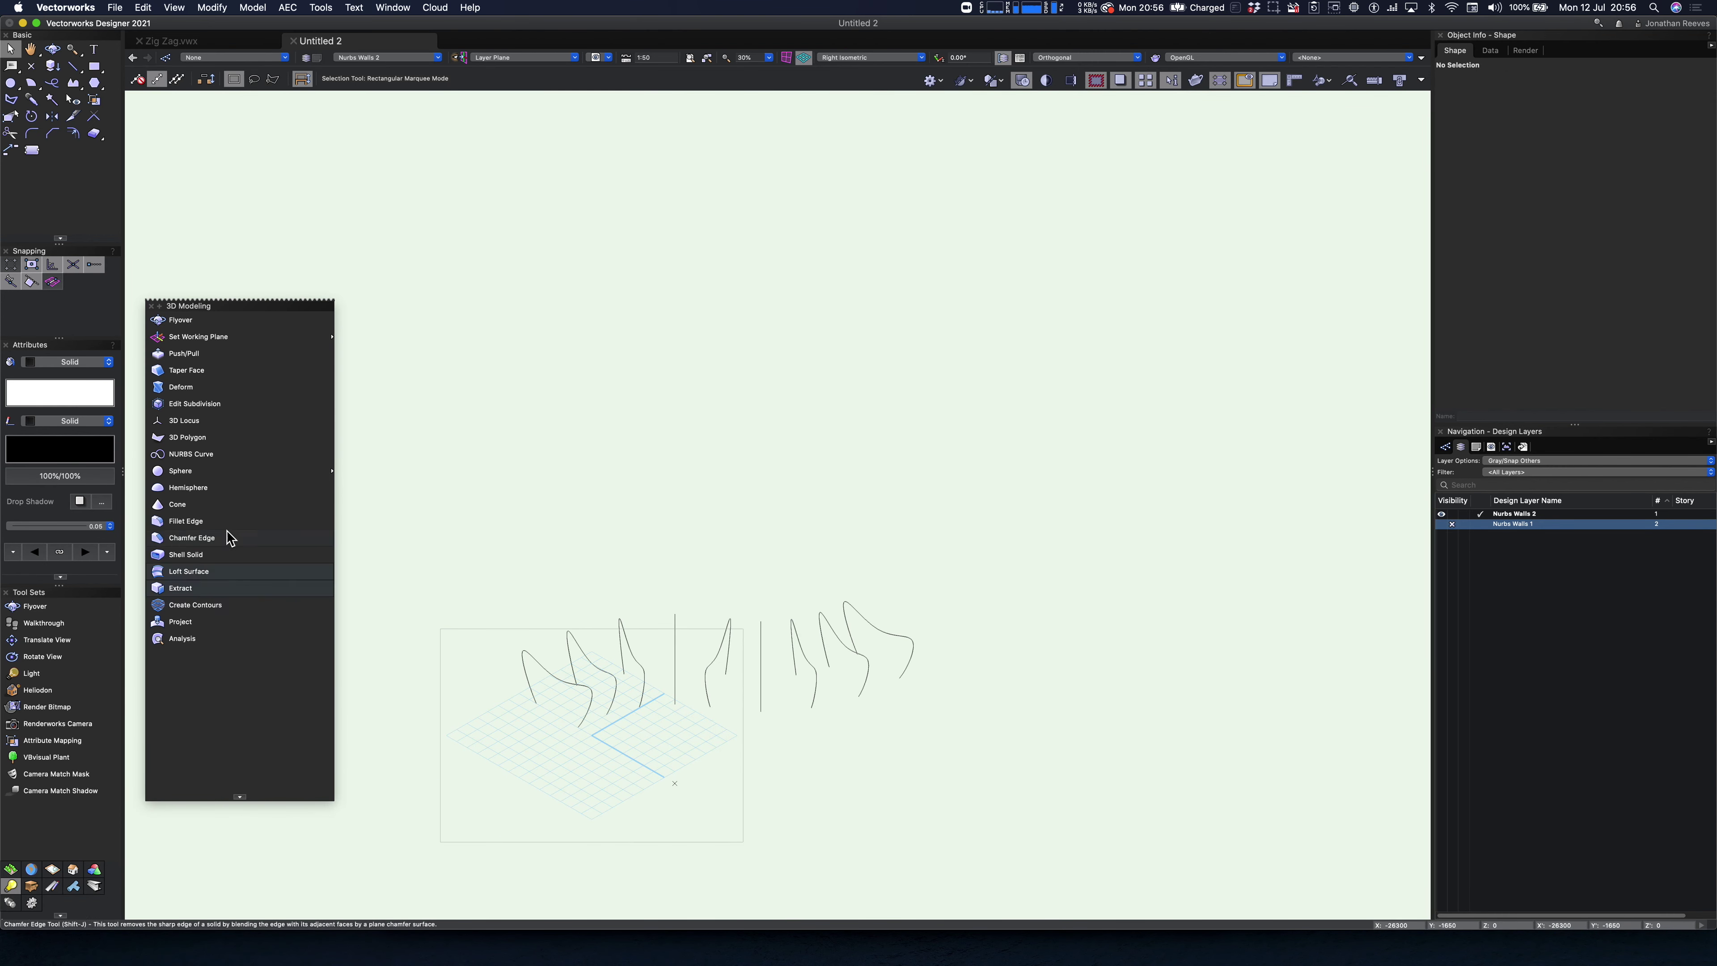
- Loft a surface through the six profile curves in order, with Keep Curves ticked
{"action": "left_click", "coordinate": [197, 571]}
{"action": "left_click", "coordinate": [531, 673]}
{"action": "left_click", "coordinate": [574, 652]}
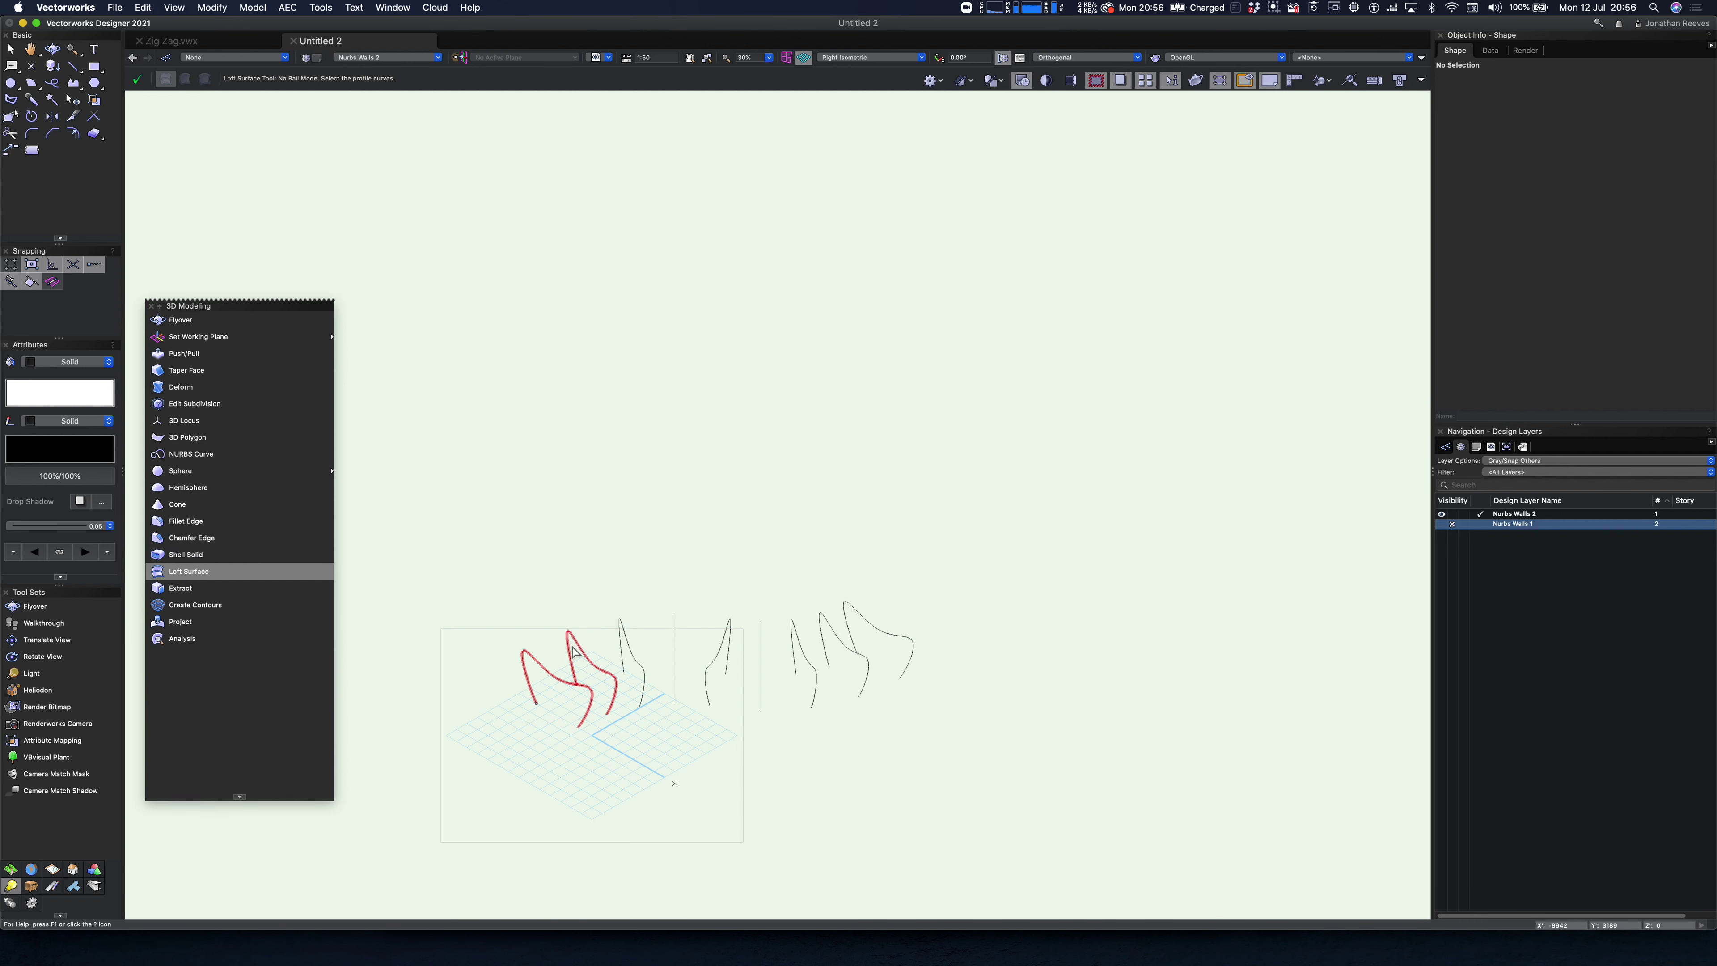
{"action": "left_click", "coordinate": [628, 636]}
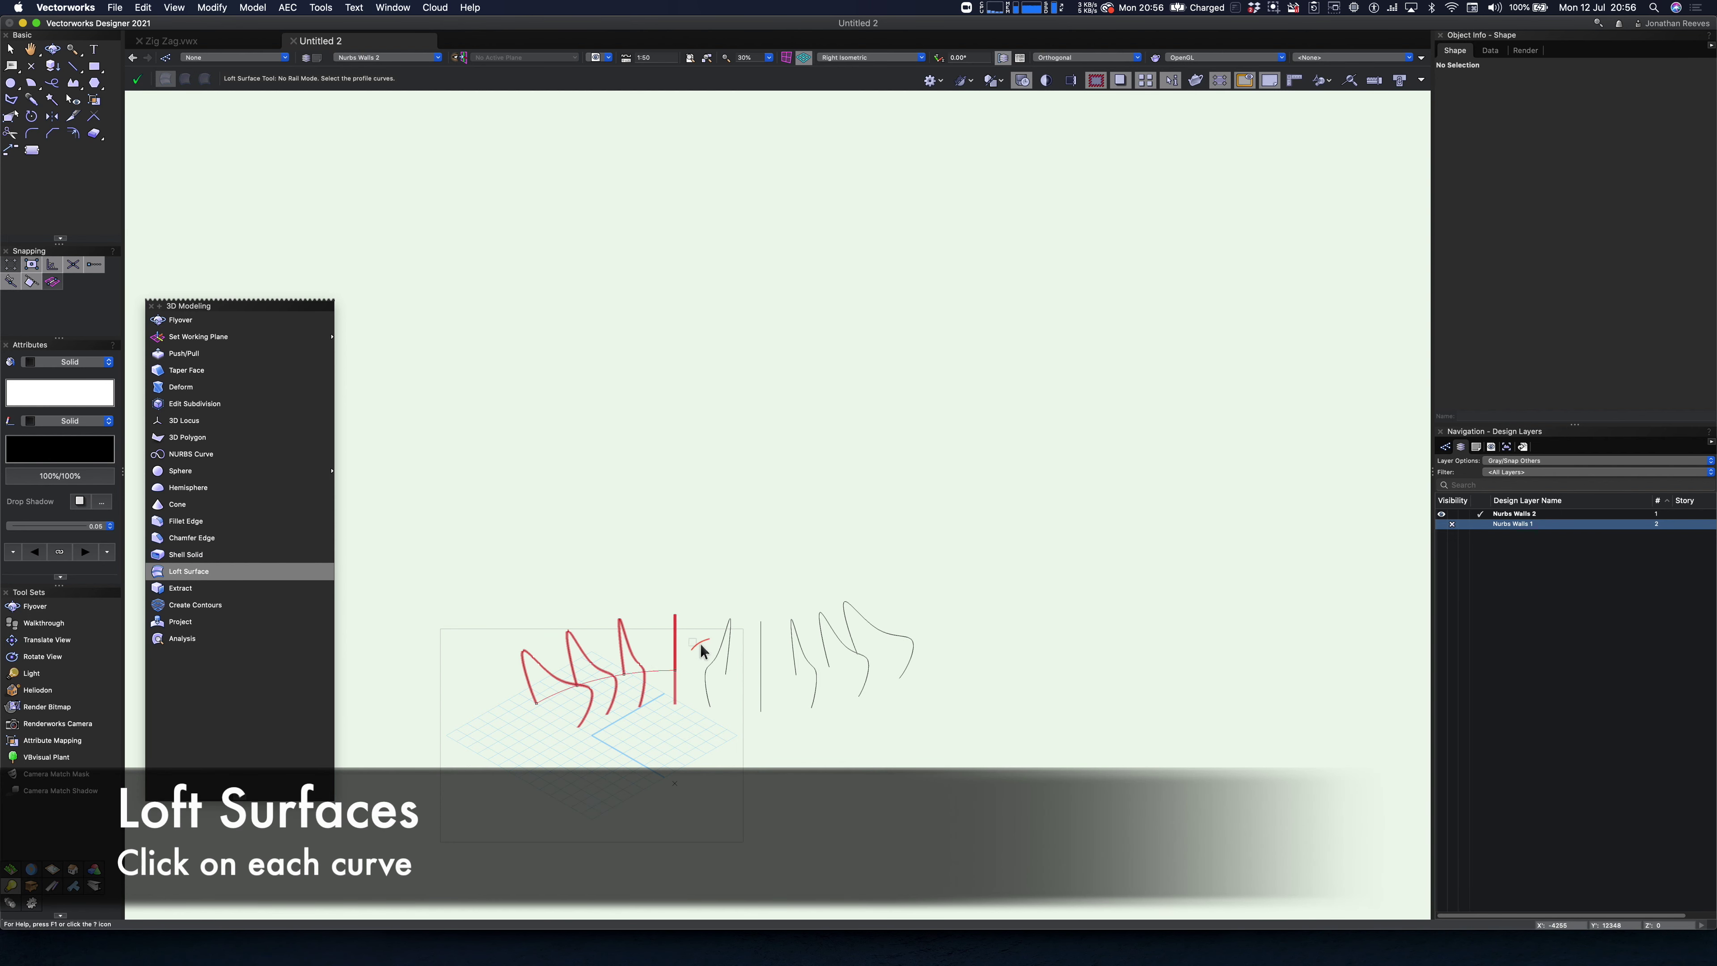
{"action": "left_click", "coordinate": [802, 651]}
{"action": "left_click", "coordinate": [826, 639]}
{"action": "left_click", "coordinate": [853, 622]}
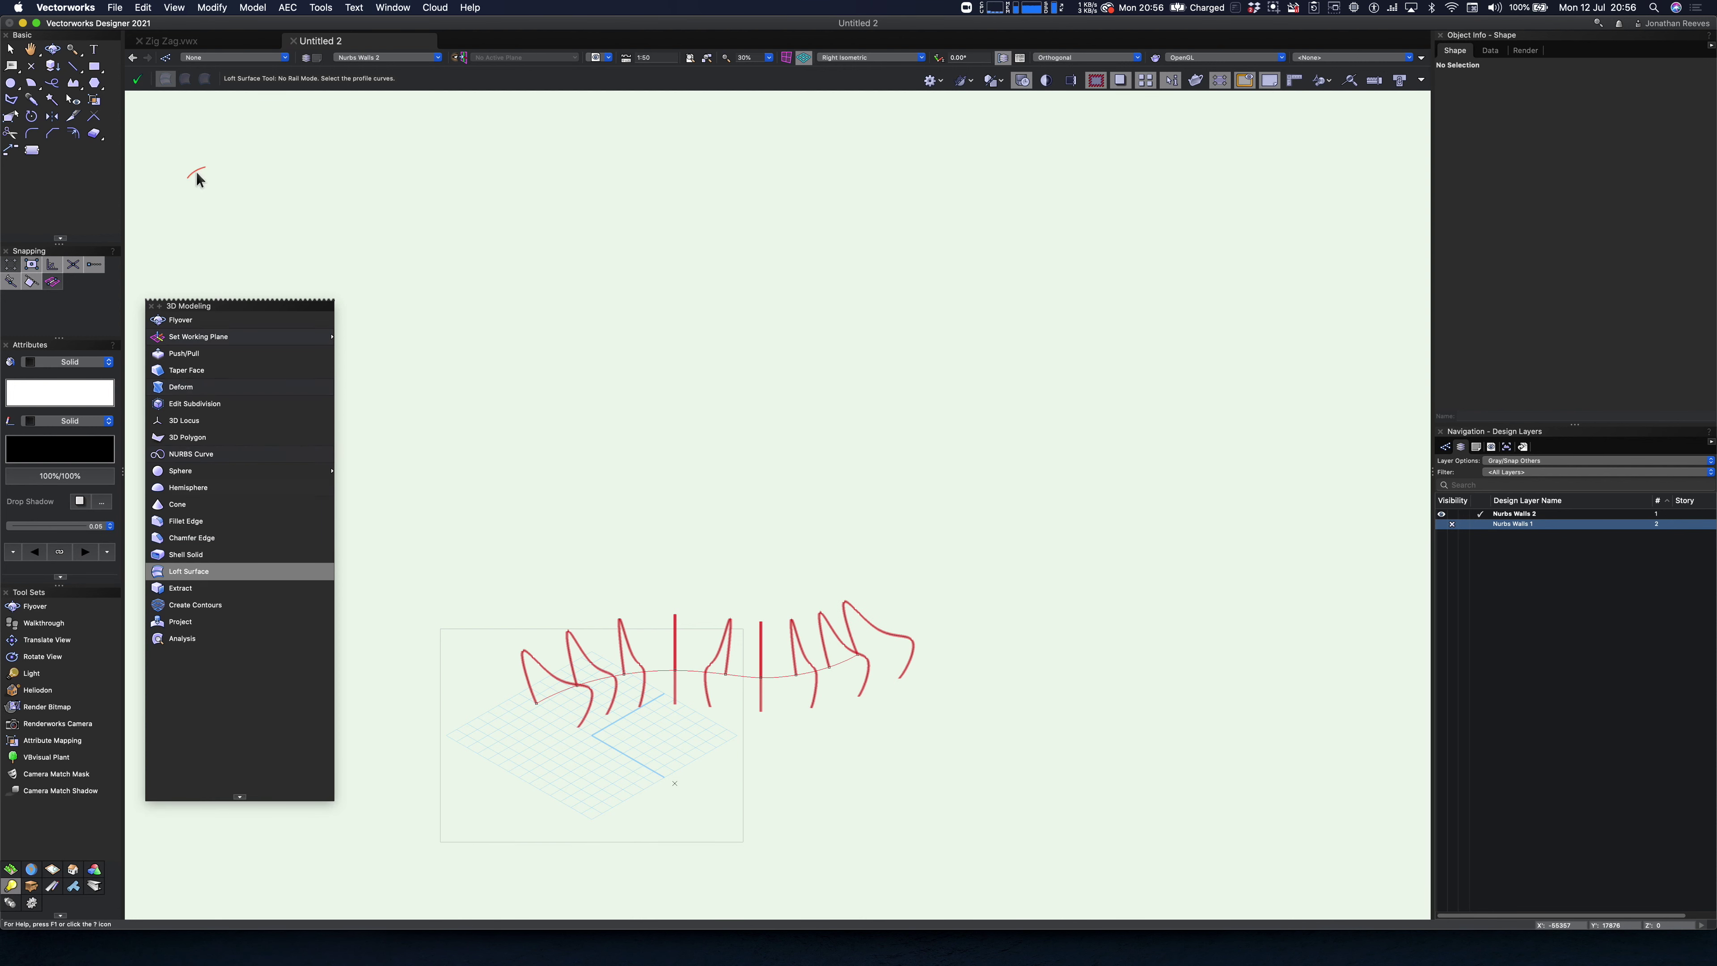
{"action": "left_click", "coordinate": [138, 81]}
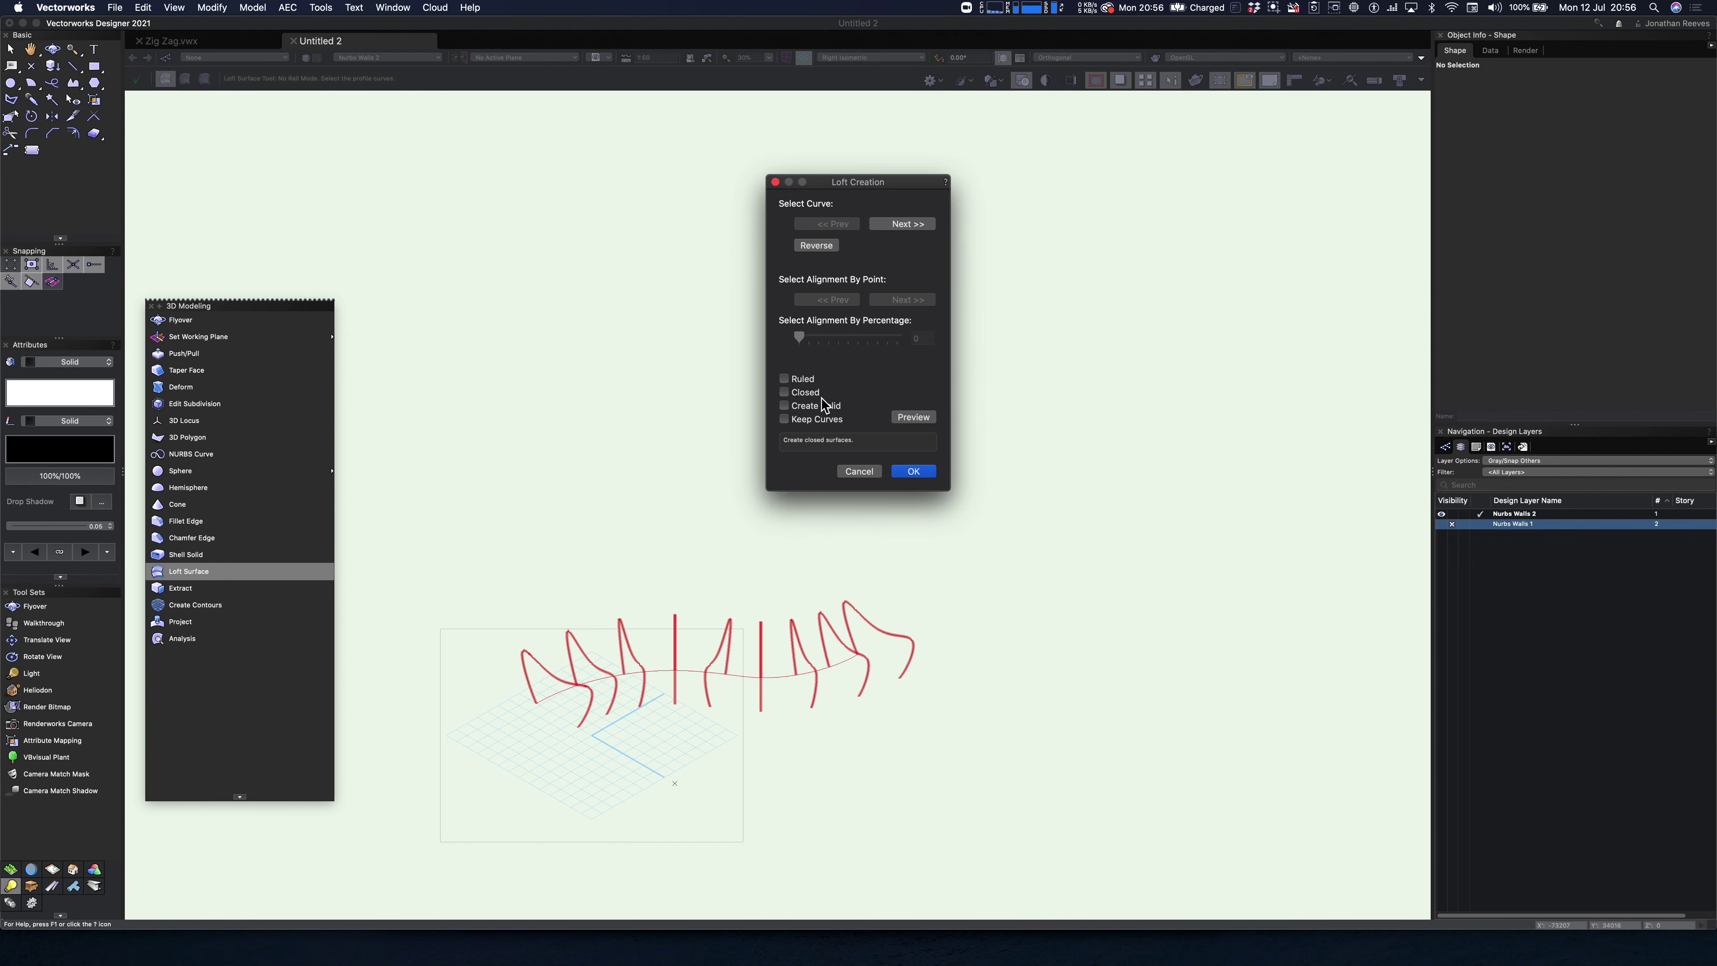
{"action": "left_click", "coordinate": [816, 417]}
{"action": "left_click", "coordinate": [914, 418]}
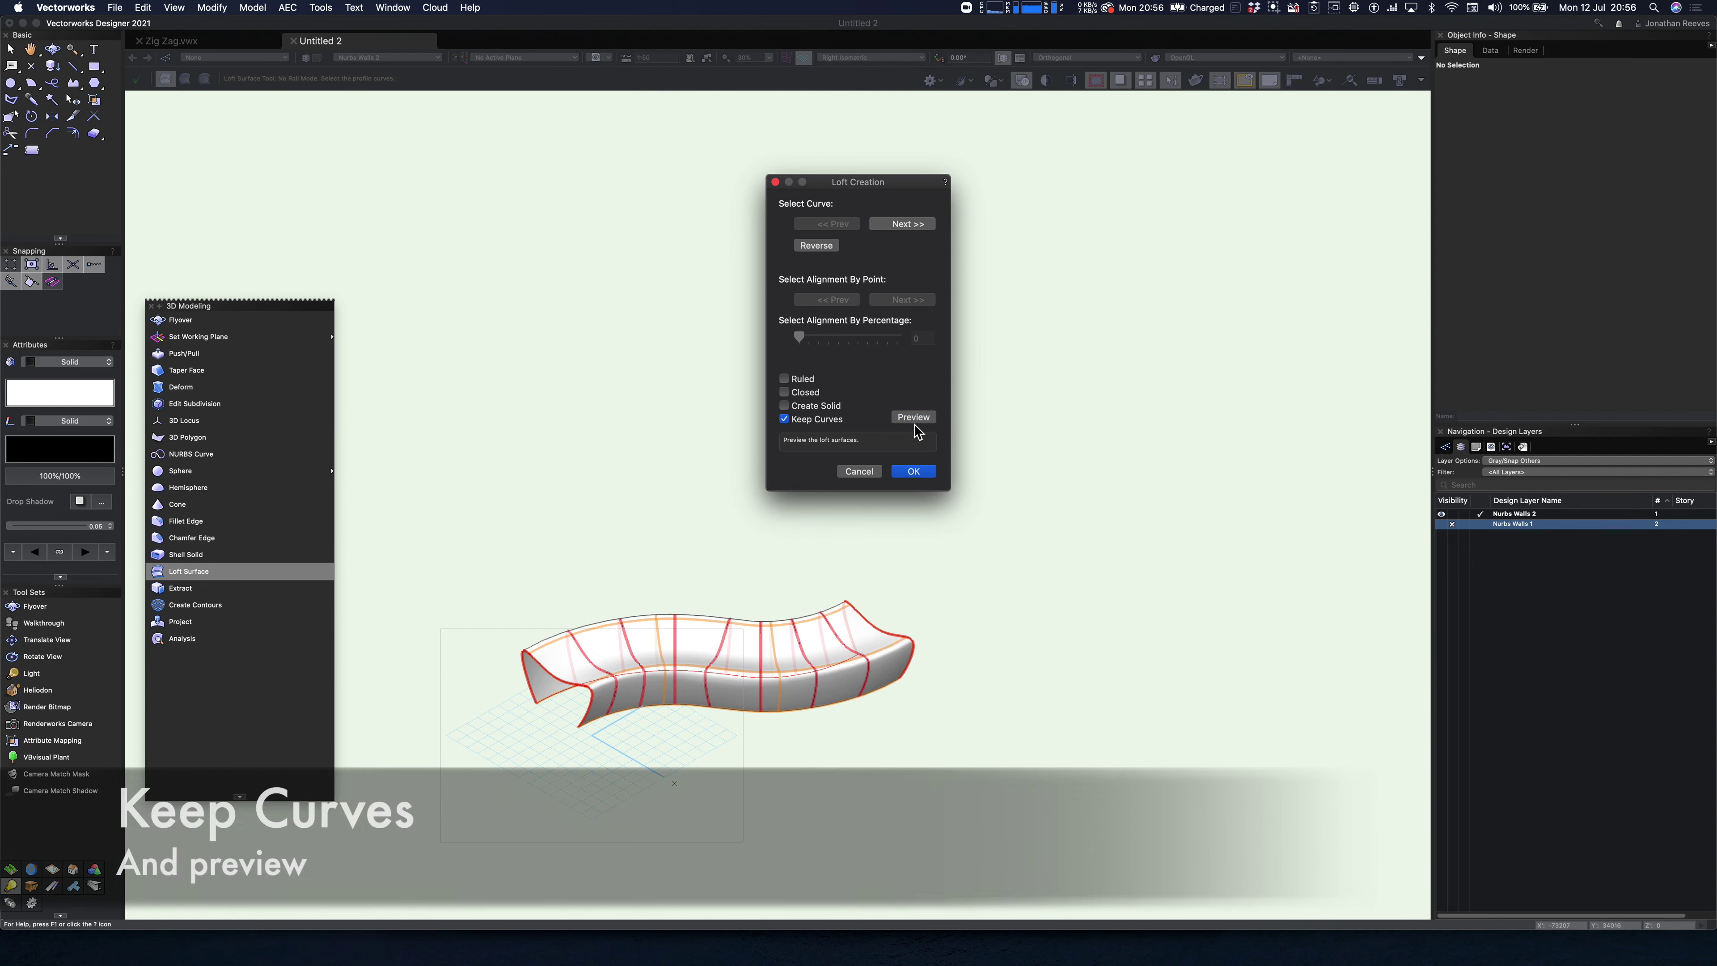
{"action": "left_click", "coordinate": [913, 471]}
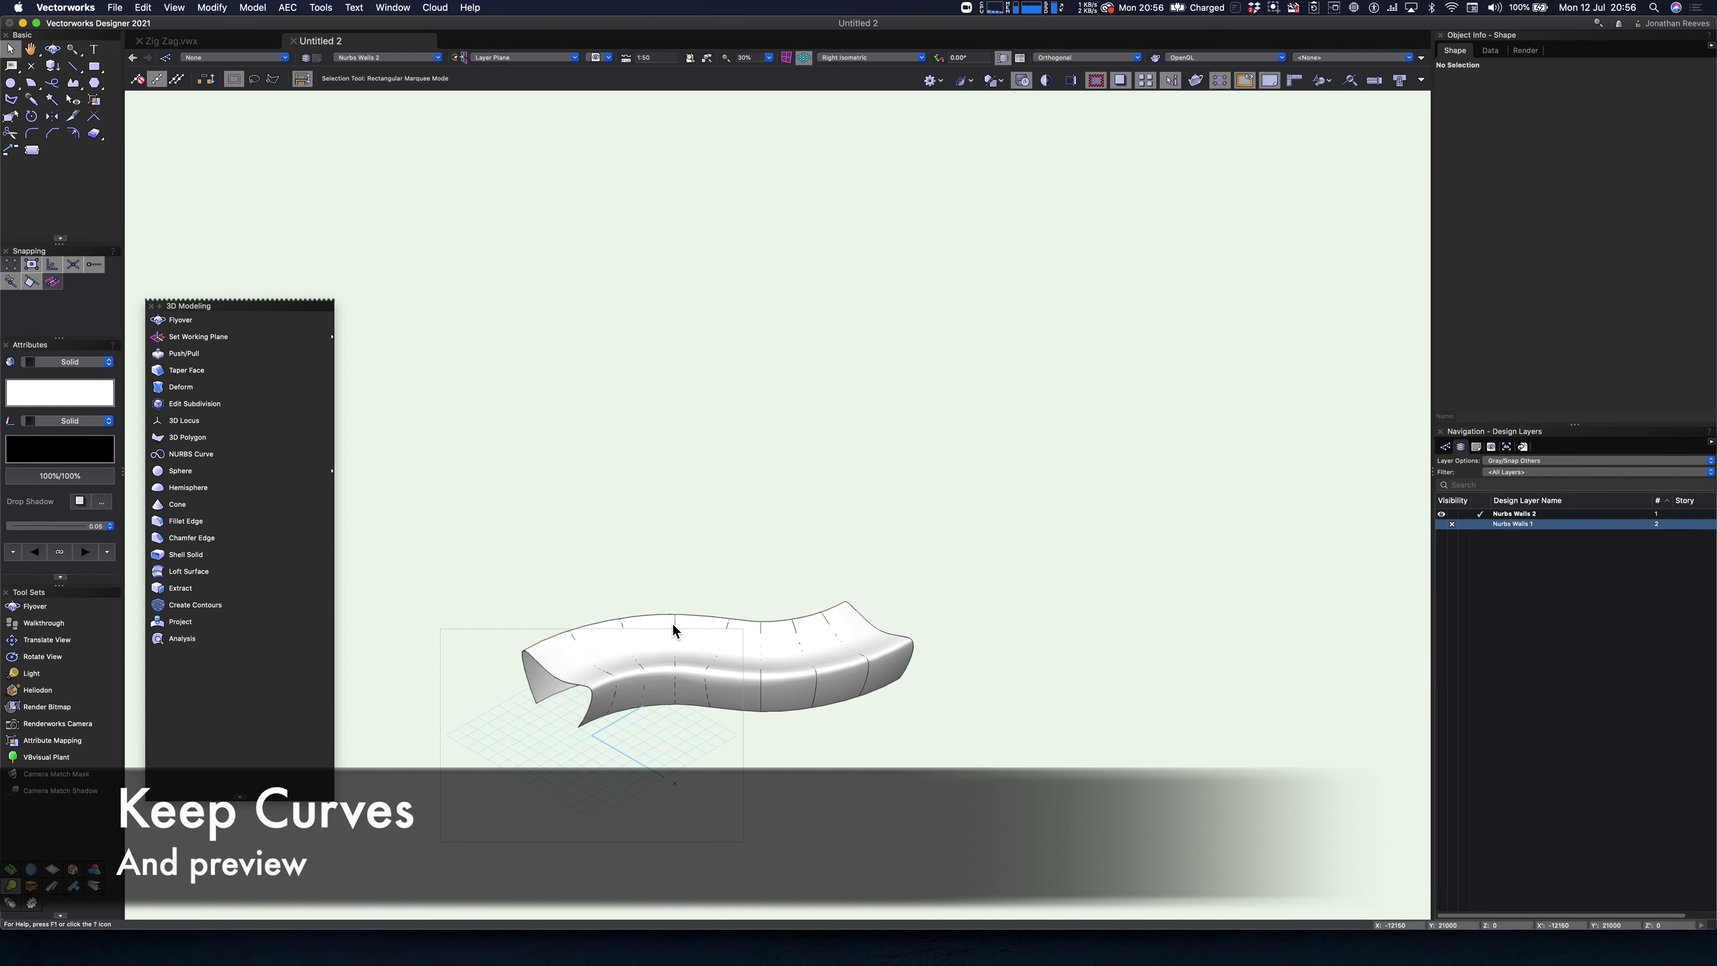
{"action": "mouse_move", "coordinate": [675, 633]}
{"action": "middle_mouse_down", "text": "shift"}
{"action": "mouse_move", "coordinate": [595, 710]}
{"action": "mouse_move", "coordinate": [654, 588]}
{"action": "mouse_move", "coordinate": [751, 491]}
{"action": "mouse_move", "coordinate": [871, 675]}
{"action": "mouse_move", "coordinate": [793, 728]}
{"action": "mouse_move", "coordinate": [714, 652]}
{"action": "mouse_move", "coordinate": [690, 656]}
{"action": "middle_mouse_up", "text": "shift"}
- Shell the lofted surface into a 300-thick solid
{"action": "left_click_drag", "start_coordinate": [518, 547], "coordinate": [924, 789]}
{"action": "key", "text": "x"}
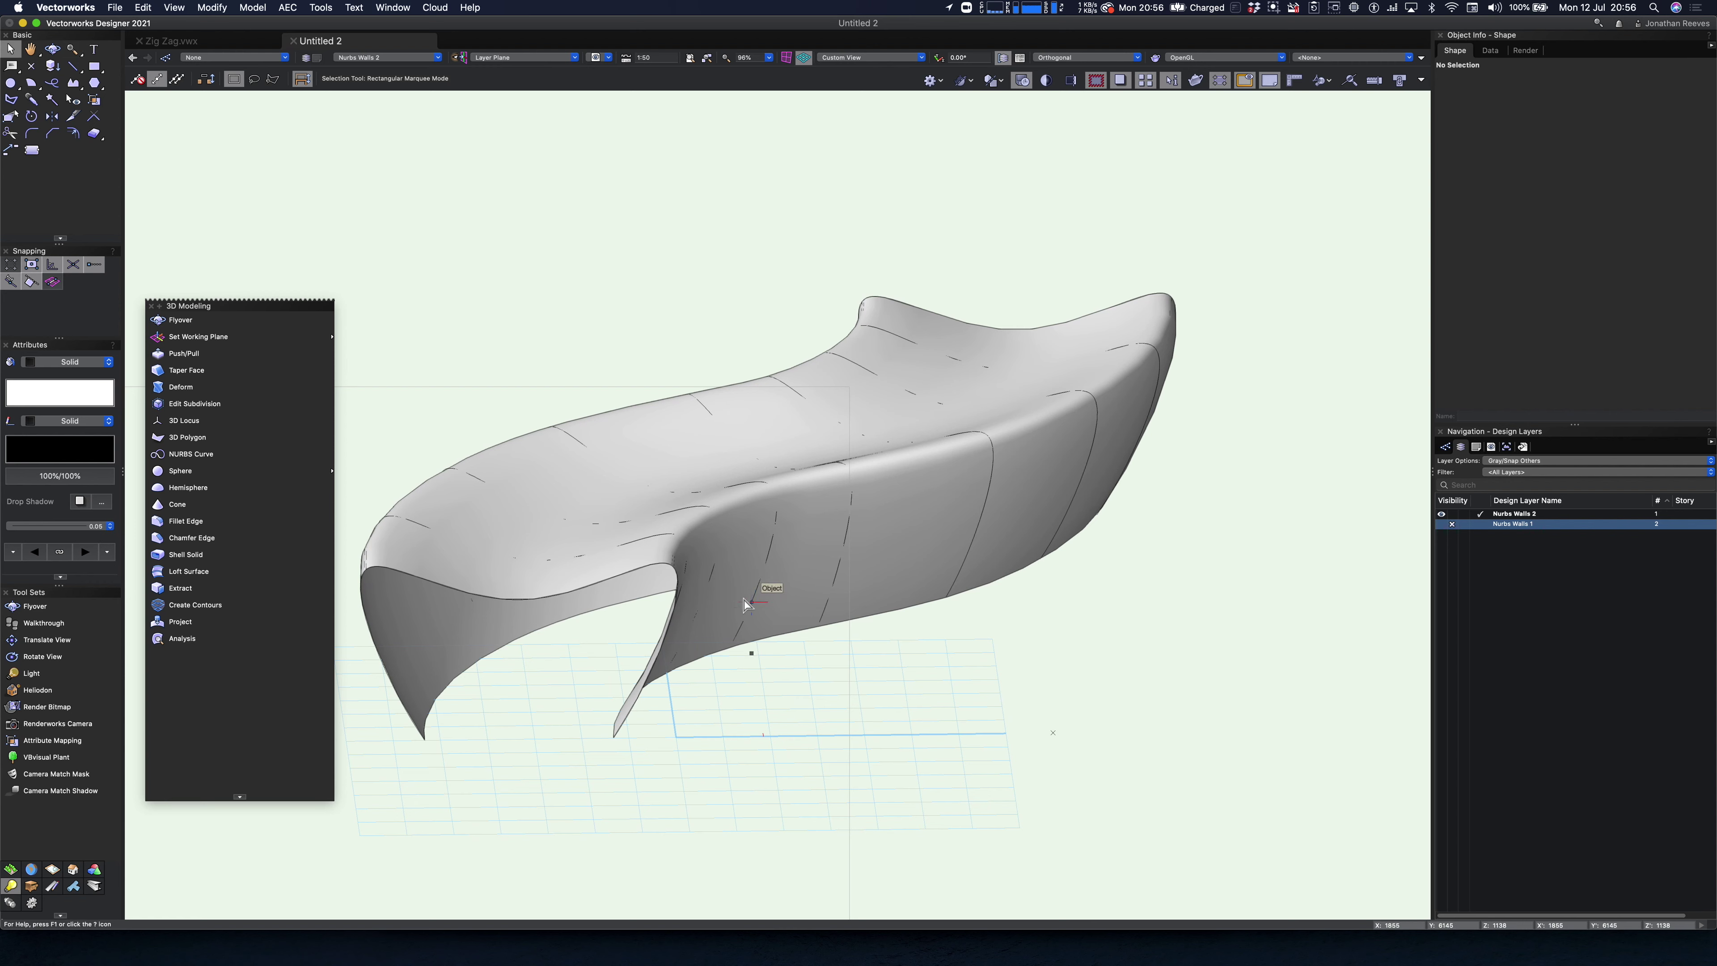
{"action": "left_click", "coordinate": [727, 567]}
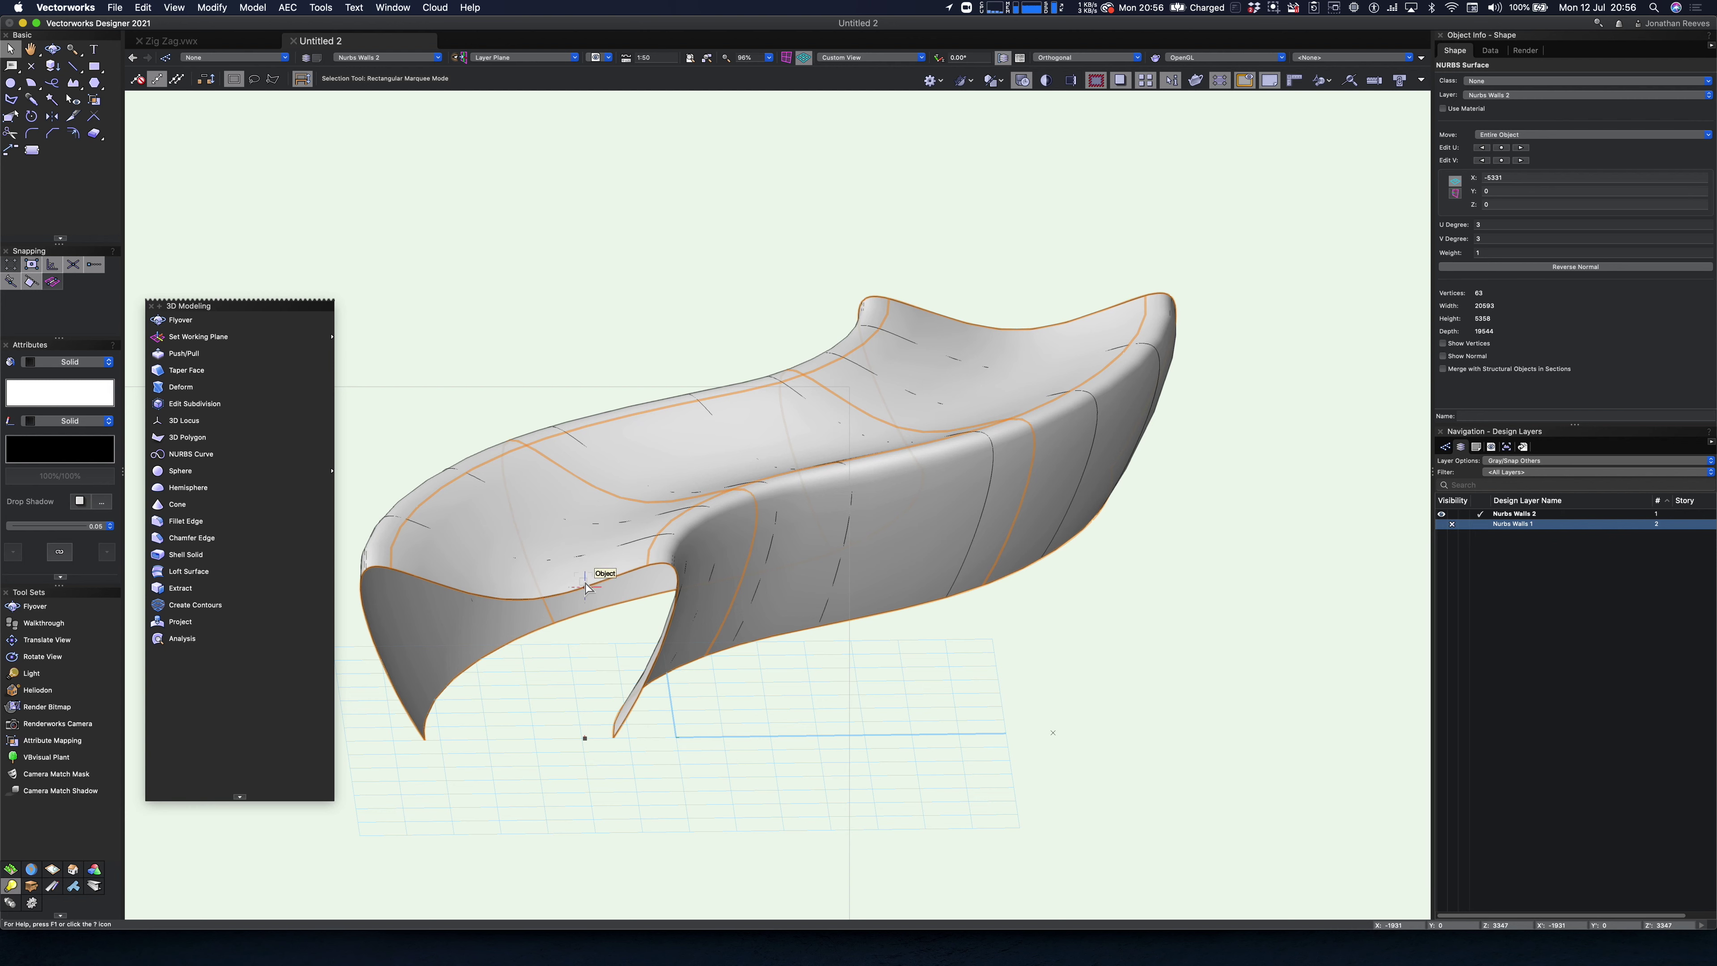
{"action": "left_click", "coordinate": [196, 554]}
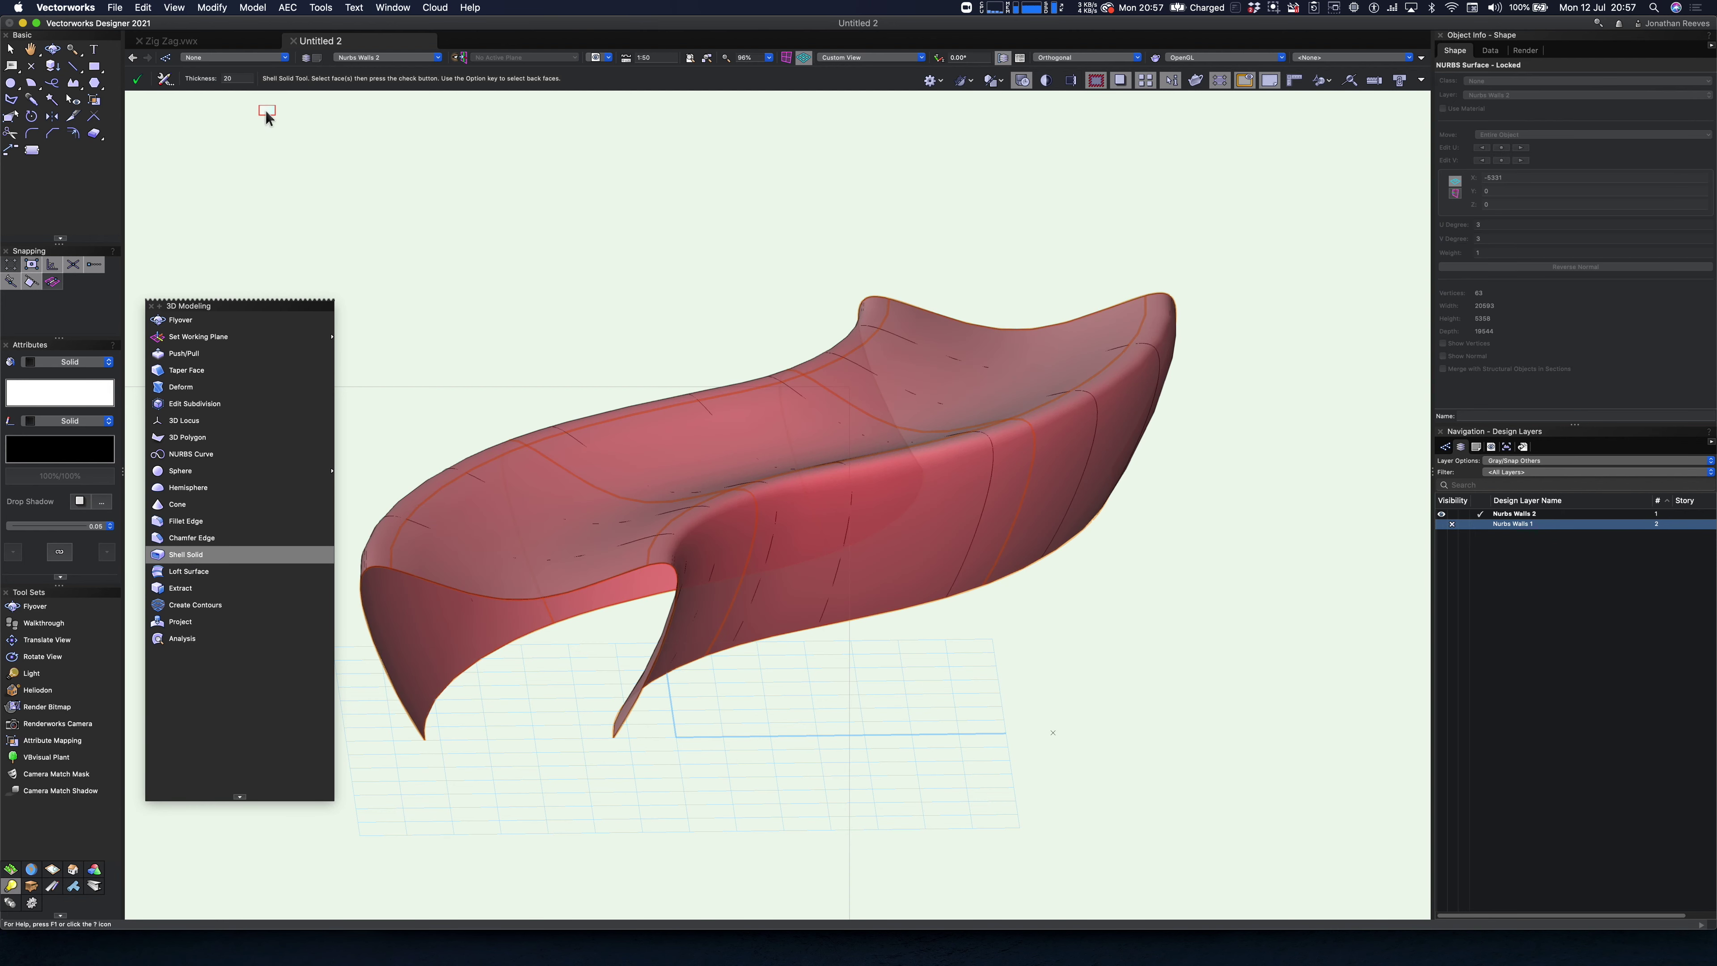
{"action": "left_click", "coordinate": [223, 78]}
{"action": "left_click", "coordinate": [139, 79]}
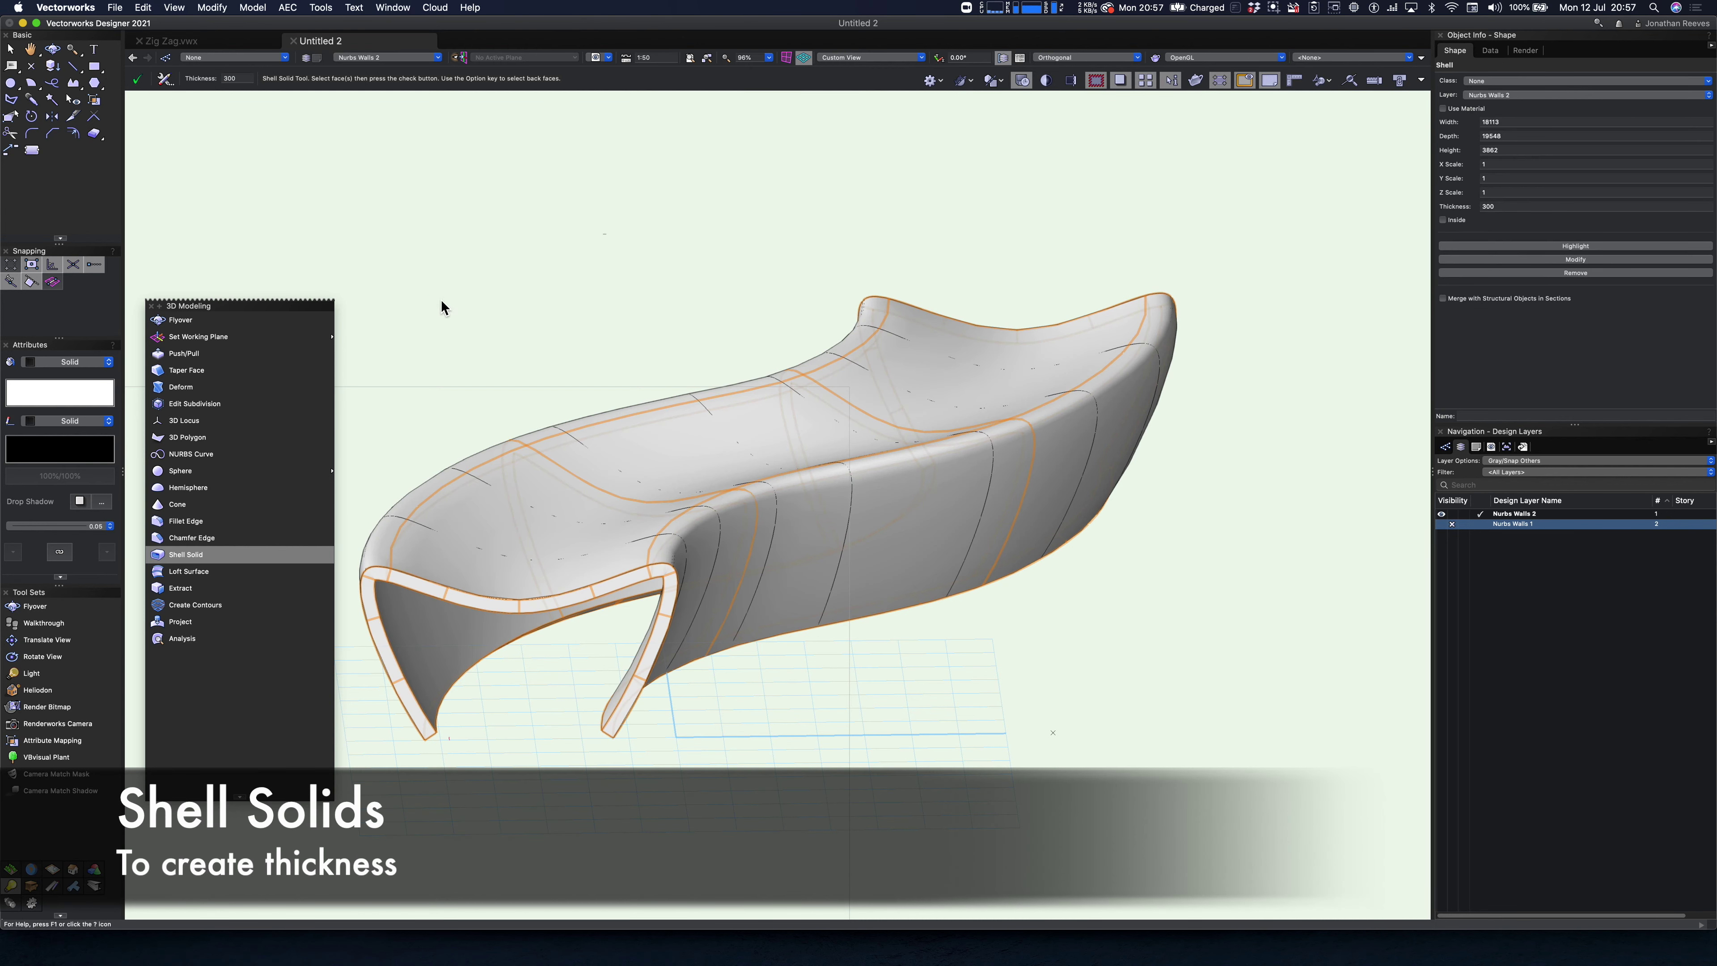
{"action": "key", "text": "x"}
{"action": "middle_click_drag", "start_coordinate": [607, 546], "coordinate": [671, 675], "text": "shift"}
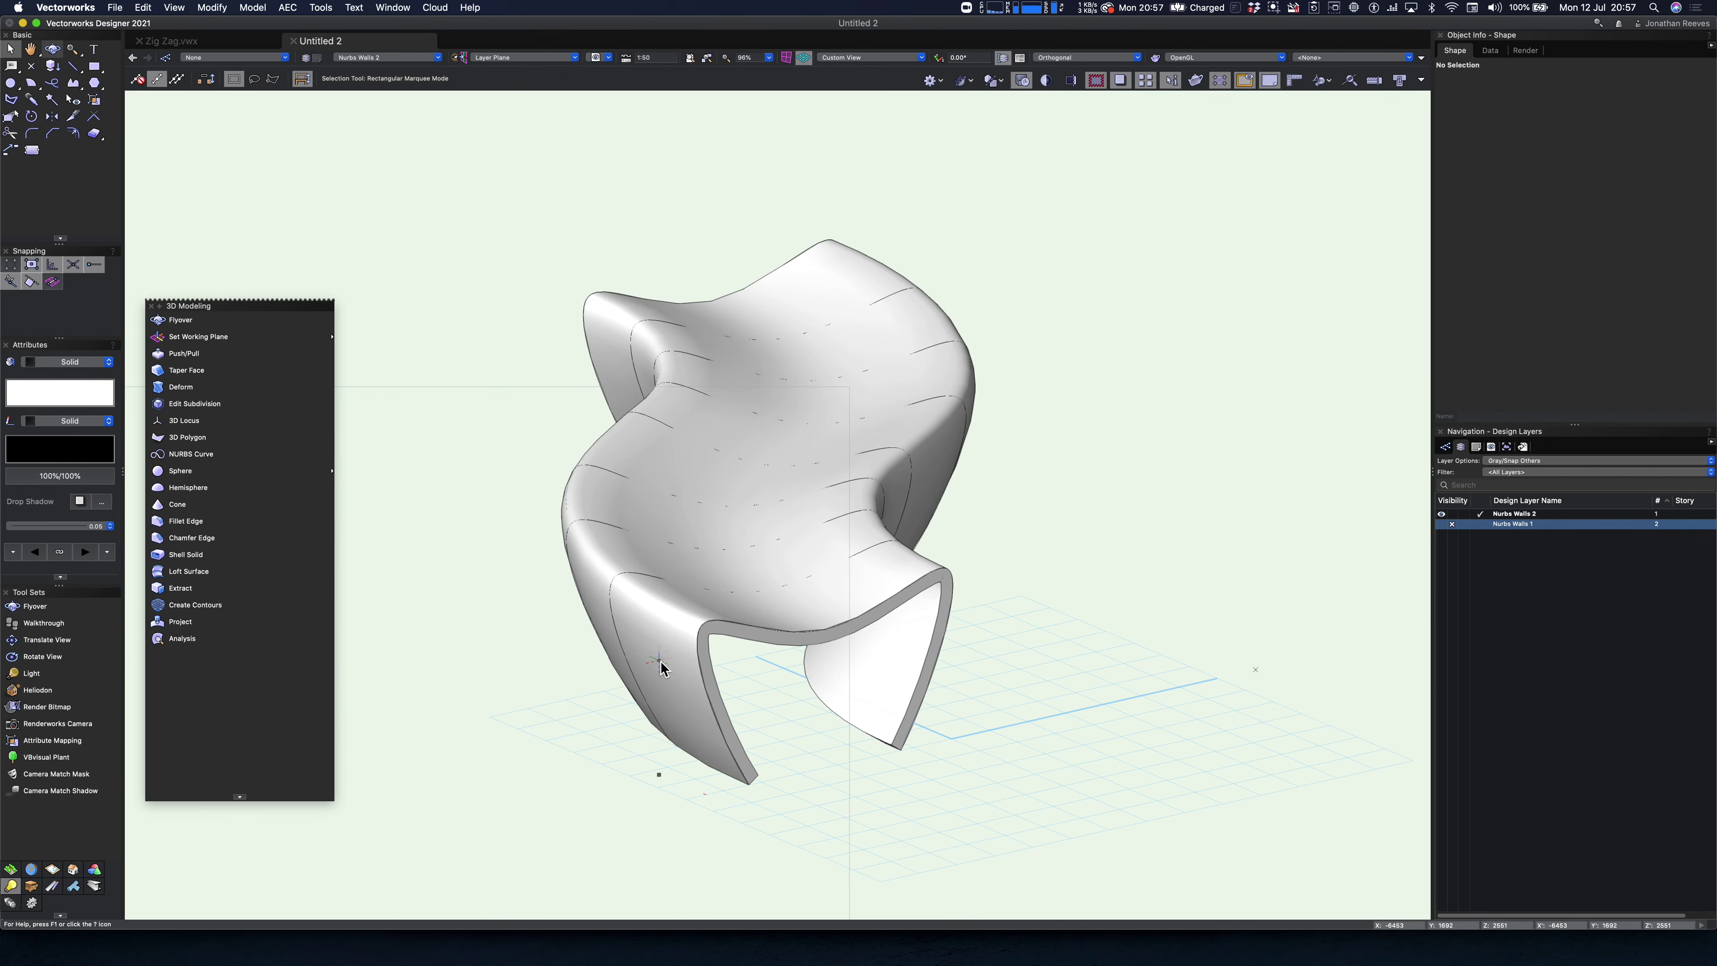
{"action": "key", "text": "F5"}
- Draw a circle and move it into place between the curved walls
{"action": "scroll", "coordinate": [660, 661], "scroll_direction": "down", "scroll_amount": 4}
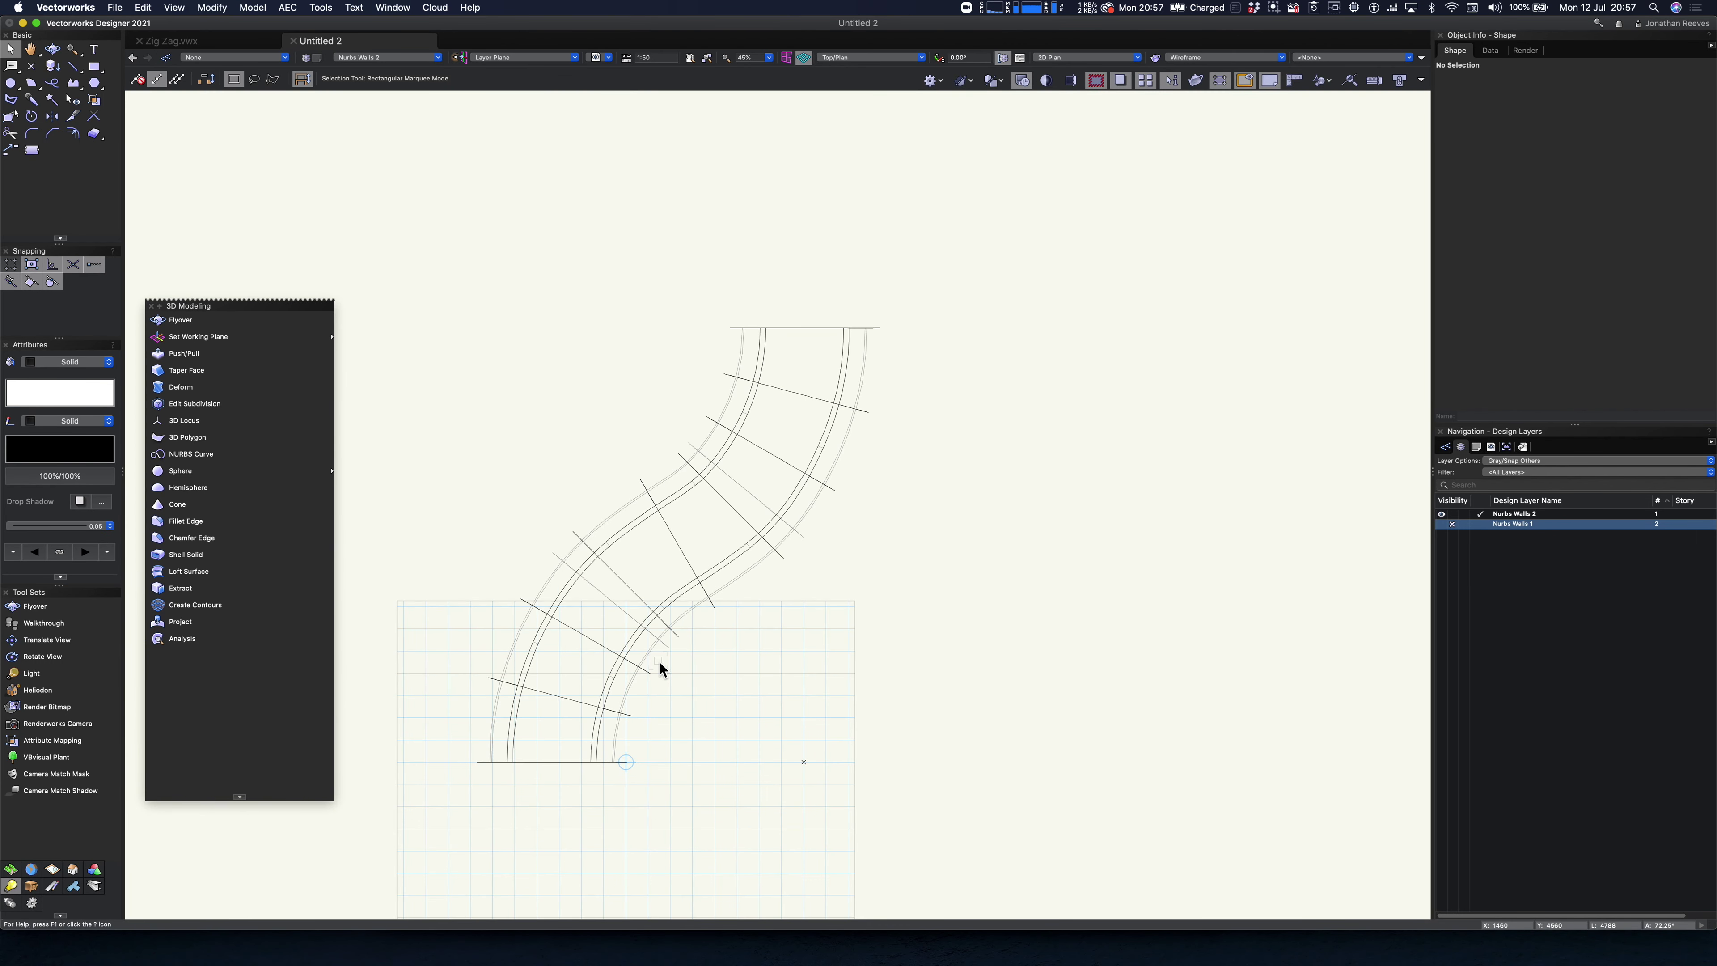
{"action": "key", "text": "6"}
{"action": "left_click", "coordinate": [553, 763]}
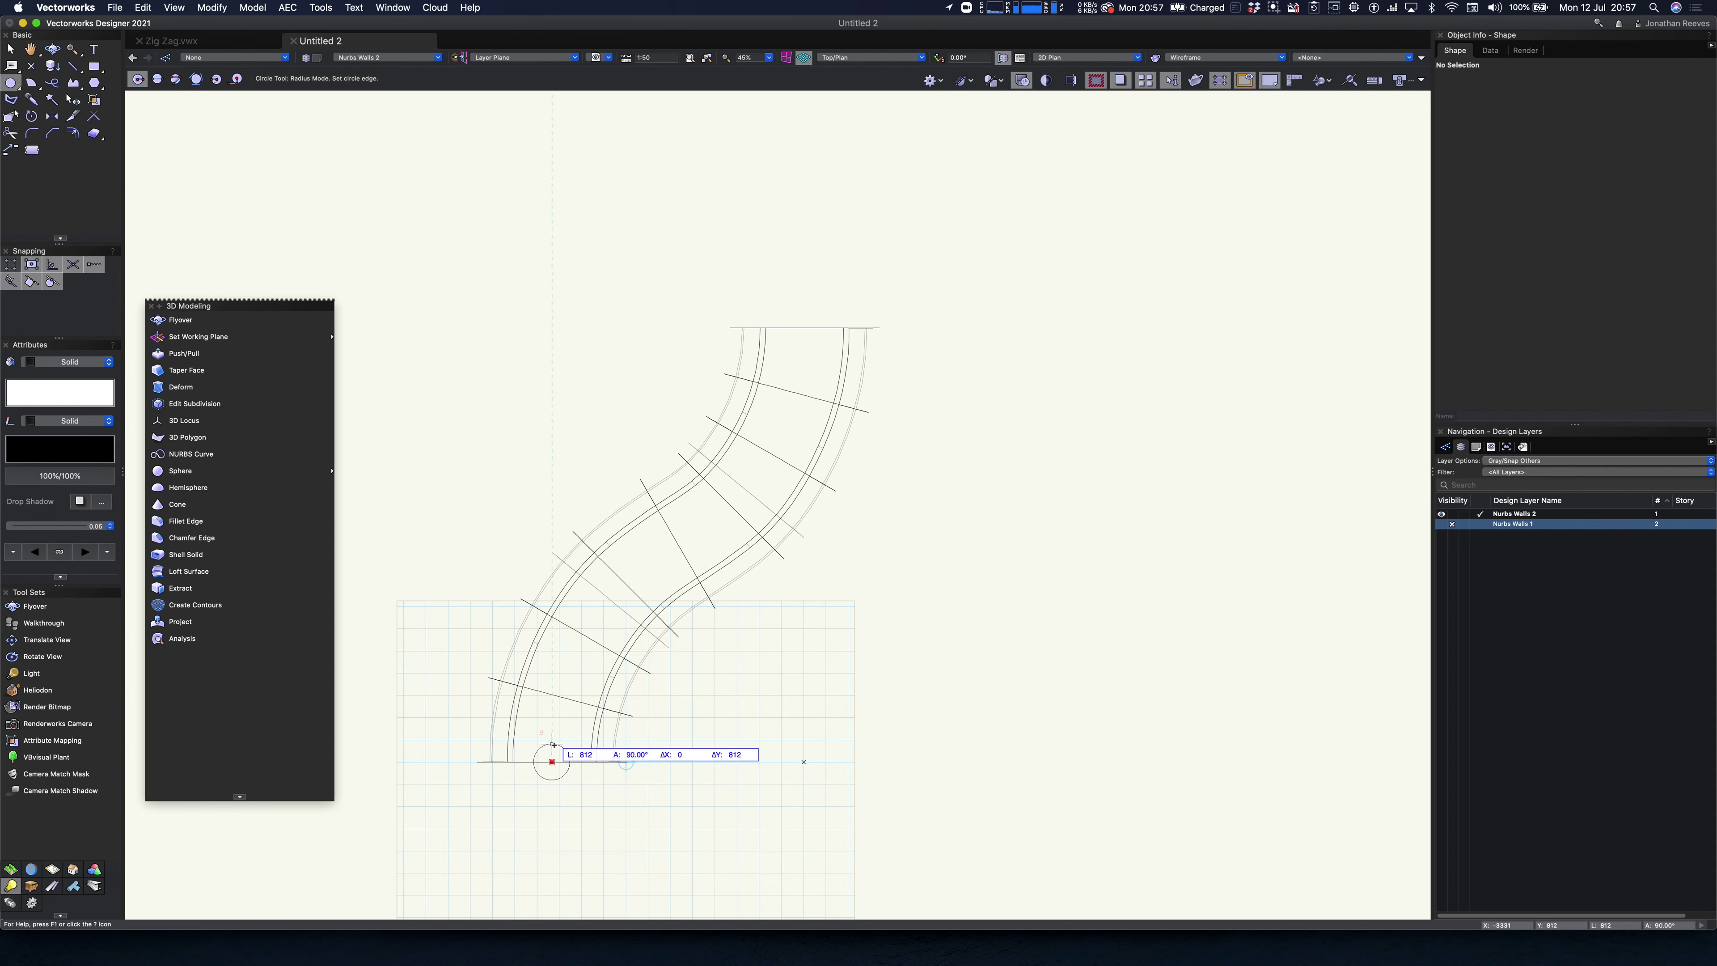
{"action": "left_click", "coordinate": [552, 745]}
{"action": "key", "text": "x"}
{"action": "left_click_drag", "start_coordinate": [553, 745], "coordinate": [798, 394]}
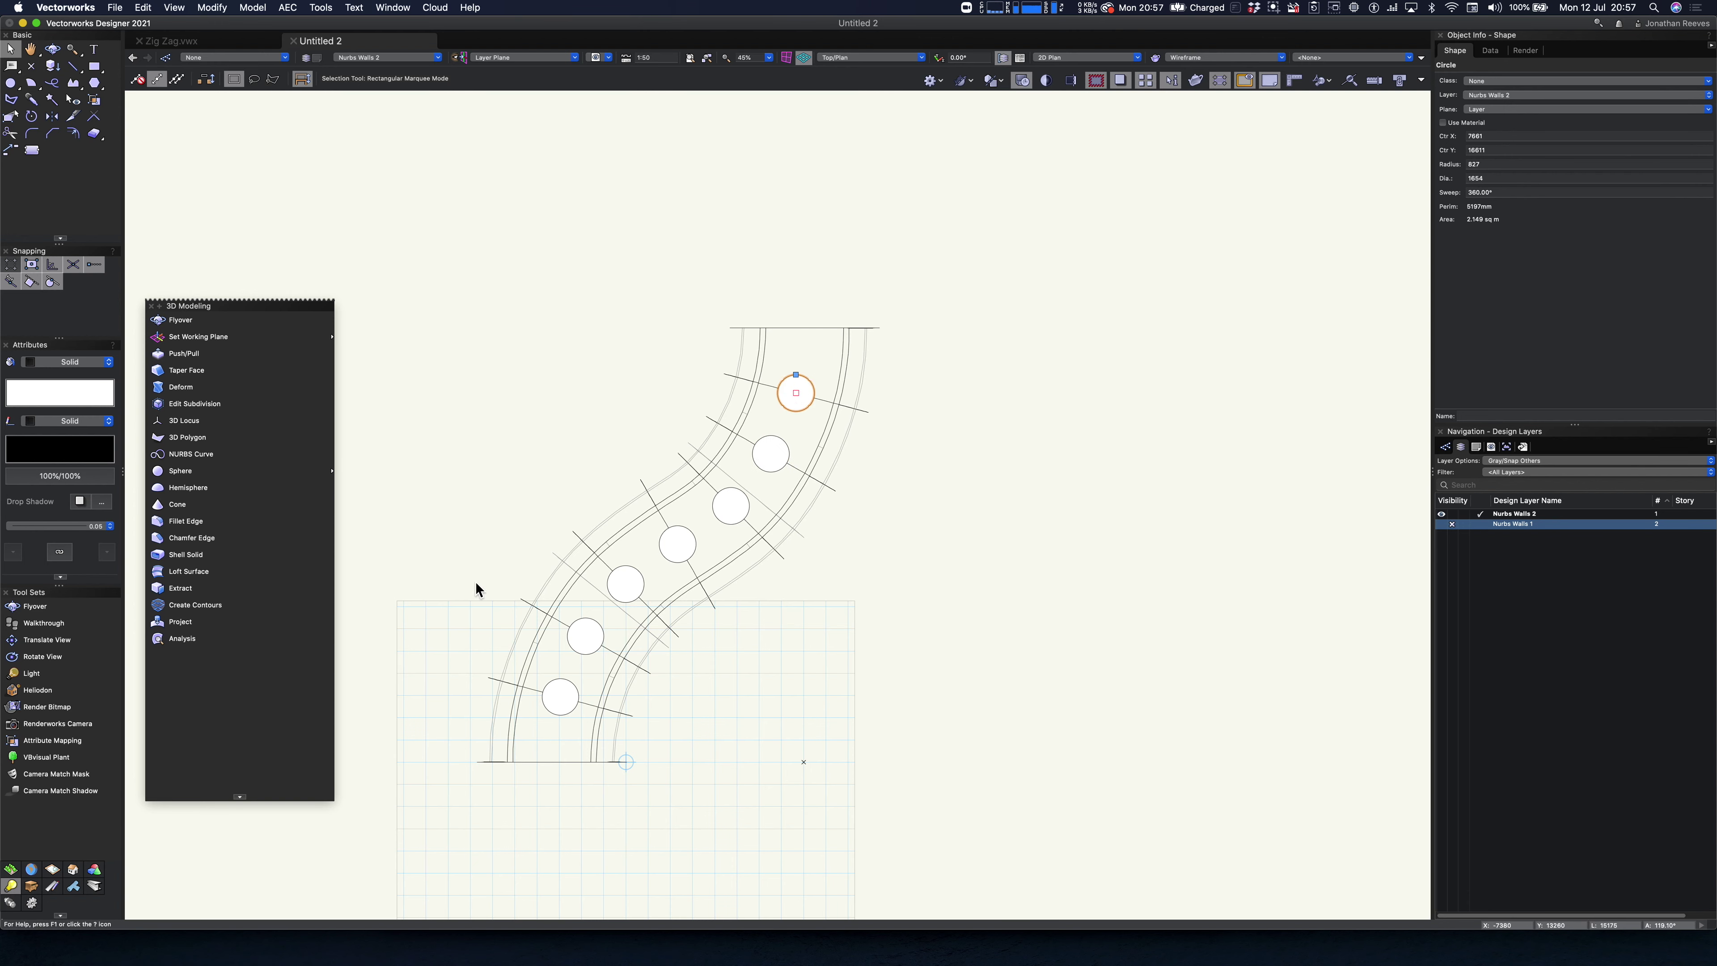
- Select all seven circles at once with Select Similar matching by object type
{"action": "left_click_drag", "start_coordinate": [481, 732], "coordinate": [827, 355]}
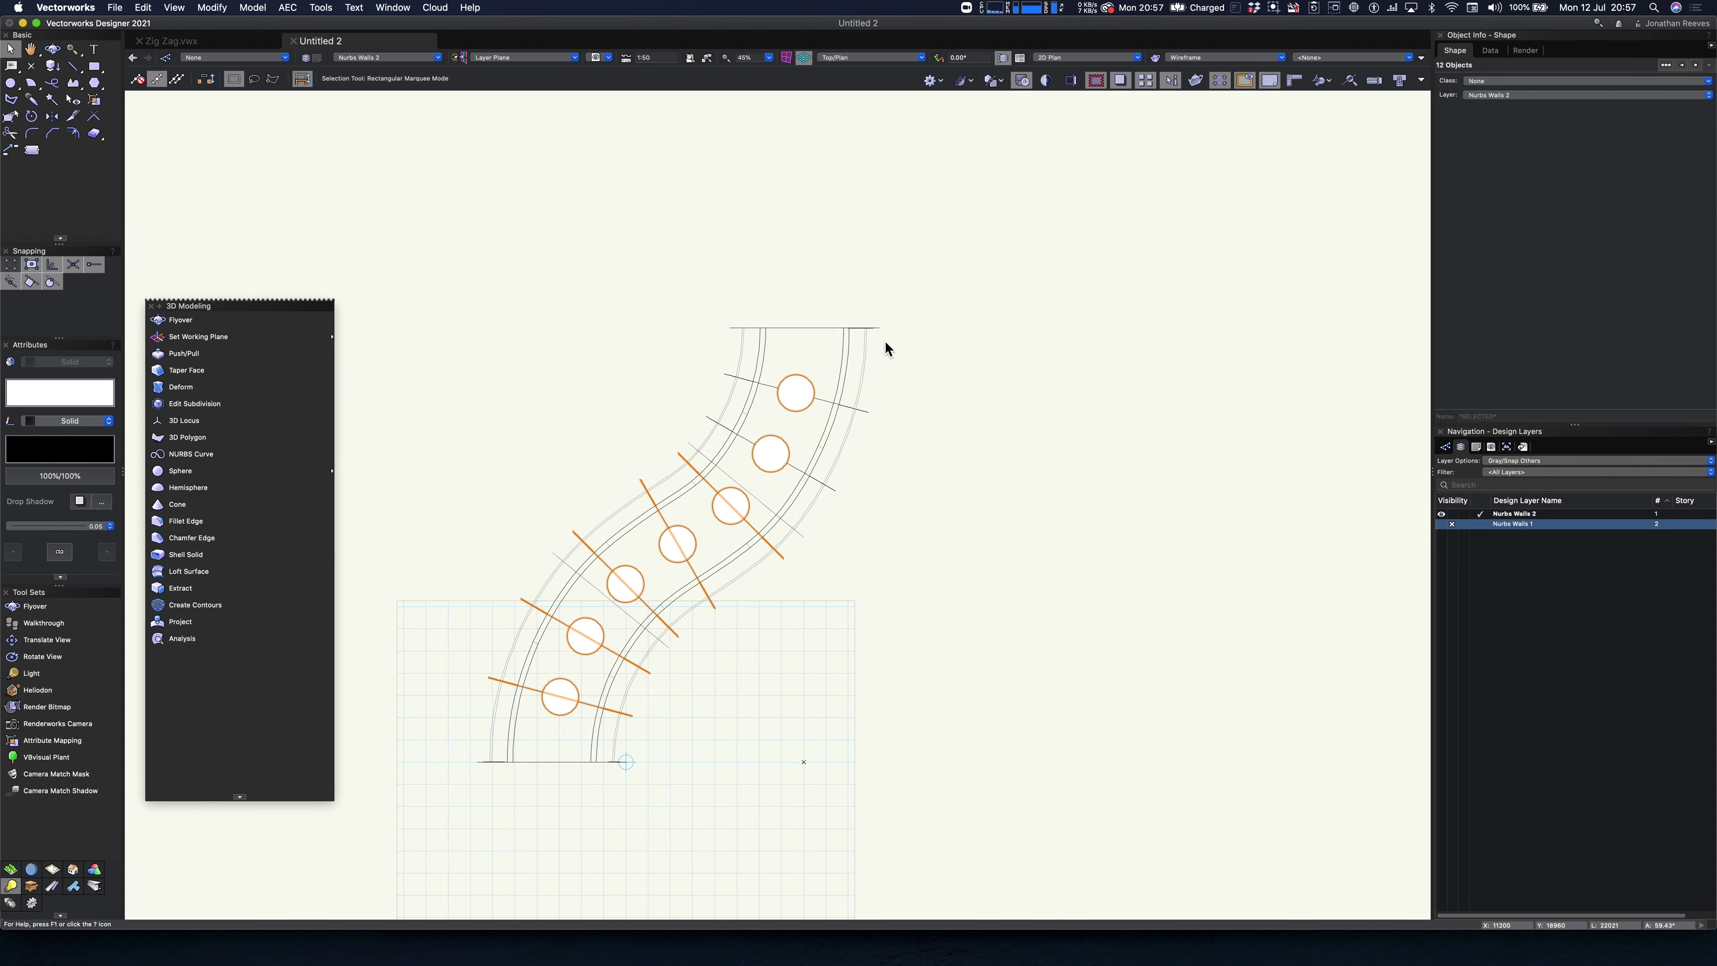
{"action": "key", "text": "Escape"}
{"action": "key", "text": "shift+s"}
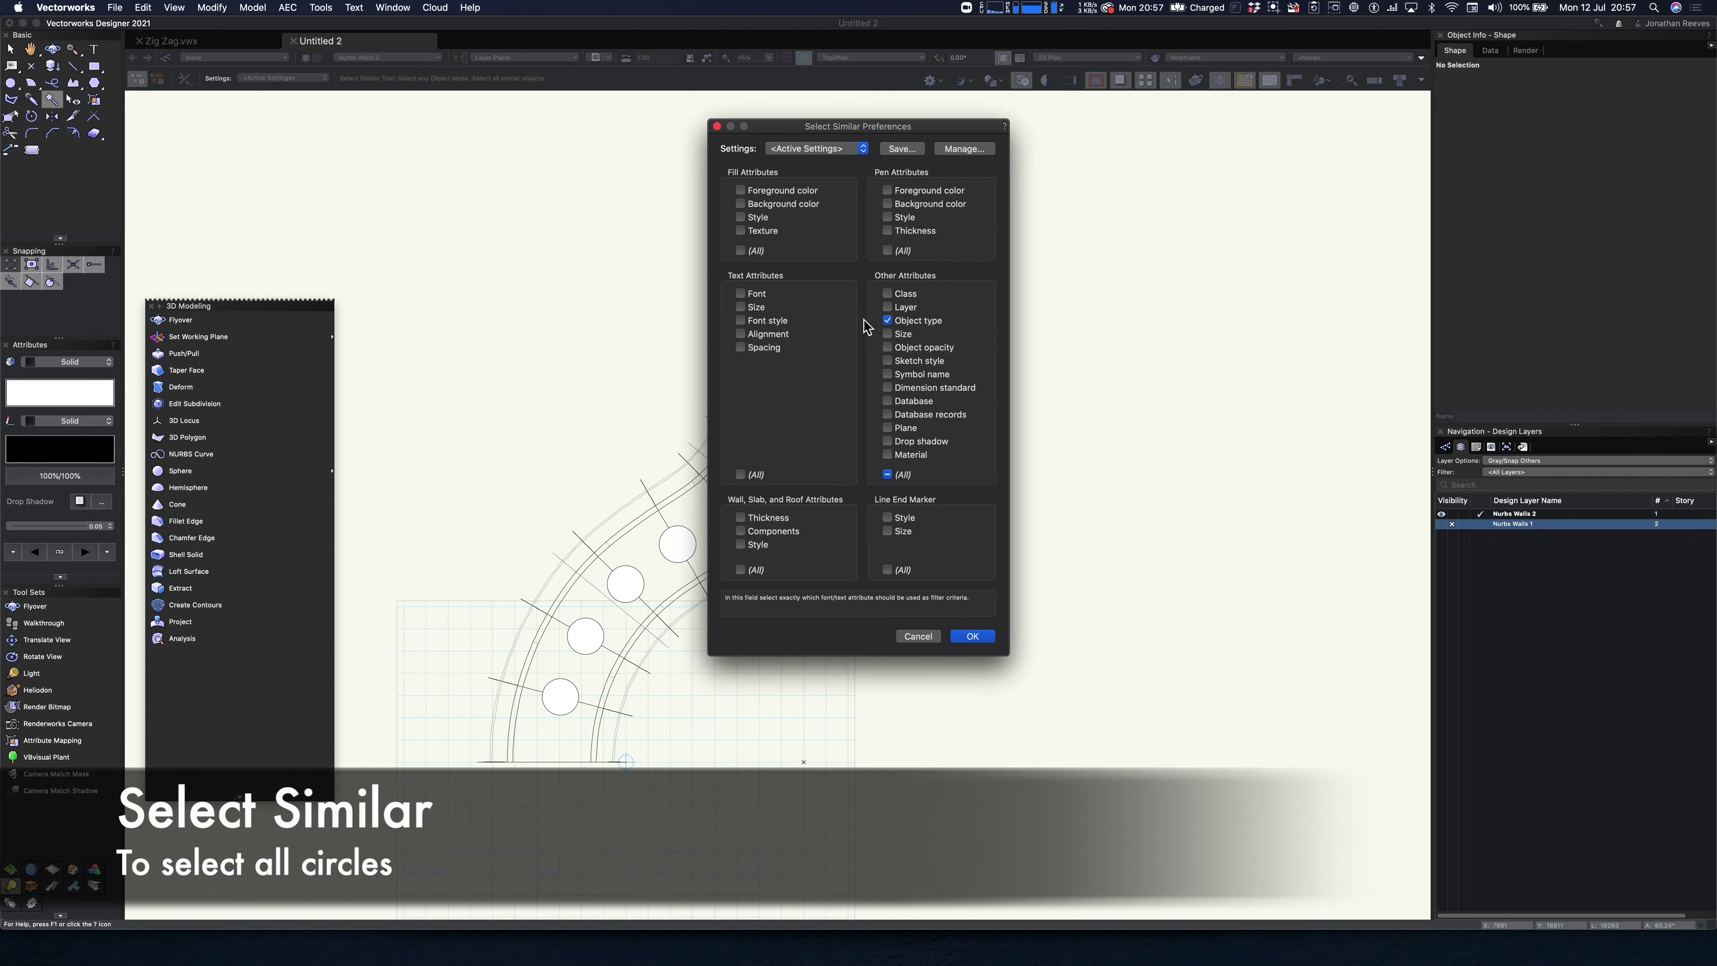
{"action": "left_click", "coordinate": [982, 636]}
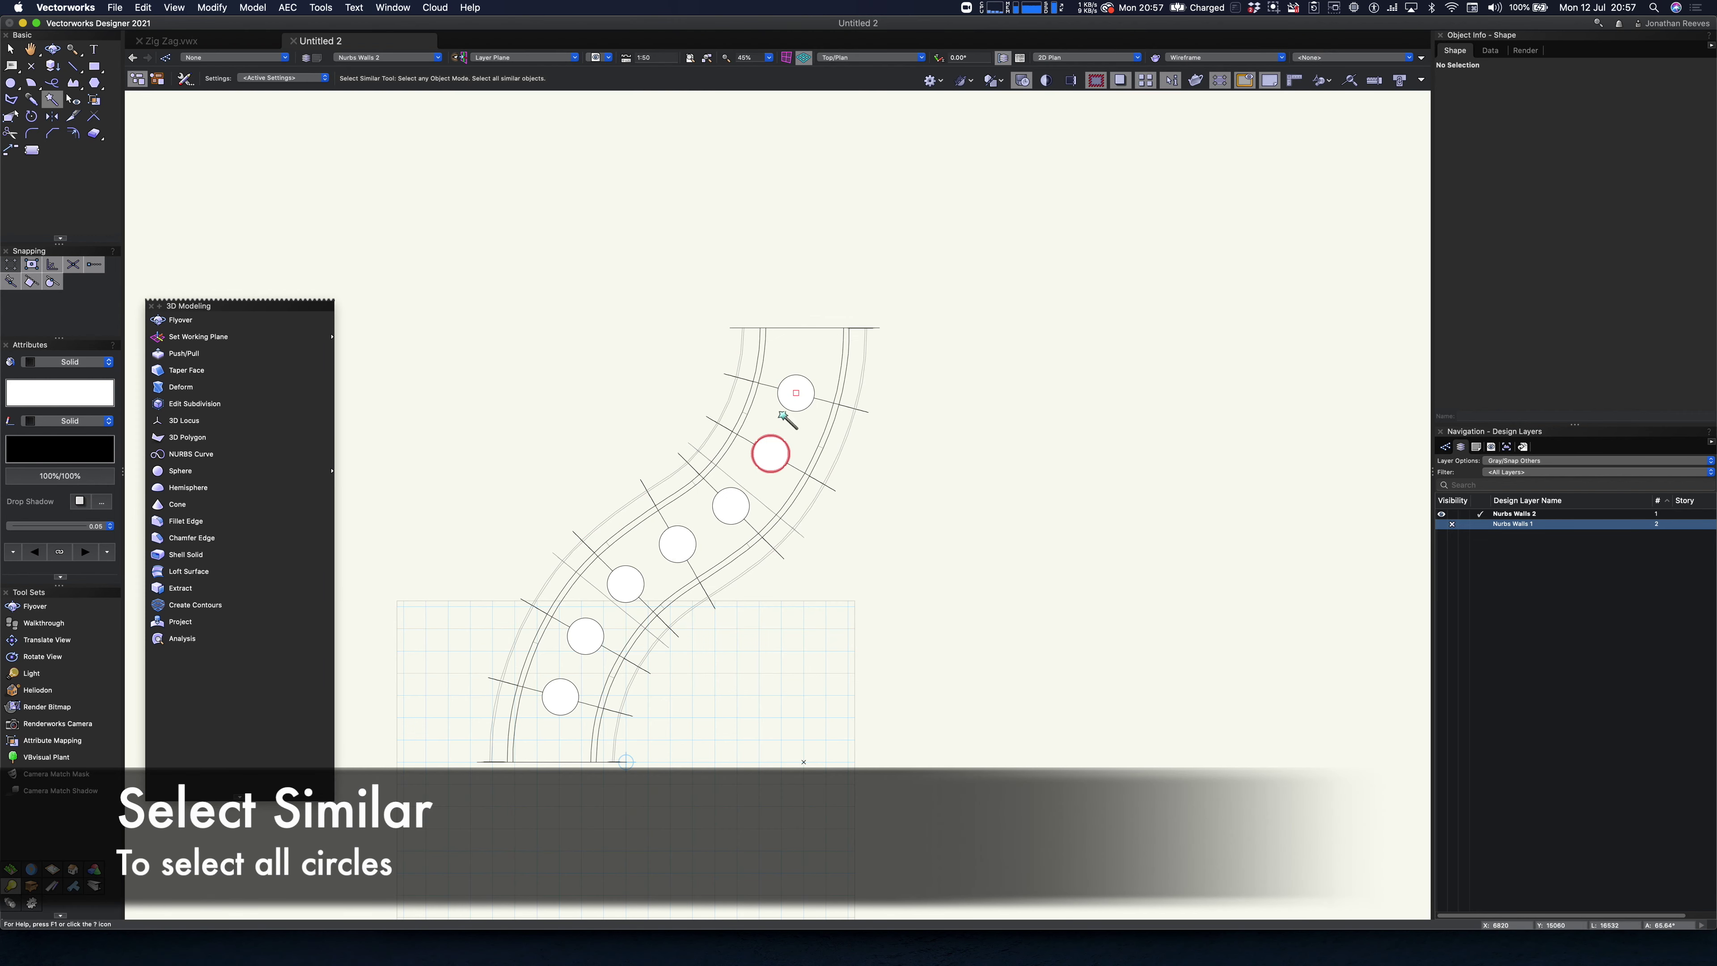
{"action": "left_click", "coordinate": [795, 399]}
- Extrude the seven circles 3000 high and raise their tops above the shell
{"action": "key", "text": "super+e"}
{"action": "type", "text": "3m"}
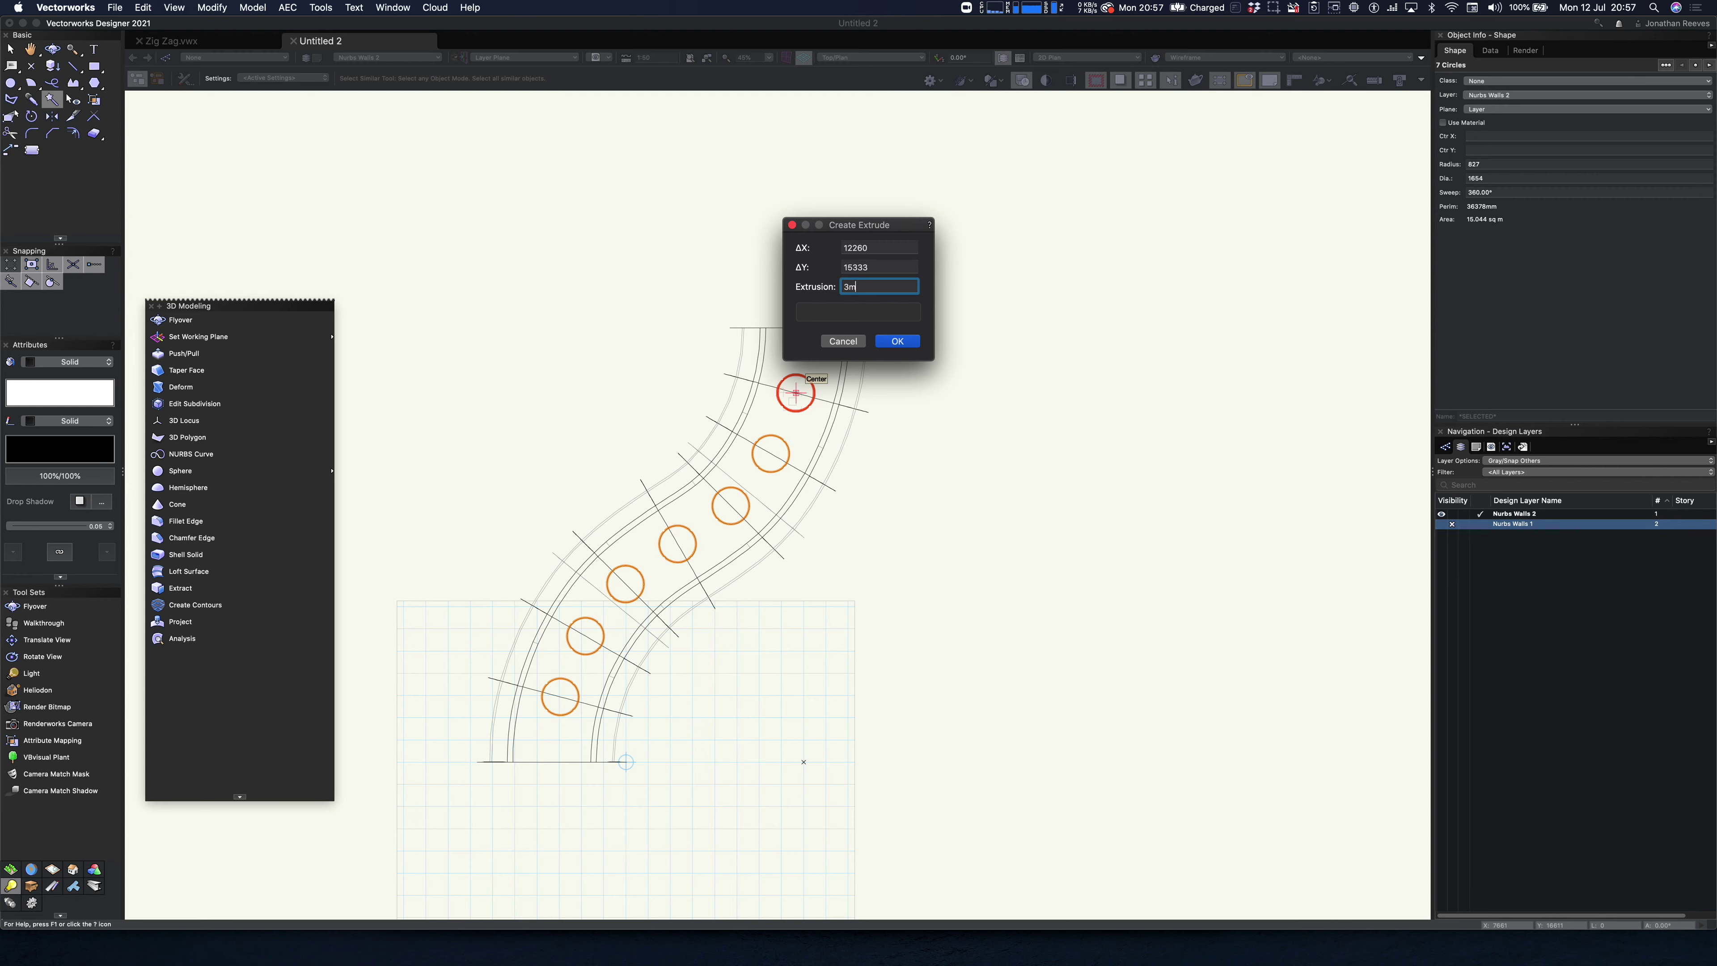
{"action": "key", "text": "Return"}
{"action": "key", "text": "super+2"}
{"action": "key", "text": "super+shift+g"}
{"action": "key", "text": "x"}
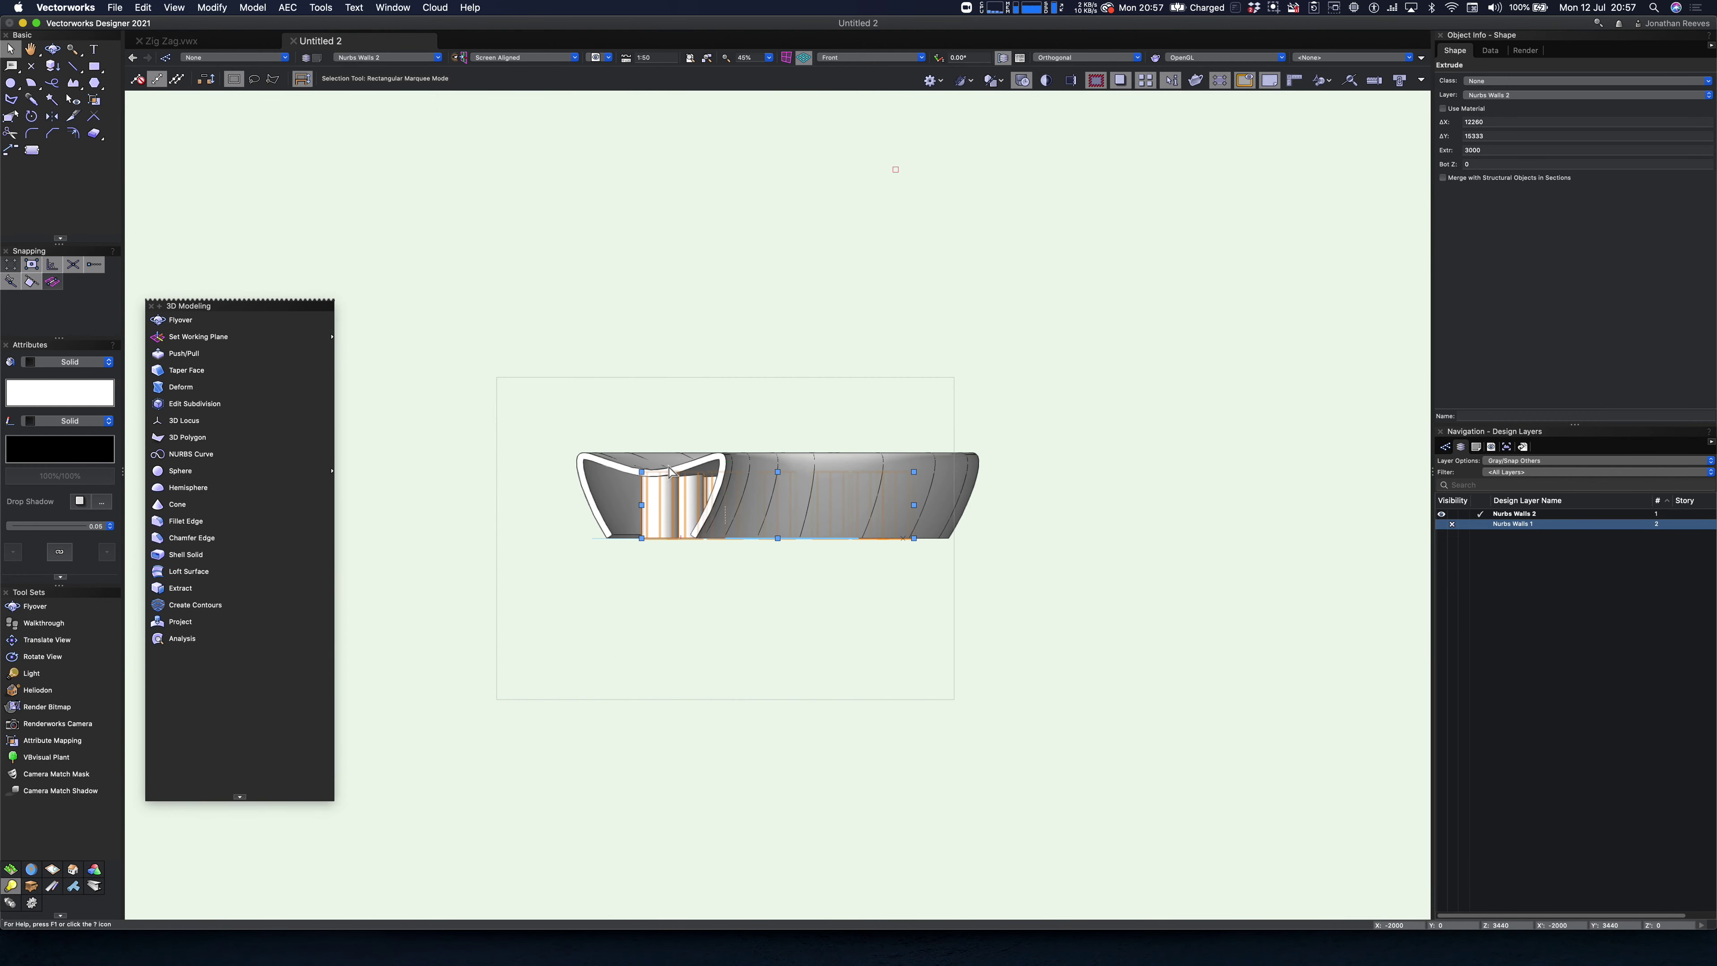
{"action": "left_click_drag", "start_coordinate": [779, 474], "coordinate": [778, 406]}
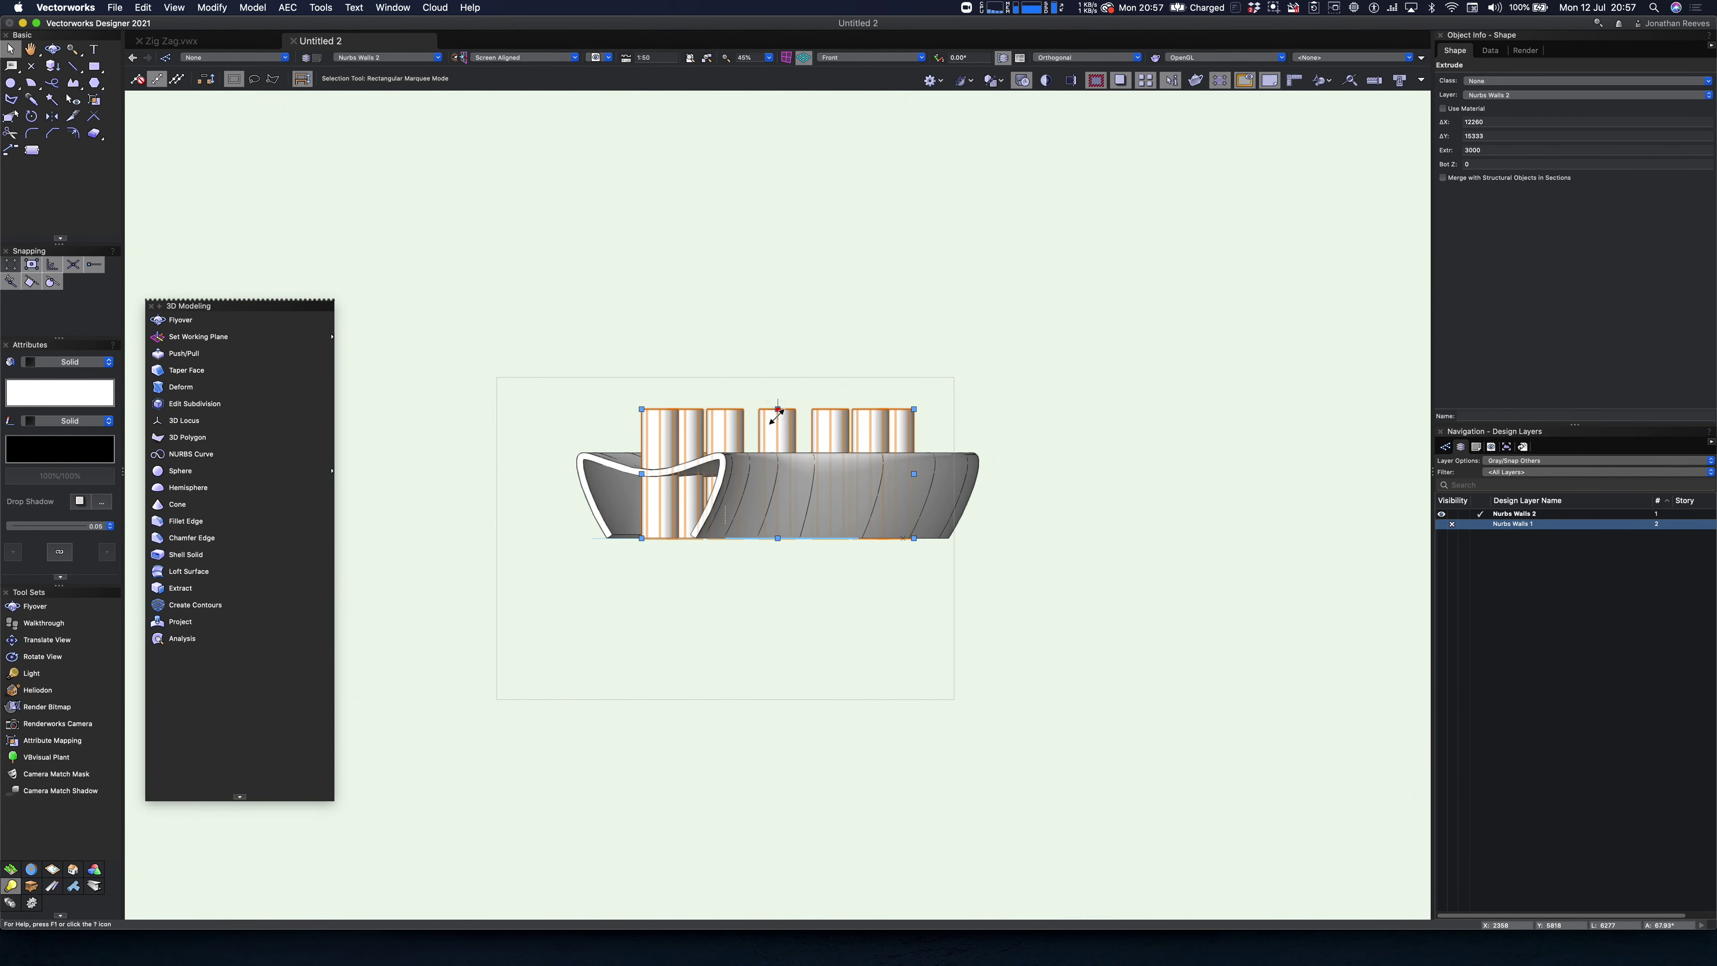
- Subtract the cylinders from the shell to cut seven holes
{"action": "key", "text": "super+3"}
{"action": "key", "text": "super+a"}
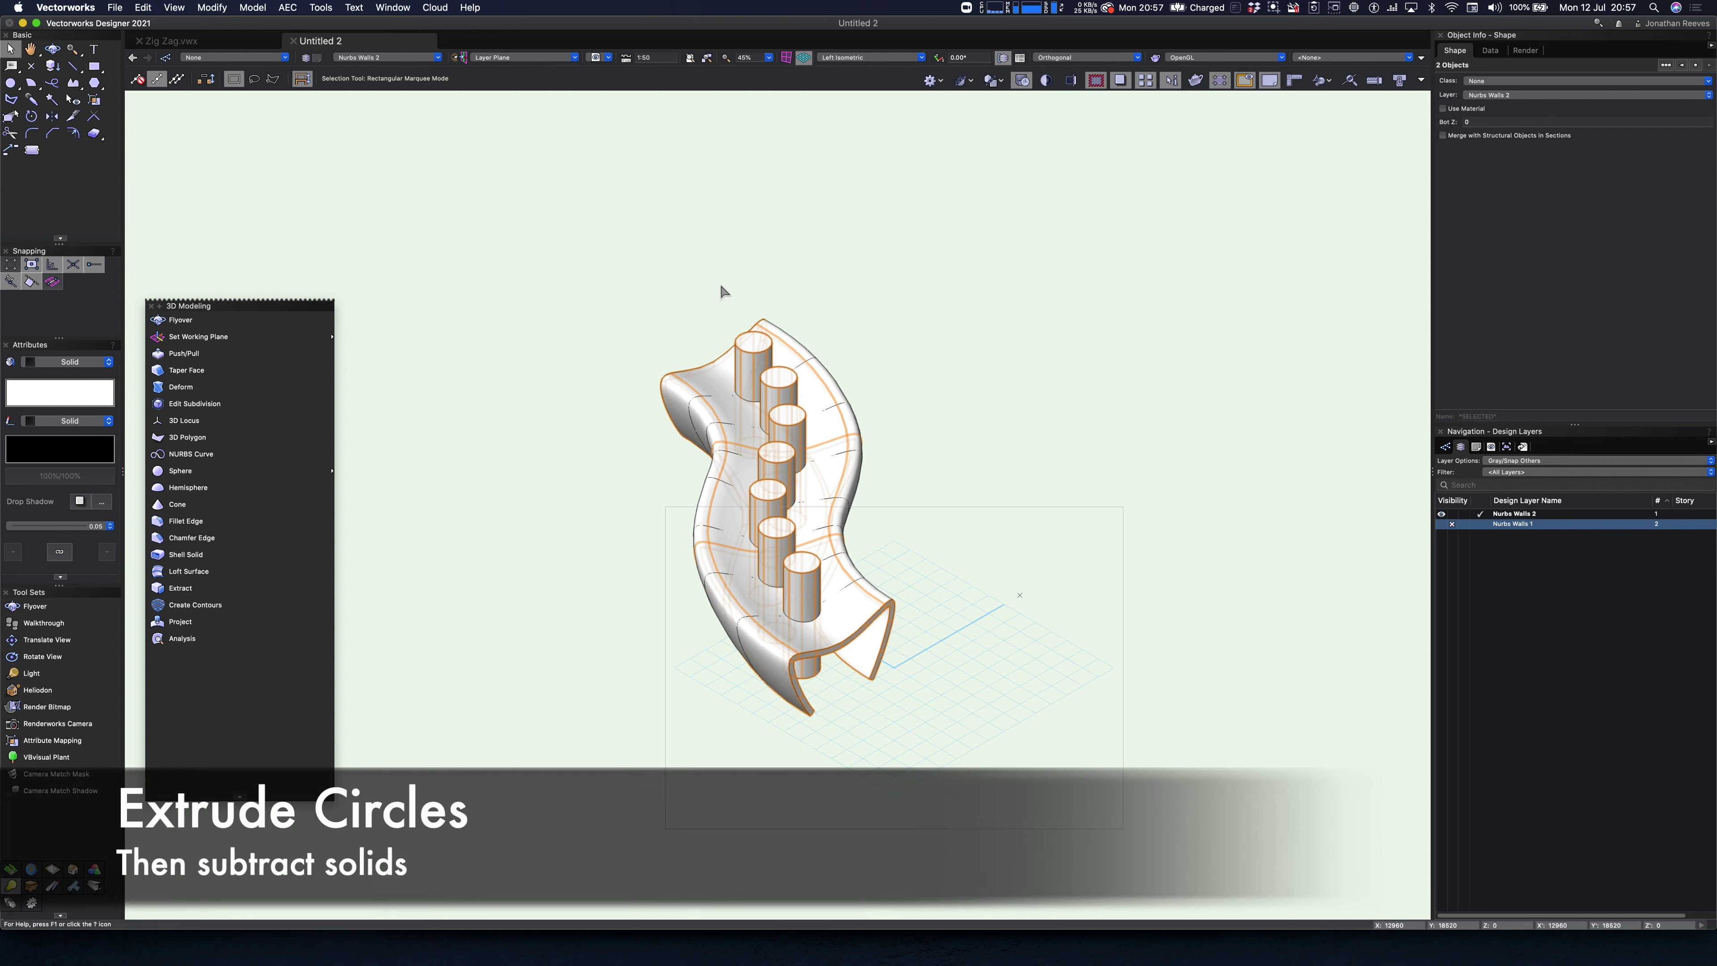
{"action": "left_click", "coordinate": [252, 8]}
{"action": "left_click", "coordinate": [274, 42]}
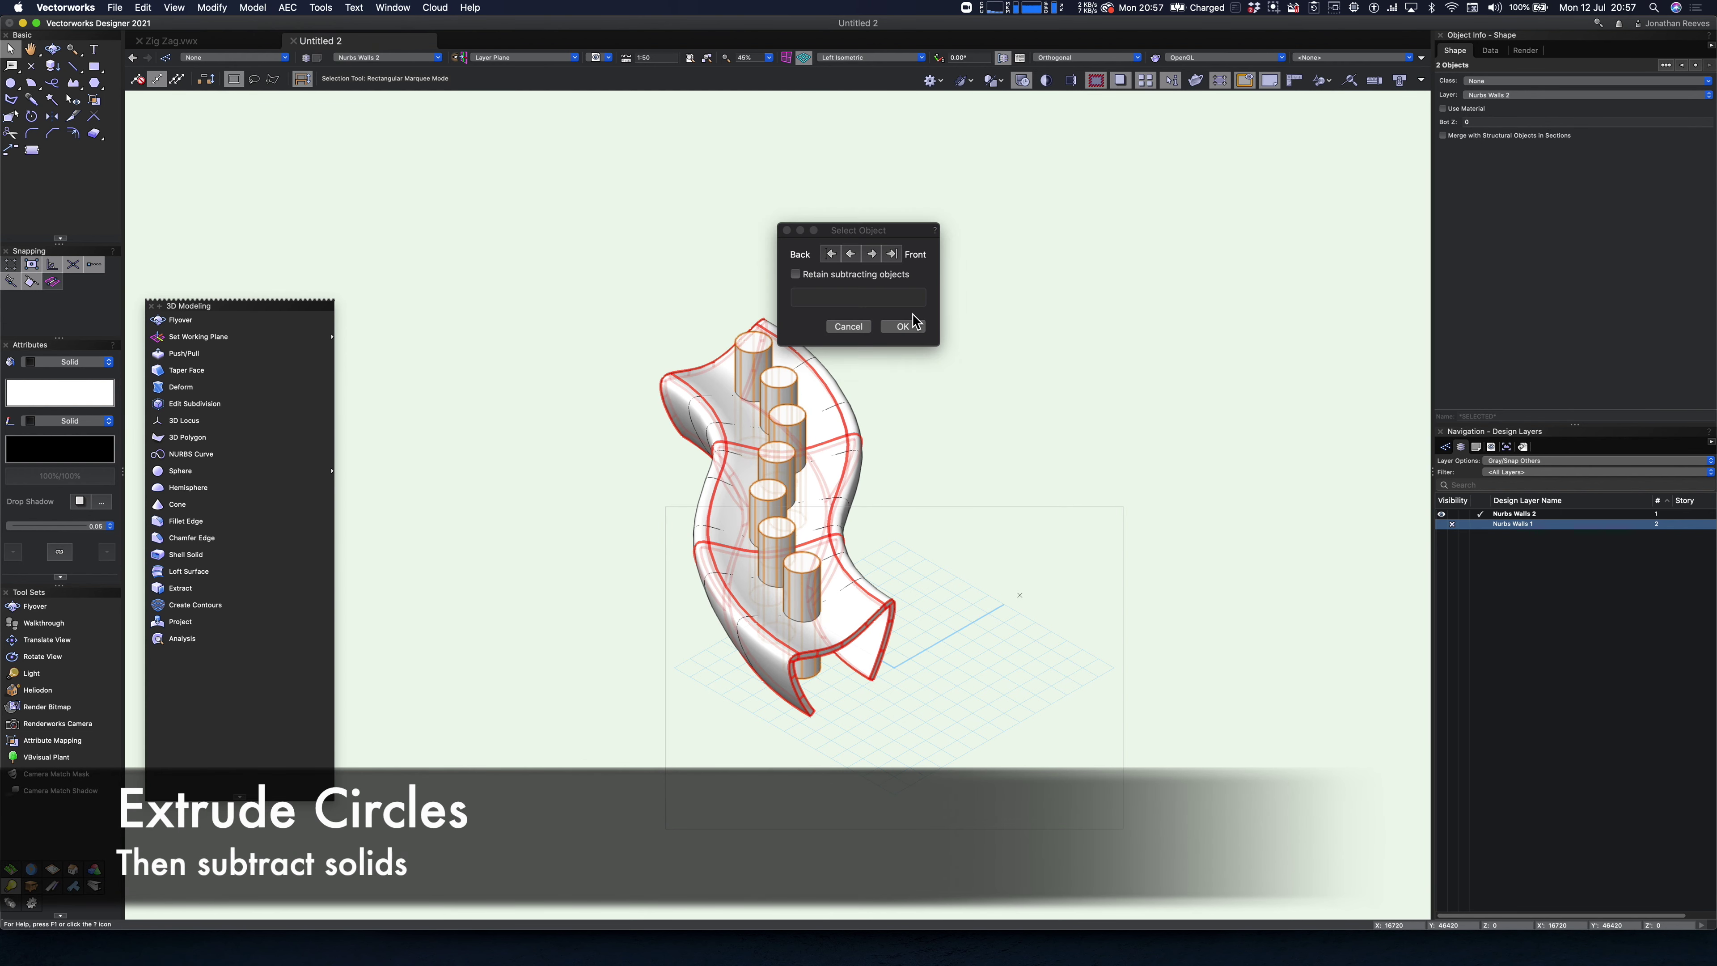
{"action": "left_click", "coordinate": [903, 327]}
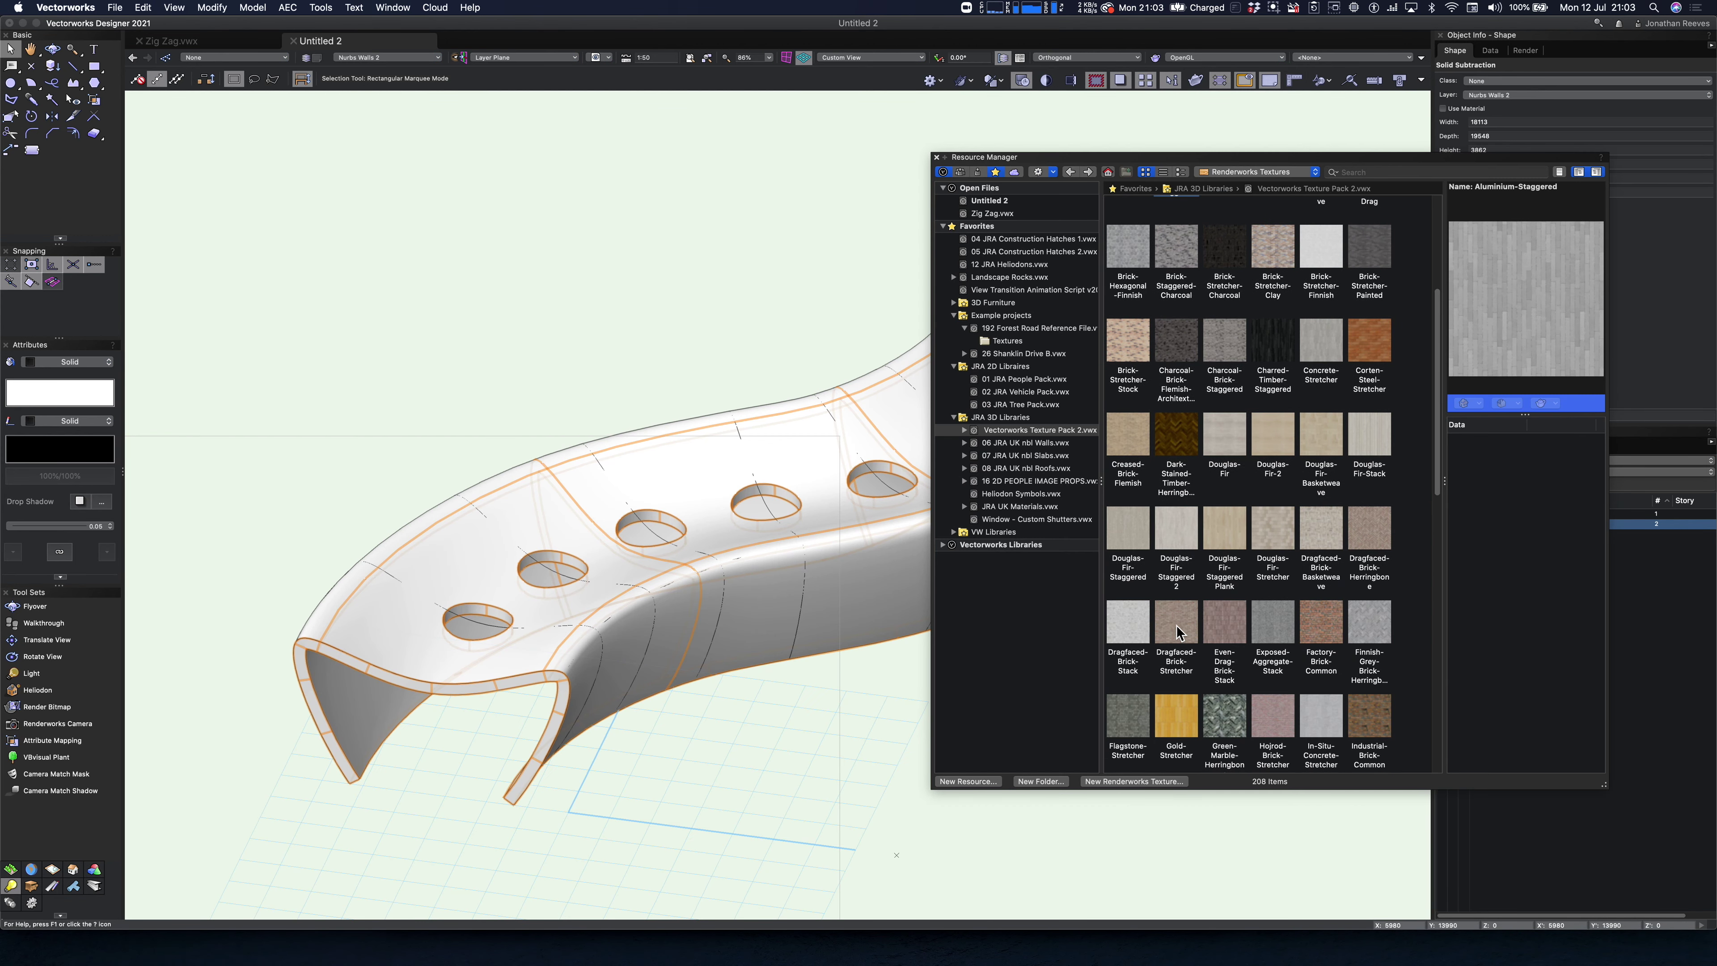
- Apply the Gold-Stretcher texture to the shell and close the texture library
{"action": "left_click", "coordinate": [1179, 625]}
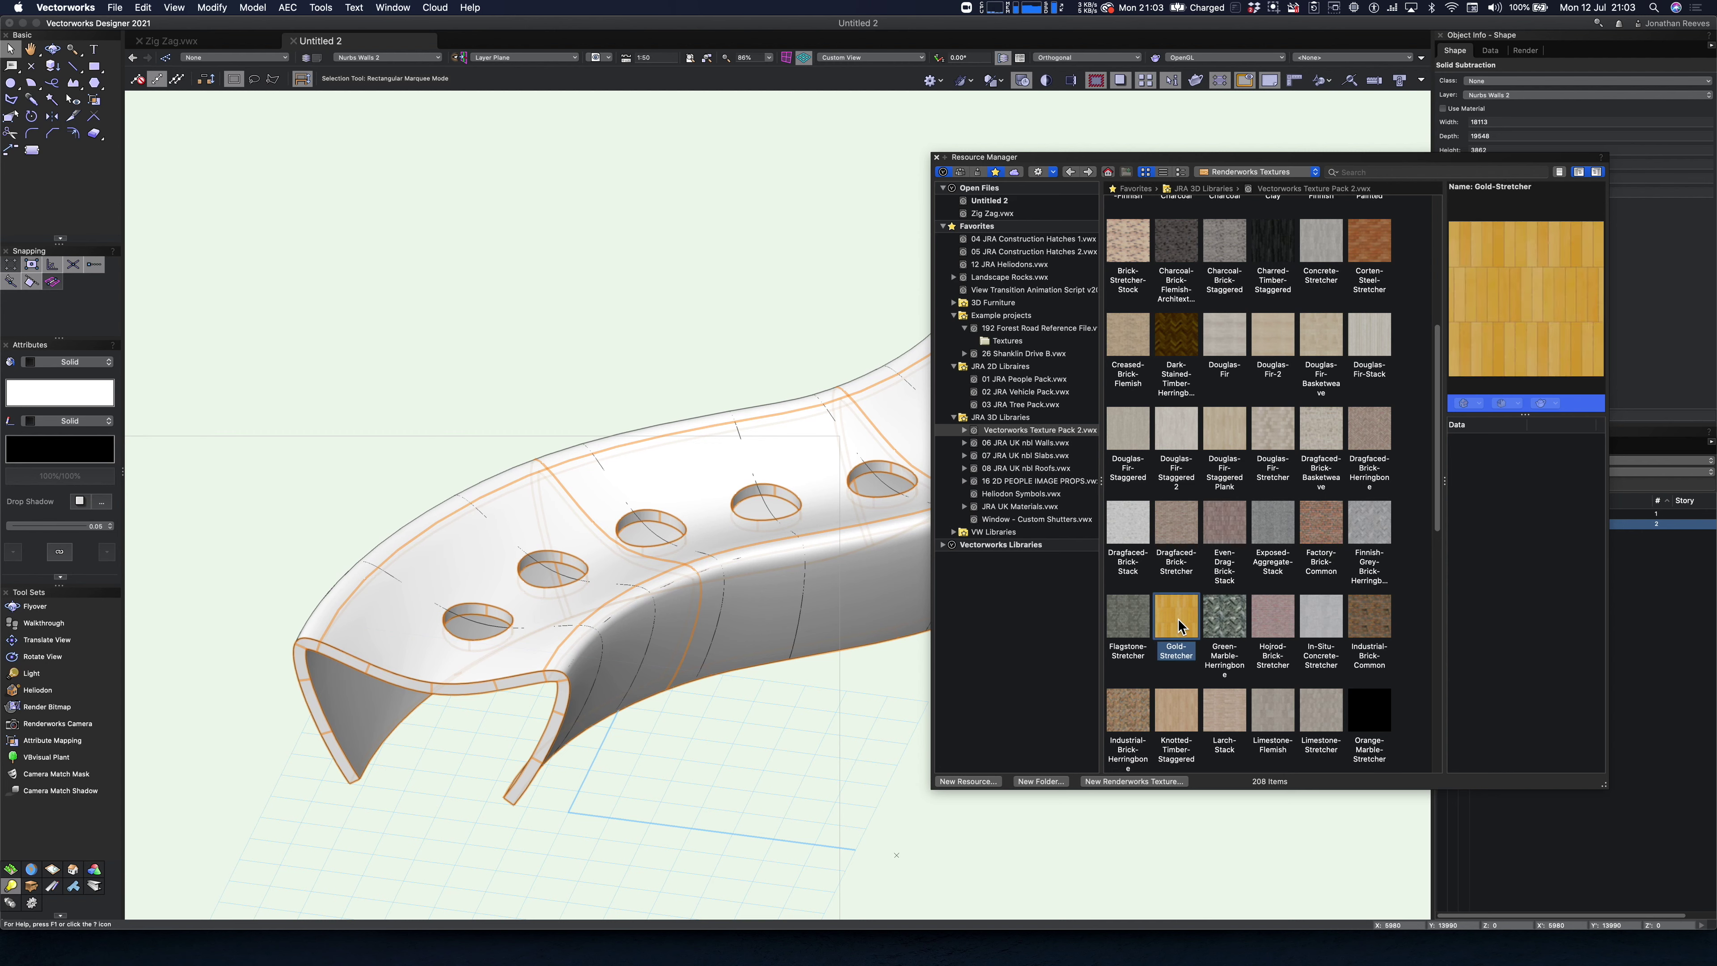
{"action": "double_click", "coordinate": [1164, 626]}
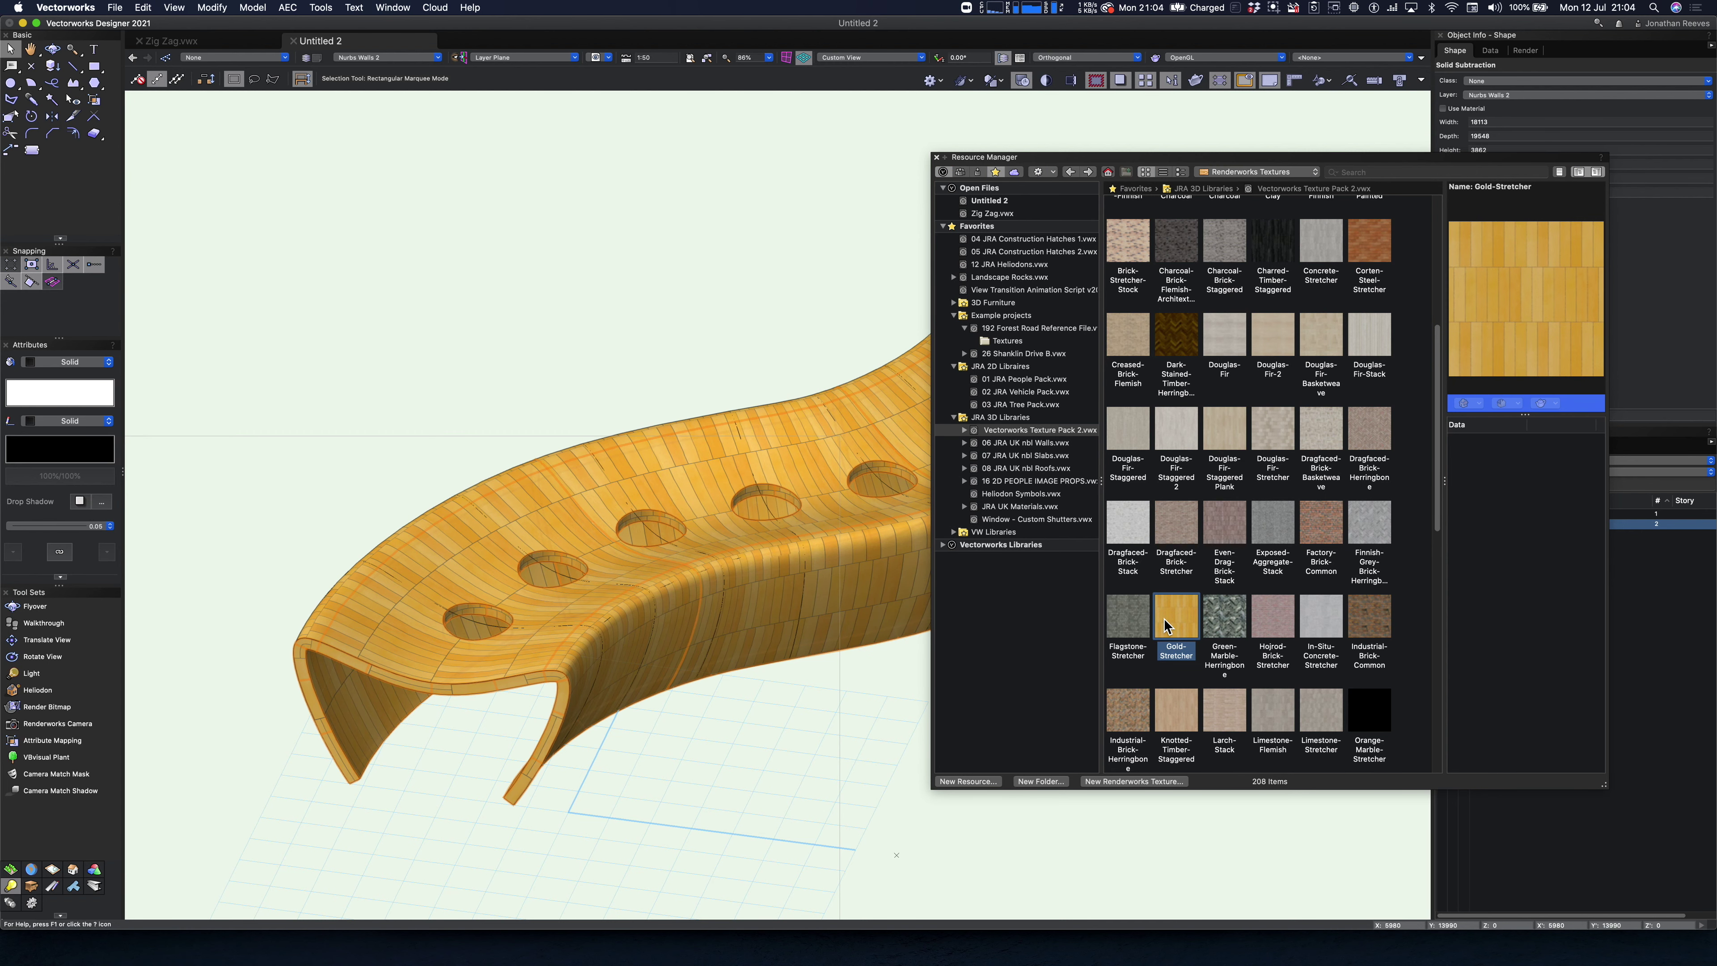
{"action": "left_click", "coordinate": [940, 160]}
- Set the shell's texture scale to 2, undoing a trial 90° rotation
{"action": "left_click", "coordinate": [1526, 51]}
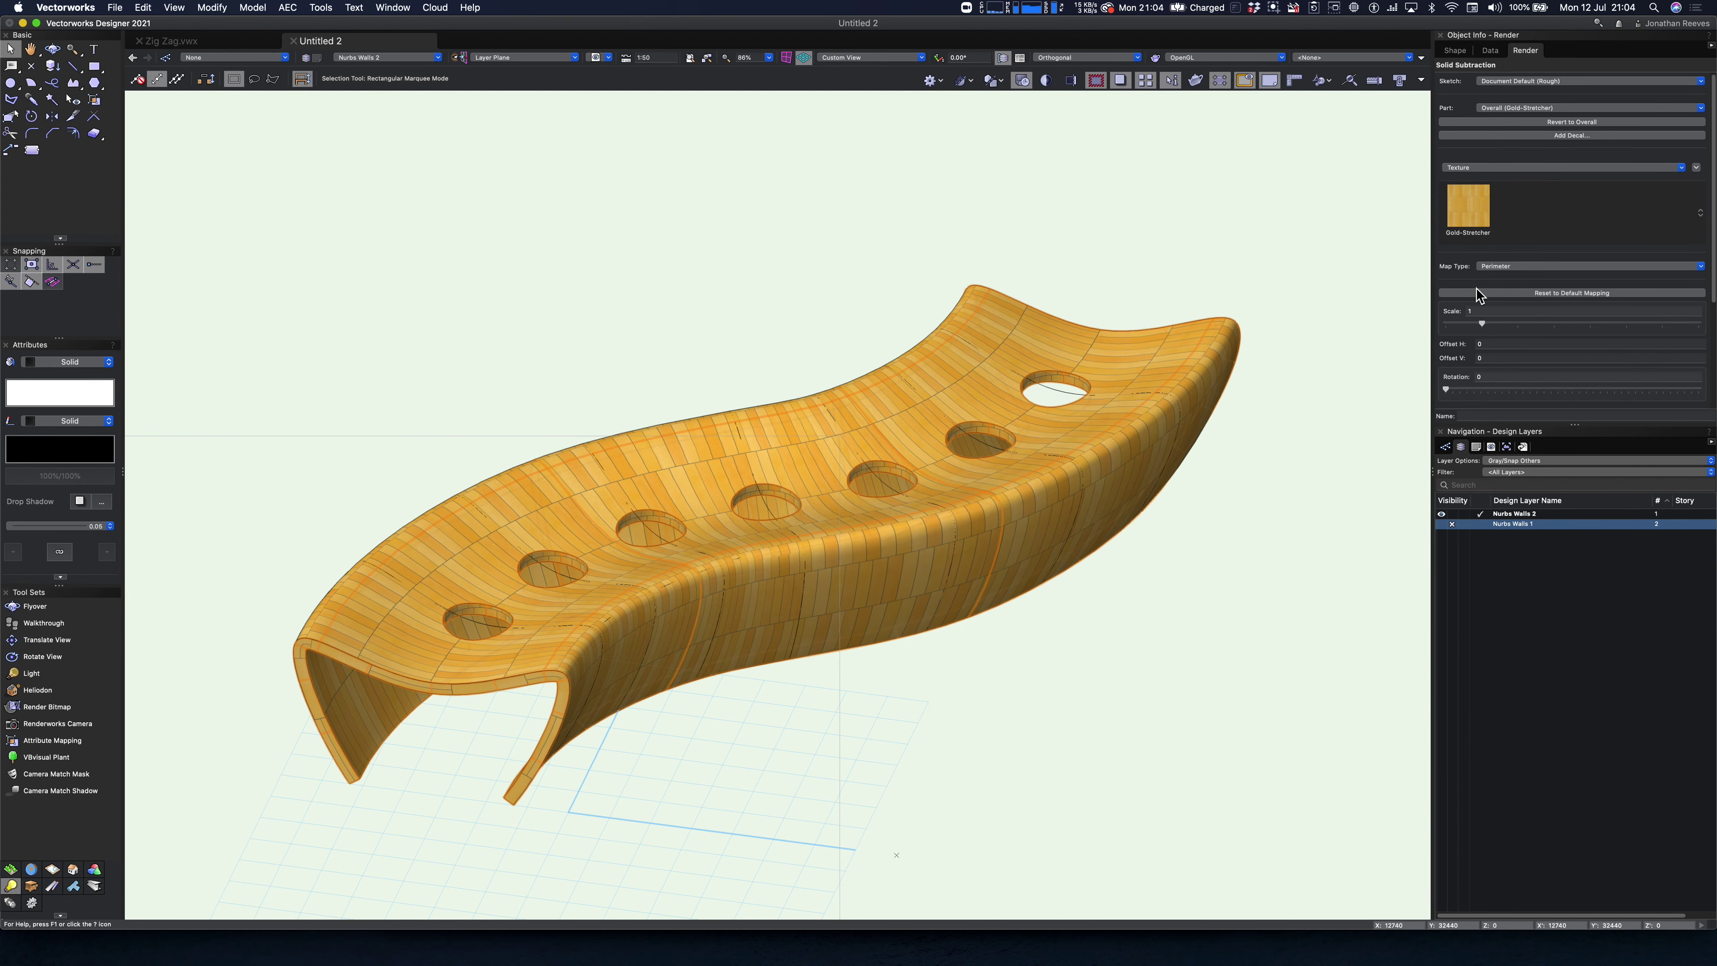
{"action": "left_click", "coordinate": [1468, 312]}
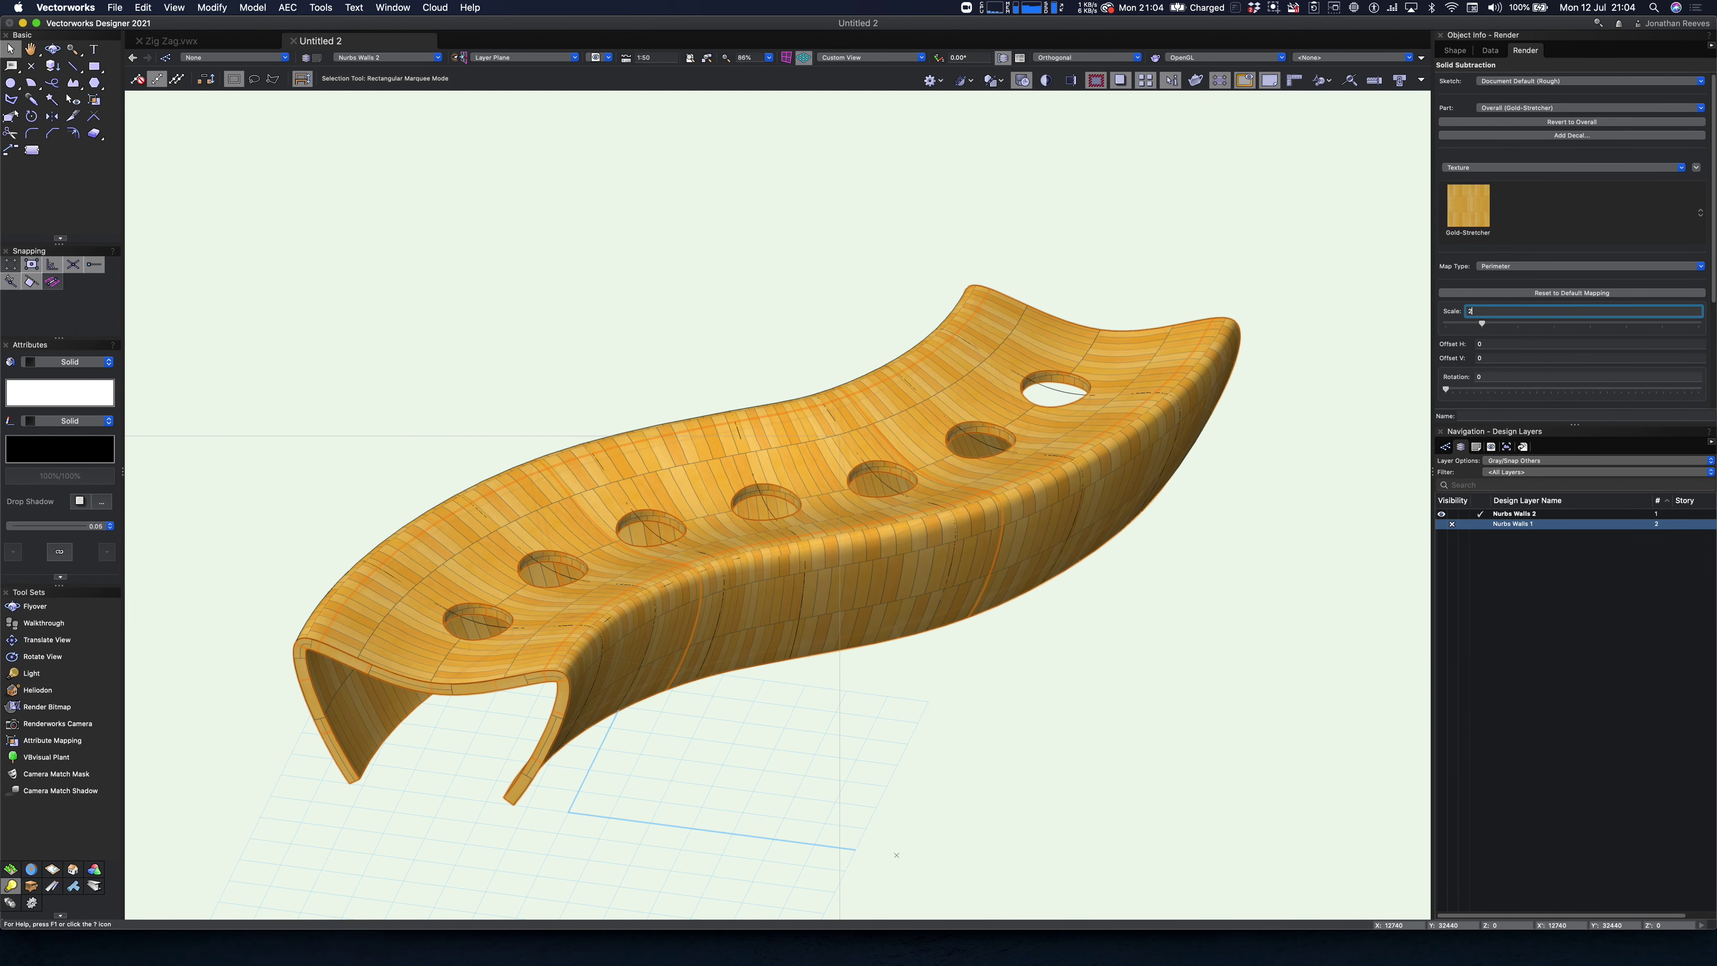
{"action": "key", "text": "Return"}
{"action": "left_click", "coordinate": [1484, 377]}
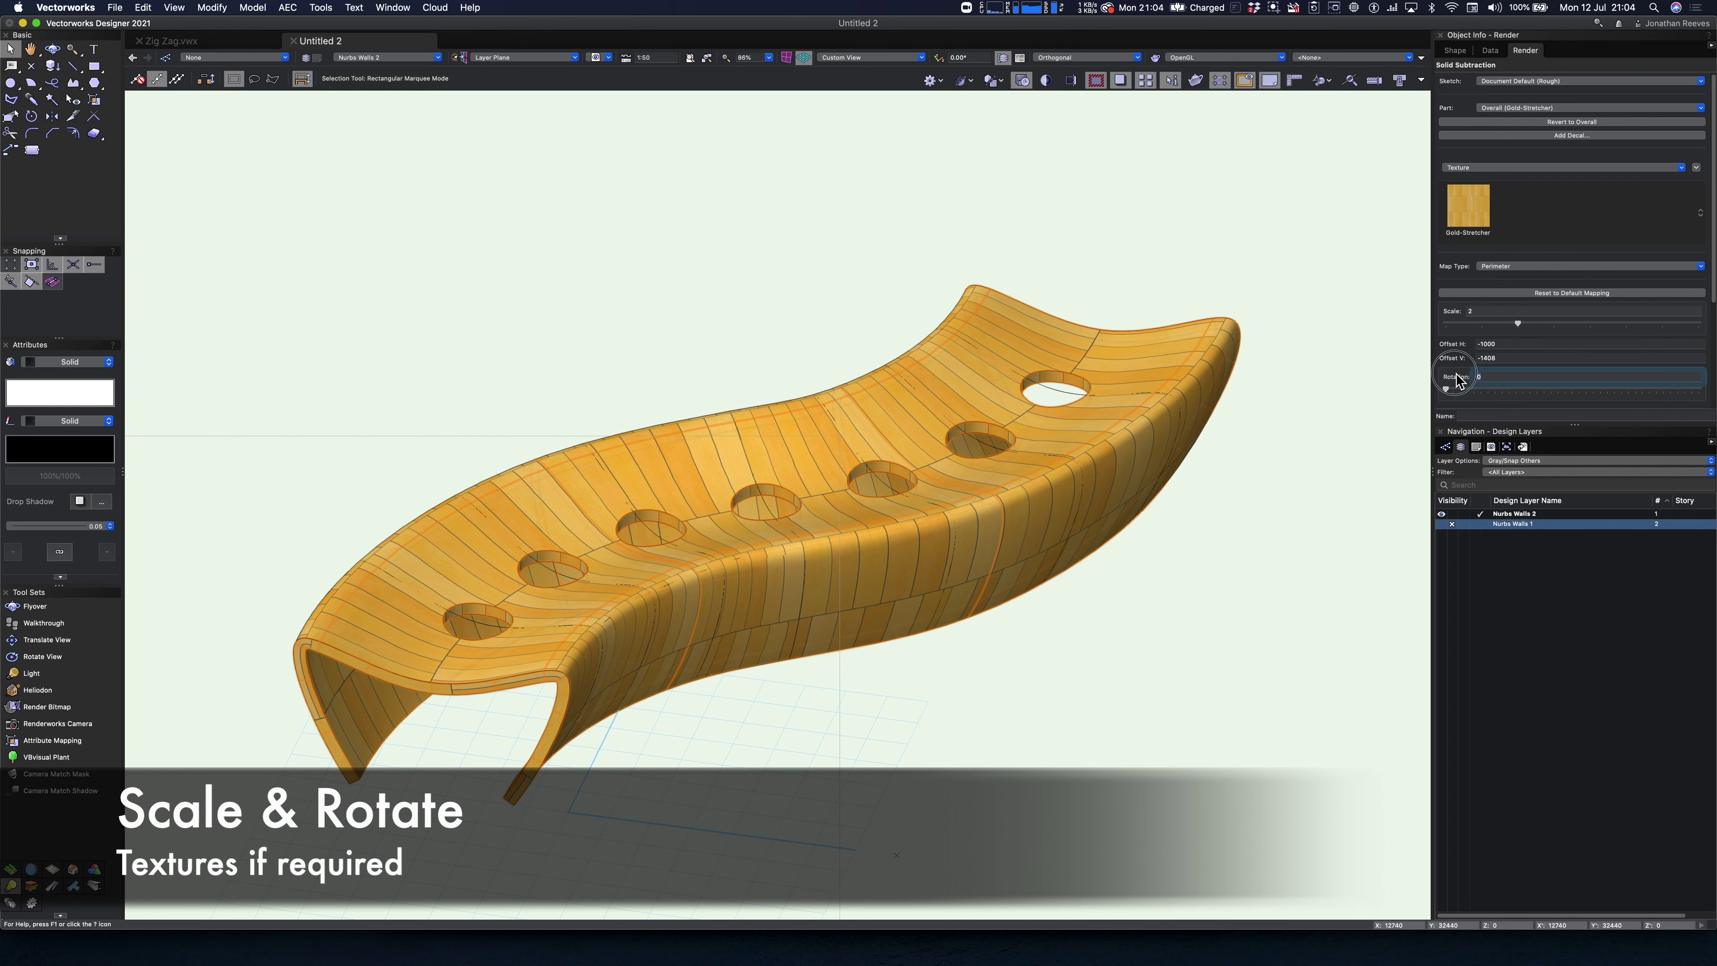
{"action": "key", "text": "Return"}
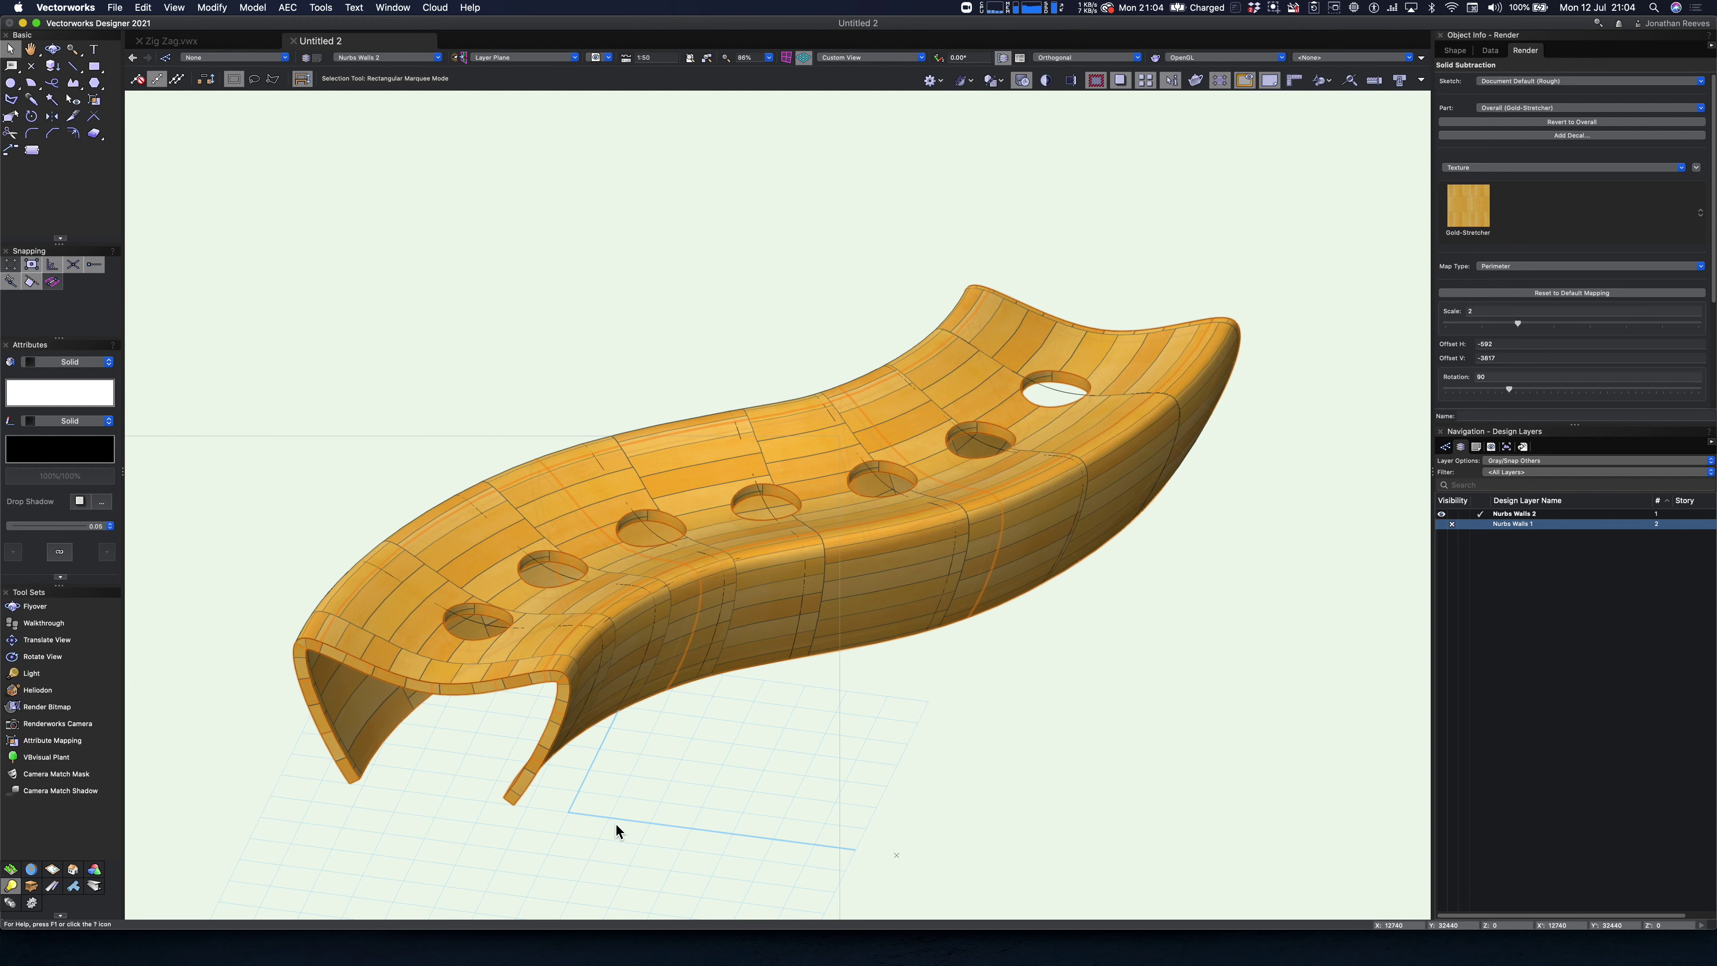
{"action": "key", "text": "super+z"}
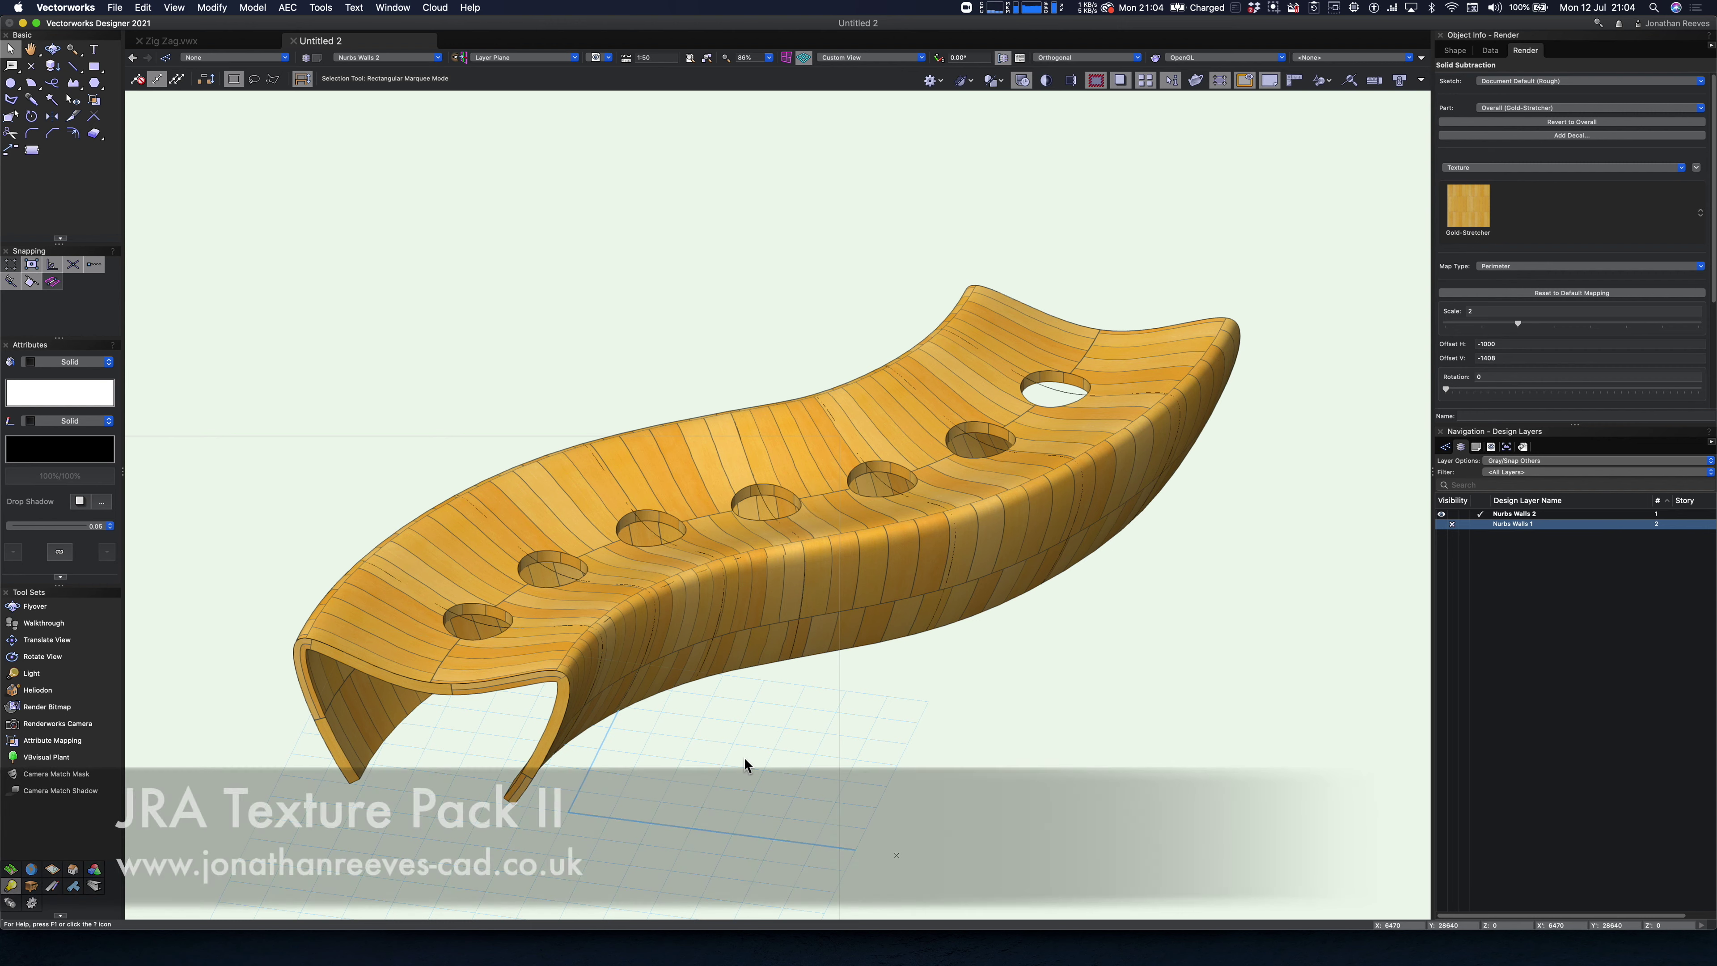
- In Top/Plan view, draw a circle near the walls and set its radius to 200
{"action": "key", "text": "super+5"}
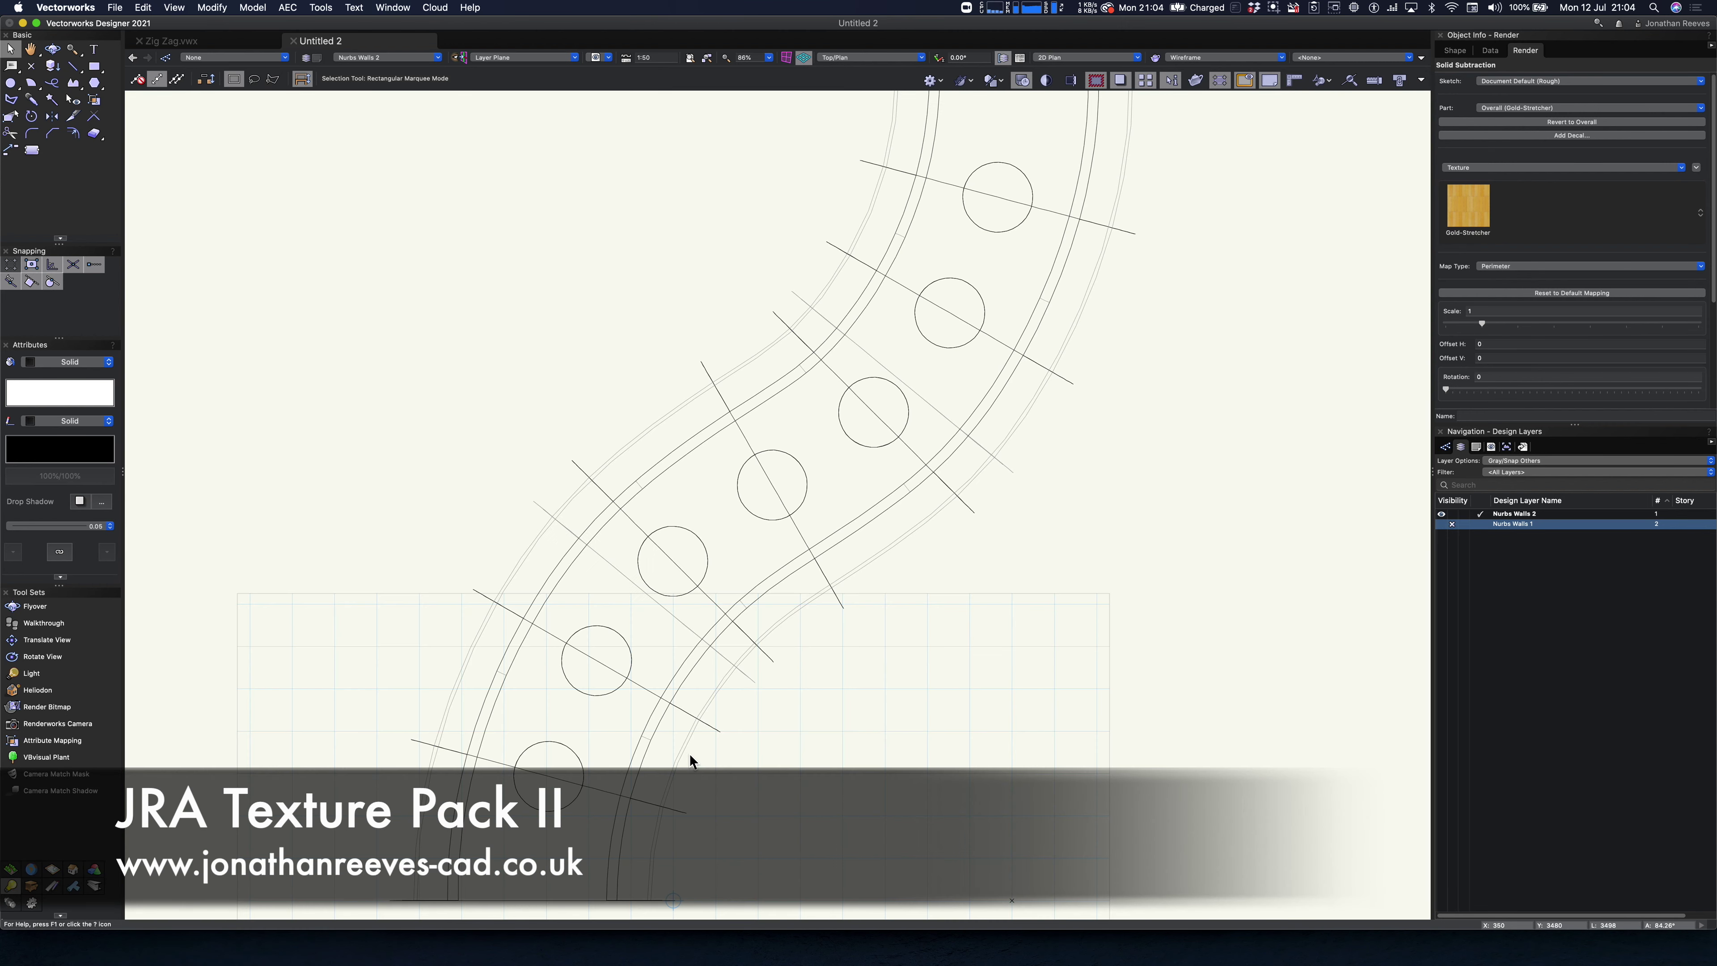
{"action": "scroll", "coordinate": [791, 797], "scroll_direction": "down", "scroll_amount": 1}
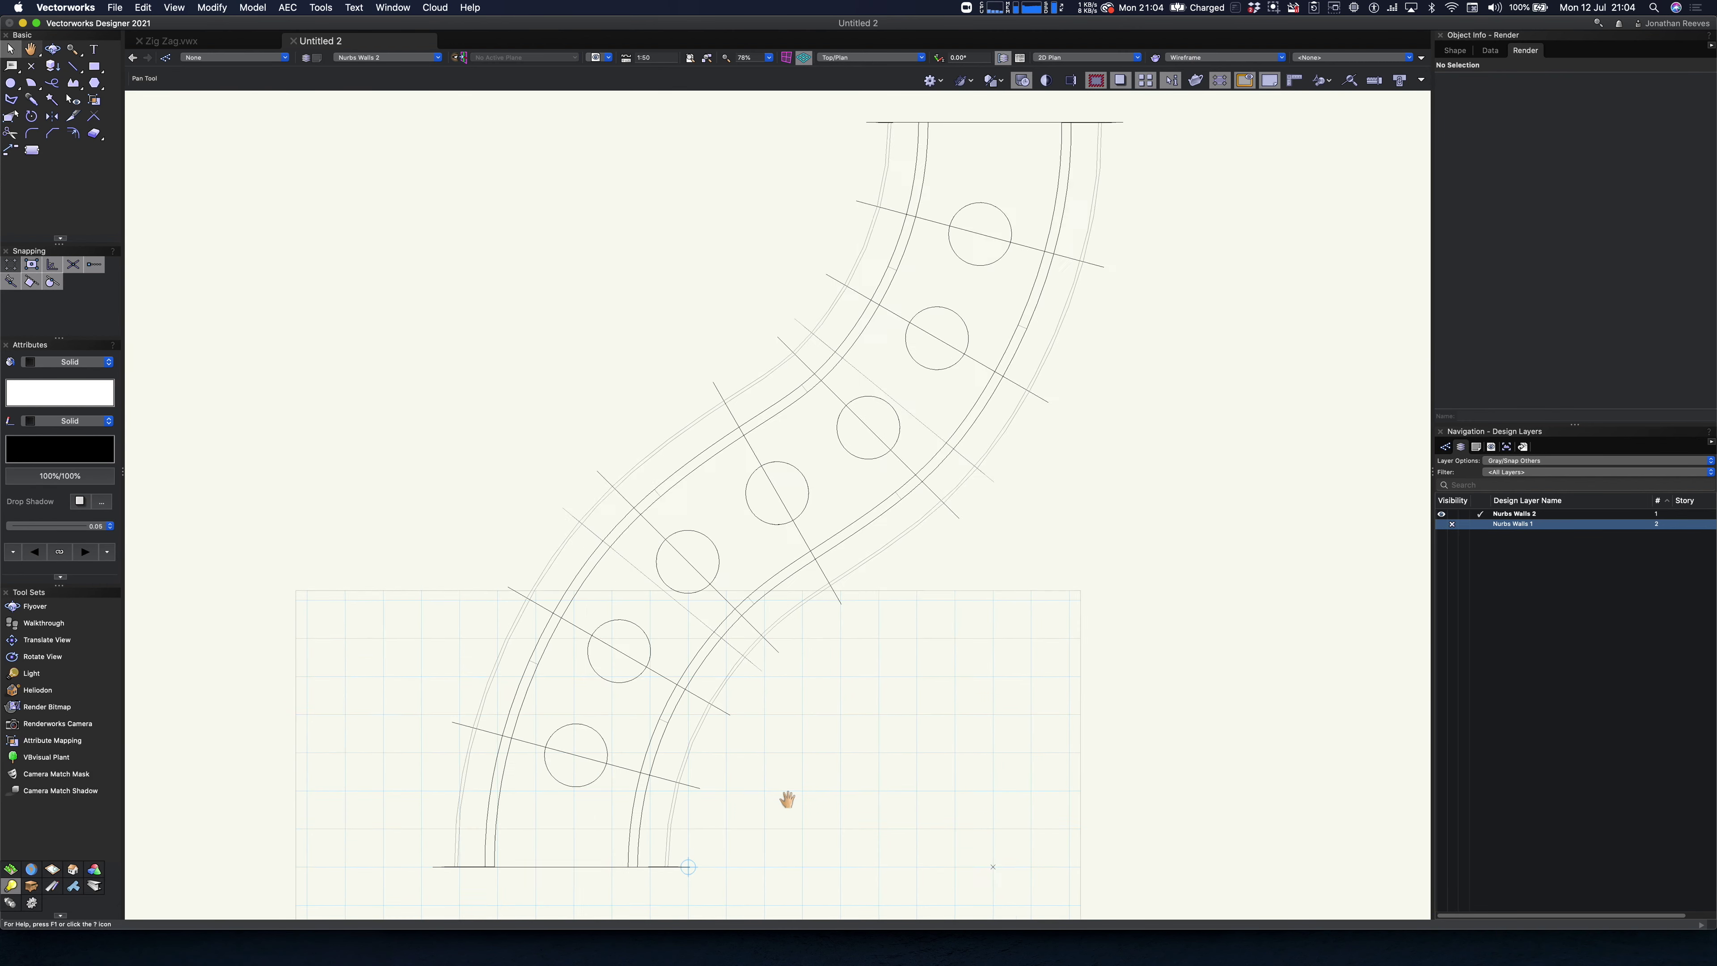
{"action": "middle_click_drag", "start_coordinate": [785, 798], "coordinate": [769, 669]}
{"action": "key", "text": "6"}
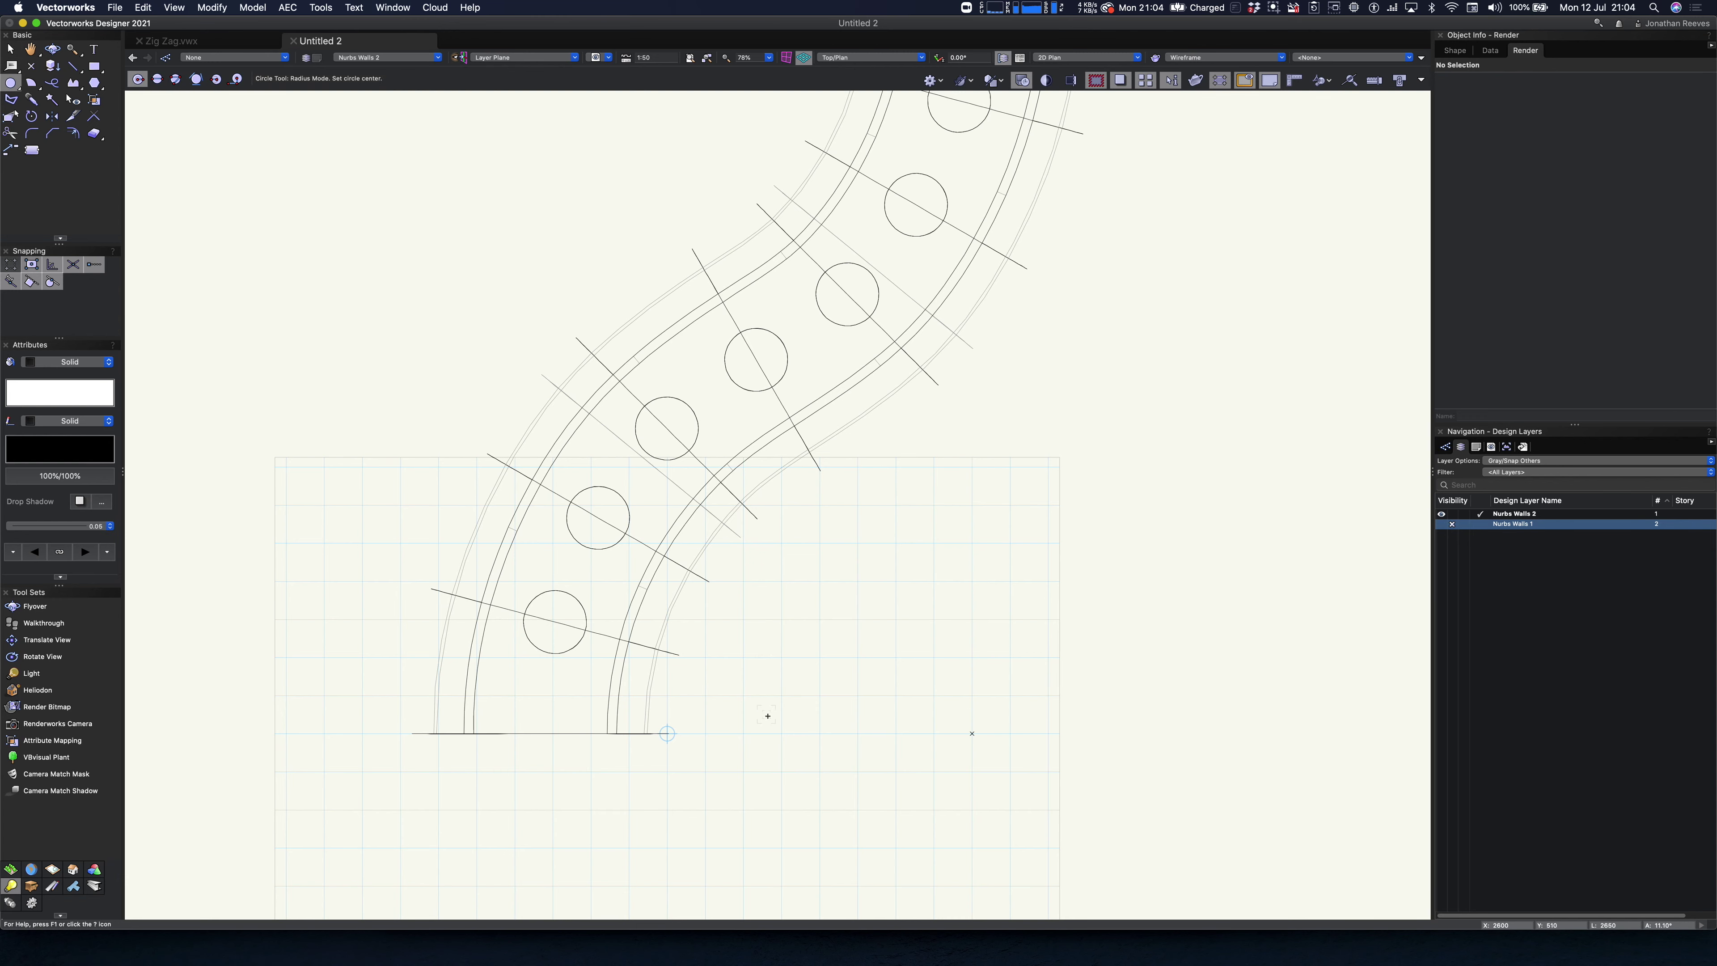
{"action": "scroll", "coordinate": [767, 716], "scroll_direction": "up", "scroll_amount": 2}
{"action": "double_click", "coordinate": [779, 650]}
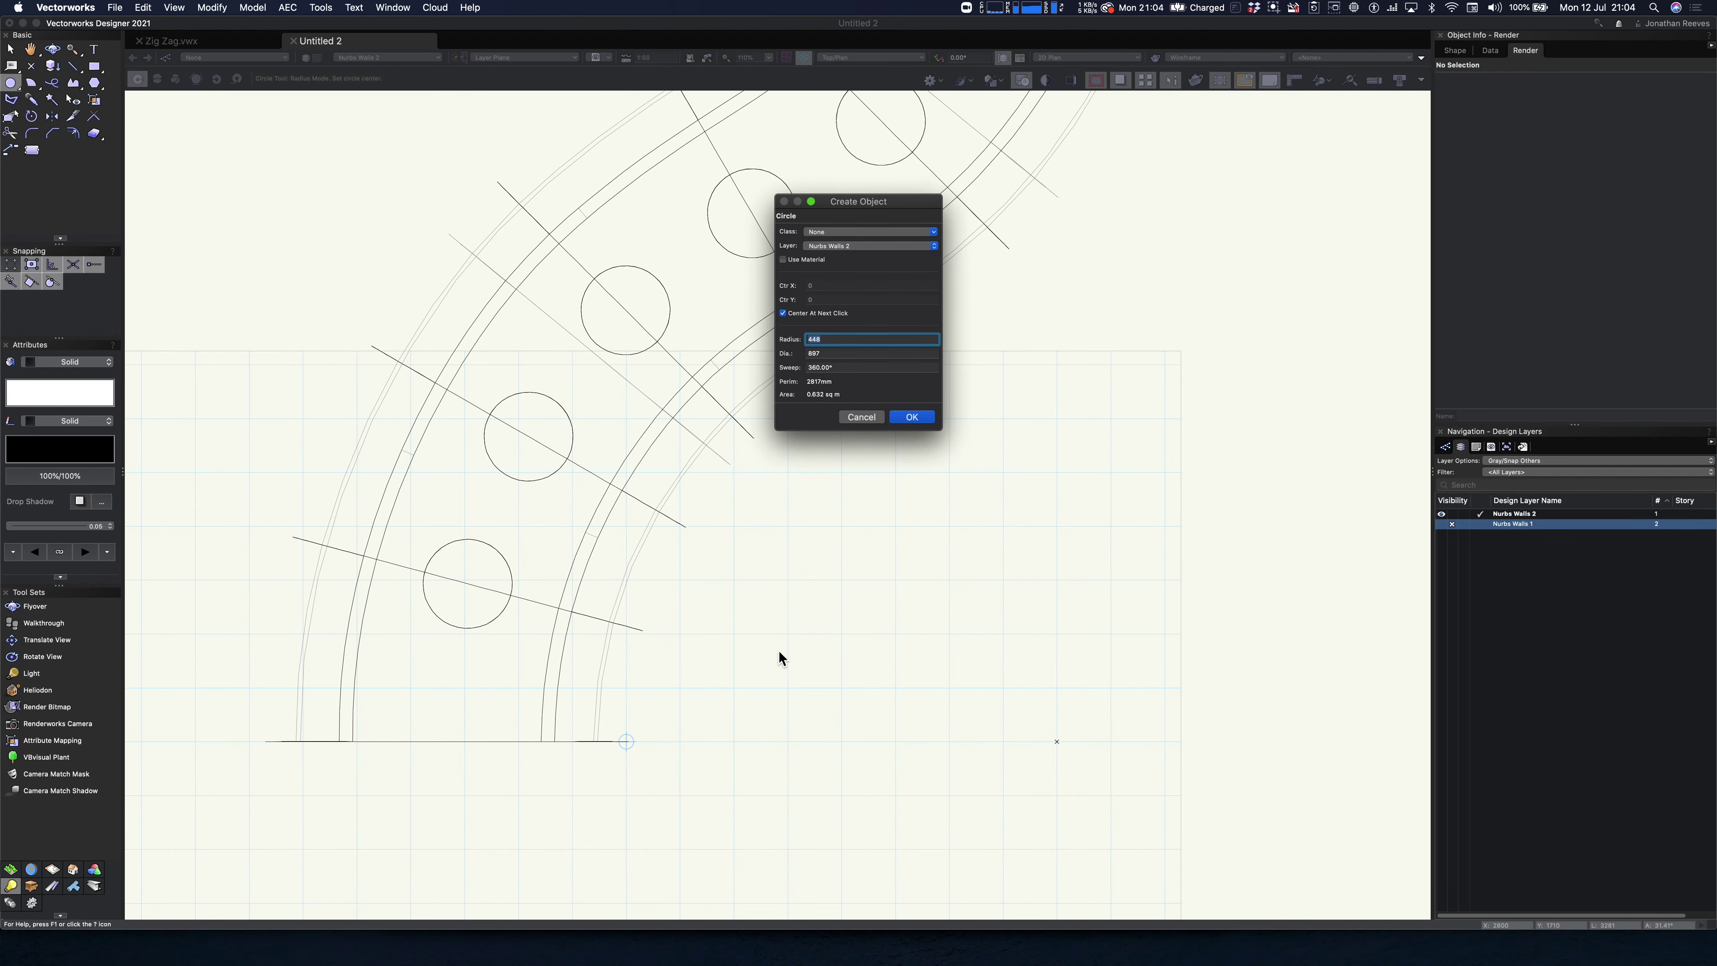
{"action": "key", "text": "Return"}
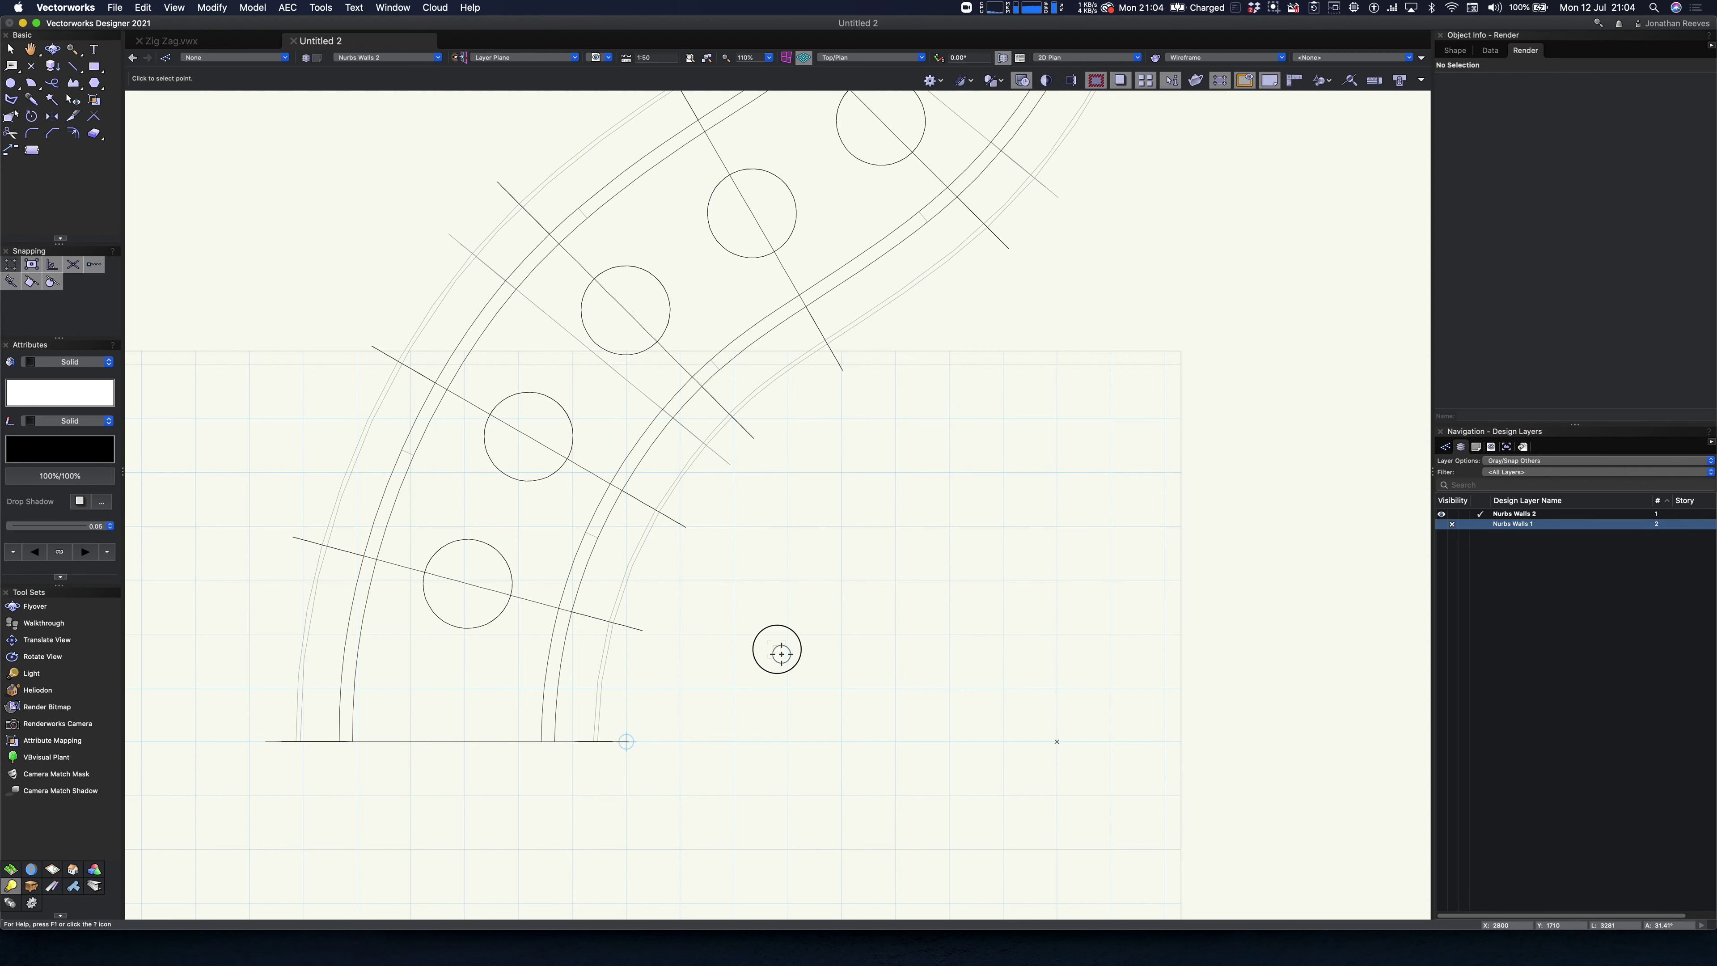
{"action": "left_click", "coordinate": [1457, 52]}
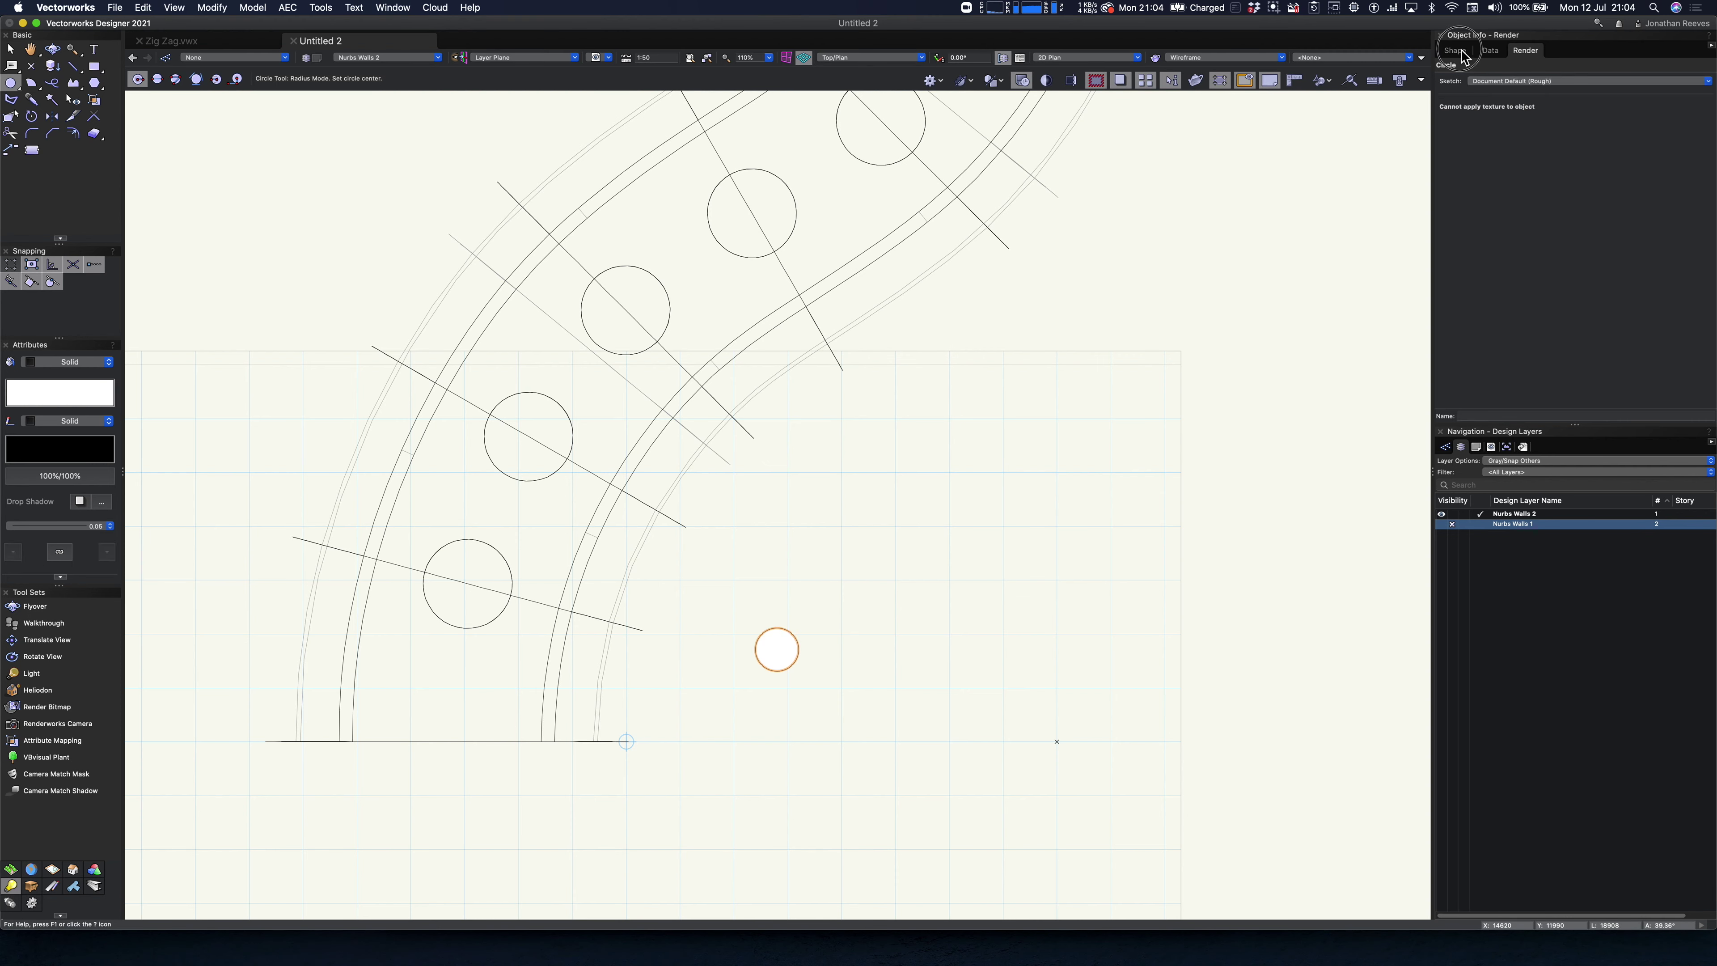
{"action": "left_click", "coordinate": [1444, 165]}
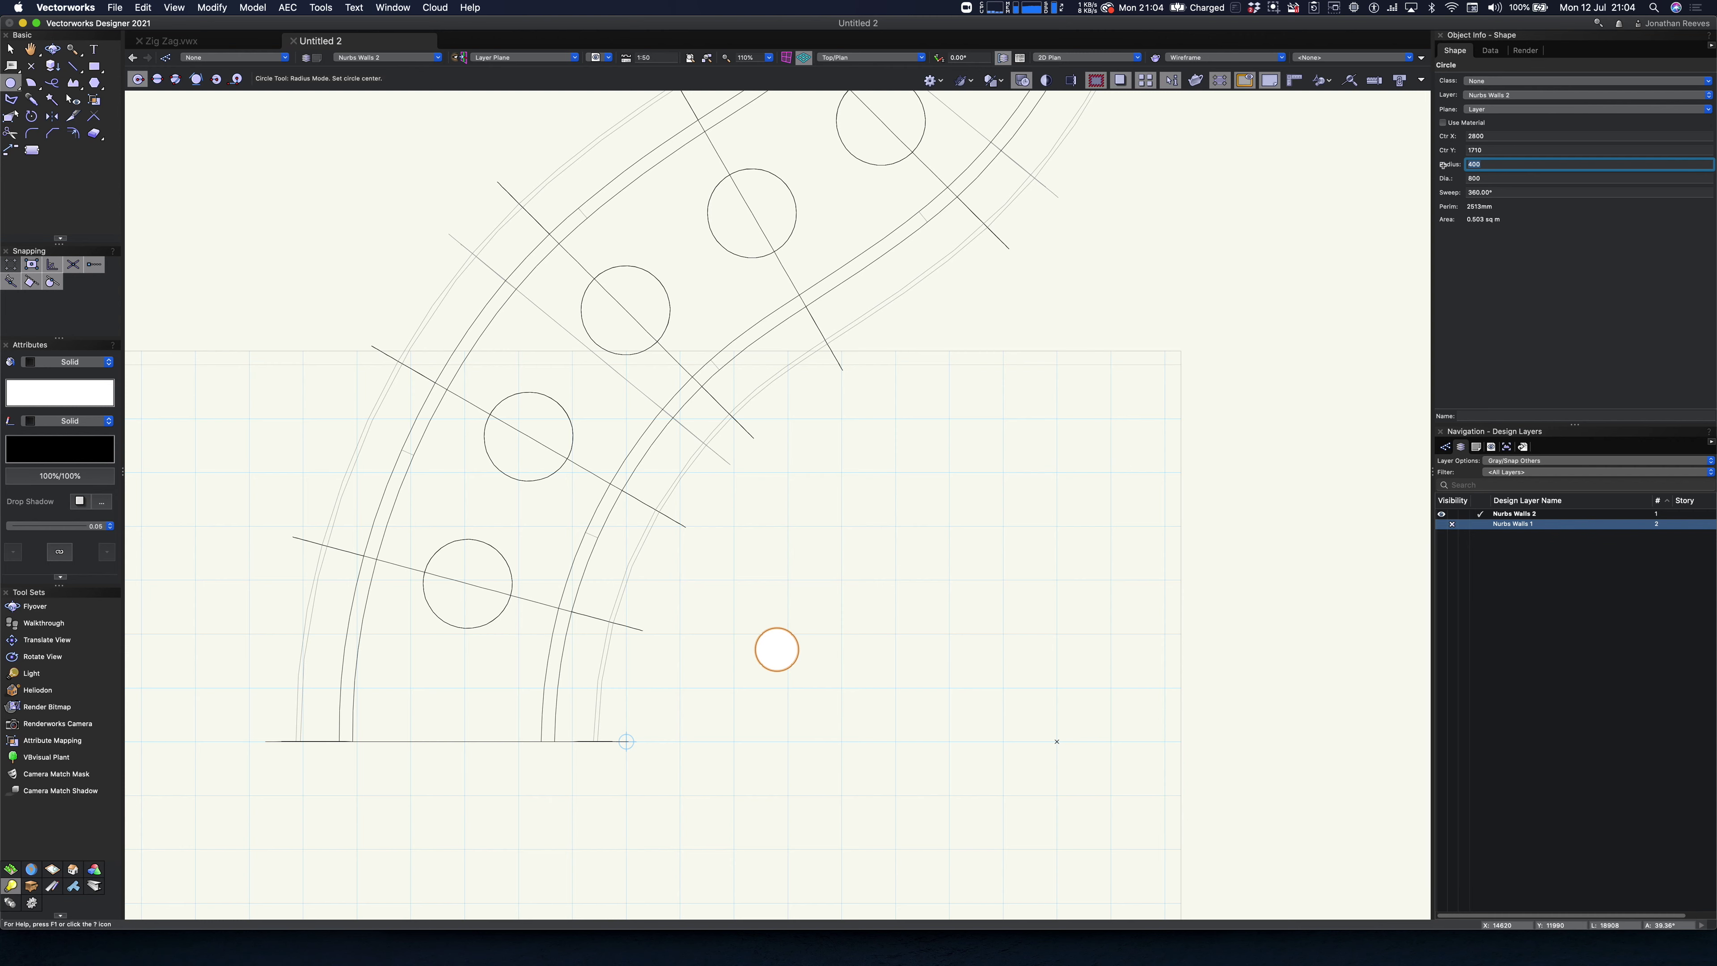
{"action": "key", "text": "Return"}
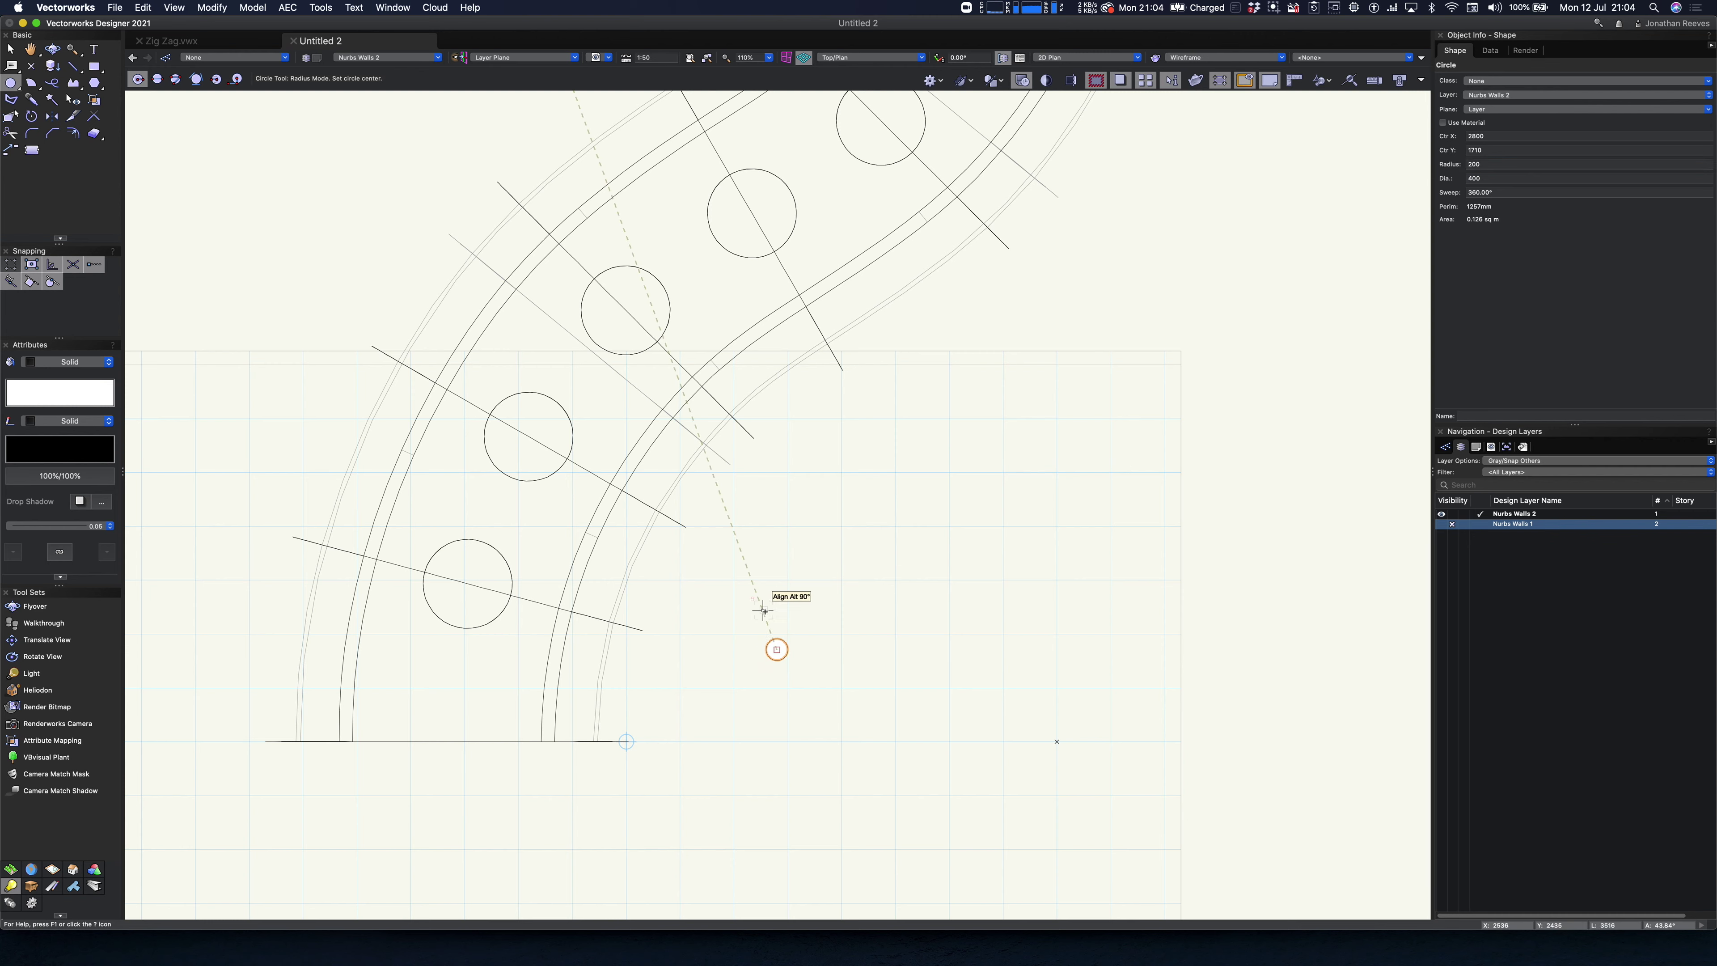
- Select the two diagonal path lines and the small profile circle together
{"action": "key", "text": "x"}
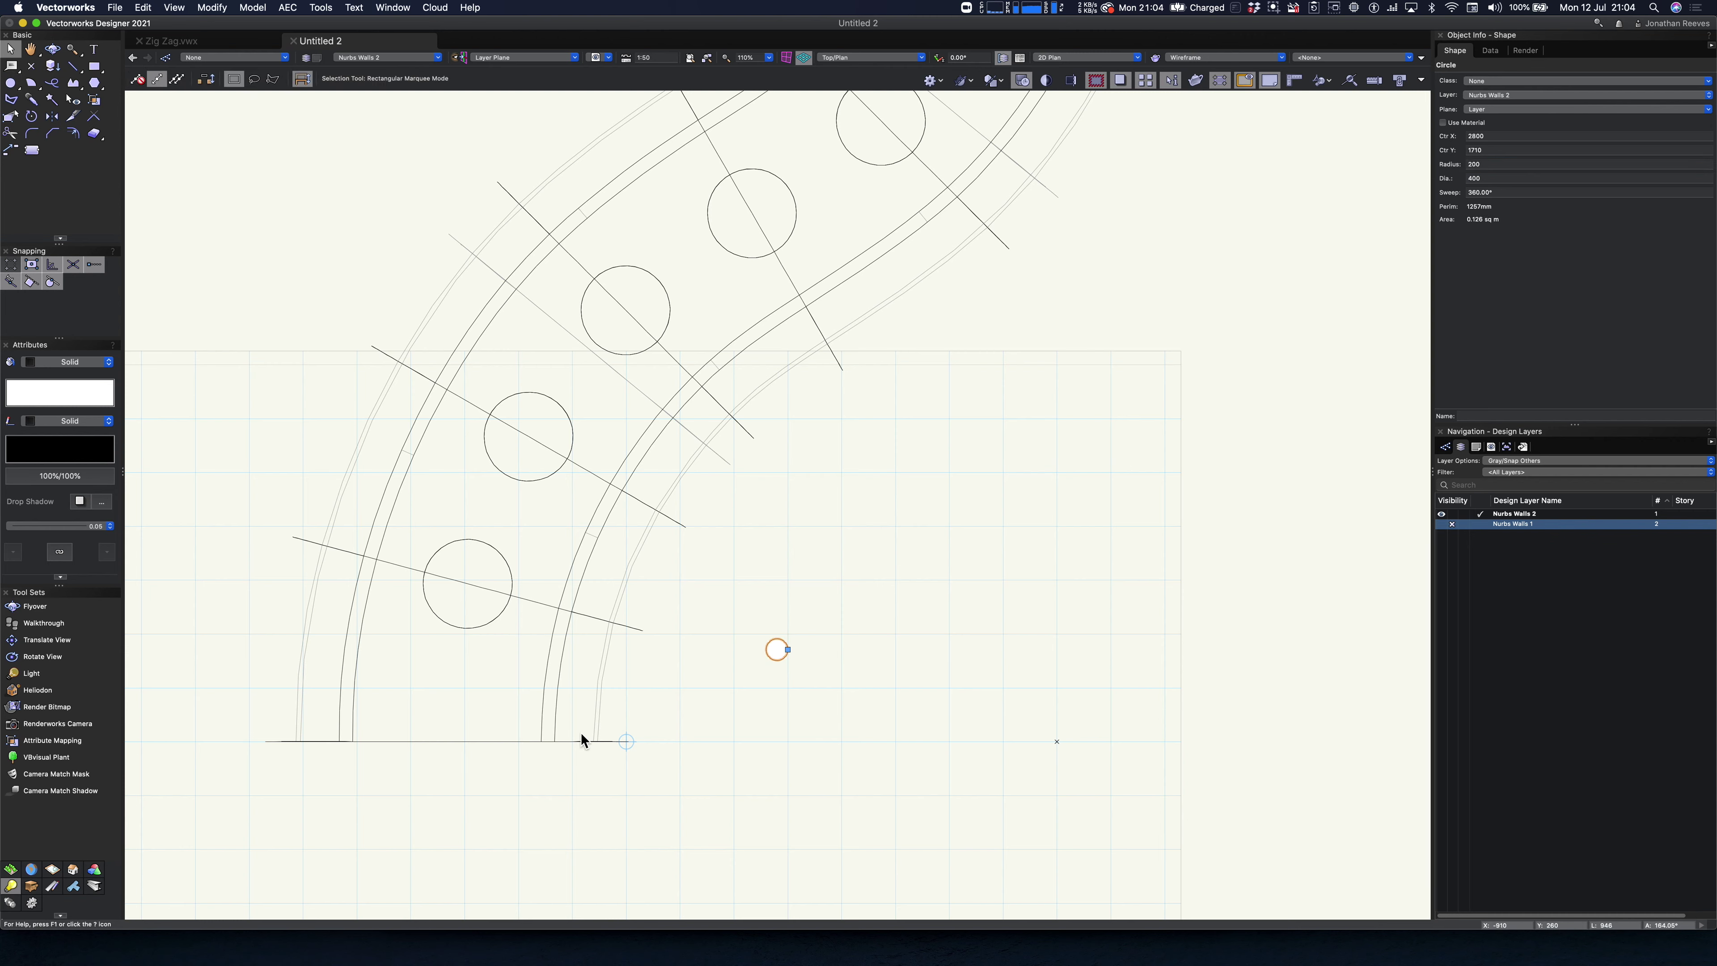
{"action": "left_click", "coordinate": [610, 741]}
{"action": "left_click", "coordinate": [646, 691]}
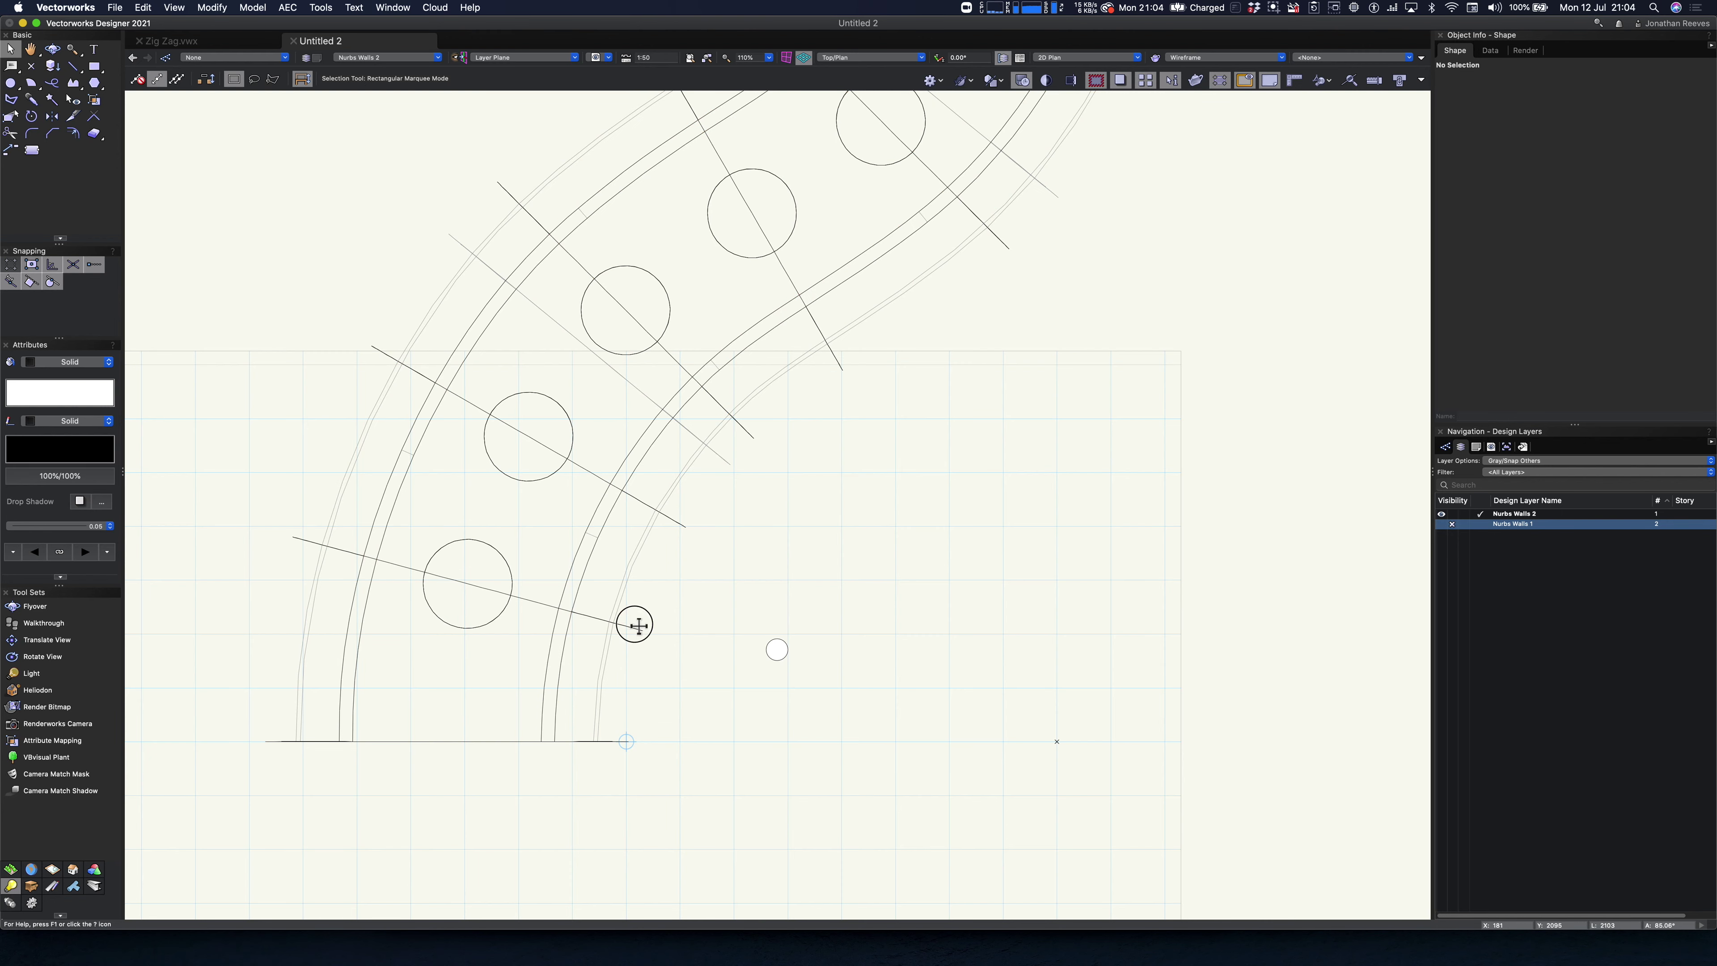
{"action": "left_click", "coordinate": [637, 626]}
- Extrude the 200-radius circle along the first two path curves with Extrude Along Path
{"action": "left_click", "coordinate": [774, 650], "text": "shift"}
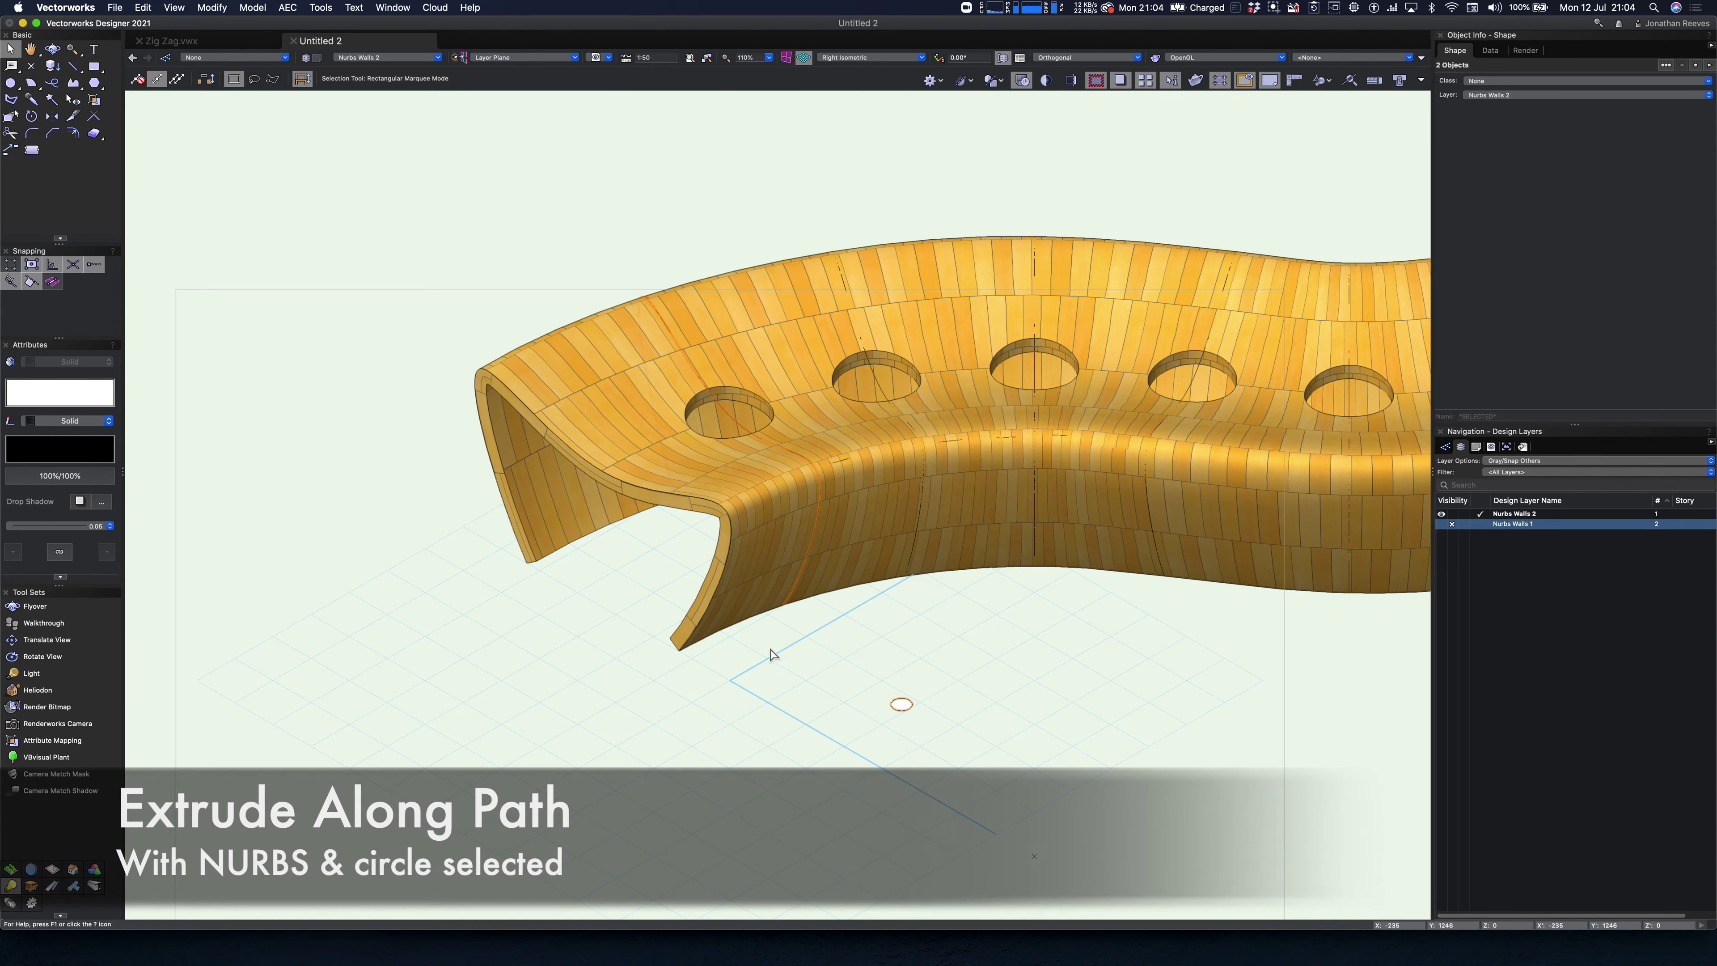
{"action": "left_click", "coordinate": [252, 8]}
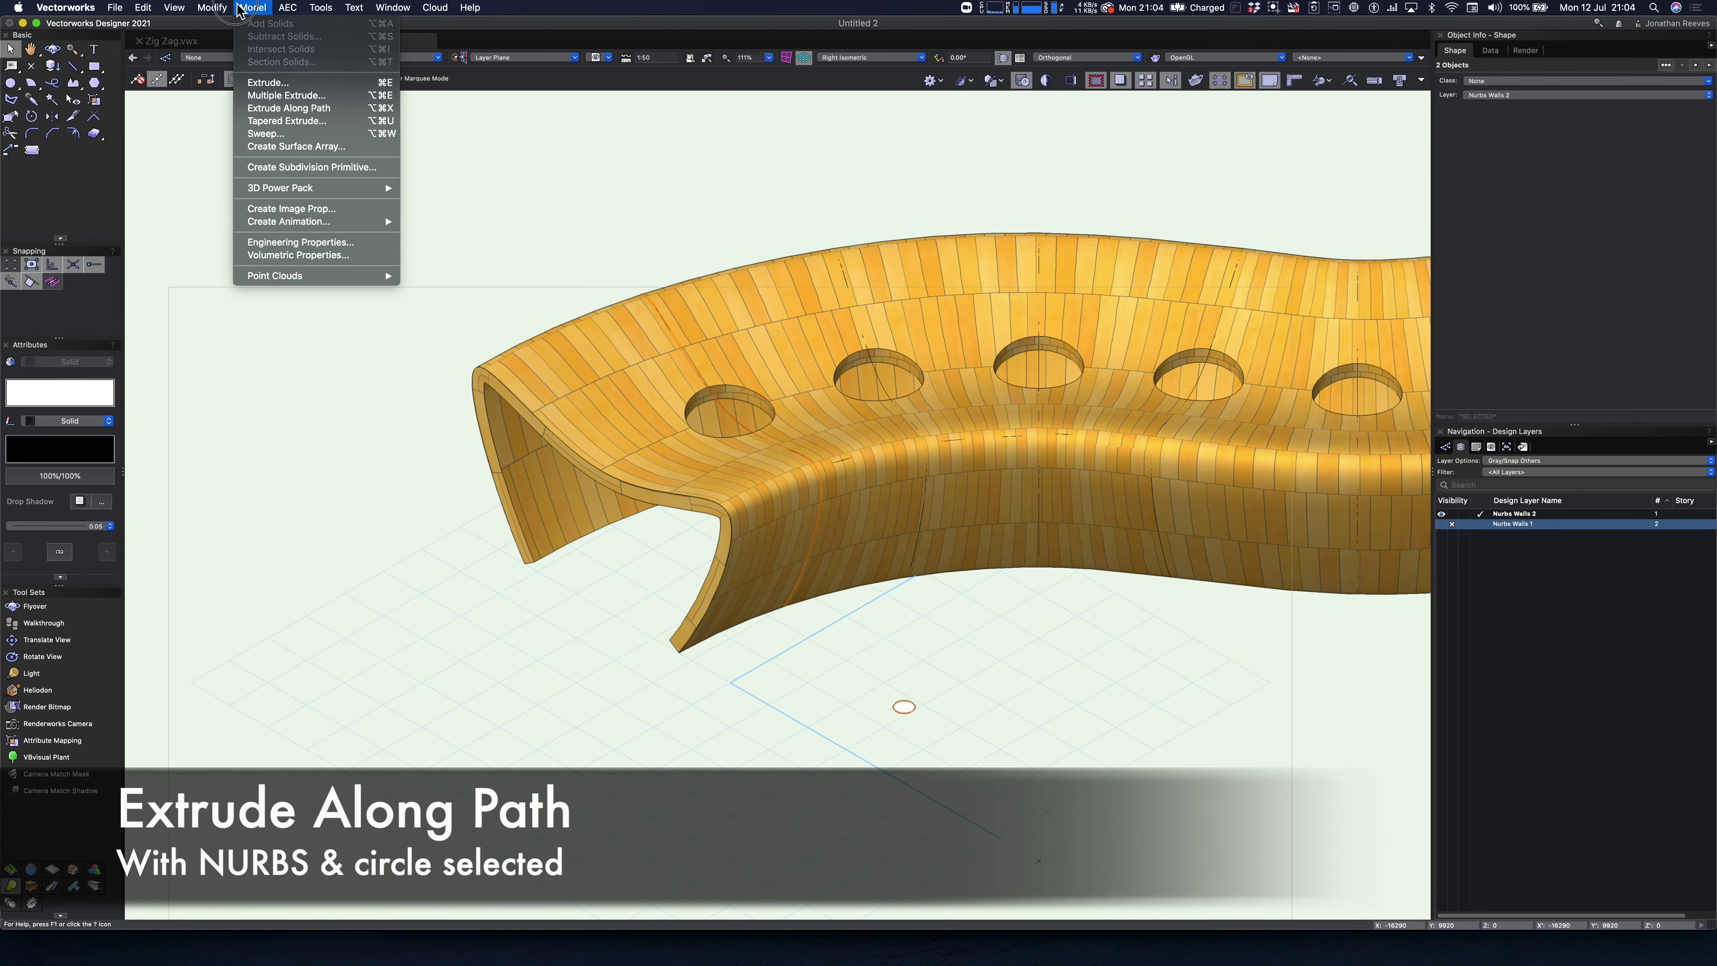
{"action": "left_click", "coordinate": [271, 110]}
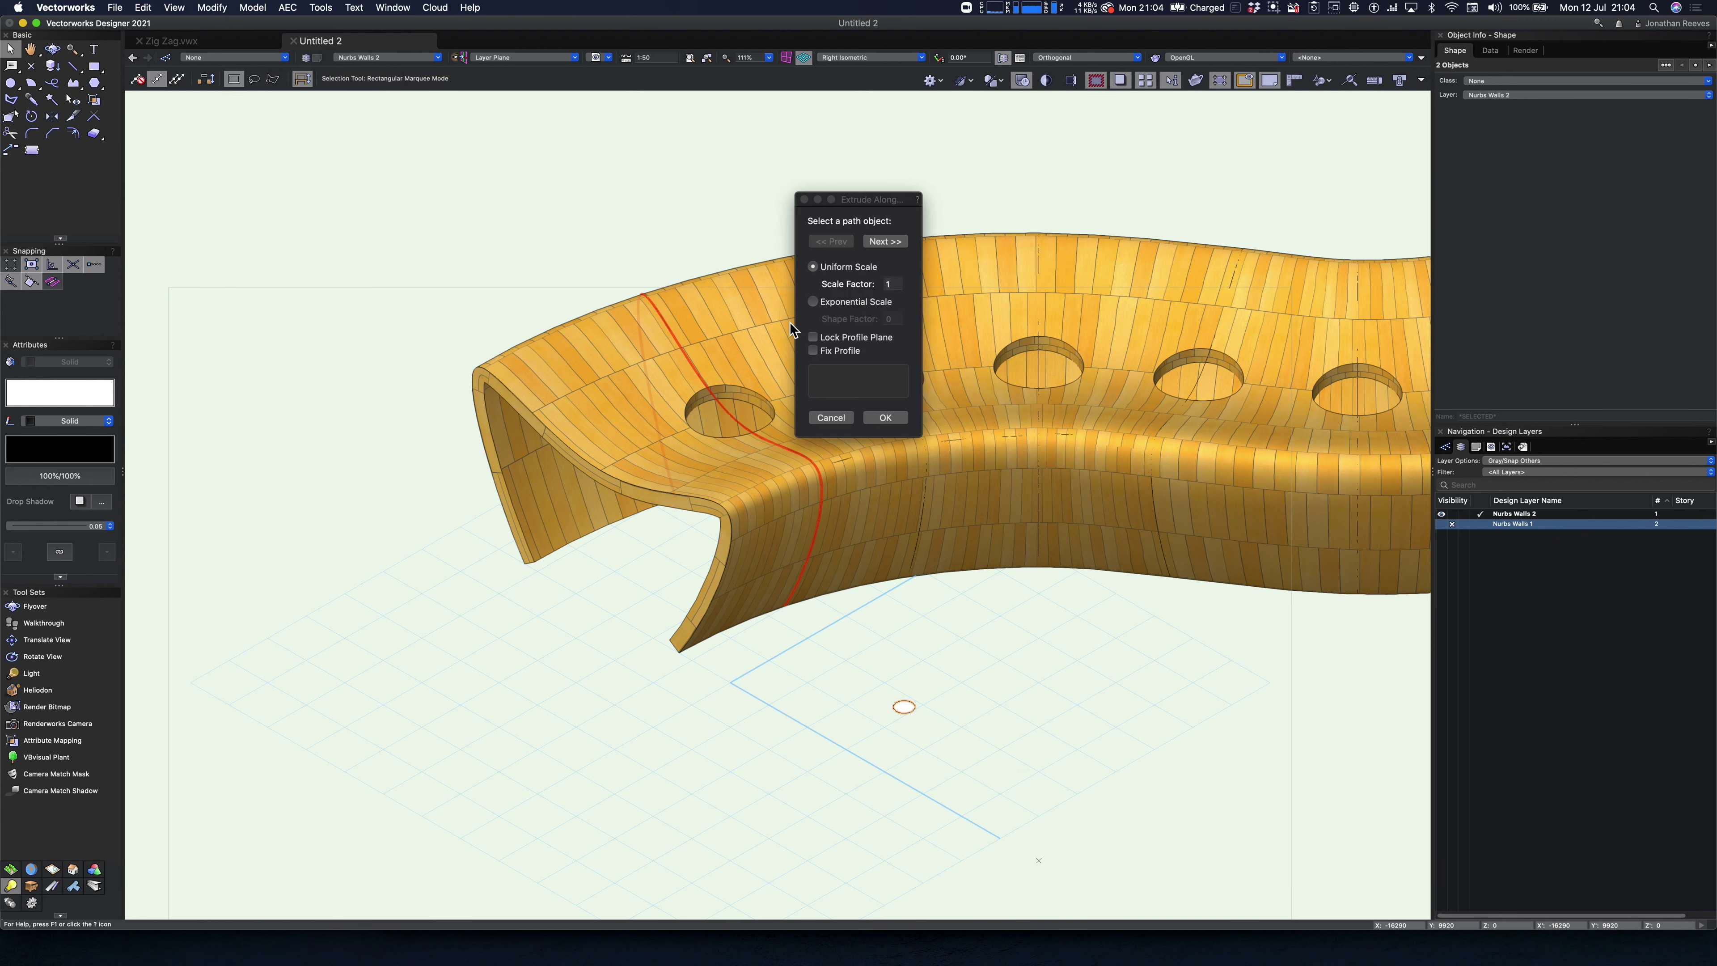
{"action": "left_click", "coordinate": [885, 420]}
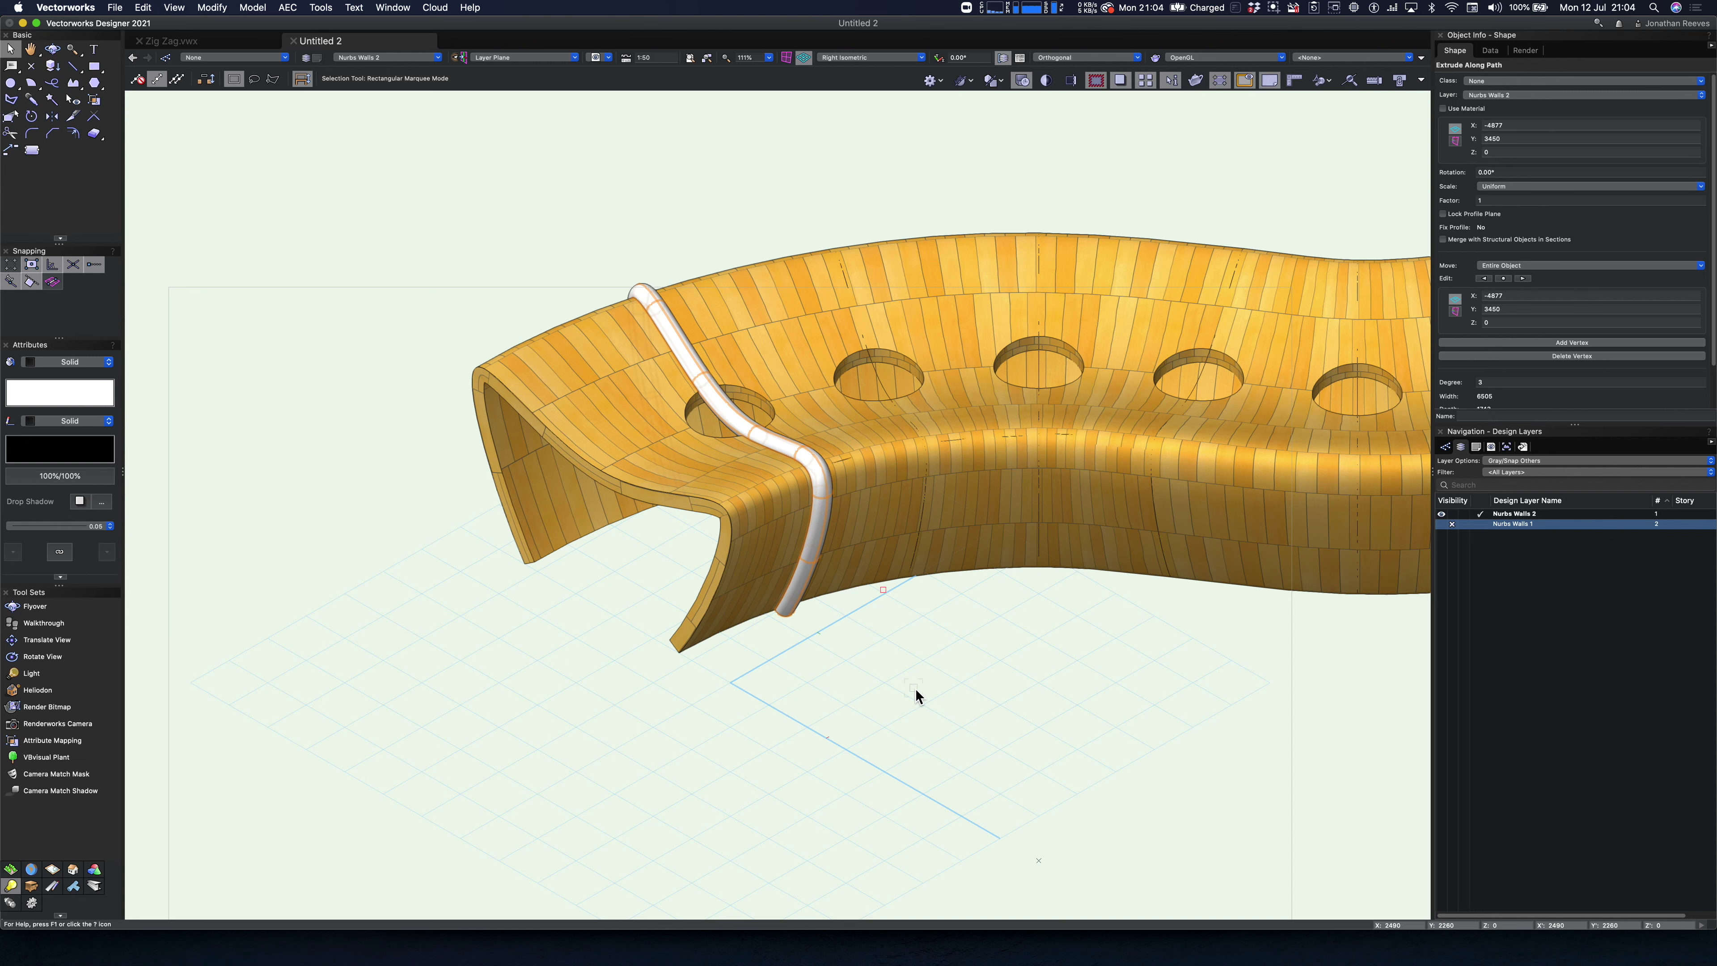
{"action": "left_click", "coordinate": [909, 701]}
{"action": "key", "text": "b"}
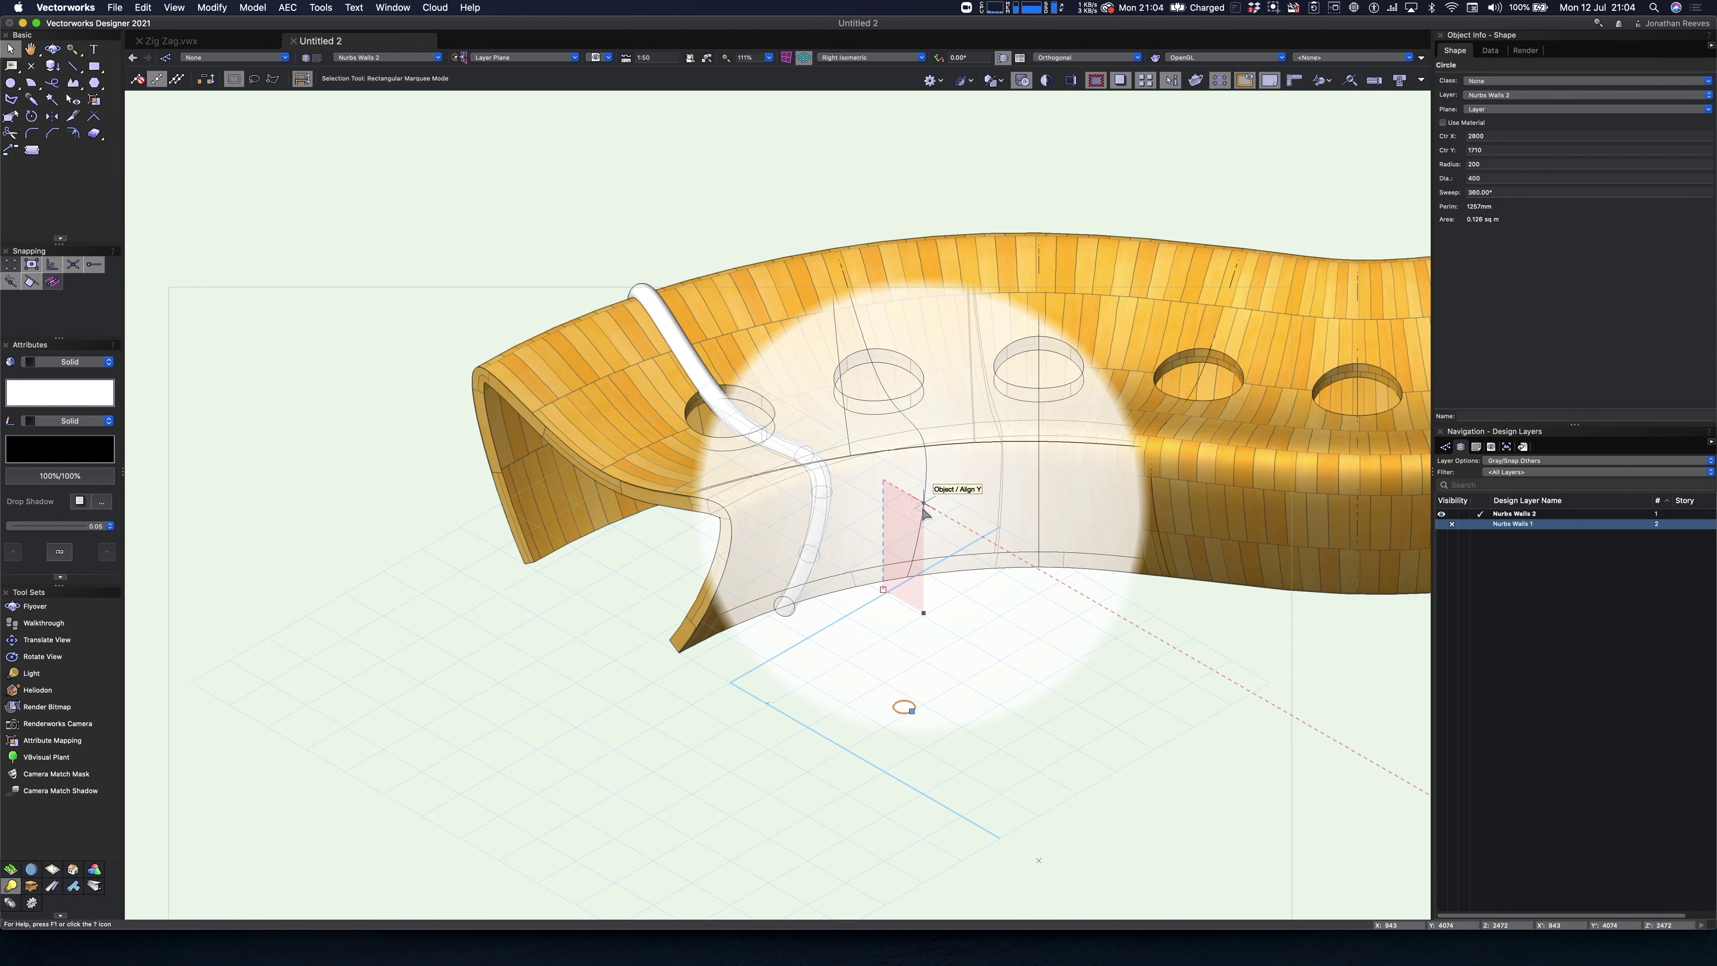
{"action": "left_click", "coordinate": [923, 509], "text": "shift"}
{"action": "left_click", "coordinate": [253, 8]}
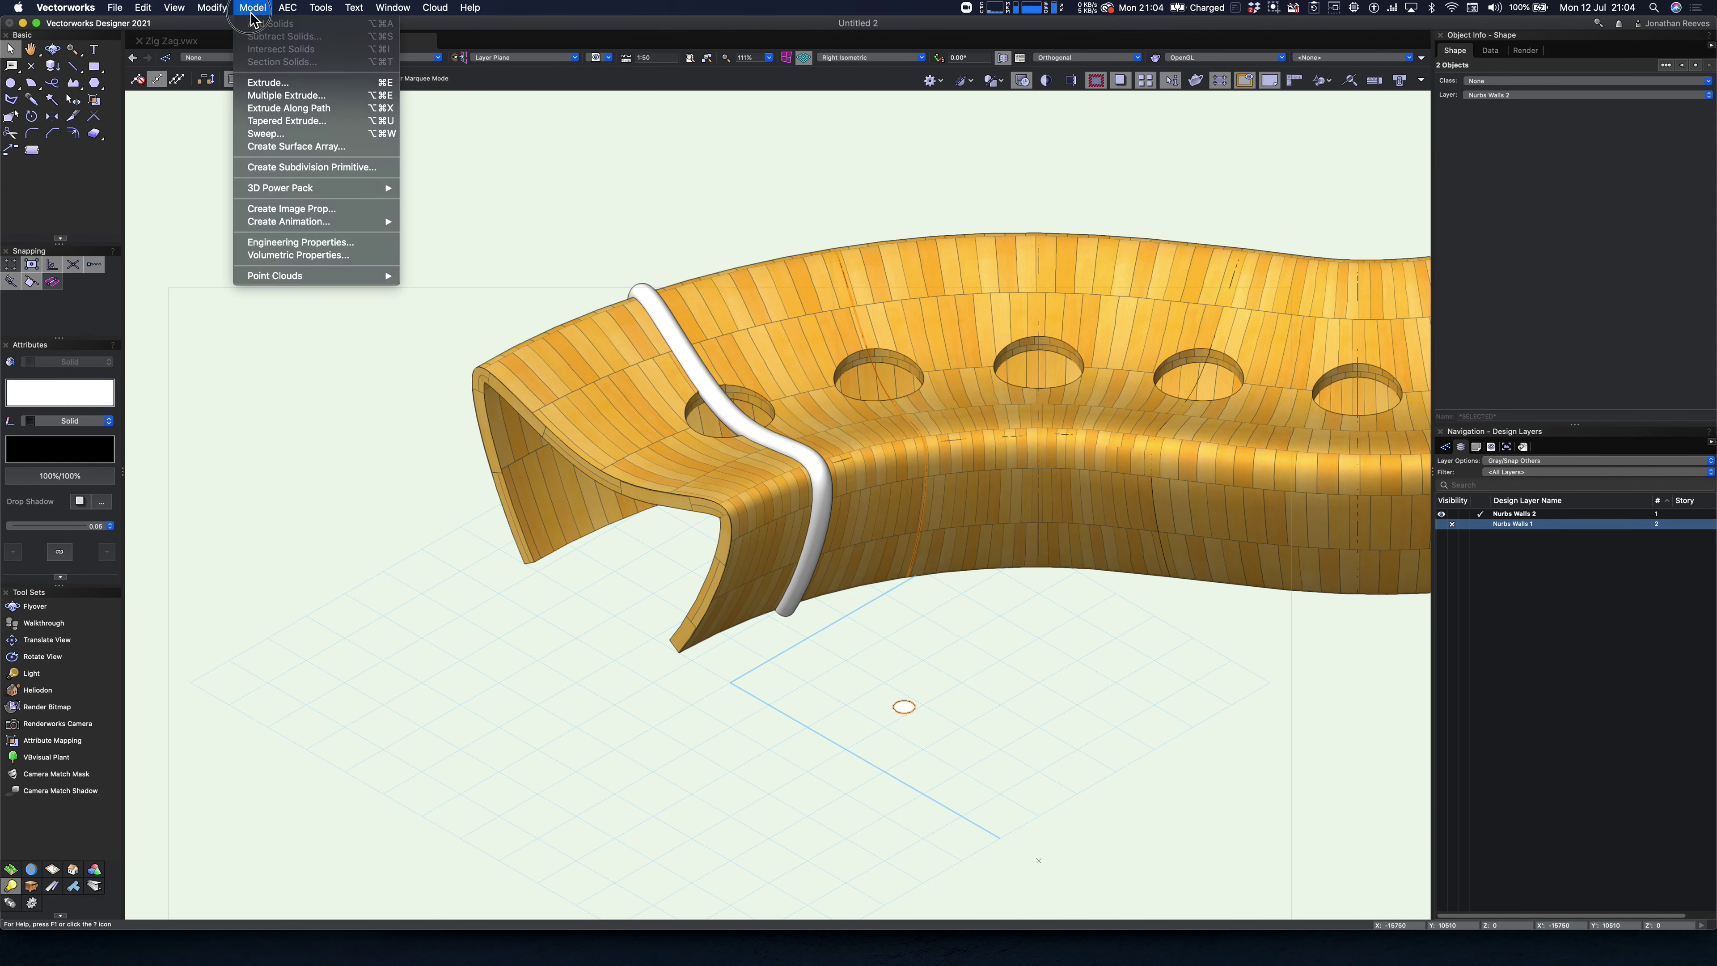
{"action": "left_click", "coordinate": [251, 109]}
{"action": "left_click", "coordinate": [883, 414]}
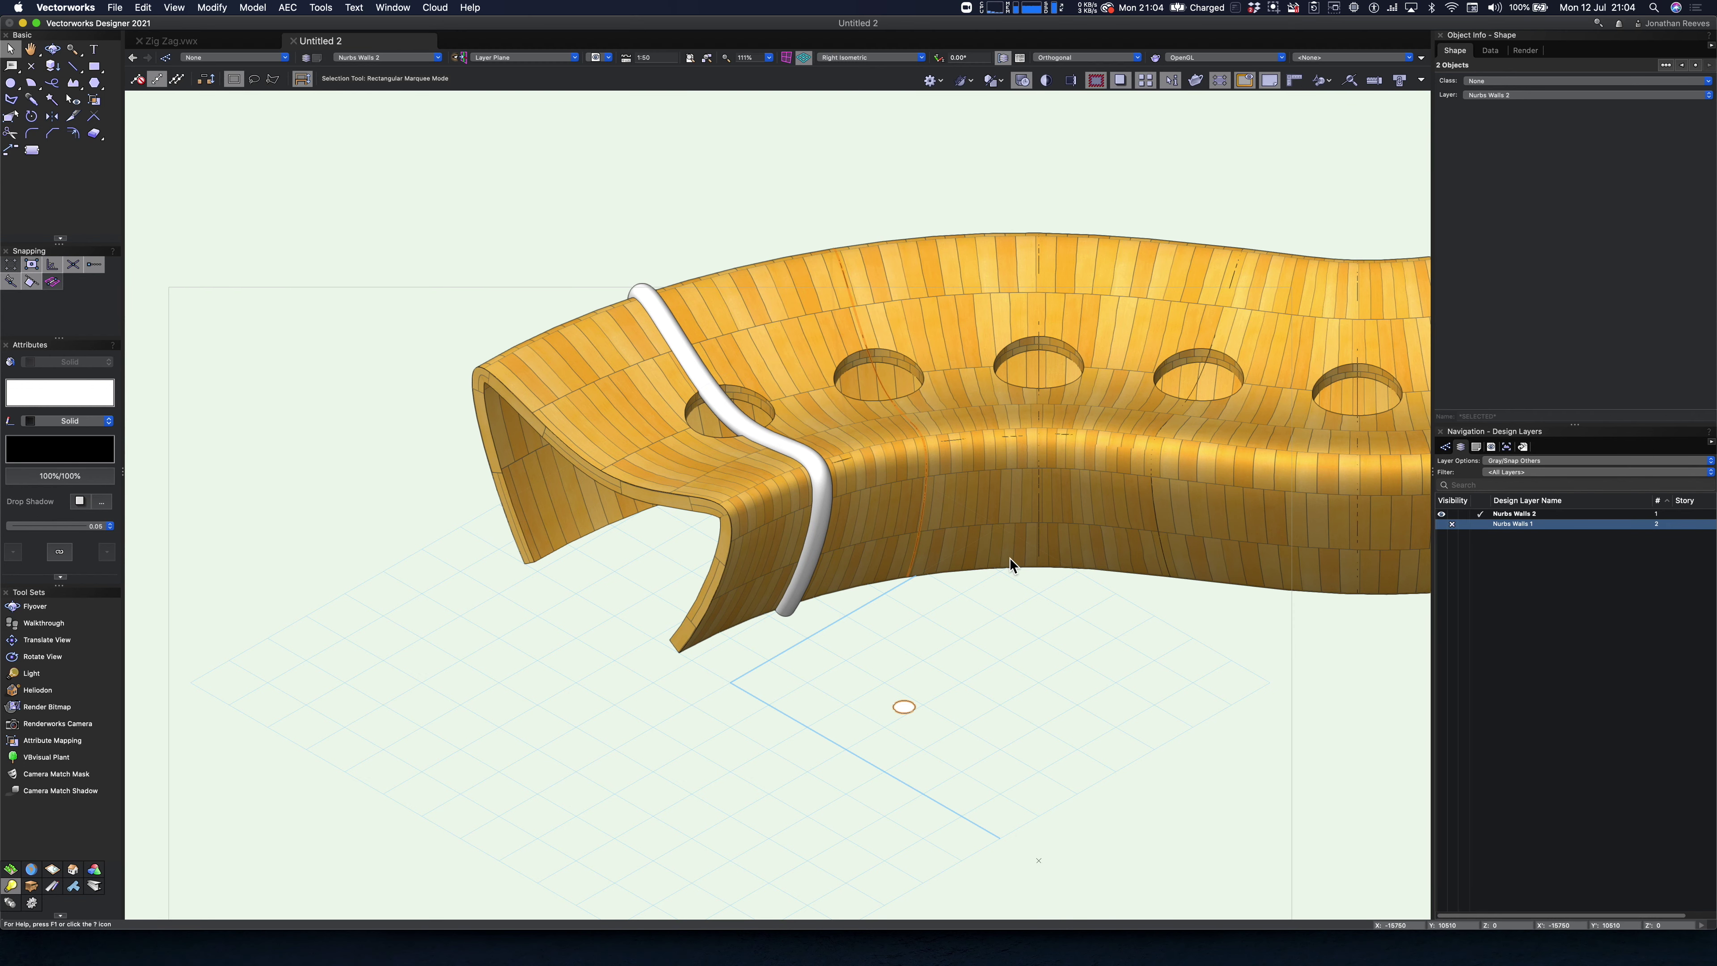
{"action": "left_click", "coordinate": [1042, 498]}
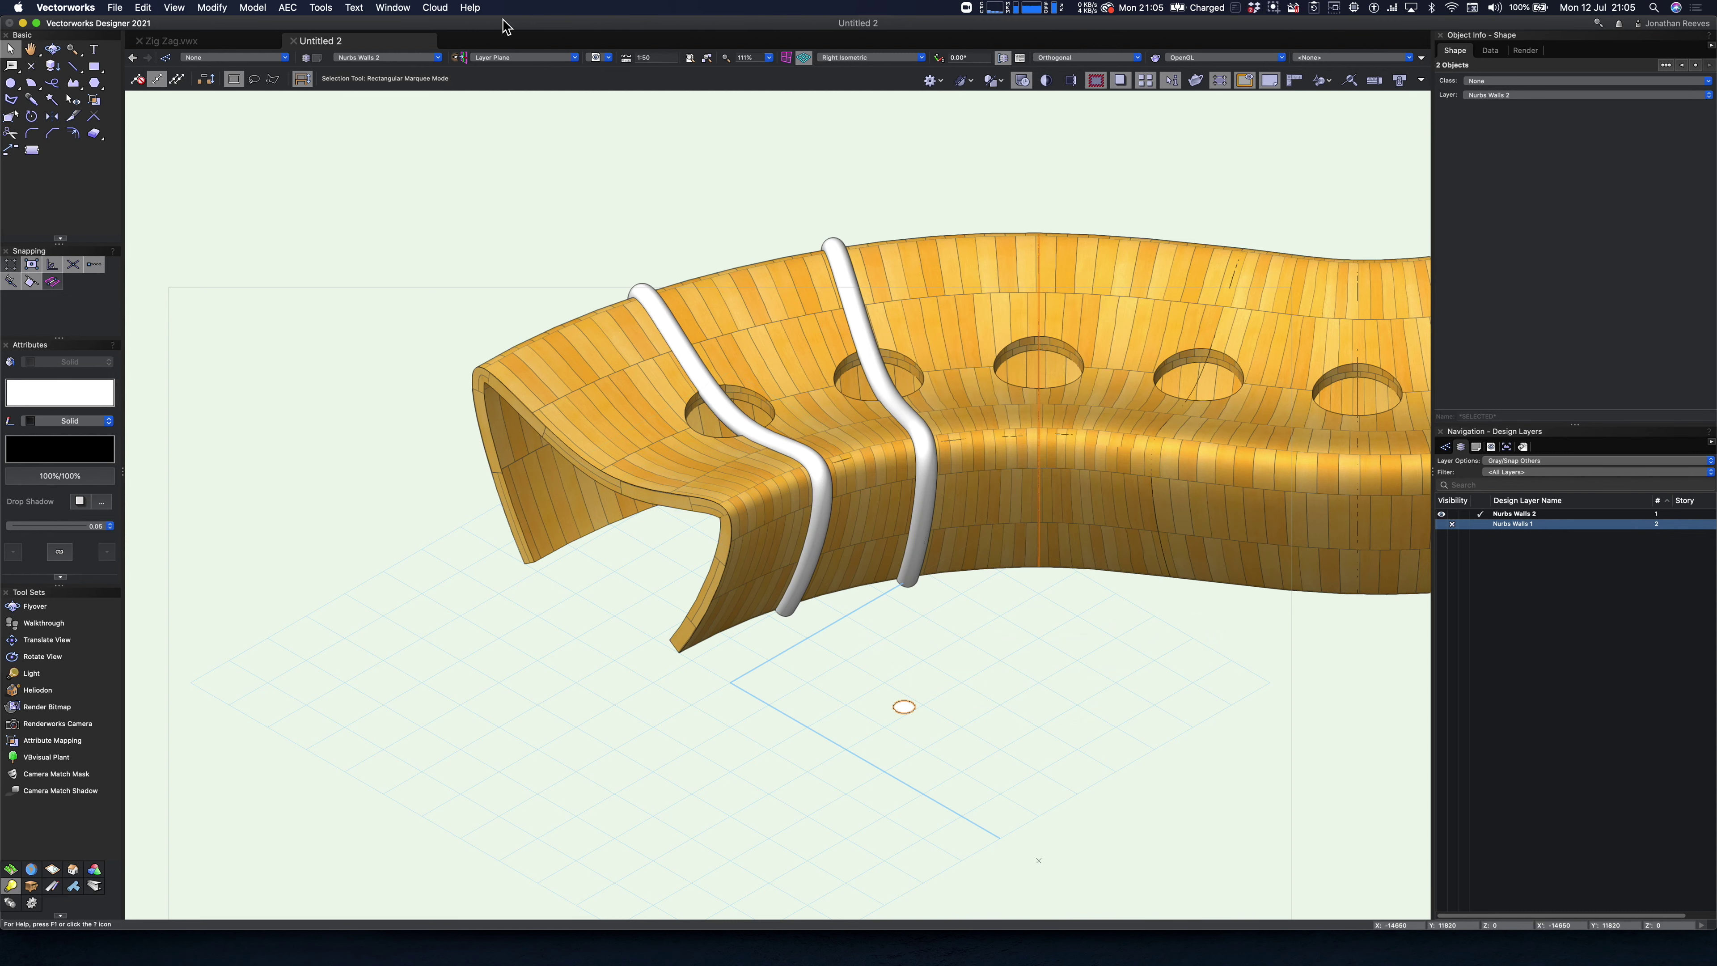
- Extrude a vertical tube along the selected path, then undo it and orbit the view
{"action": "left_click", "coordinate": [211, 8]}
{"action": "mouse_move", "coordinate": [251, 8]}
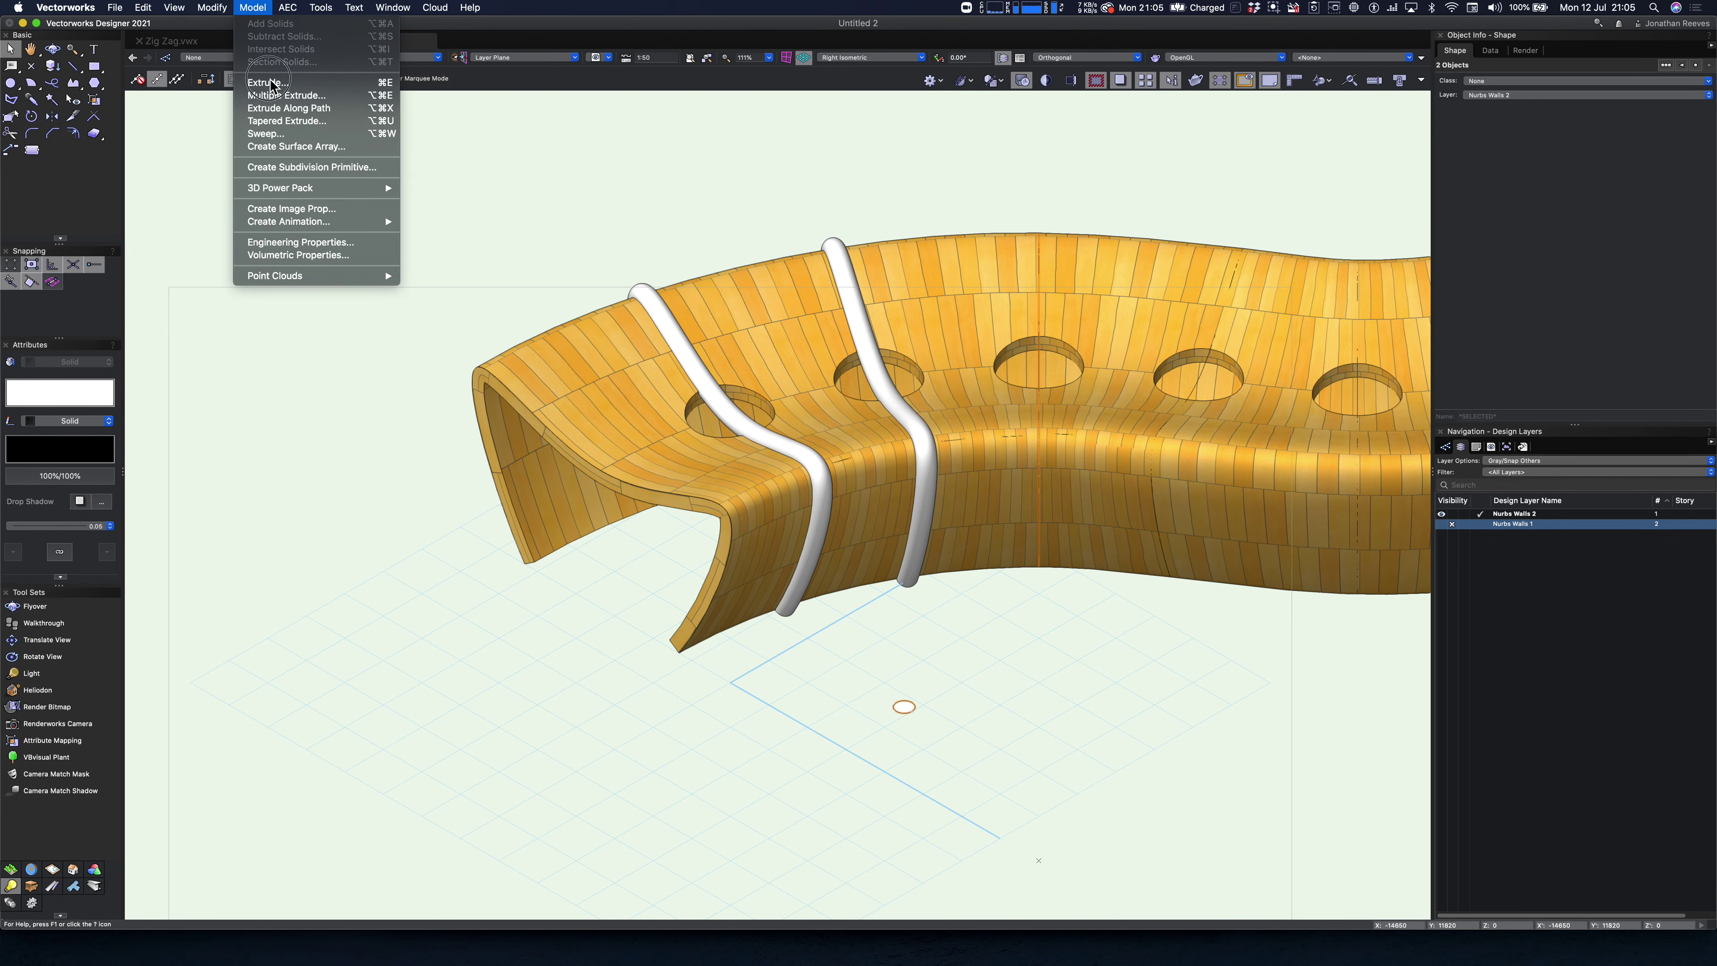
{"action": "left_click", "coordinate": [279, 110]}
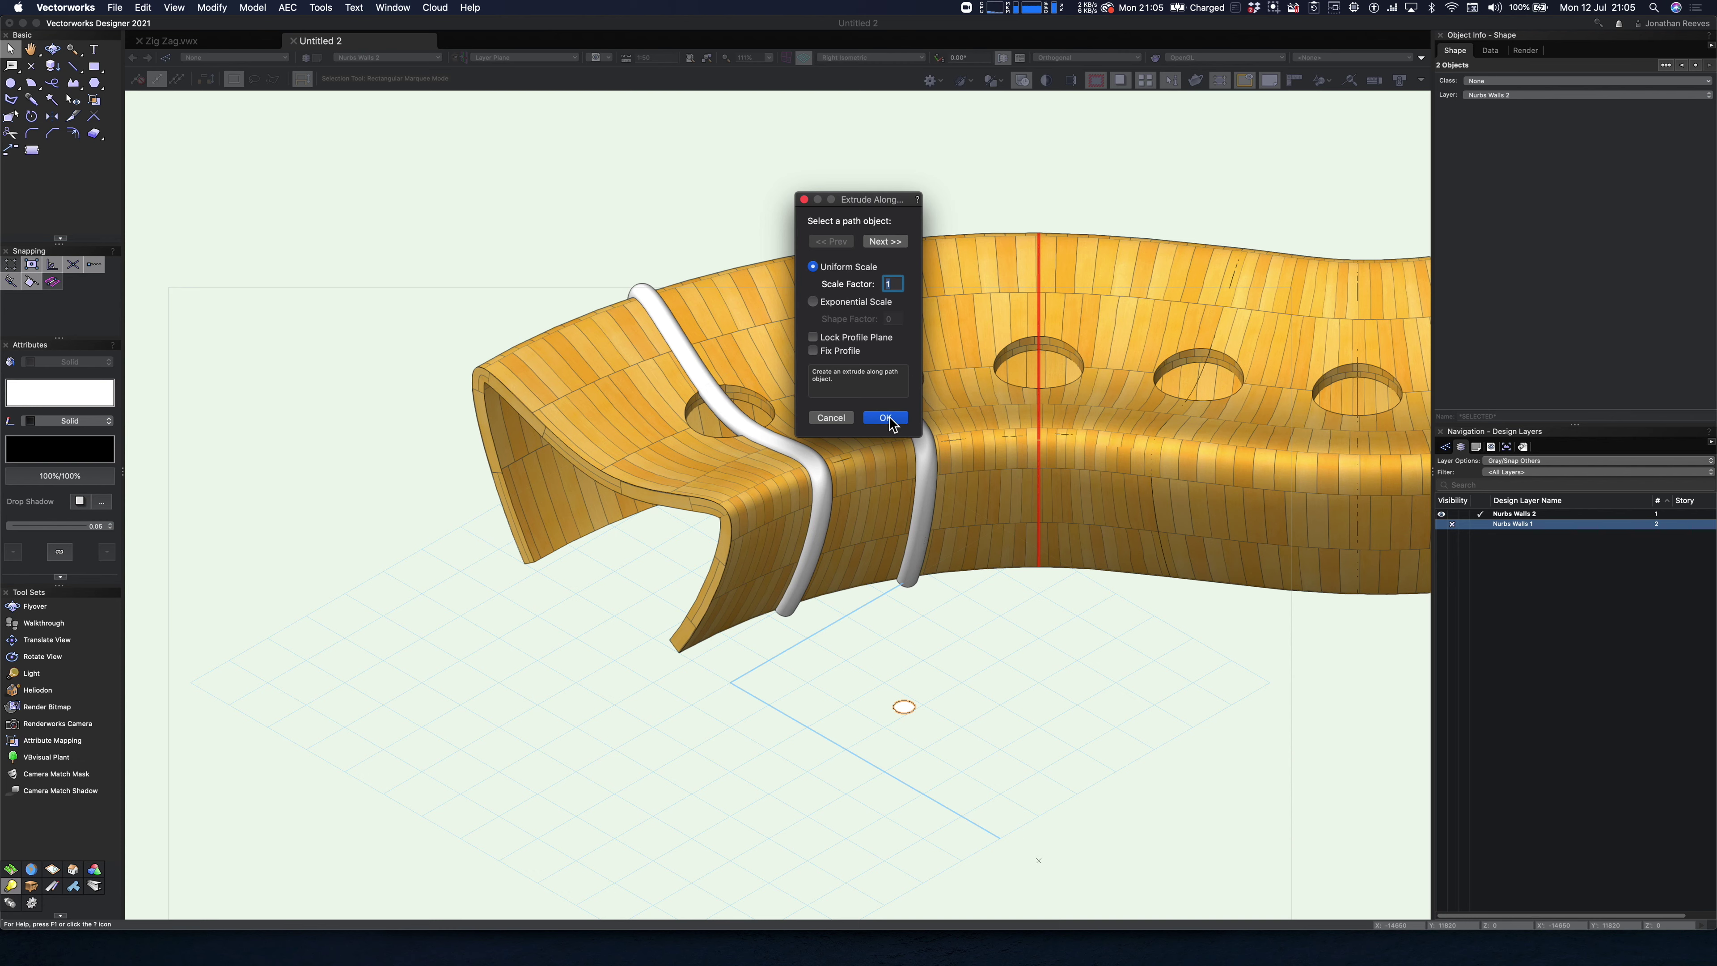
{"action": "left_click", "coordinate": [887, 418]}
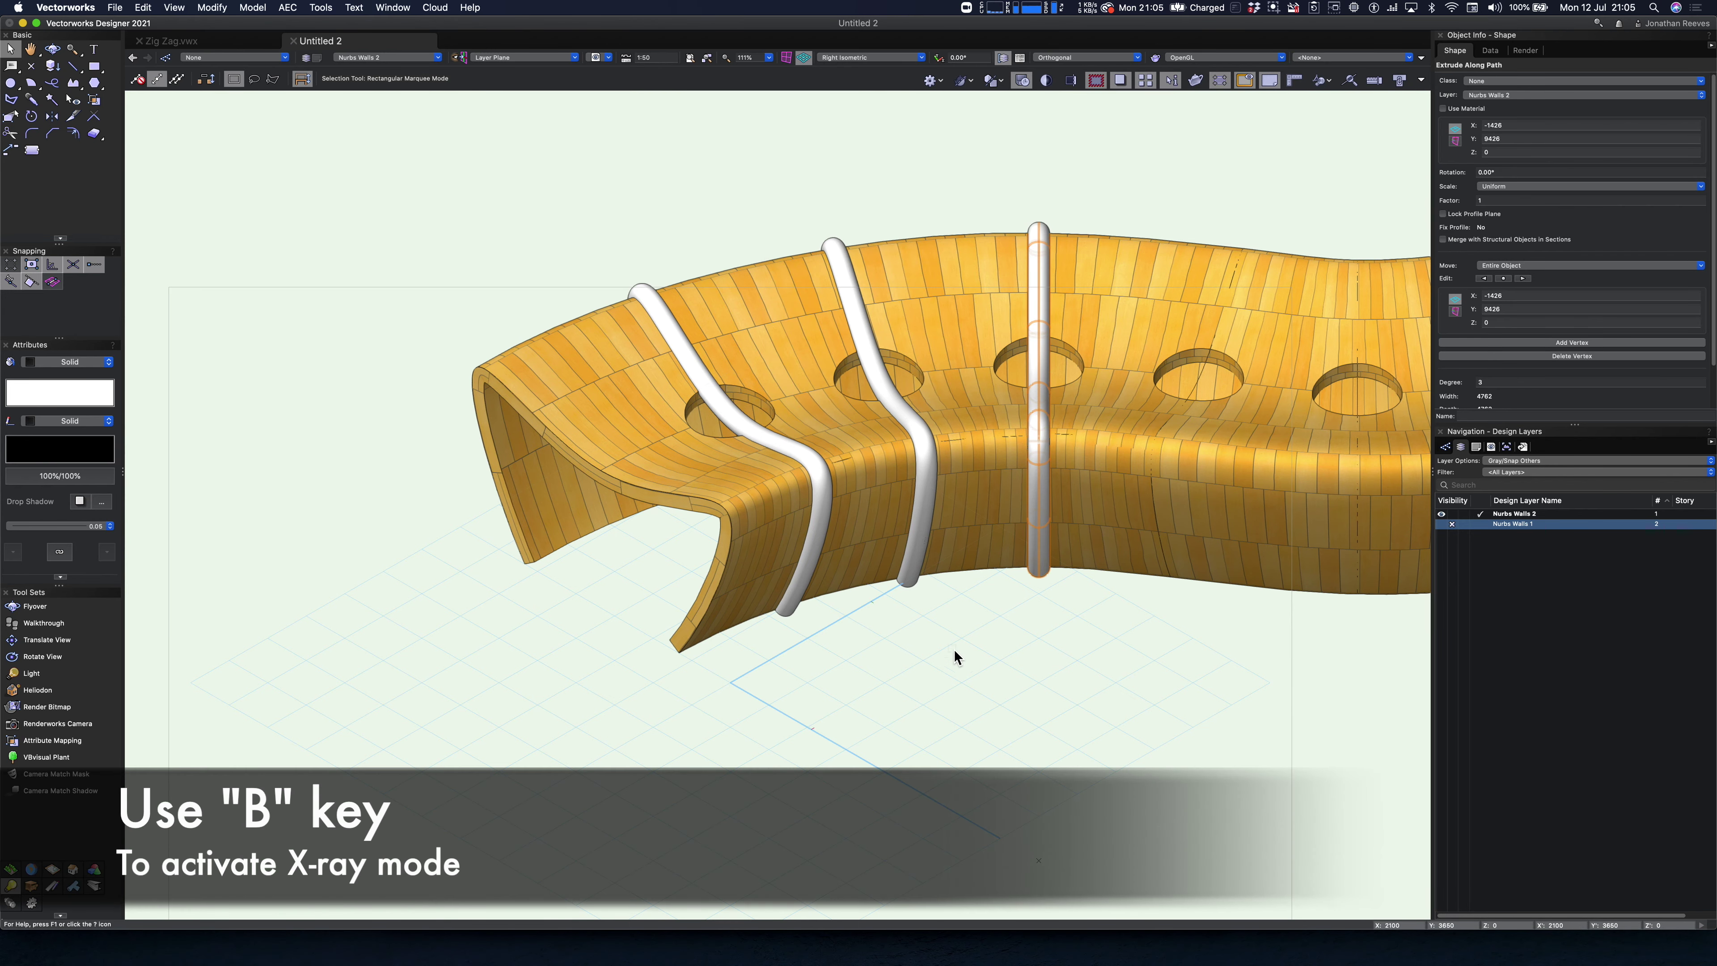
{"action": "key", "text": "super+z"}
{"action": "middle_click_drag", "start_coordinate": [943, 667], "coordinate": [982, 668], "text": "shift"}
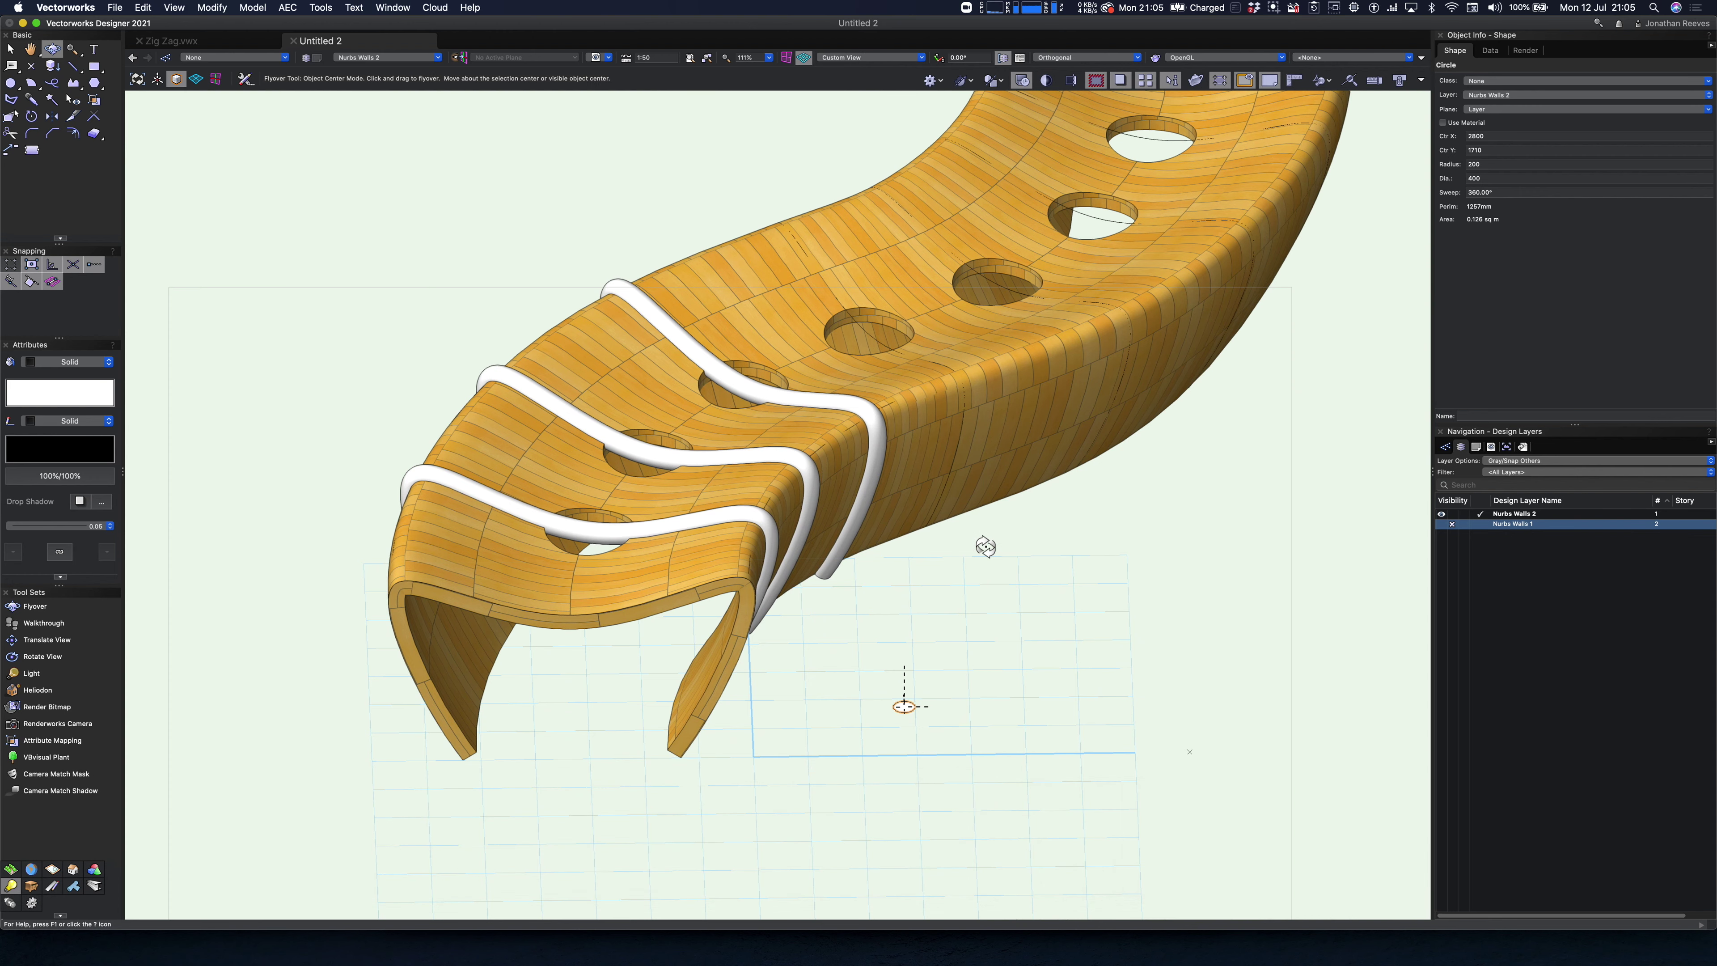
- Select the NURBS curve hidden inside the wall with the profile circle and sweep a tube along it
{"action": "left_click", "coordinate": [950, 494]}
{"action": "key", "text": "x"}
{"action": "key", "text": "c"}
{"action": "left_click", "coordinate": [947, 486]}
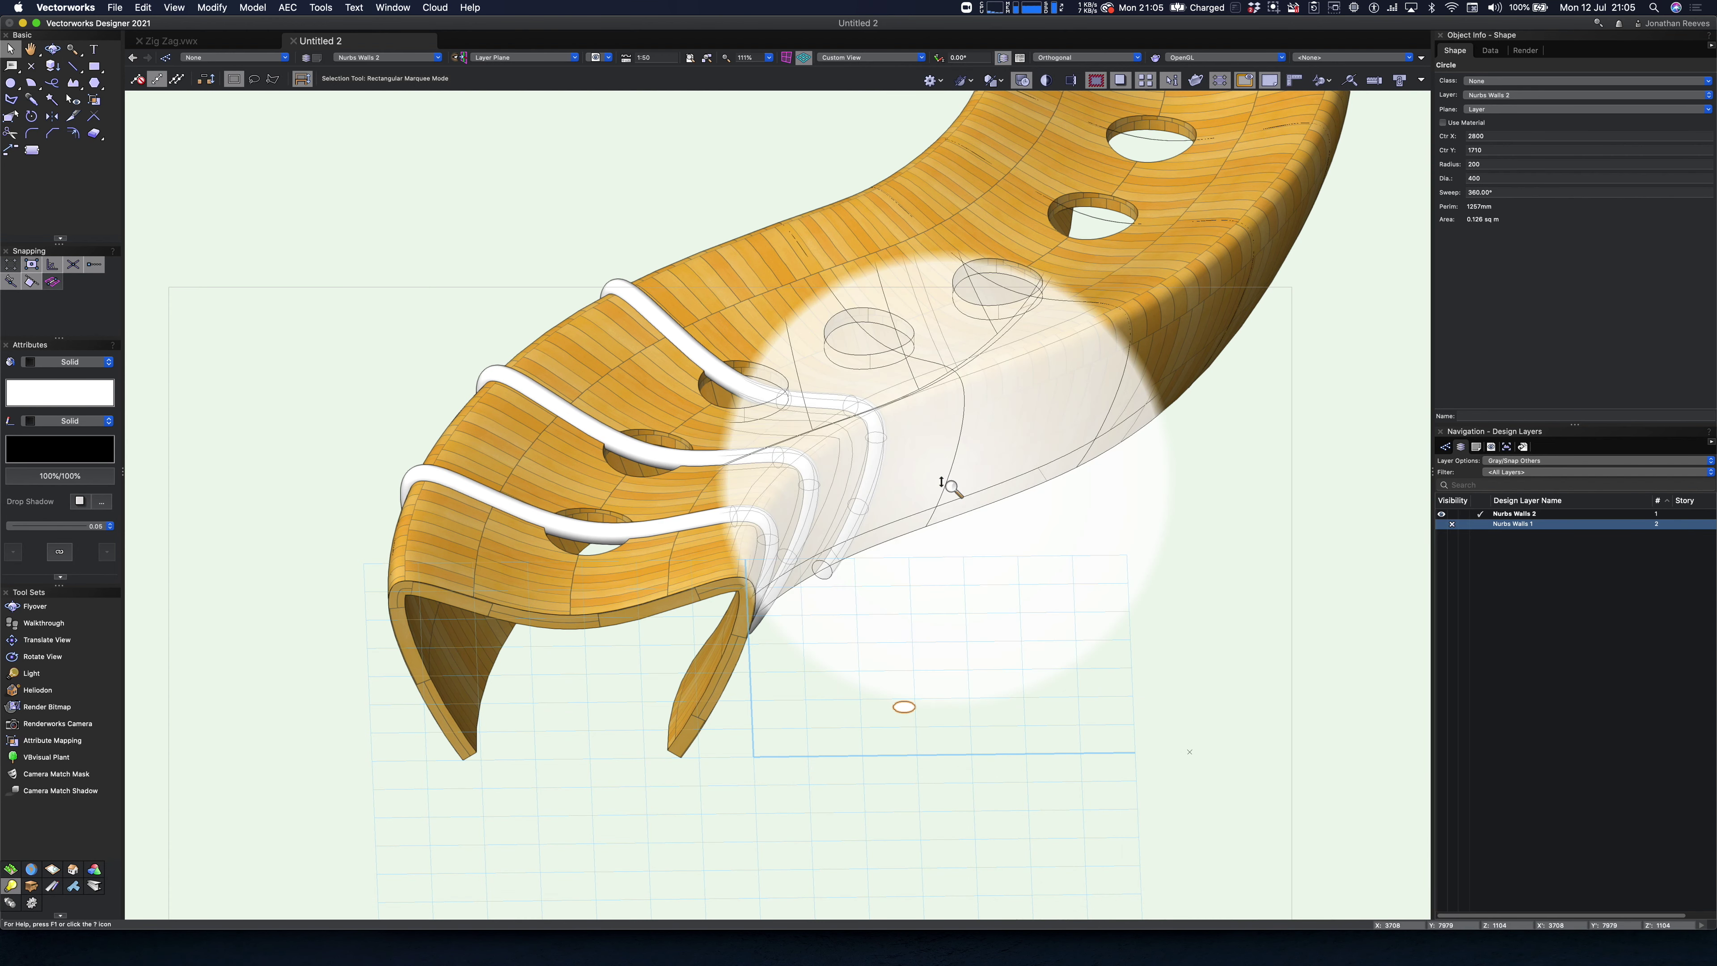
{"action": "key", "text": "b"}
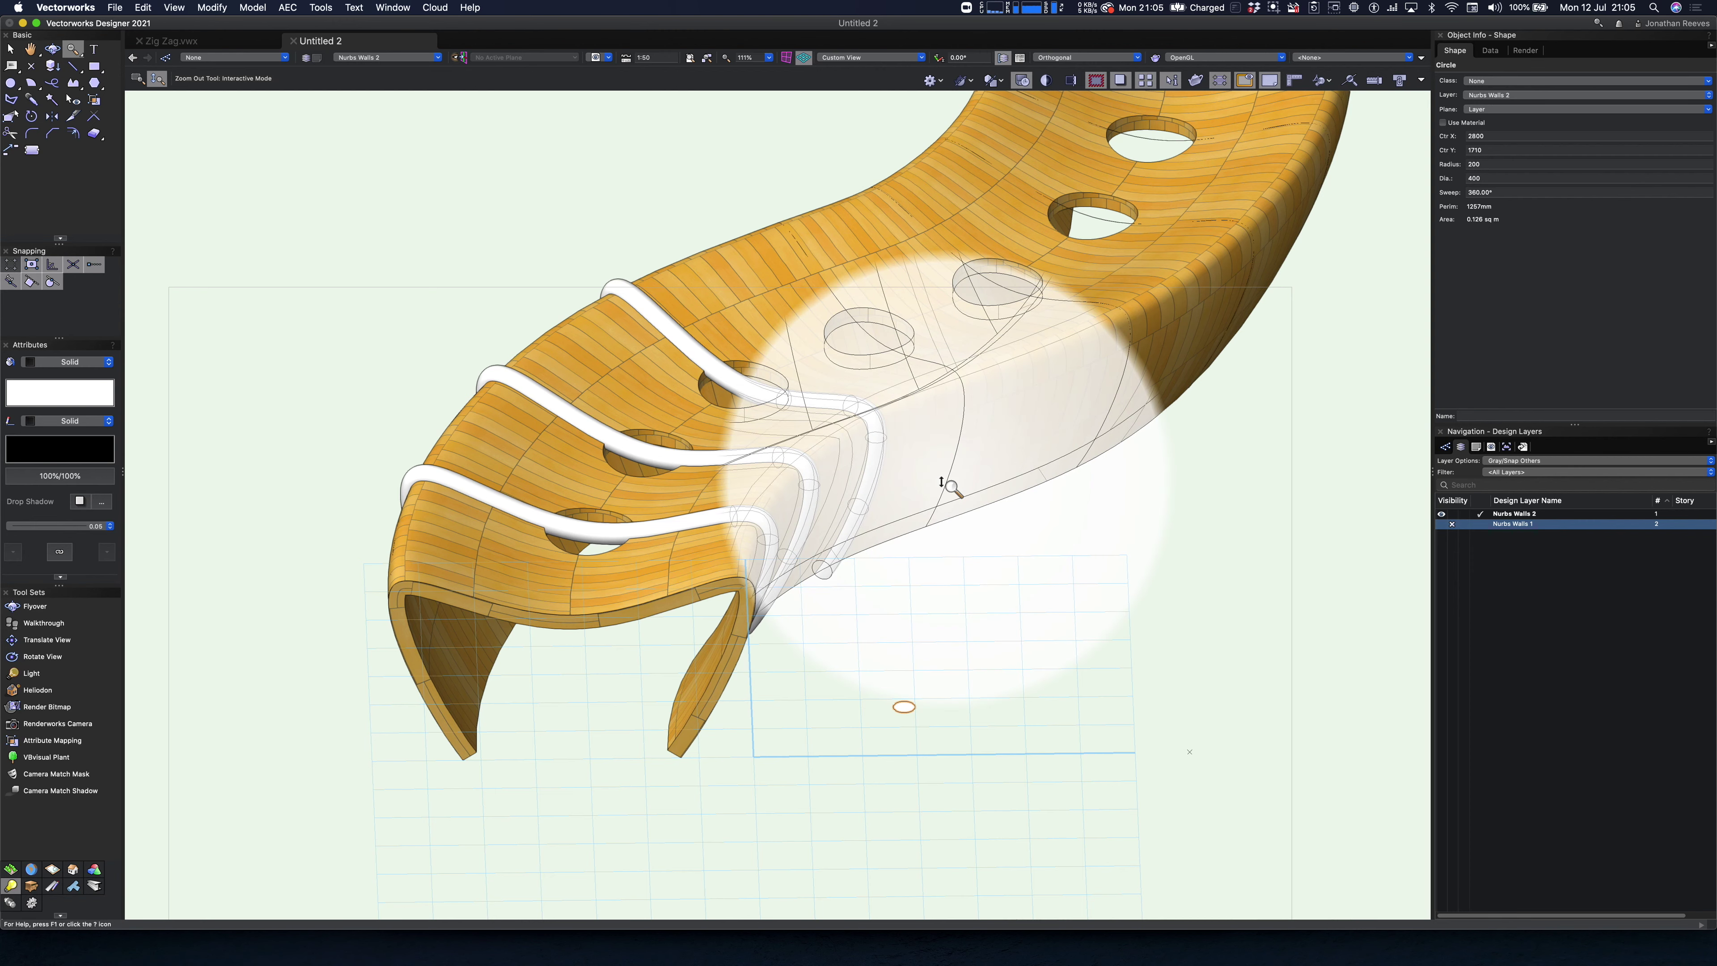
{"action": "key", "text": "x"}
{"action": "left_click", "coordinate": [948, 484]}
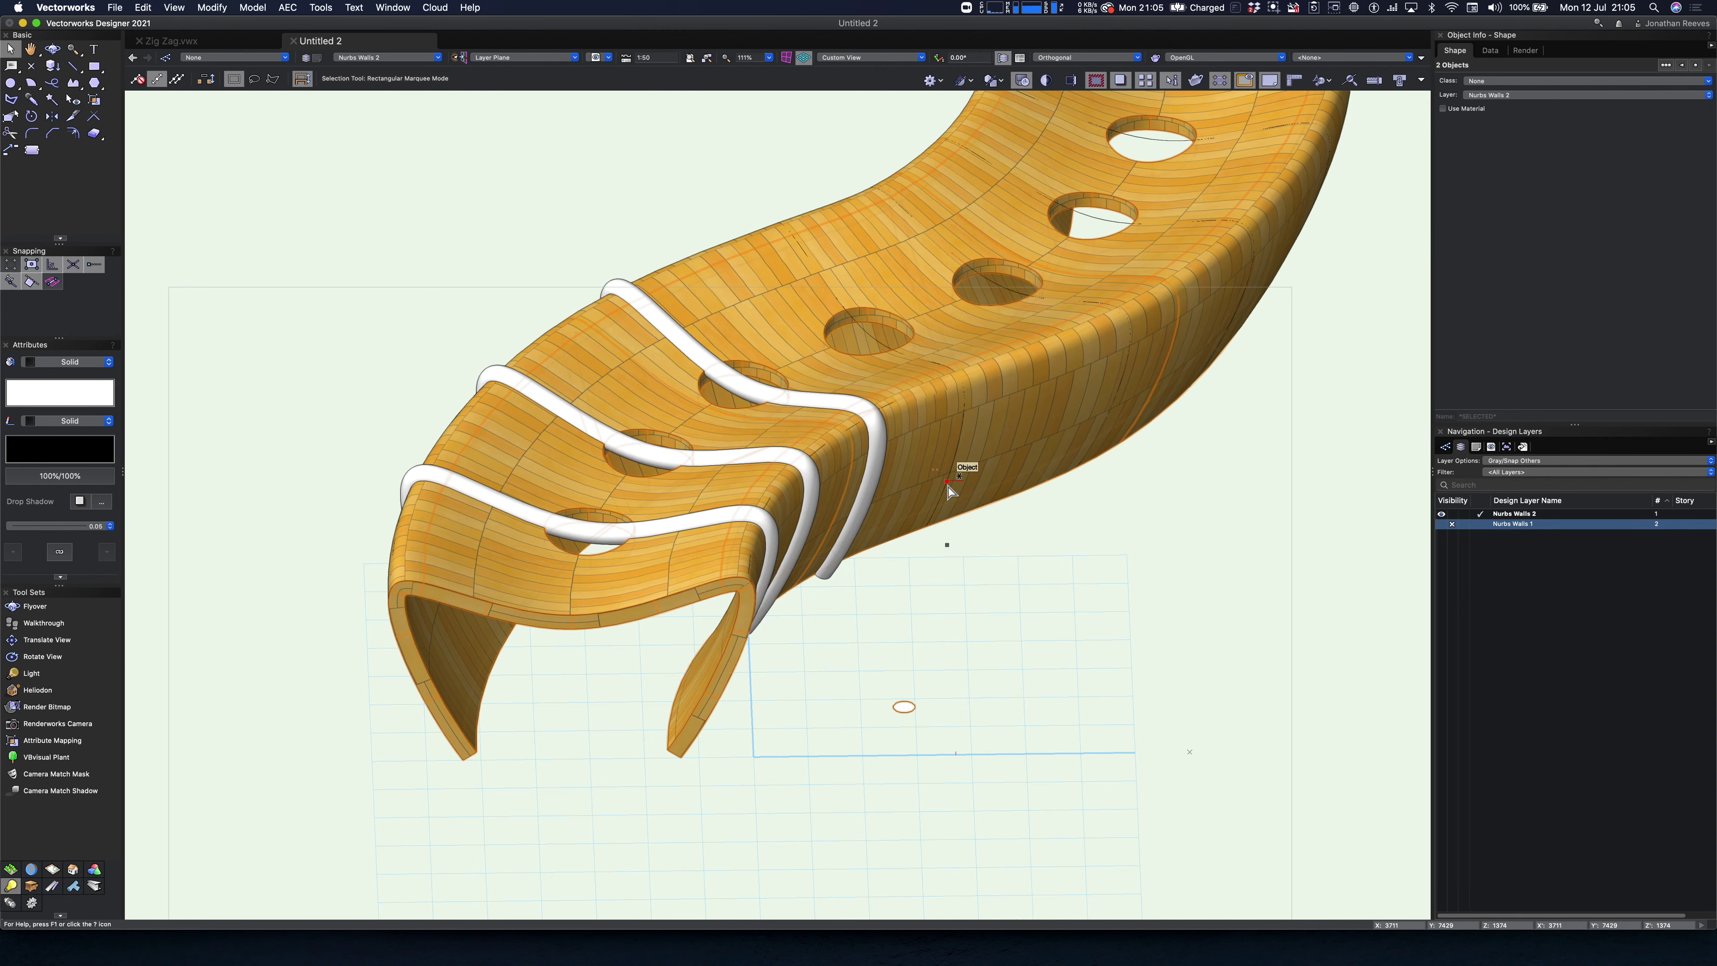
{"action": "key", "text": "b"}
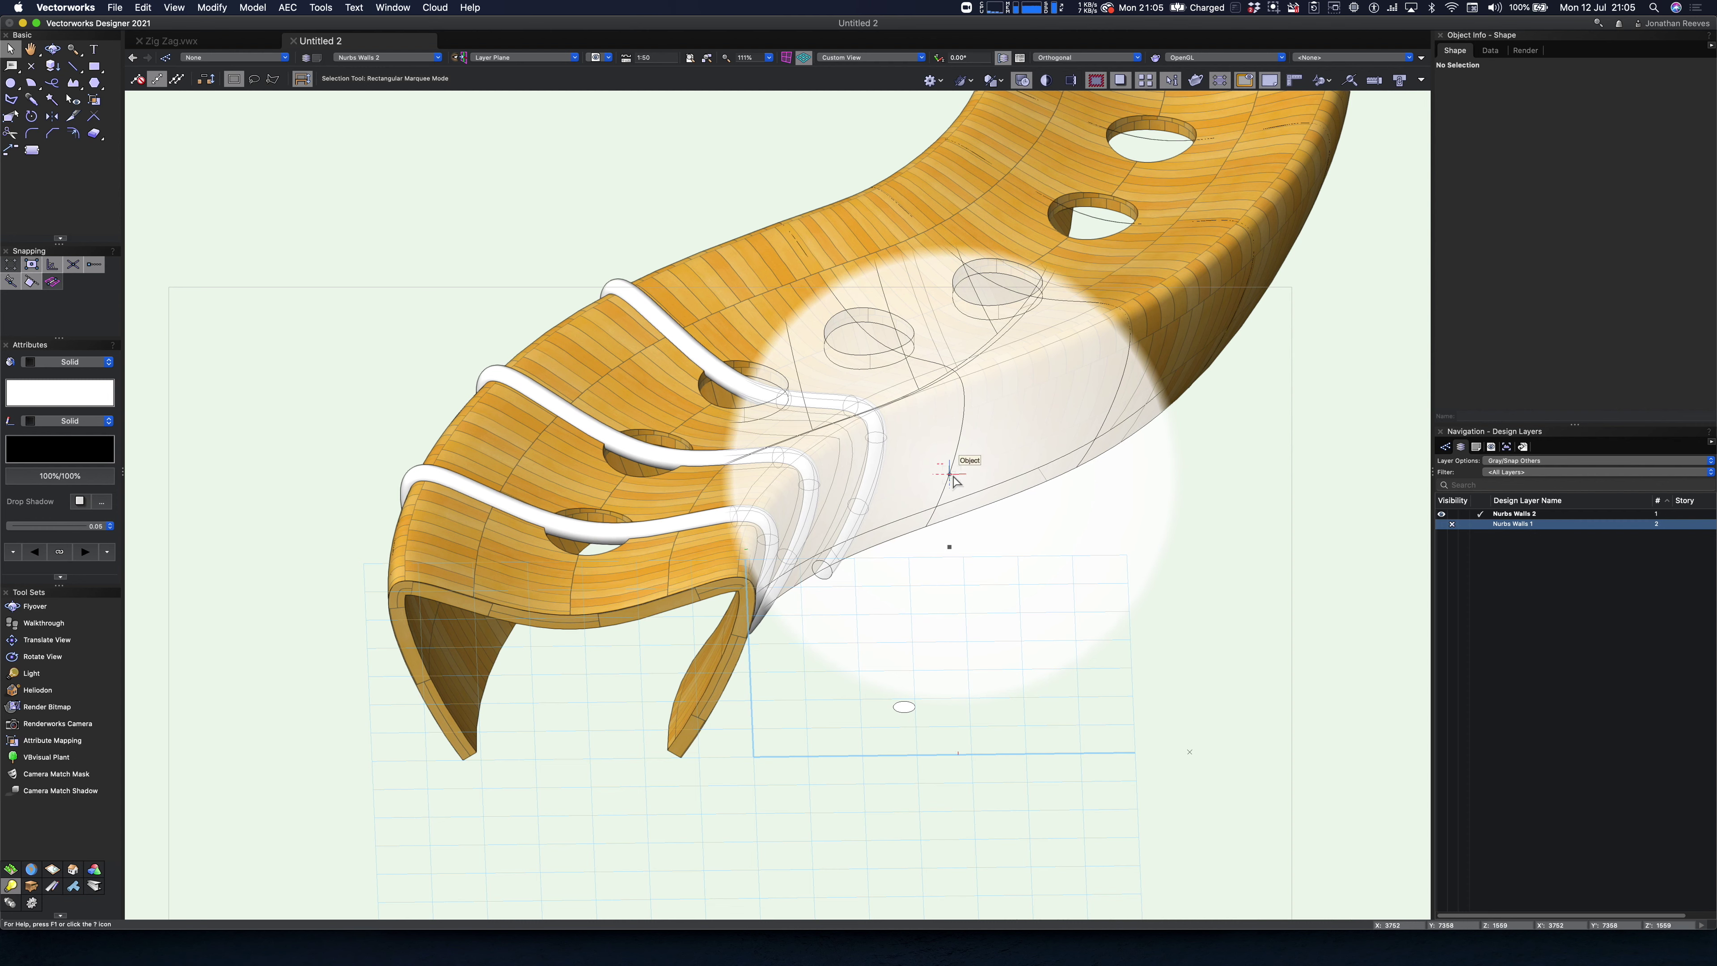
{"action": "left_click", "coordinate": [954, 477]}
{"action": "left_click", "coordinate": [905, 707], "text": "shift"}
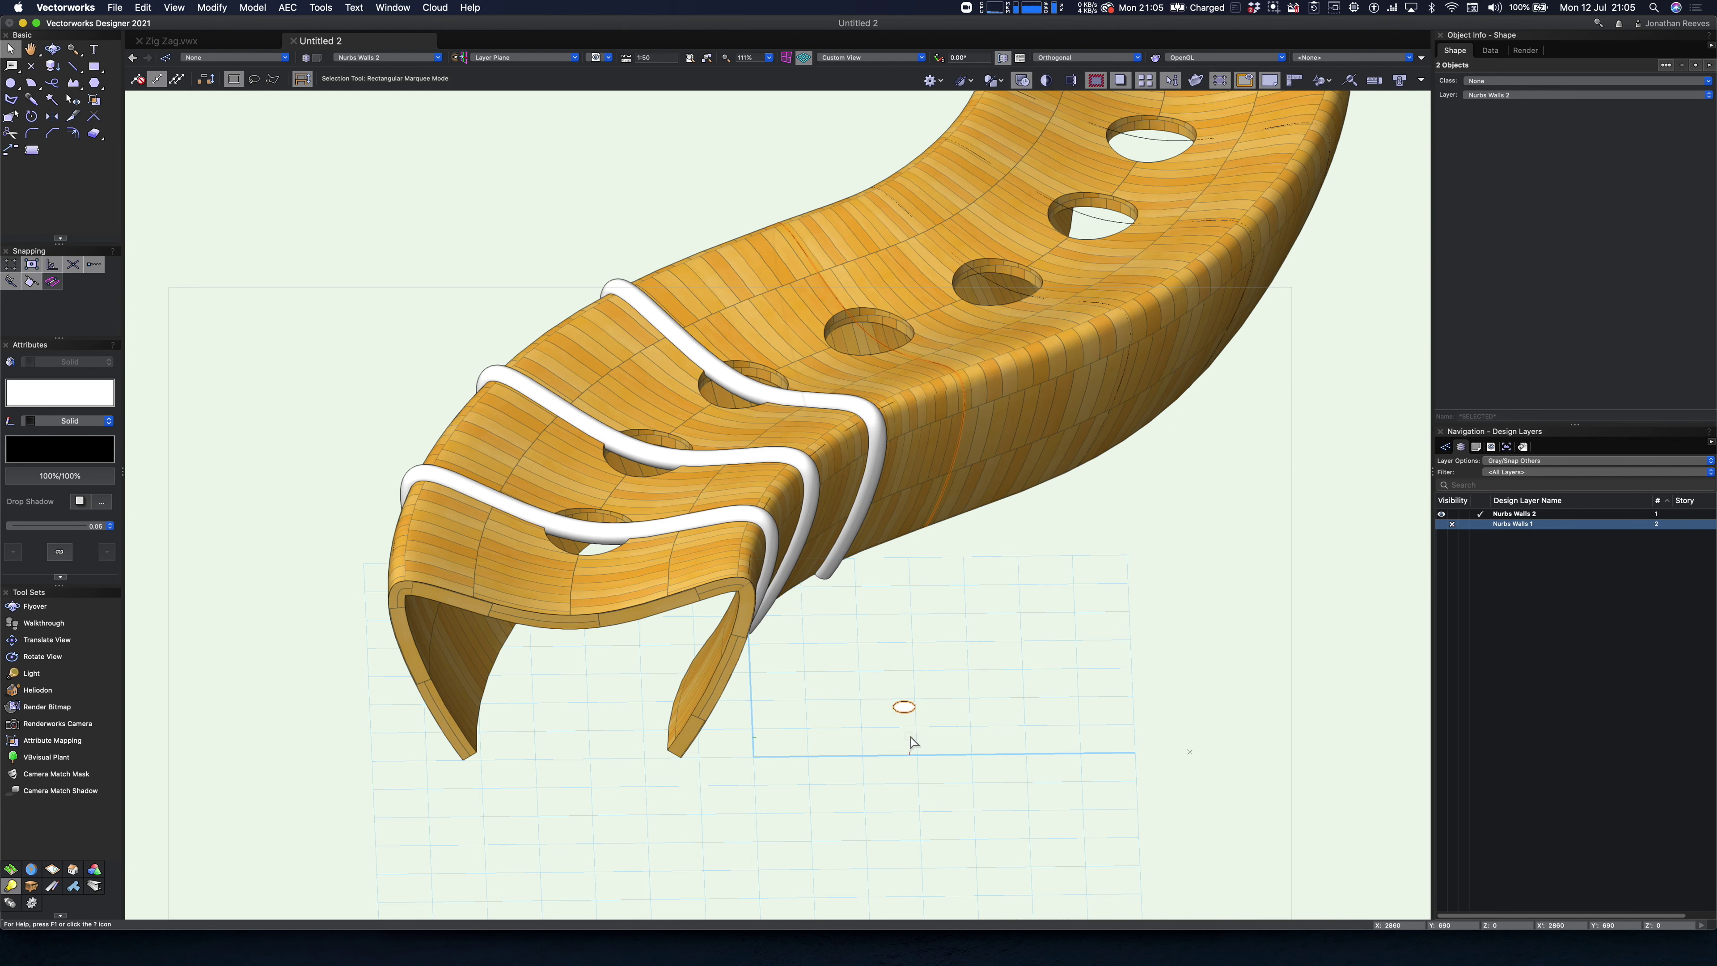
{"action": "left_click", "coordinate": [230, 9]}
{"action": "mouse_move", "coordinate": [251, 8]}
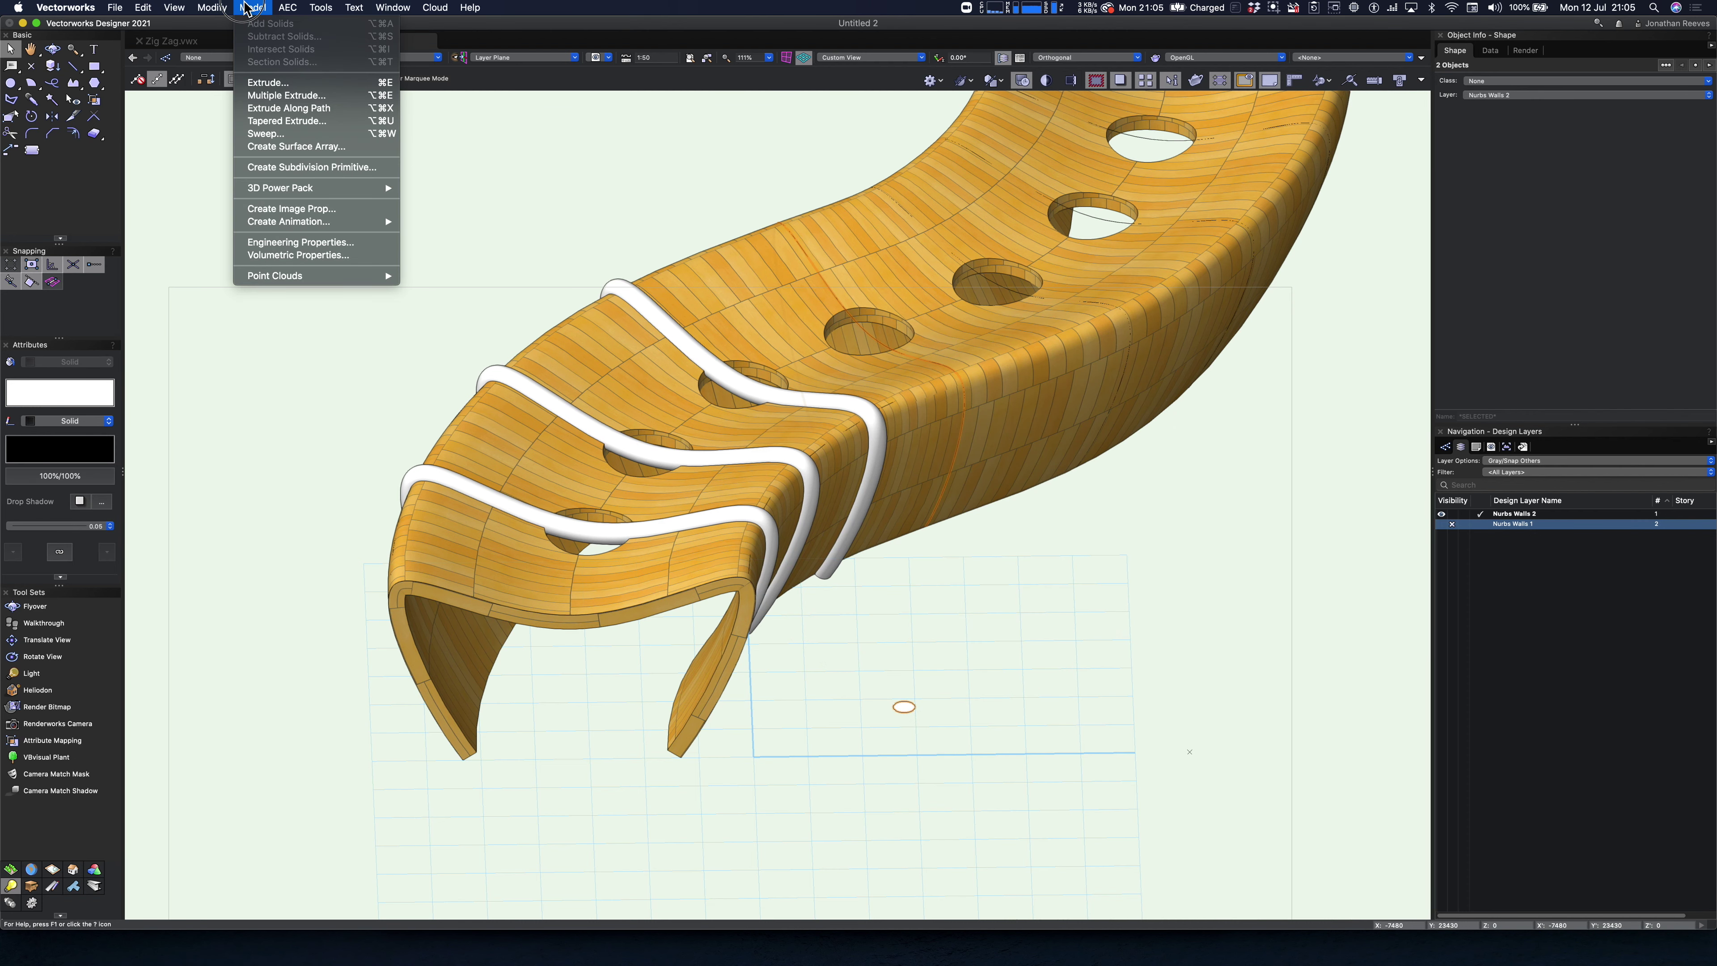
{"action": "left_click", "coordinate": [286, 113]}
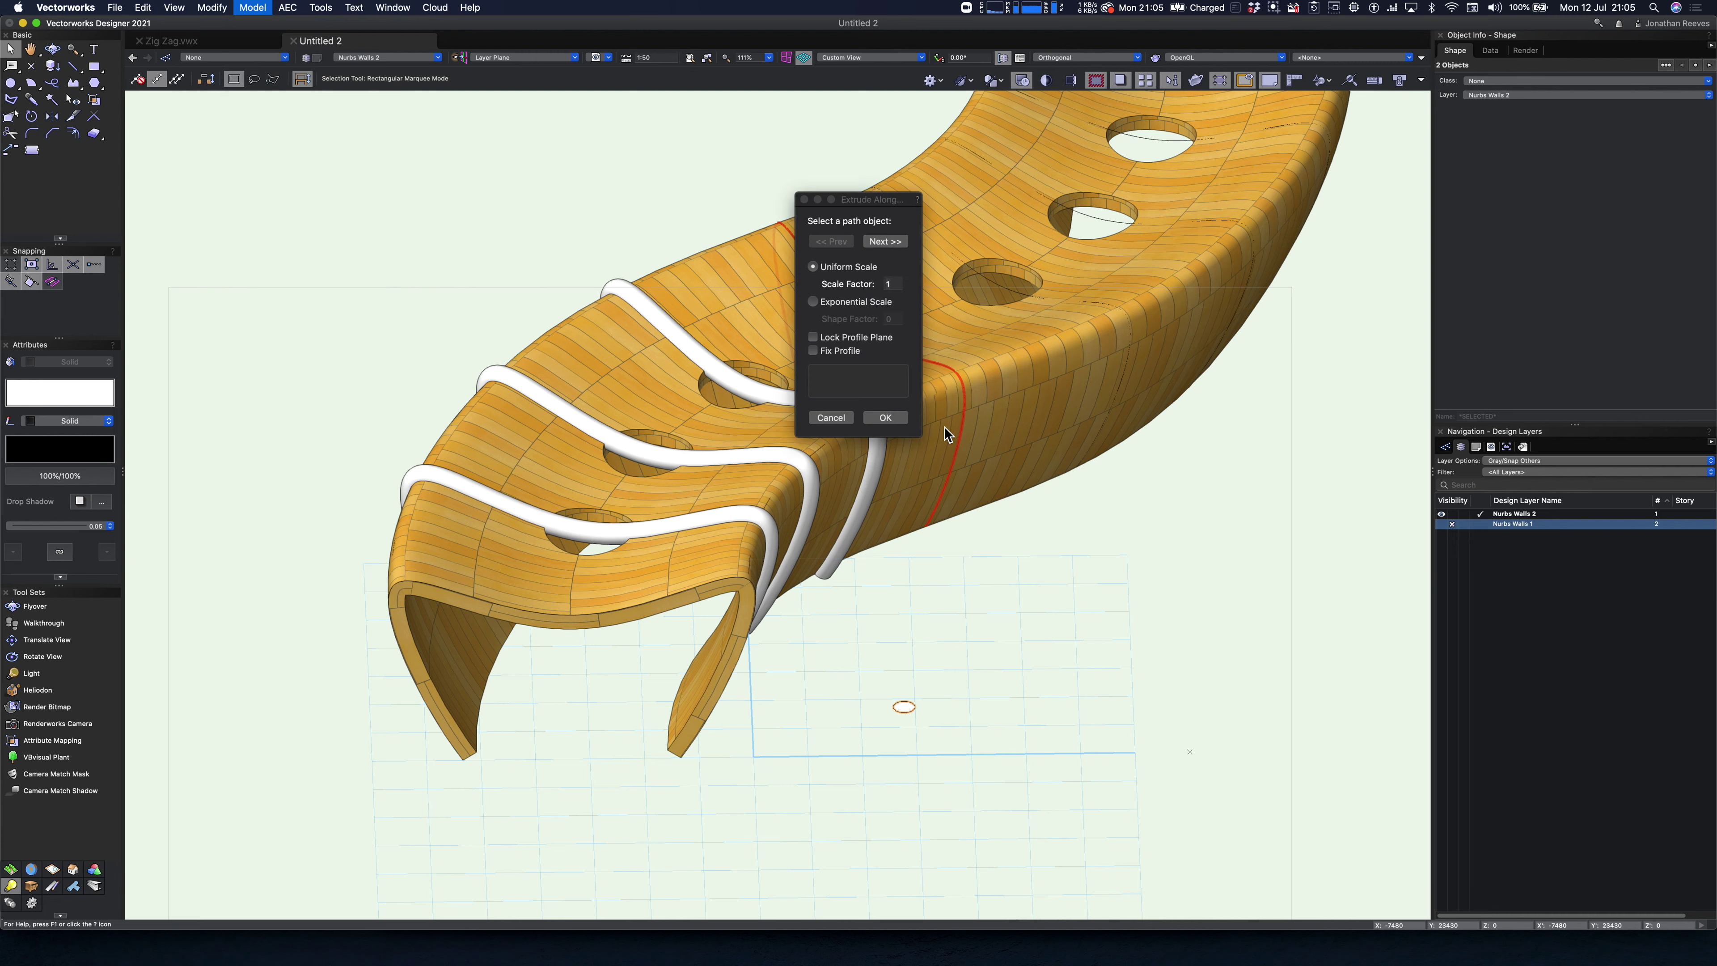
{"action": "left_click", "coordinate": [887, 416]}
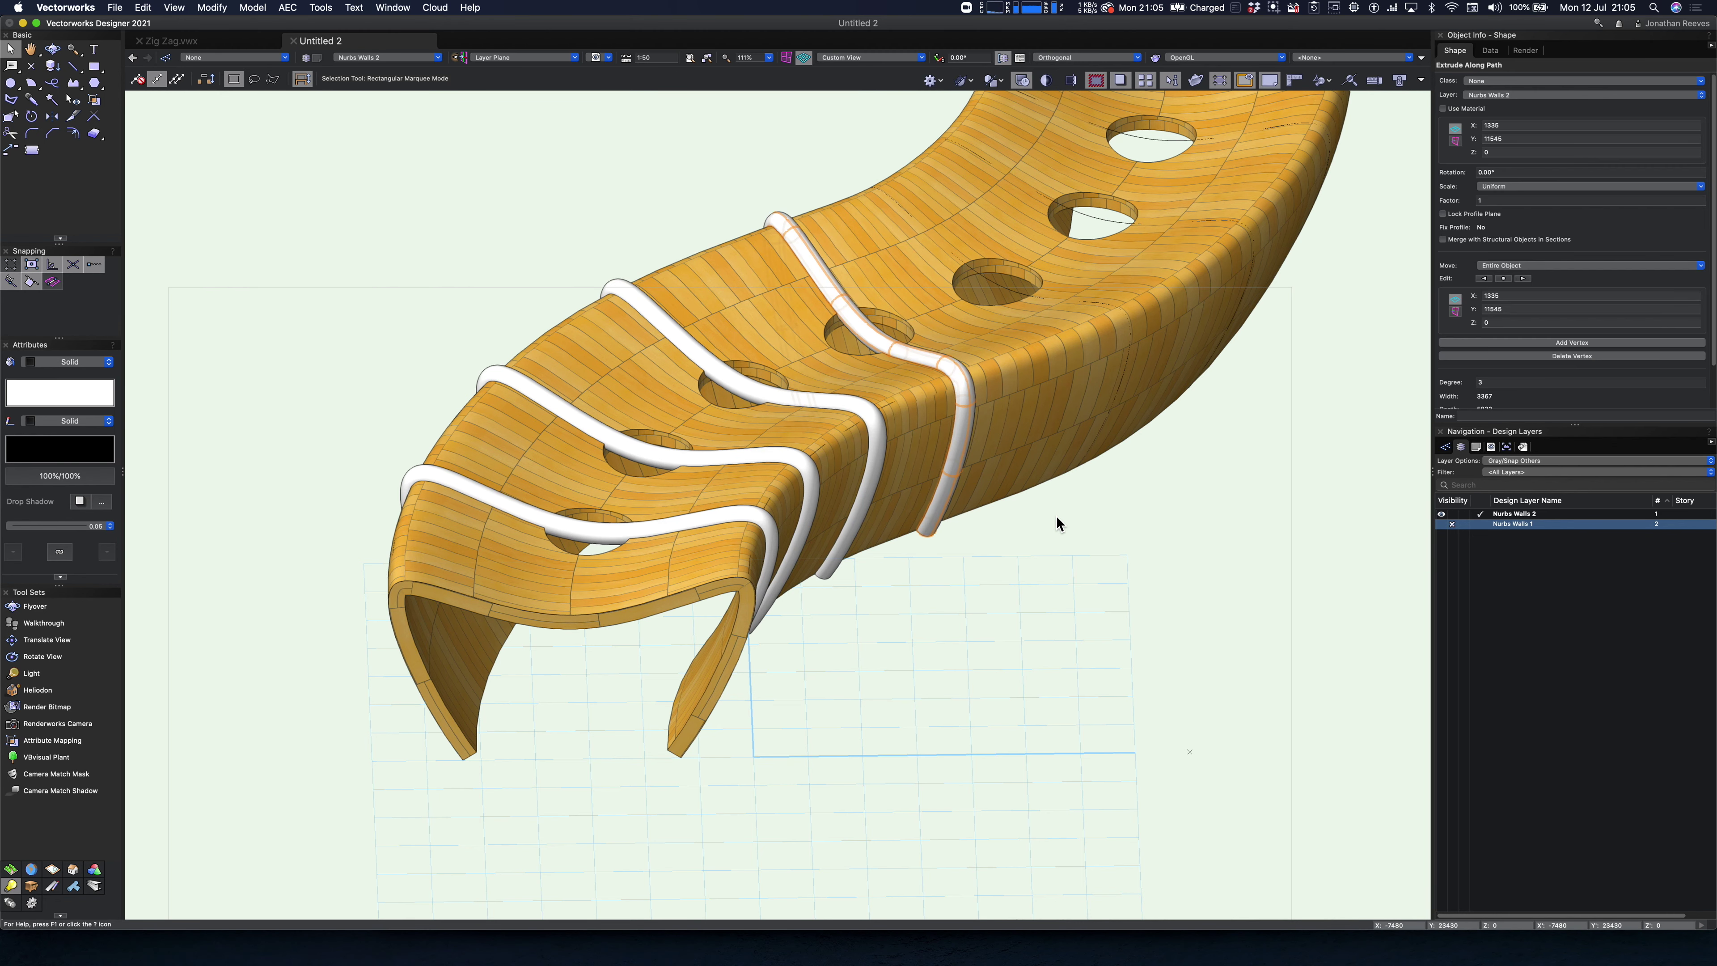
- Sweep the circle along the next two NURBS paths, adding two more tube ribs
{"action": "key", "text": "super+alt+v"}
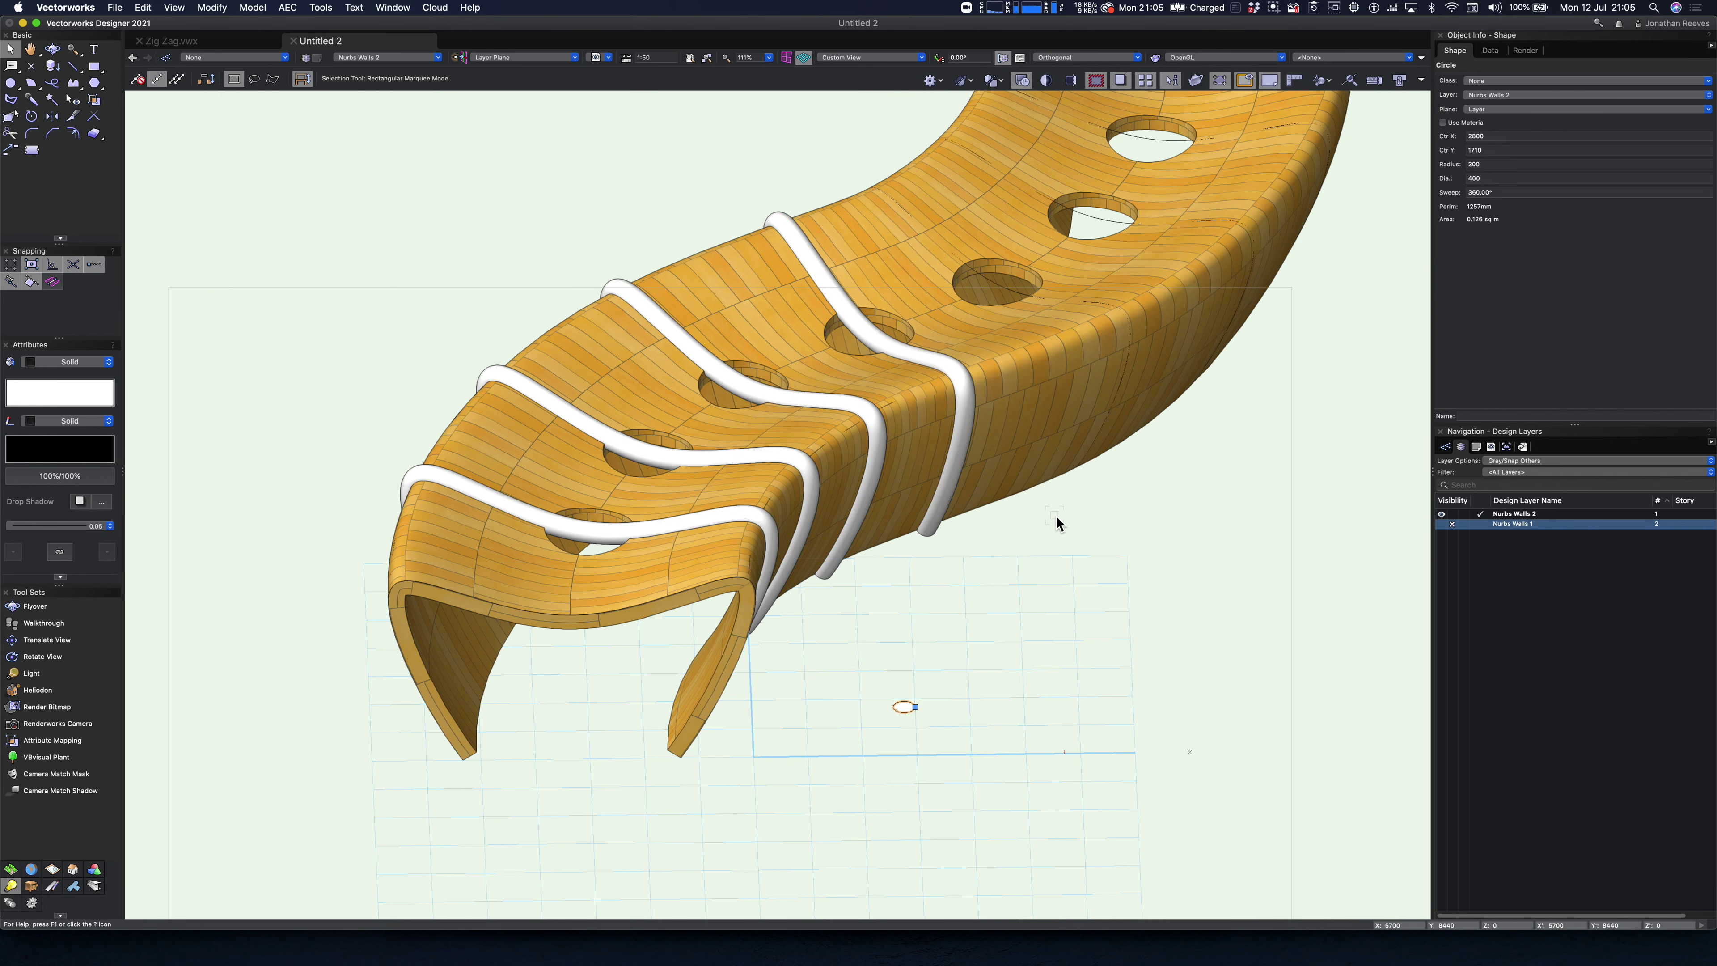
{"action": "key", "text": "b"}
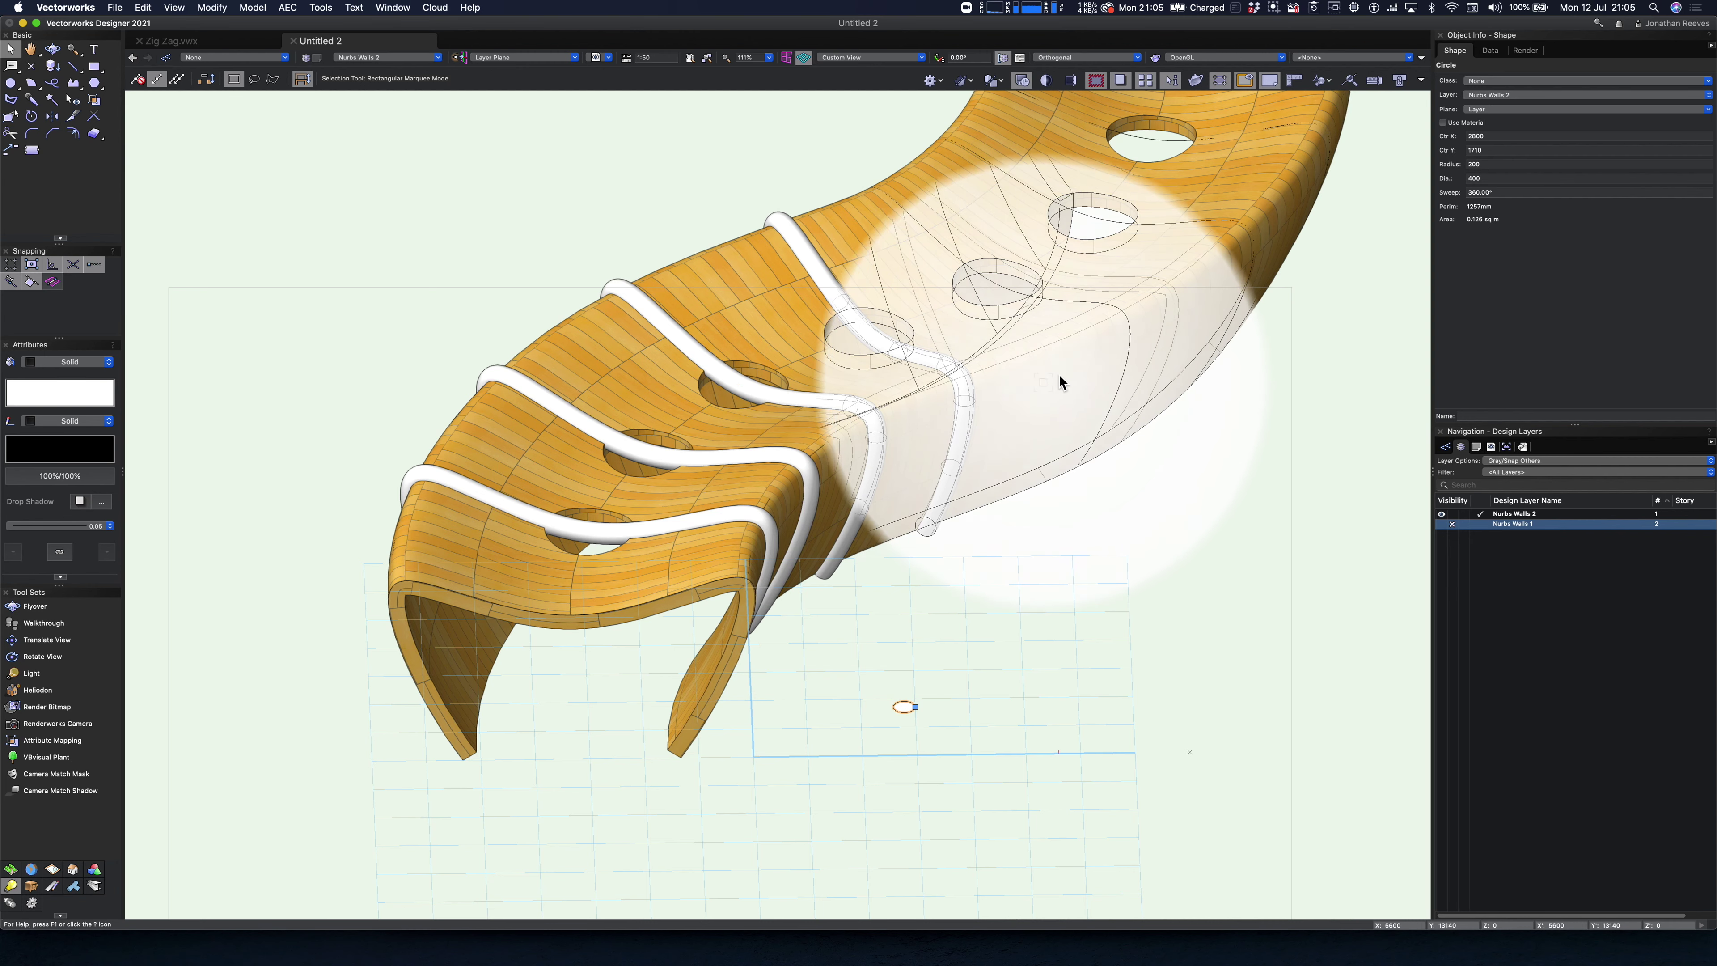
{"action": "left_click", "coordinate": [1128, 345], "text": "shift"}
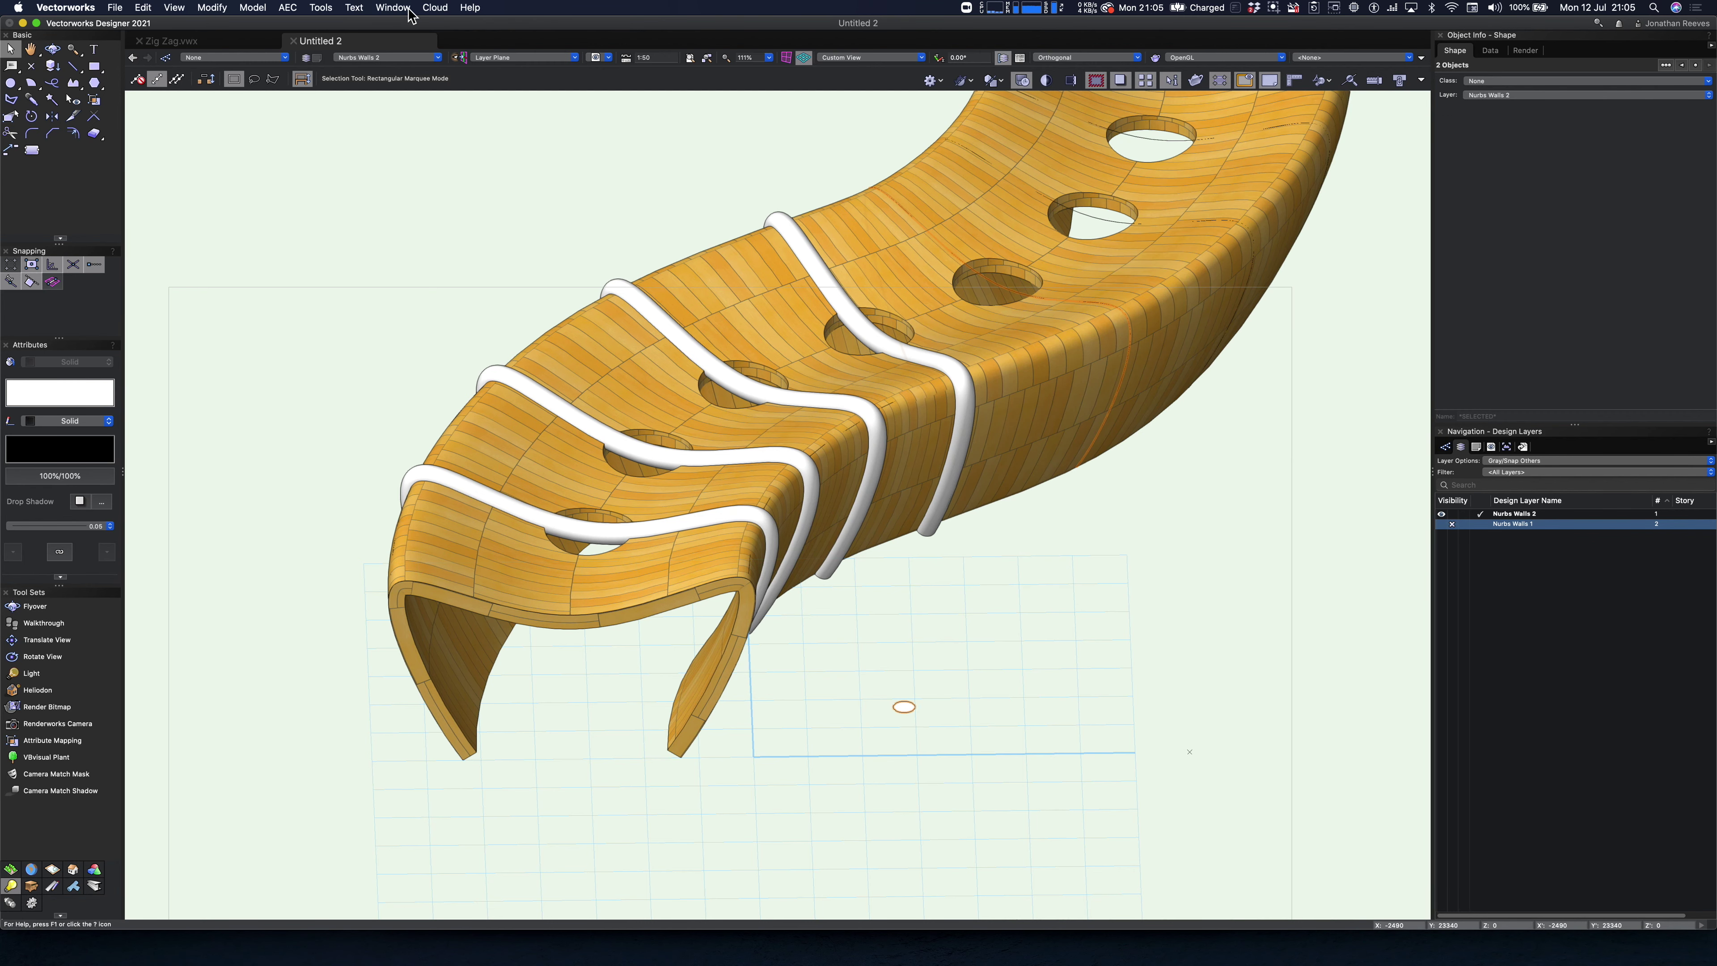
{"action": "left_click", "coordinate": [253, 8]}
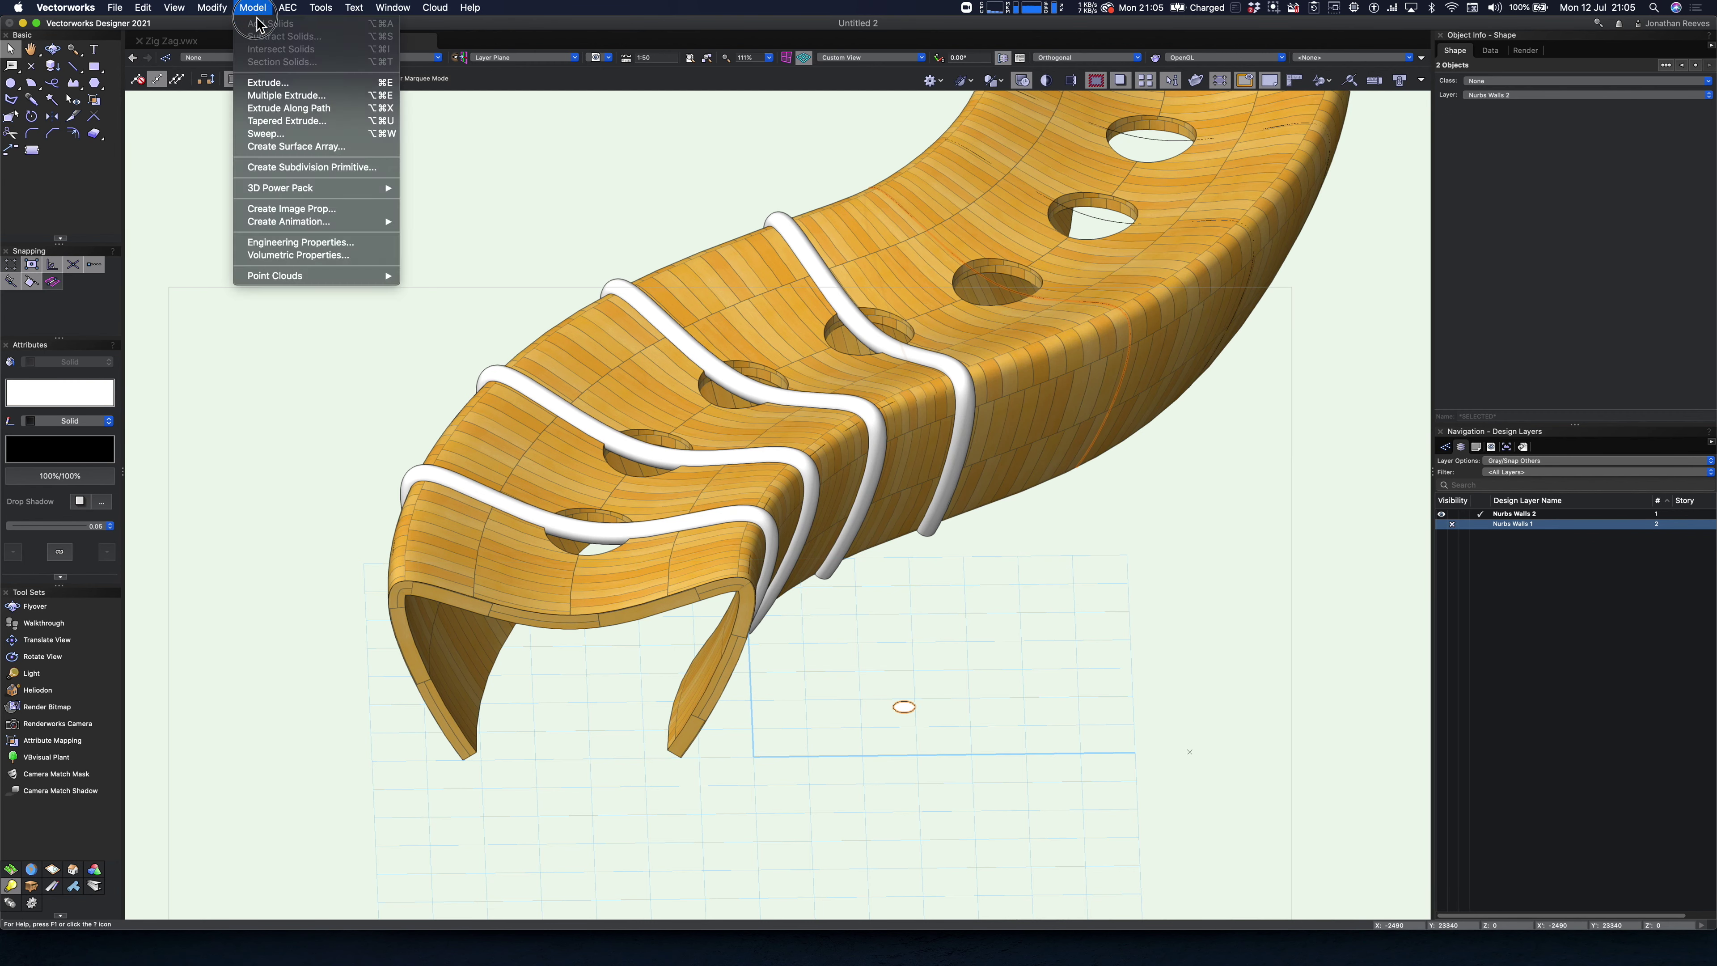
{"action": "left_click", "coordinate": [264, 110]}
{"action": "left_click", "coordinate": [886, 415]}
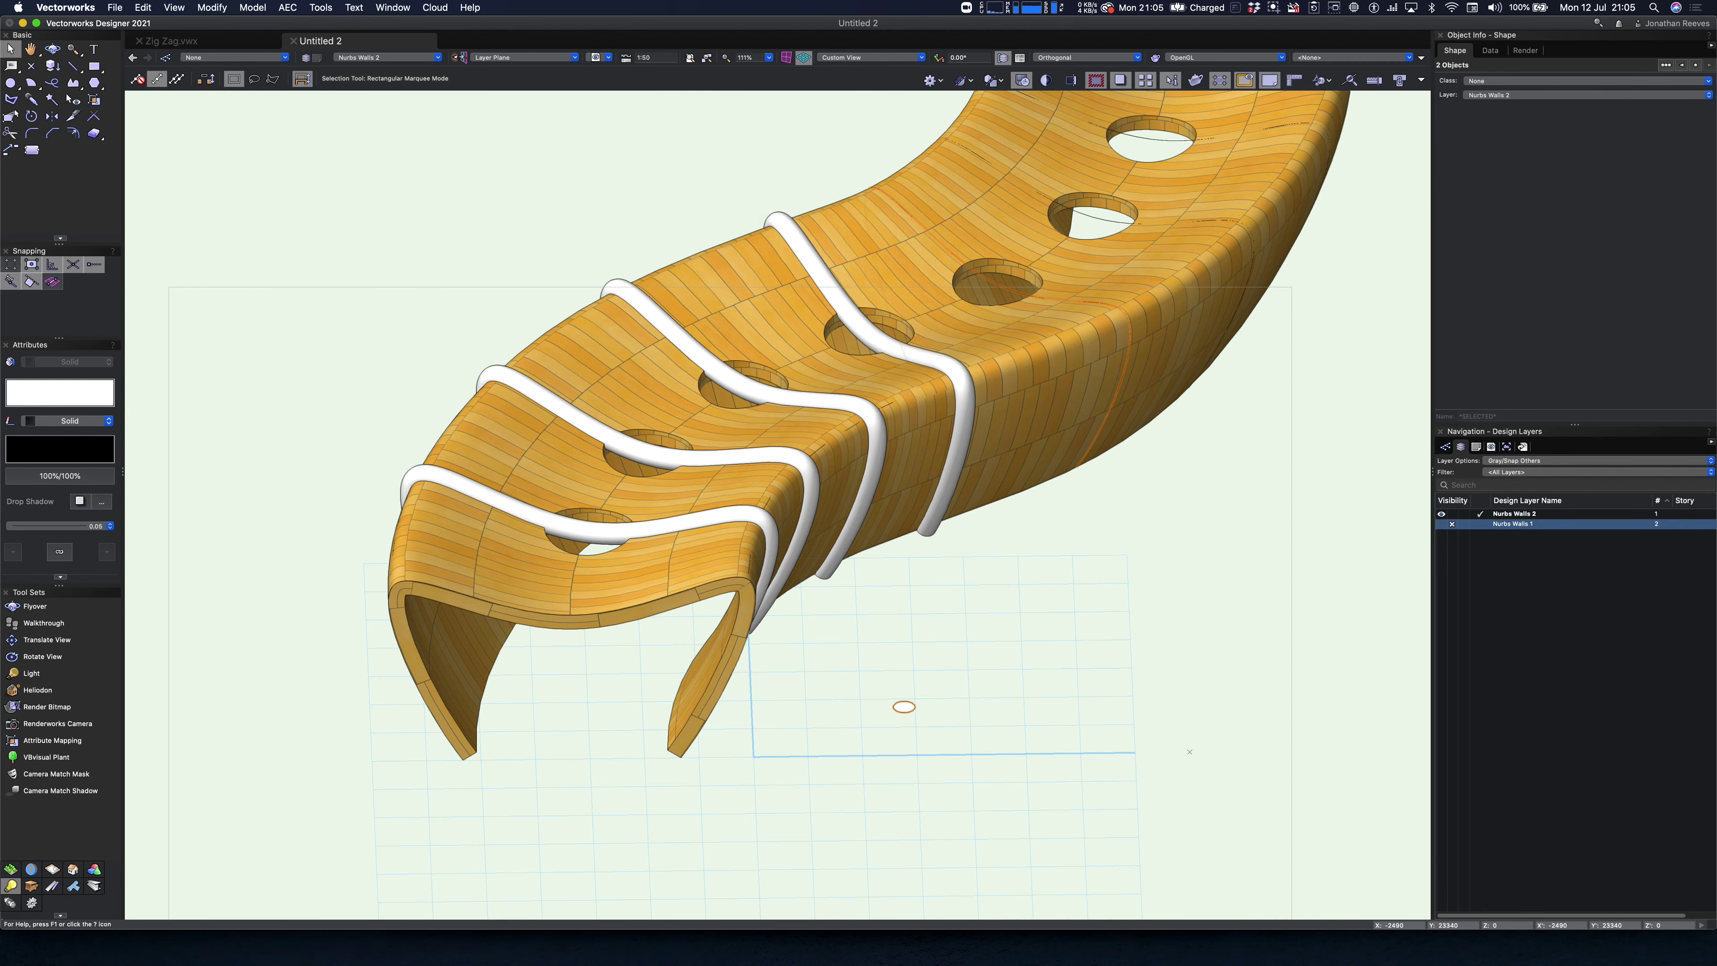
{"action": "scroll", "coordinate": [1040, 639], "scroll_direction": "down", "scroll_amount": 5}
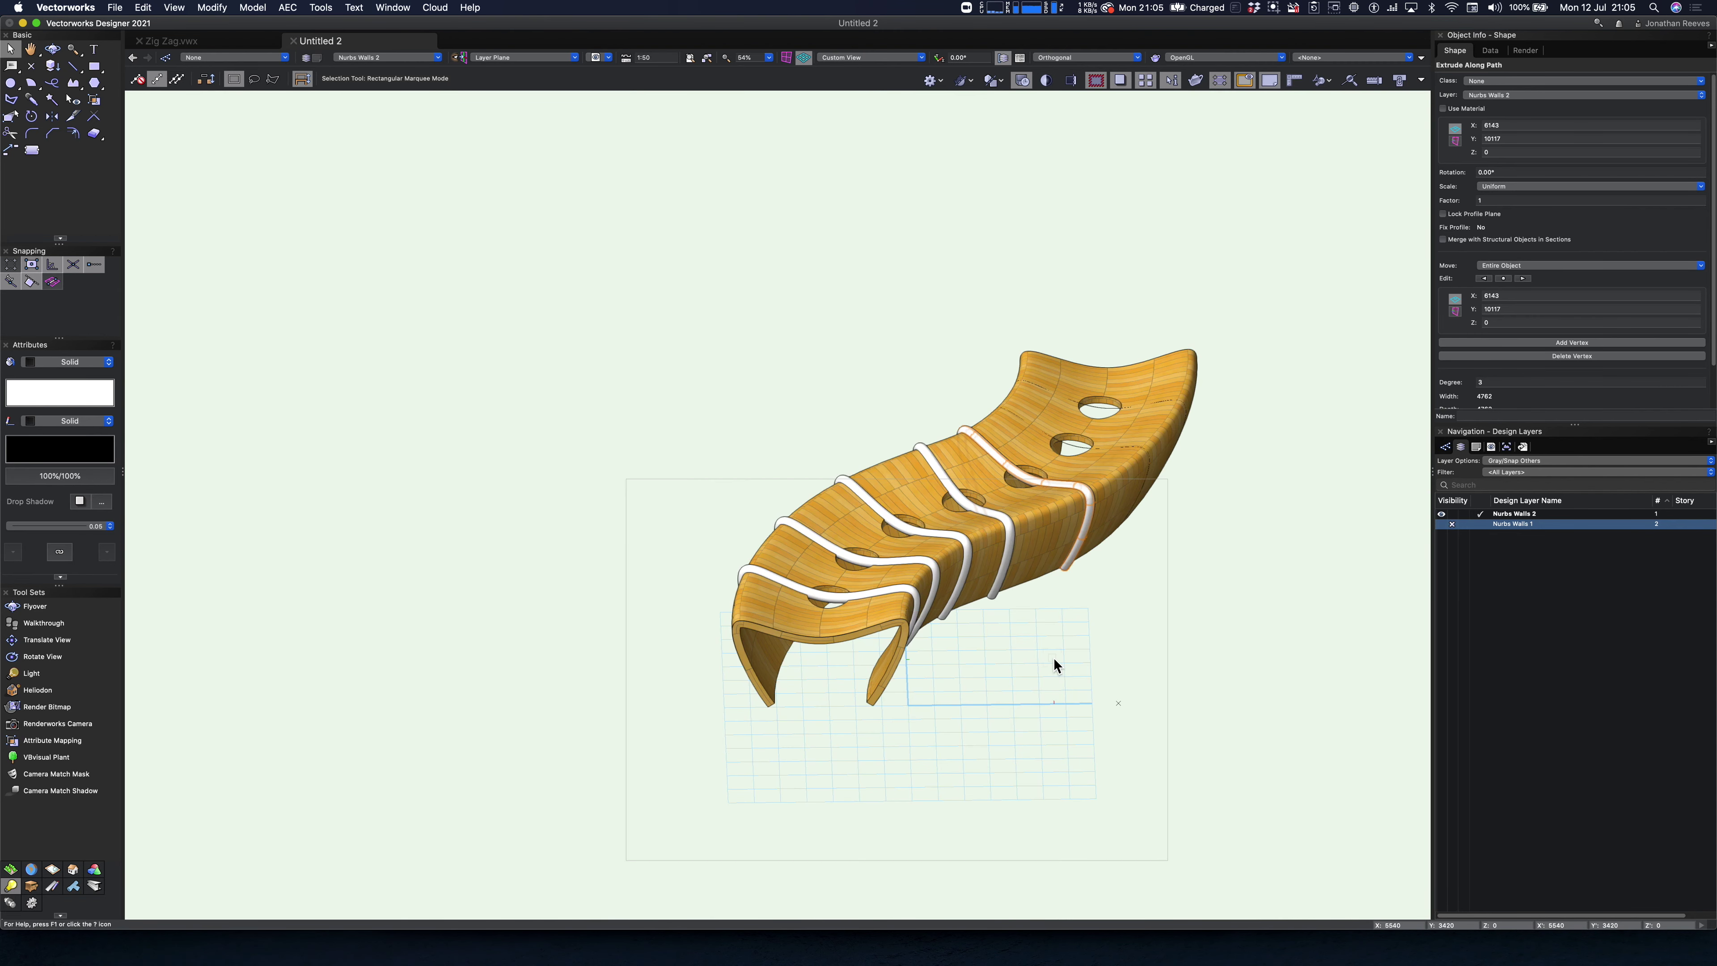
{"action": "left_click", "coordinate": [1060, 646]}
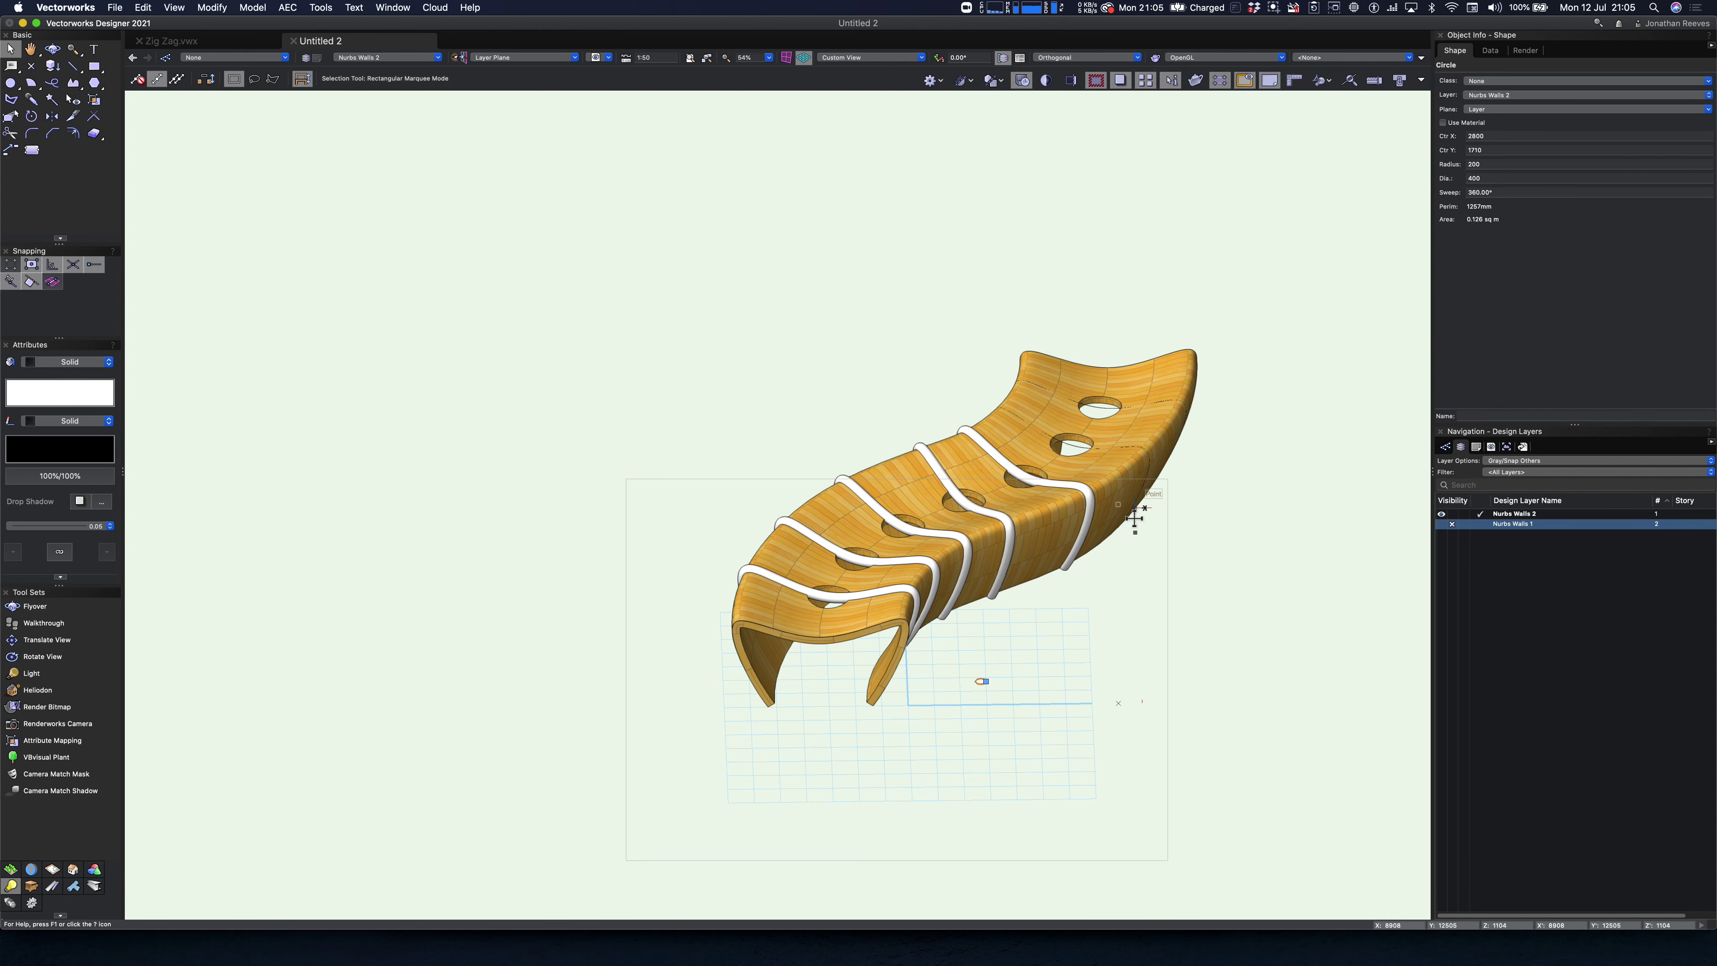
{"action": "key", "text": "b"}
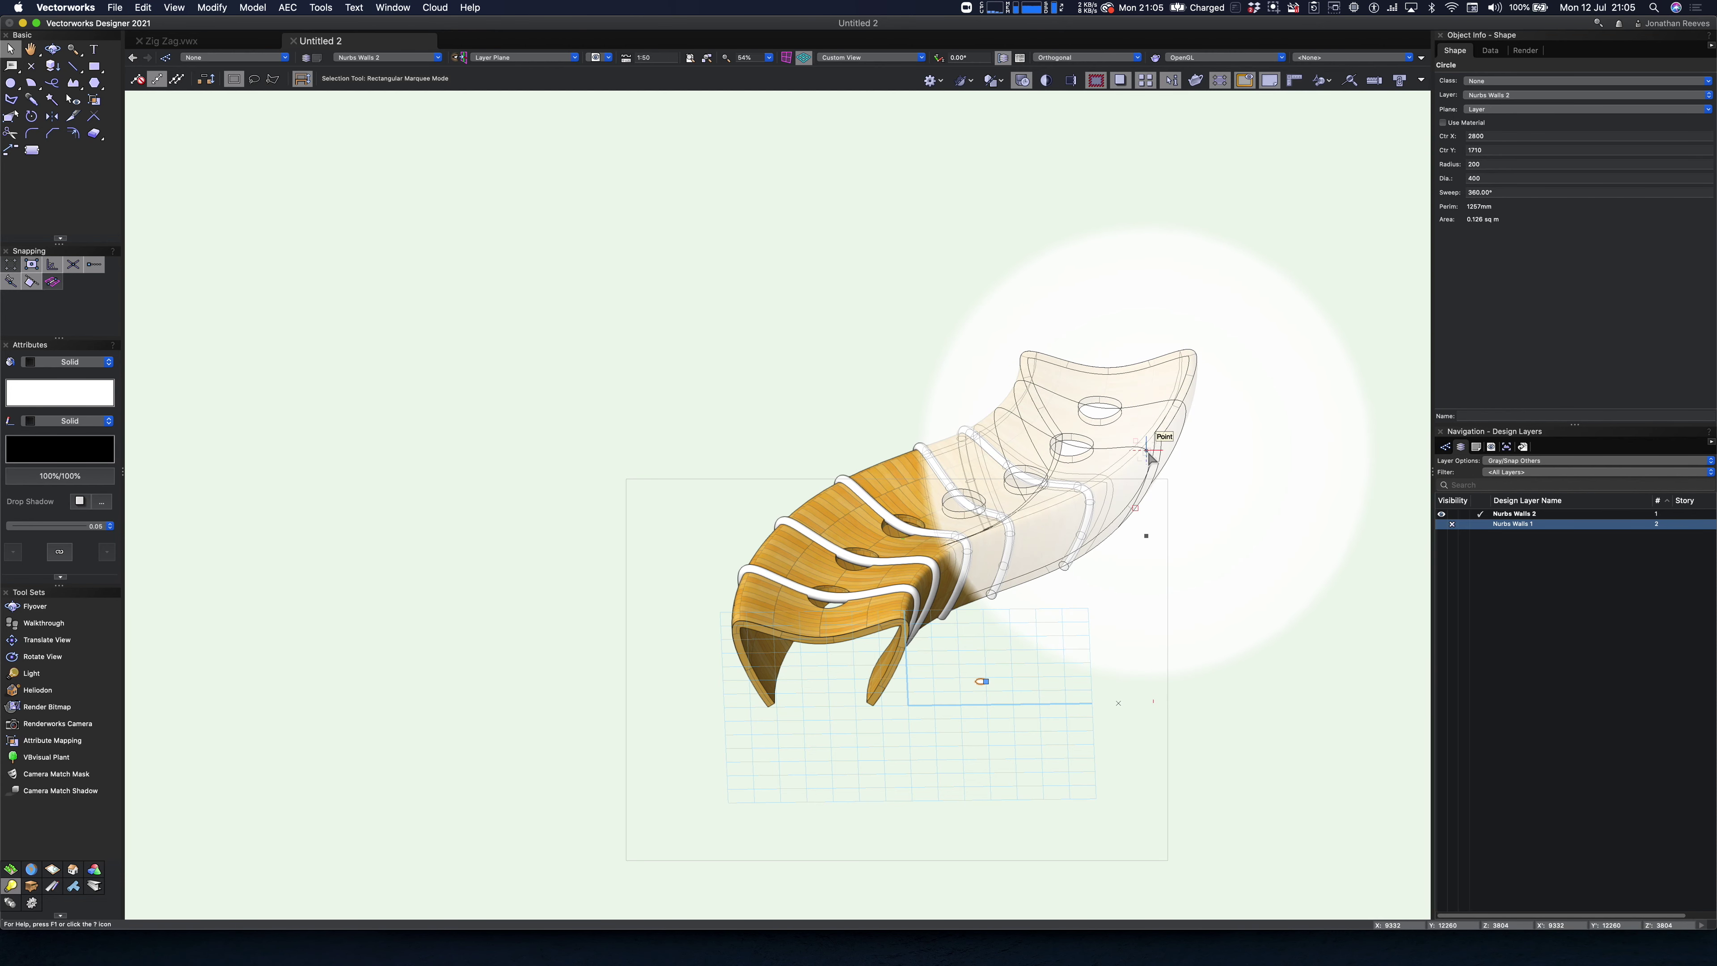
{"action": "left_click", "coordinate": [1151, 454], "text": "shift"}
{"action": "scroll", "coordinate": [1151, 454], "scroll_direction": "up", "scroll_amount": 6}
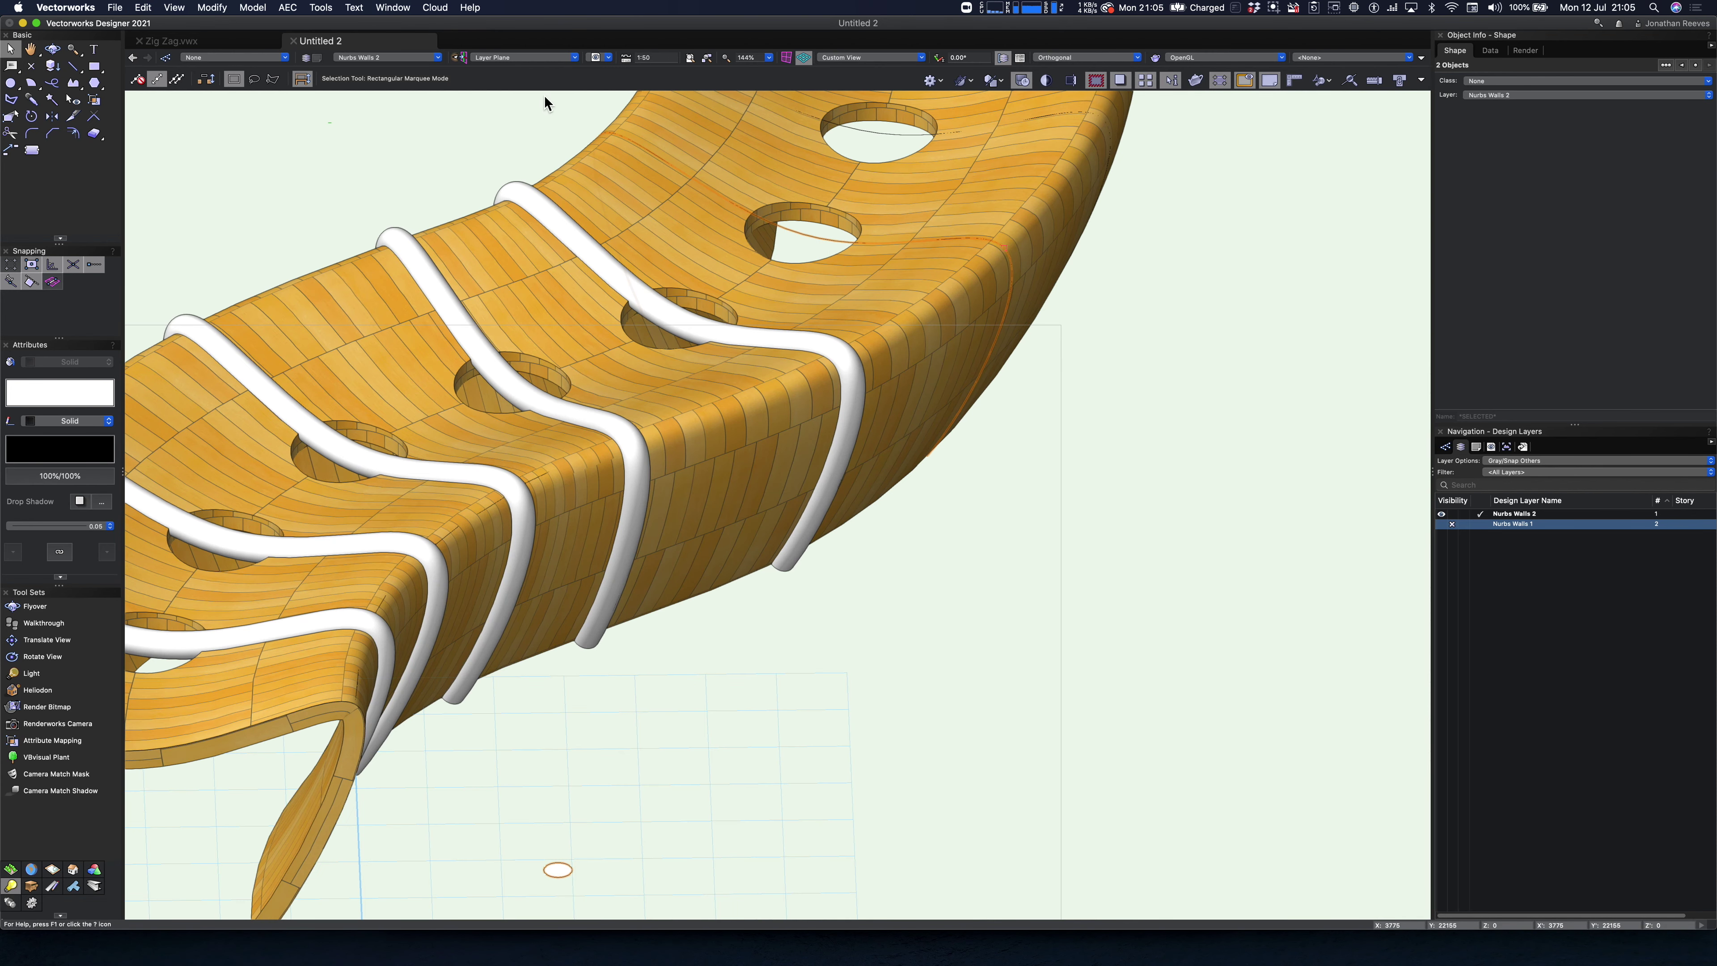
{"action": "left_click", "coordinate": [253, 8]}
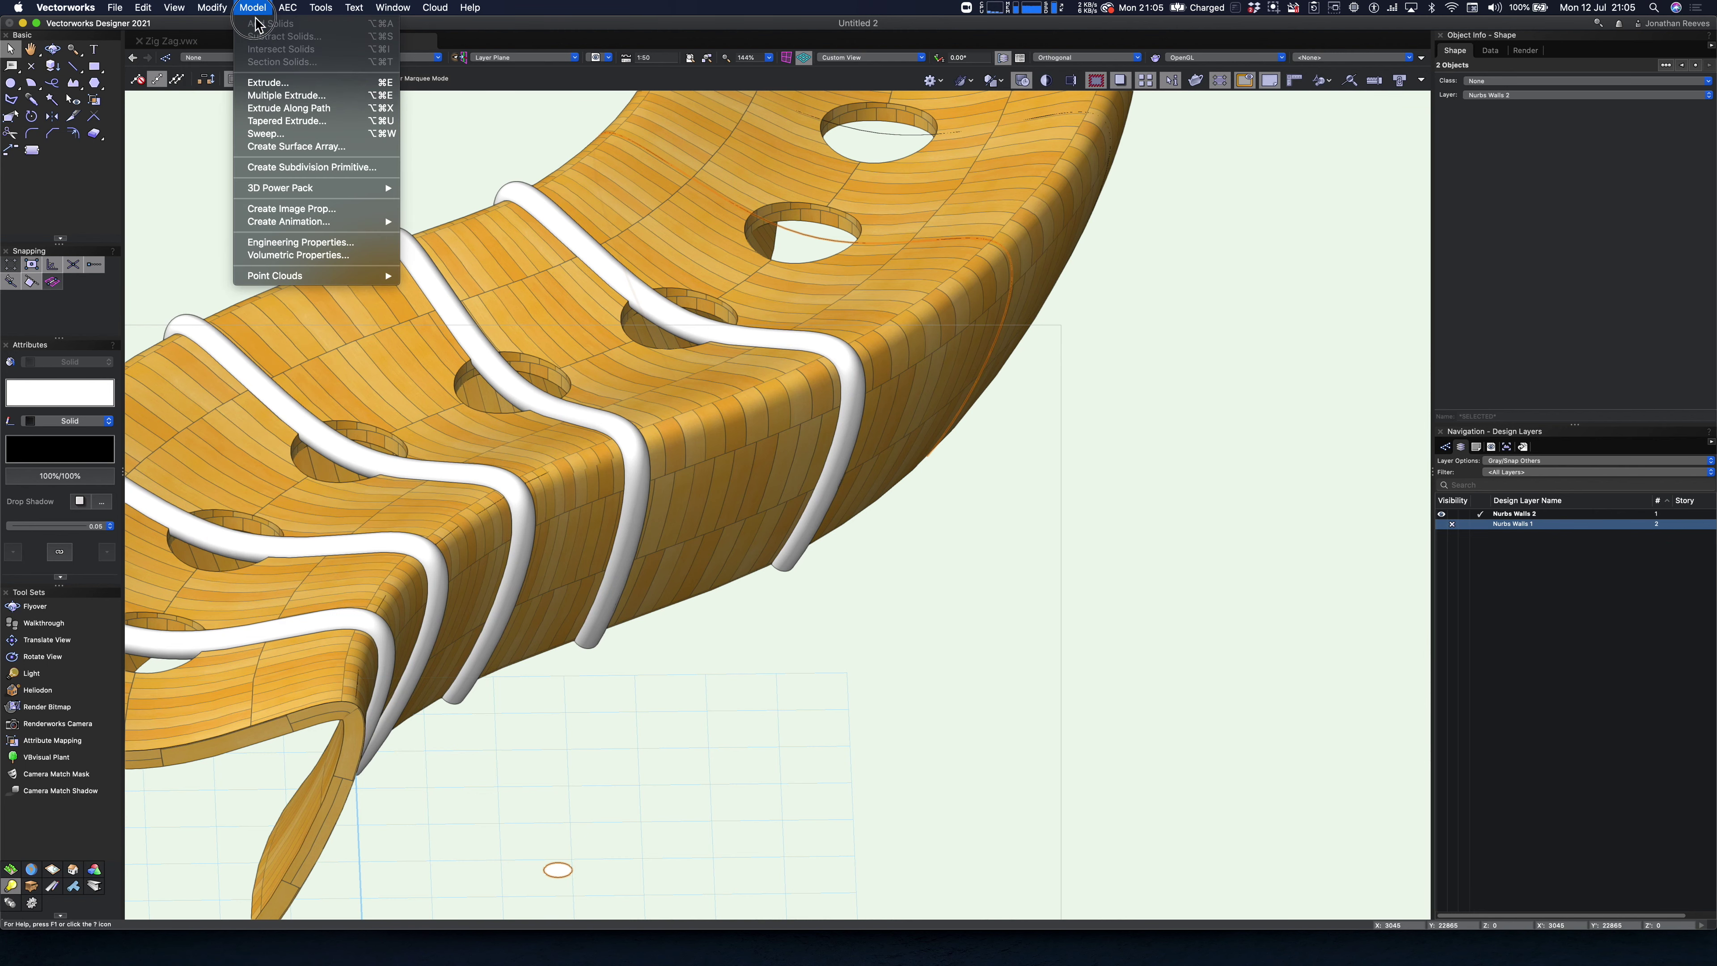
{"action": "left_click", "coordinate": [289, 108]}
{"action": "left_click", "coordinate": [882, 418]}
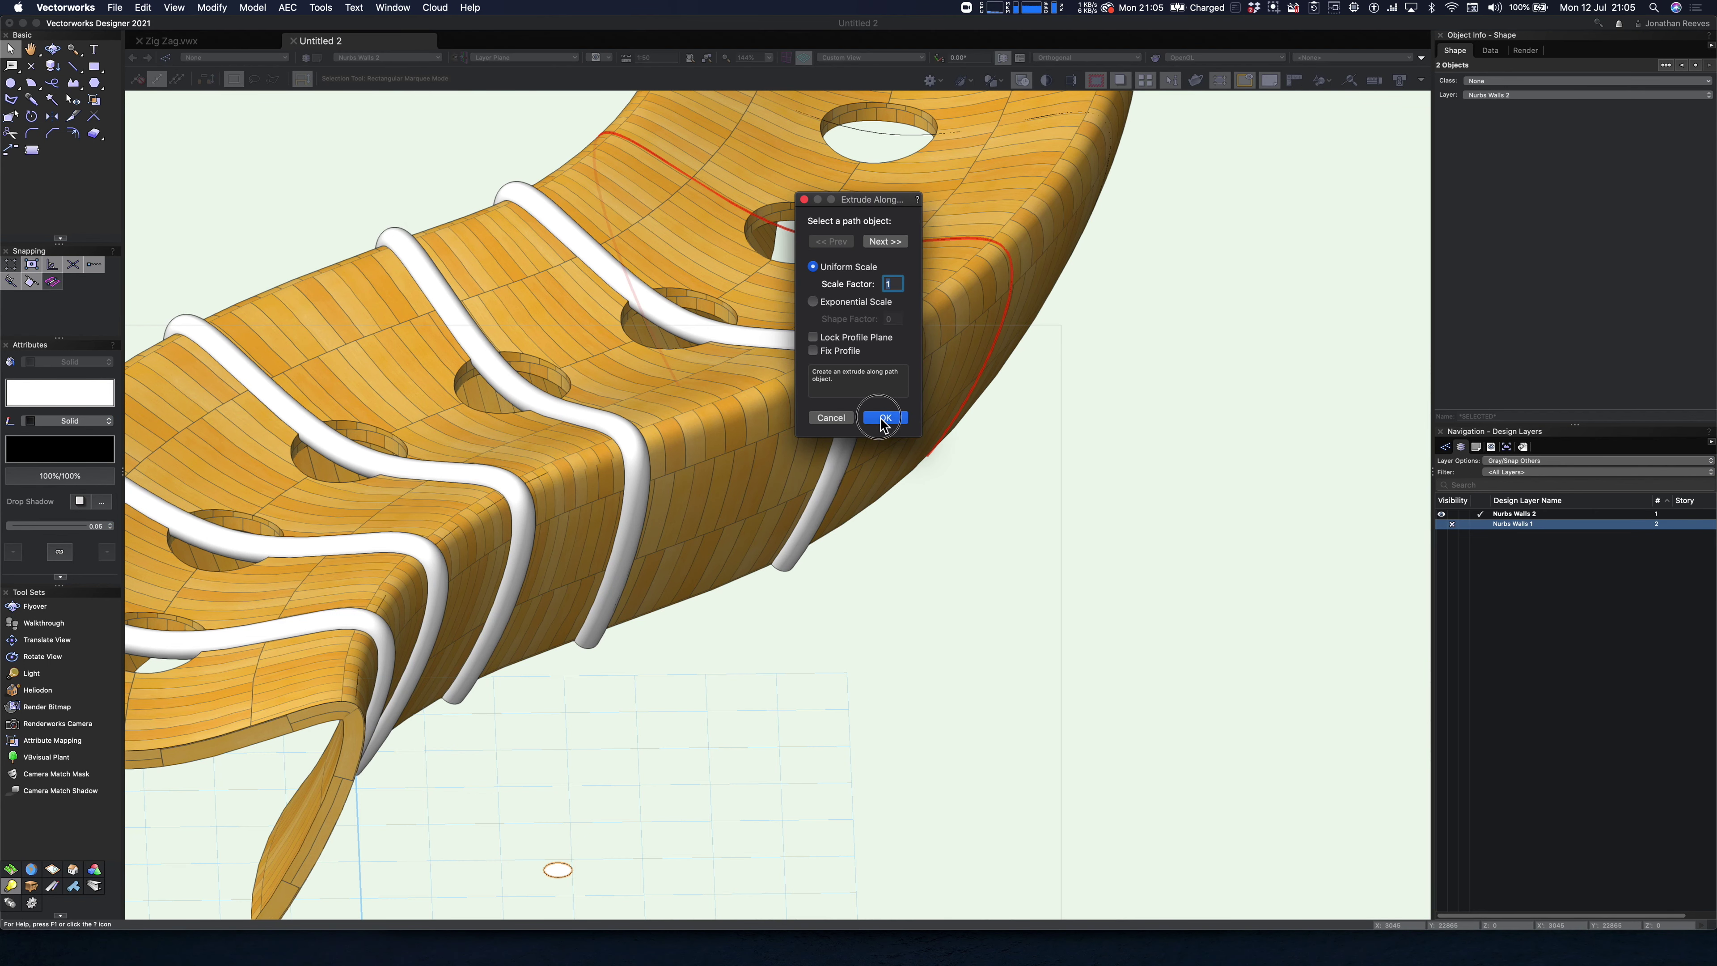
- Extrude the circle along one final path curve to add the last rib
{"action": "scroll", "coordinate": [899, 442], "scroll_direction": "down", "scroll_amount": 4}
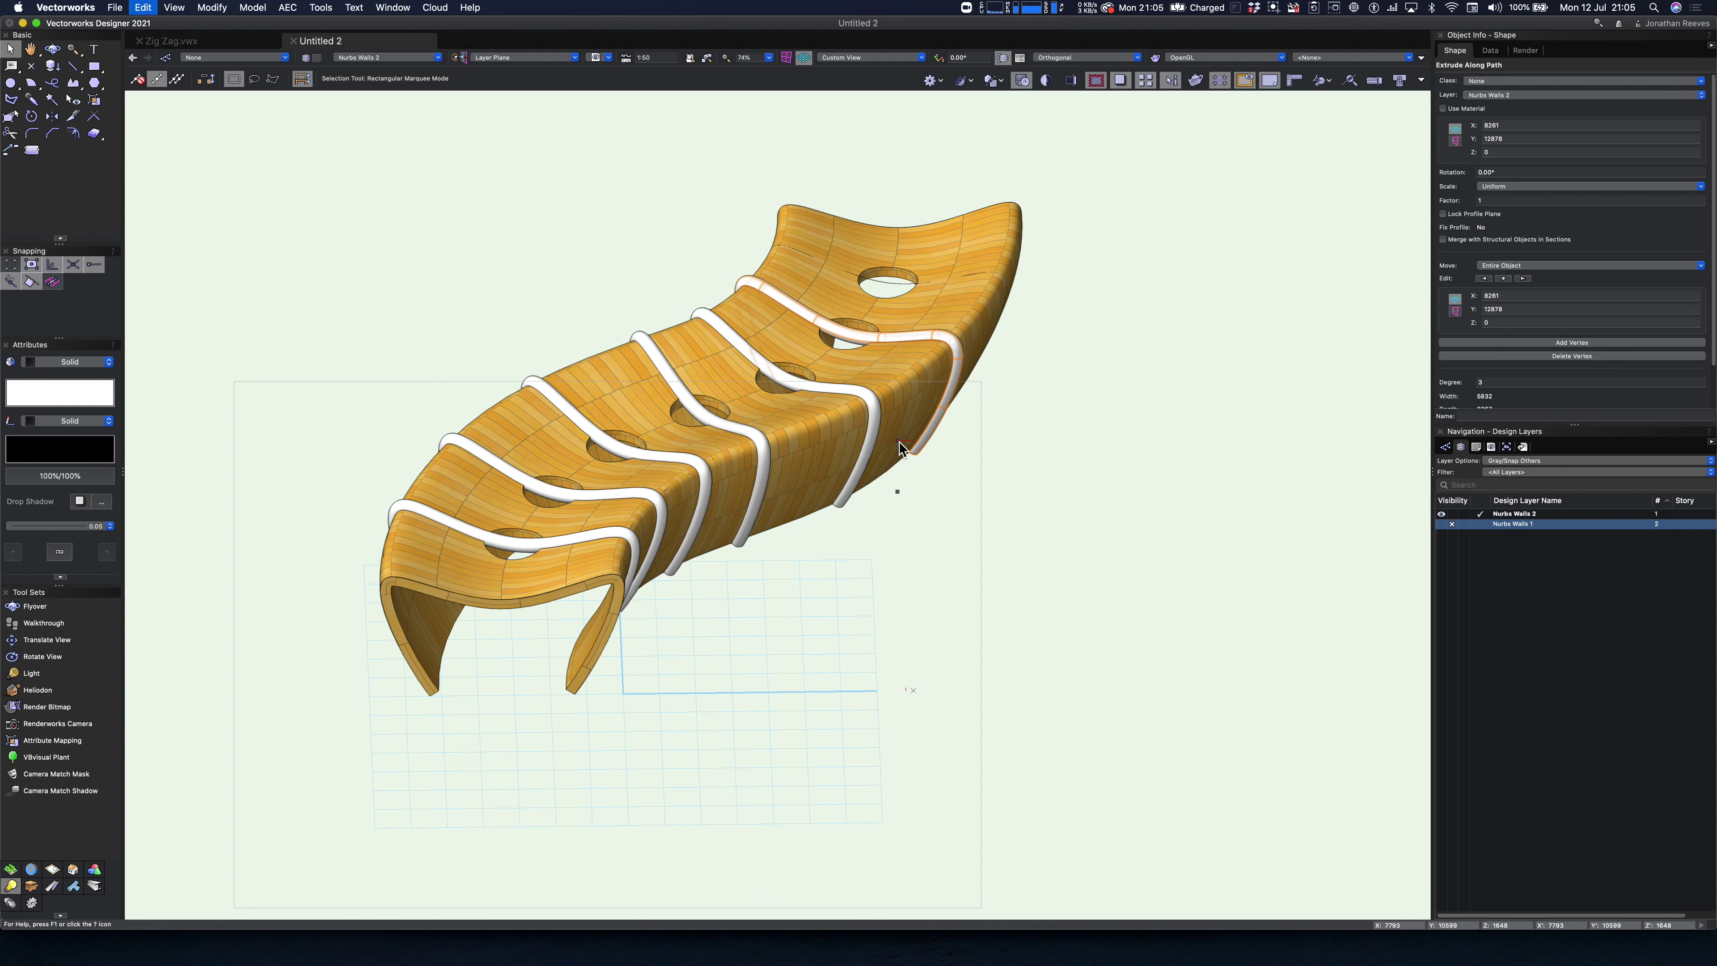
{"action": "left_click", "coordinate": [900, 442]}
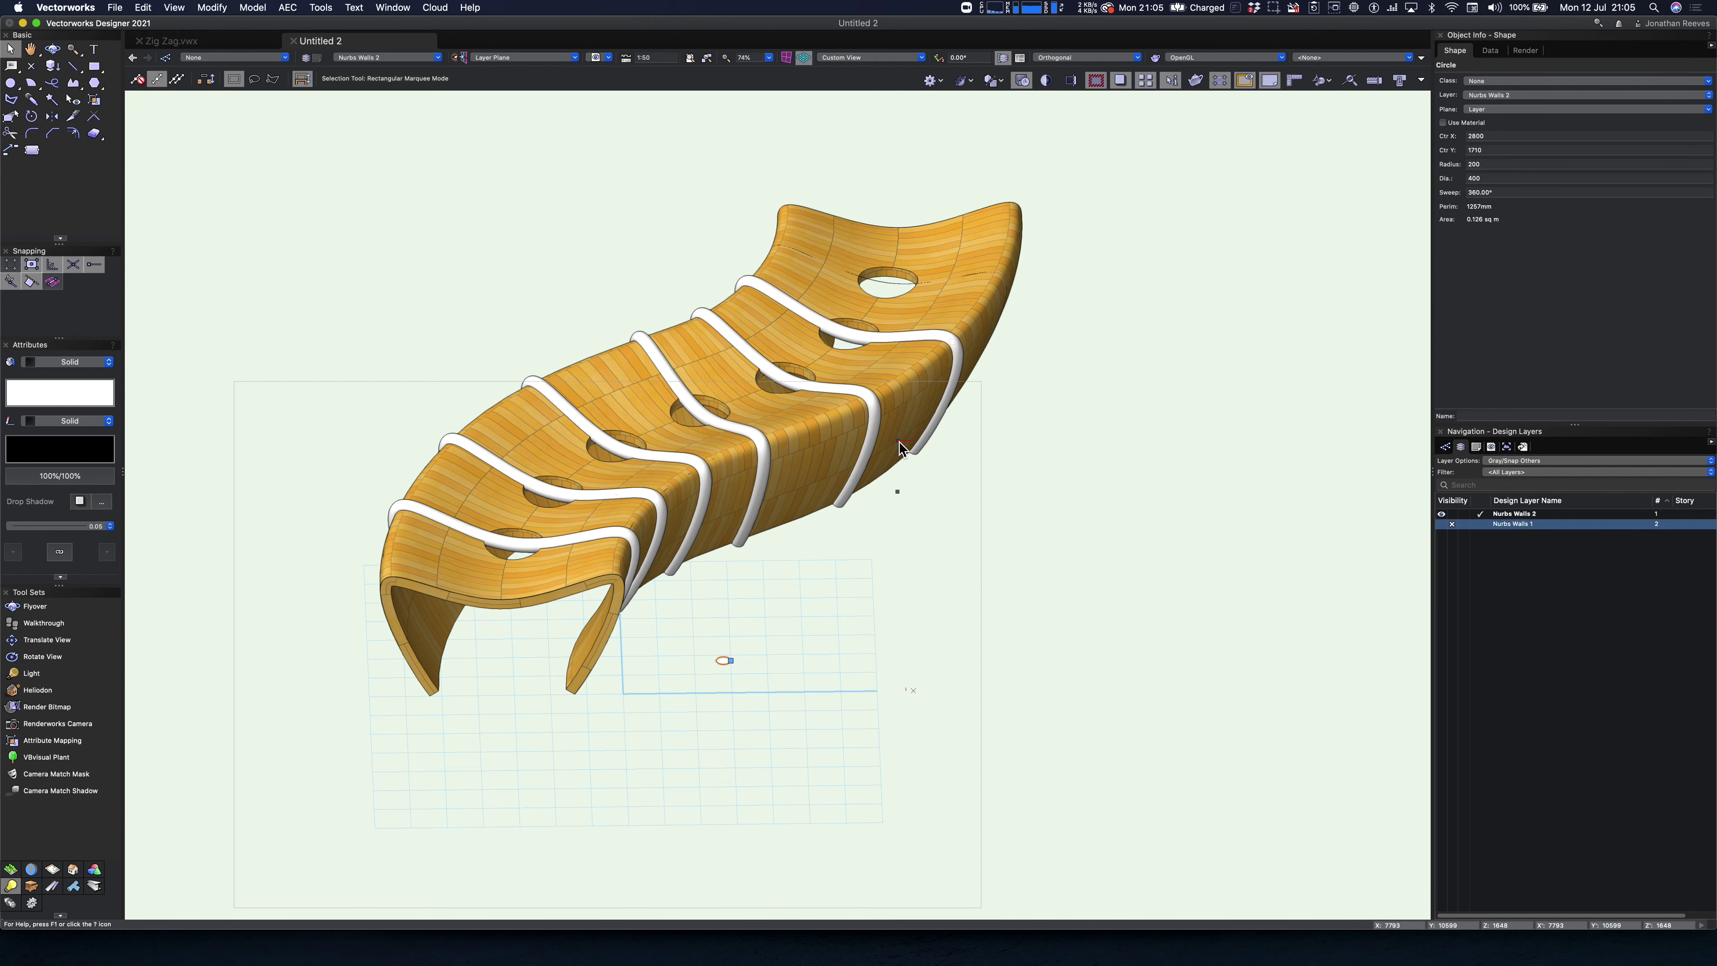
{"action": "left_click", "coordinate": [989, 308], "text": "shift"}
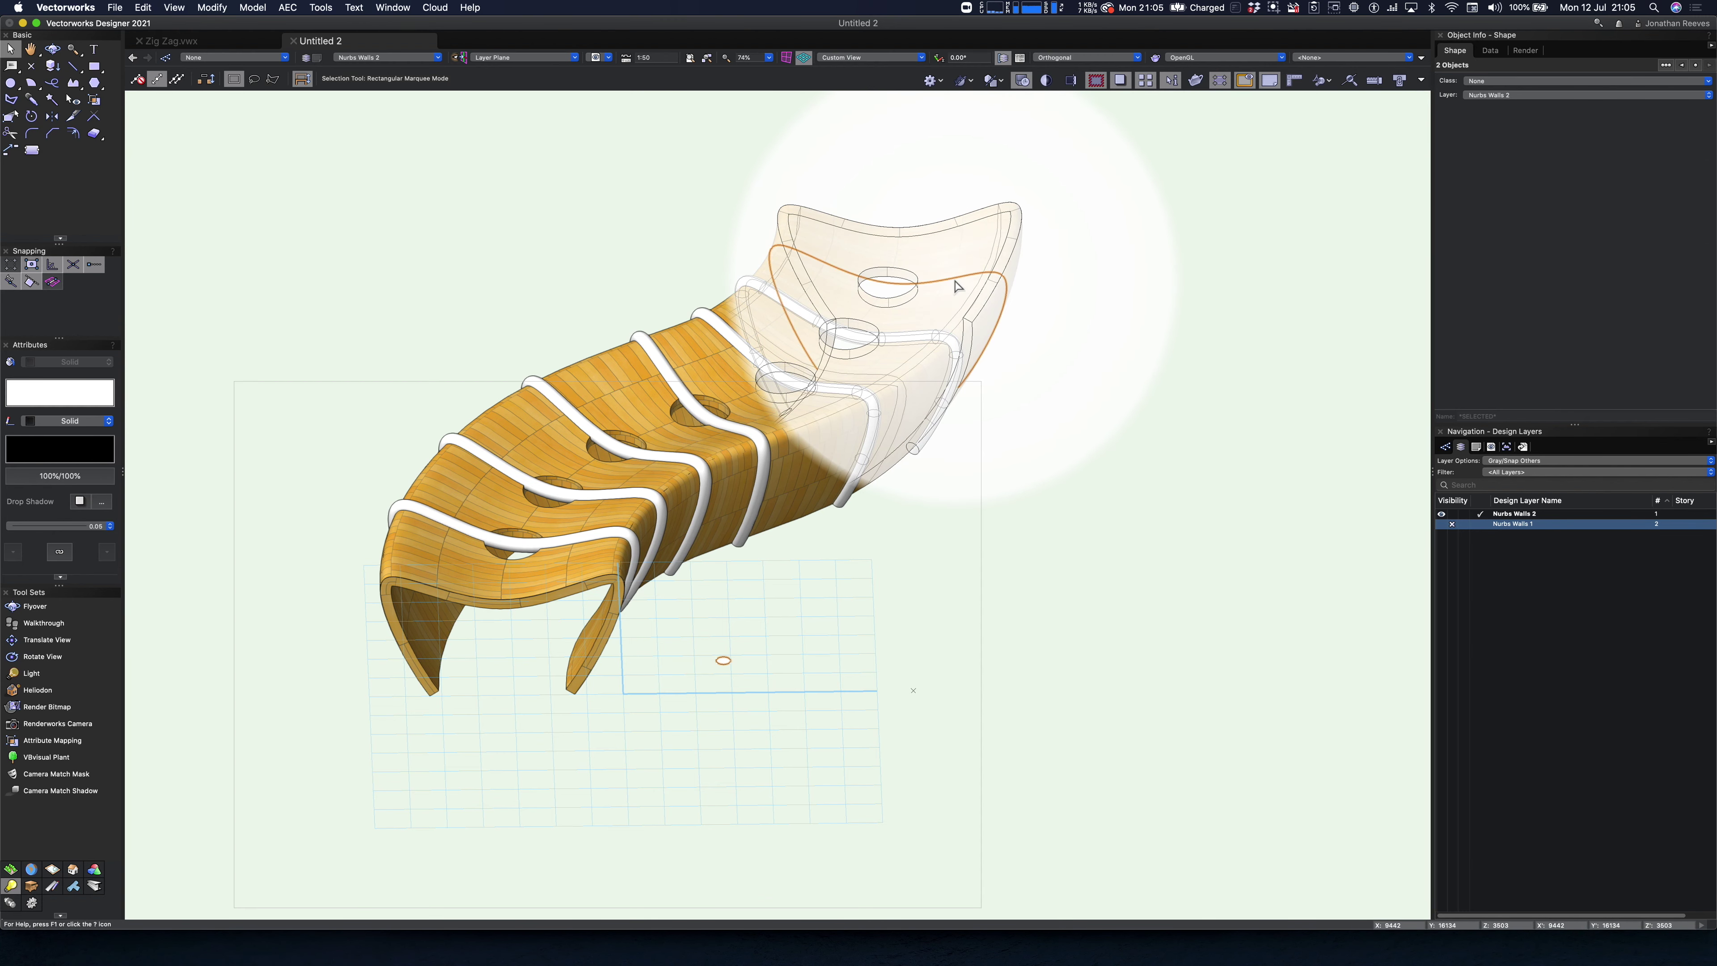
{"action": "left_click", "coordinate": [252, 7]}
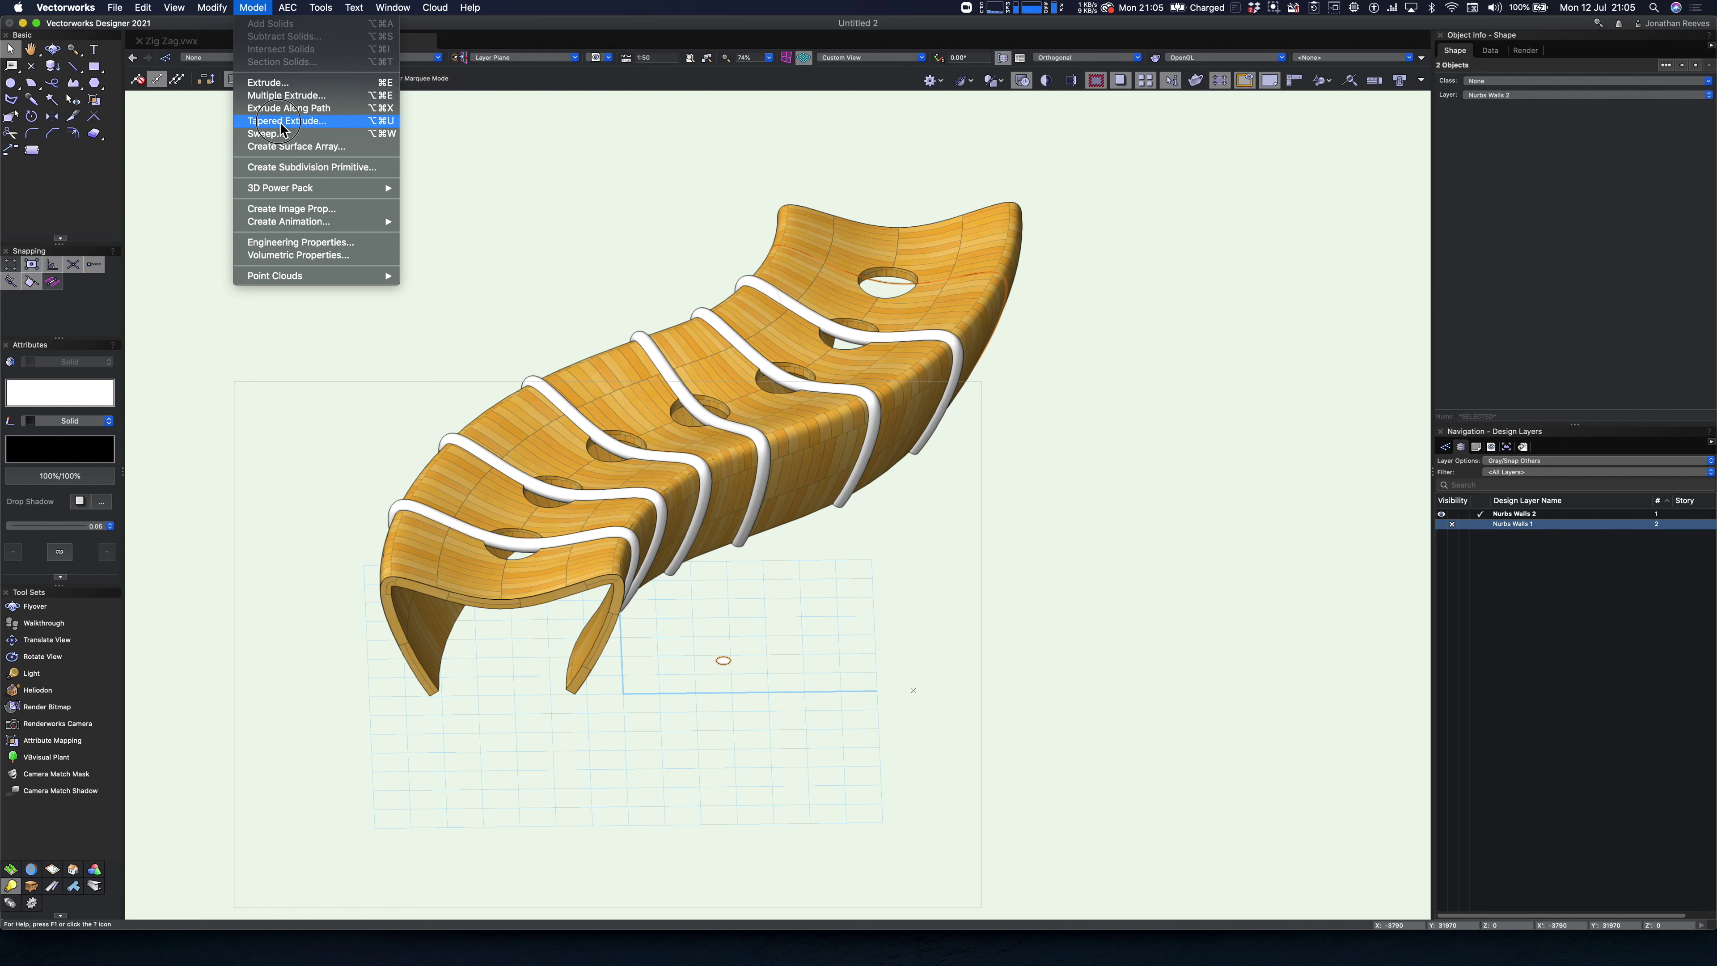
{"action": "left_click", "coordinate": [289, 108]}
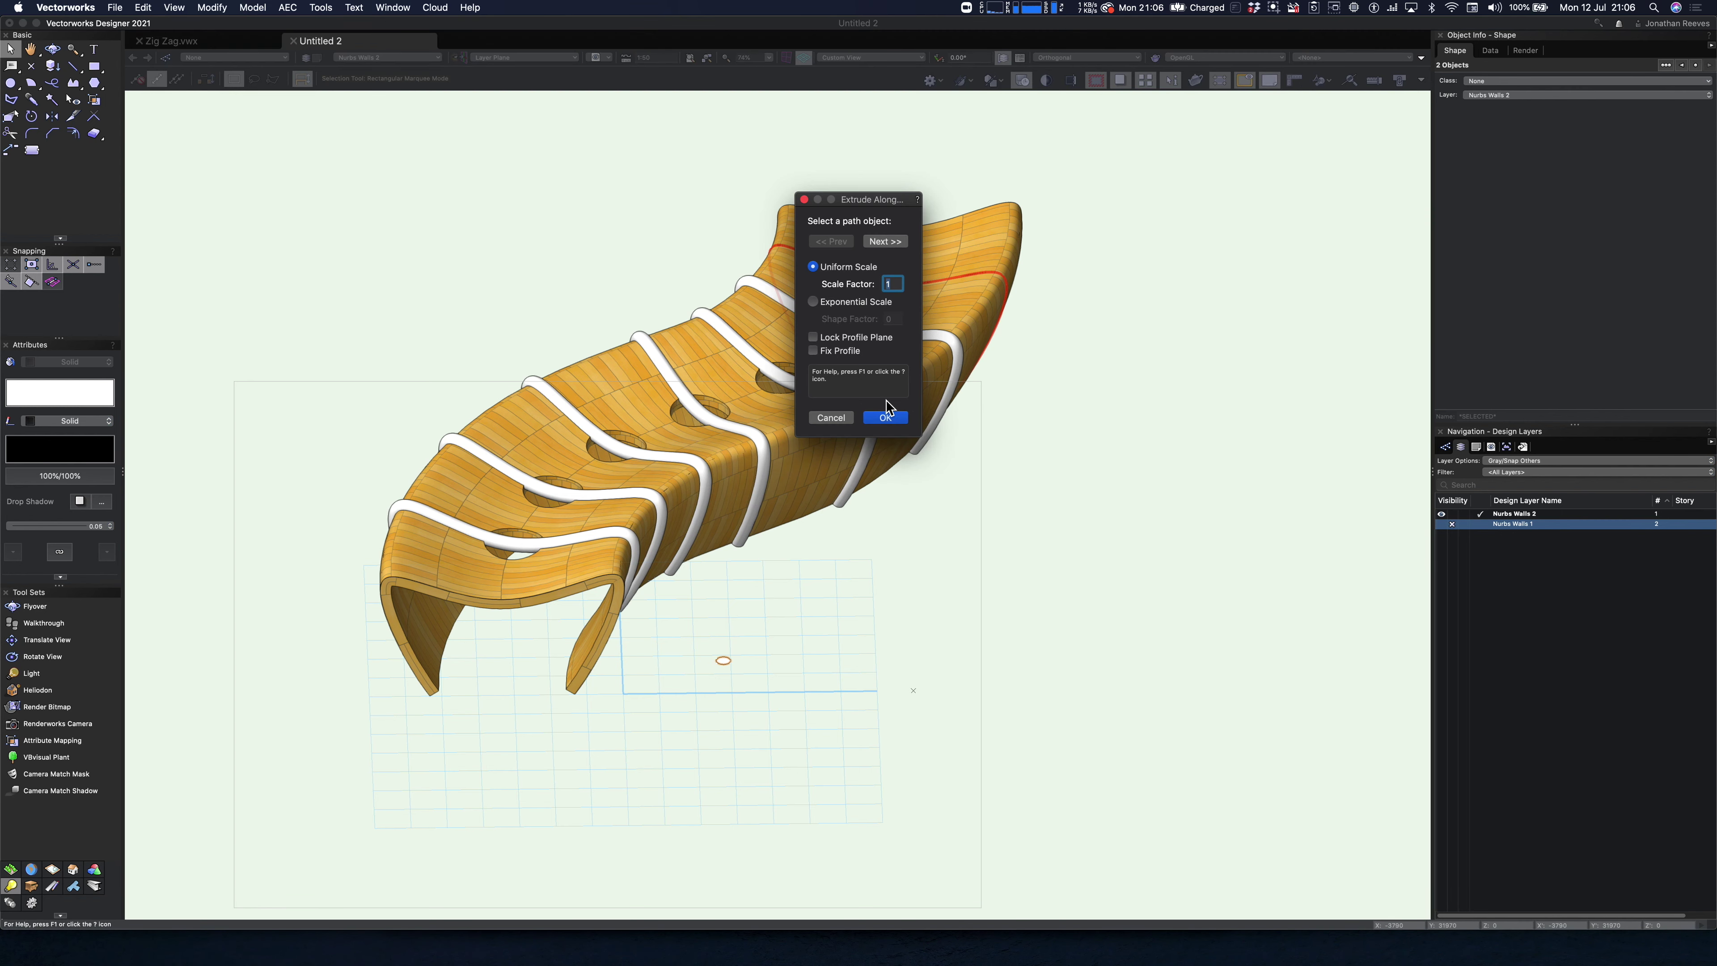
{"action": "left_click", "coordinate": [886, 418]}
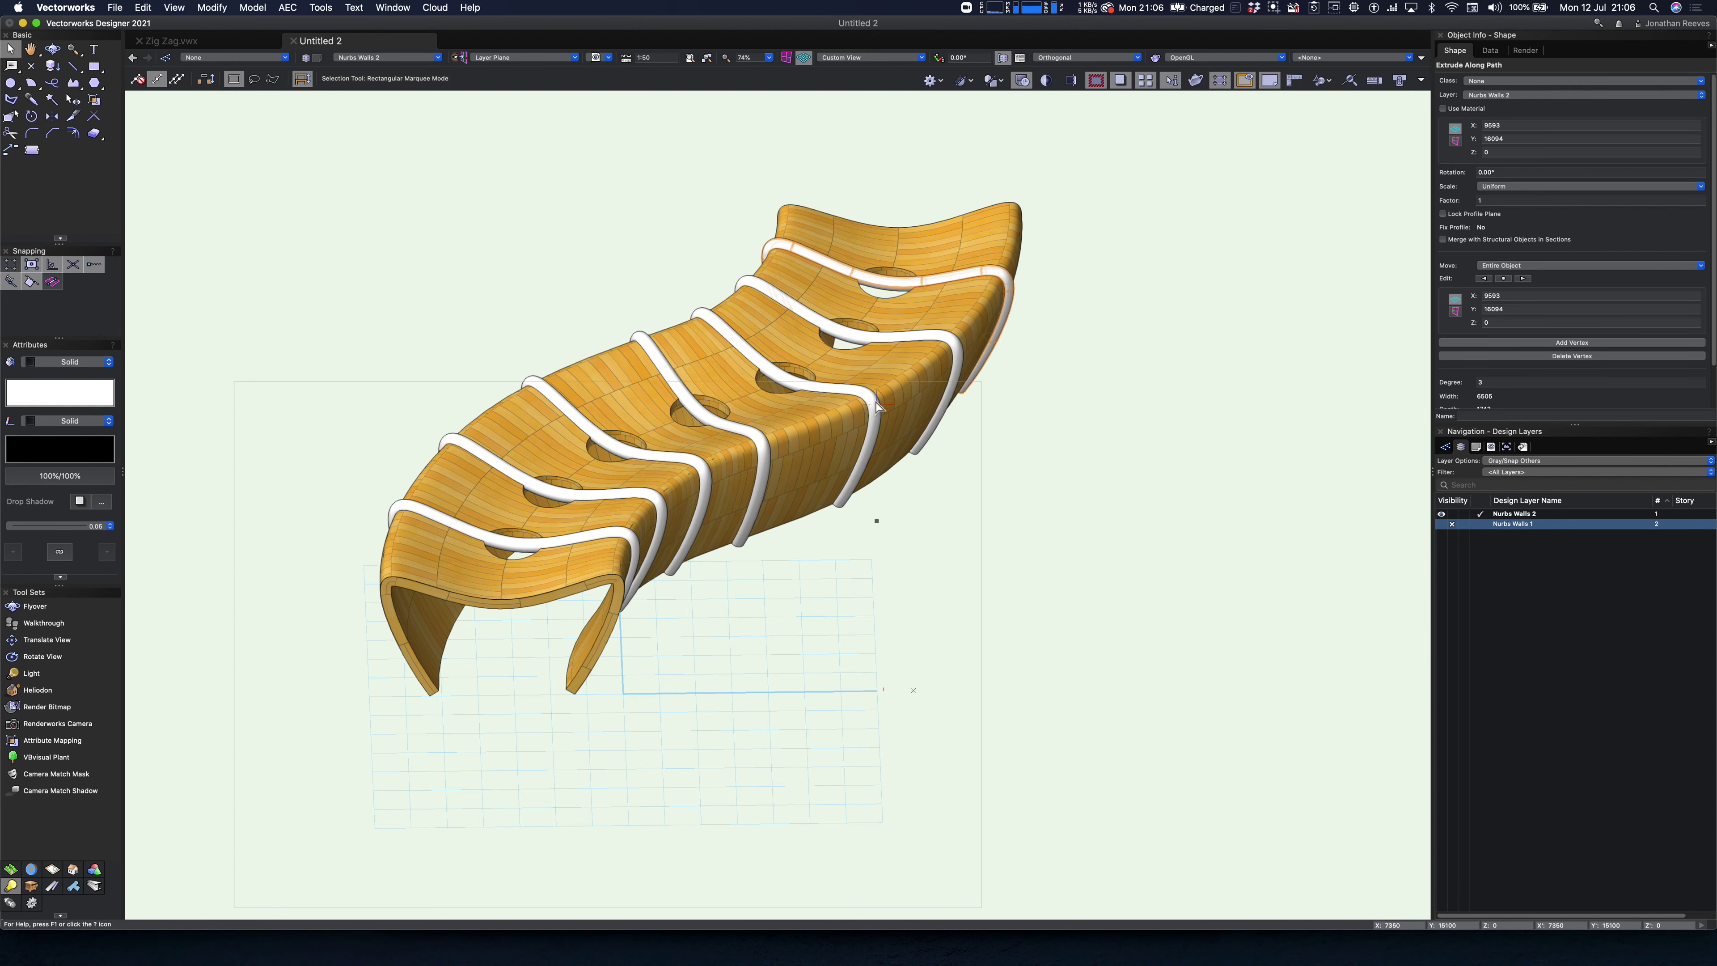
- Select all seven rib tubes with Select Similar and put them in a new class named Structure
{"action": "left_click", "coordinate": [915, 486]}
{"action": "key", "text": "shift+m"}
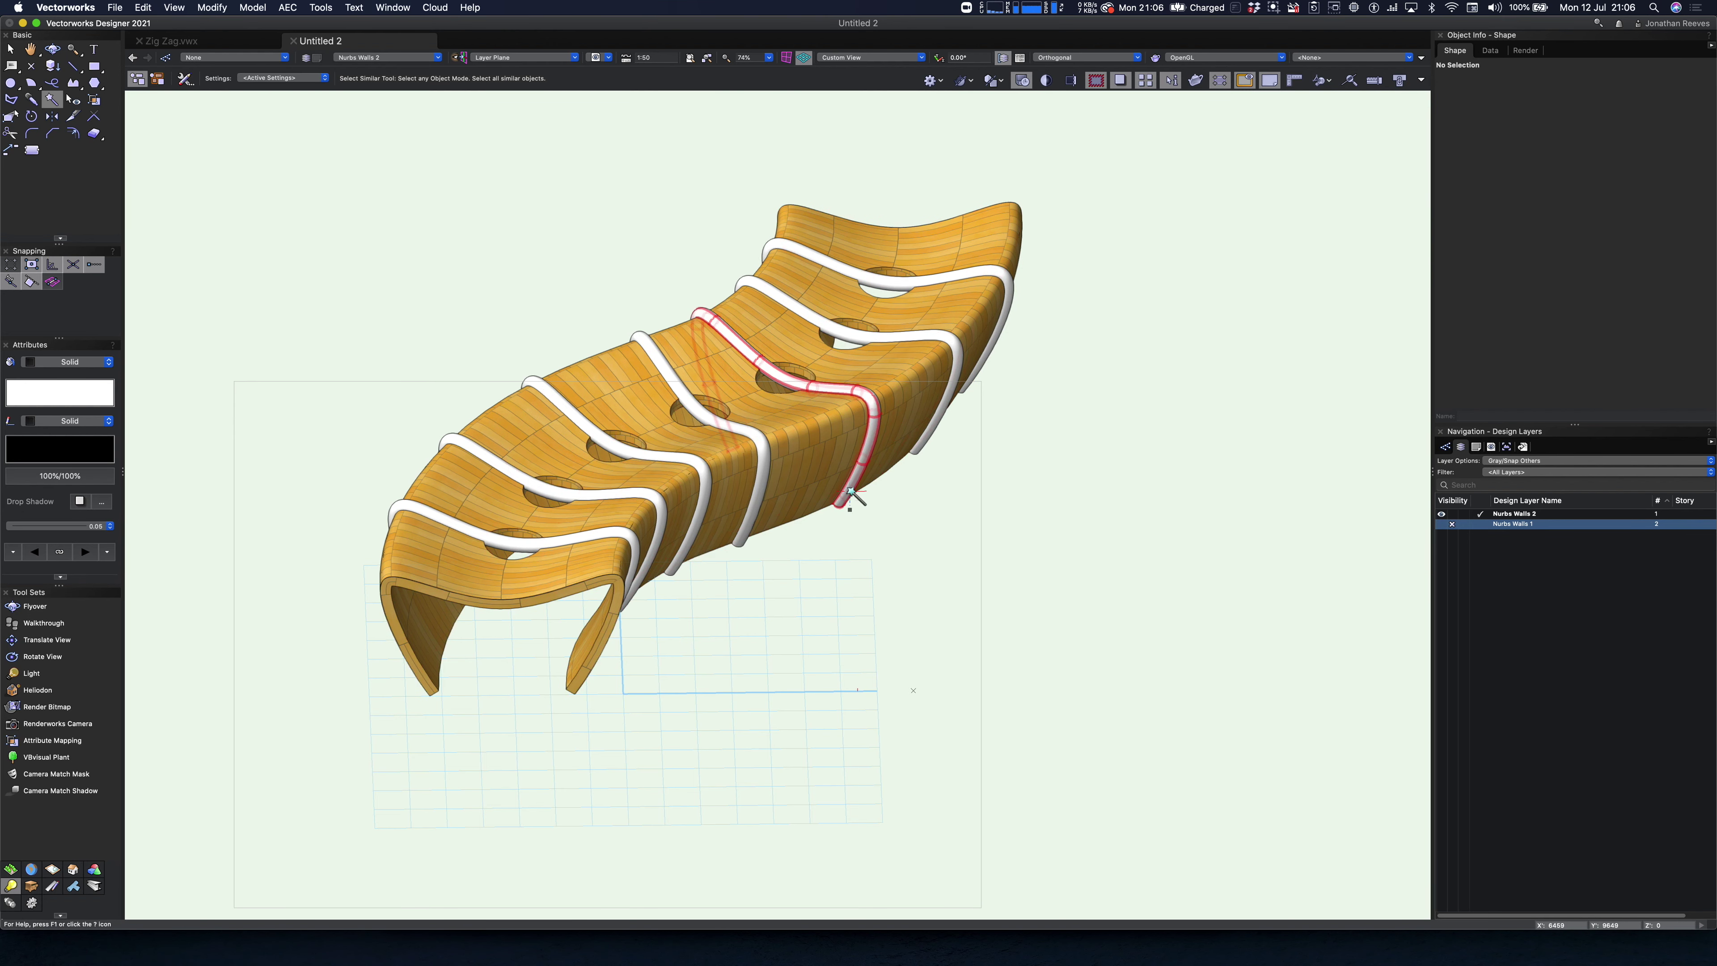
{"action": "left_click", "coordinate": [850, 494]}
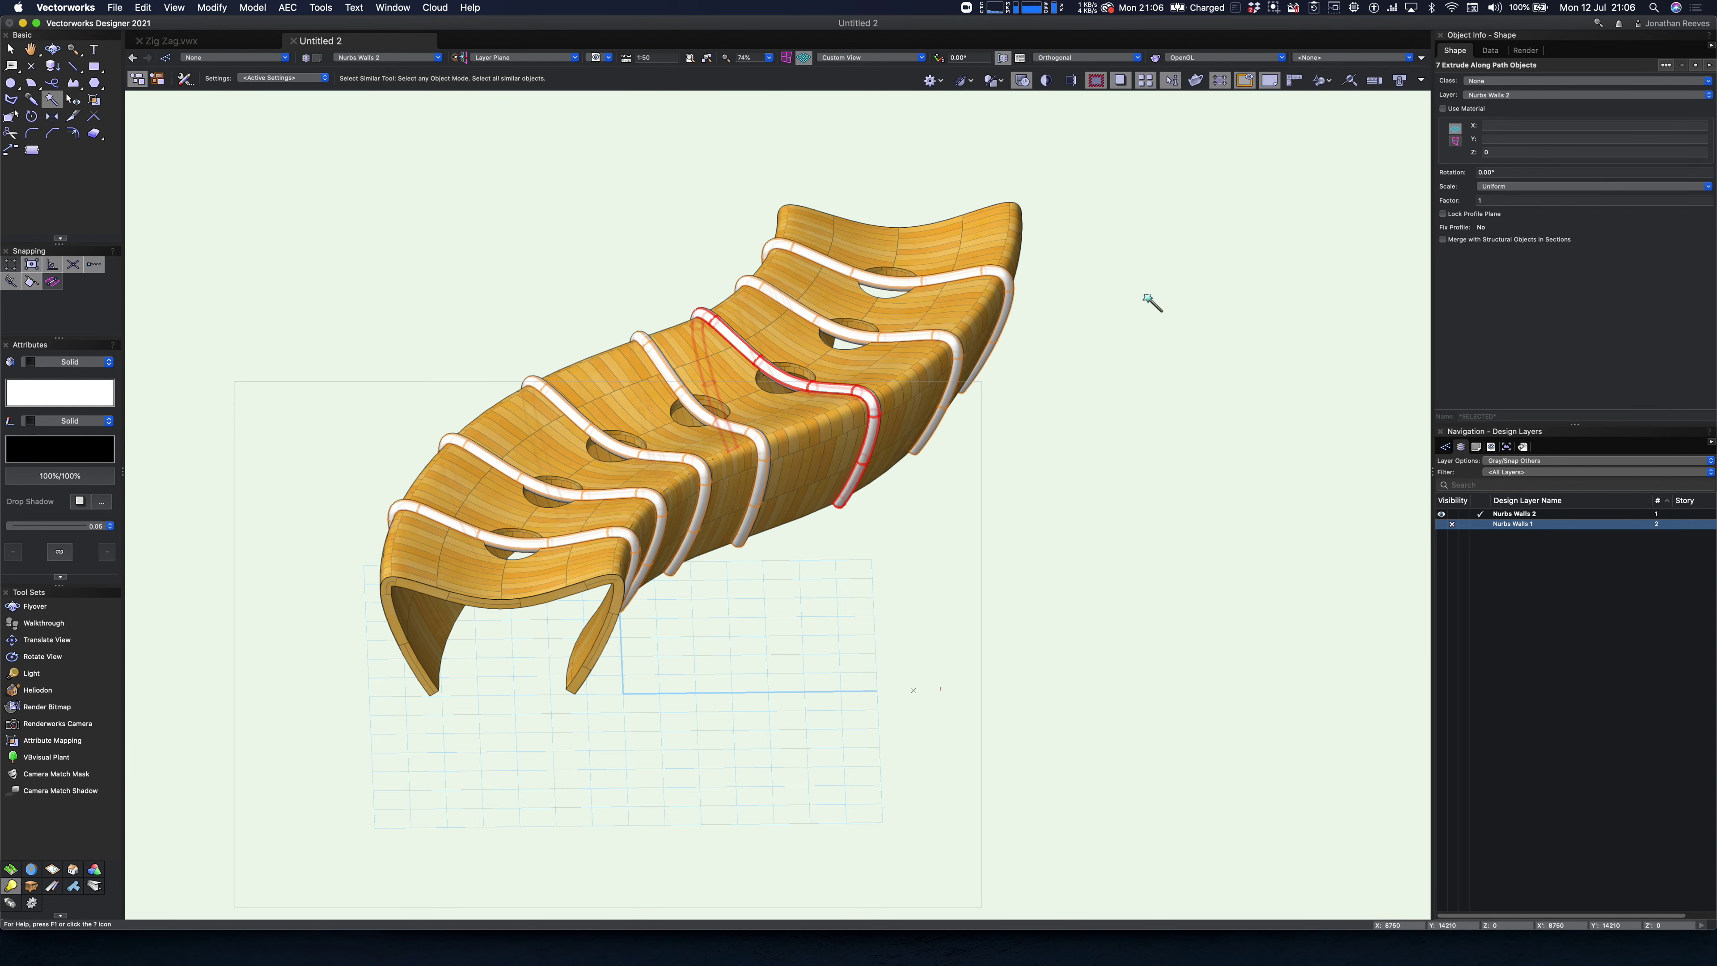
{"action": "left_click", "coordinate": [1493, 83]}
{"action": "left_click", "coordinate": [1492, 113]}
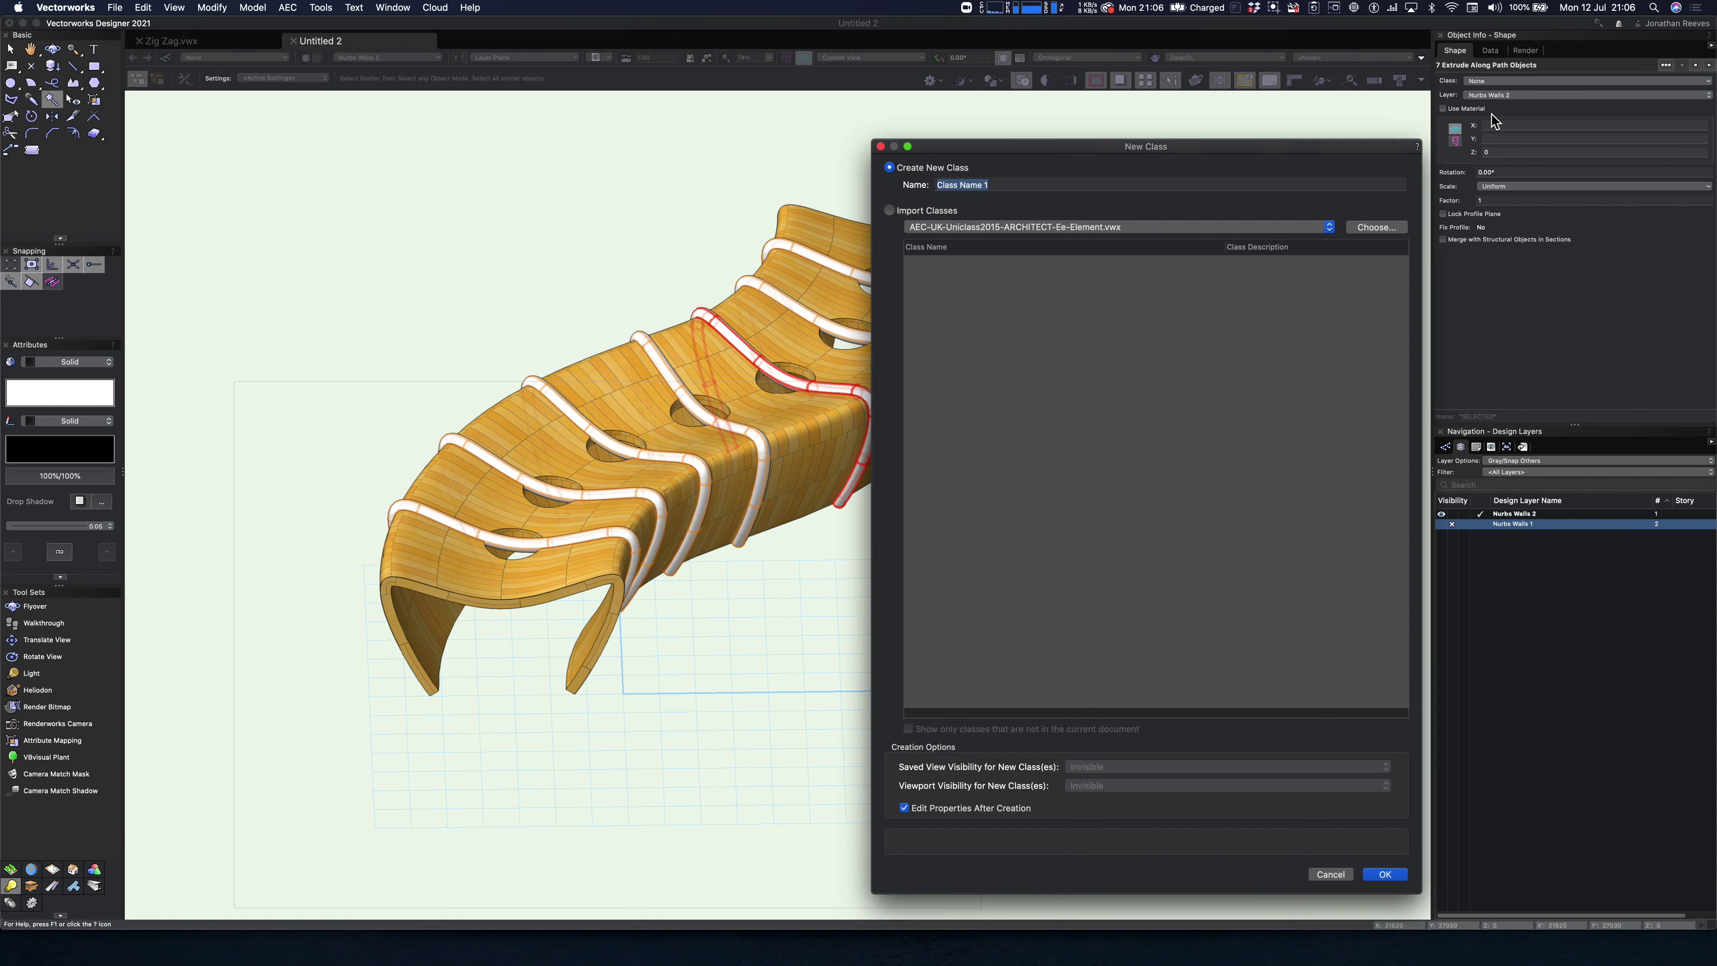
{"action": "type", "text": "Structure"}
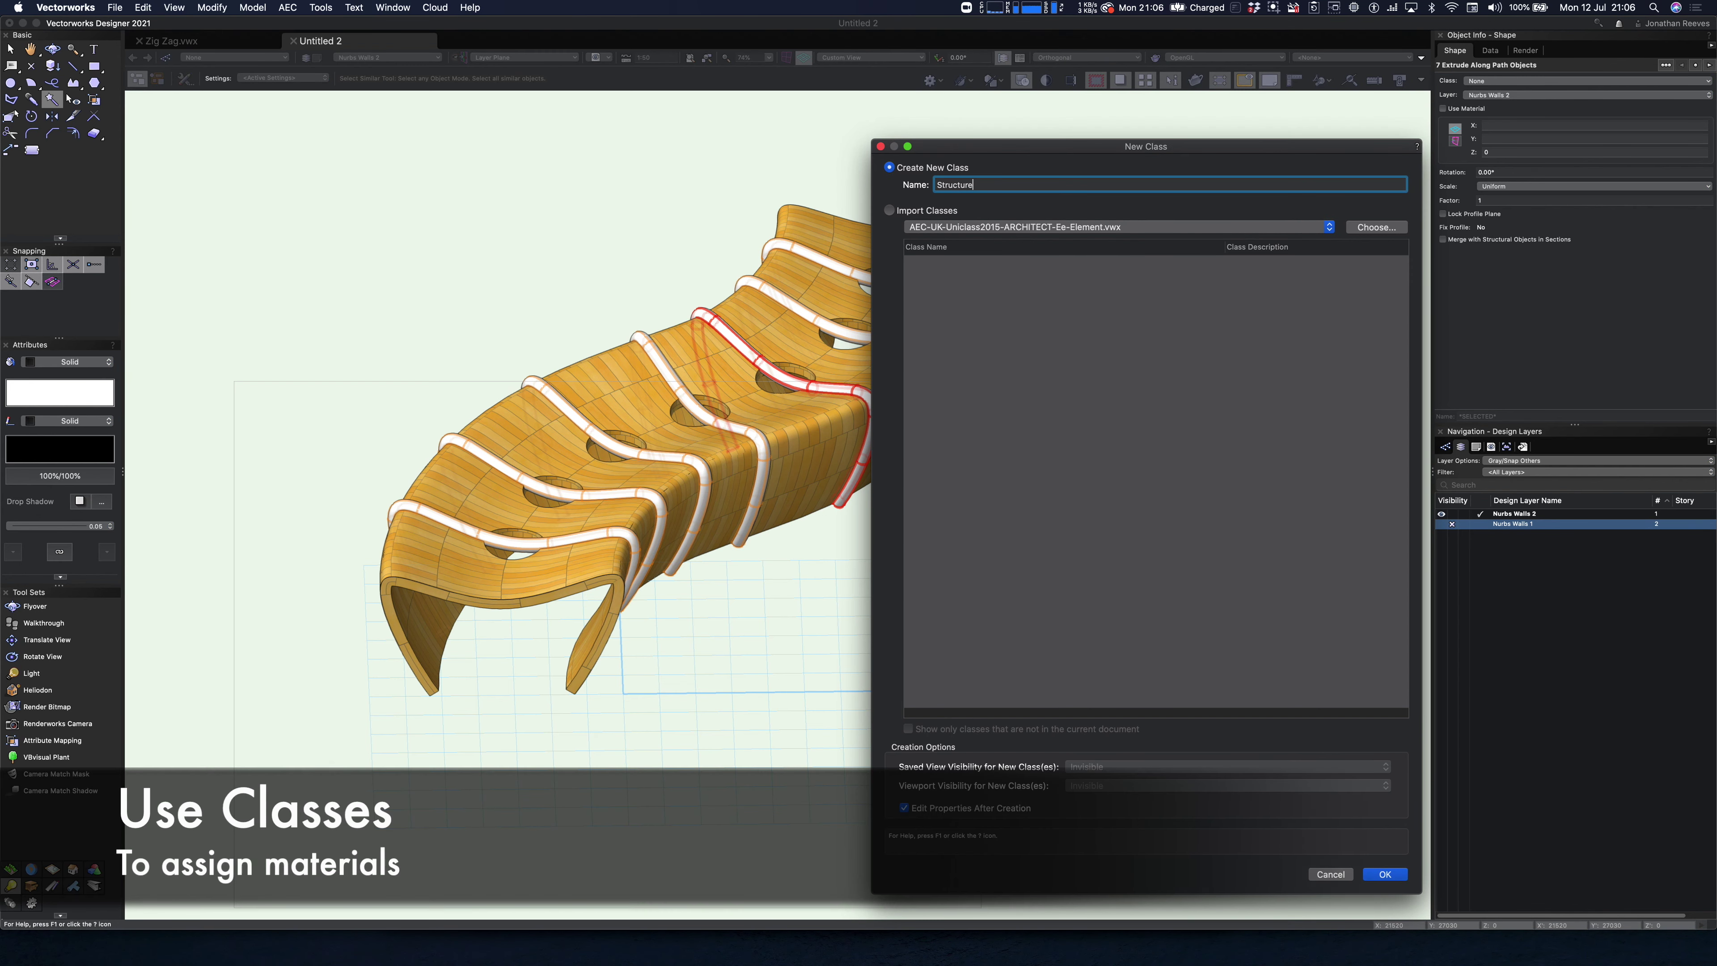
{"action": "key", "text": "Return"}
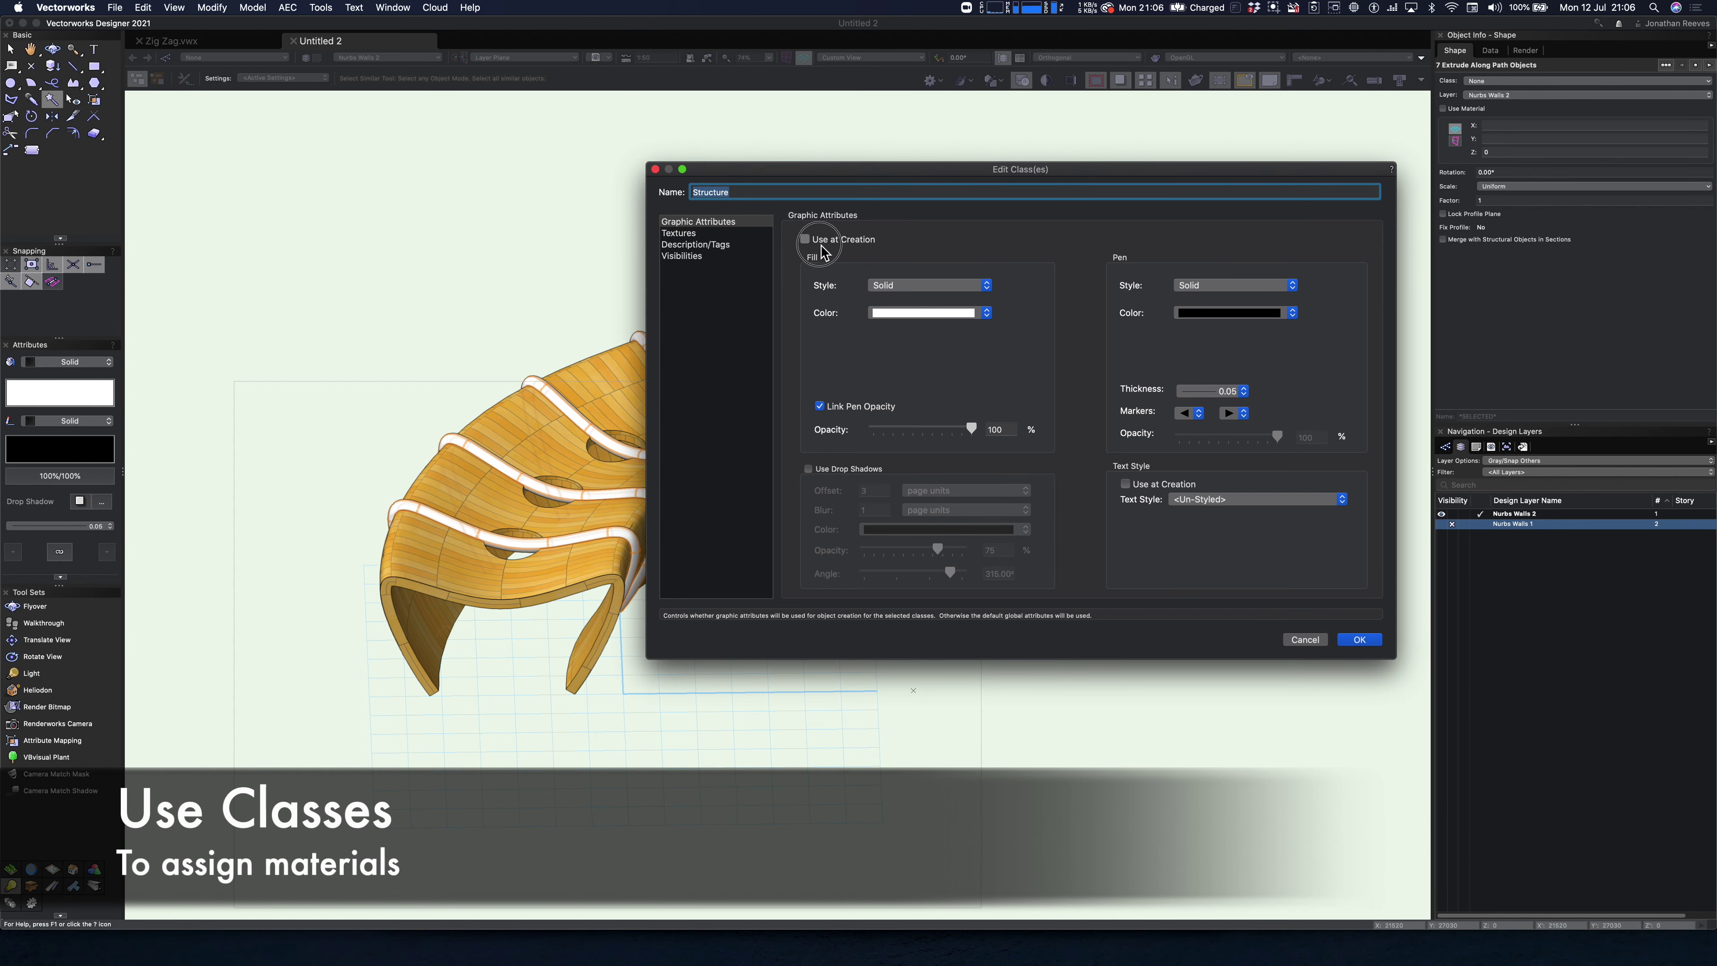
- Give the Structure class the Plaster-Render texture from Vectorworks Texture Pack 2
{"action": "left_click", "coordinate": [721, 233]}
{"action": "left_click", "coordinate": [831, 281]}
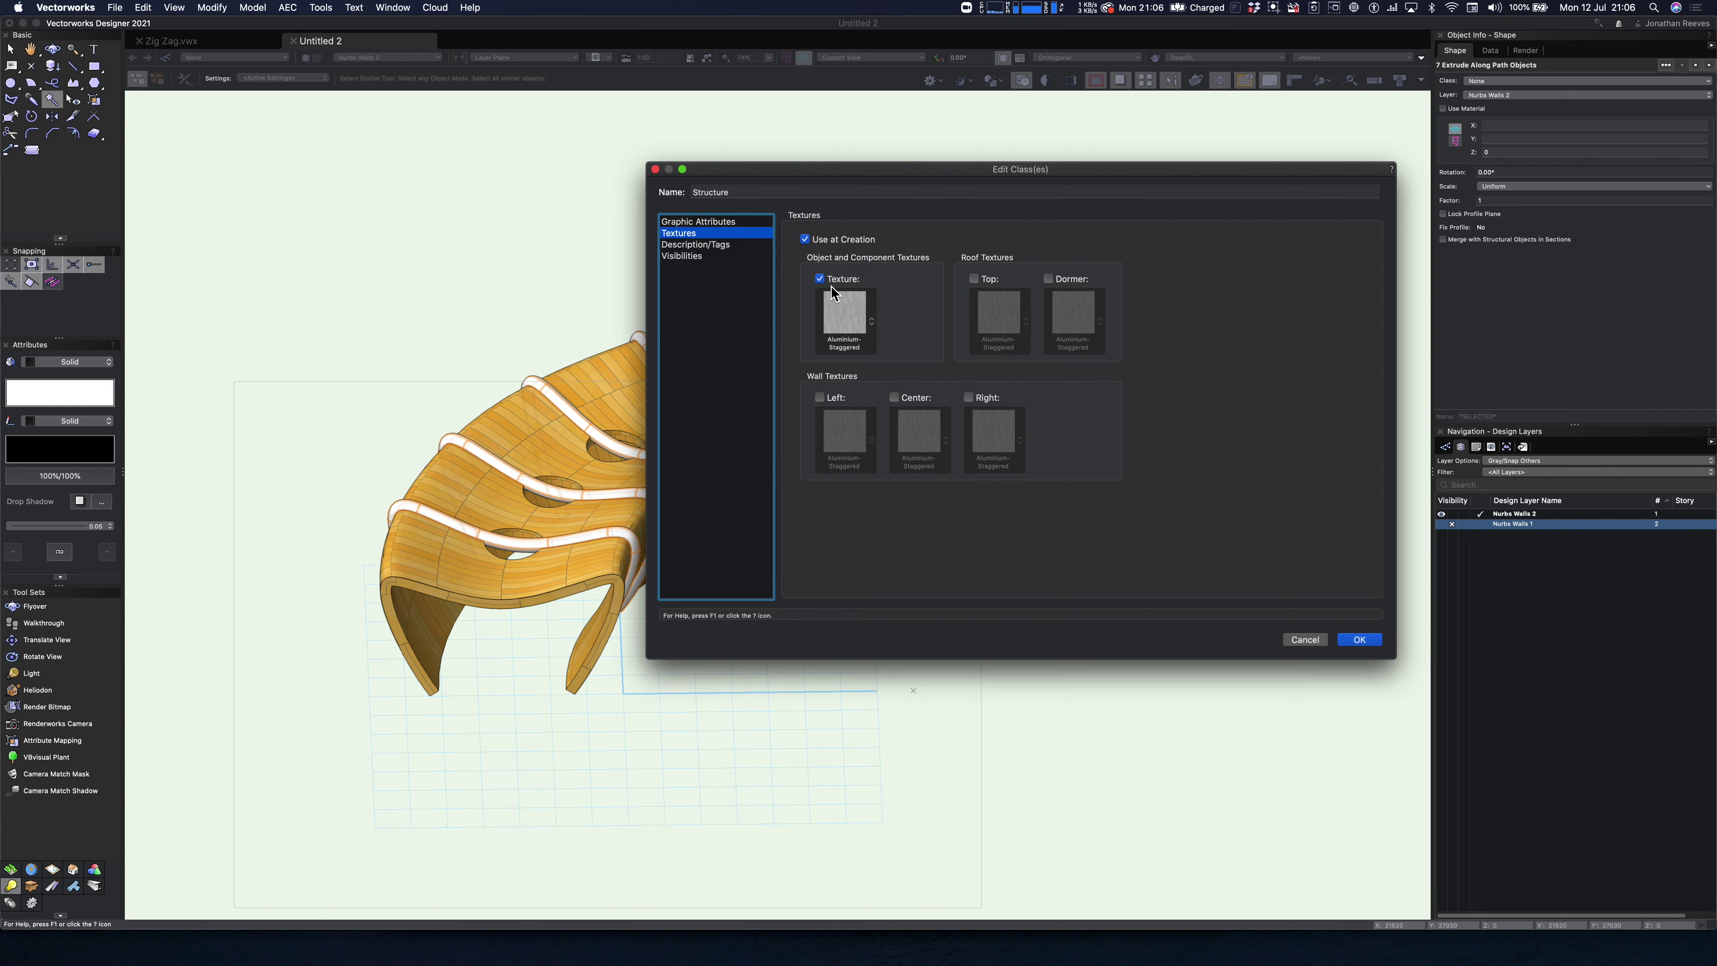
{"action": "left_click", "coordinate": [857, 315]}
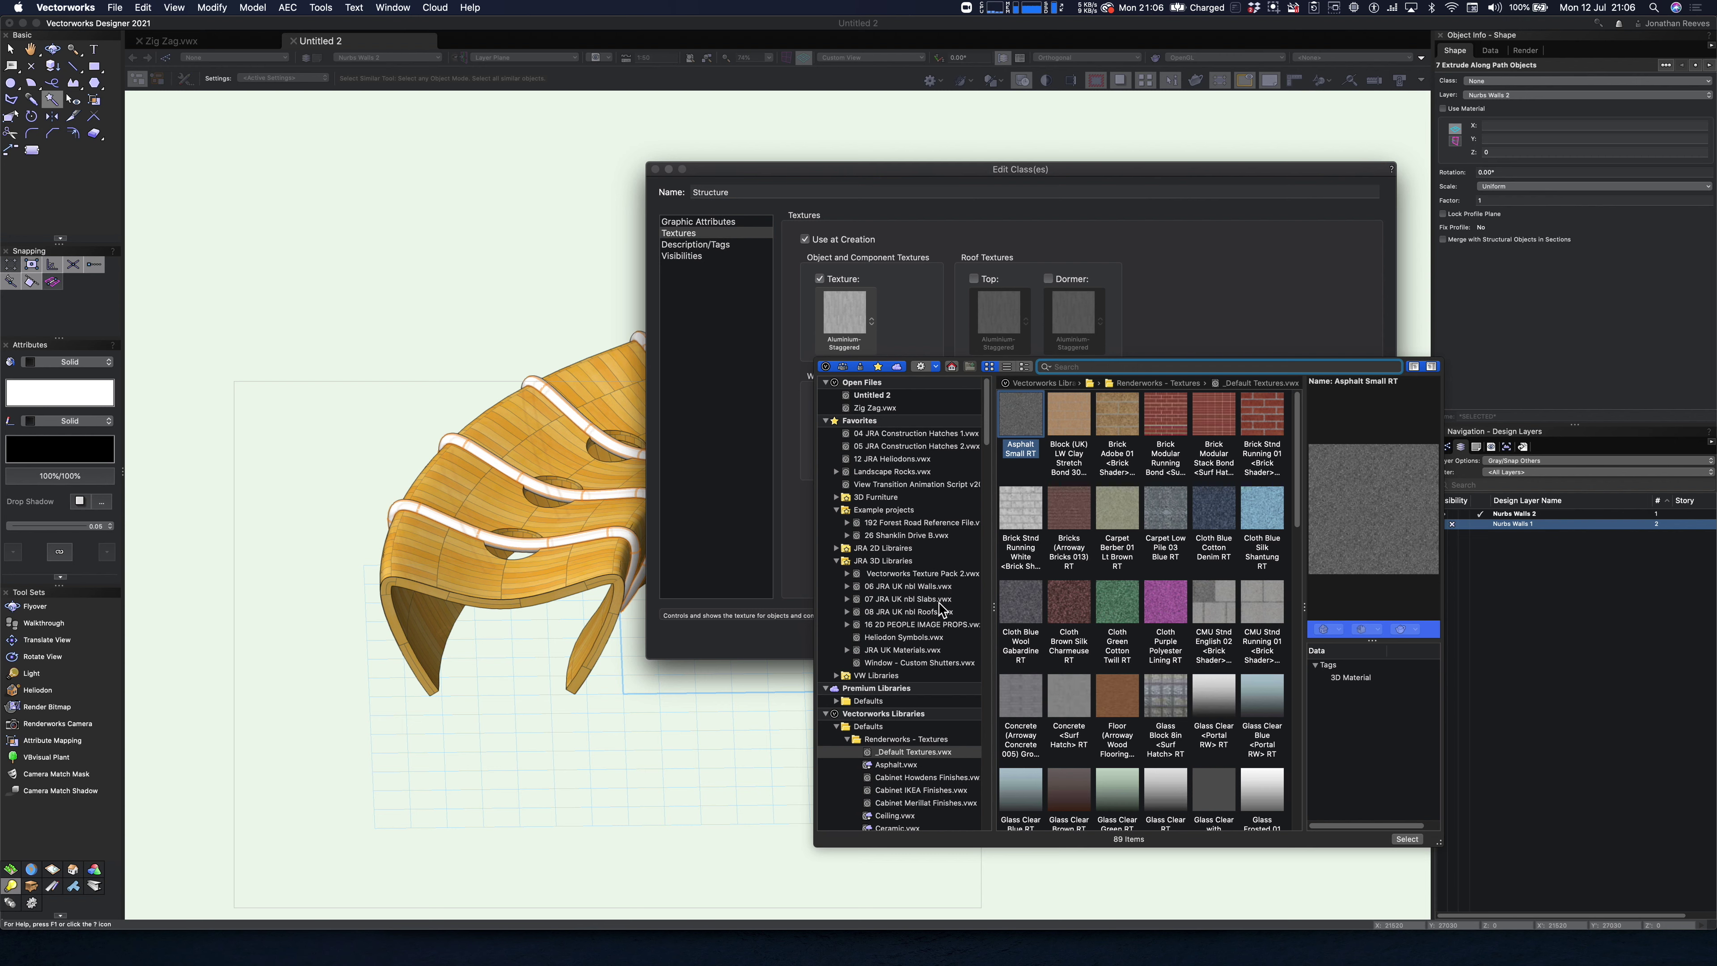
{"action": "left_click", "coordinate": [942, 581]}
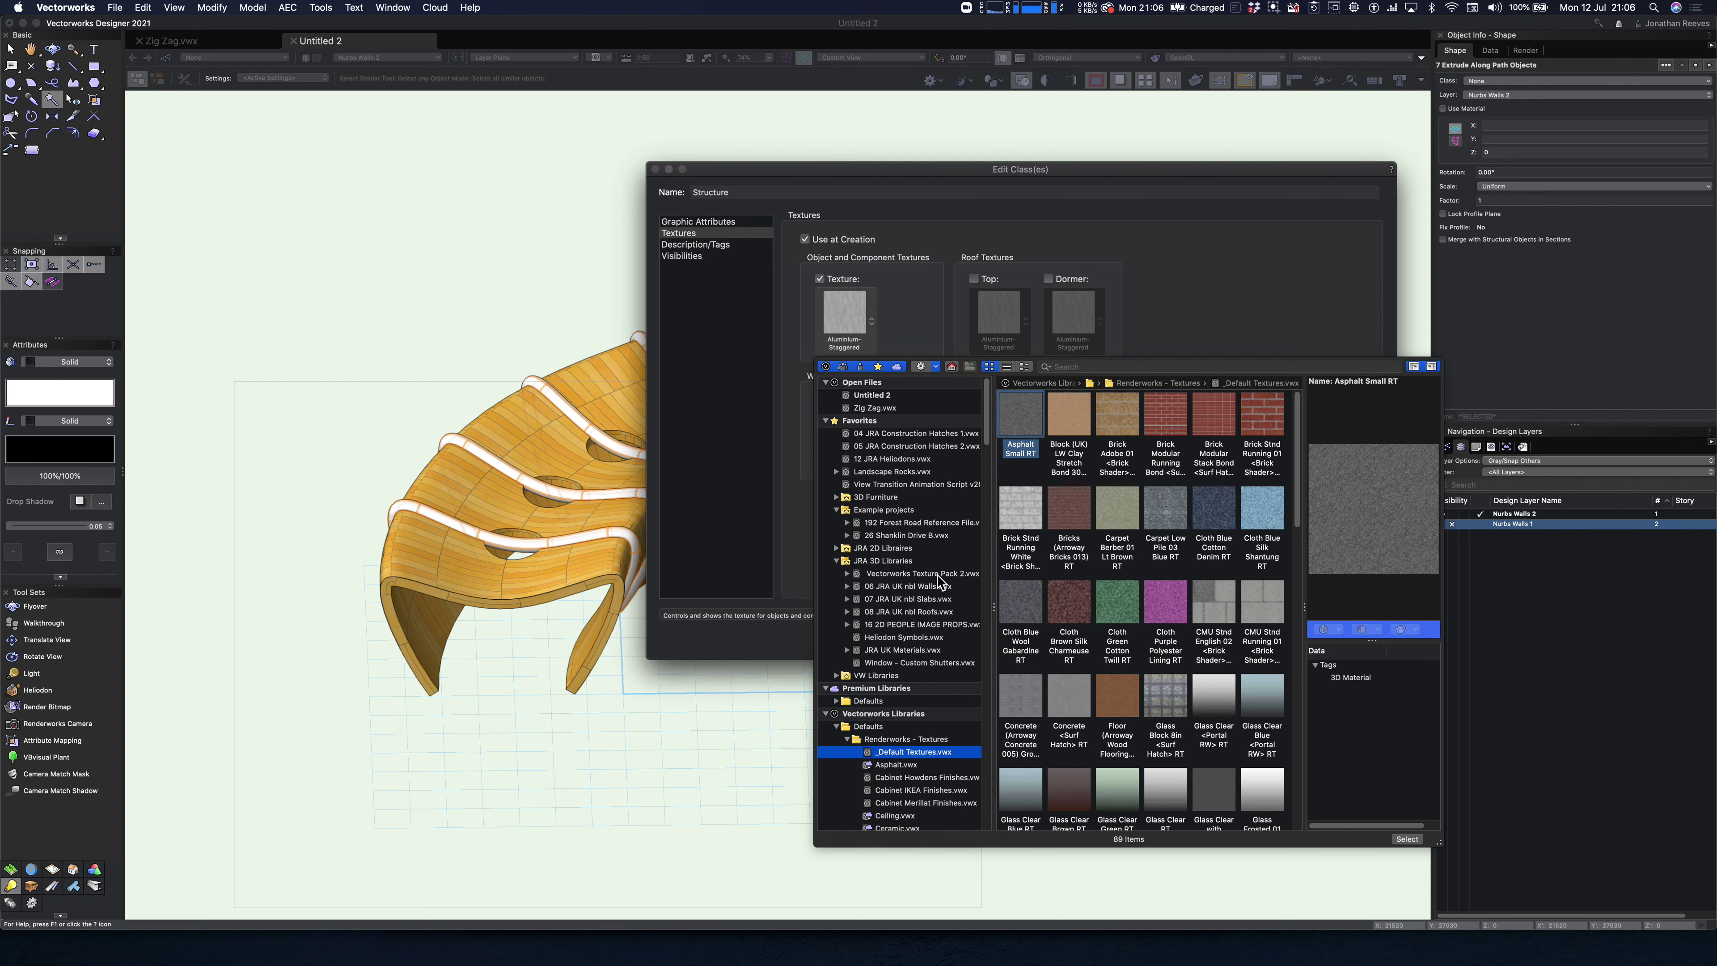
{"action": "left_click", "coordinate": [941, 574]}
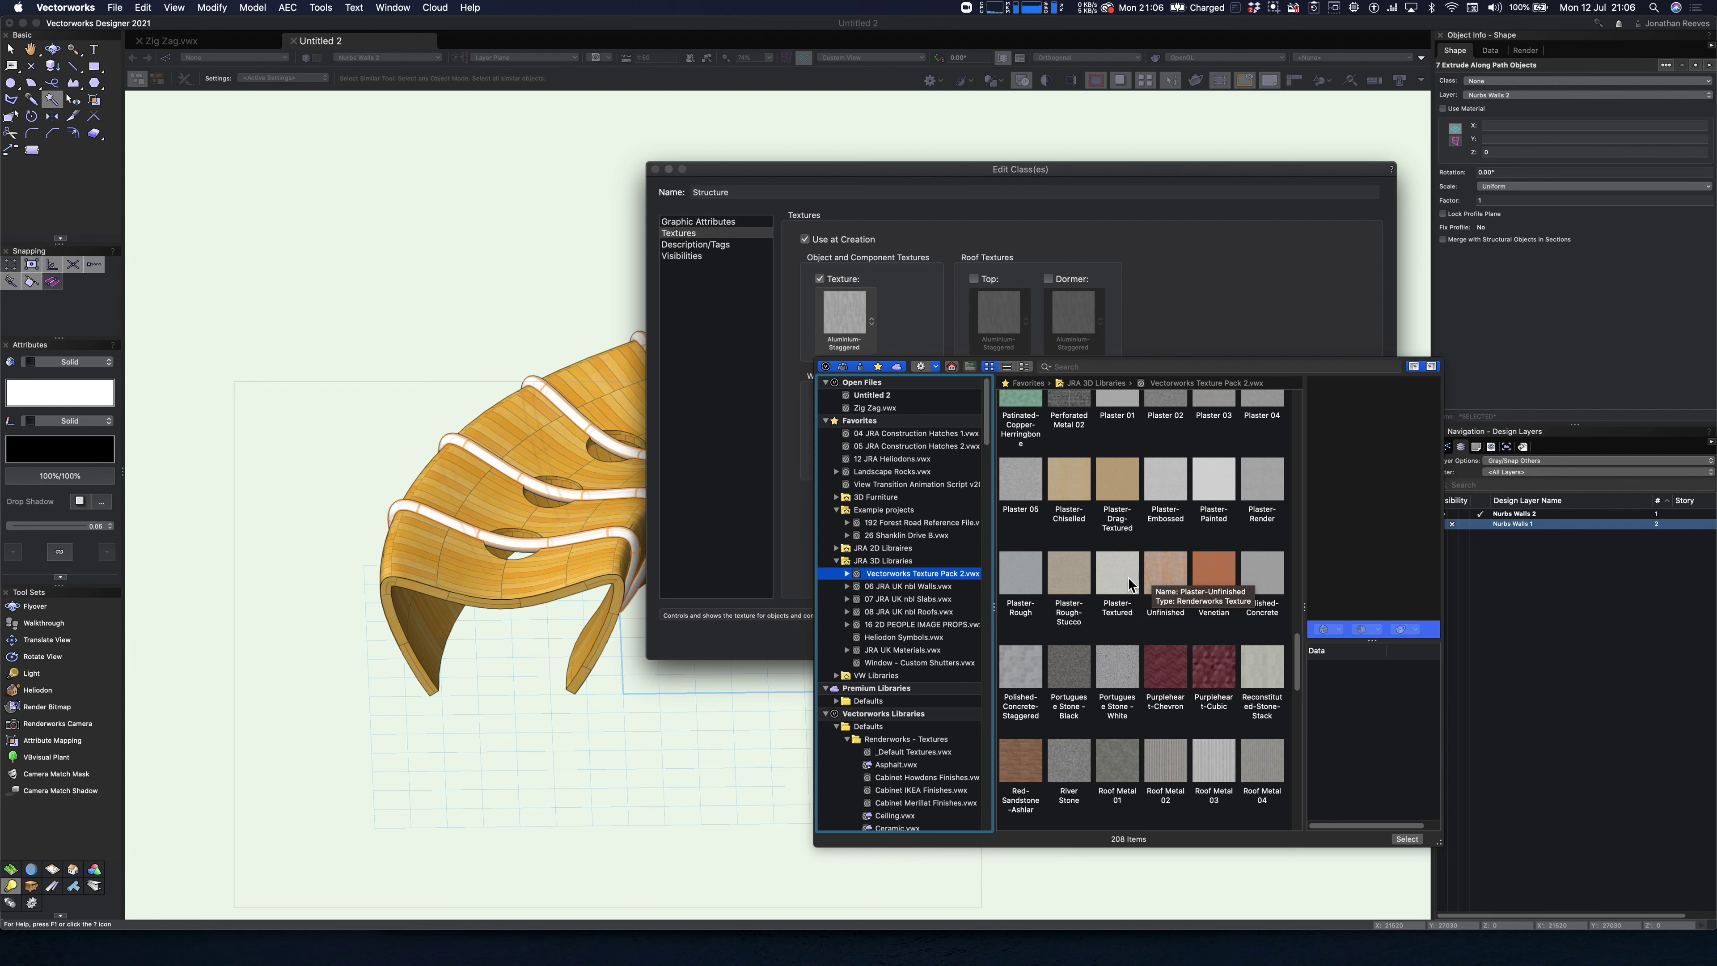
{"action": "left_click", "coordinate": [1117, 581]}
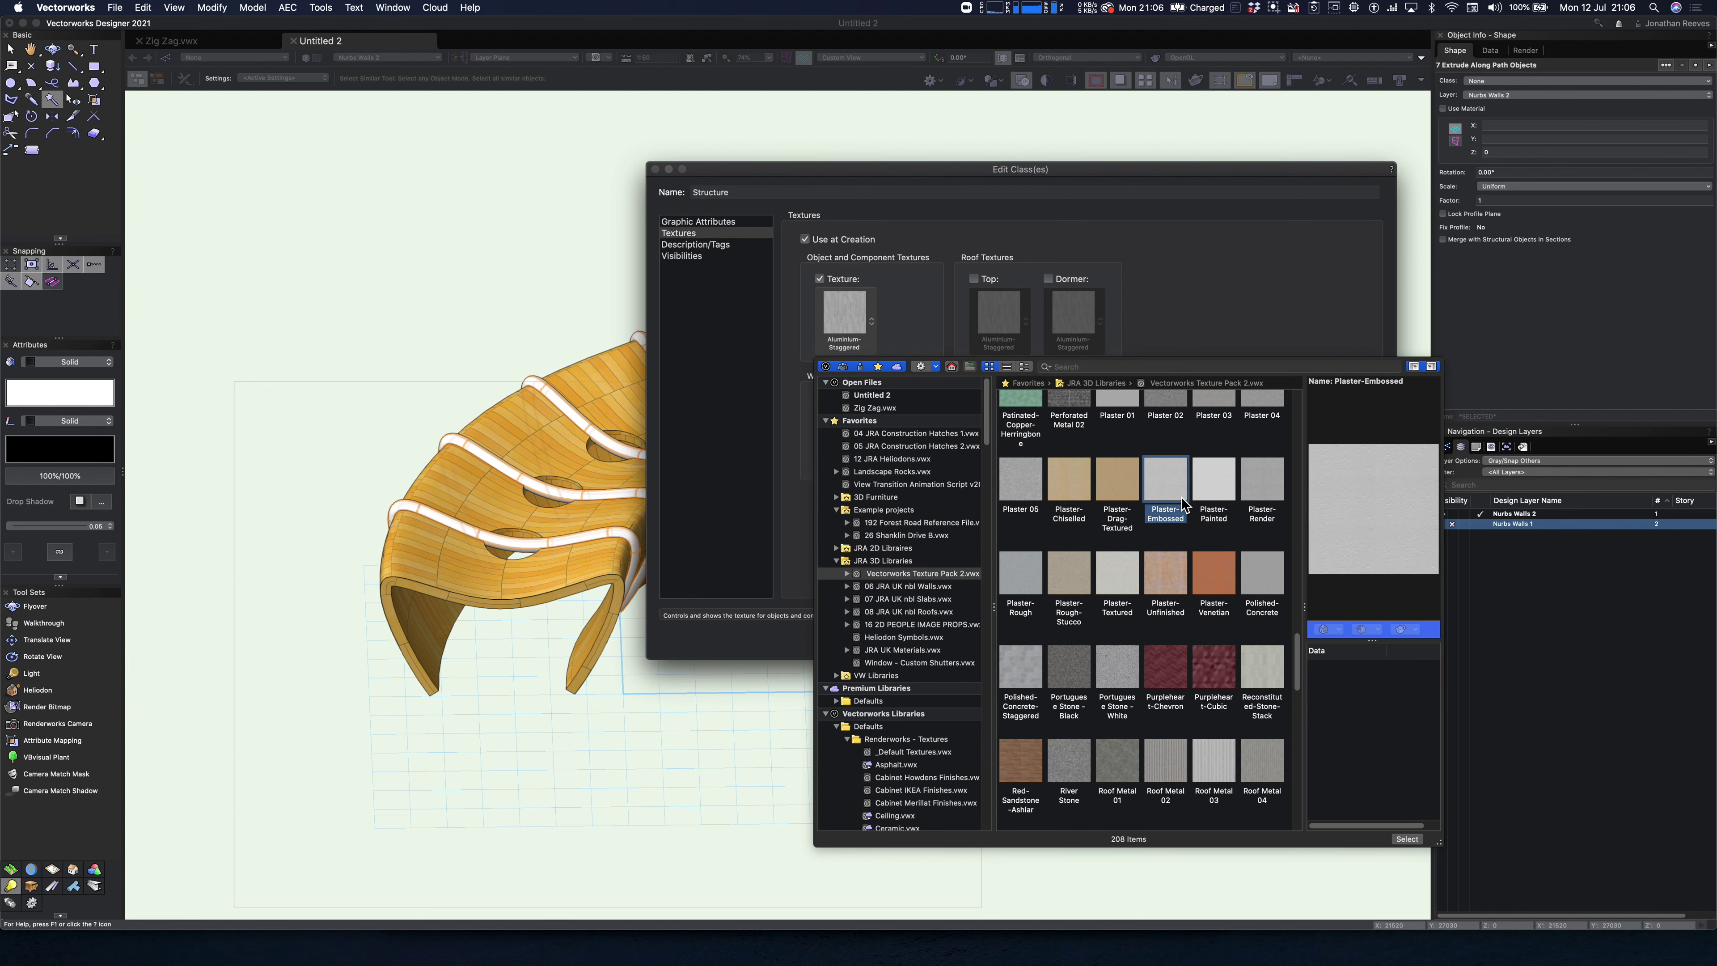
{"action": "left_click", "coordinate": [1263, 487]}
{"action": "double_click", "coordinate": [1265, 488]}
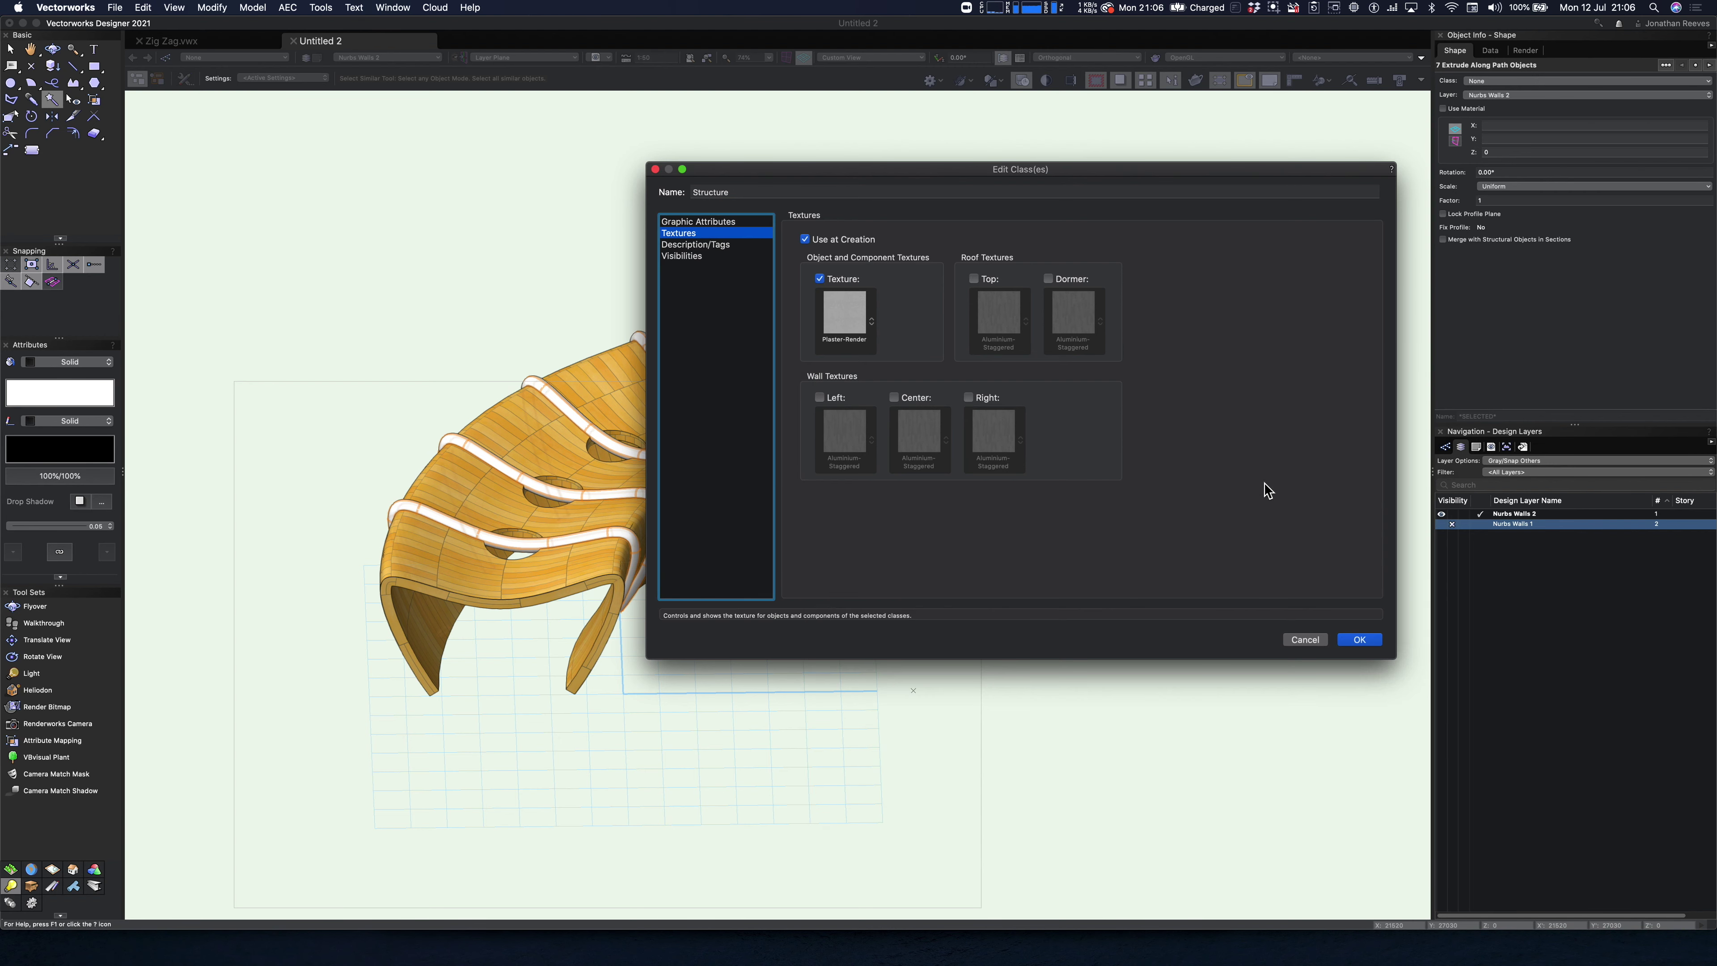
{"action": "left_click", "coordinate": [1357, 637]}
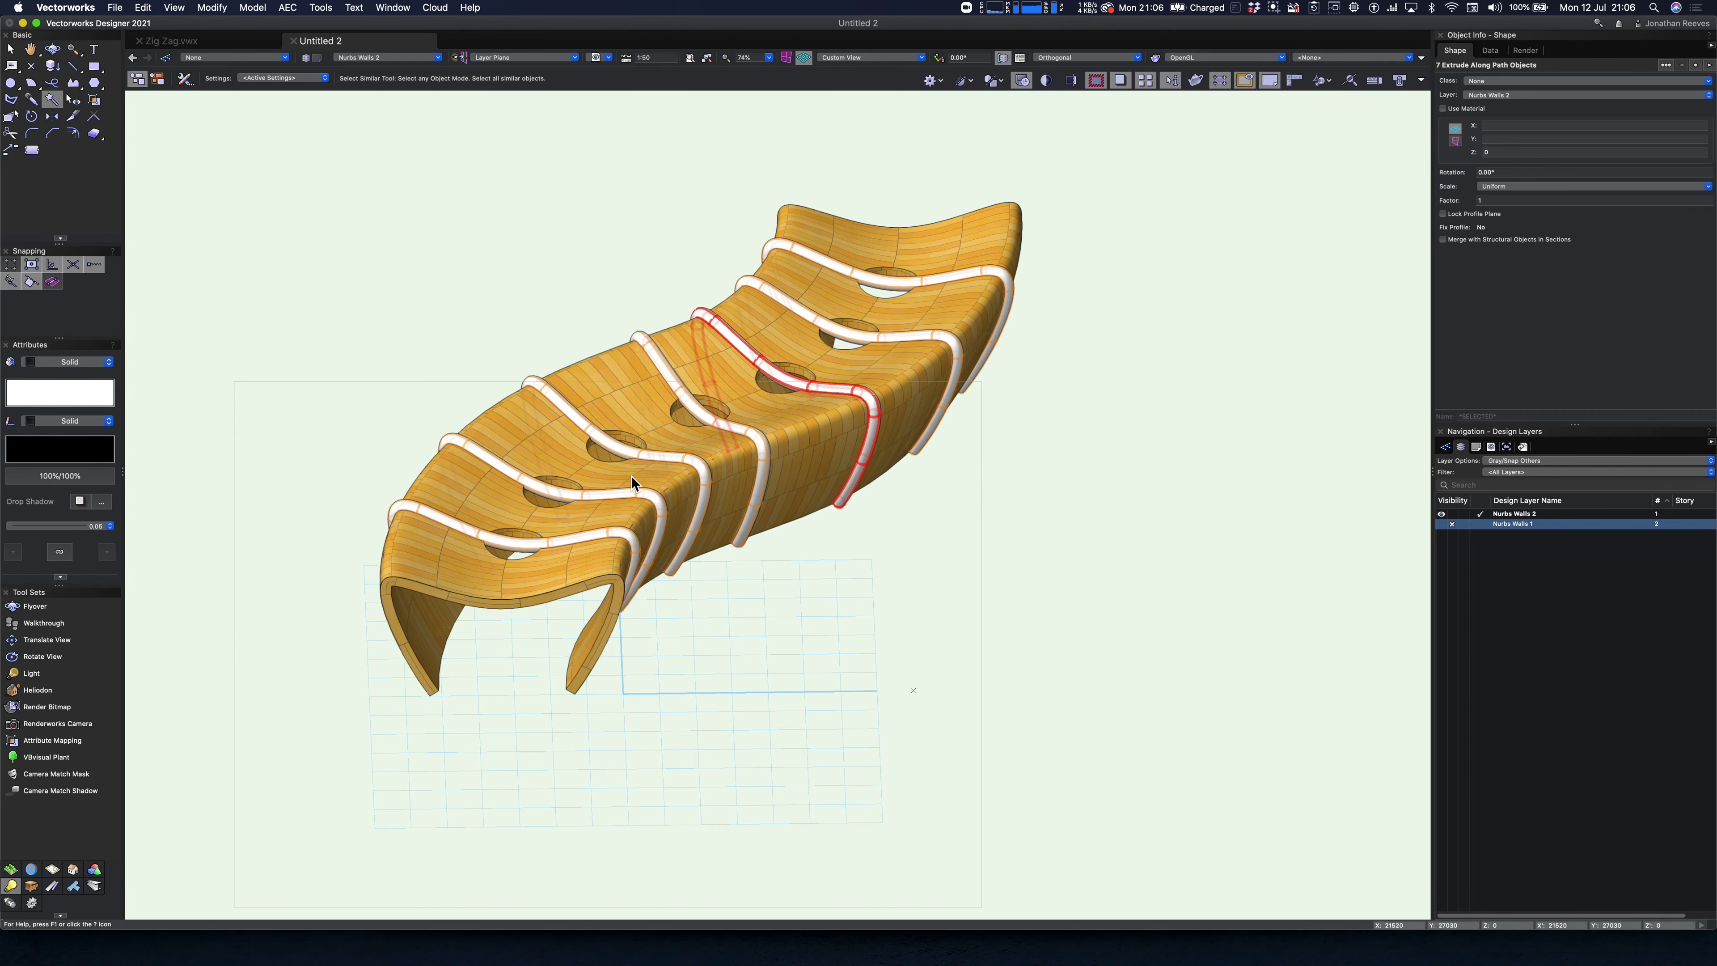
- Zoom in and orbit to inspect the plaster-textured rib tubes and the tunnel end
{"action": "key", "text": "c"}
{"action": "left_click_drag", "start_coordinate": [571, 436], "coordinate": [720, 571]}
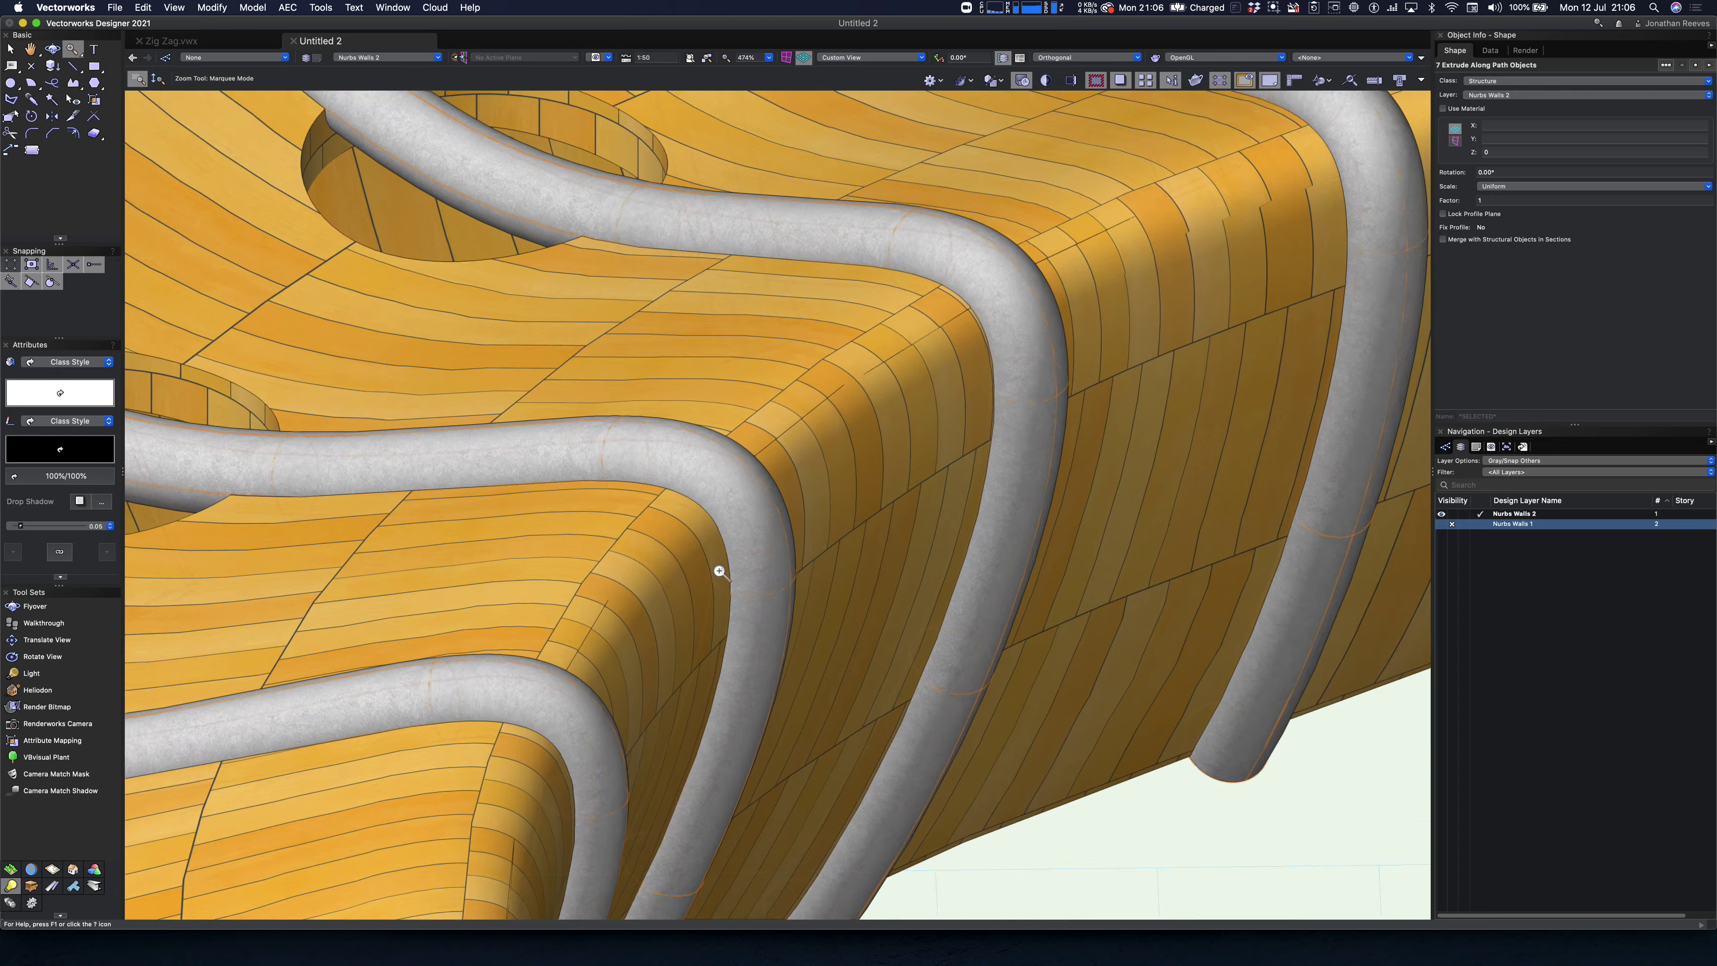
{"action": "scroll", "coordinate": [718, 567], "scroll_direction": "down", "scroll_amount": 3}
{"action": "middle_click_drag", "start_coordinate": [719, 567], "coordinate": [757, 433], "text": "shift"}
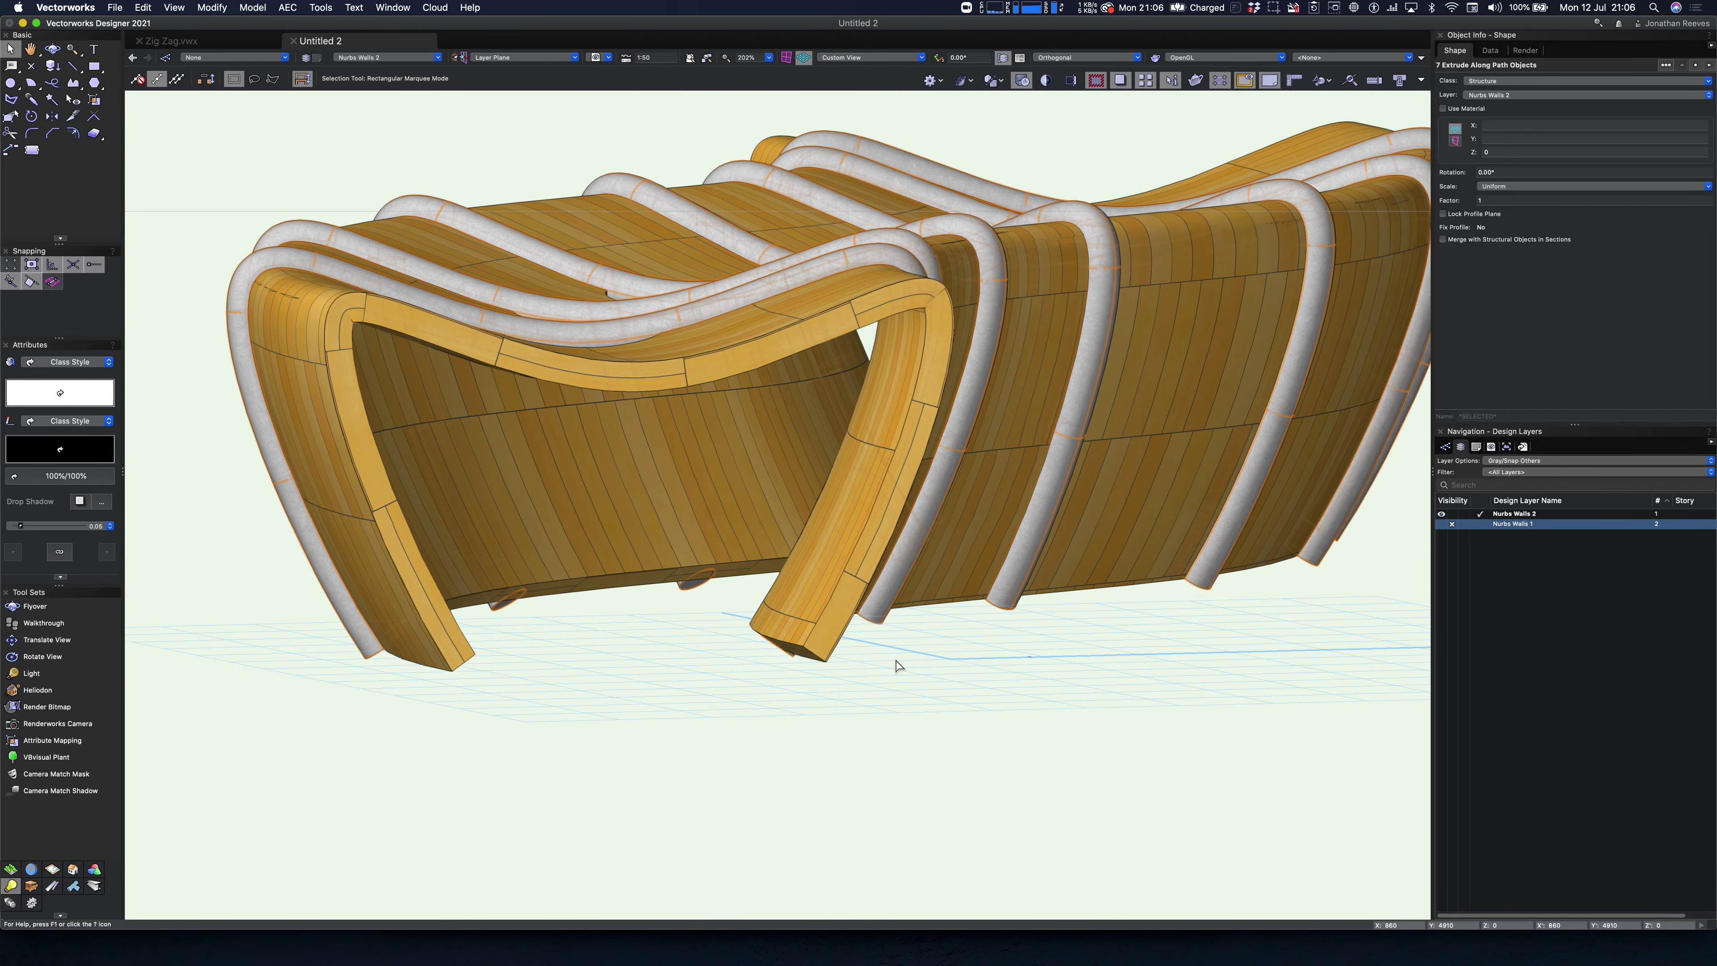
{"action": "left_click", "coordinate": [894, 626]}
{"action": "middle_click_drag", "start_coordinate": [974, 680], "coordinate": [774, 585], "text": "shift"}
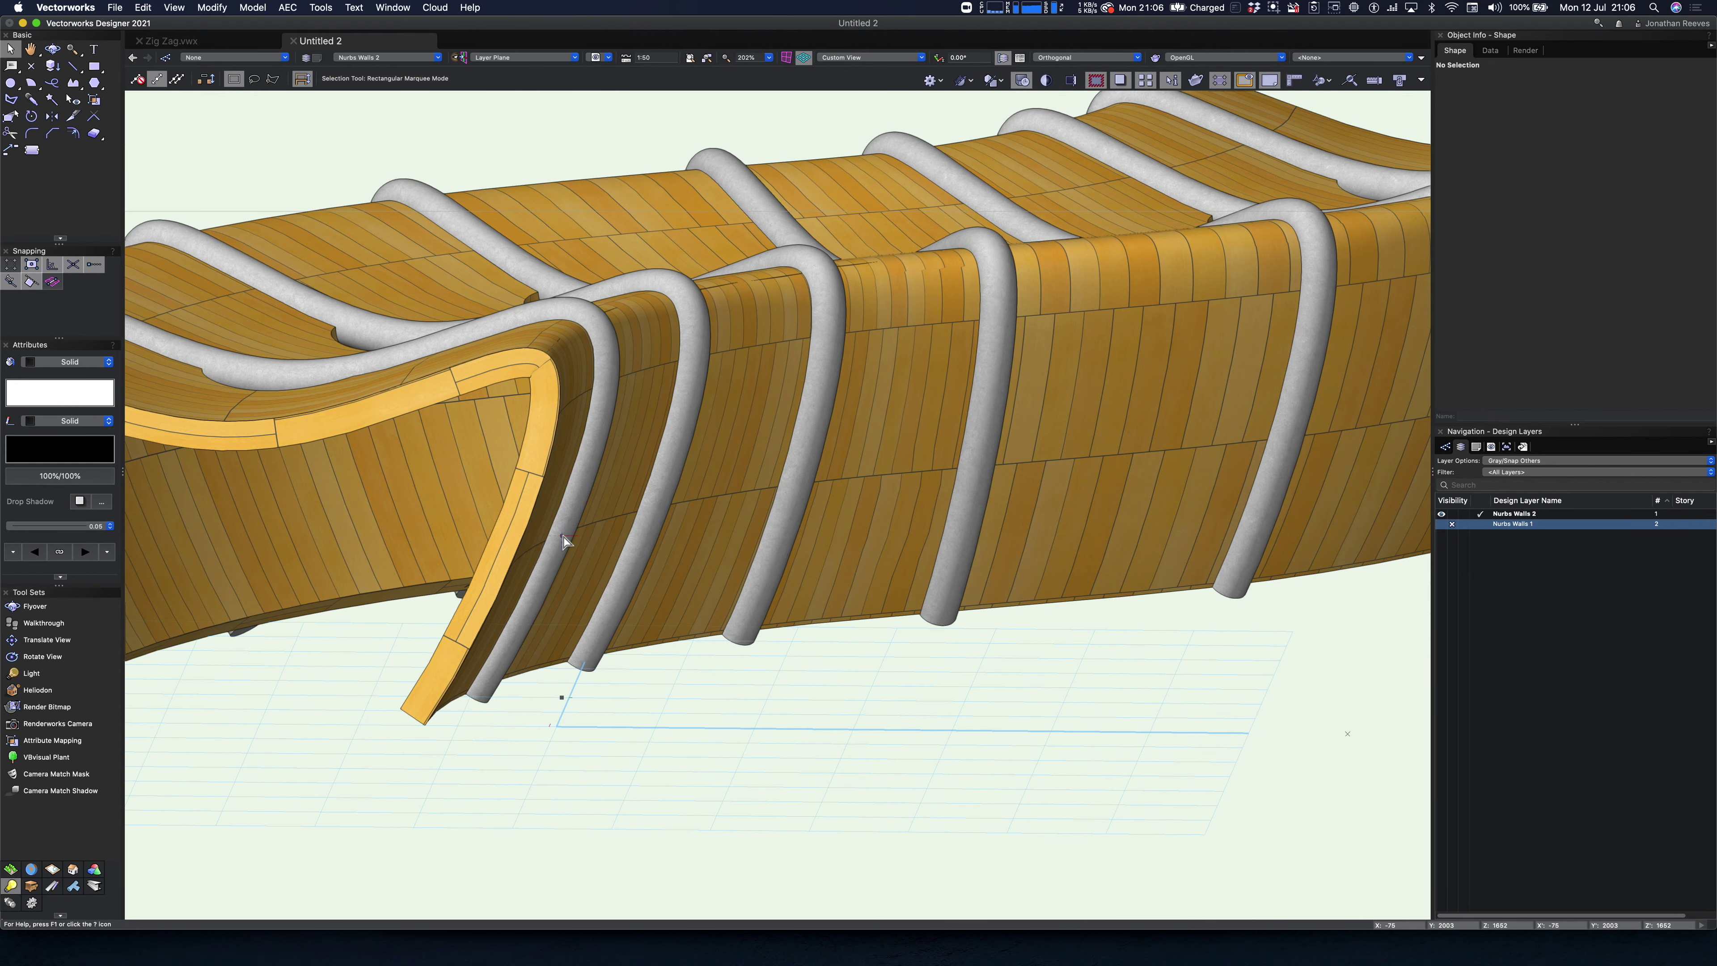
- Change the front rib's profile circle radius to 300, then 400, and orbit around the thickened tube
{"action": "double_click", "coordinate": [564, 539]}
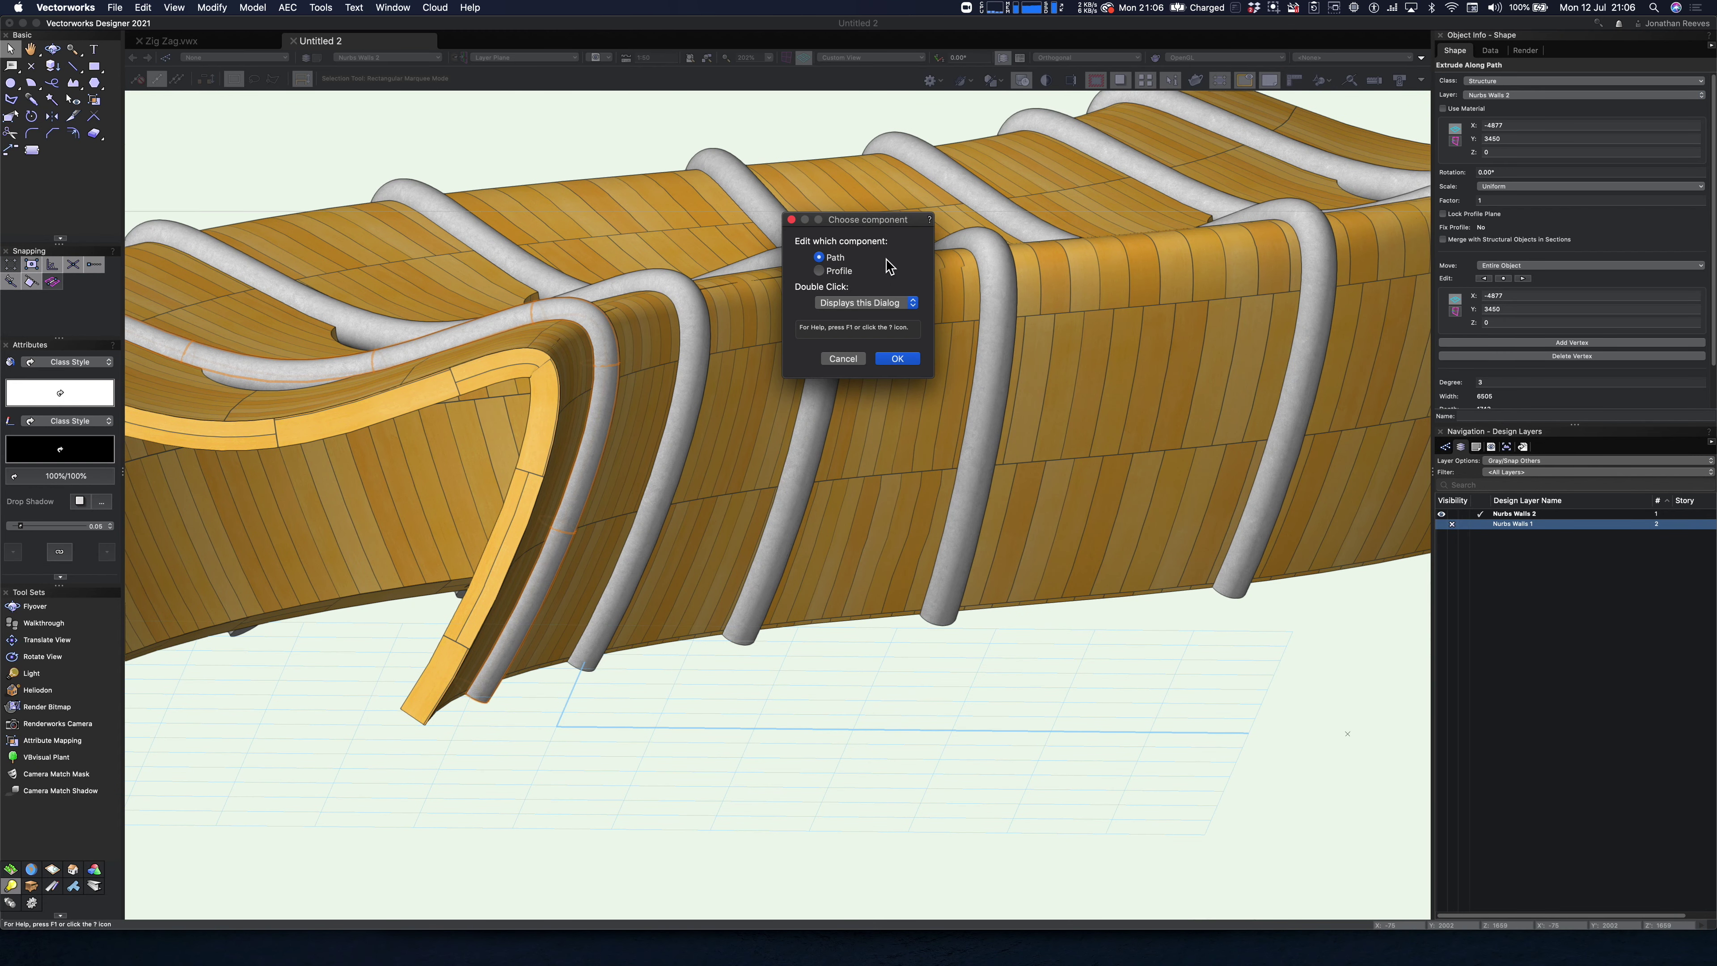
{"action": "left_click", "coordinate": [906, 359]}
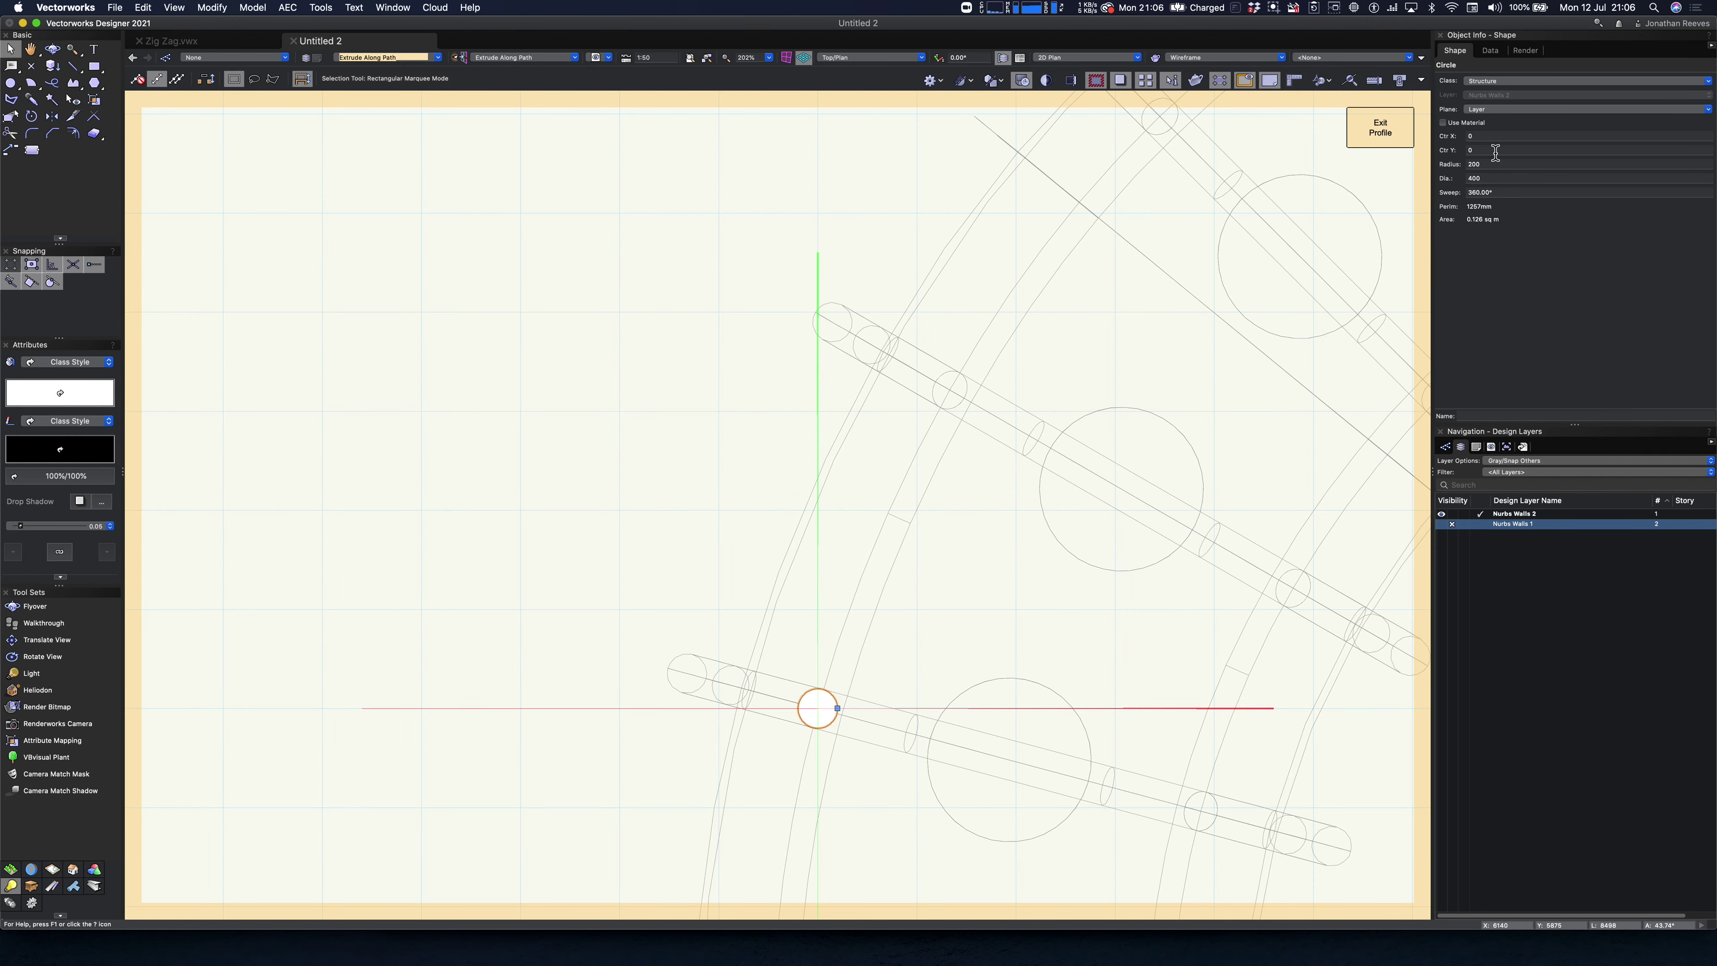
{"action": "left_click", "coordinate": [1493, 165]}
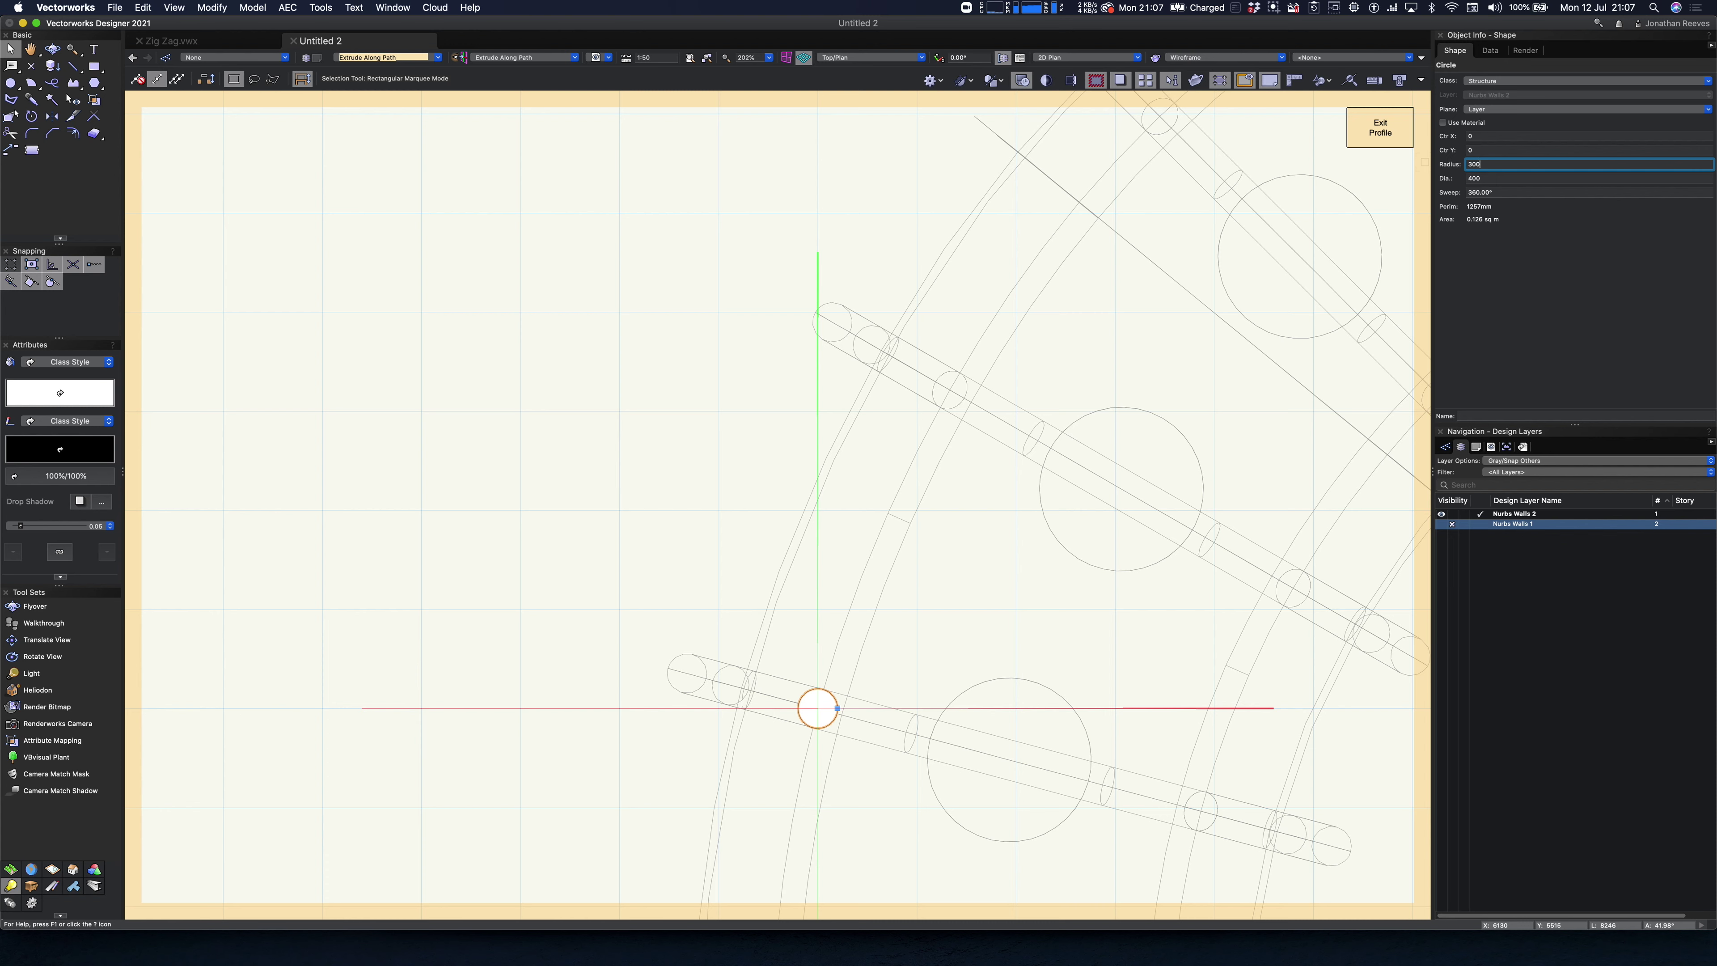
{"action": "key", "text": "Return"}
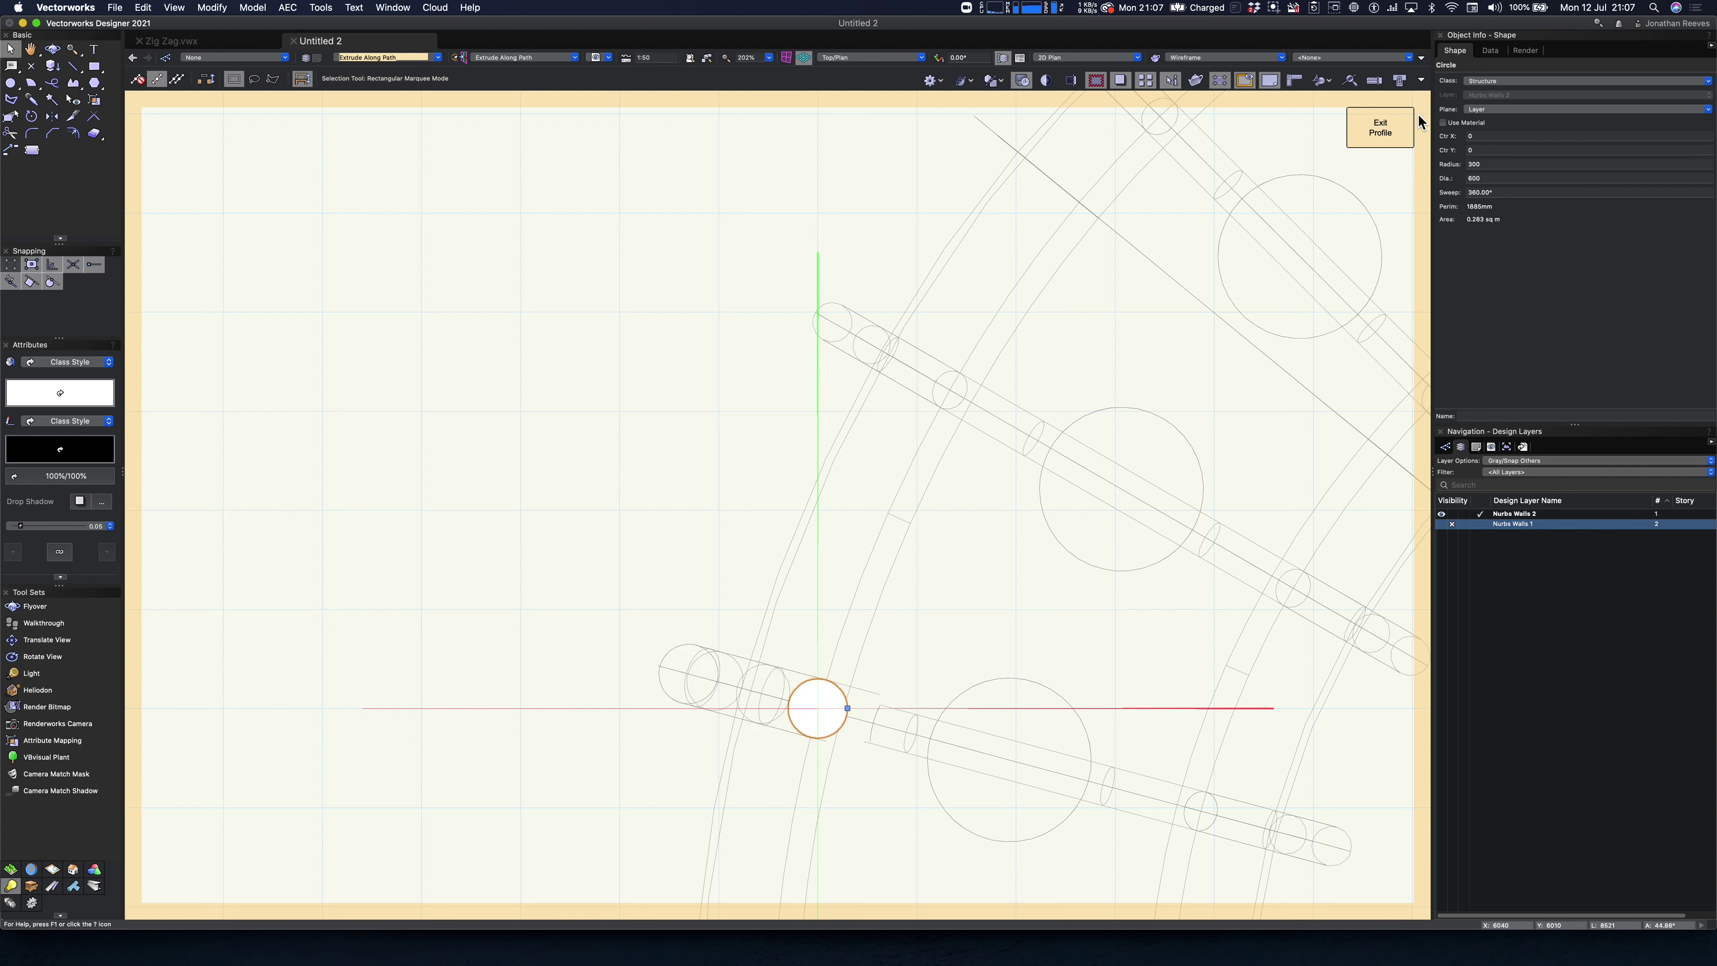
{"action": "left_click", "coordinate": [1488, 166]}
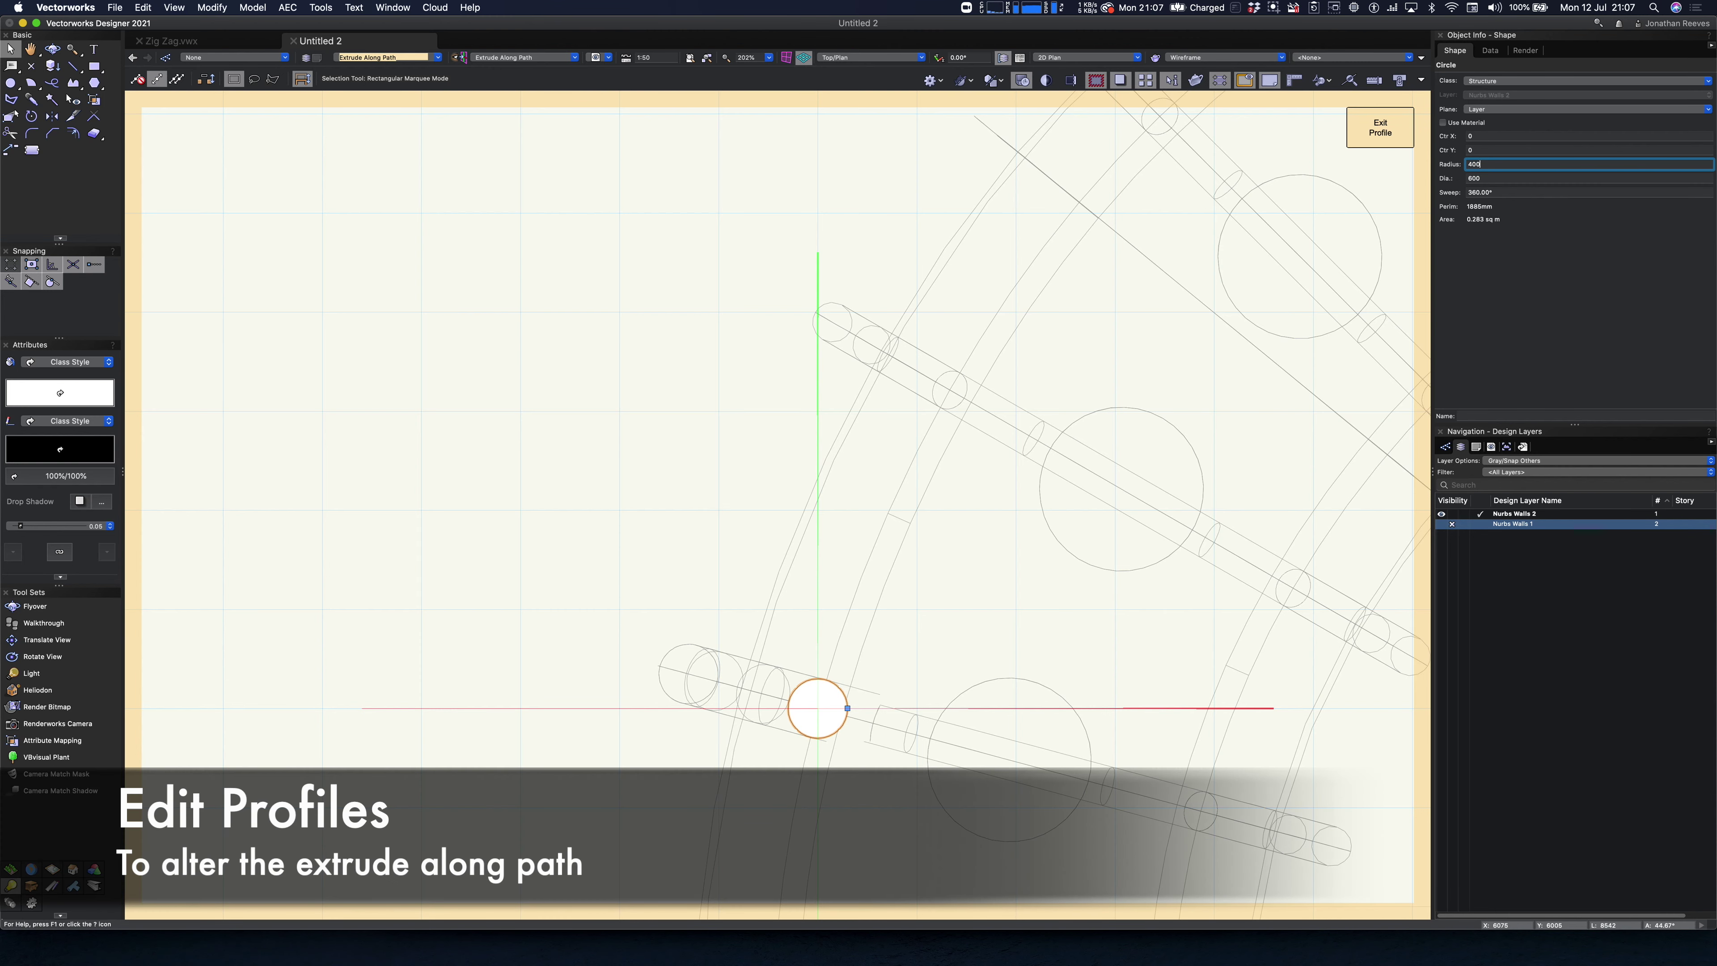
{"action": "key", "text": "Return"}
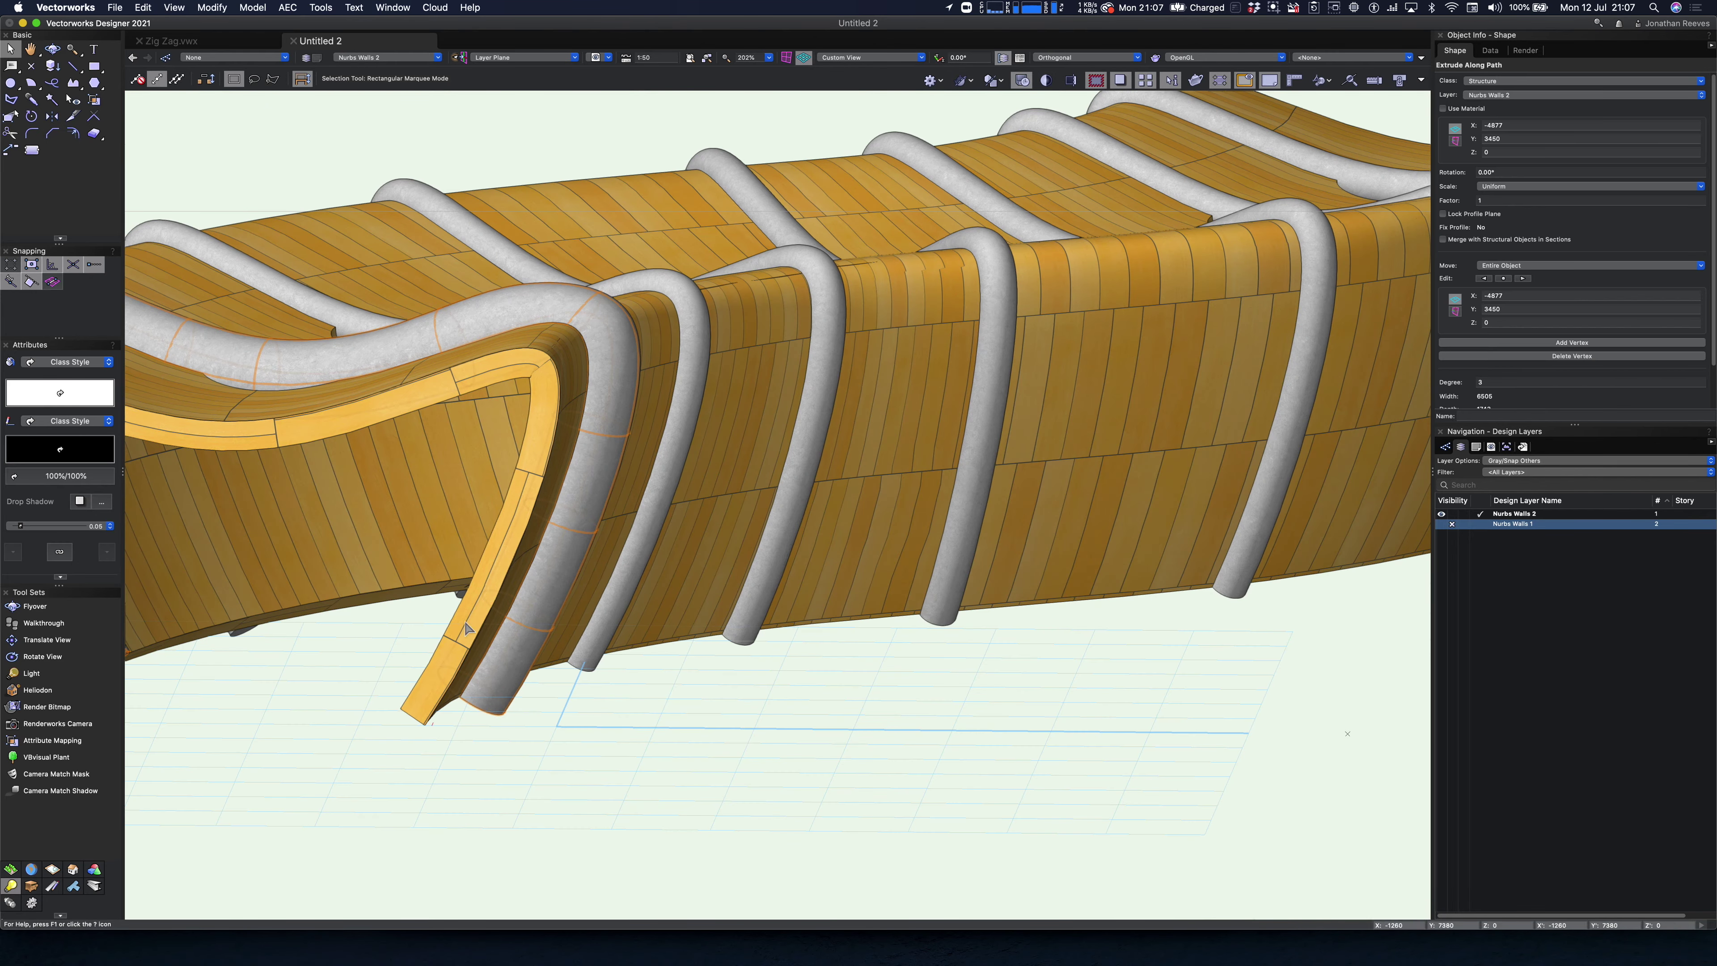
{"action": "middle_click_drag", "start_coordinate": [853, 577], "coordinate": [386, 645], "text": "super"}
{"action": "middle_click_drag", "start_coordinate": [594, 584], "coordinate": [790, 602], "text": "super"}
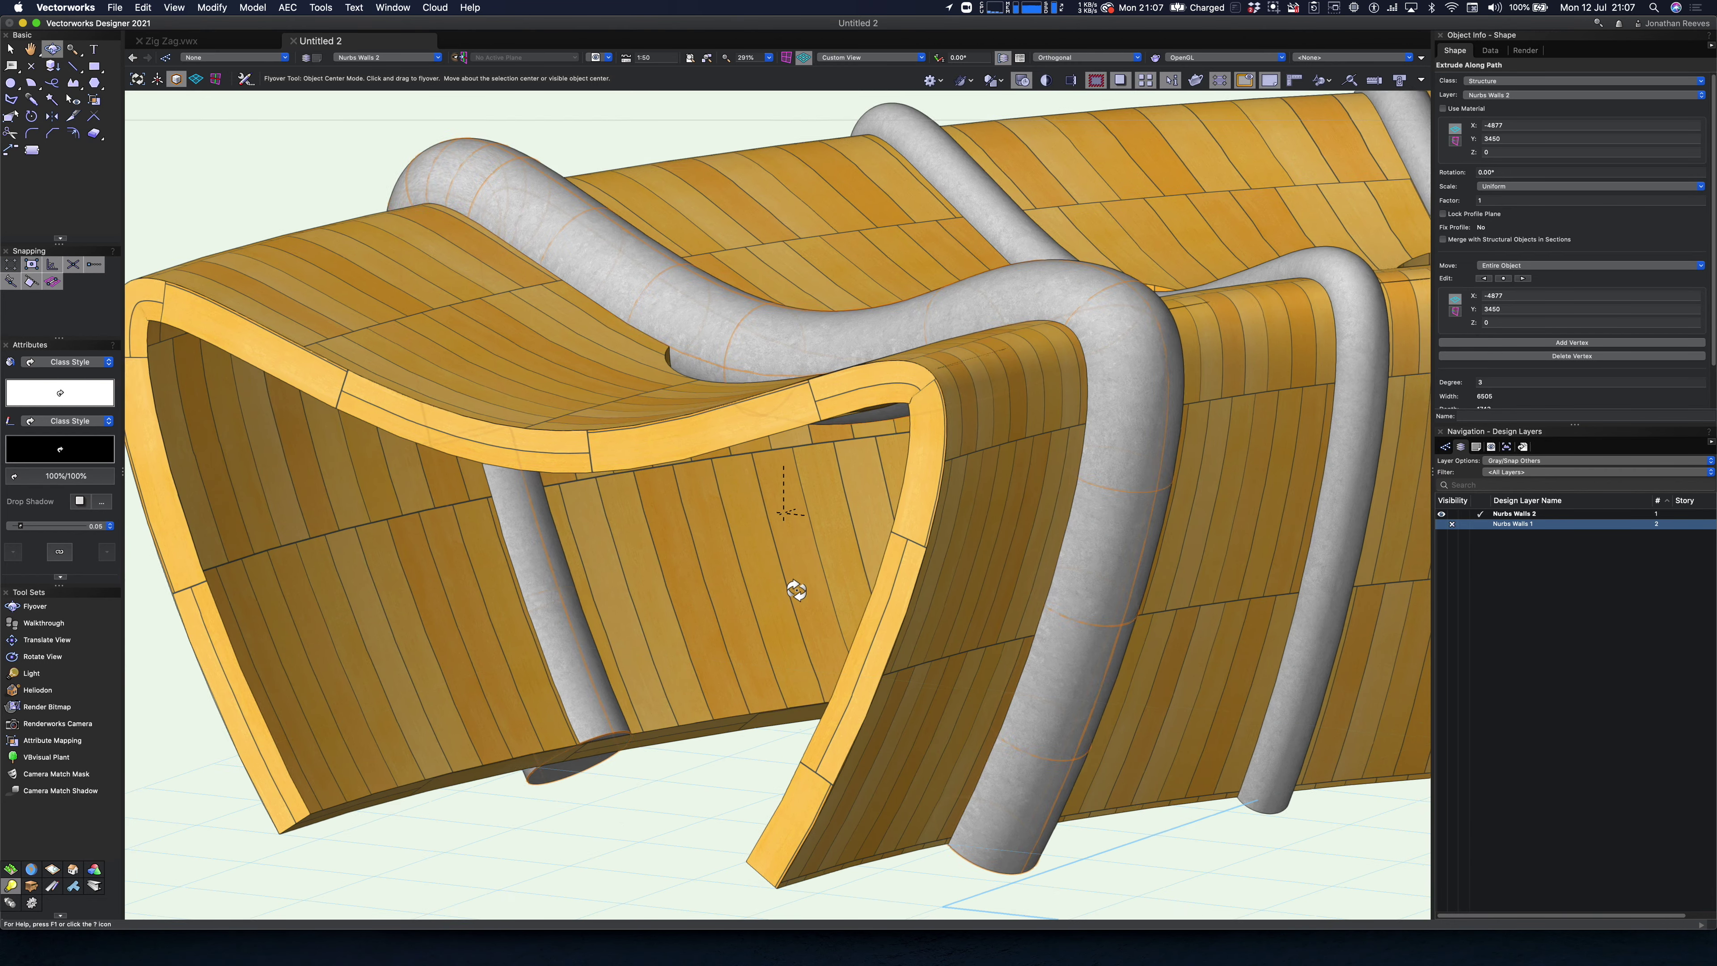
{"action": "scroll", "coordinate": [798, 593], "scroll_direction": "down", "scroll_amount": 5}
{"action": "scroll", "coordinate": [974, 705], "scroll_direction": "down", "scroll_amount": 4}
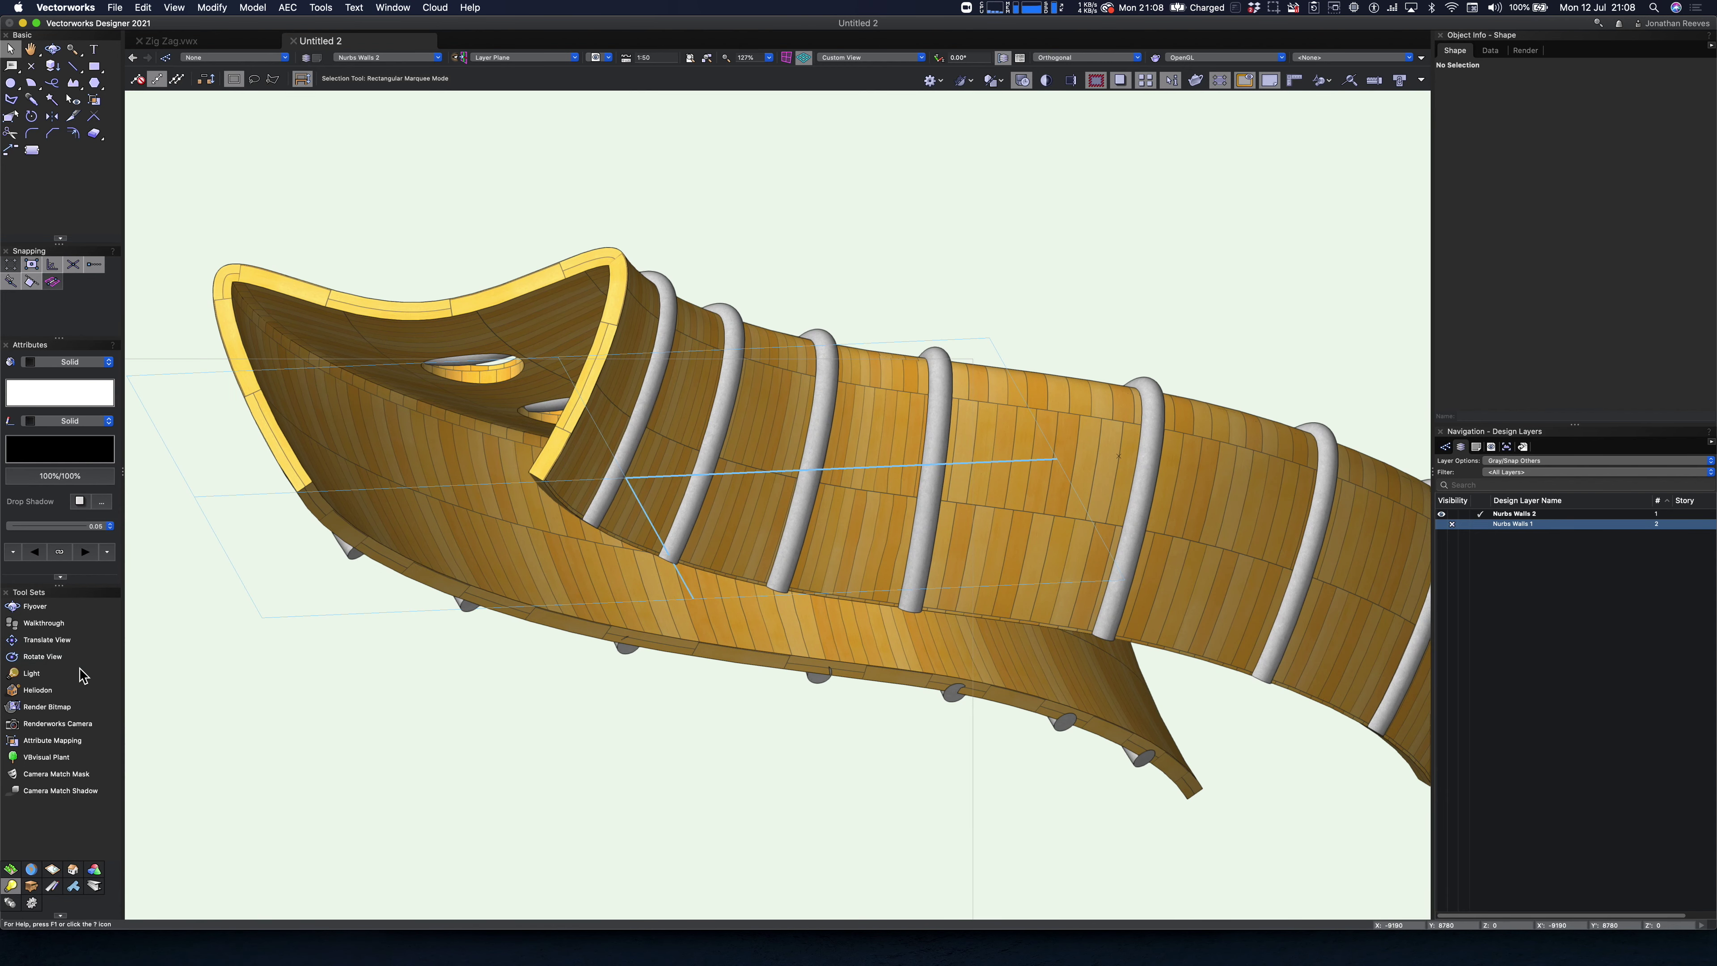
{"action": "left_click", "coordinate": [94, 869]}
- Extract the cladding's bottom edge and the inner lower edge as NURBS curves
{"action": "scroll", "coordinate": [55, 834], "scroll_direction": "down", "scroll_amount": 1}
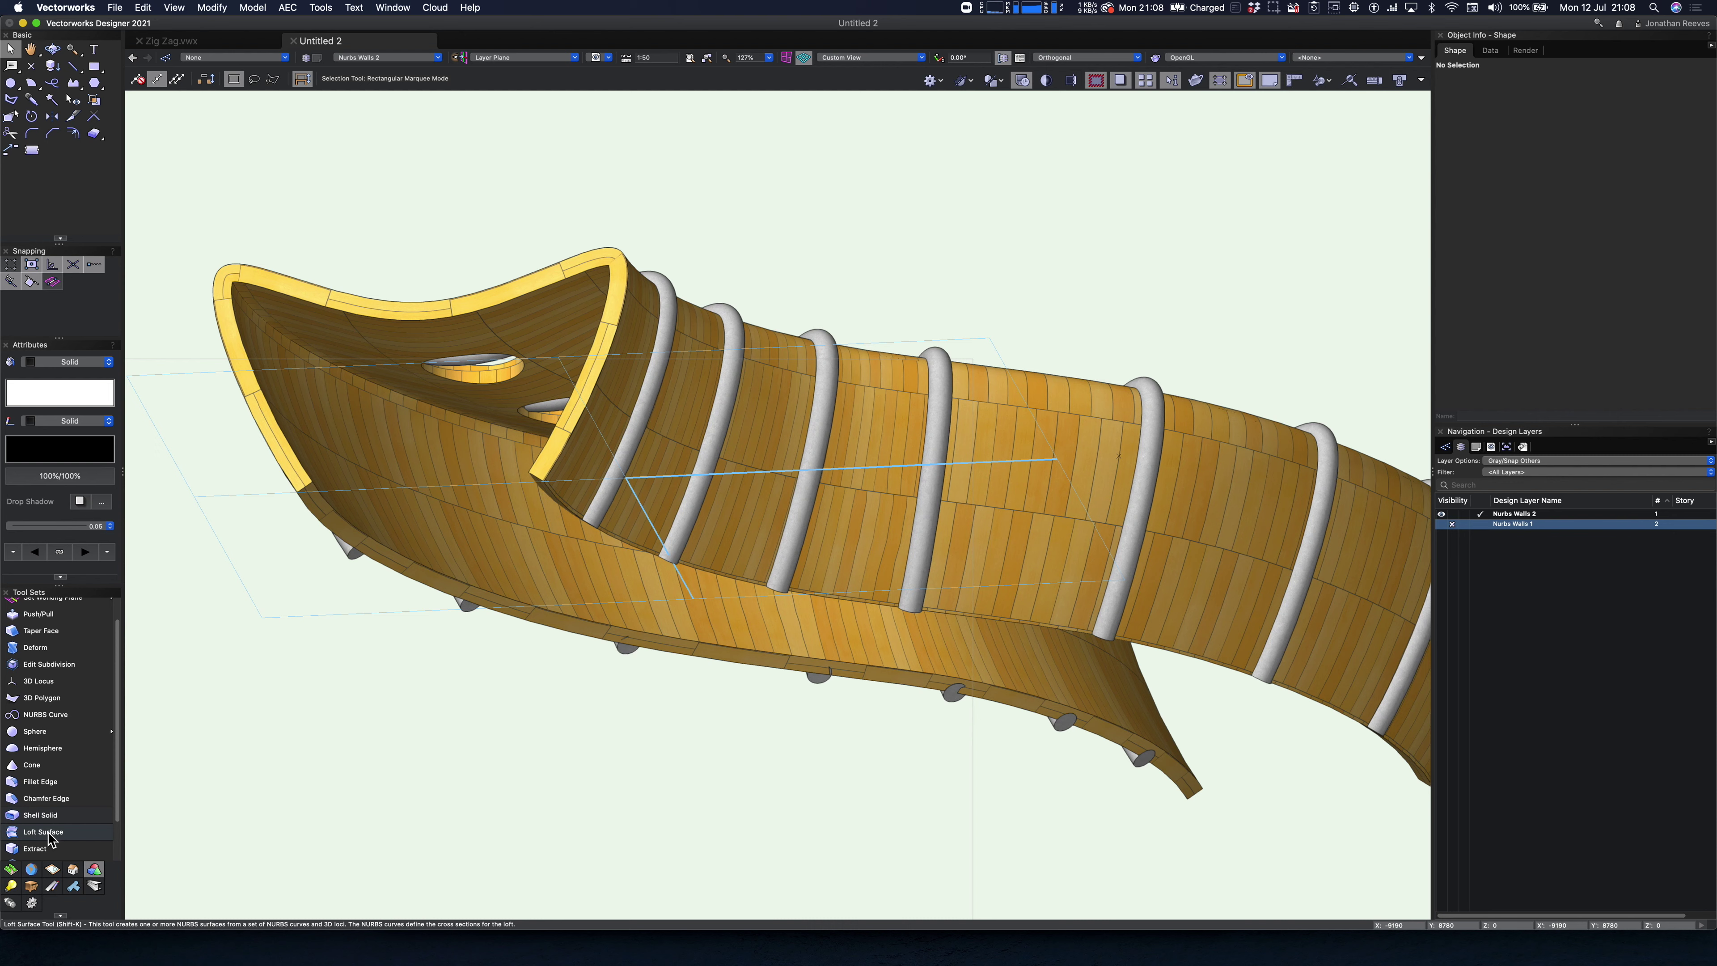
{"action": "left_click", "coordinate": [34, 849]}
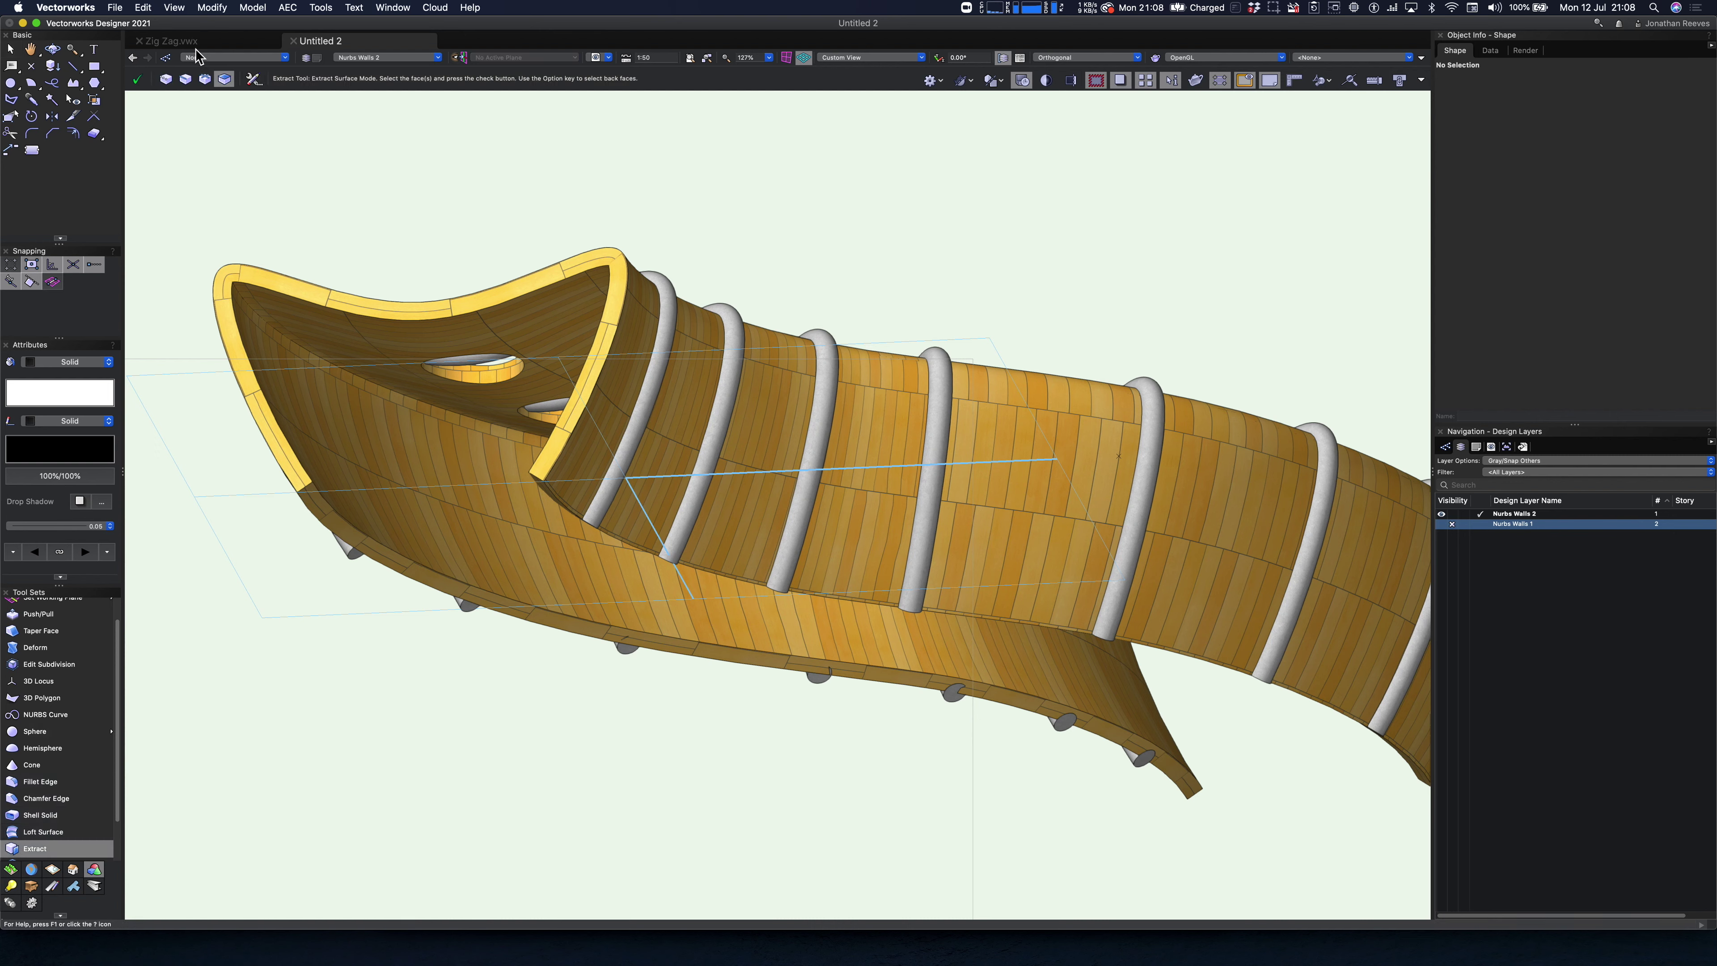
{"action": "left_click", "coordinate": [182, 82]}
{"action": "left_click", "coordinate": [419, 568]}
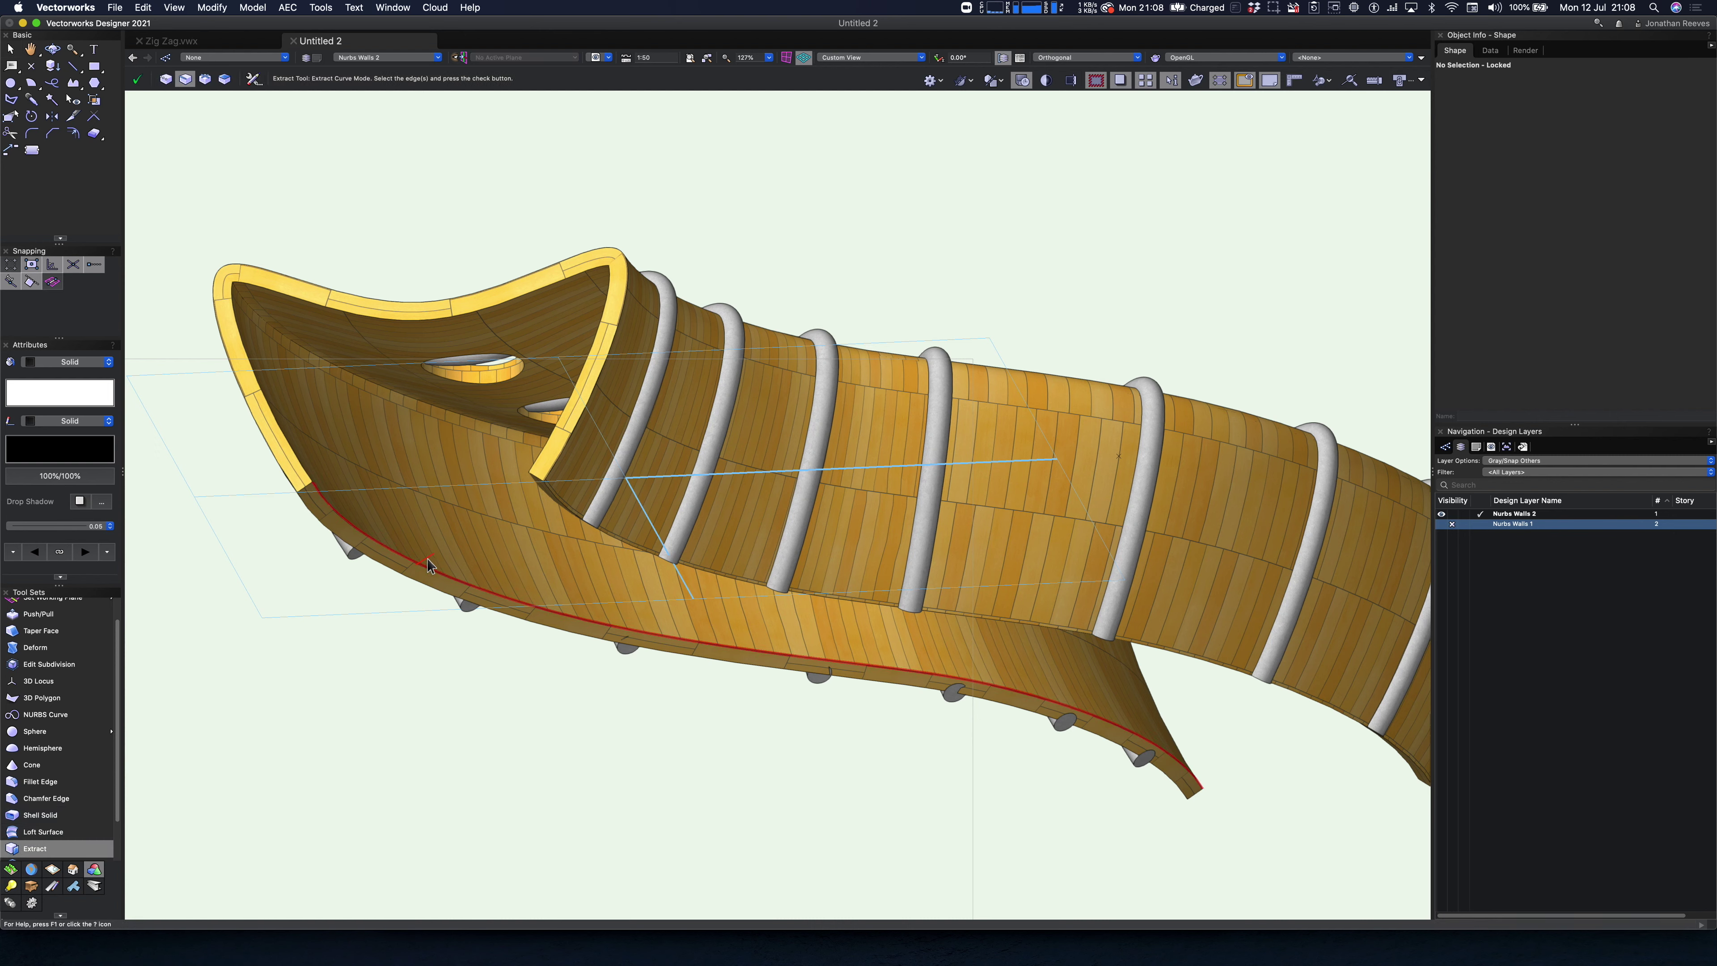
{"action": "left_click", "coordinate": [137, 81]}
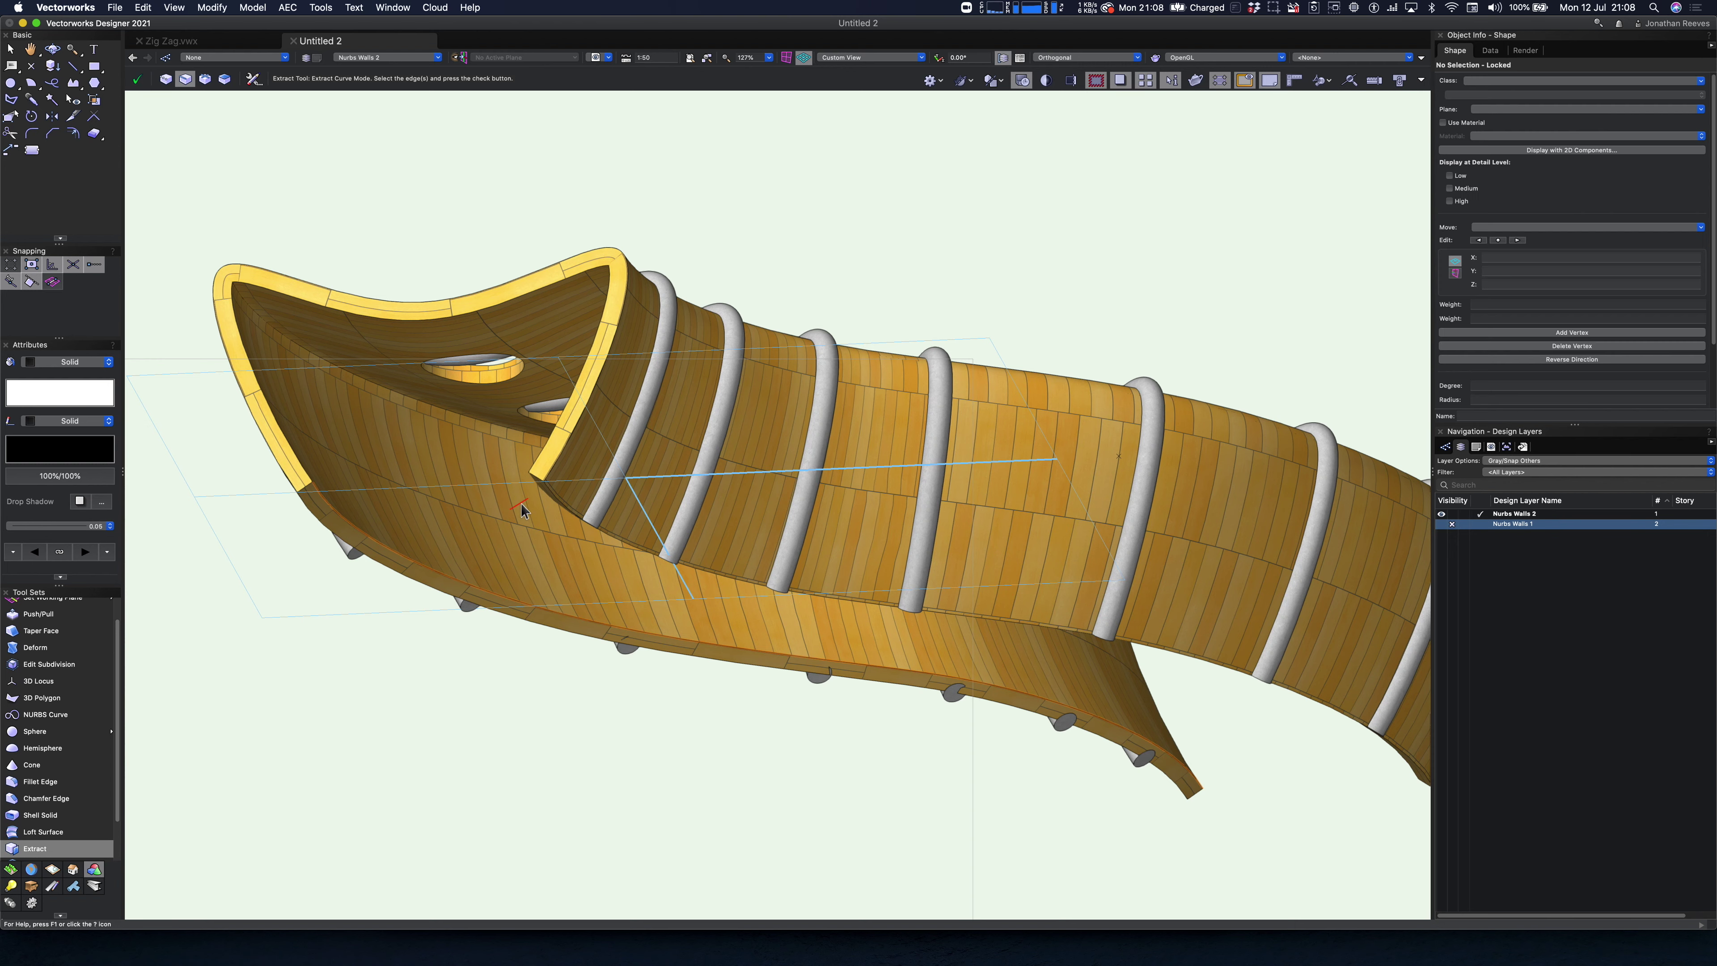
{"action": "left_click", "coordinate": [537, 490]}
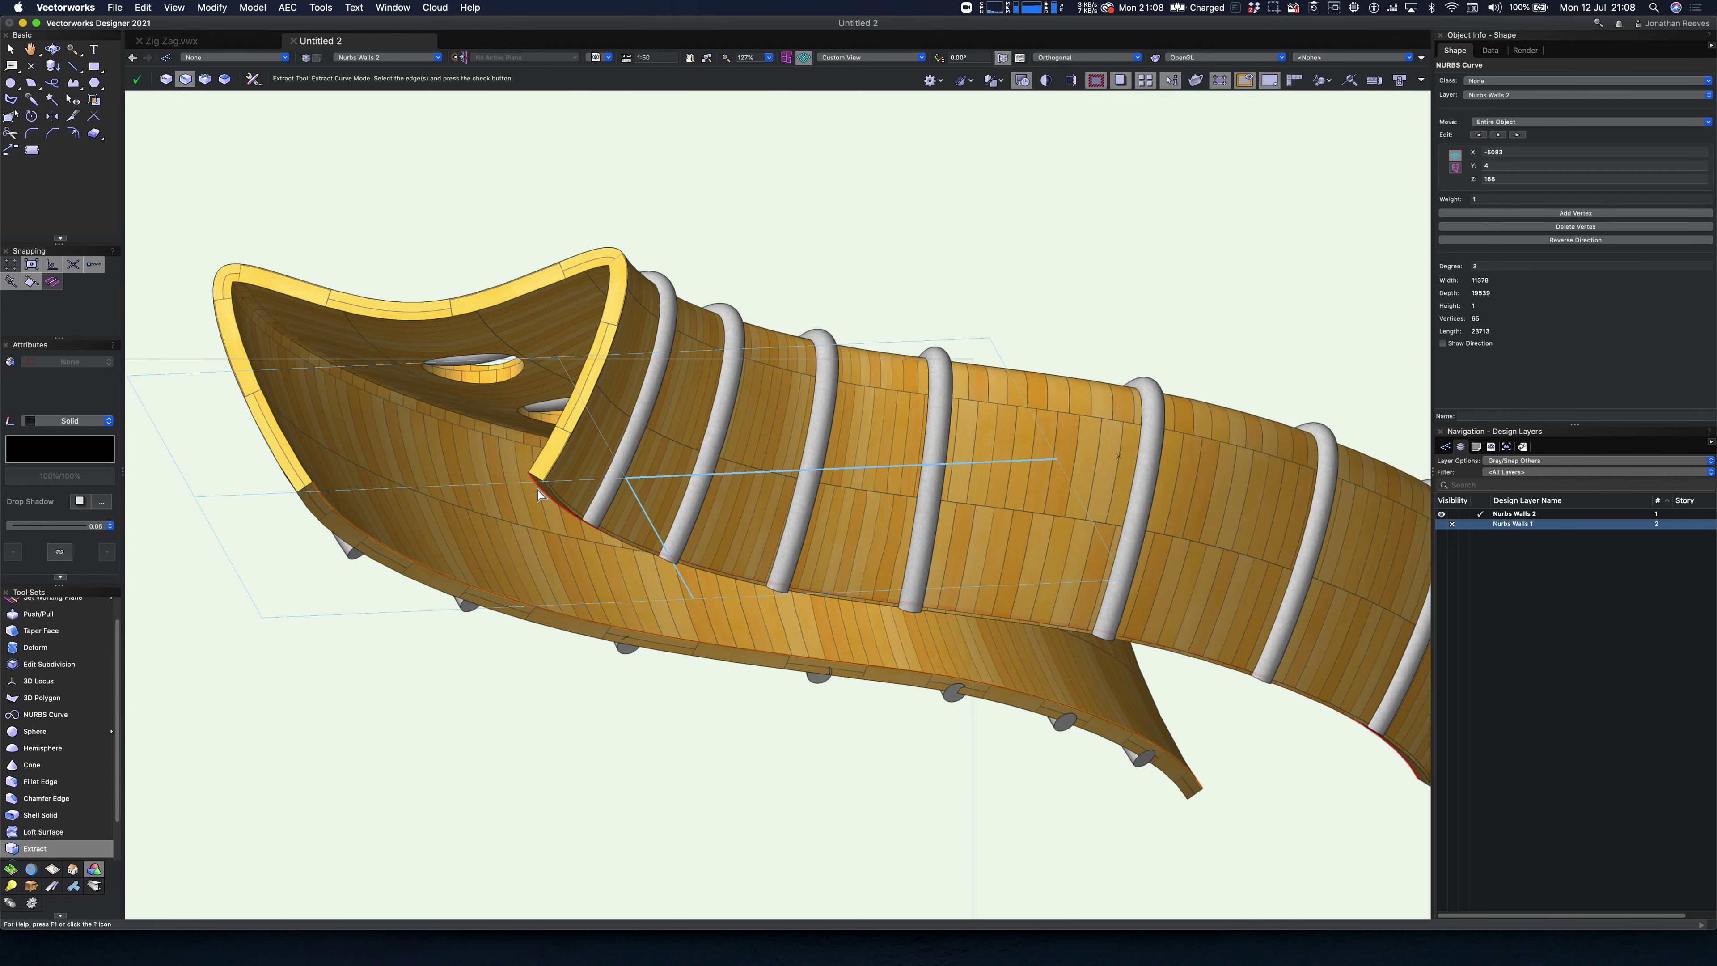
{"action": "left_click", "coordinate": [139, 81]}
{"action": "key", "text": "x"}
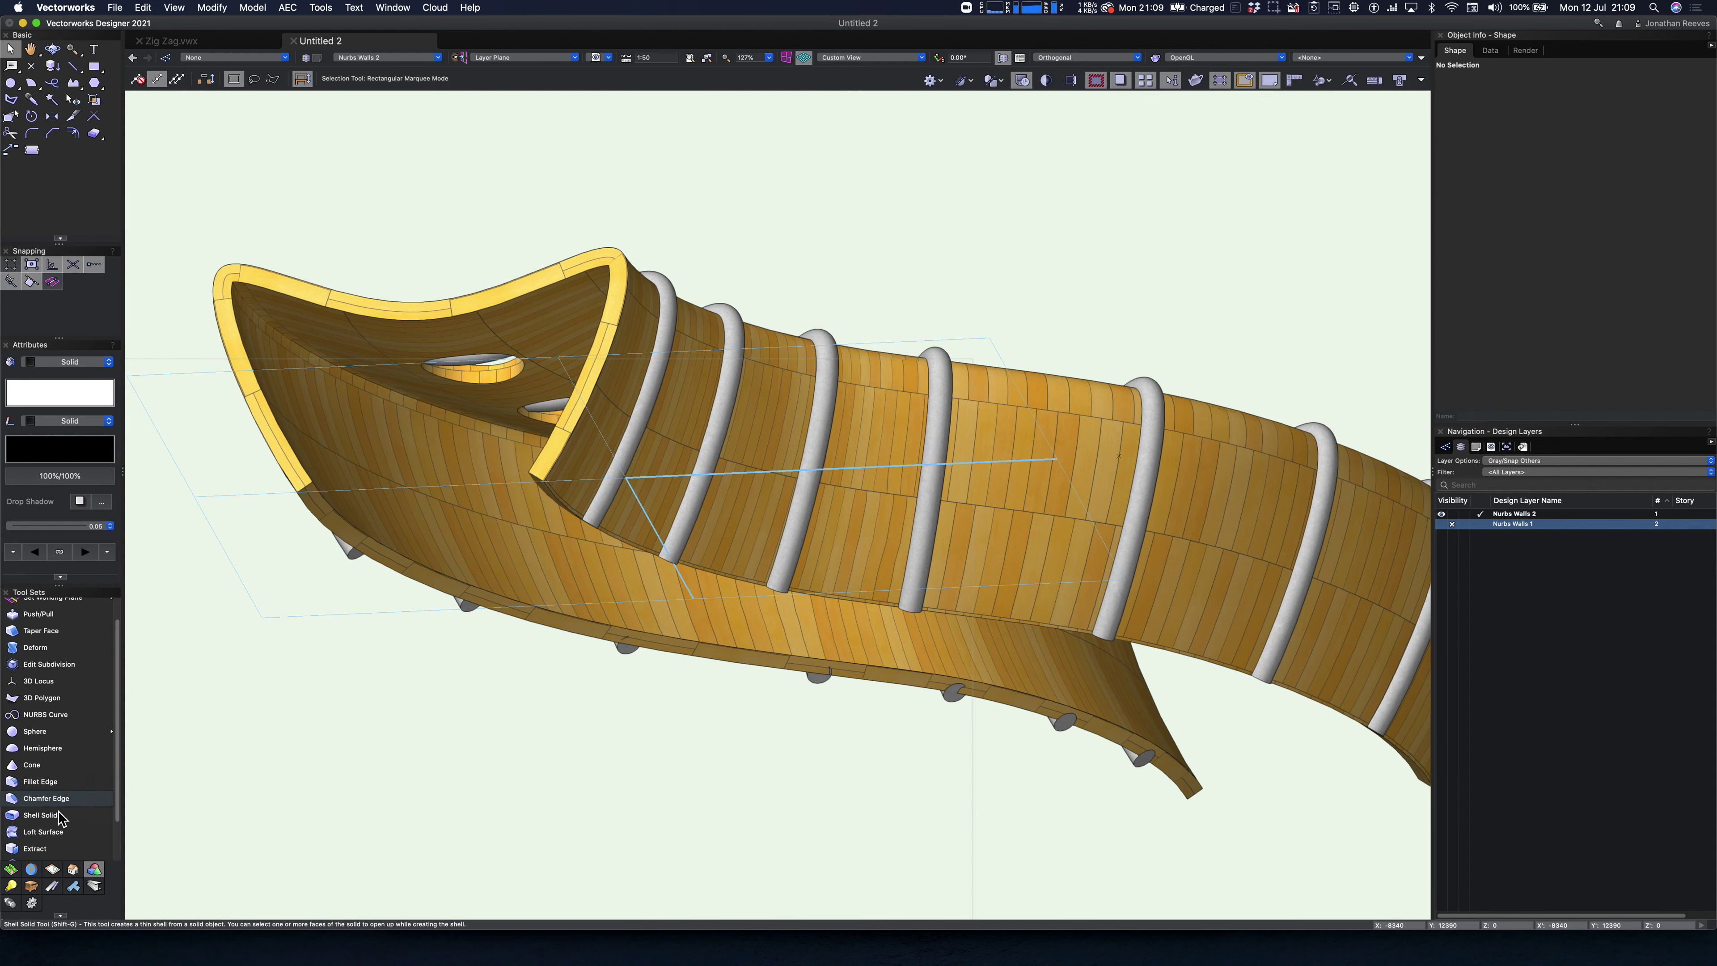
- Select the wall solid, orbit to a front view, and clear the selection
{"action": "left_click", "coordinate": [58, 830]}
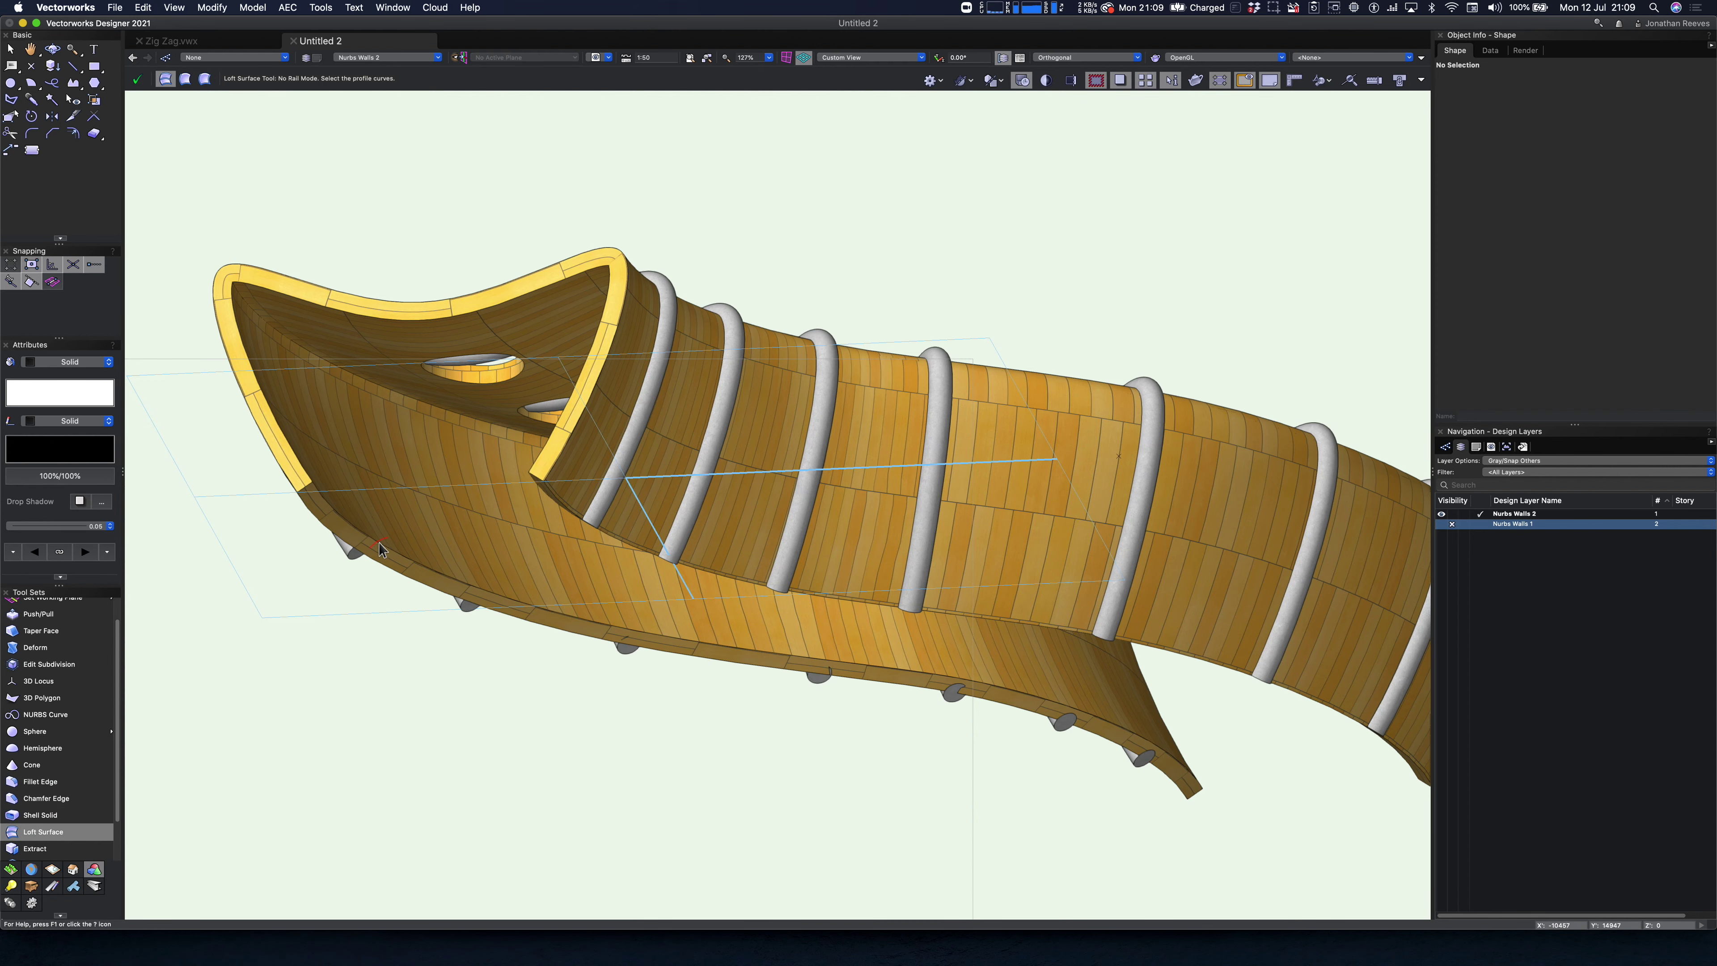
{"action": "key", "text": "x"}
{"action": "left_click", "coordinate": [348, 525]}
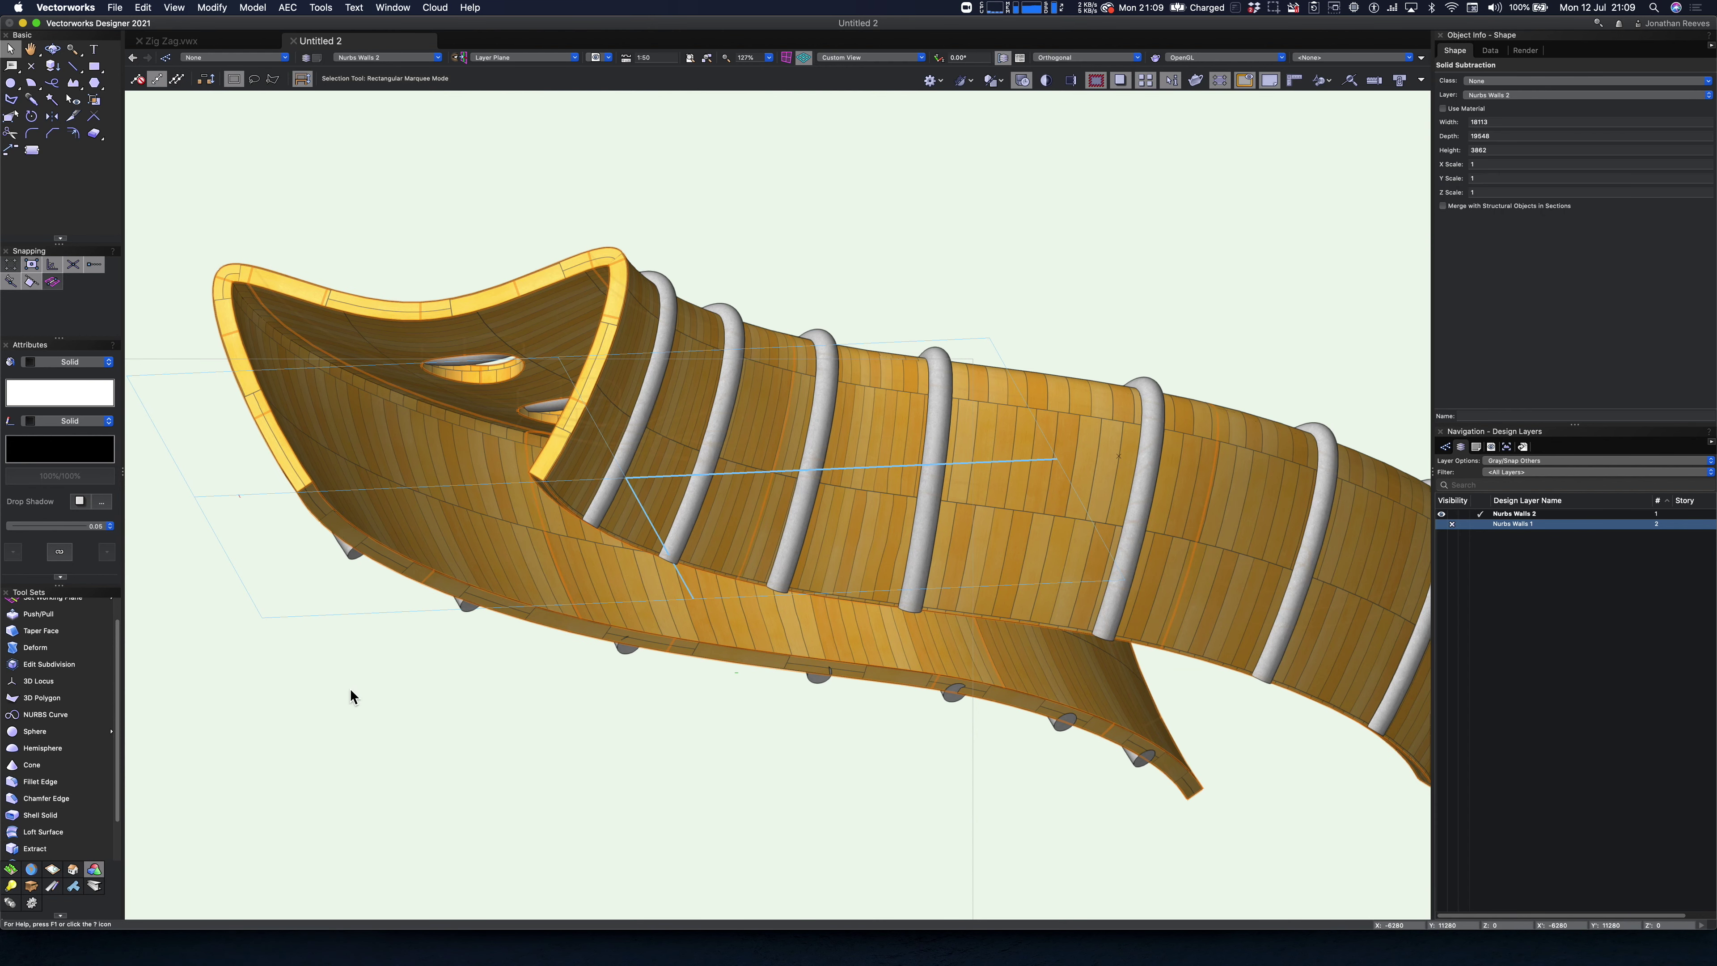
{"action": "middle_click_drag", "start_coordinate": [352, 697], "coordinate": [633, 748]}
{"action": "left_click", "coordinate": [604, 723]}
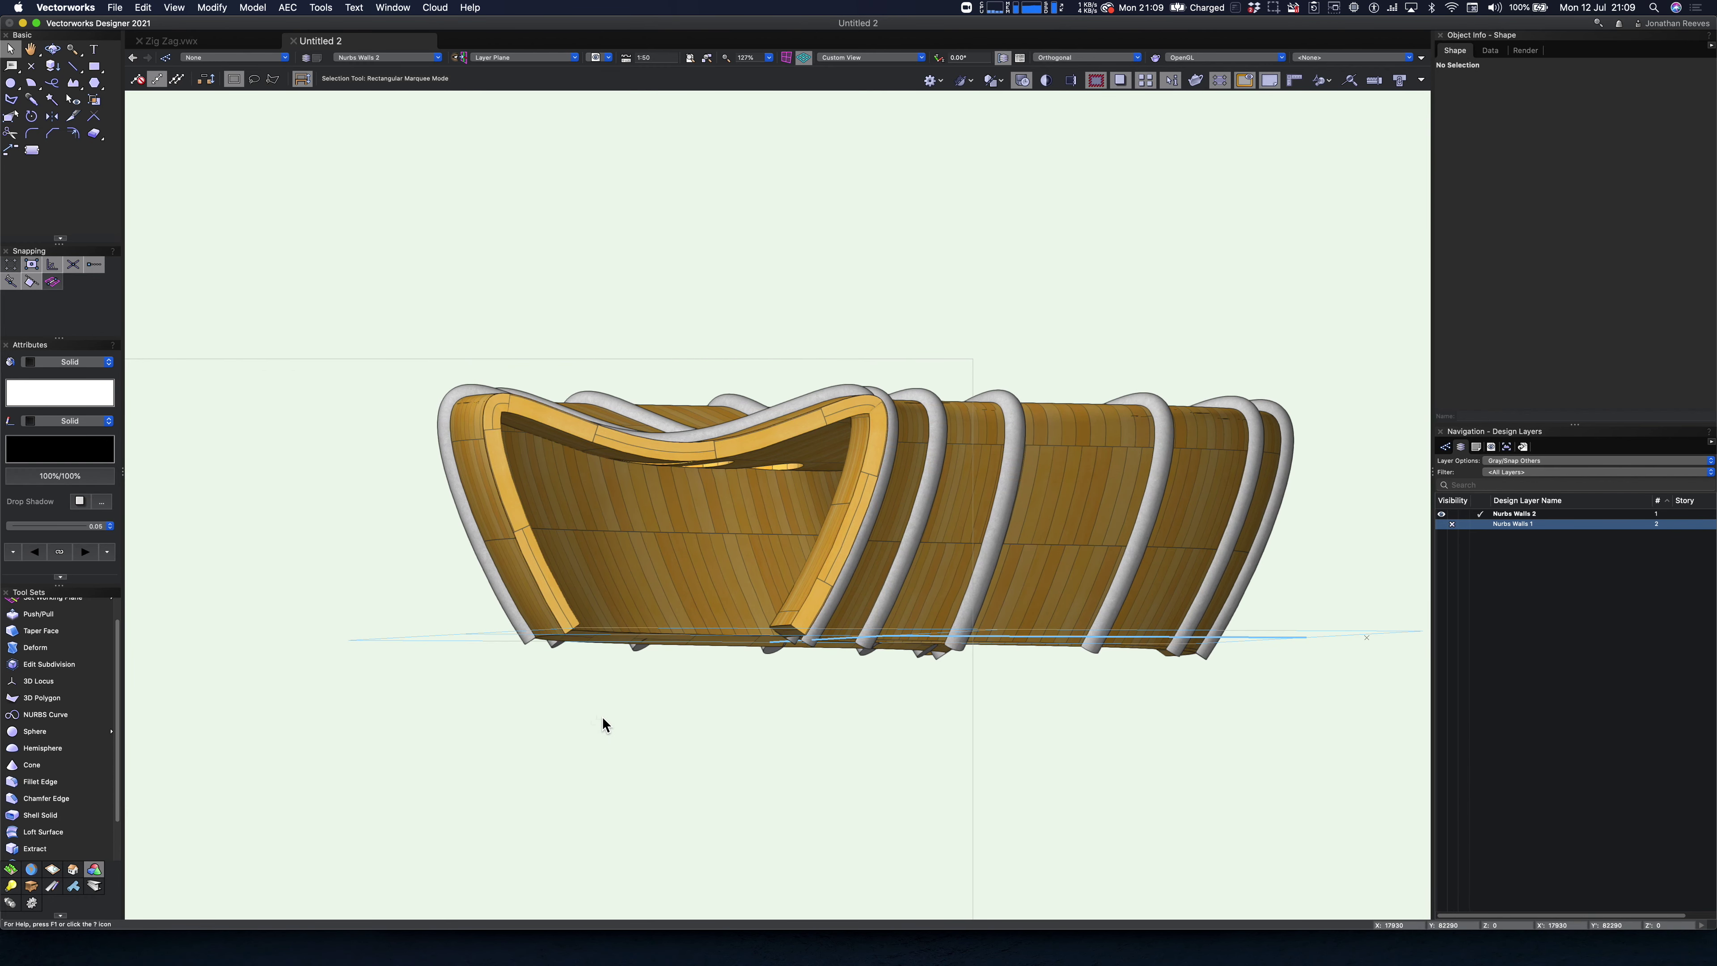
- Select the two extracted base curves and group them
{"action": "left_click", "coordinate": [629, 619]}
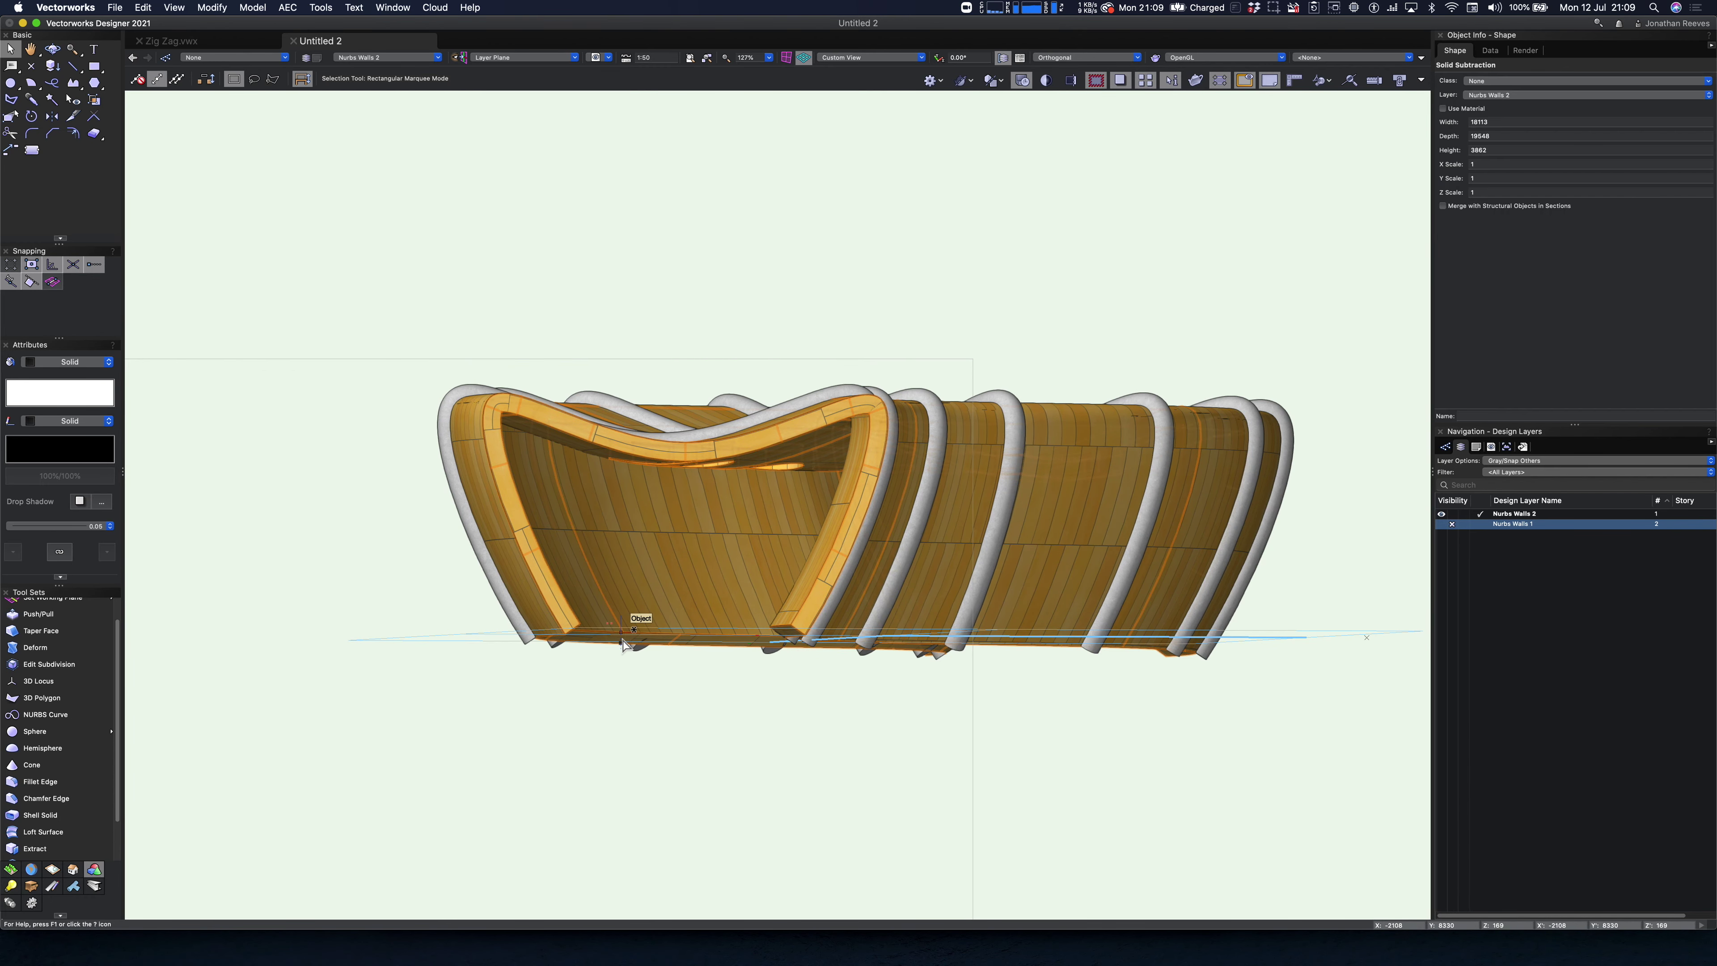
{"action": "left_click", "coordinate": [614, 725]}
{"action": "left_click", "coordinate": [623, 633]}
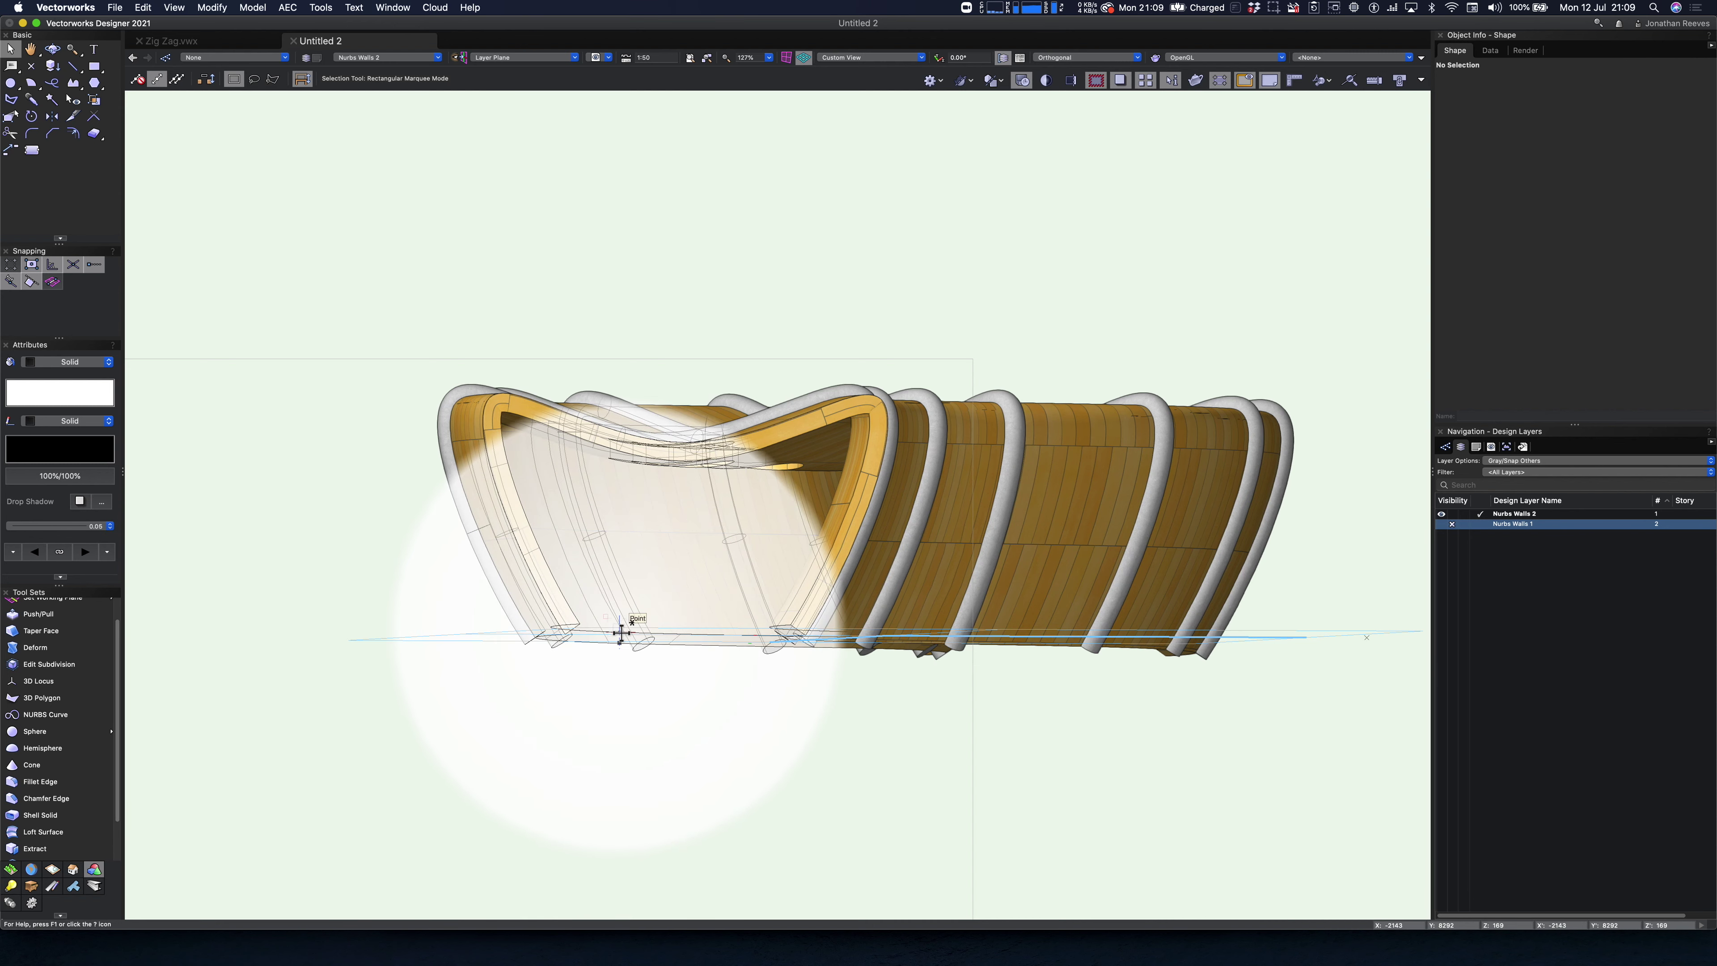
{"action": "left_click", "coordinate": [784, 634], "text": "shift"}
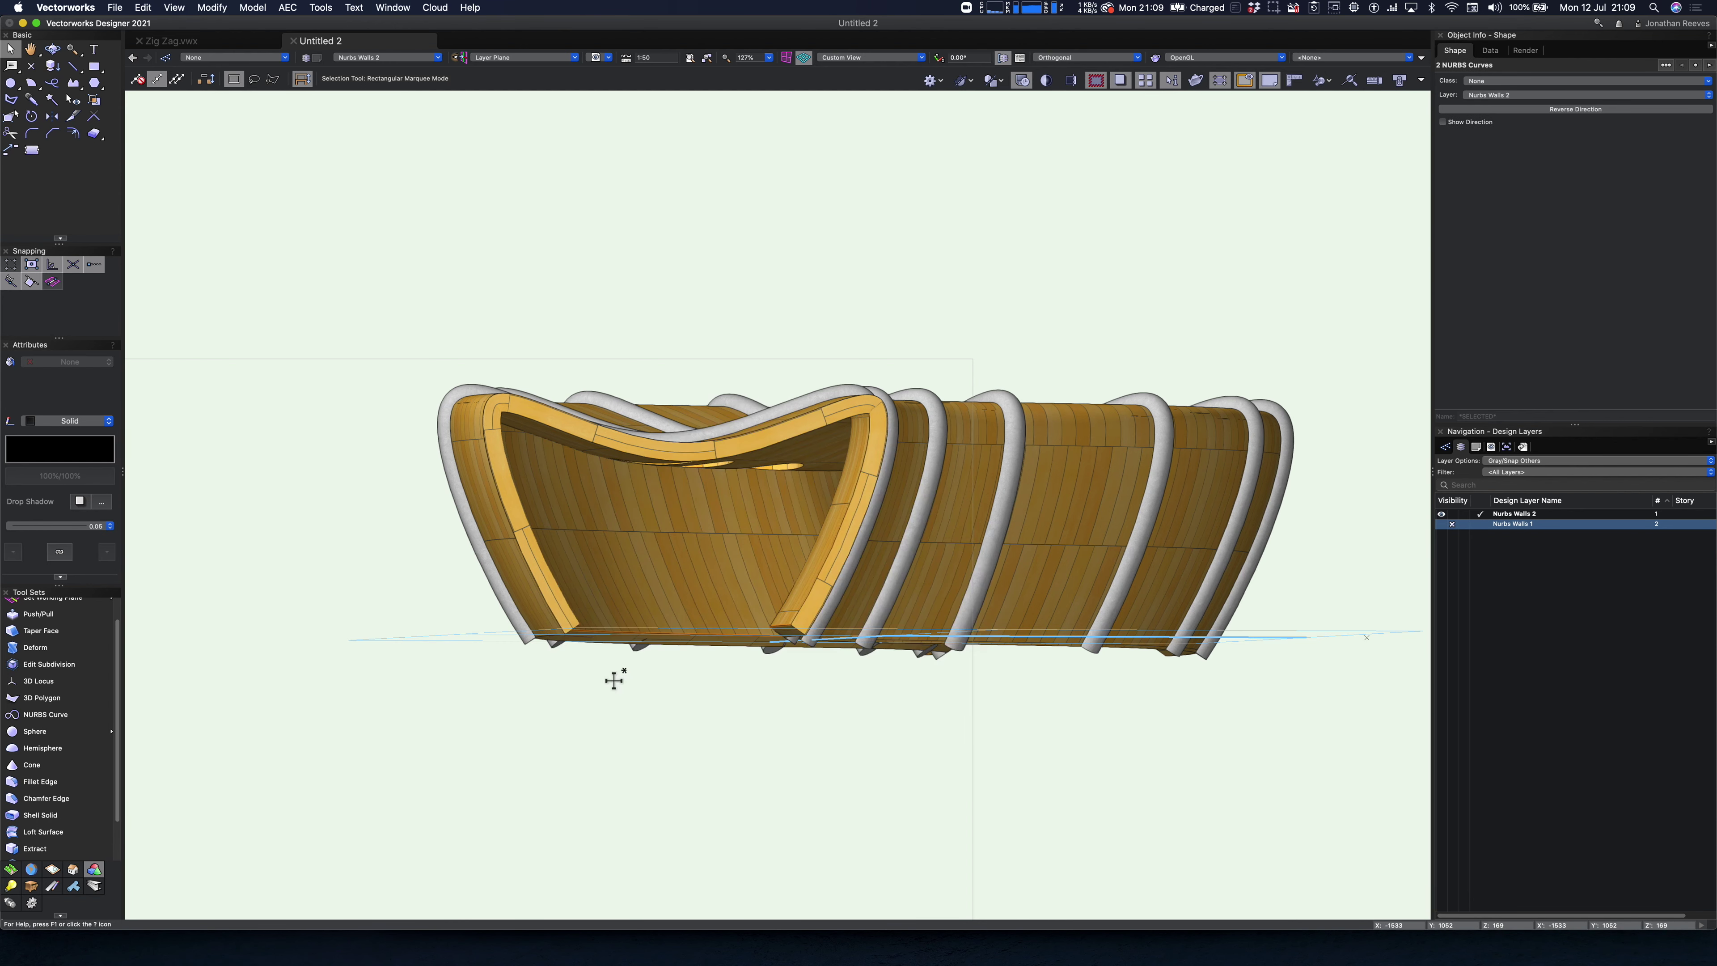
{"action": "left_click", "coordinate": [214, 10]}
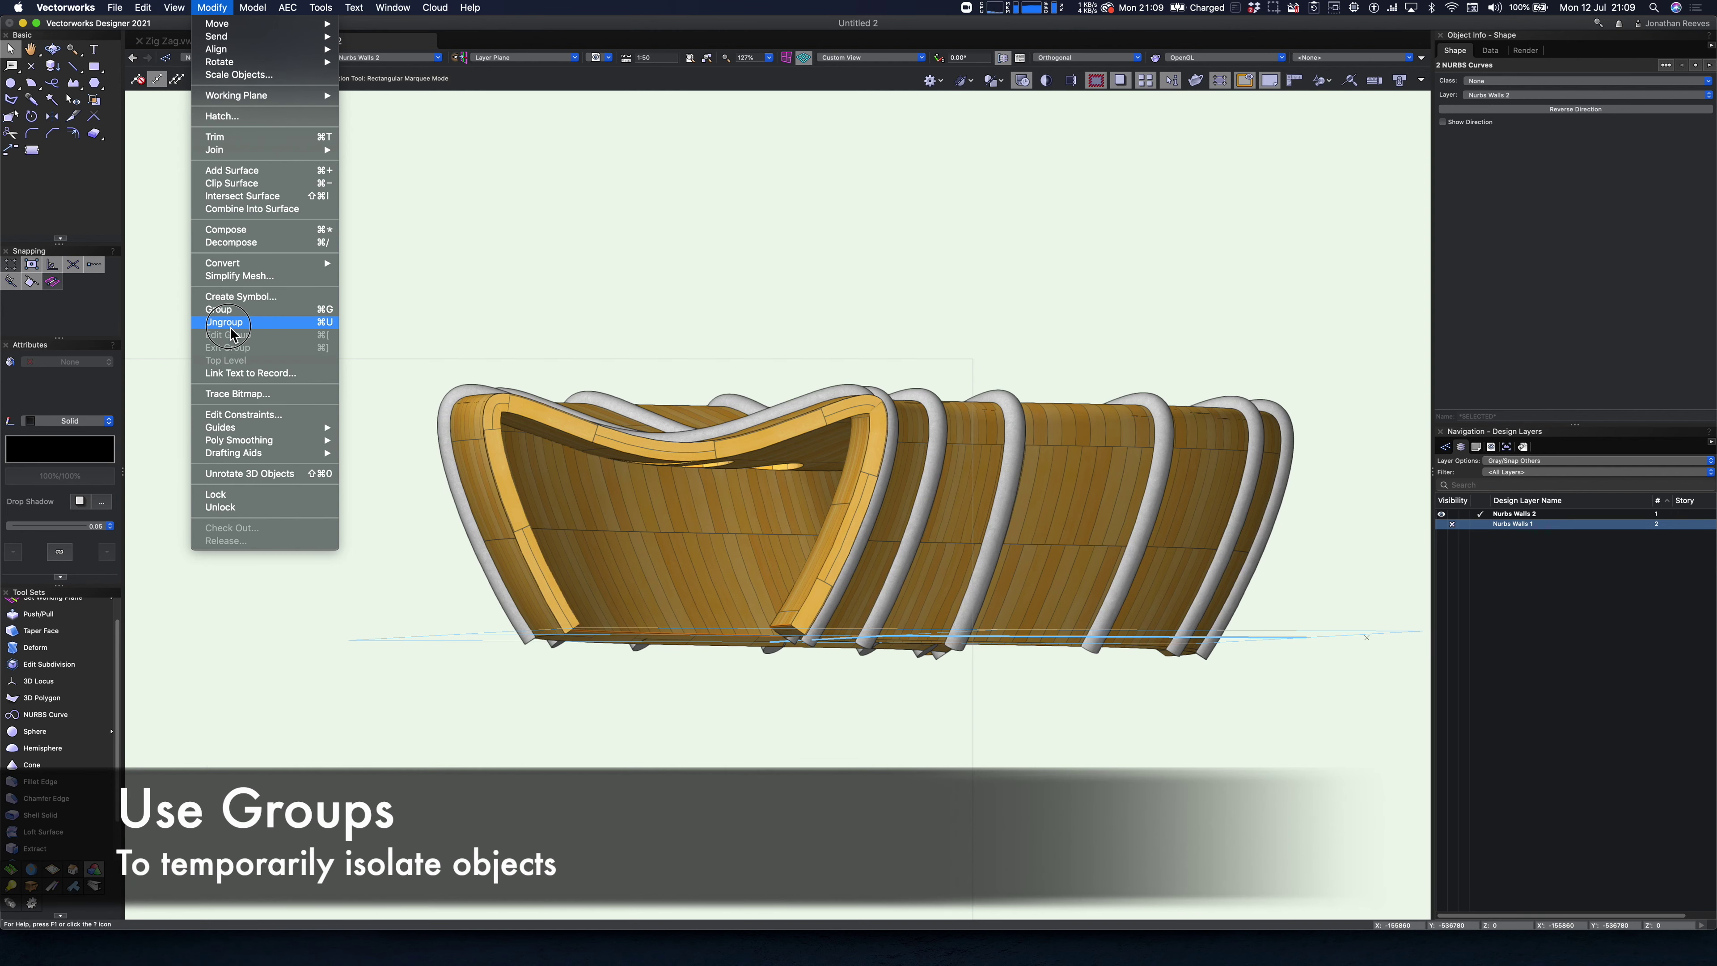
{"action": "left_click", "coordinate": [233, 310]}
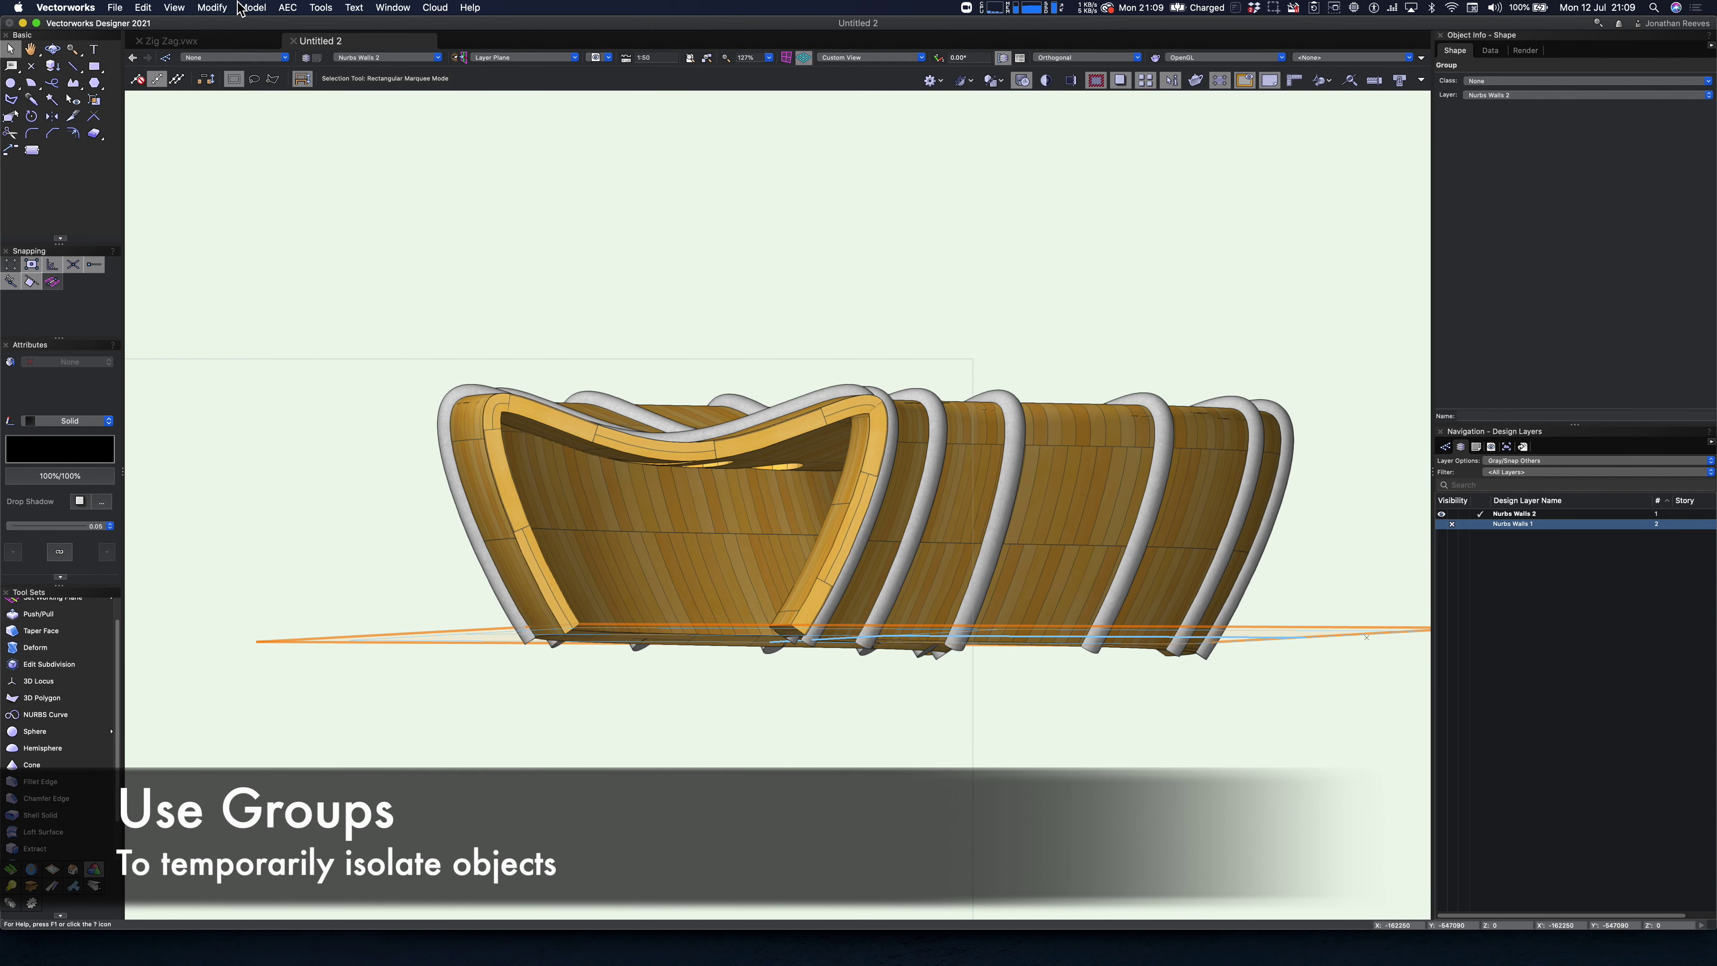
- Enter the group with other objects hidden and orbit to view both curves
{"action": "left_click", "coordinate": [223, 8]}
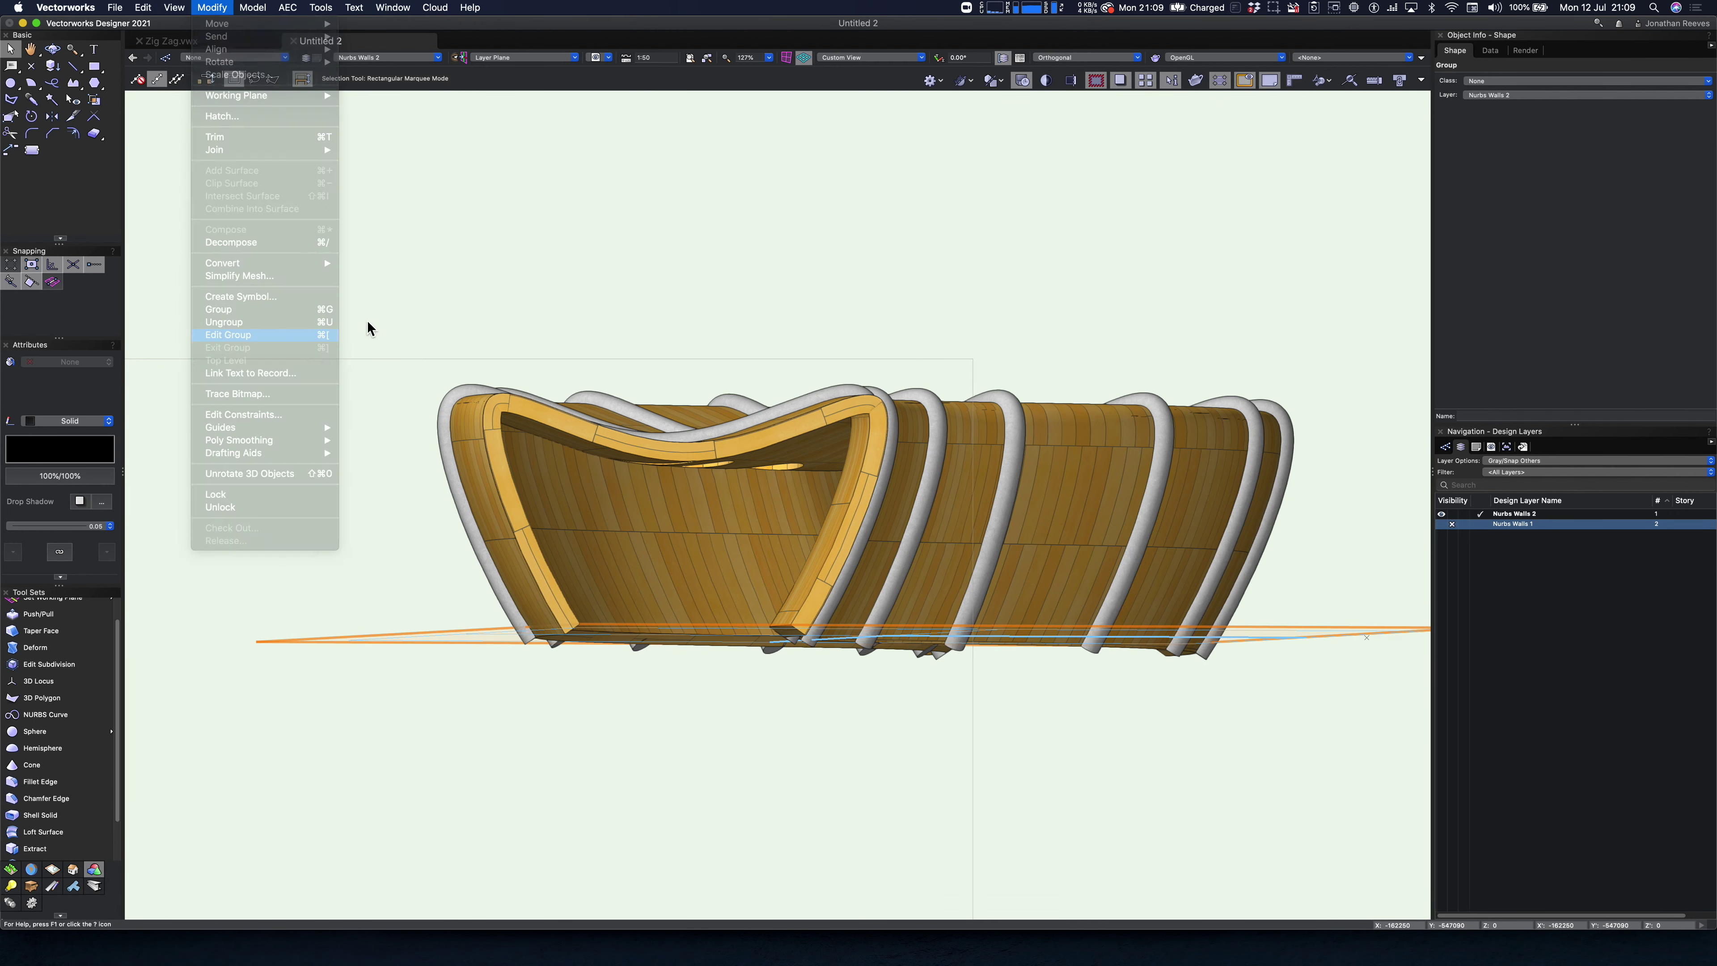
{"action": "left_click", "coordinate": [325, 334]}
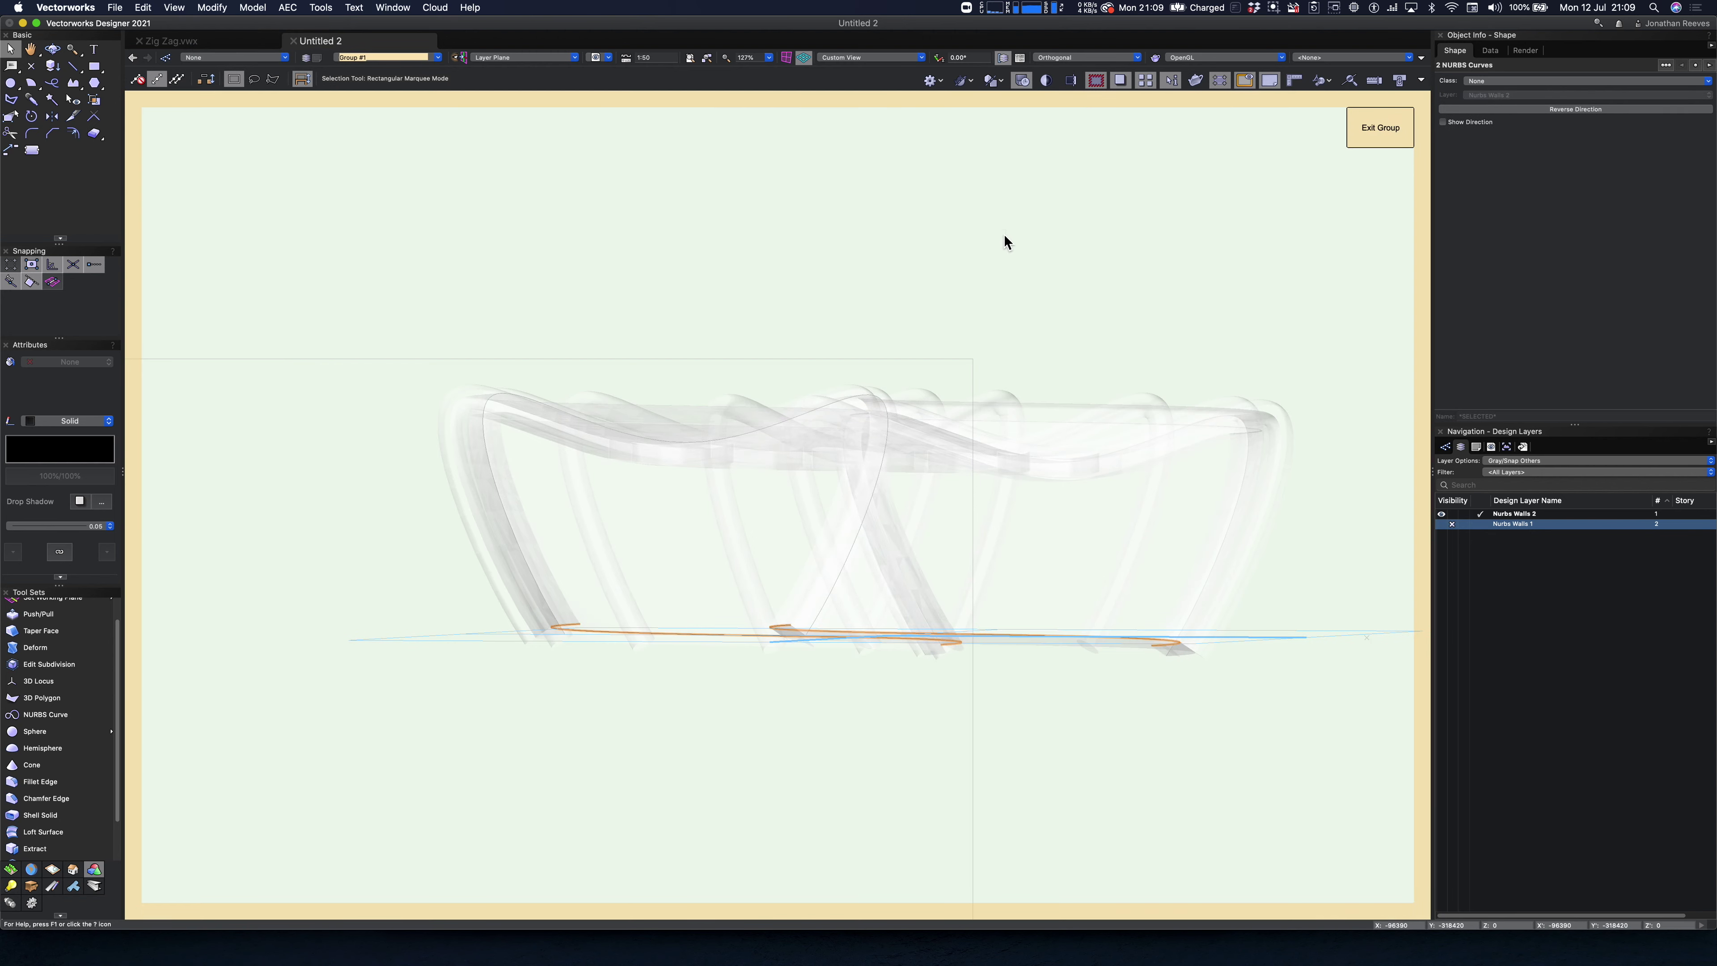
{"action": "left_click", "coordinate": [1246, 81]}
{"action": "middle_click_drag", "start_coordinate": [842, 423], "coordinate": [594, 629]}
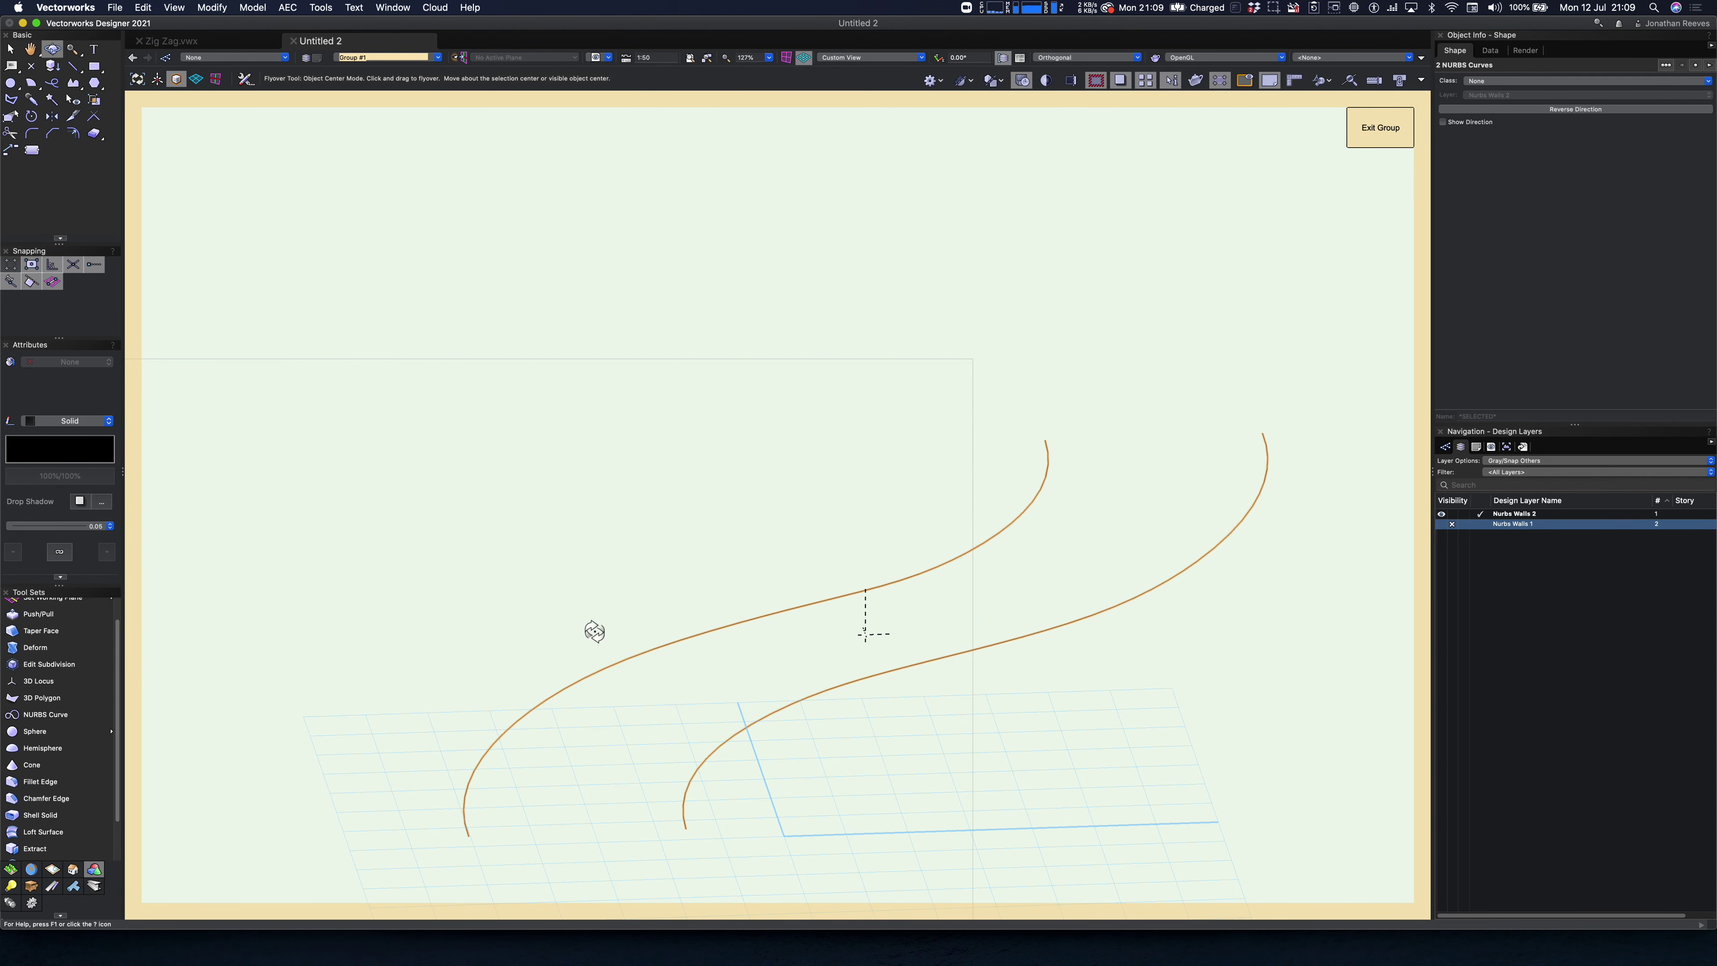
{"action": "left_click", "coordinate": [326, 556]}
{"action": "left_click", "coordinate": [42, 831]}
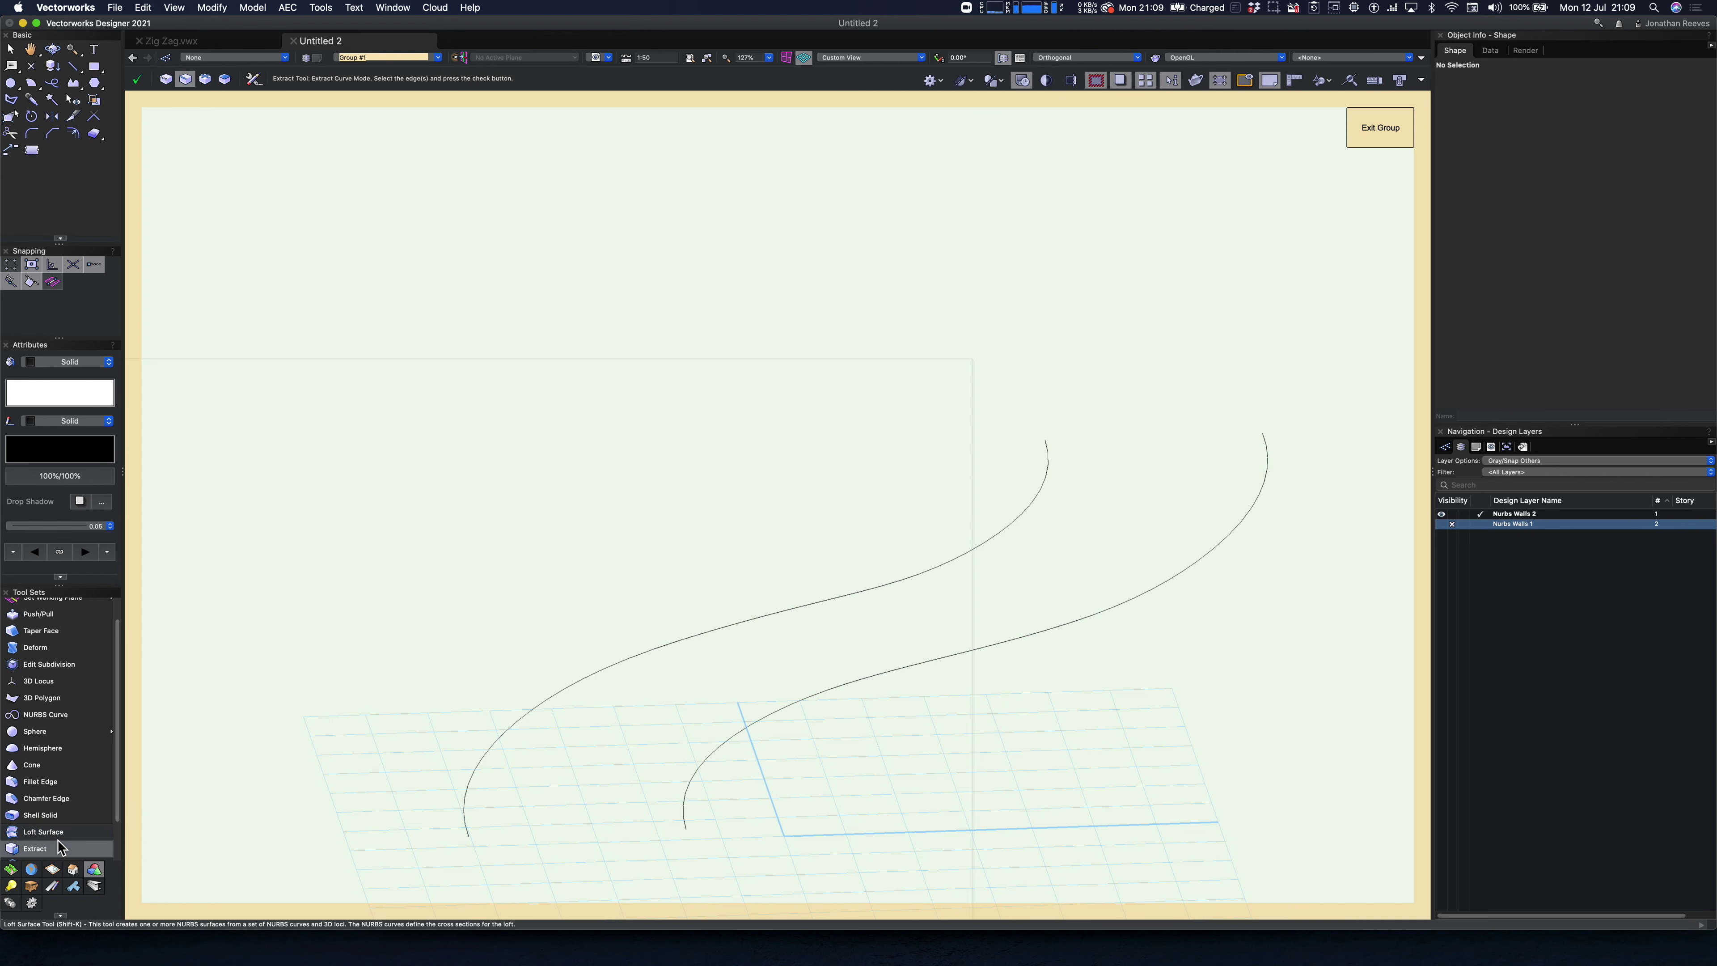
- Loft a surface between the left and right base curves
{"action": "left_click", "coordinate": [548, 703]}
{"action": "left_click", "coordinate": [756, 725]}
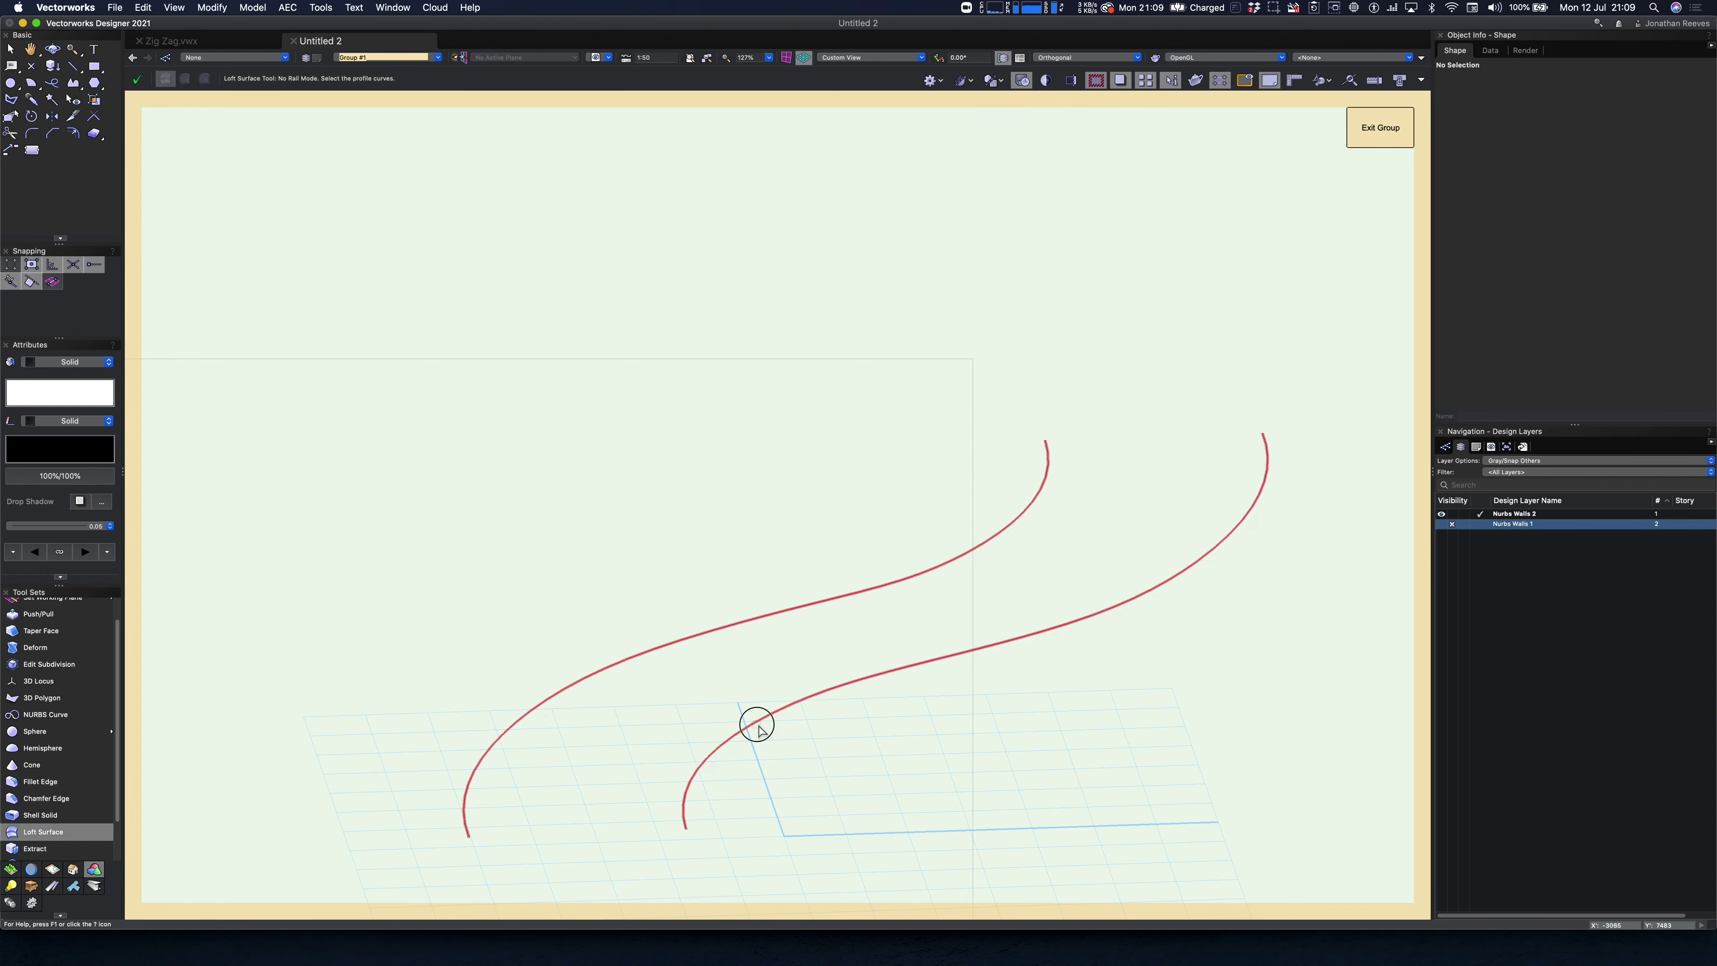
{"action": "left_click", "coordinate": [136, 81]}
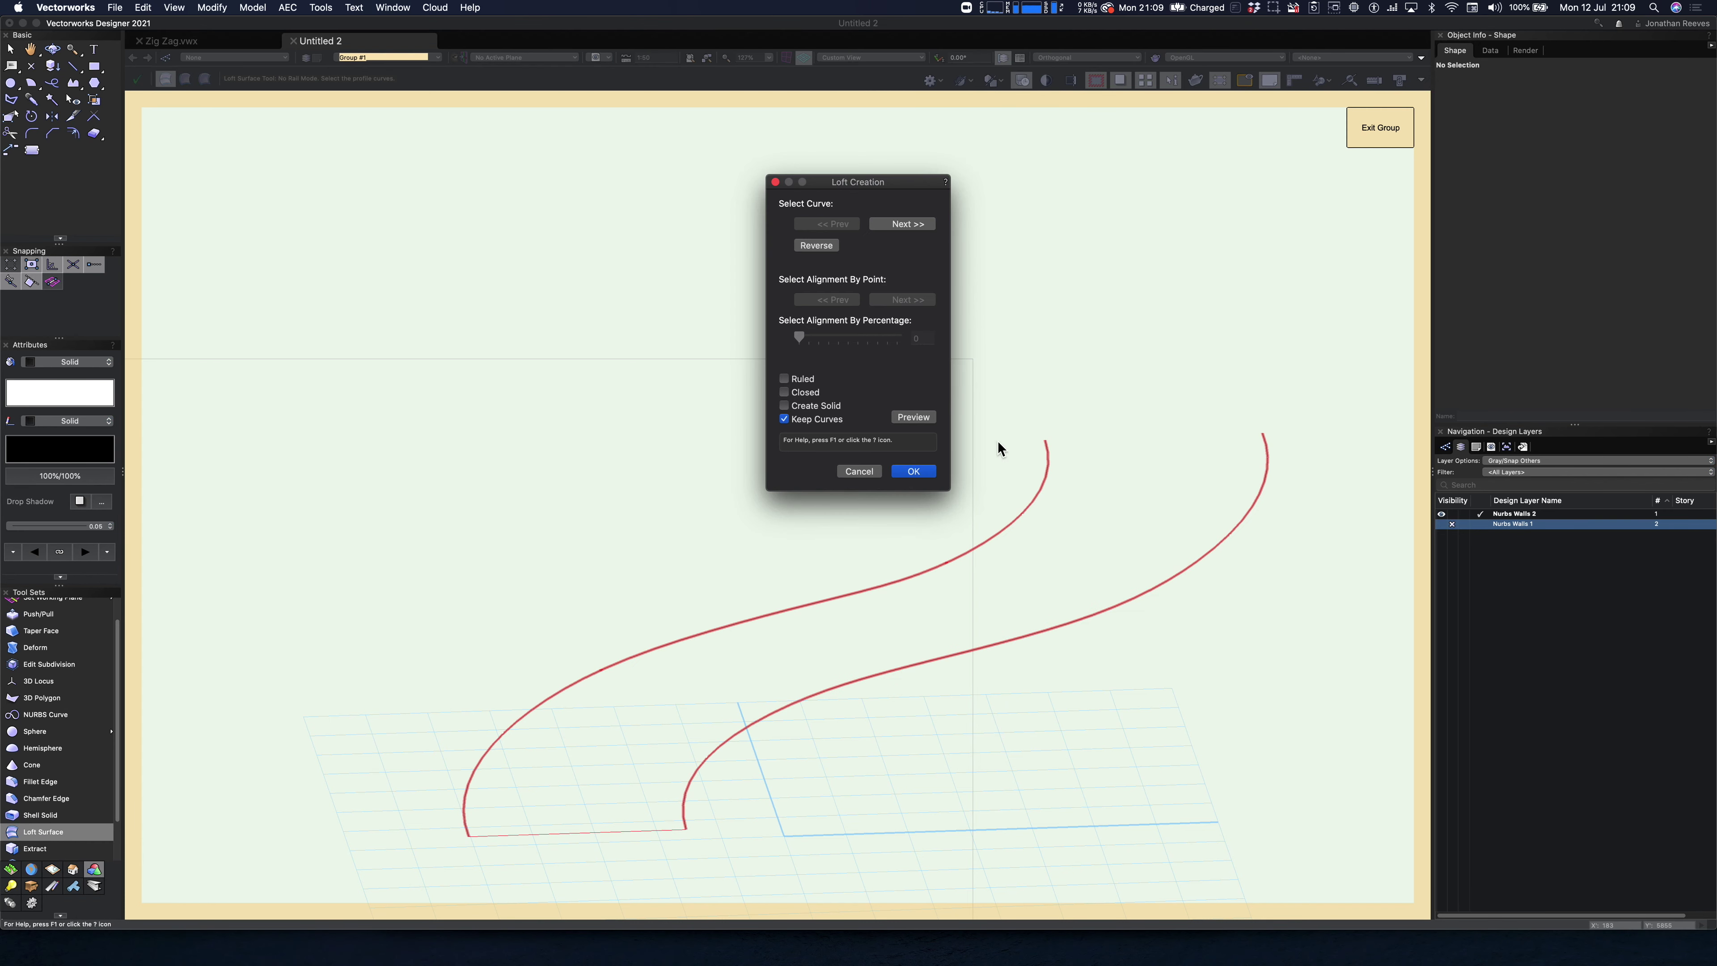
{"action": "left_click", "coordinate": [912, 417]}
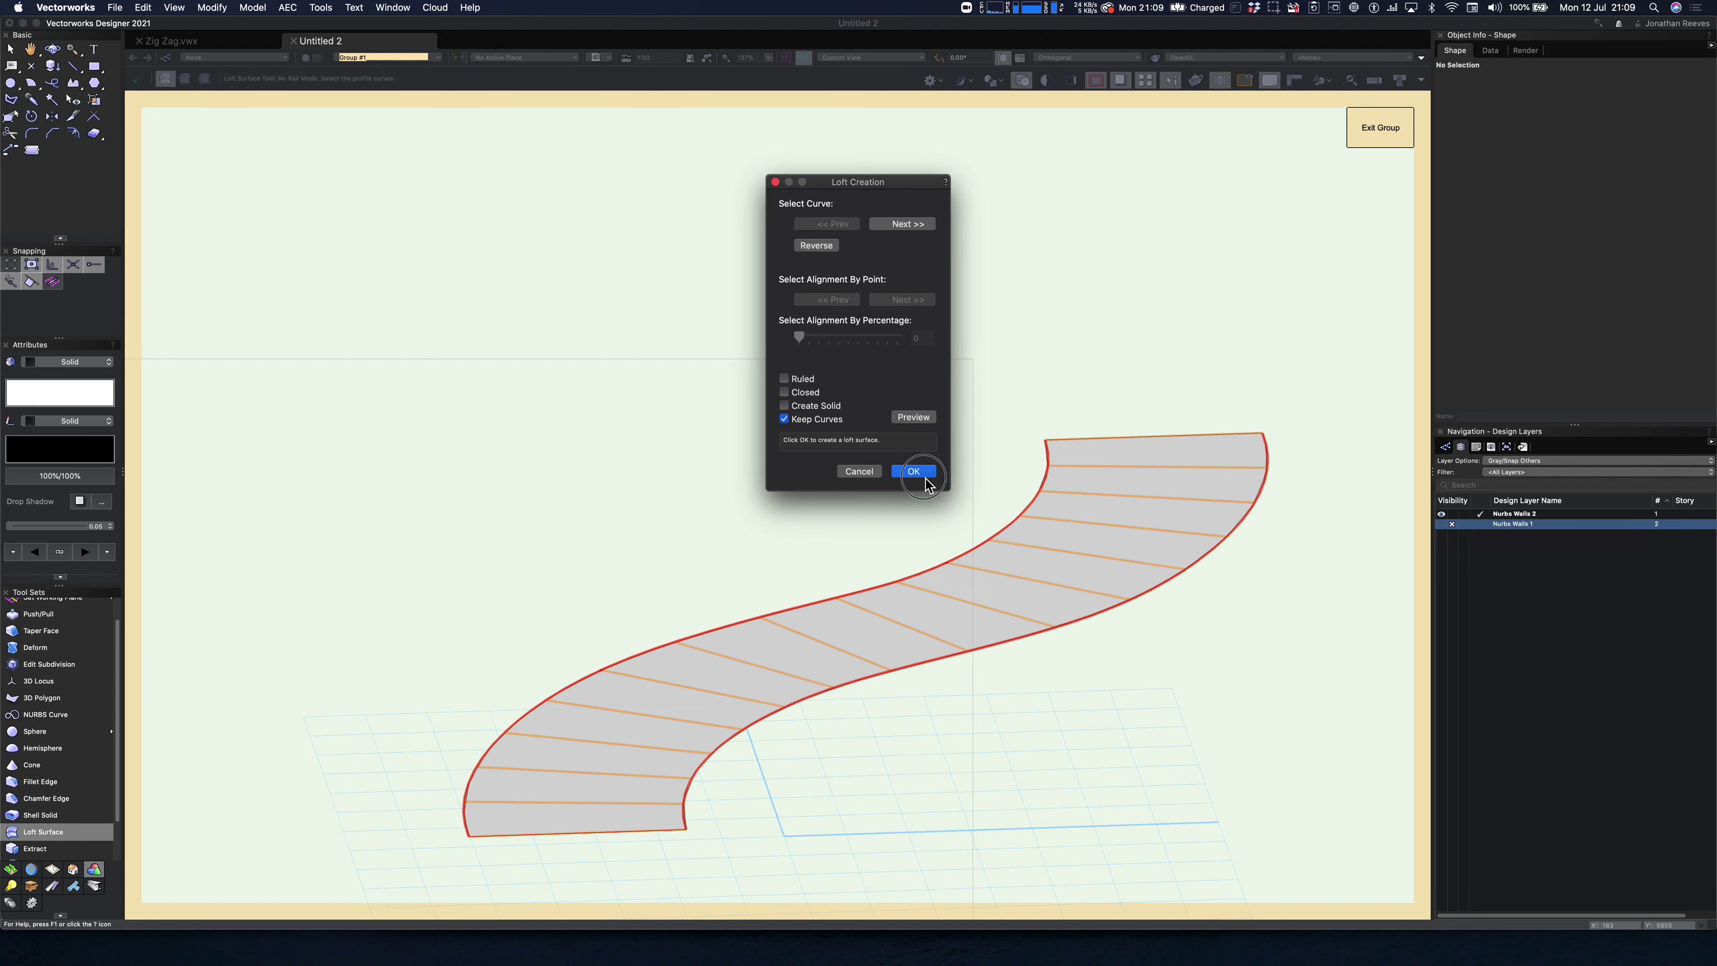
{"action": "left_click", "coordinate": [913, 471]}
- Thicken the loft surface into a 300-thick shell and exit the group
{"action": "key", "text": "x"}
{"action": "left_click", "coordinate": [88, 816]}
{"action": "left_click", "coordinate": [595, 787]}
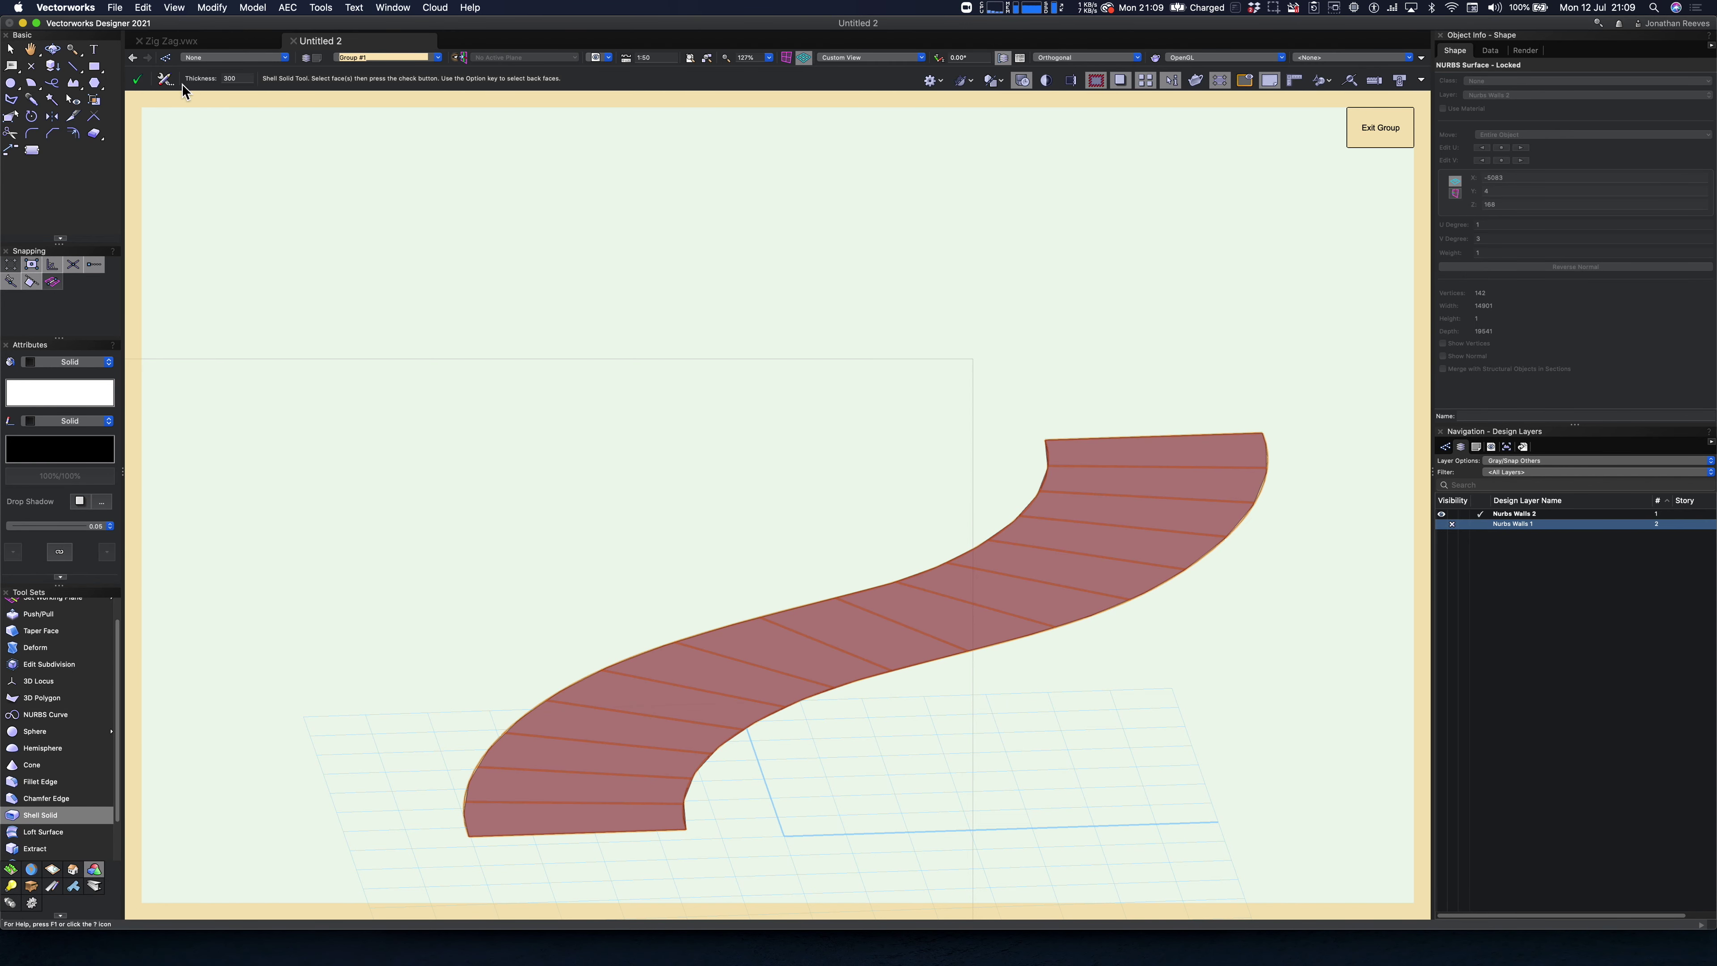
{"action": "left_click", "coordinate": [138, 81]}
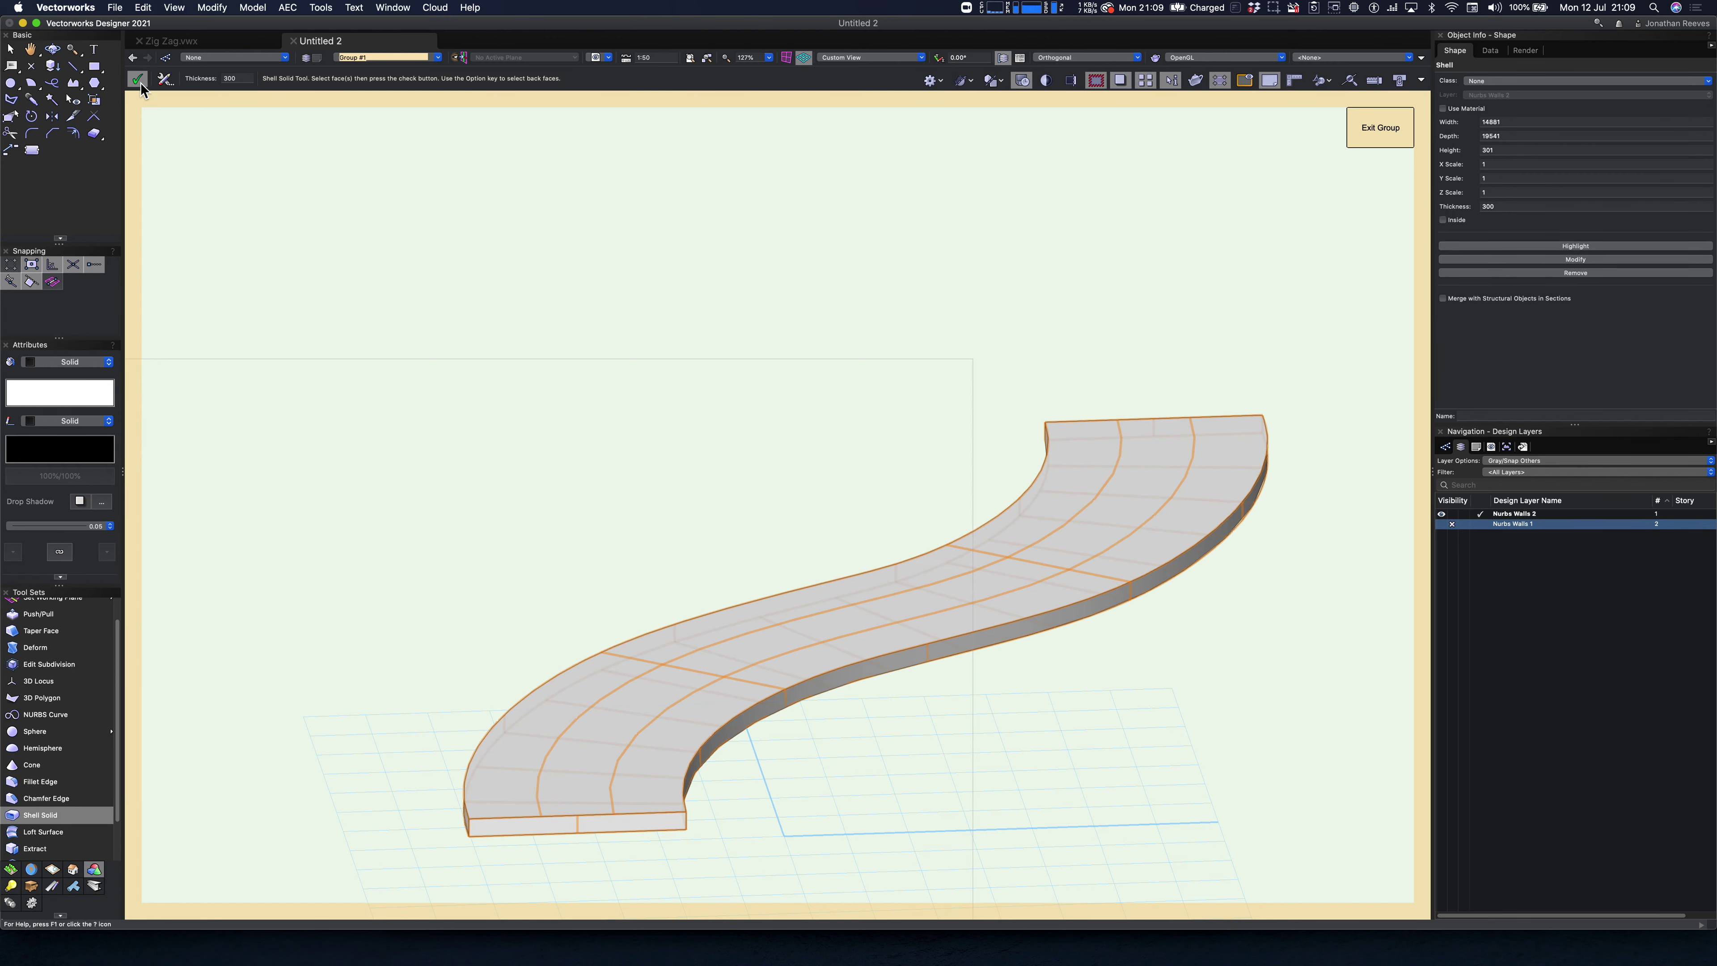
{"action": "left_click", "coordinate": [1380, 127]}
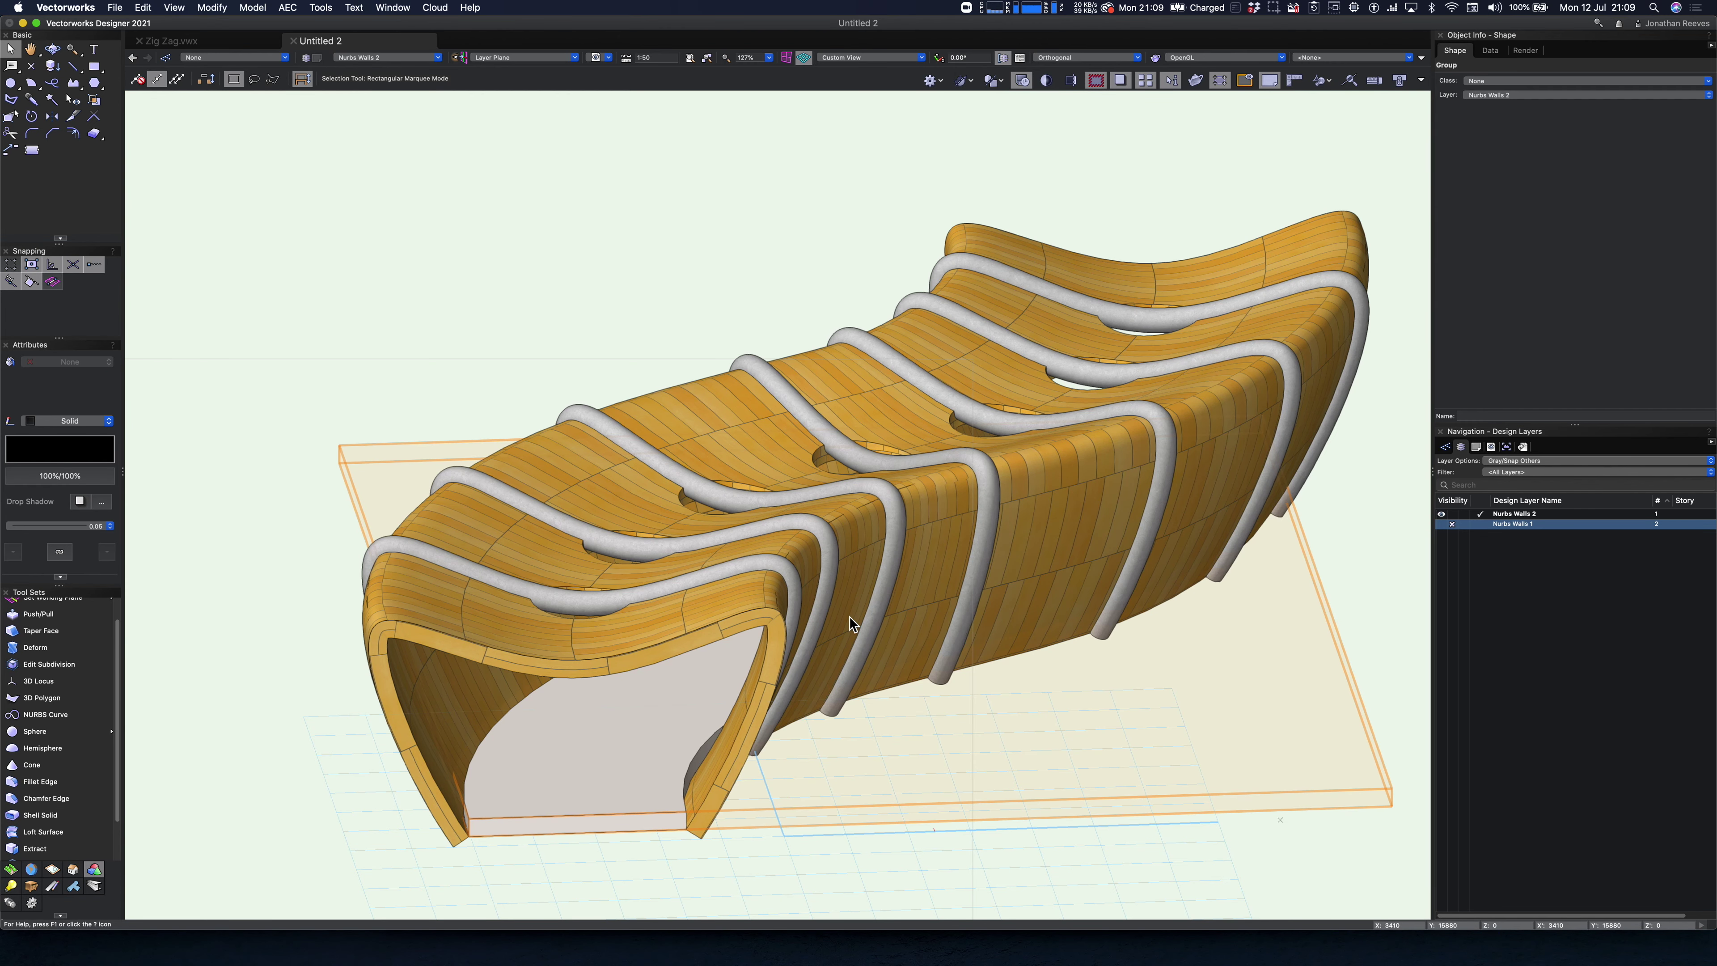
- Ungroup the floor slab and set its shell thickness to Inside
{"action": "key", "text": "super+u"}
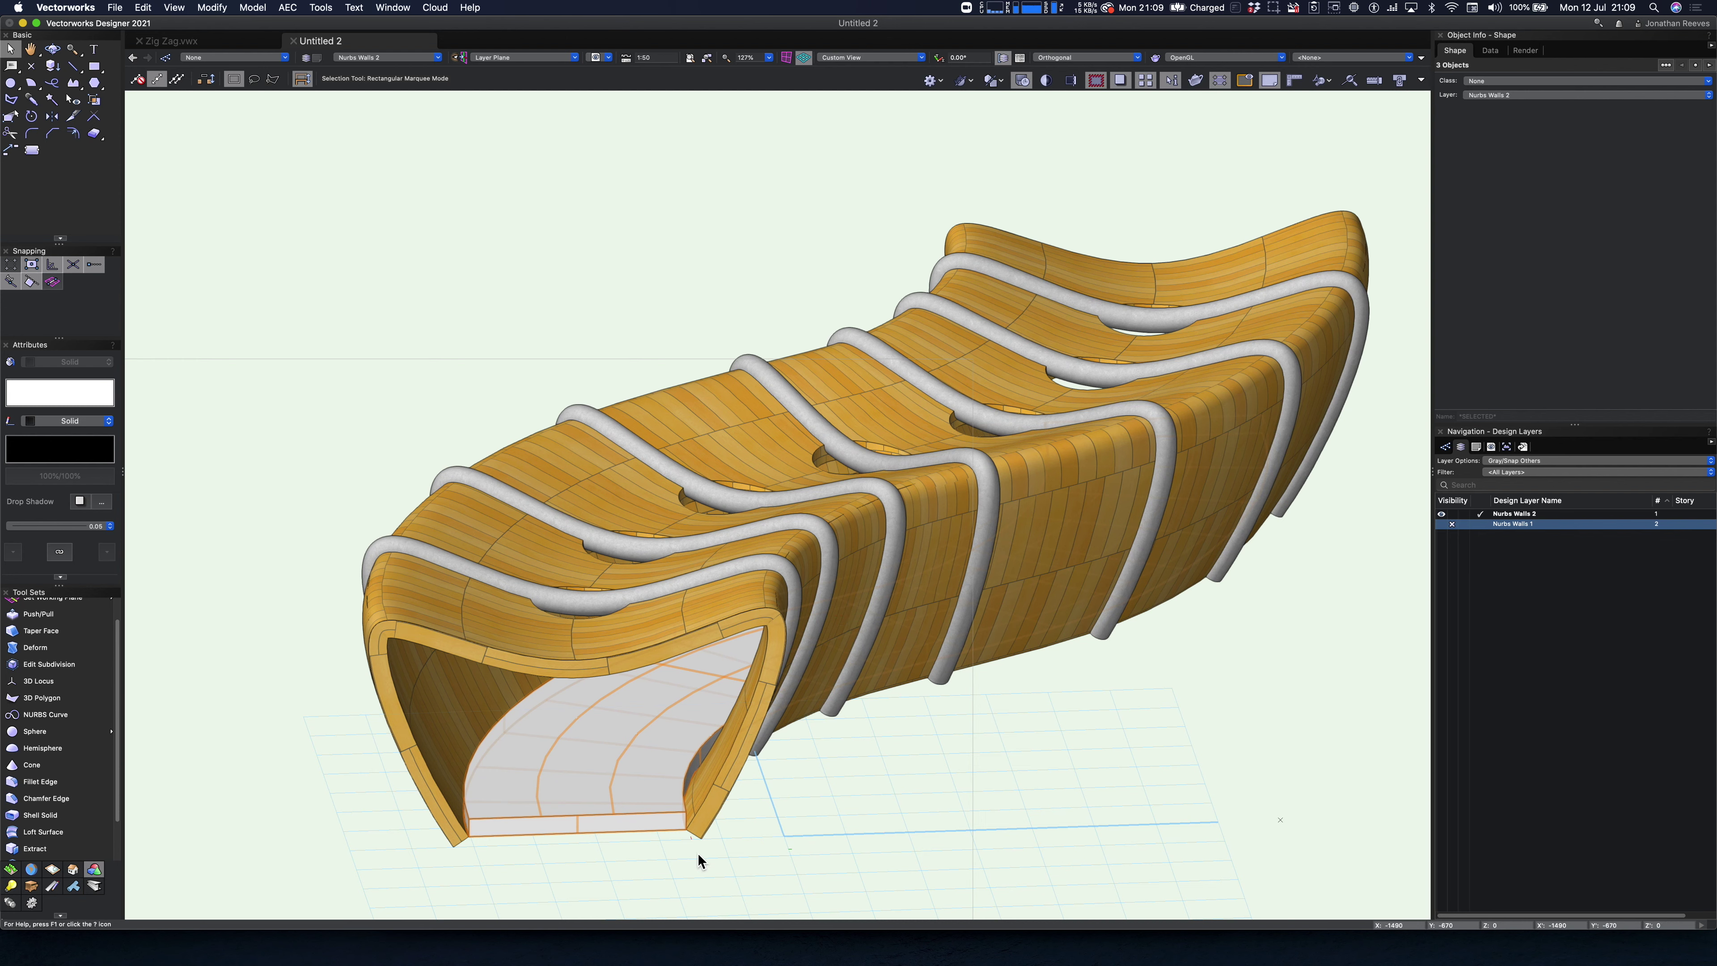
{"action": "left_click", "coordinate": [1162, 406]}
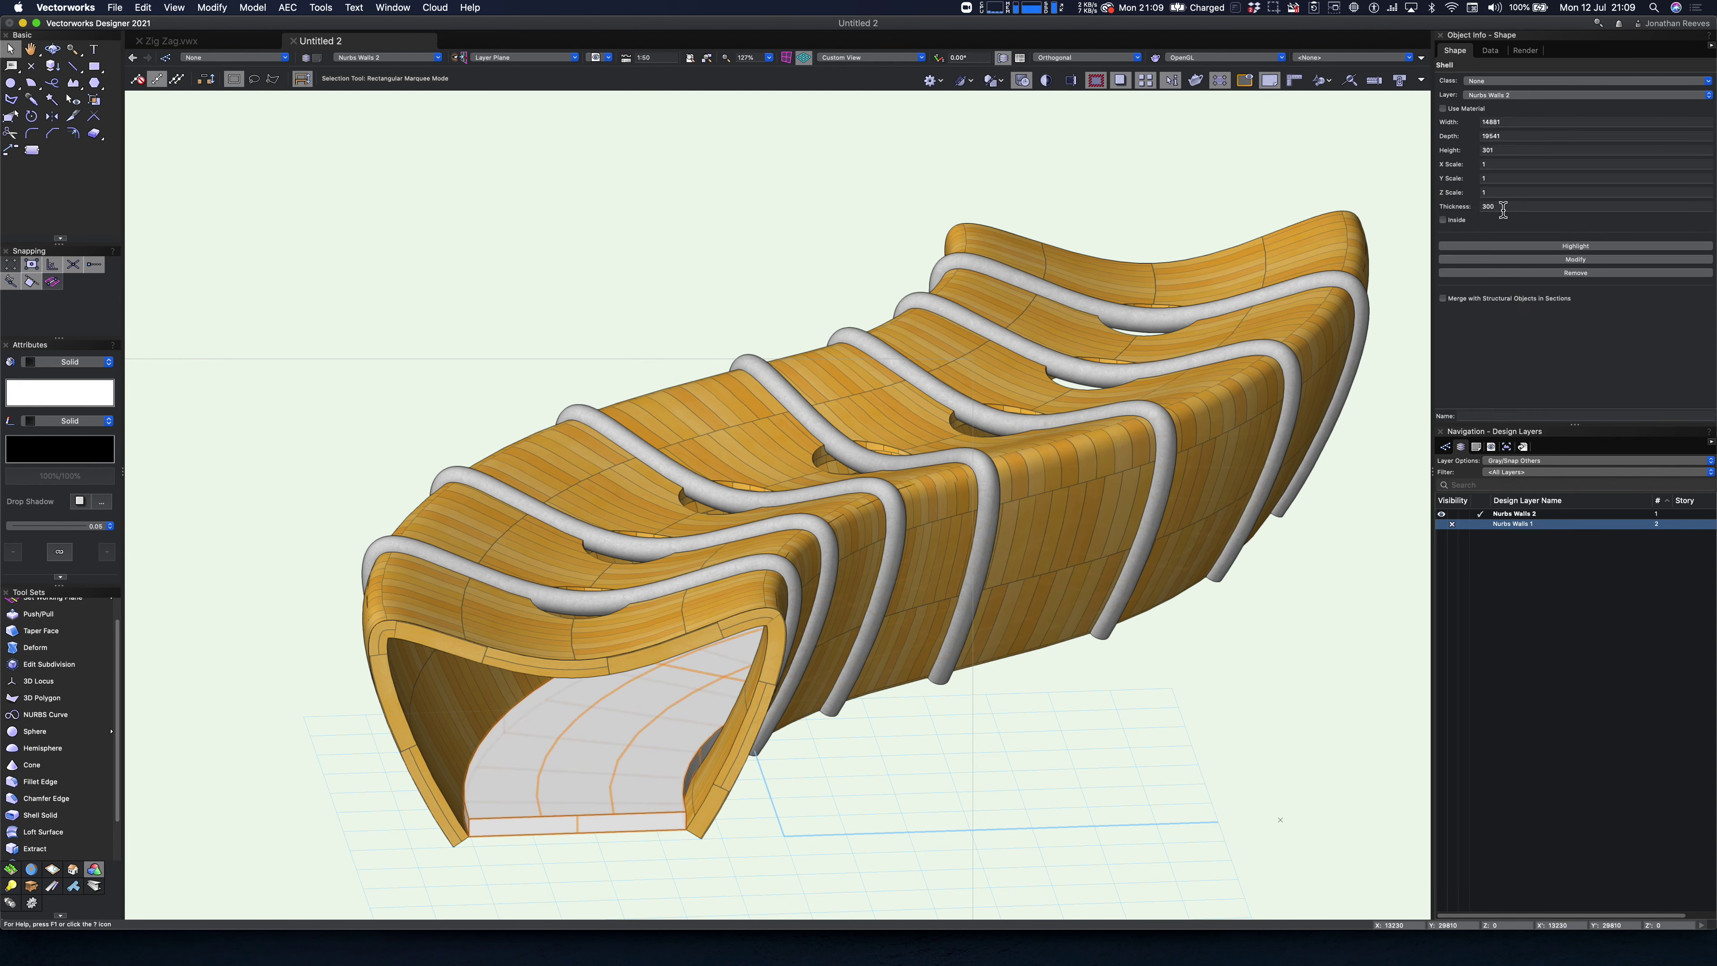
{"action": "left_click", "coordinate": [1444, 220]}
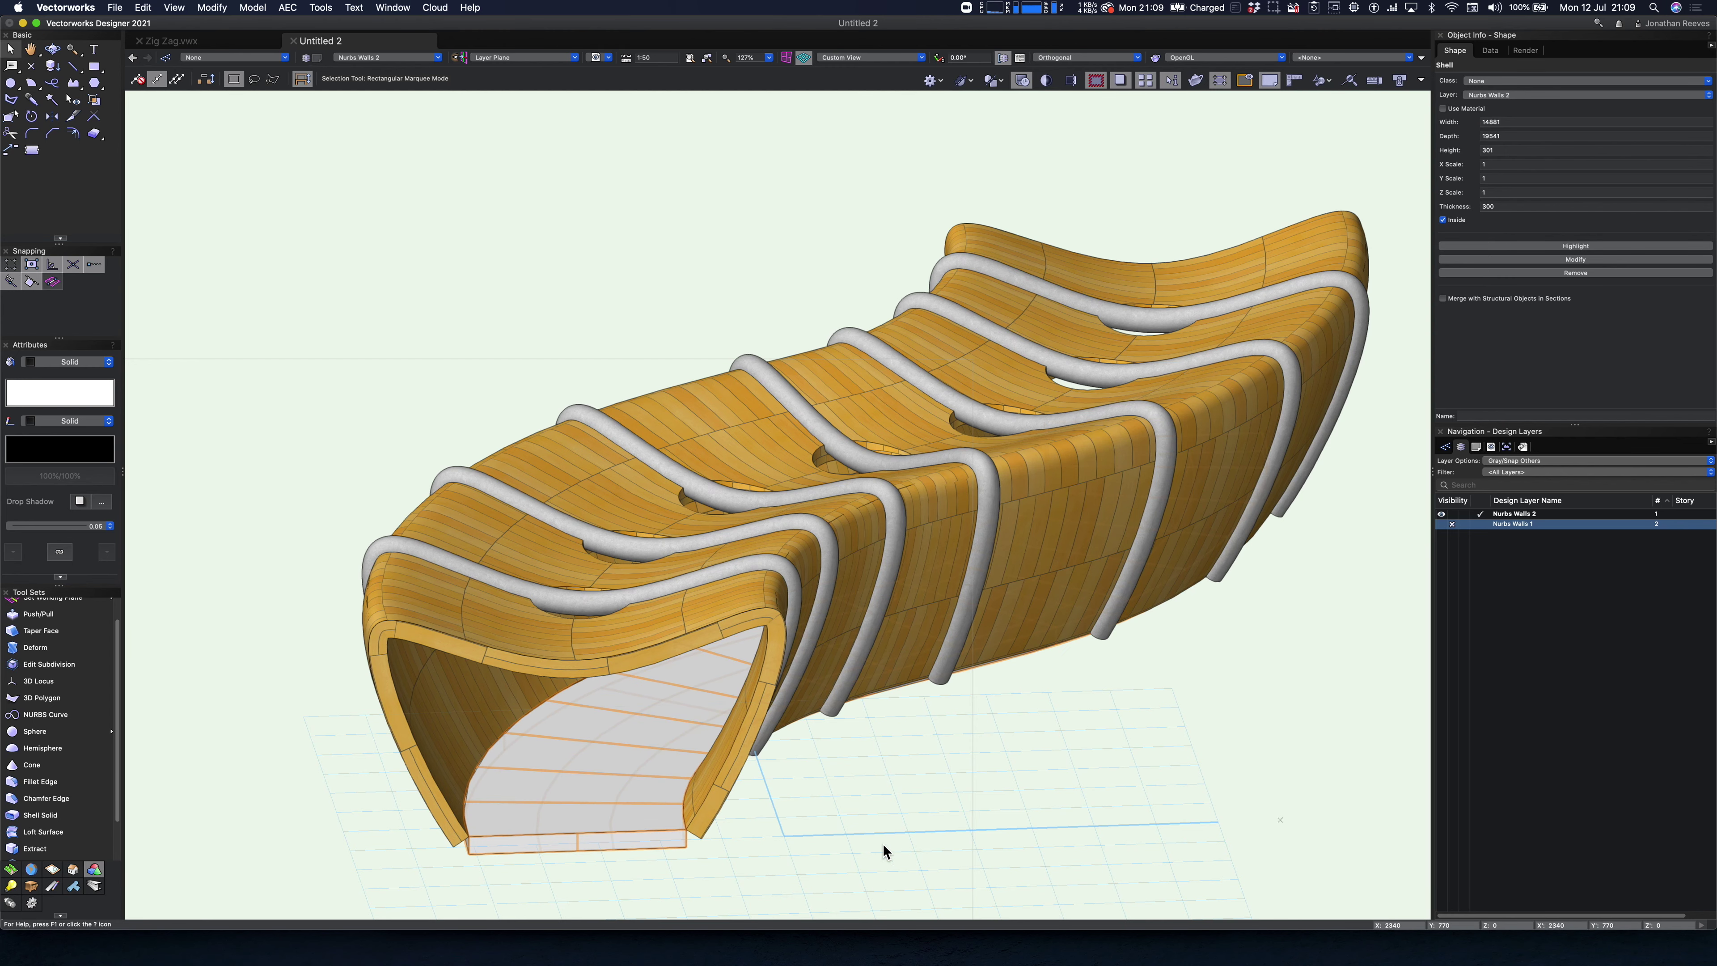
{"action": "key", "text": "shift+c"}
{"action": "left_click_drag", "start_coordinate": [797, 813], "coordinate": [829, 796]}
{"action": "key", "text": "x"}
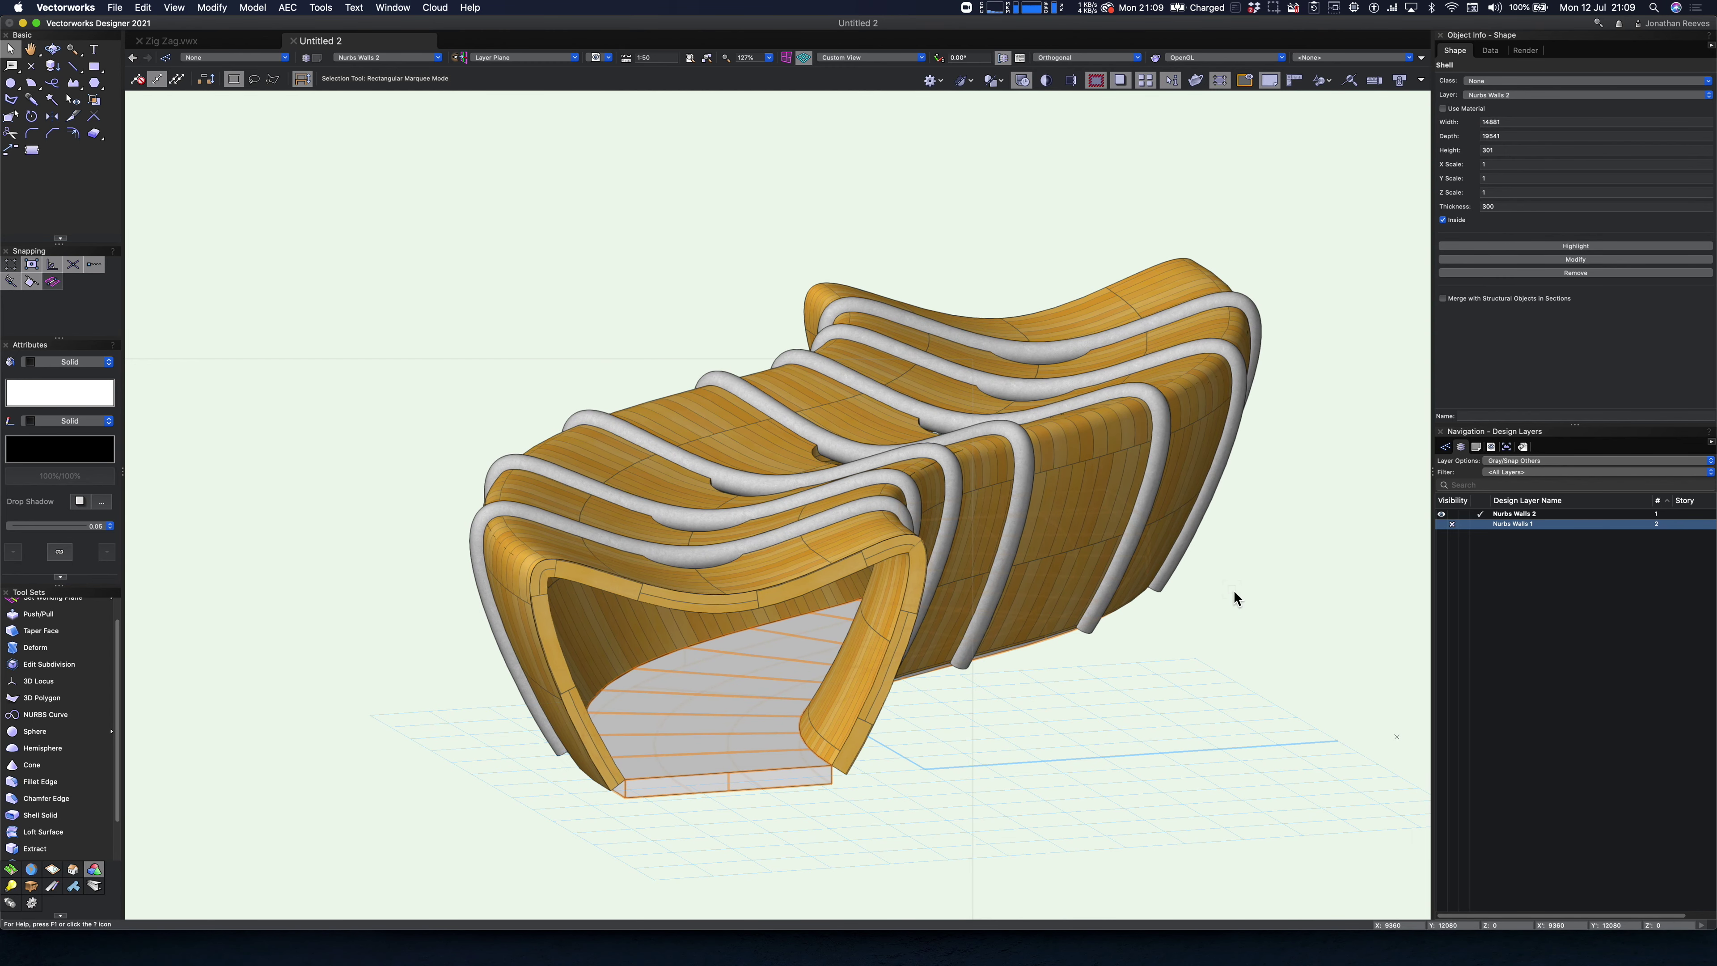
- Apply the Dragfaced-Brick-Stack texture to the floor slab
{"action": "key", "text": "super+r"}
{"action": "left_click", "coordinate": [1140, 526]}
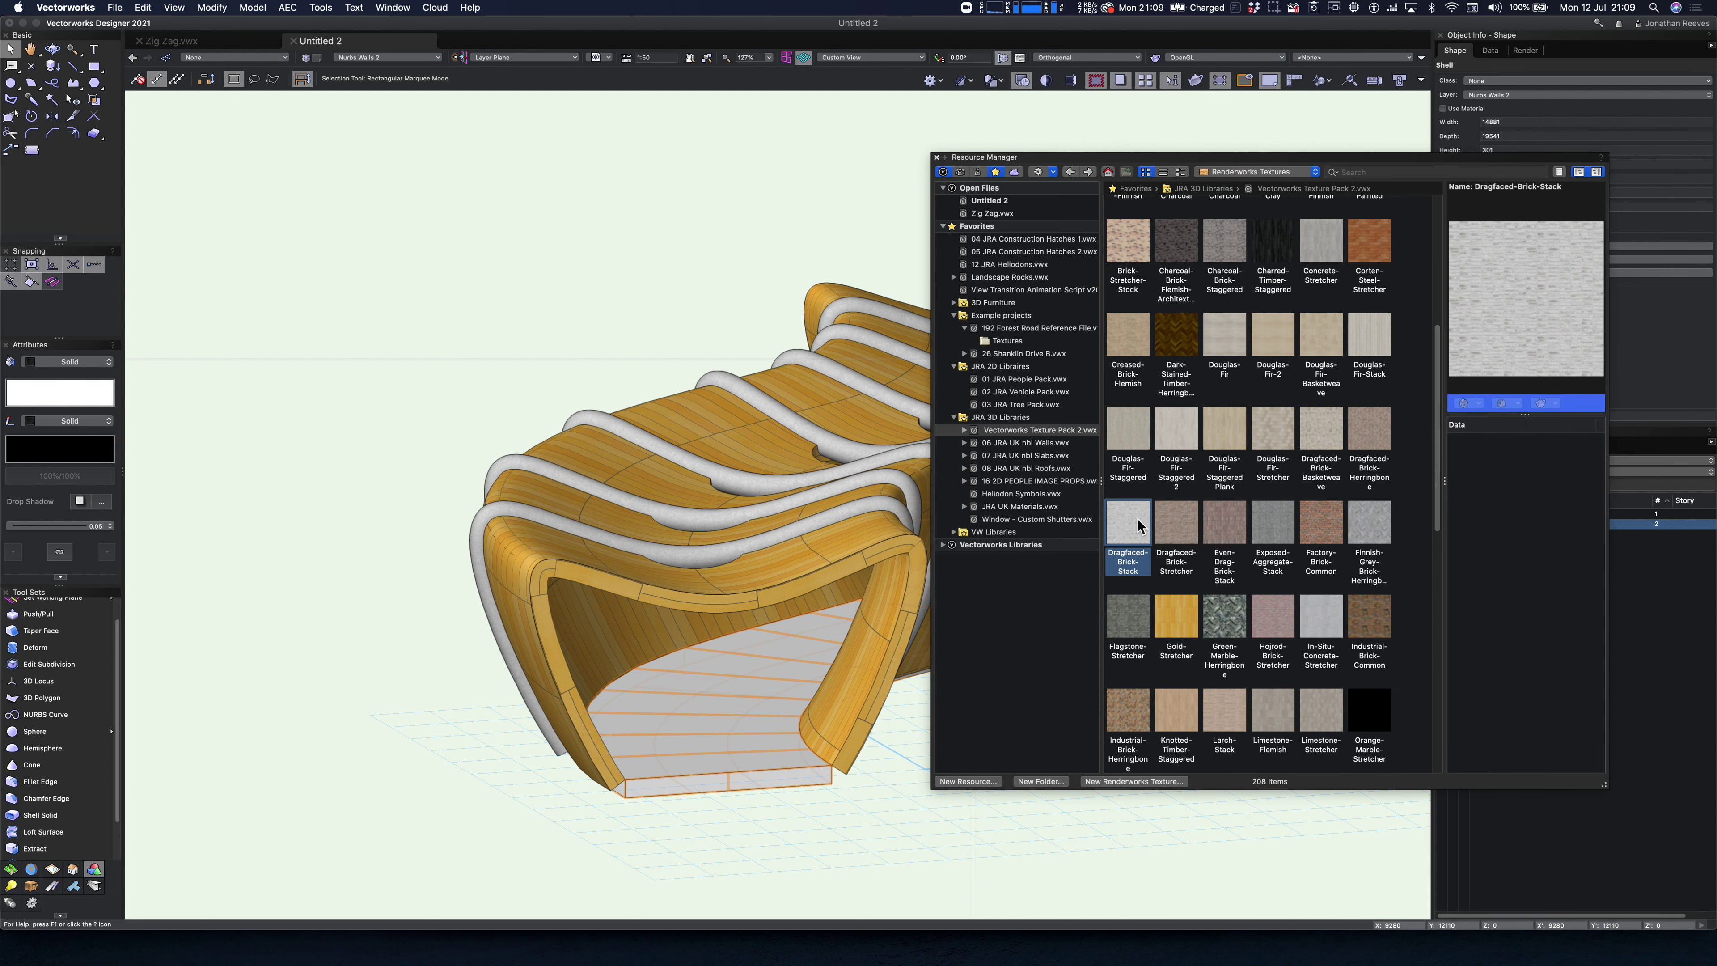
{"action": "double_click", "coordinate": [1134, 525]}
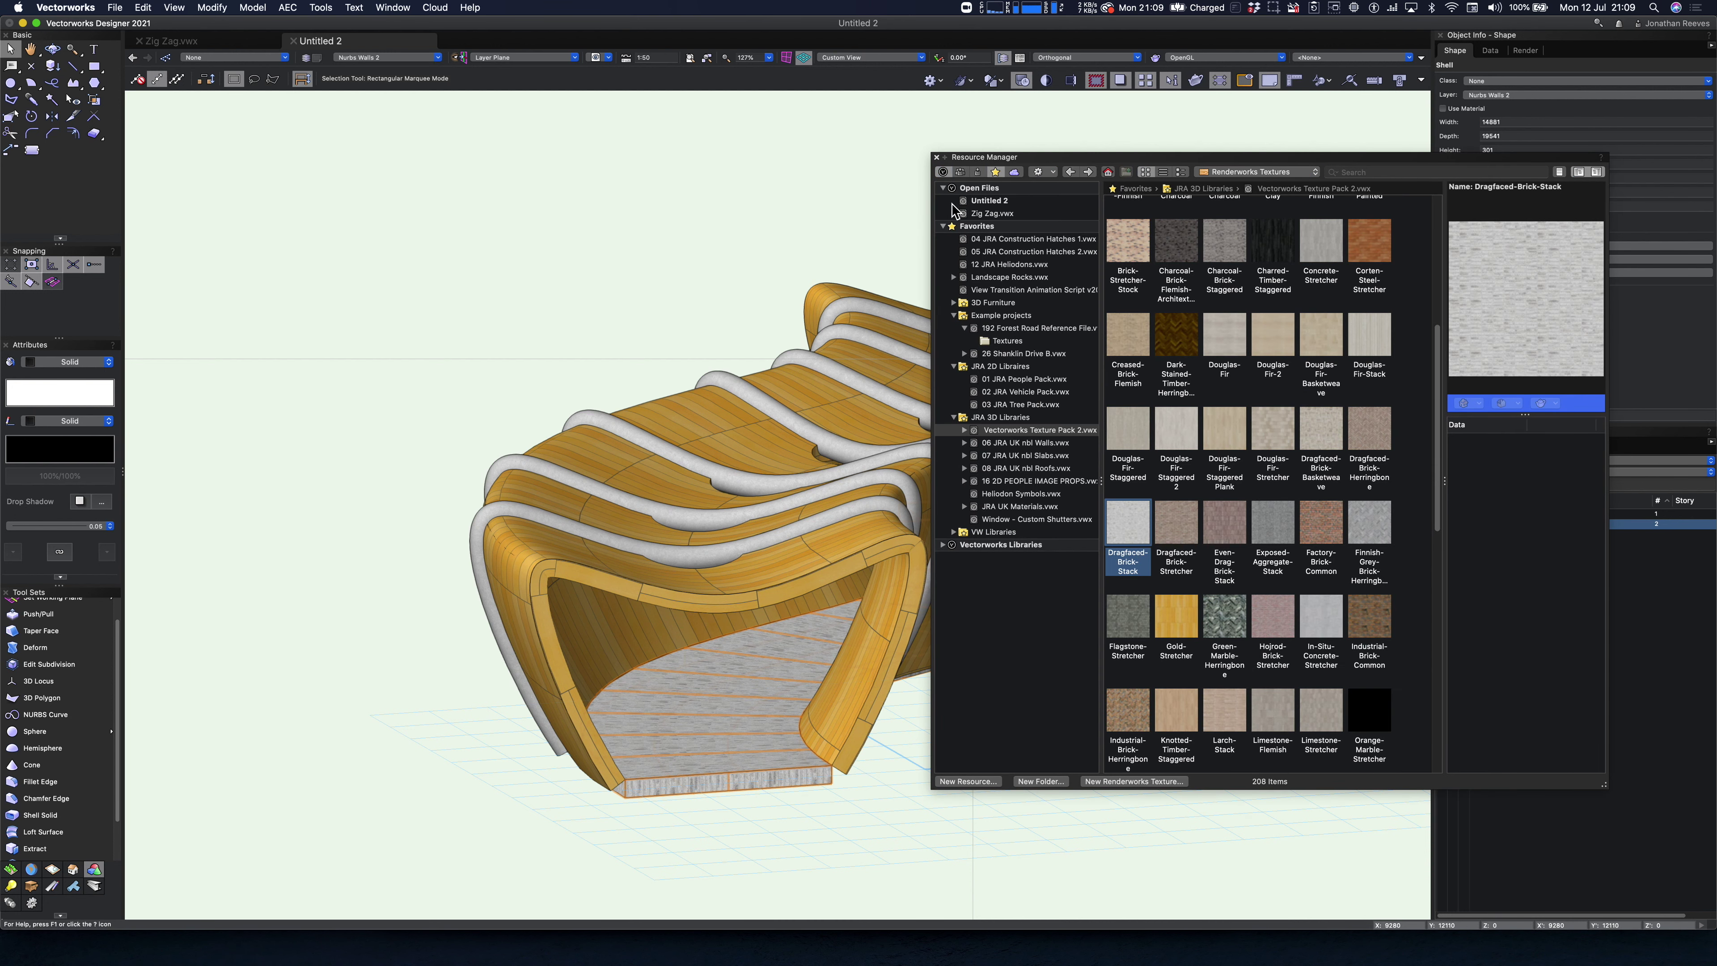
{"action": "left_click", "coordinate": [940, 158]}
- Clear the selection and show the whole drawing in Top/Plan view
{"action": "left_click", "coordinate": [671, 242]}
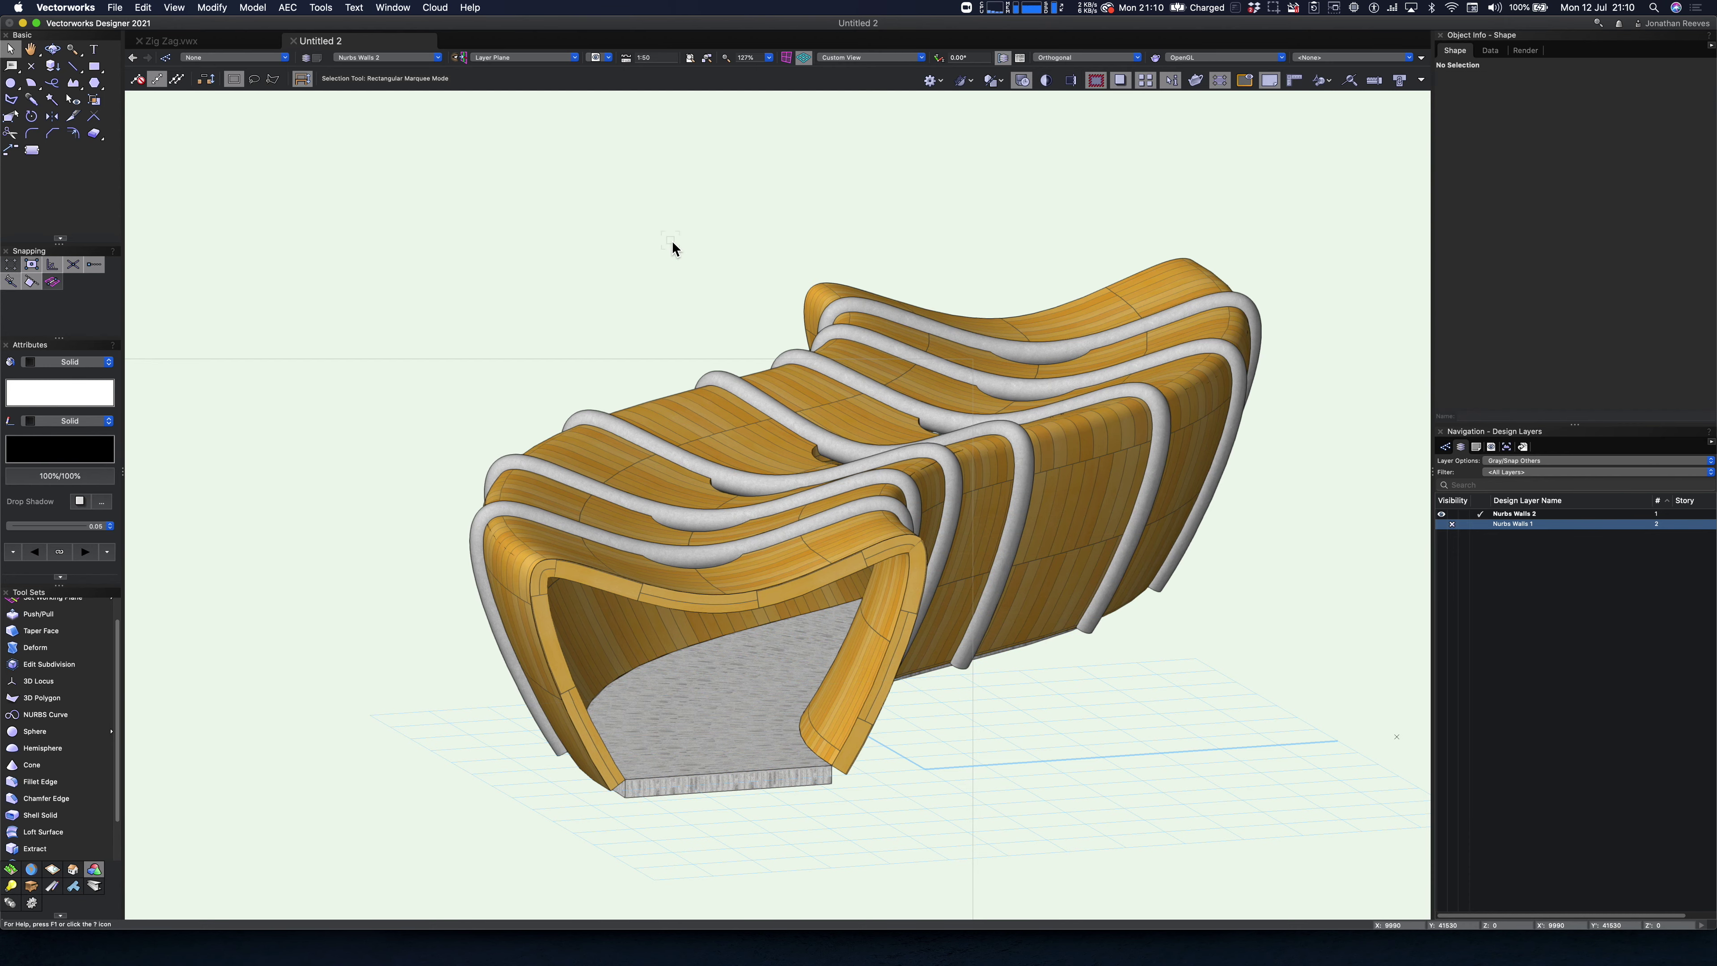
{"action": "key", "text": "F5"}
{"action": "key", "text": "super+4"}
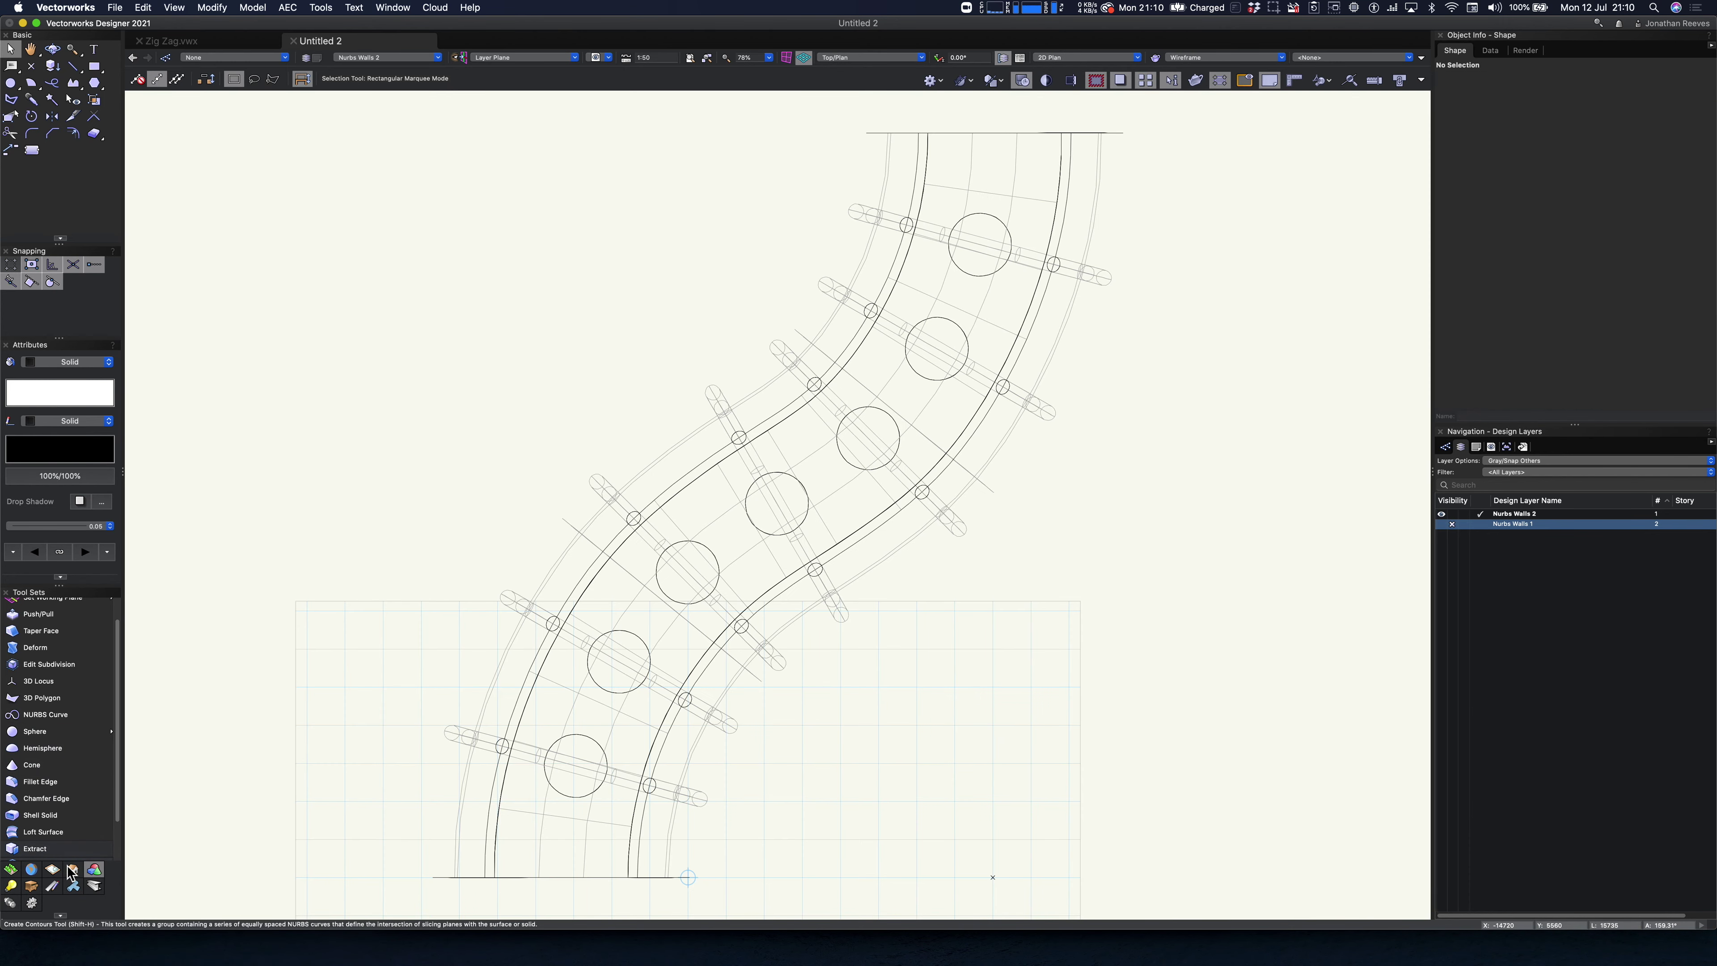
- Place a Renderworks camera at the lowest circle aimed up the tunnel and activate its view
{"action": "left_click", "coordinate": [119, 811]}
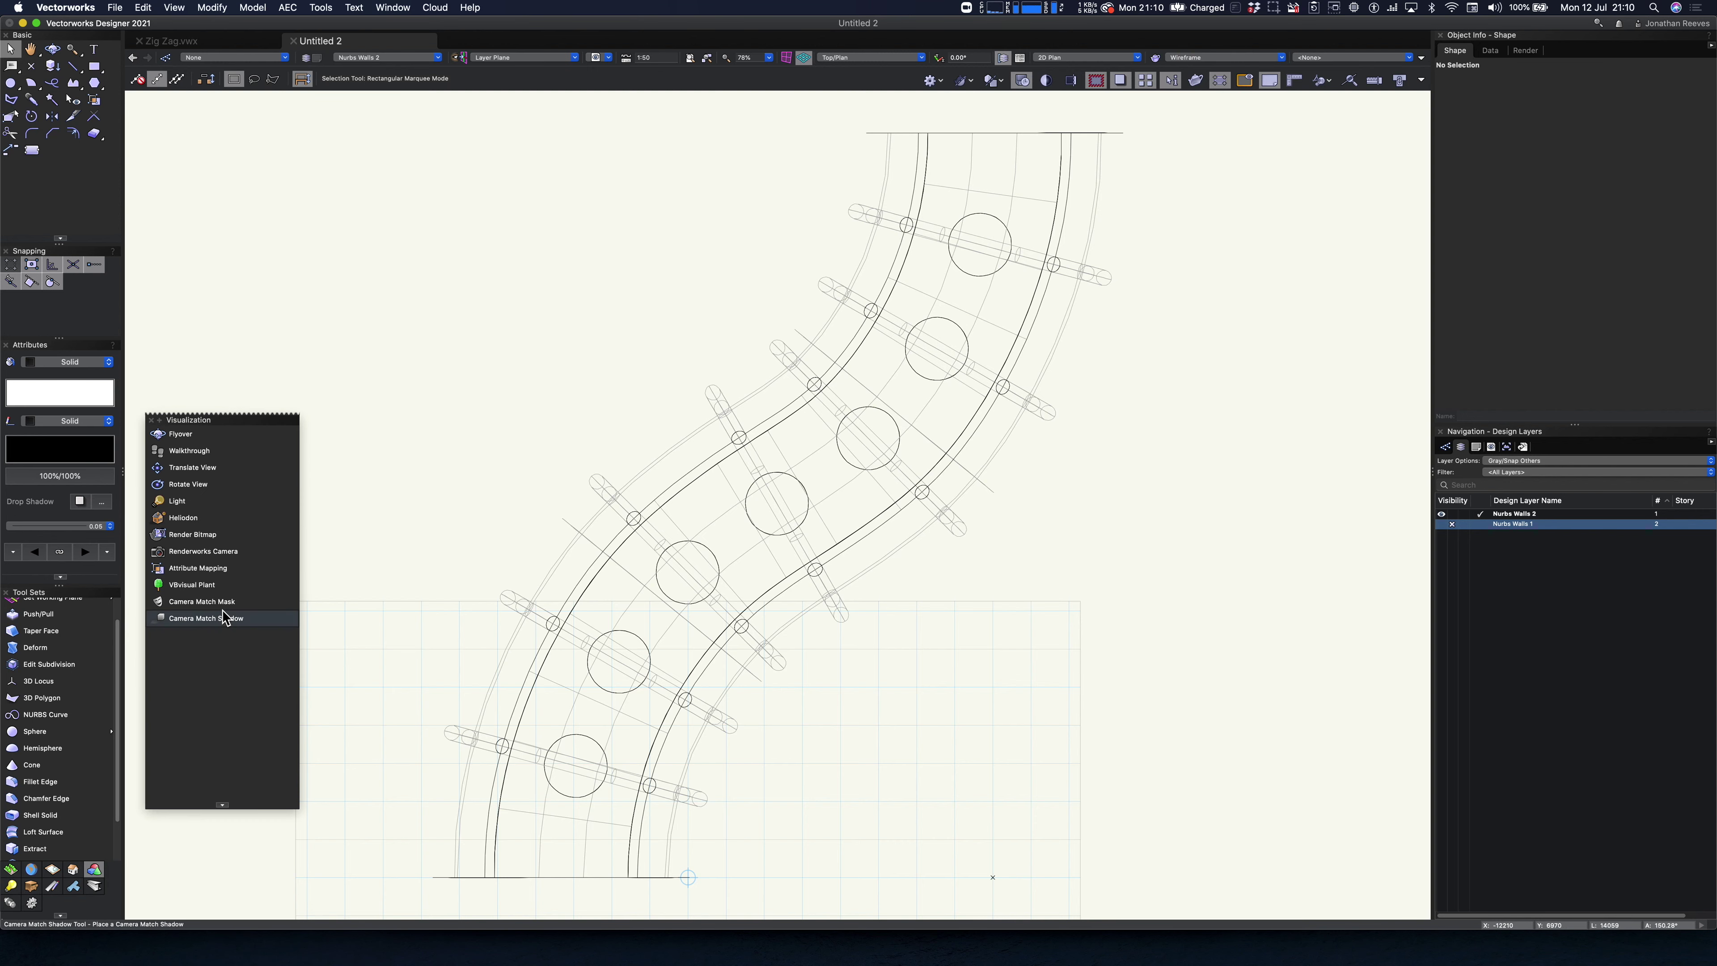
{"action": "left_click", "coordinate": [203, 551]}
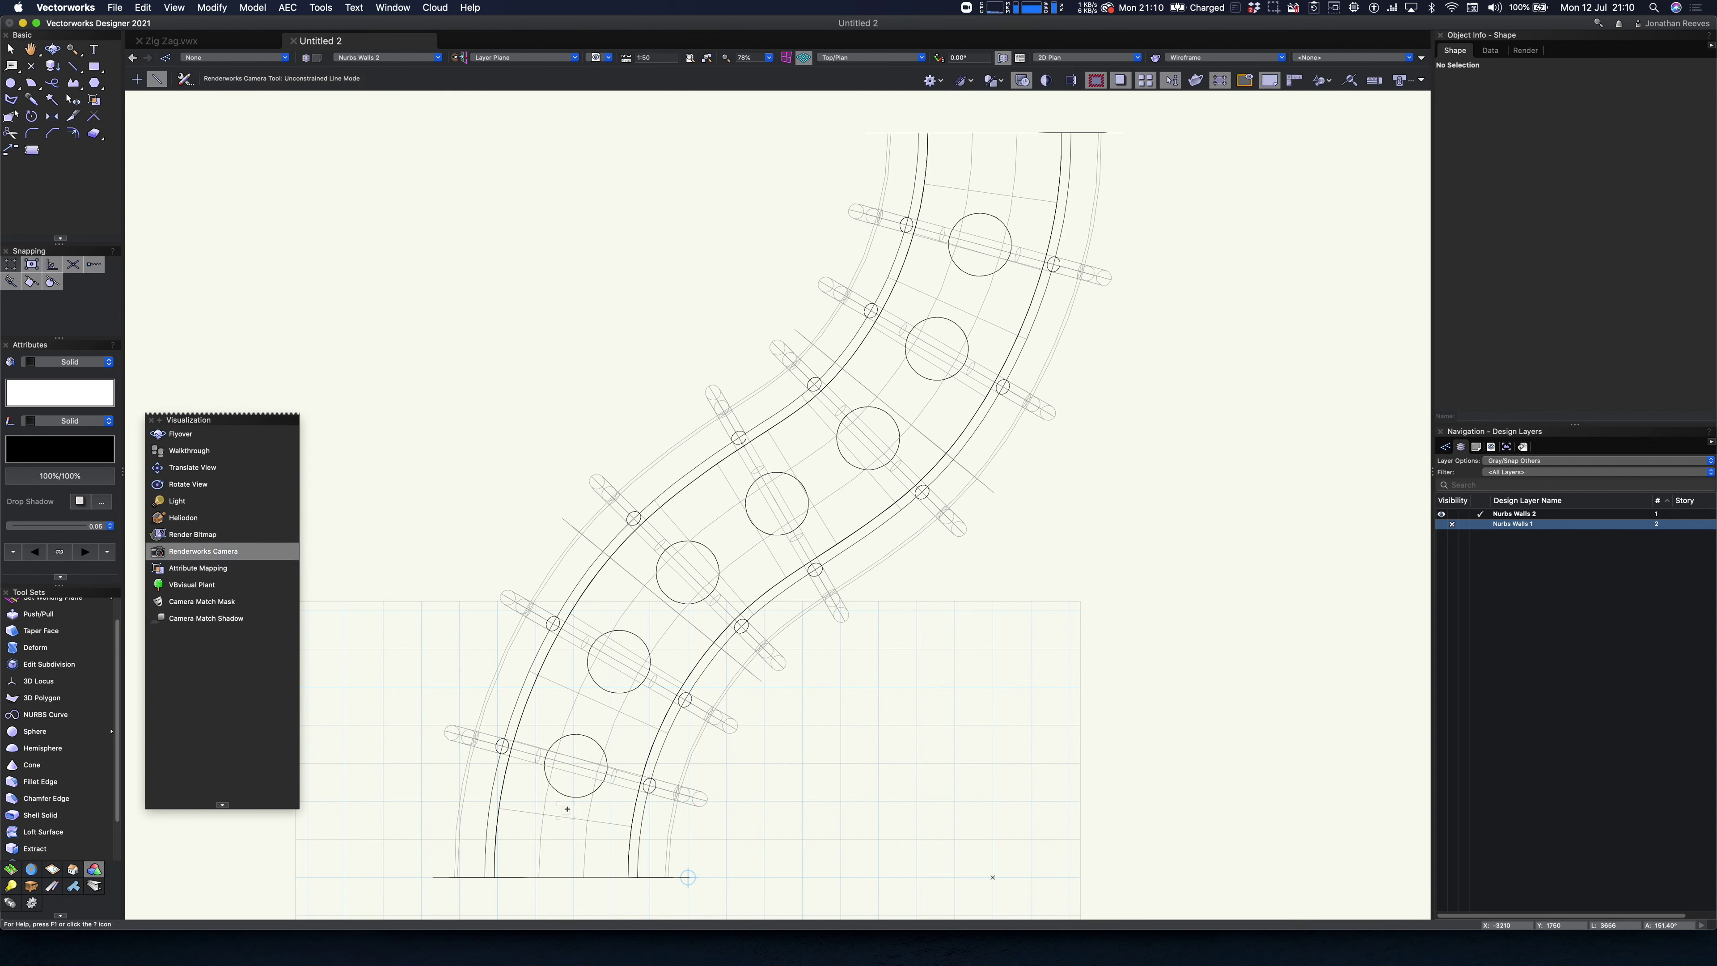
{"action": "left_click", "coordinate": [574, 769]}
{"action": "left_click", "coordinate": [719, 565]}
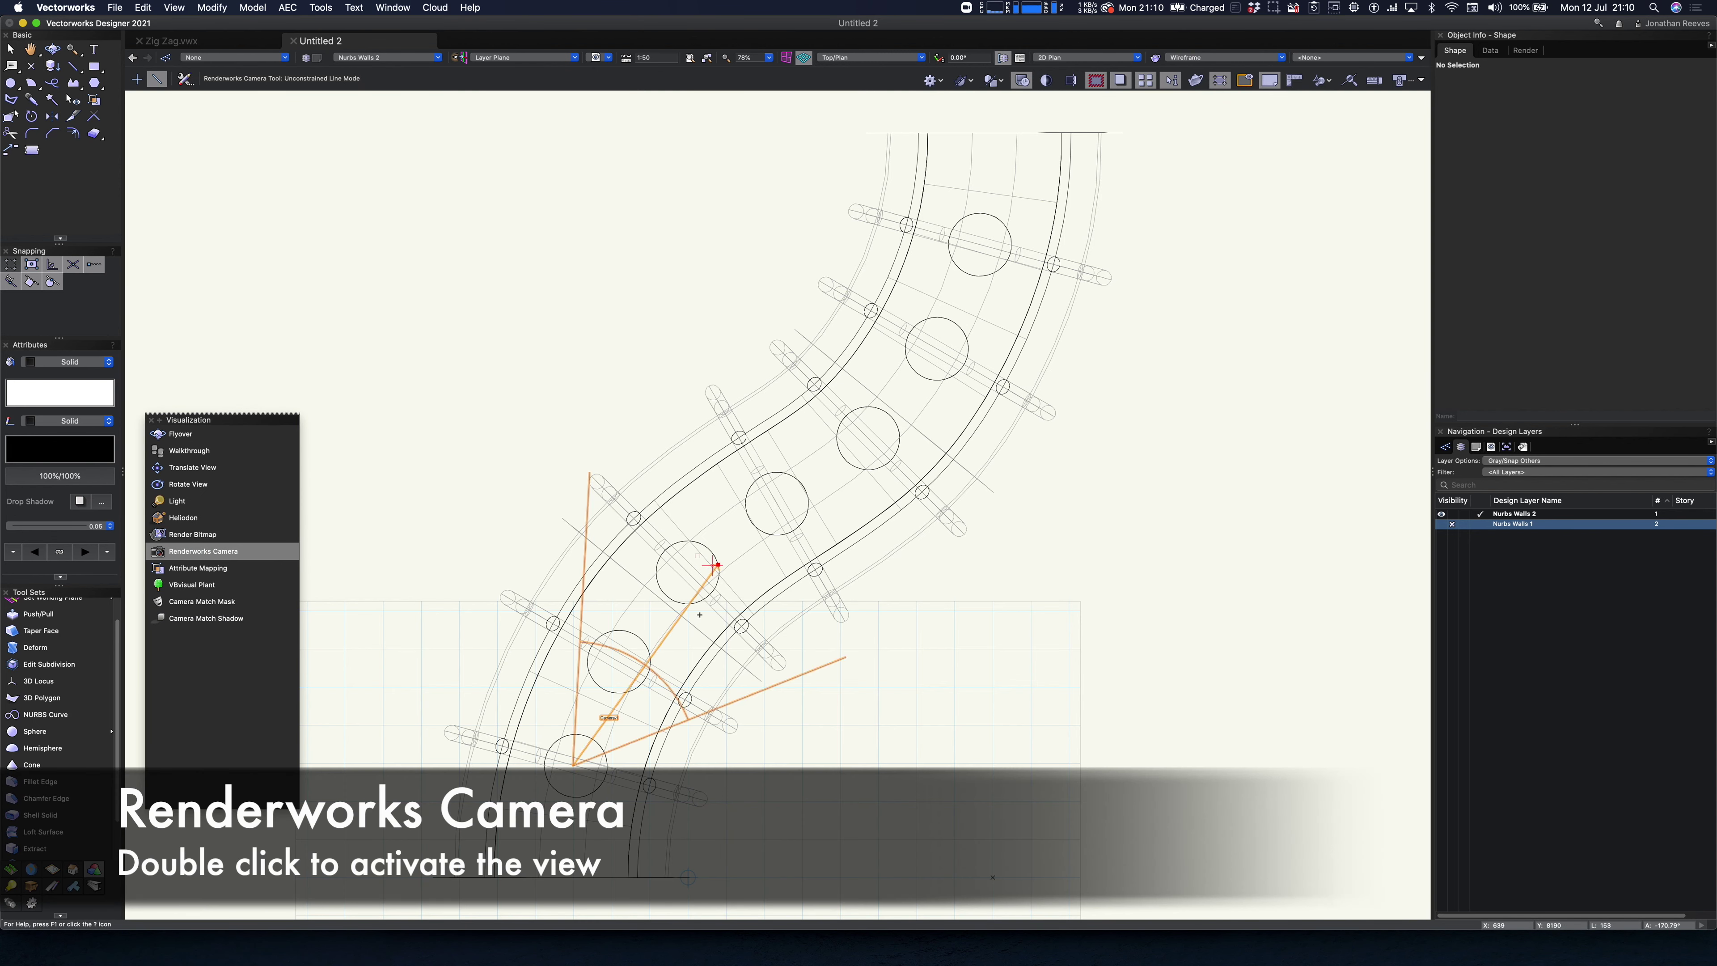
{"action": "double_click", "coordinate": [597, 741]}
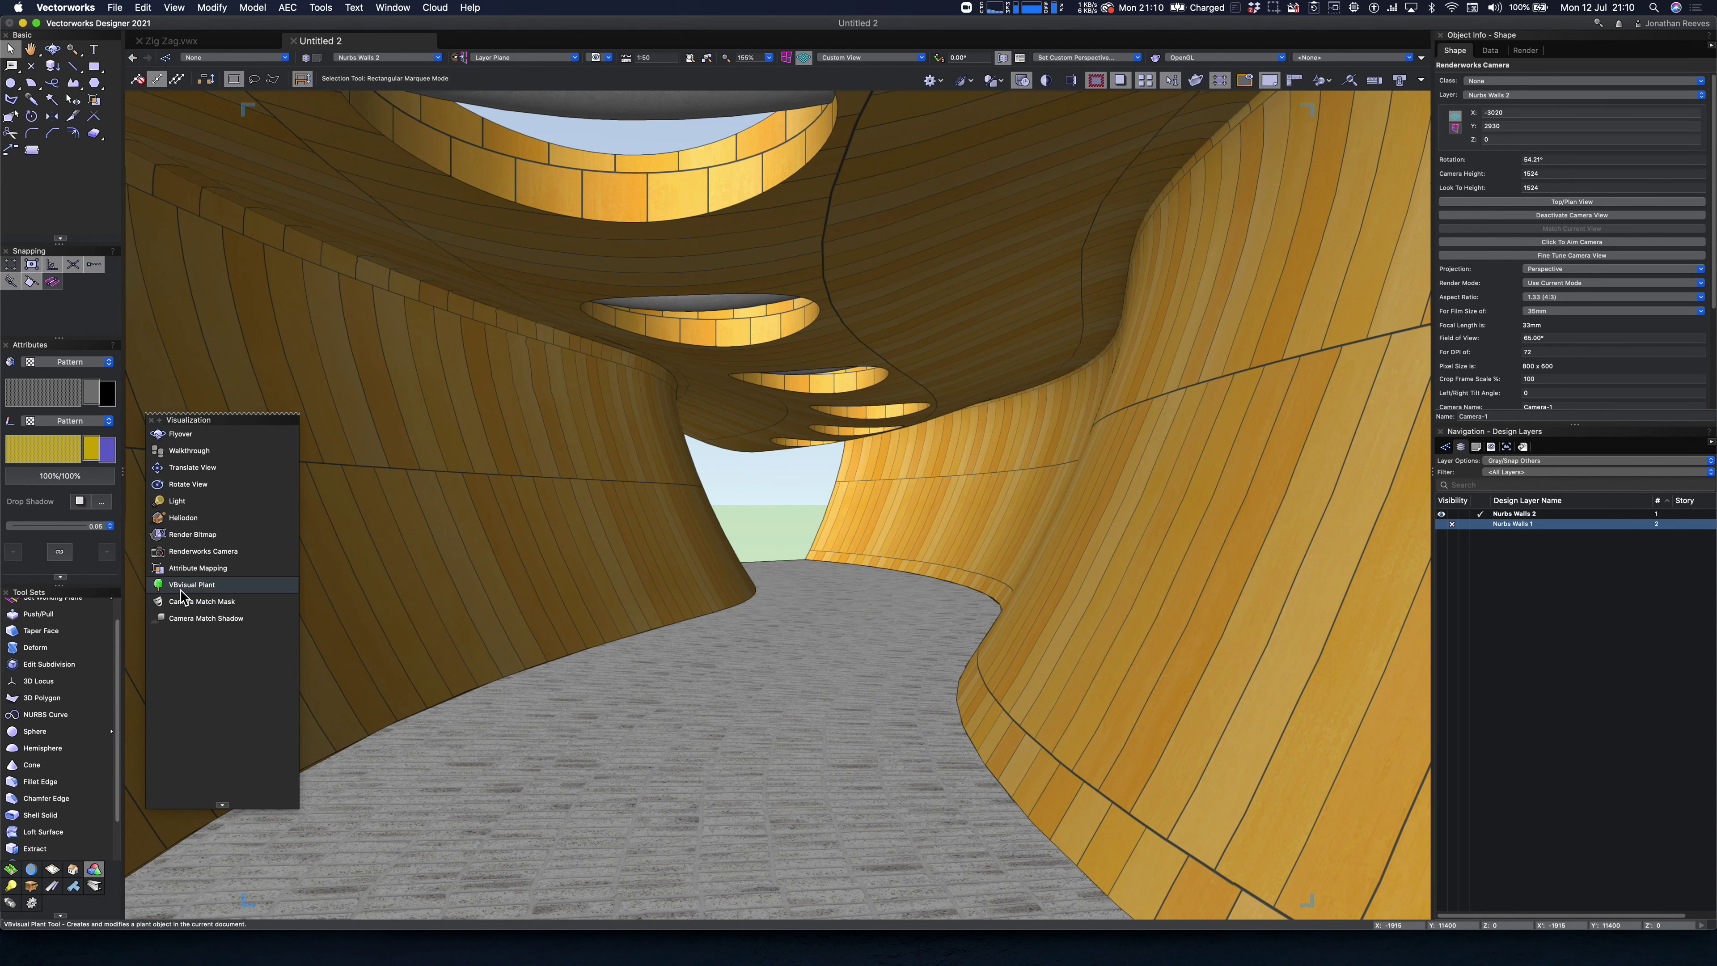
- Pan and walk the camera forward along the tunnel, then return to Top/Plan
{"action": "left_click", "coordinate": [195, 470]}
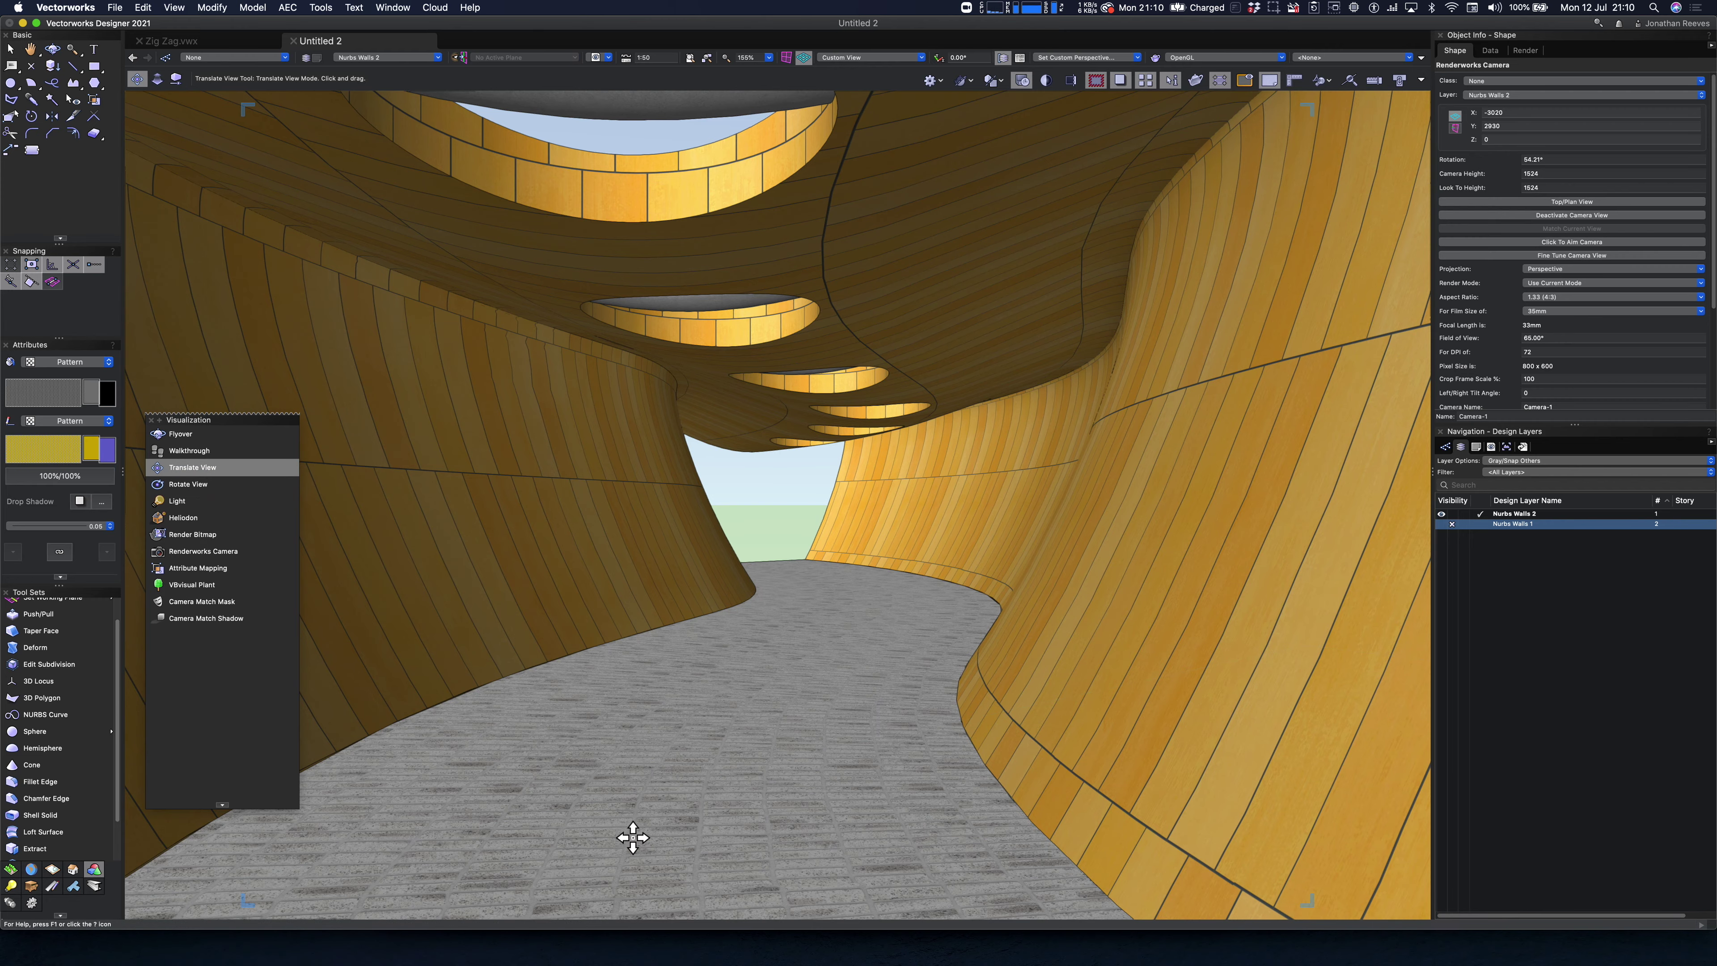
{"action": "mouse_move", "coordinate": [628, 833]}
{"action": "left_mouse_down"}
{"action": "mouse_move", "coordinate": [629, 788]}
{"action": "mouse_move", "coordinate": [644, 838]}
{"action": "left_mouse_up"}
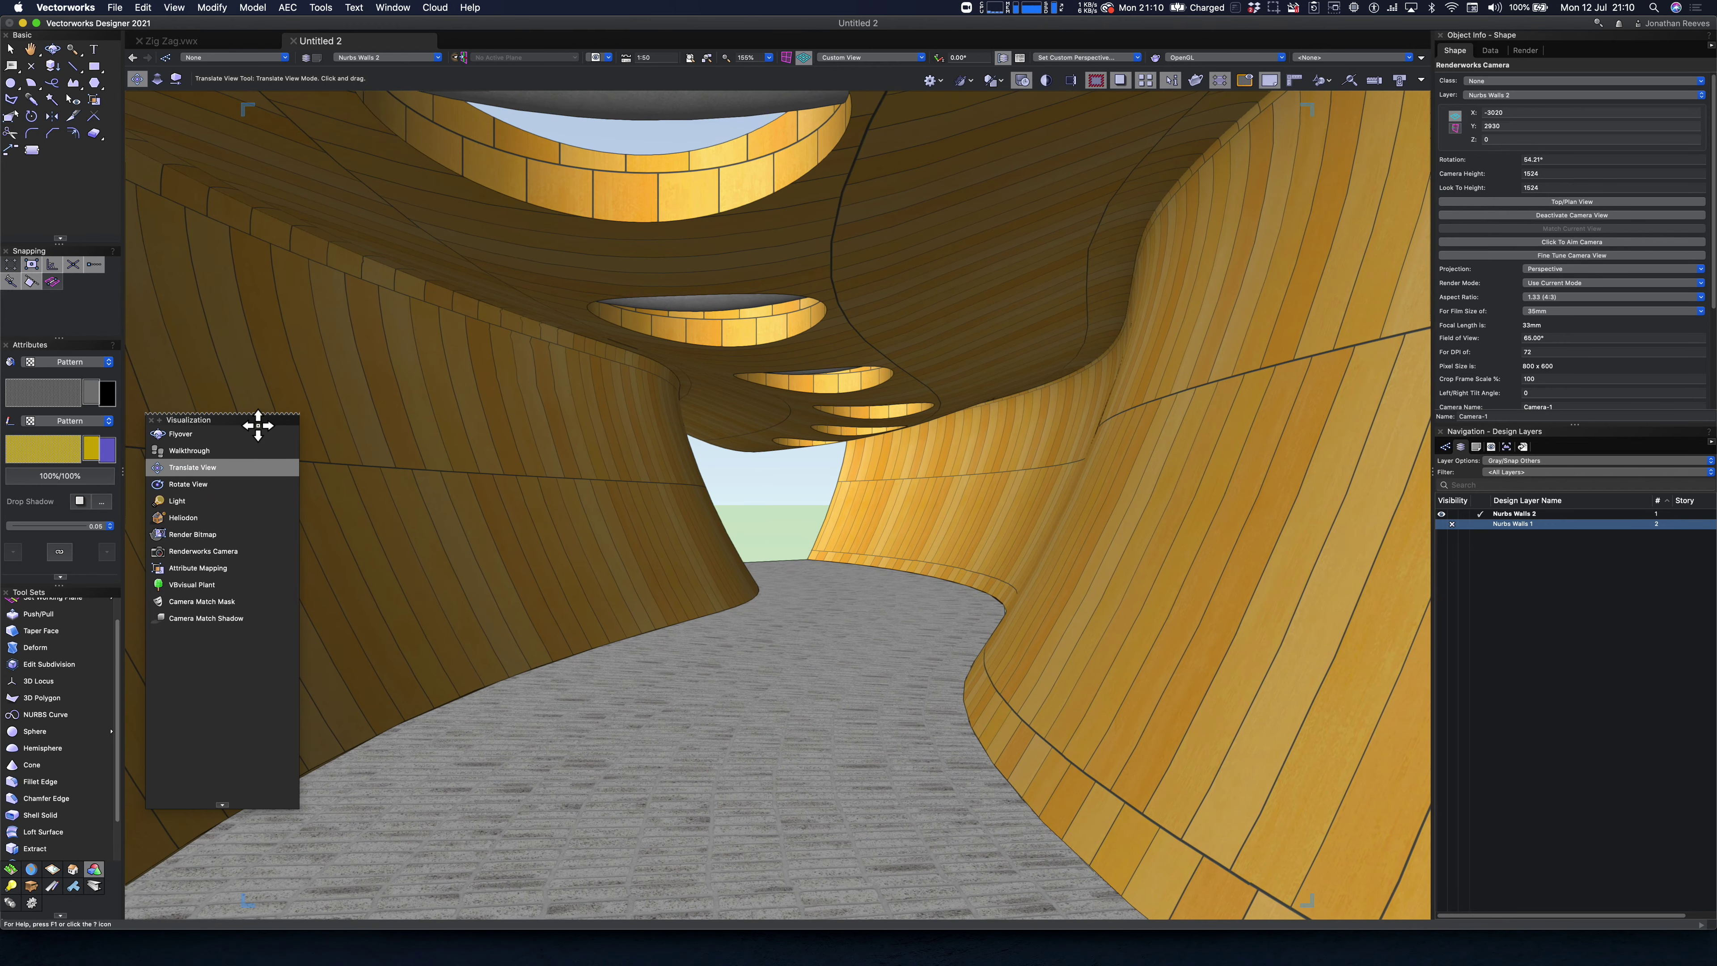
{"action": "left_click", "coordinate": [192, 450]}
{"action": "left_click_drag", "start_coordinate": [670, 812], "coordinate": [565, 611]}
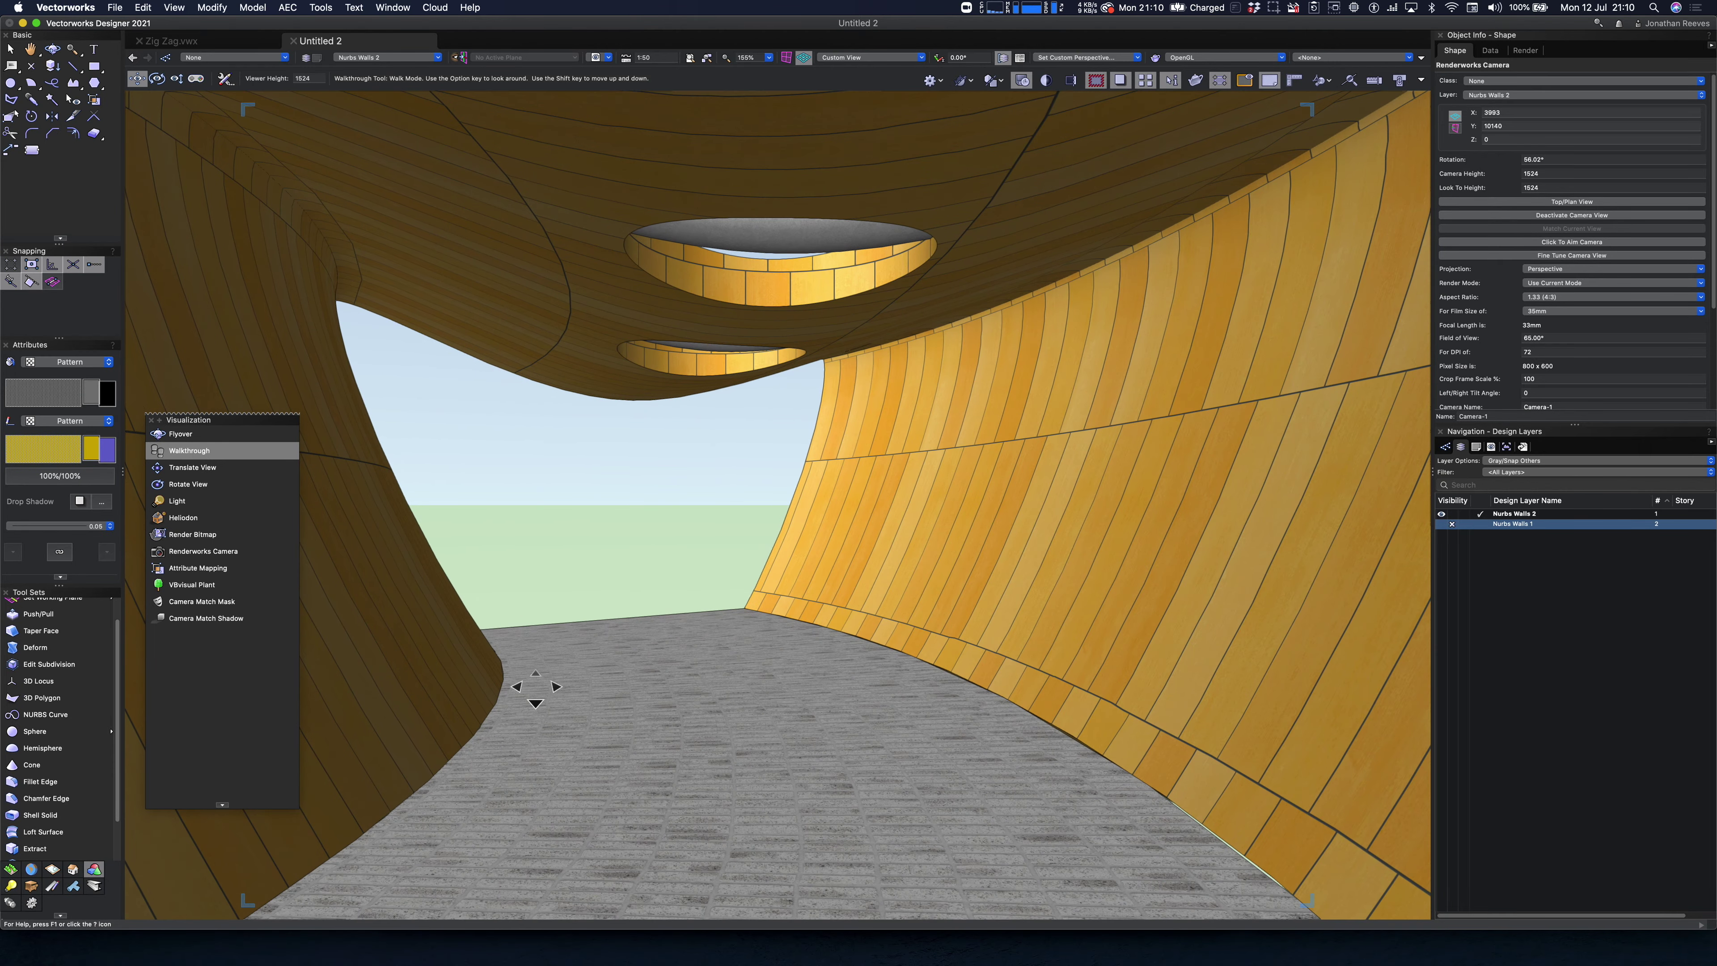
{"action": "left_click", "coordinate": [153, 421]}
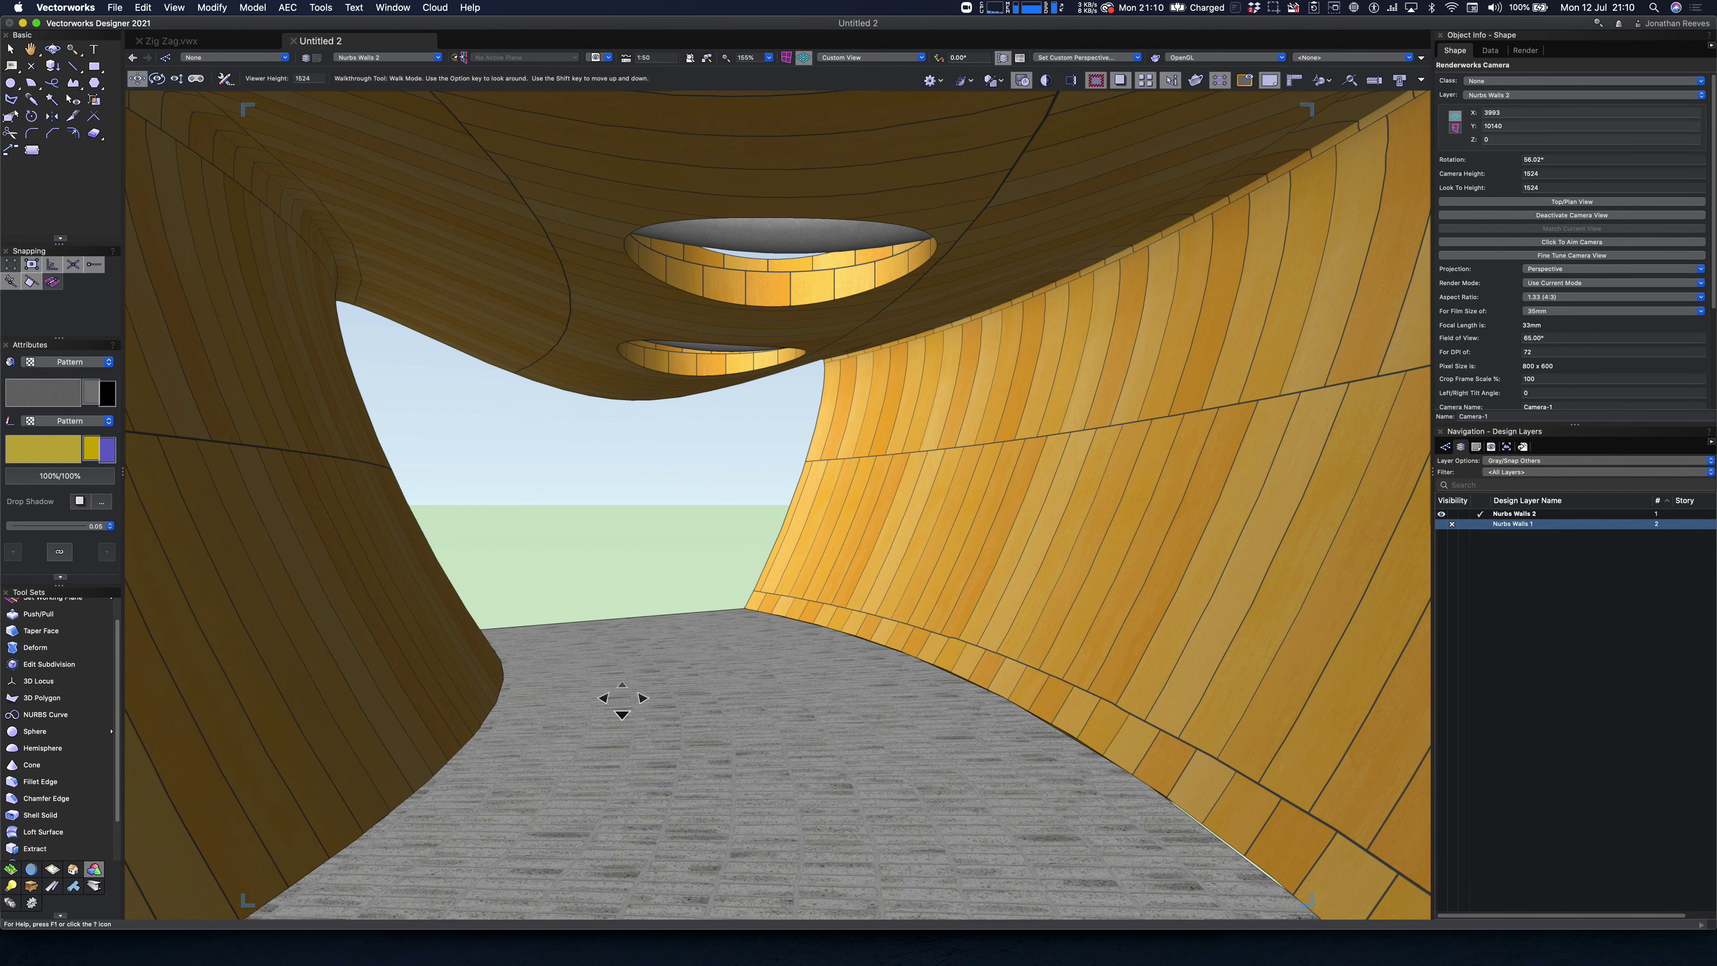
{"action": "key", "text": "F5"}
- Browse the symbols in the 16 2D PEOPLE IMAGE PROPS library
{"action": "scroll", "coordinate": [625, 700], "scroll_direction": "down", "scroll_amount": 5}
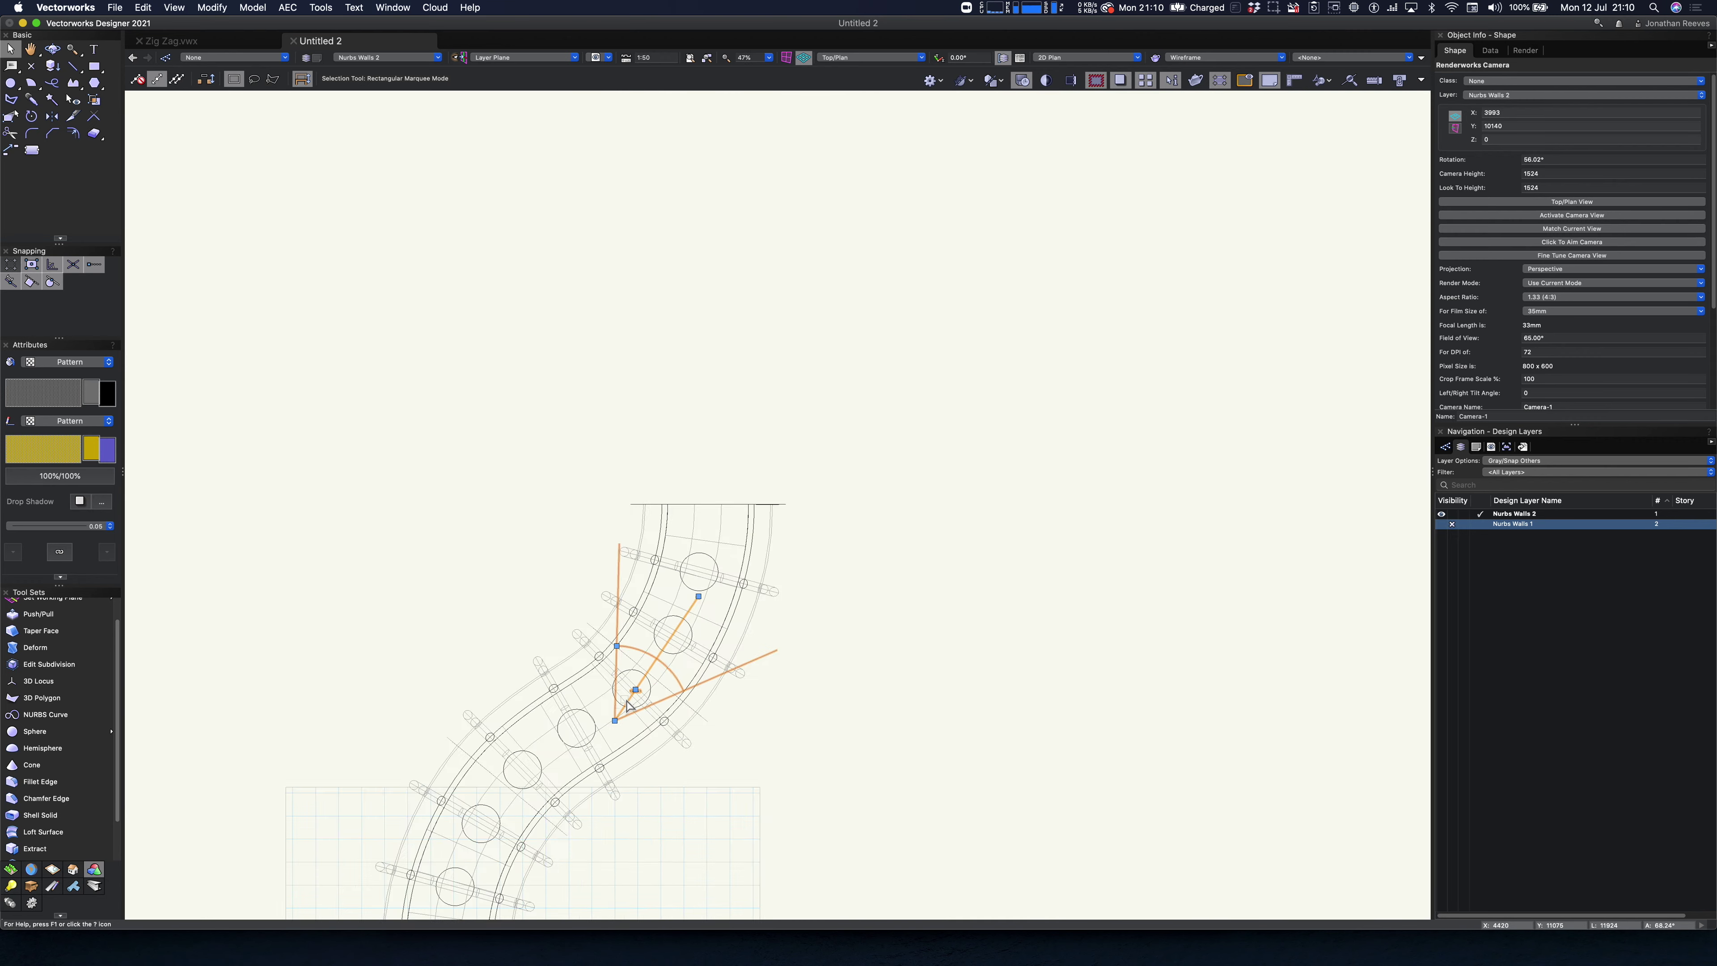
{"action": "key", "text": "super+r"}
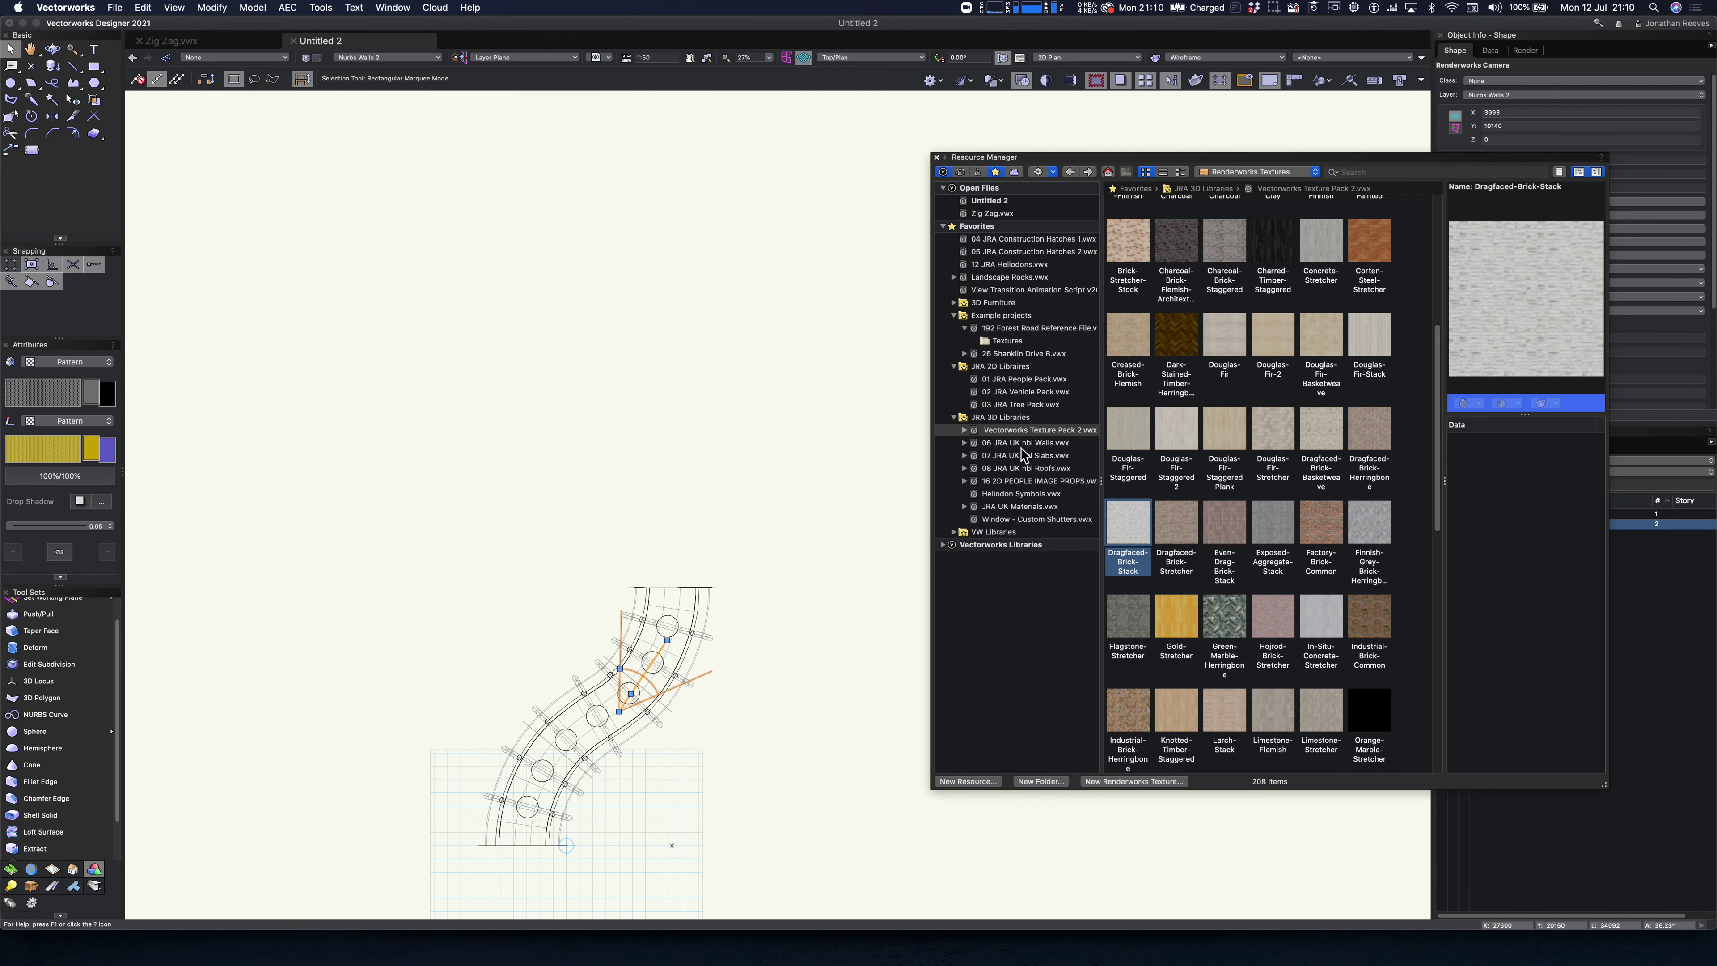
{"action": "left_click", "coordinate": [1029, 483]}
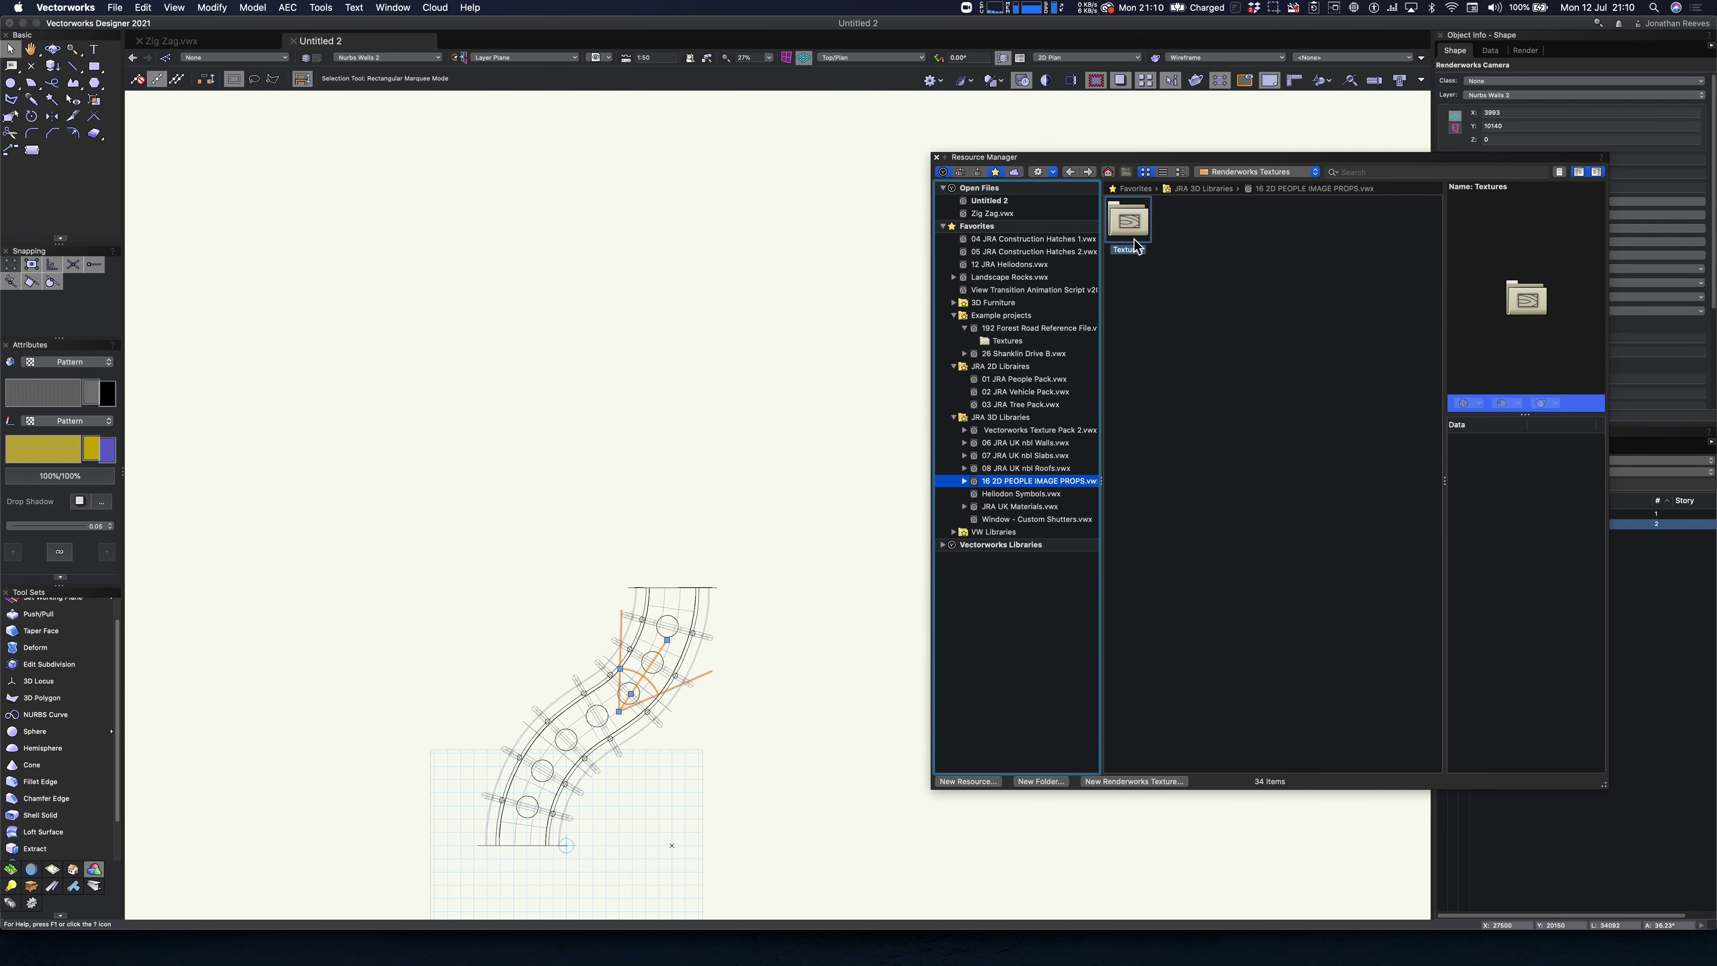
{"action": "left_click", "coordinate": [1235, 176]}
{"action": "left_click", "coordinate": [1254, 247]}
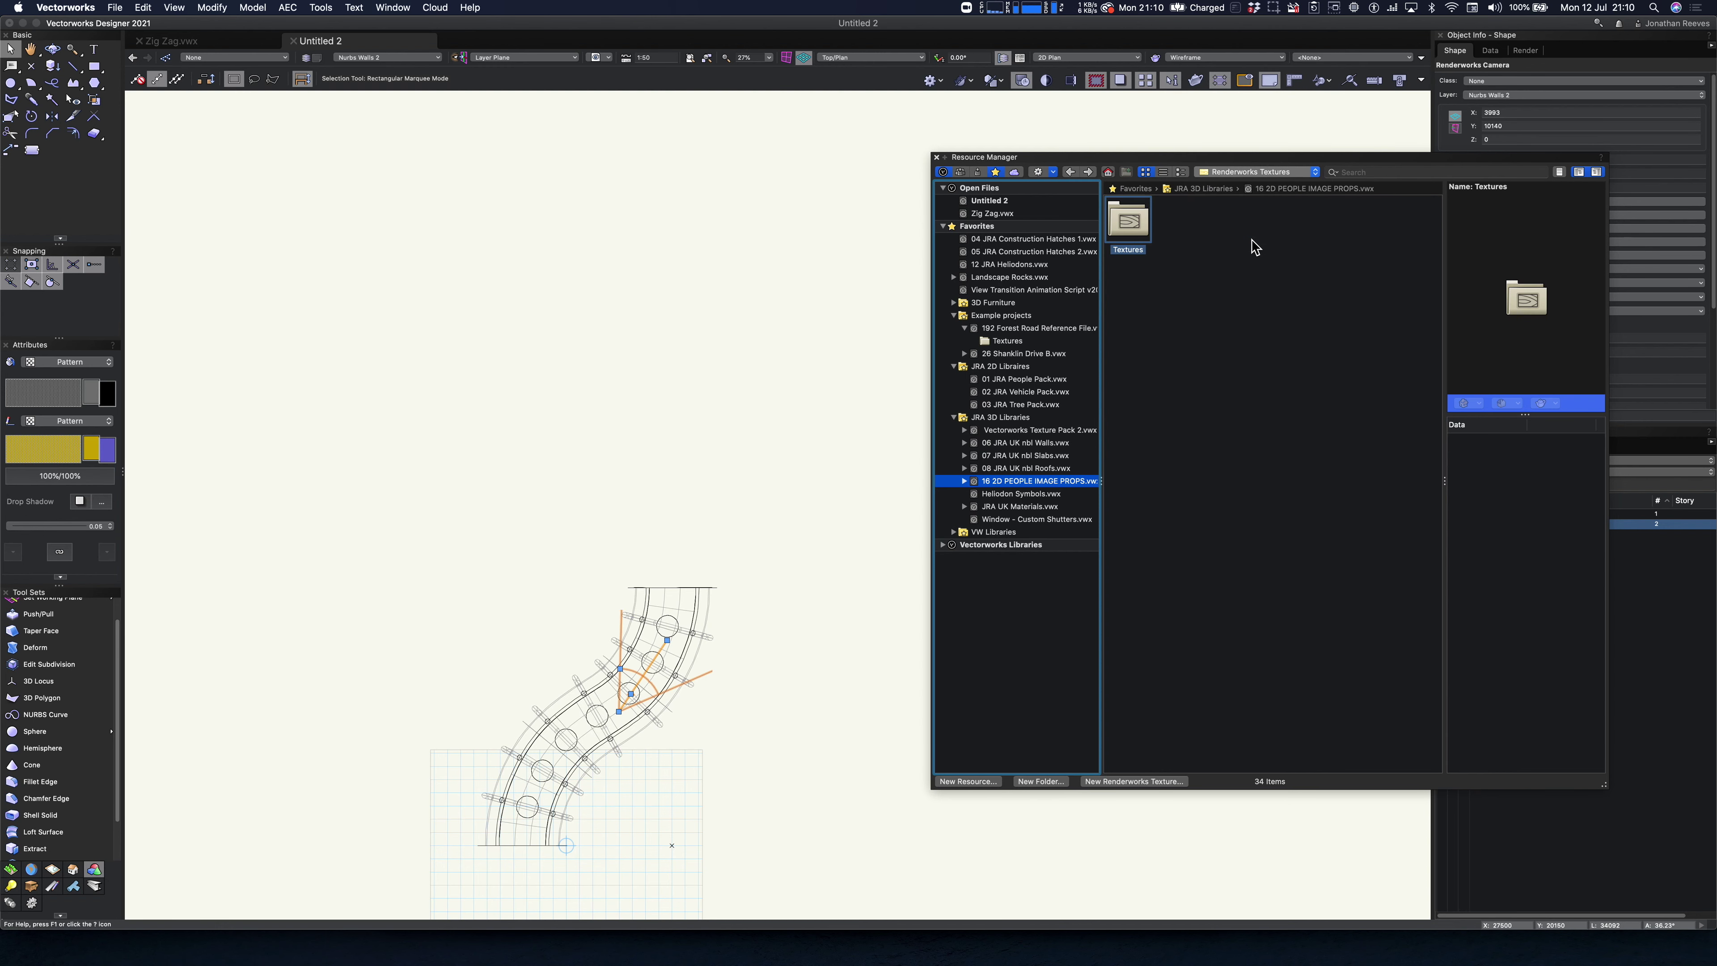
- Place People 3, 31, 33 and 13 figures along the tunnel and reposition the camera
{"action": "mouse_move", "coordinate": [1225, 220]}
{"action": "left_mouse_down"}
{"action": "mouse_move", "coordinate": [1190, 271]}
{"action": "mouse_move", "coordinate": [671, 609]}
{"action": "left_mouse_up"}
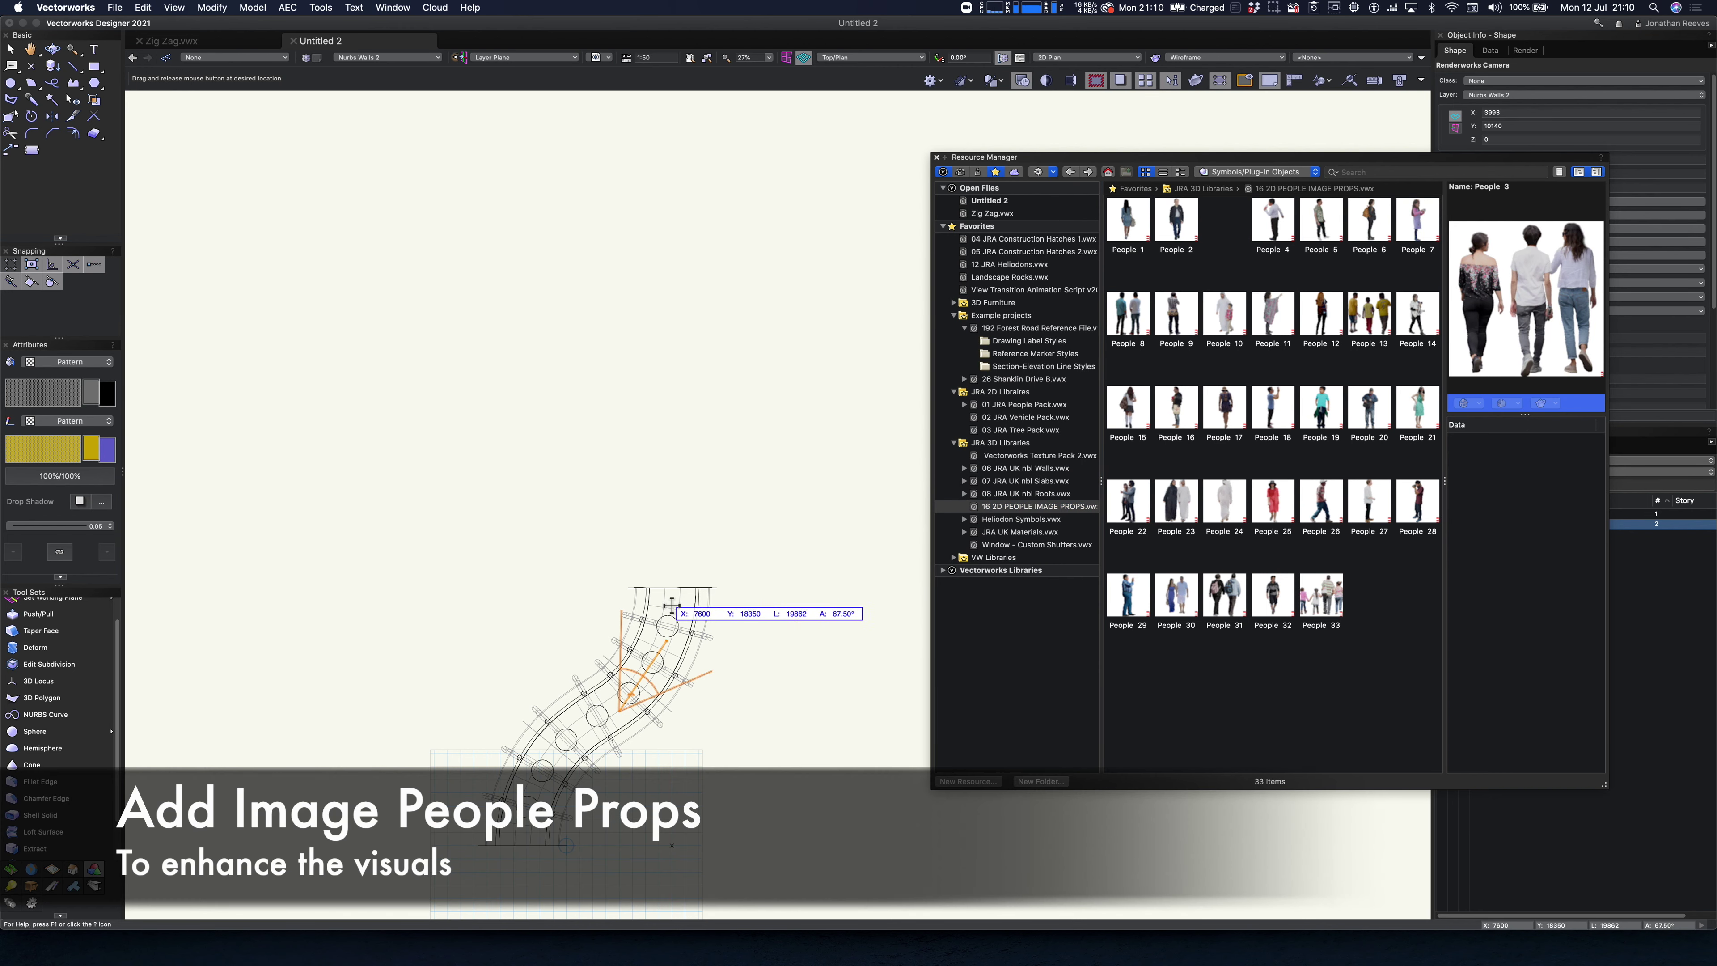
{"action": "left_click", "coordinate": [762, 595]}
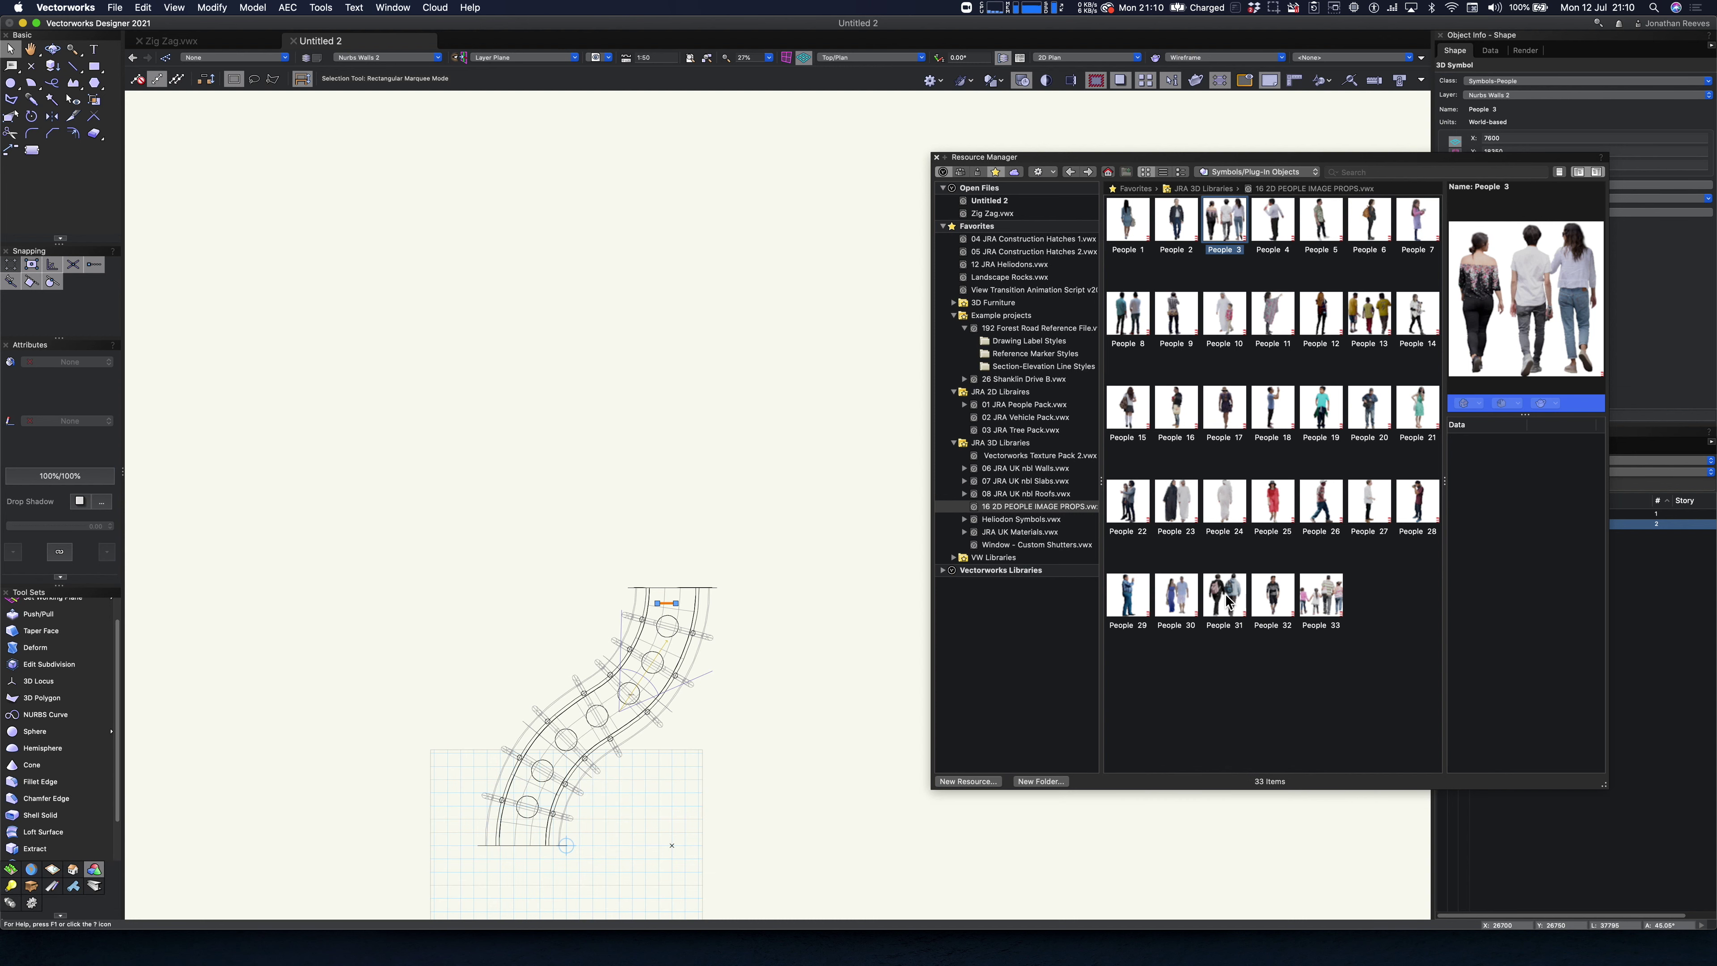
{"action": "mouse_move", "coordinate": [1224, 595]}
{"action": "left_mouse_down"}
{"action": "mouse_move", "coordinate": [693, 688]}
{"action": "mouse_move", "coordinate": [597, 726]}
{"action": "left_mouse_up"}
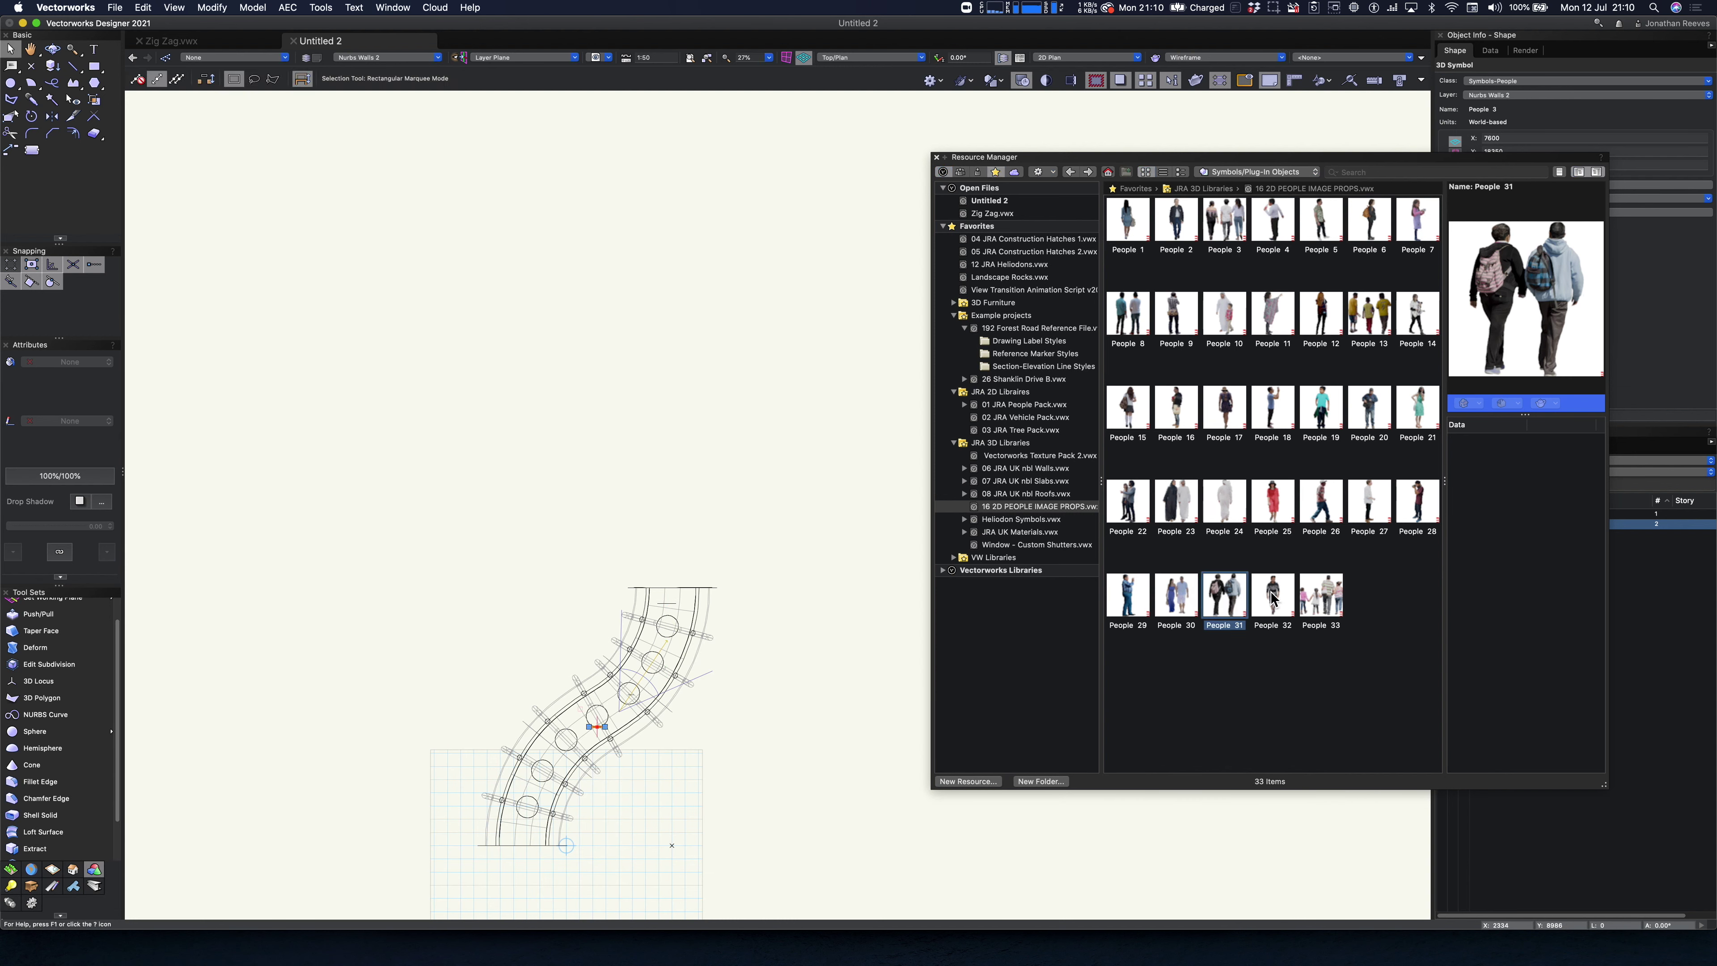
{"action": "left_click_drag", "start_coordinate": [1342, 606], "coordinate": [974, 487]}
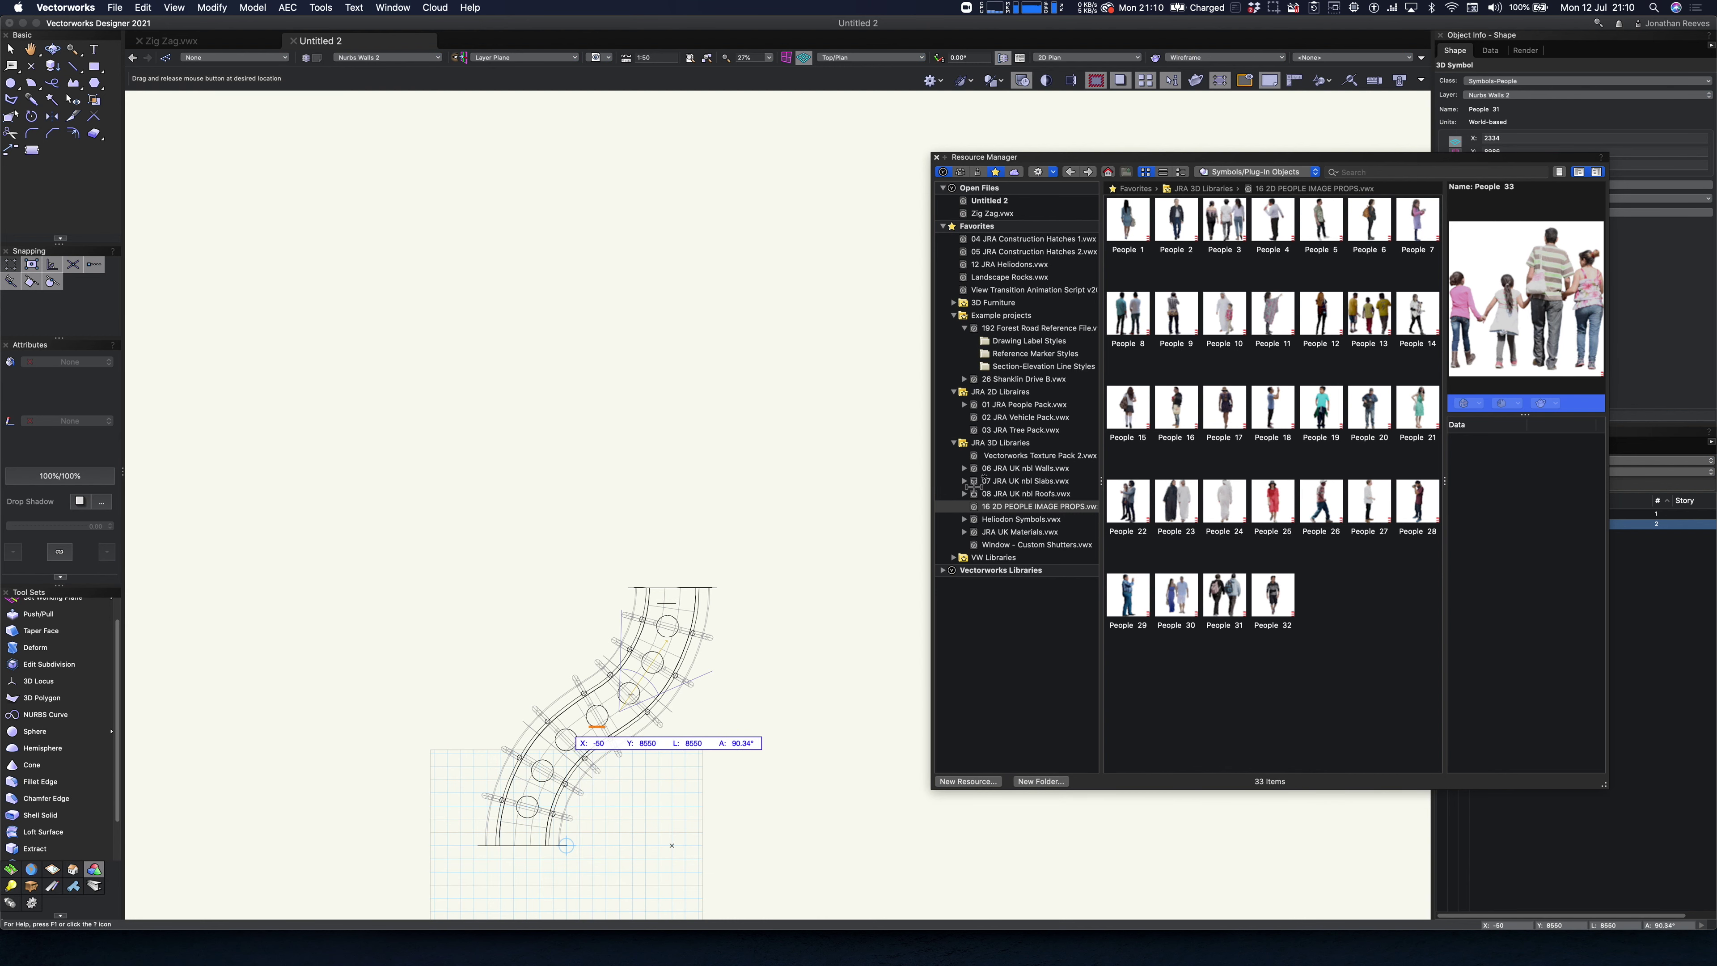
{"action": "left_click_drag", "start_coordinate": [1219, 417], "coordinate": [542, 783]}
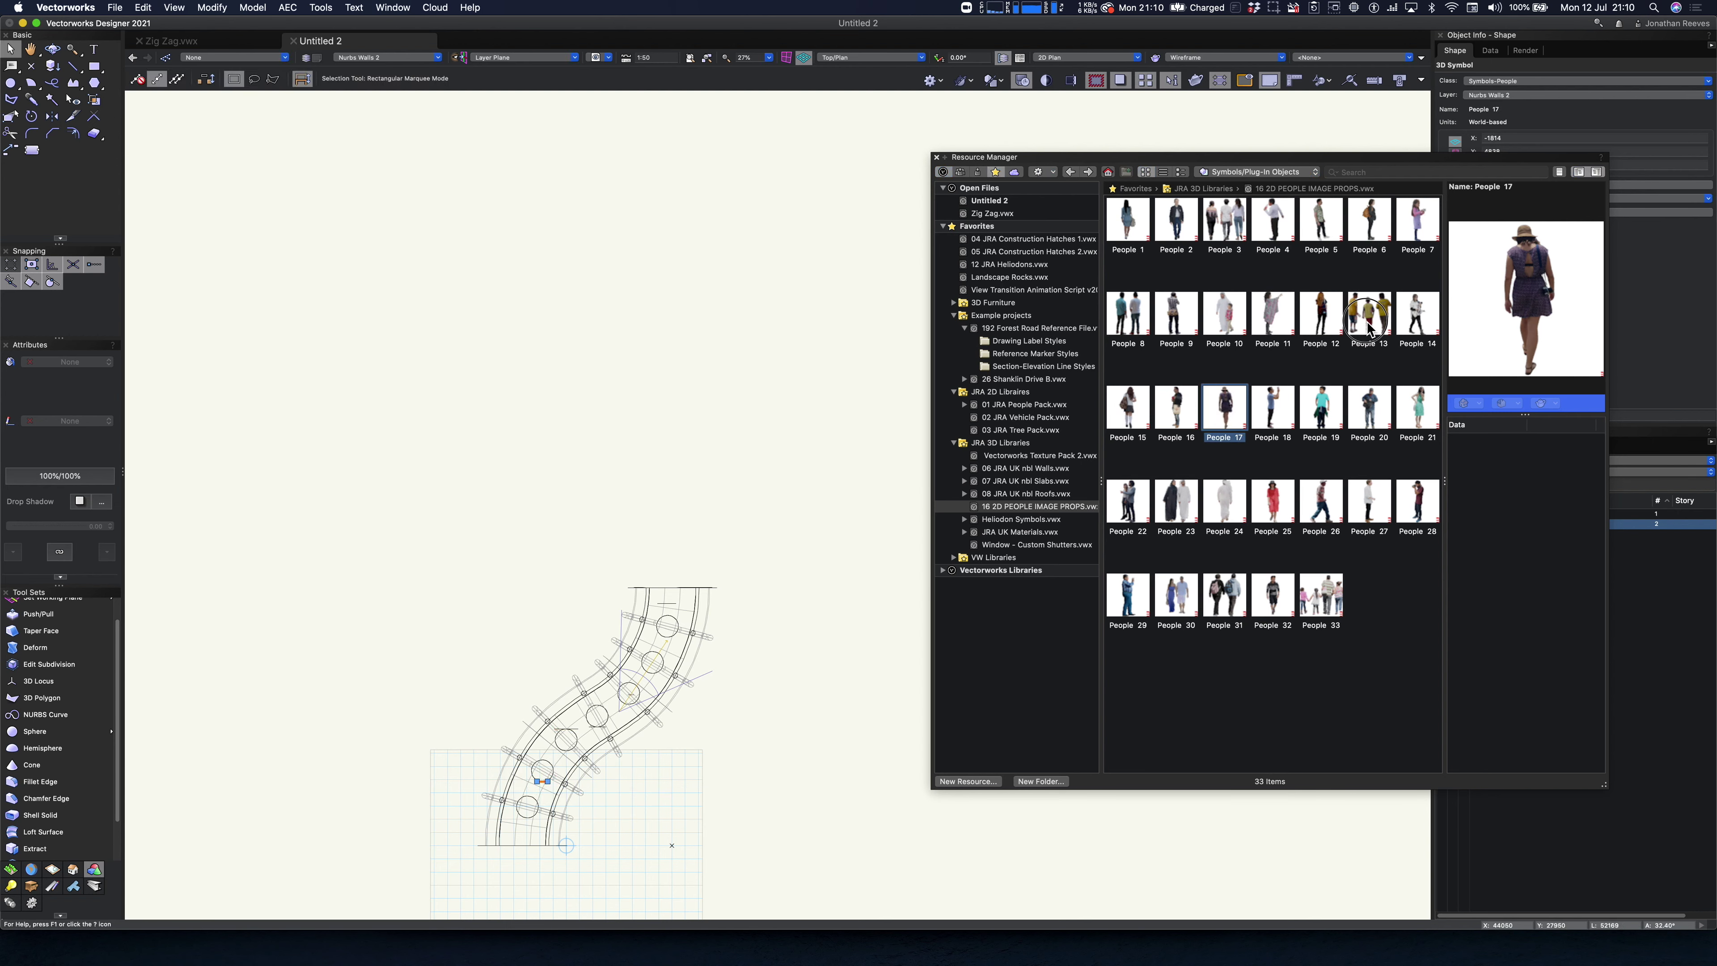
{"action": "left_click_drag", "start_coordinate": [1369, 330], "coordinate": [531, 798]}
{"action": "left_click", "coordinate": [621, 697]}
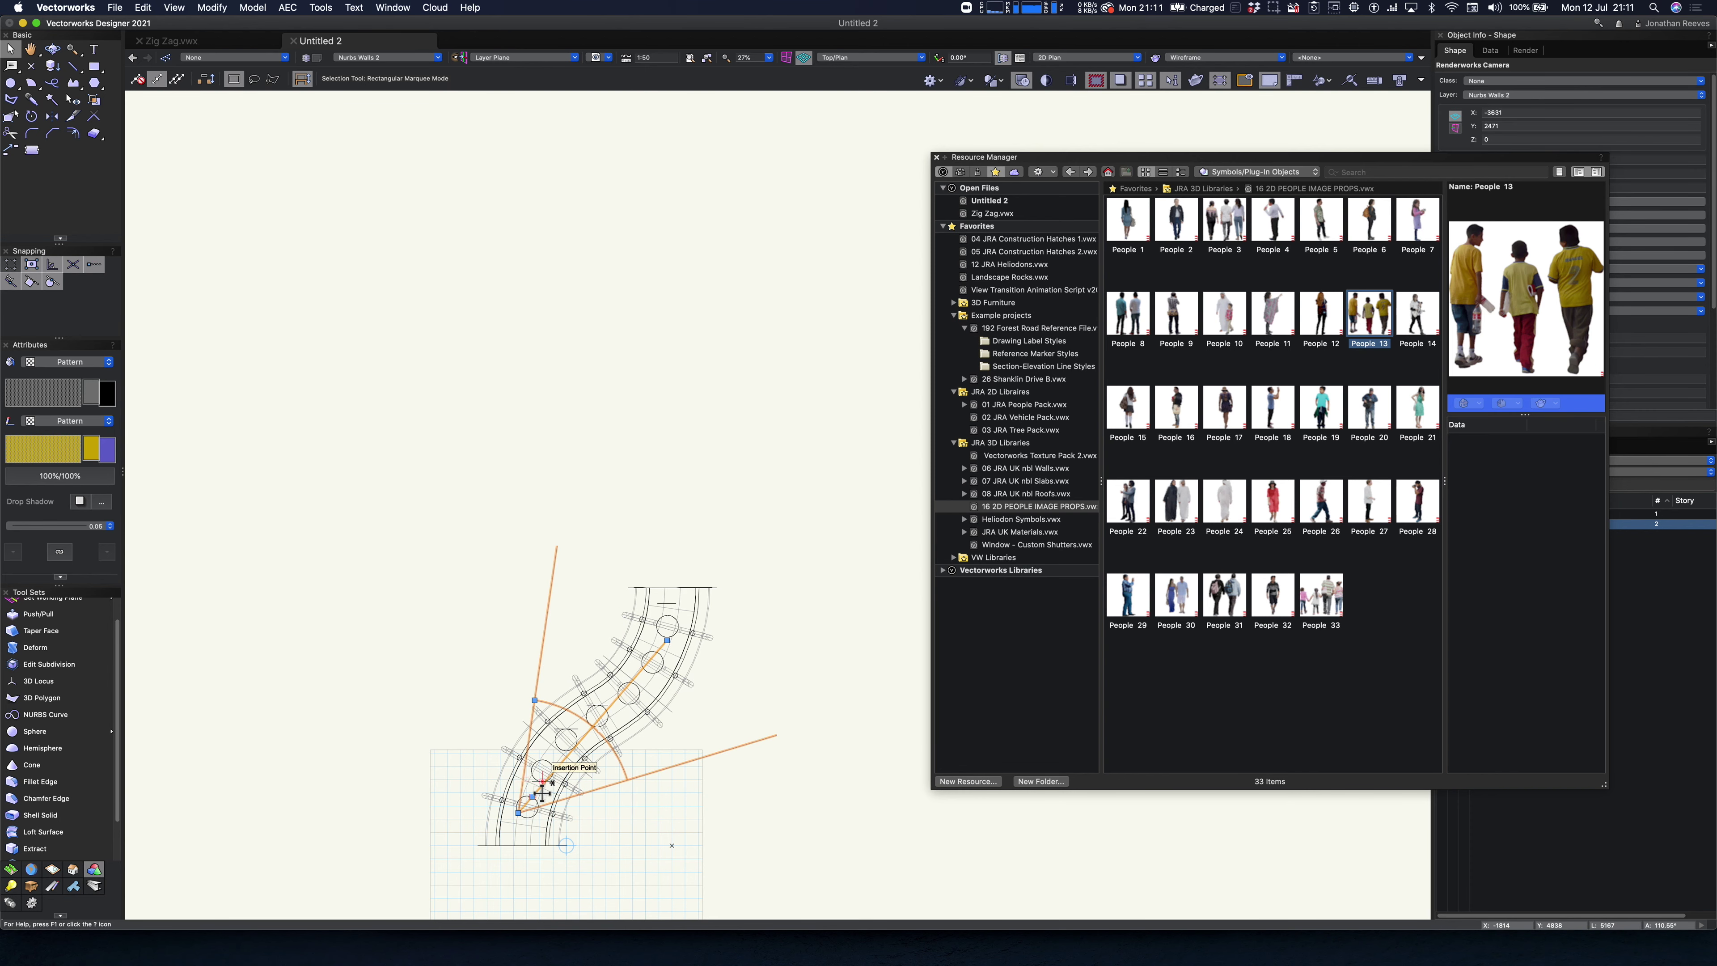
{"action": "double_click", "coordinate": [542, 792]}
- Shade Camera-1's view and walk it forward through the tunnel toward the people
{"action": "key", "text": "super+shift+g"}
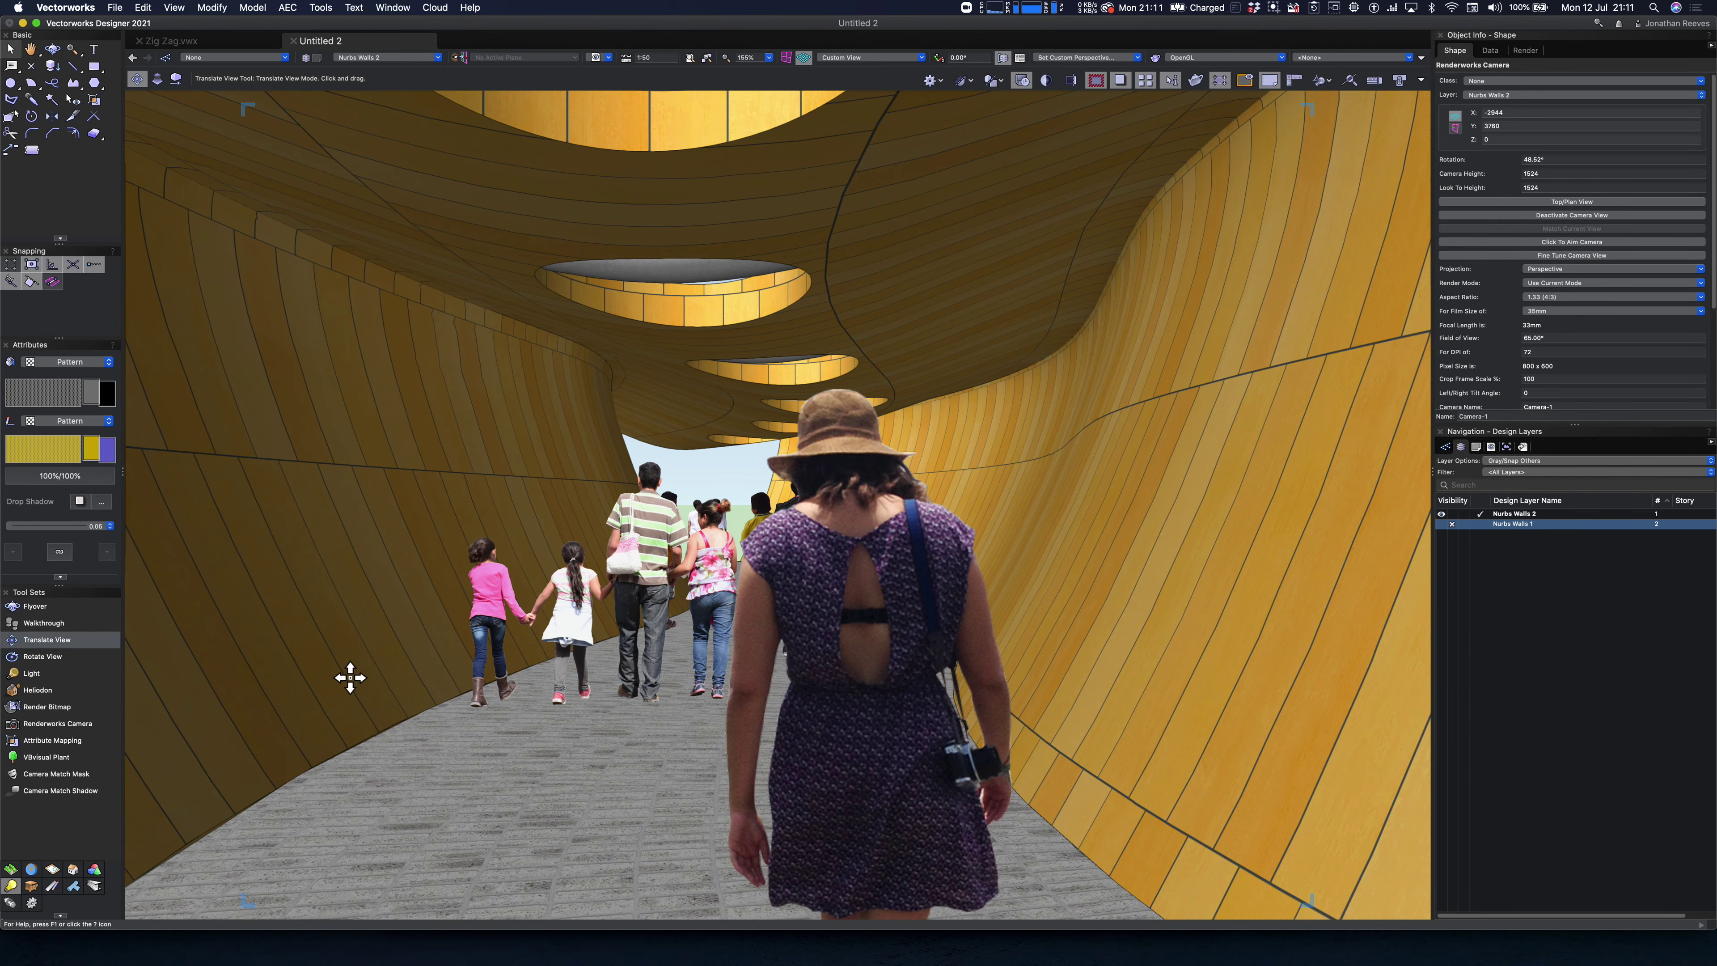
{"action": "left_click_drag", "start_coordinate": [468, 783], "coordinate": [518, 796]}
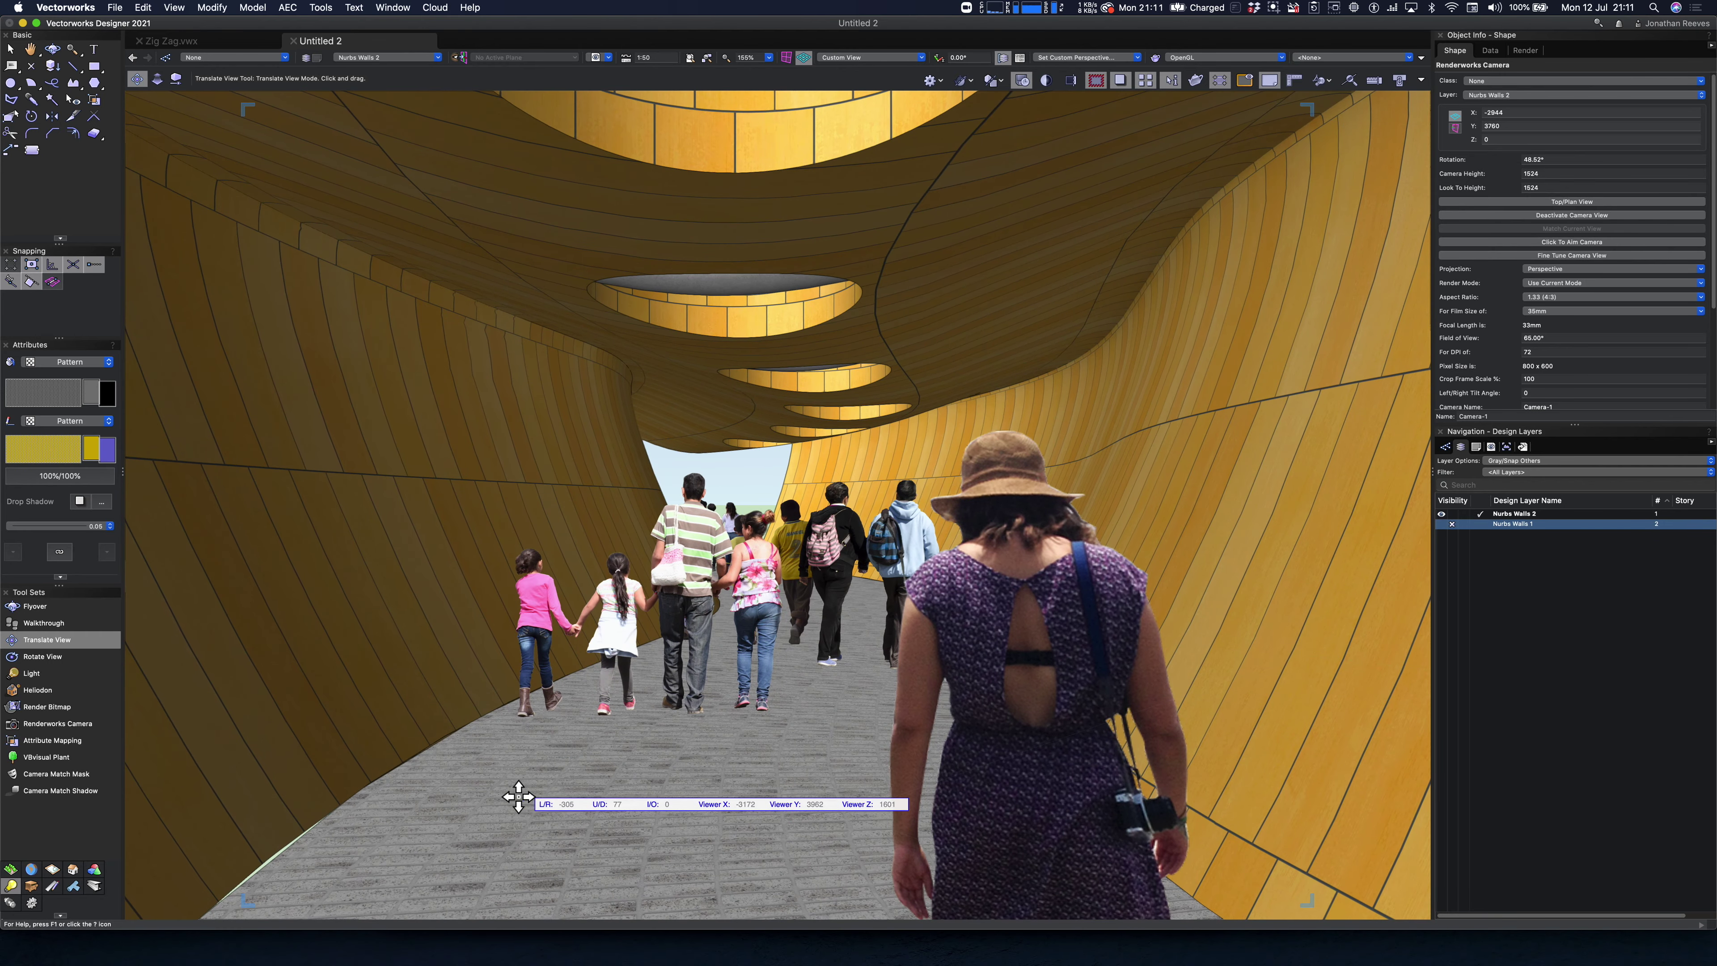
{"action": "left_click", "coordinate": [44, 623]}
{"action": "left_click_drag", "start_coordinate": [683, 683], "coordinate": [563, 587]}
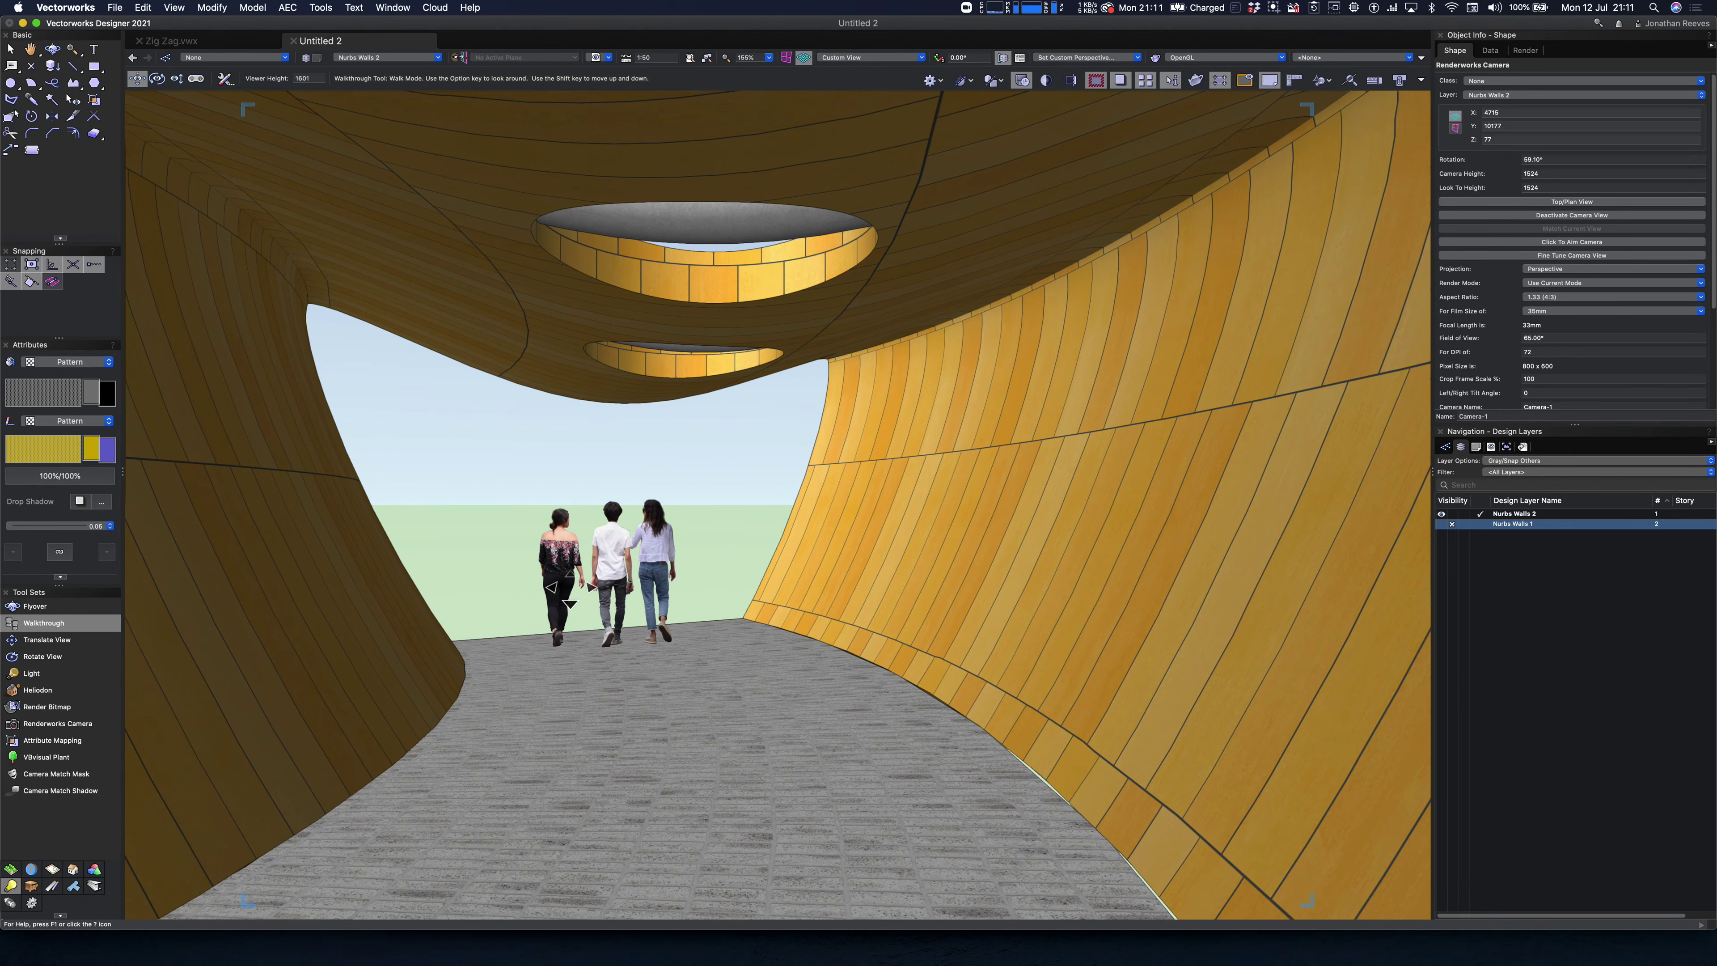
{"action": "key", "text": "x"}
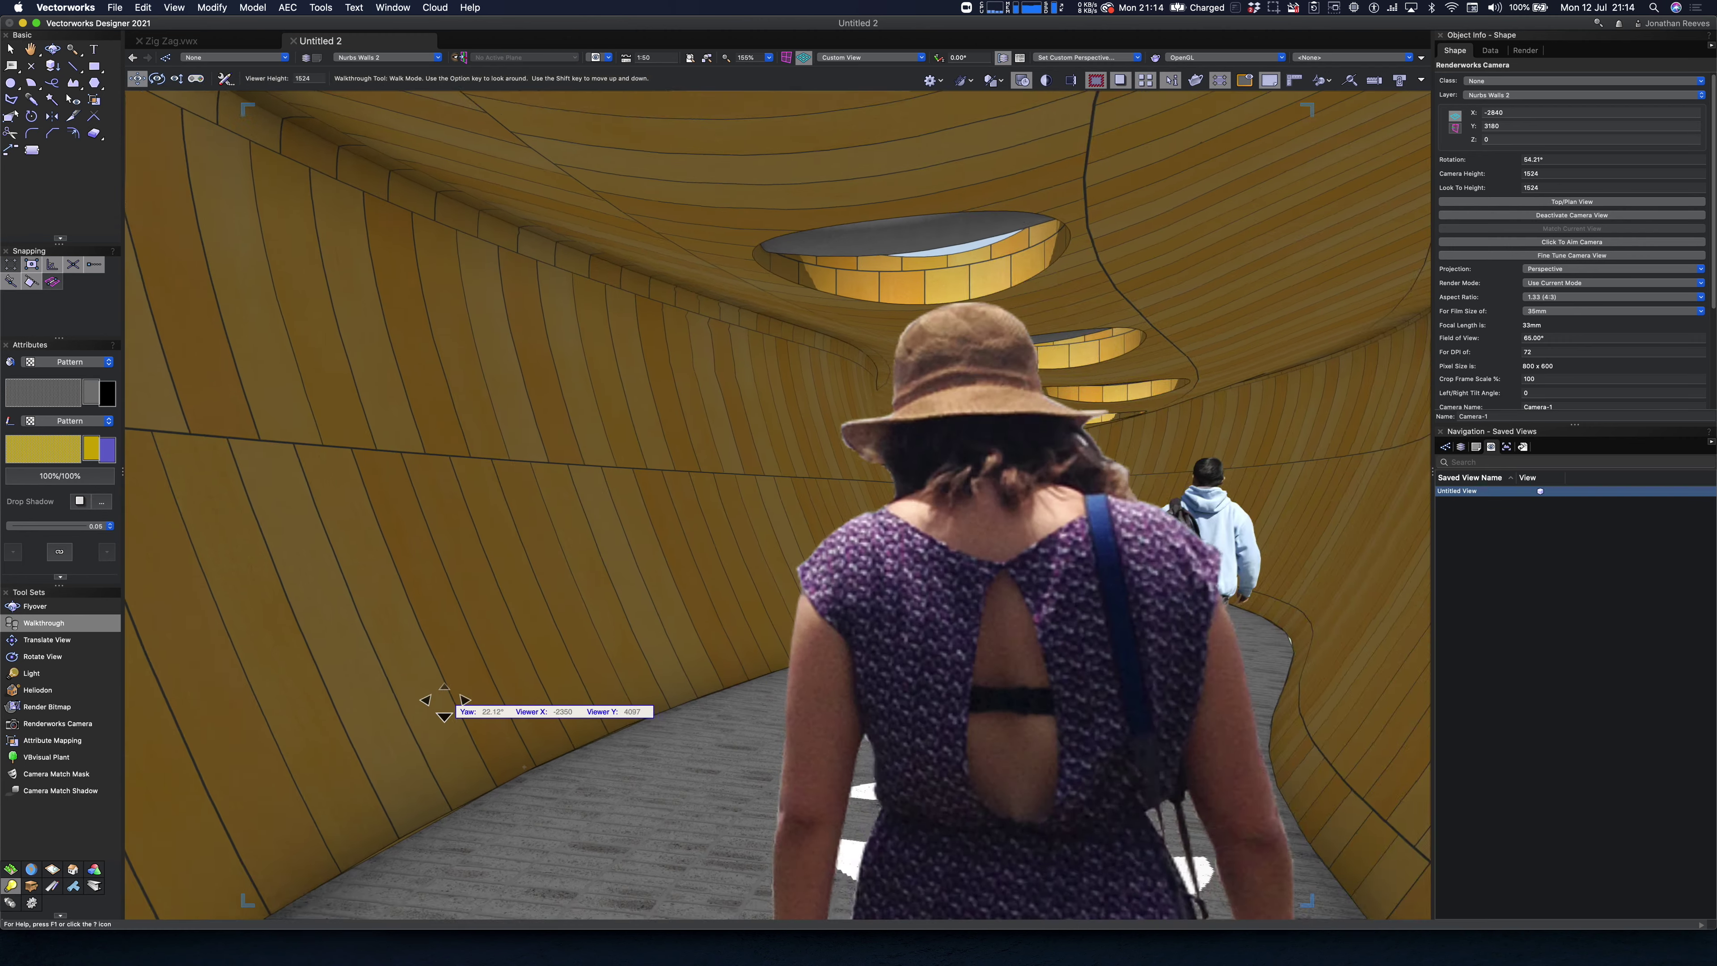
{"action": "left_click_drag", "start_coordinate": [437, 698], "coordinate": [484, 653]}
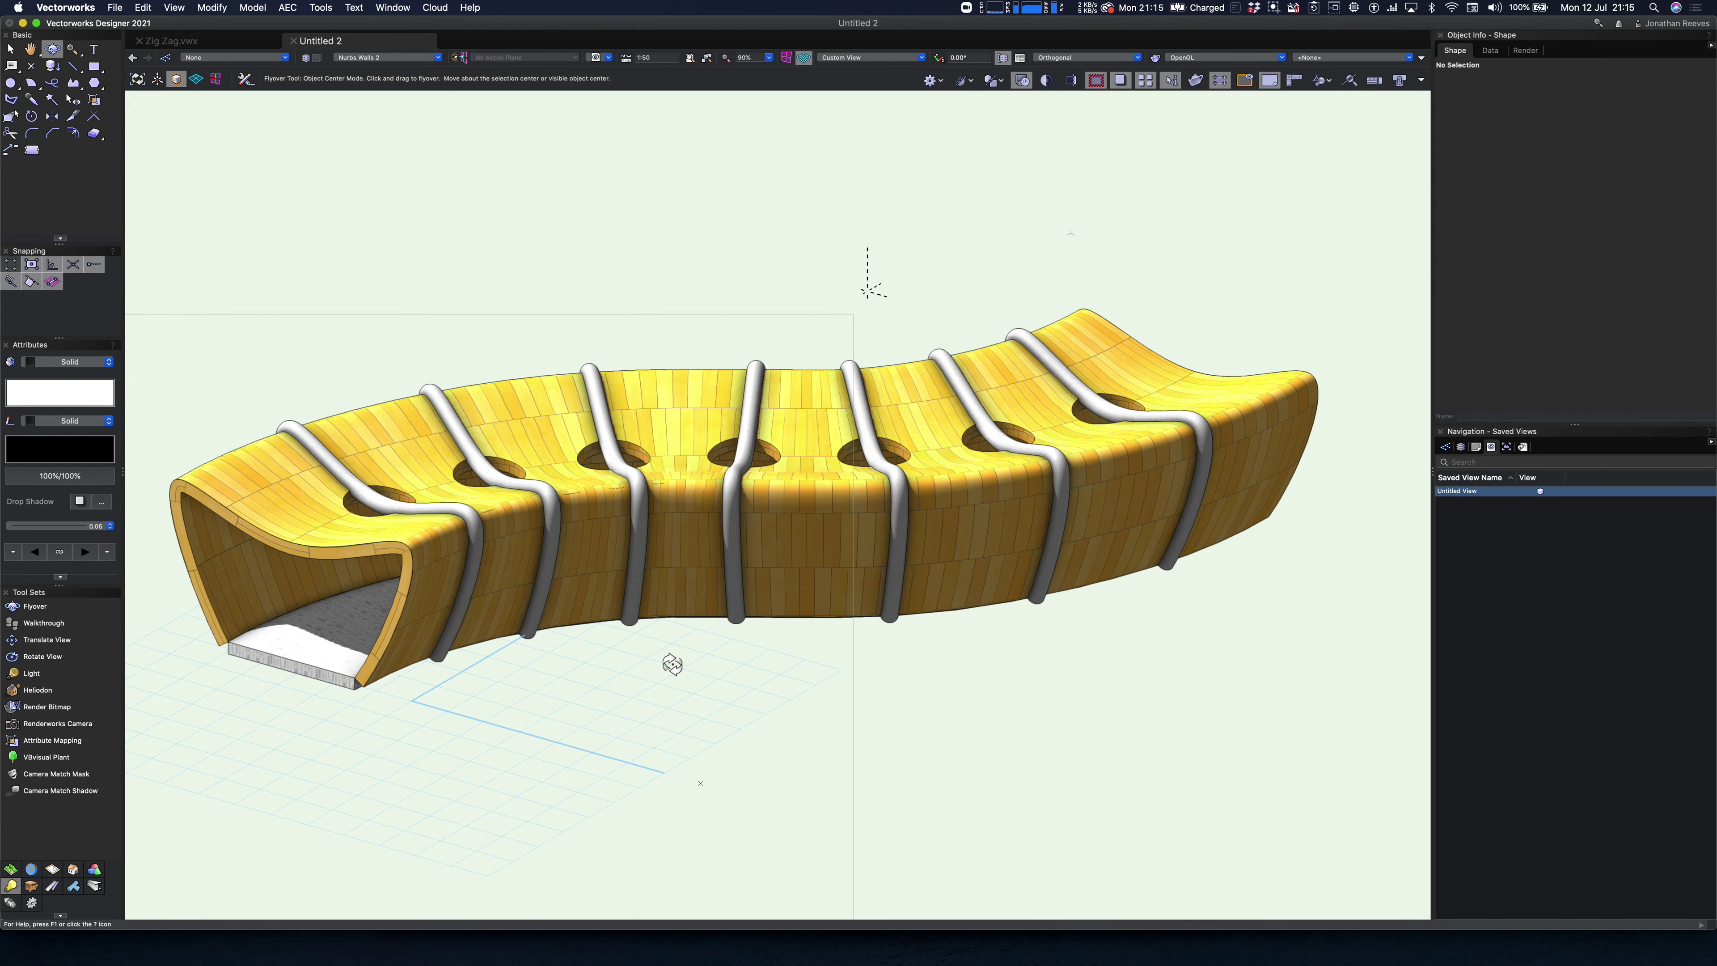
- Orbit the pavilion from above around a chosen origin, then zoom out on the top plan
{"action": "left_click", "coordinate": [157, 80]}
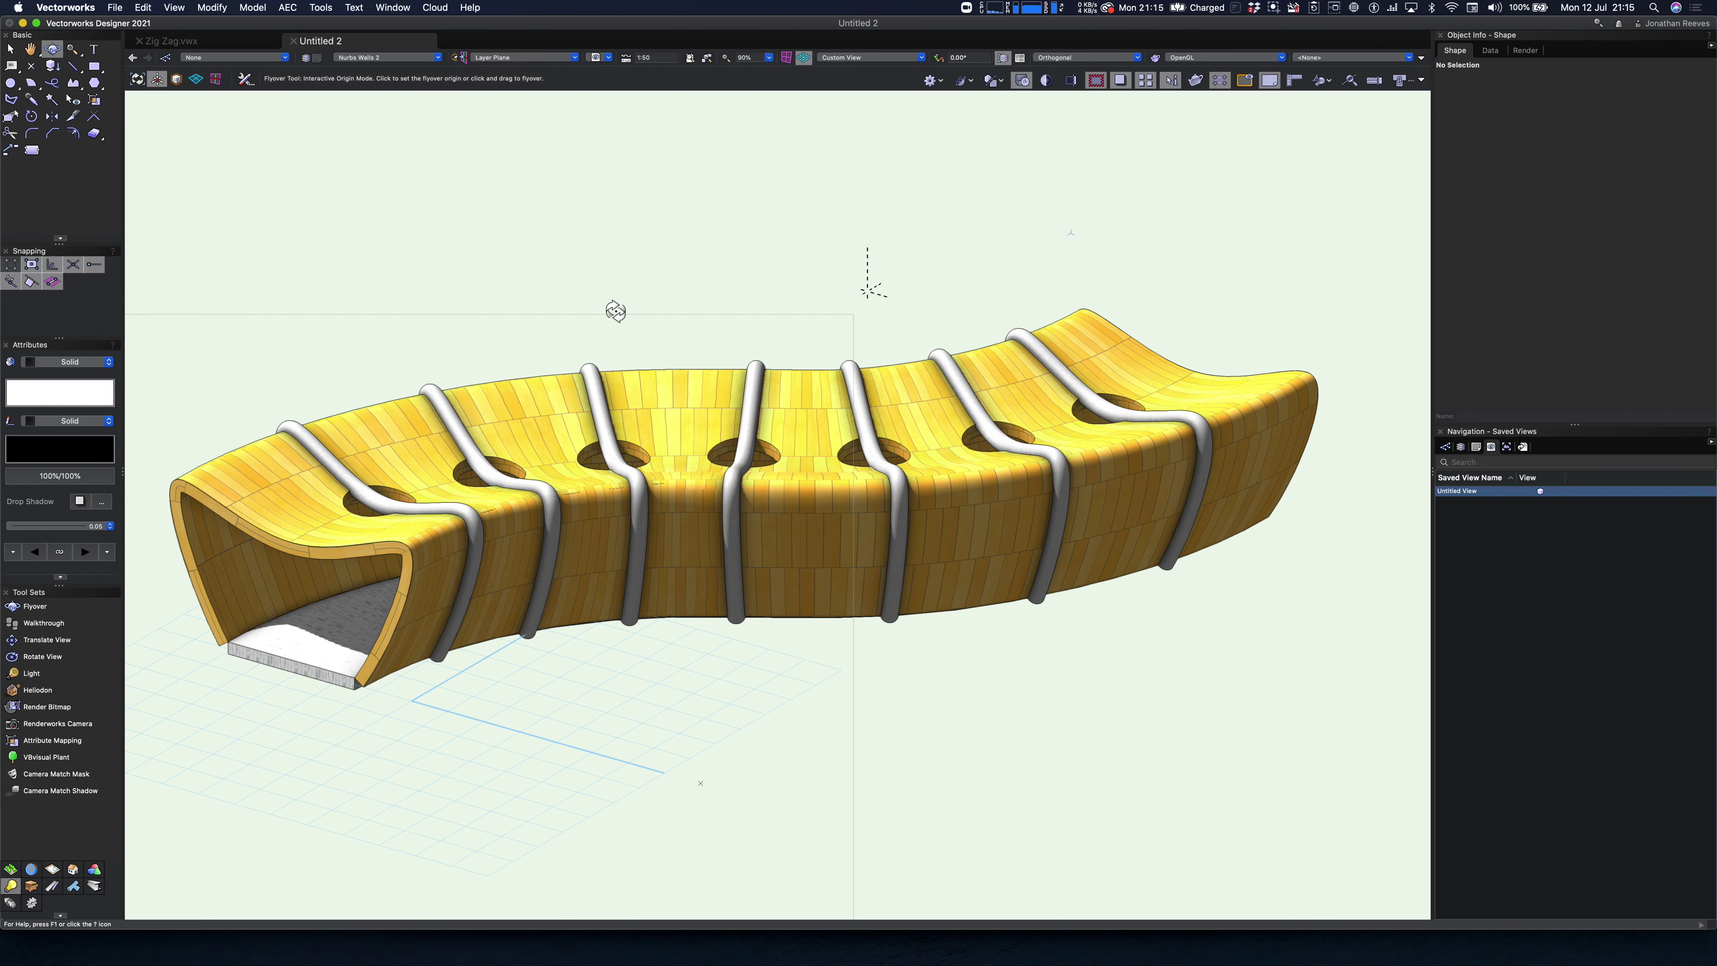
{"action": "left_click_drag", "start_coordinate": [645, 617], "coordinate": [920, 602]}
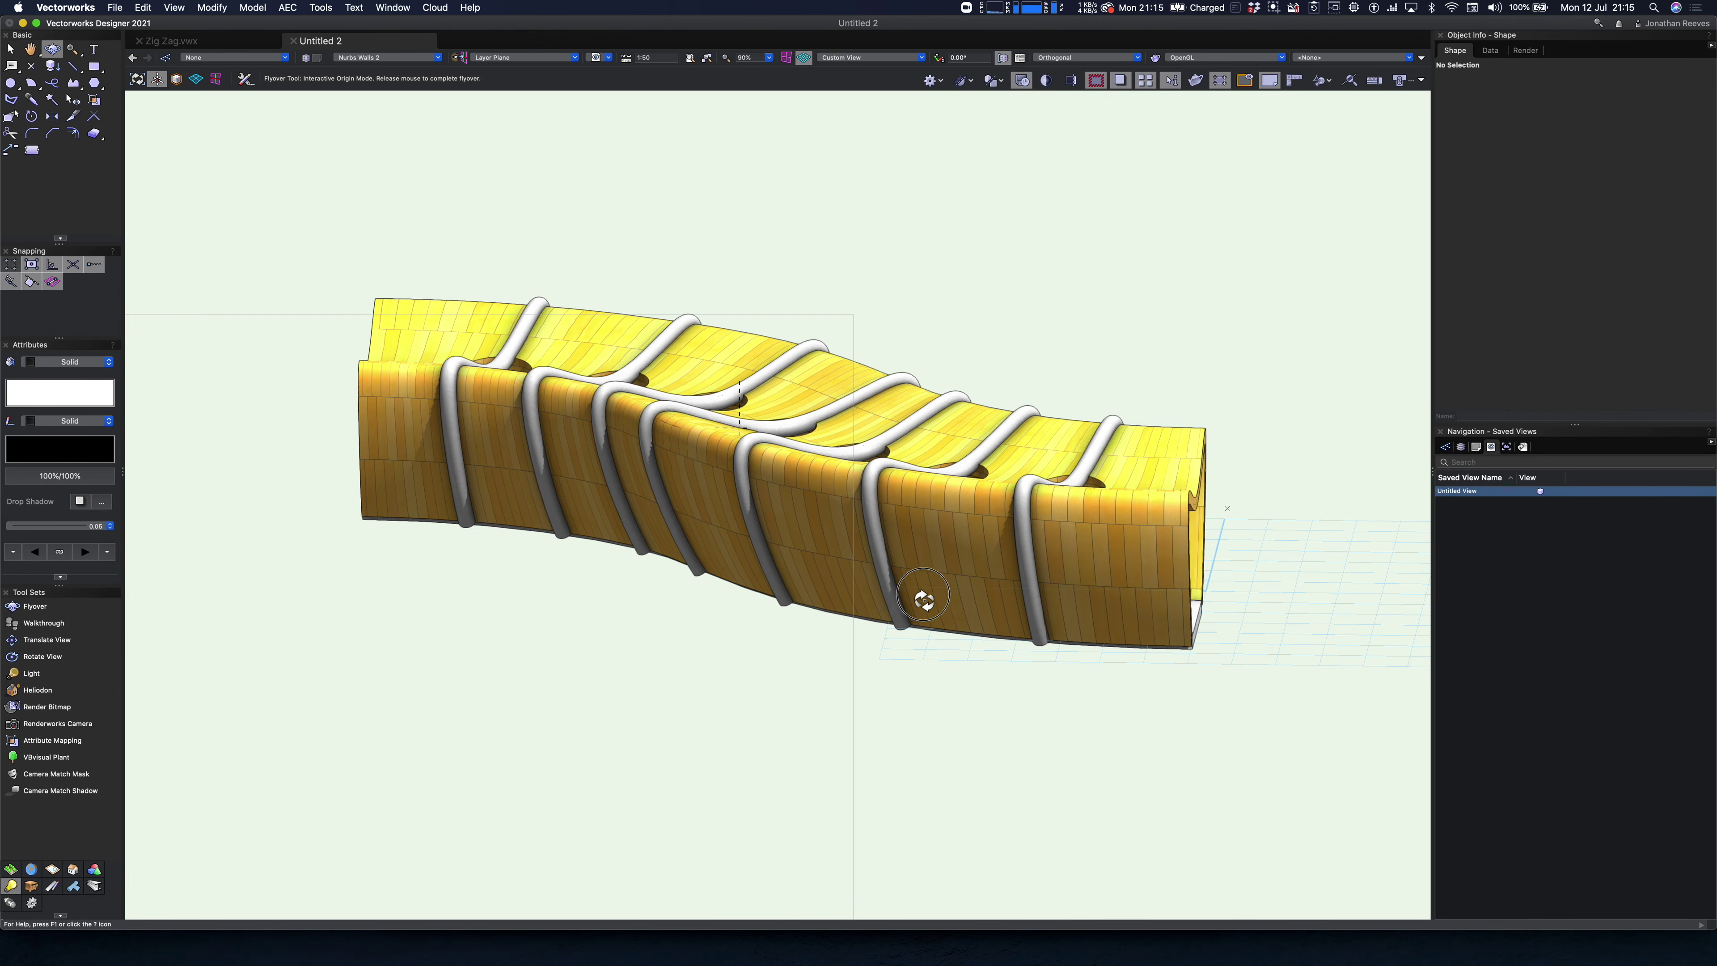
{"action": "key", "text": "F5"}
{"action": "scroll", "coordinate": [924, 594], "scroll_direction": "down", "scroll_amount": 8}
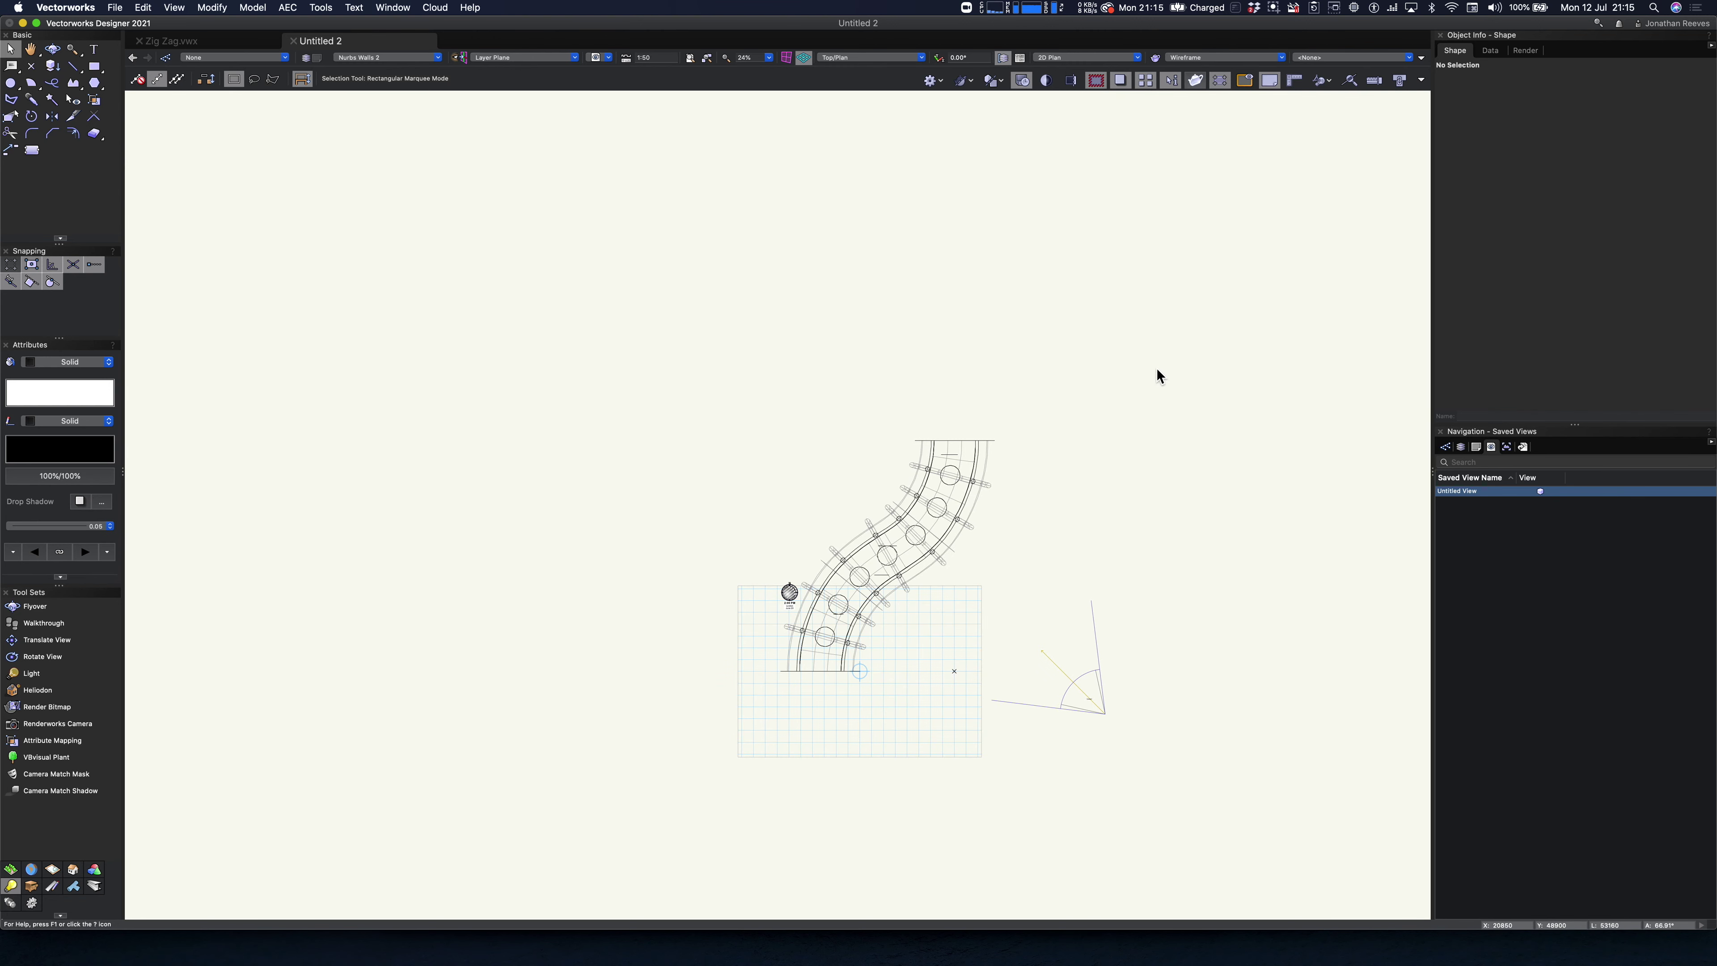
- Enclose the pavilion in a clip cube rotated 30° about its centre
{"action": "key", "text": "ctrl+alt+k"}
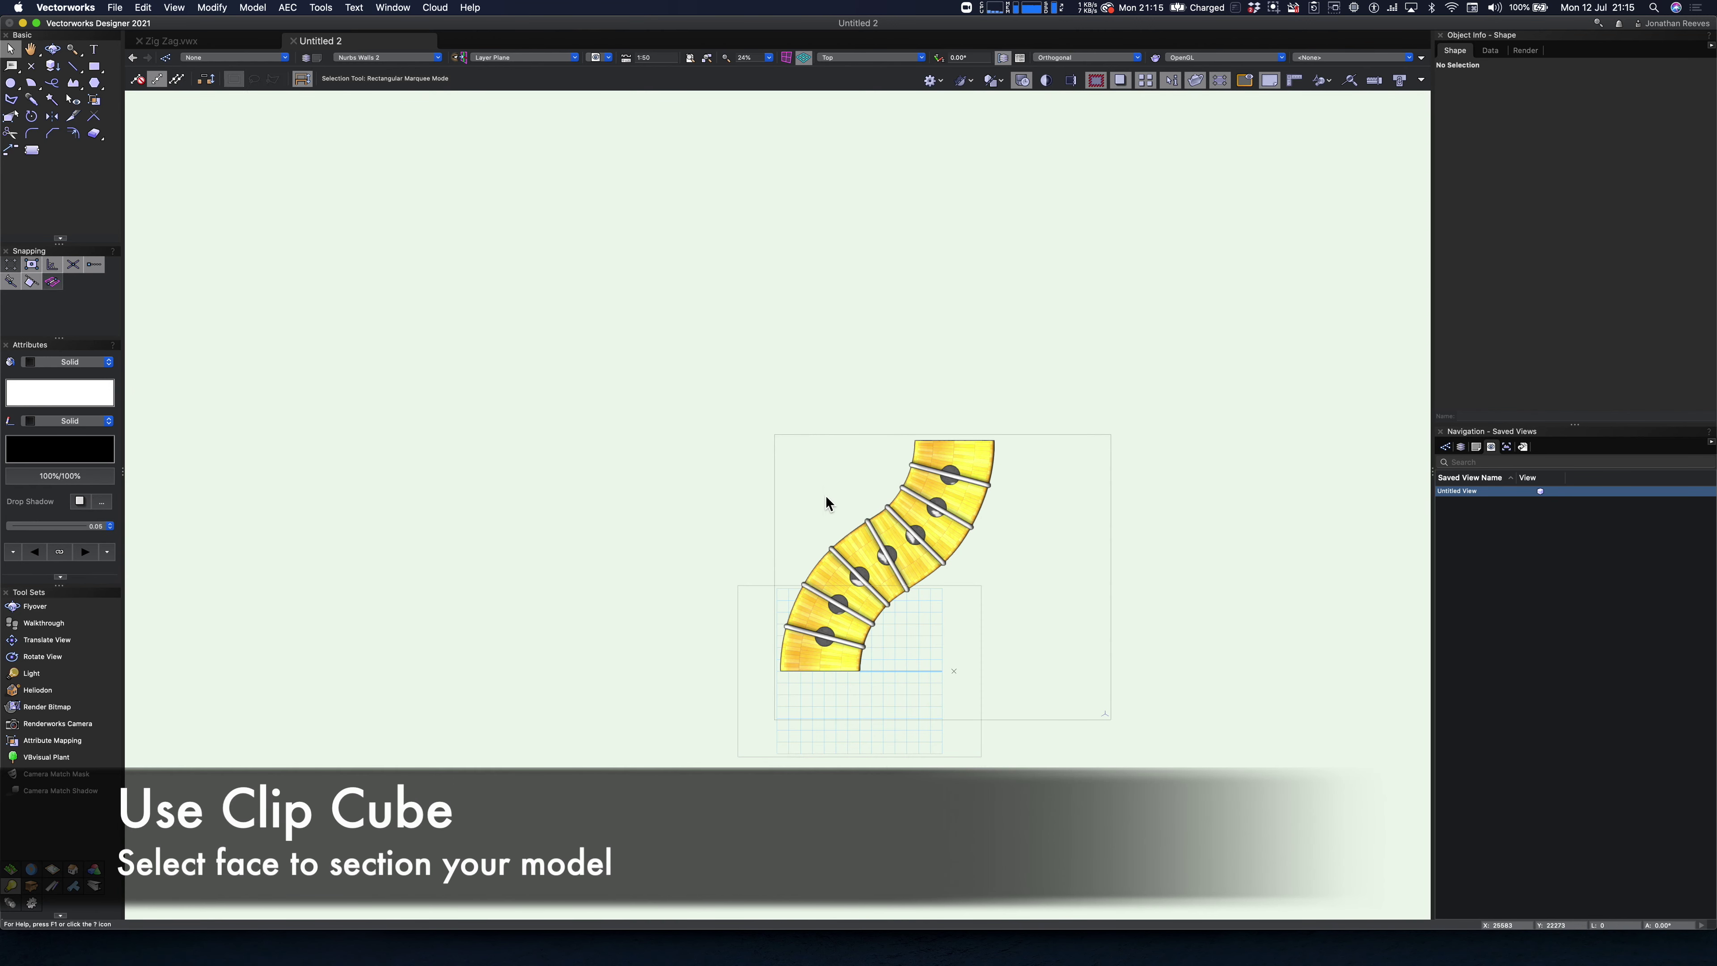
{"action": "left_click", "coordinate": [777, 516]}
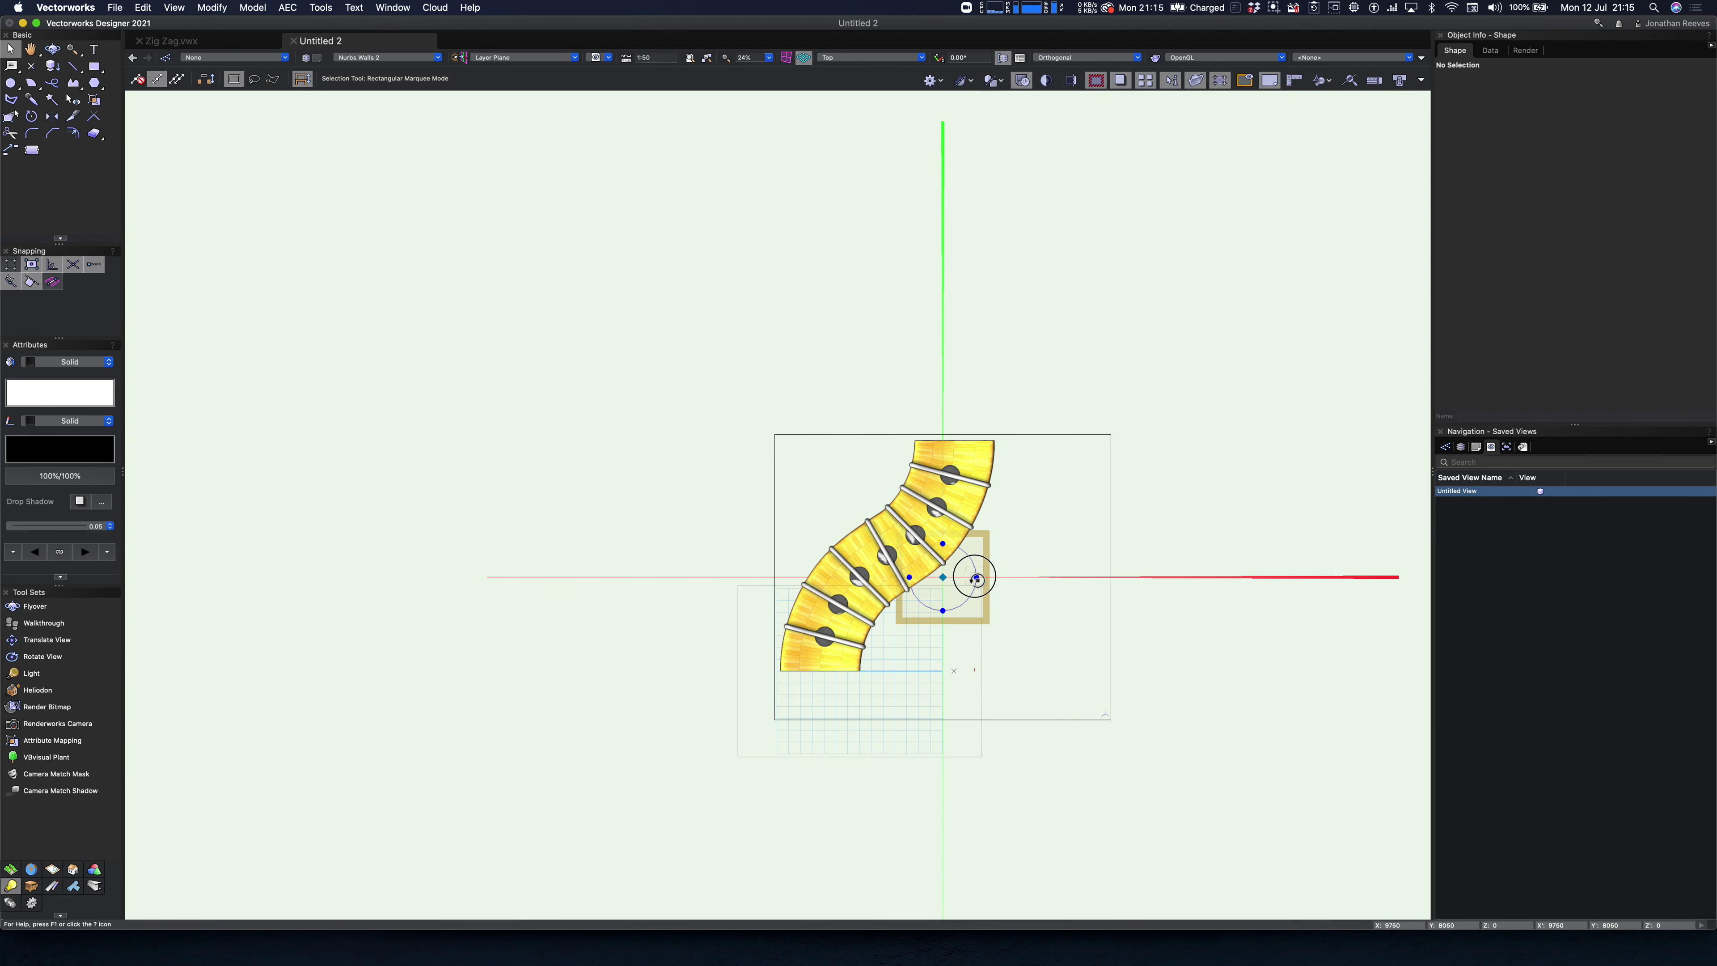
{"action": "left_click", "coordinate": [978, 579]}
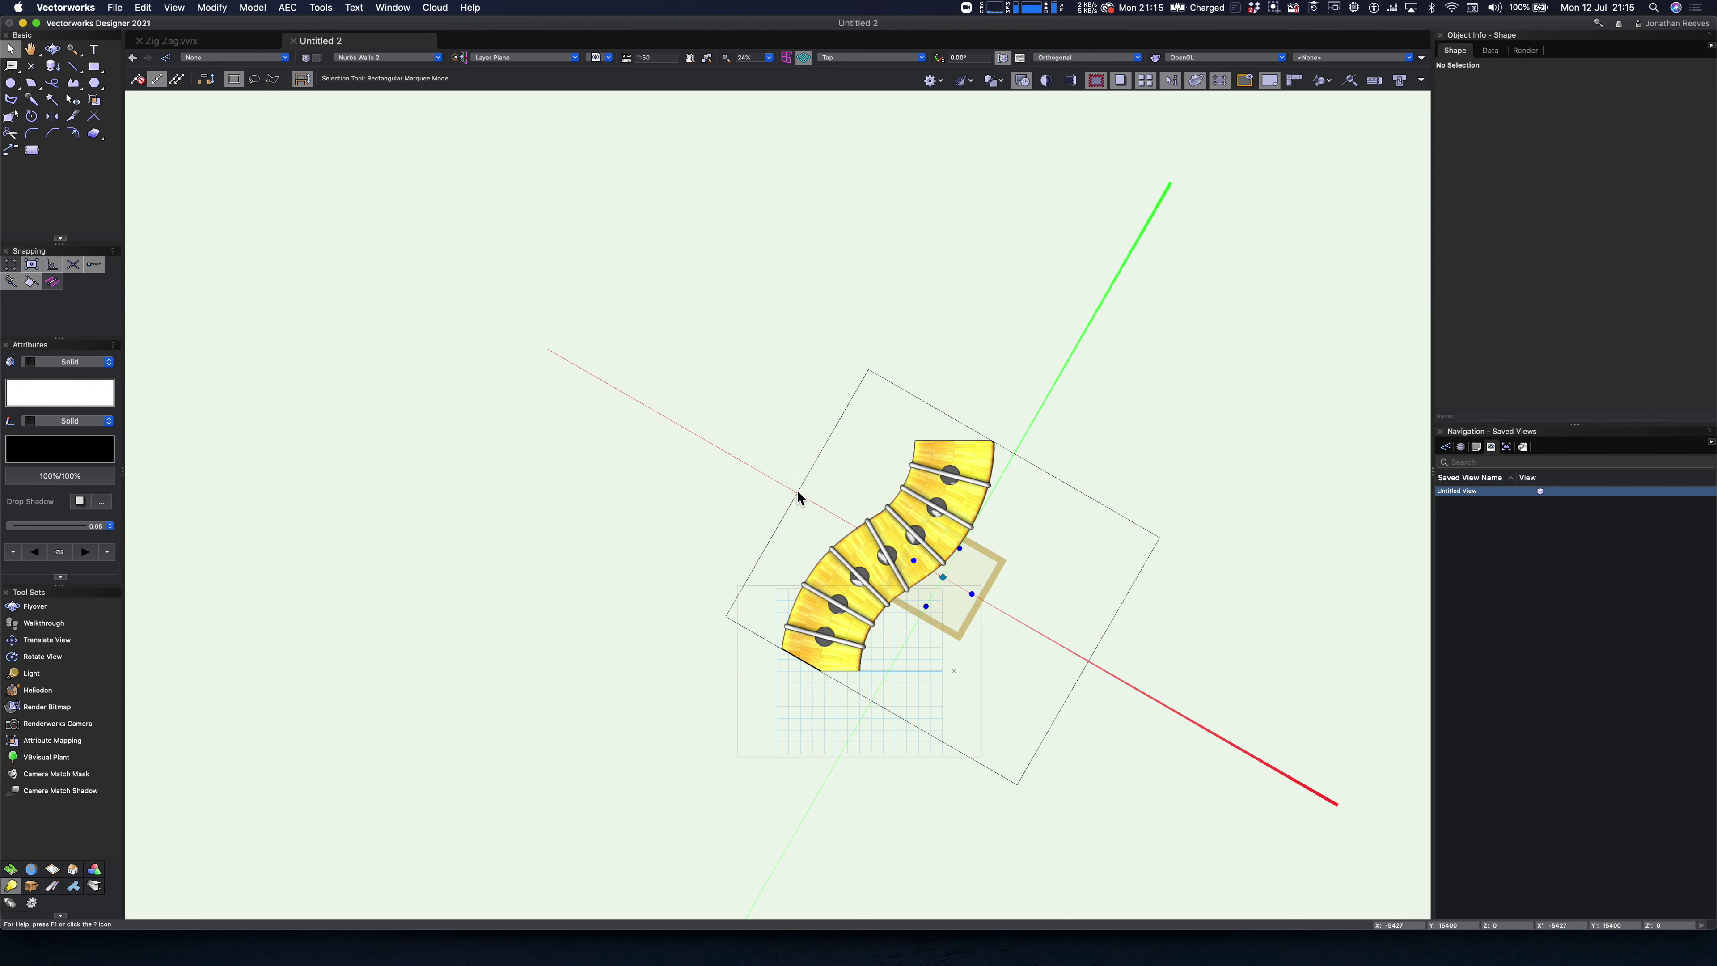
- In Left Isometric, push a cube face inward to cut the tunnel and zoom in
{"action": "key", "text": "1"}
{"action": "left_click_drag", "start_coordinate": [693, 436], "coordinate": [807, 585]}
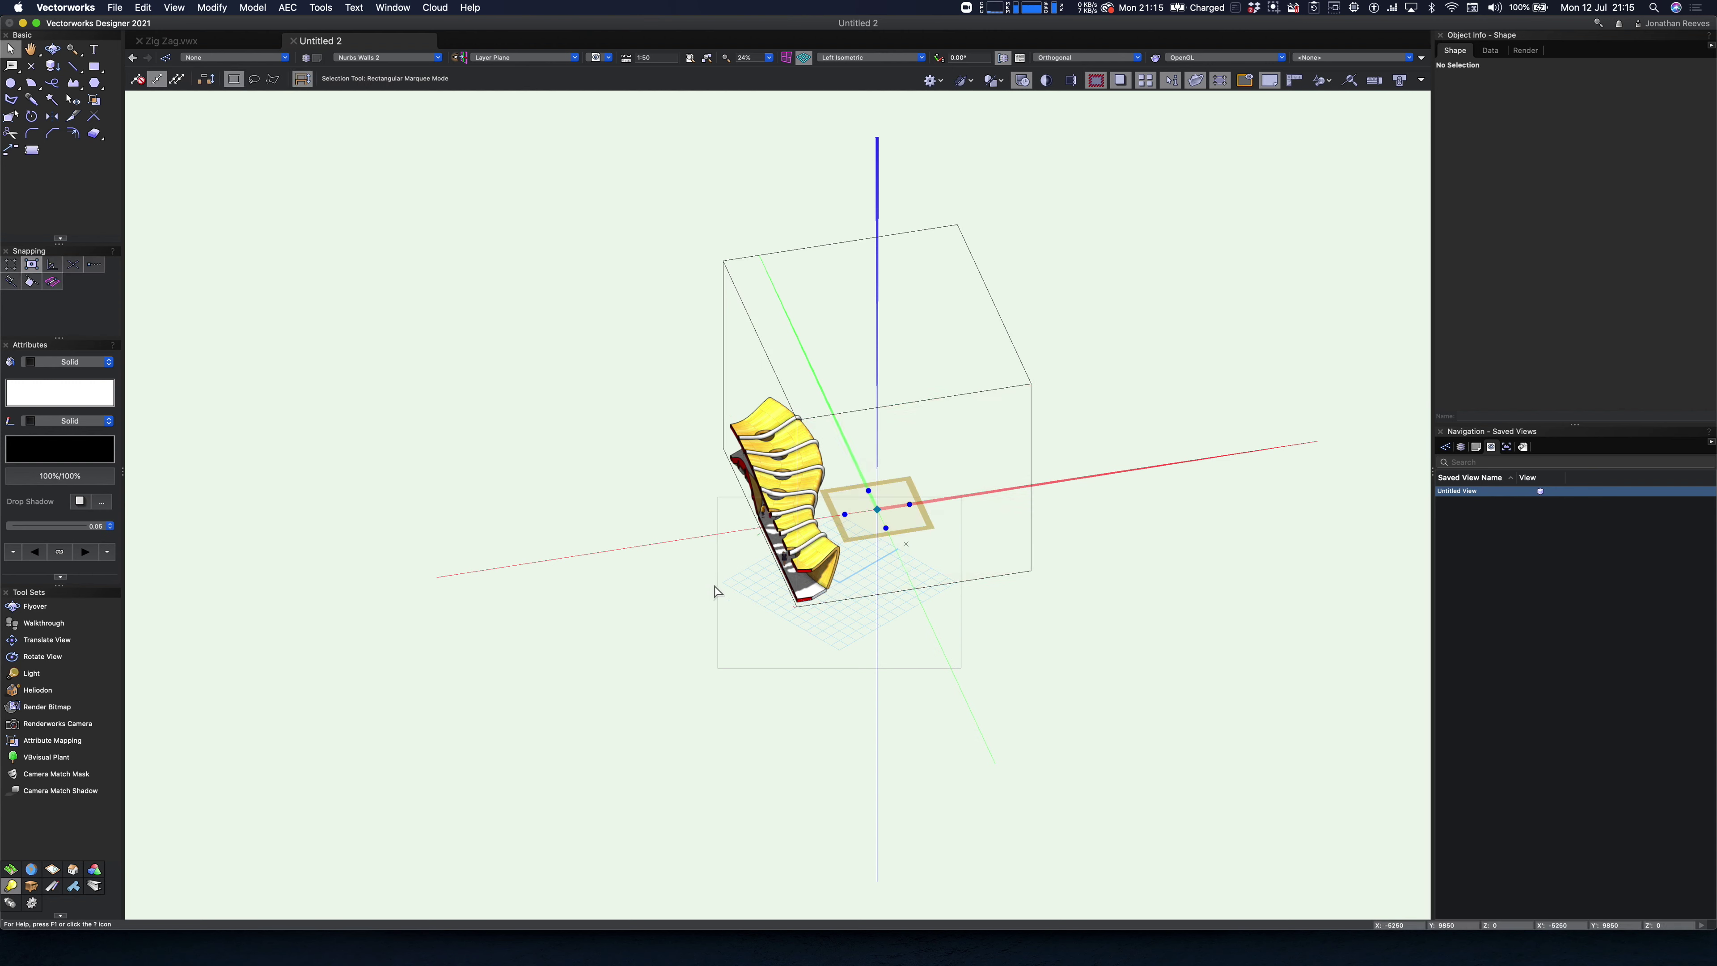
{"action": "middle_click_drag", "start_coordinate": [713, 586], "coordinate": [839, 548], "text": "shift"}
{"action": "key", "text": "c"}
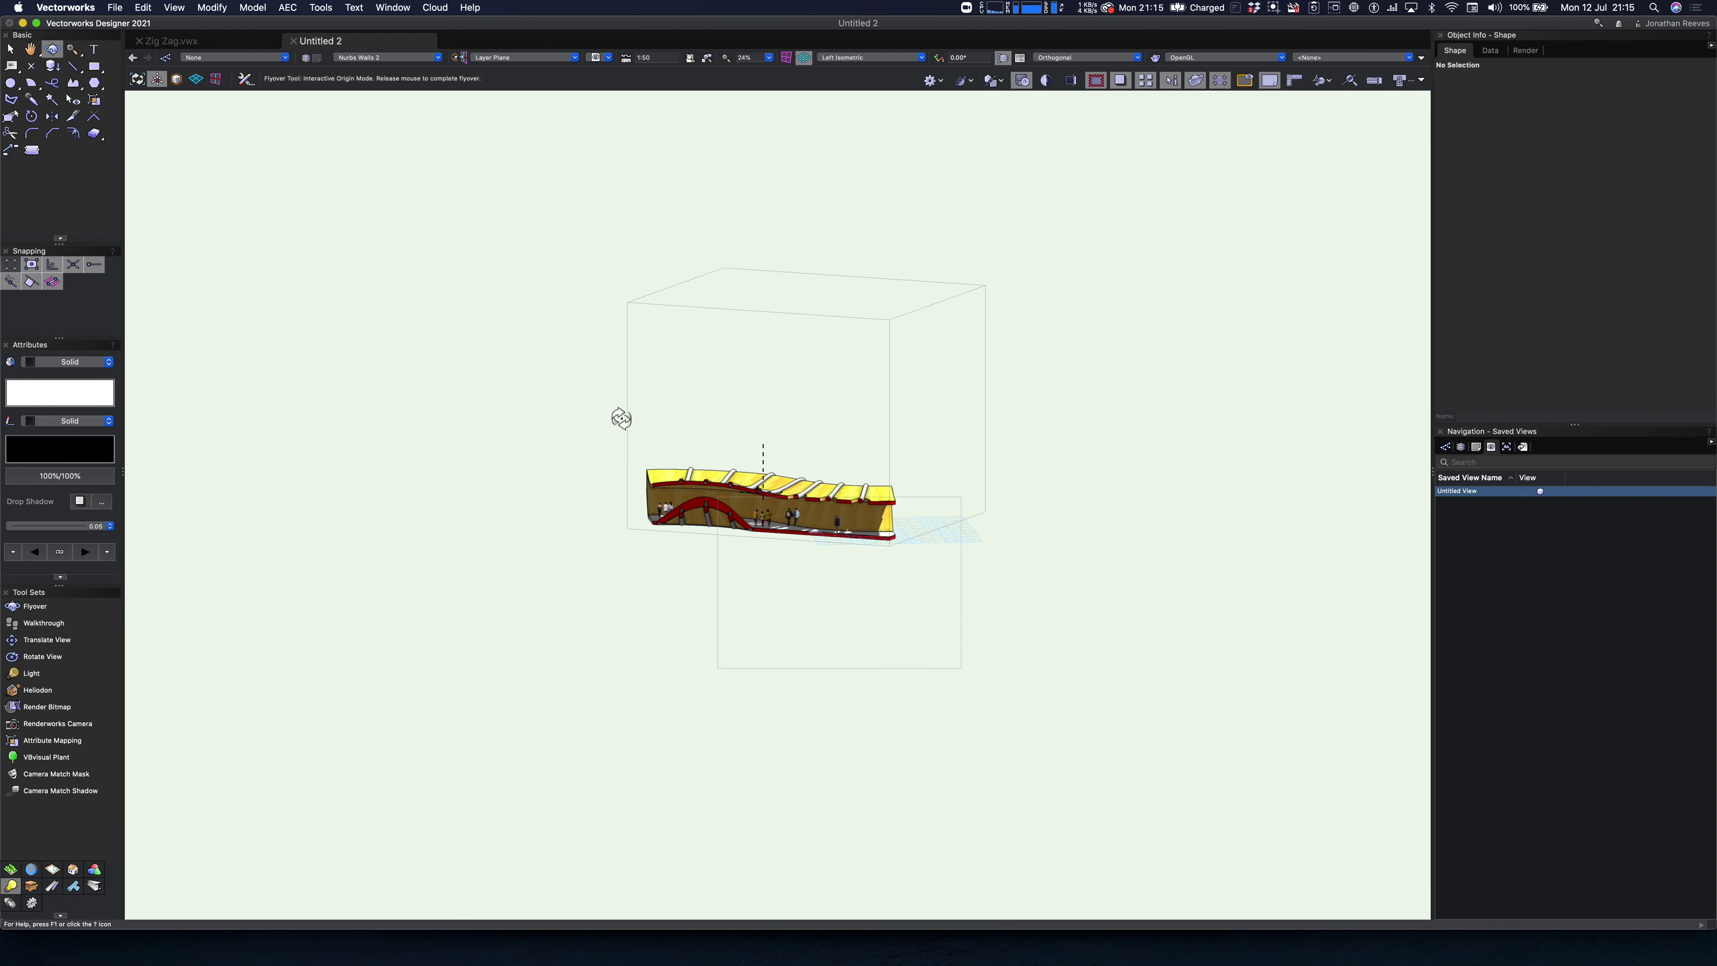
{"action": "left_click_drag", "start_coordinate": [605, 402], "coordinate": [931, 602]}
{"action": "key", "text": "x"}
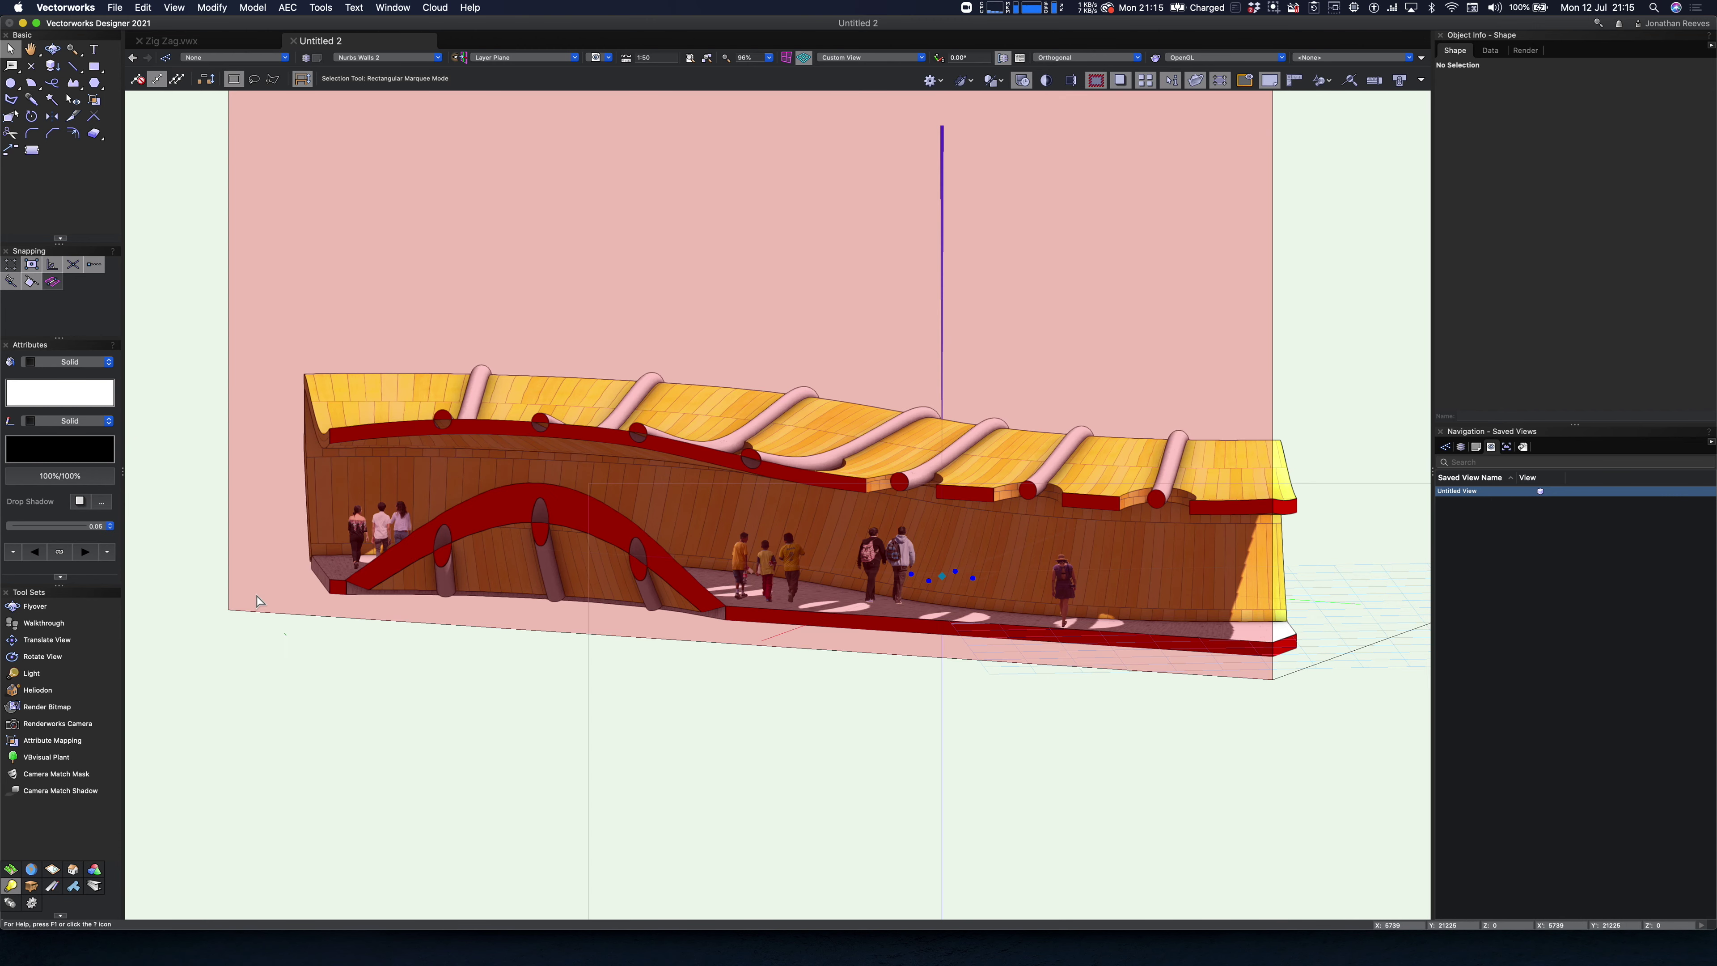
- Create a section viewport from the cut on a new sheet layer 01 Section
{"action": "right_click", "coordinate": [257, 548]}
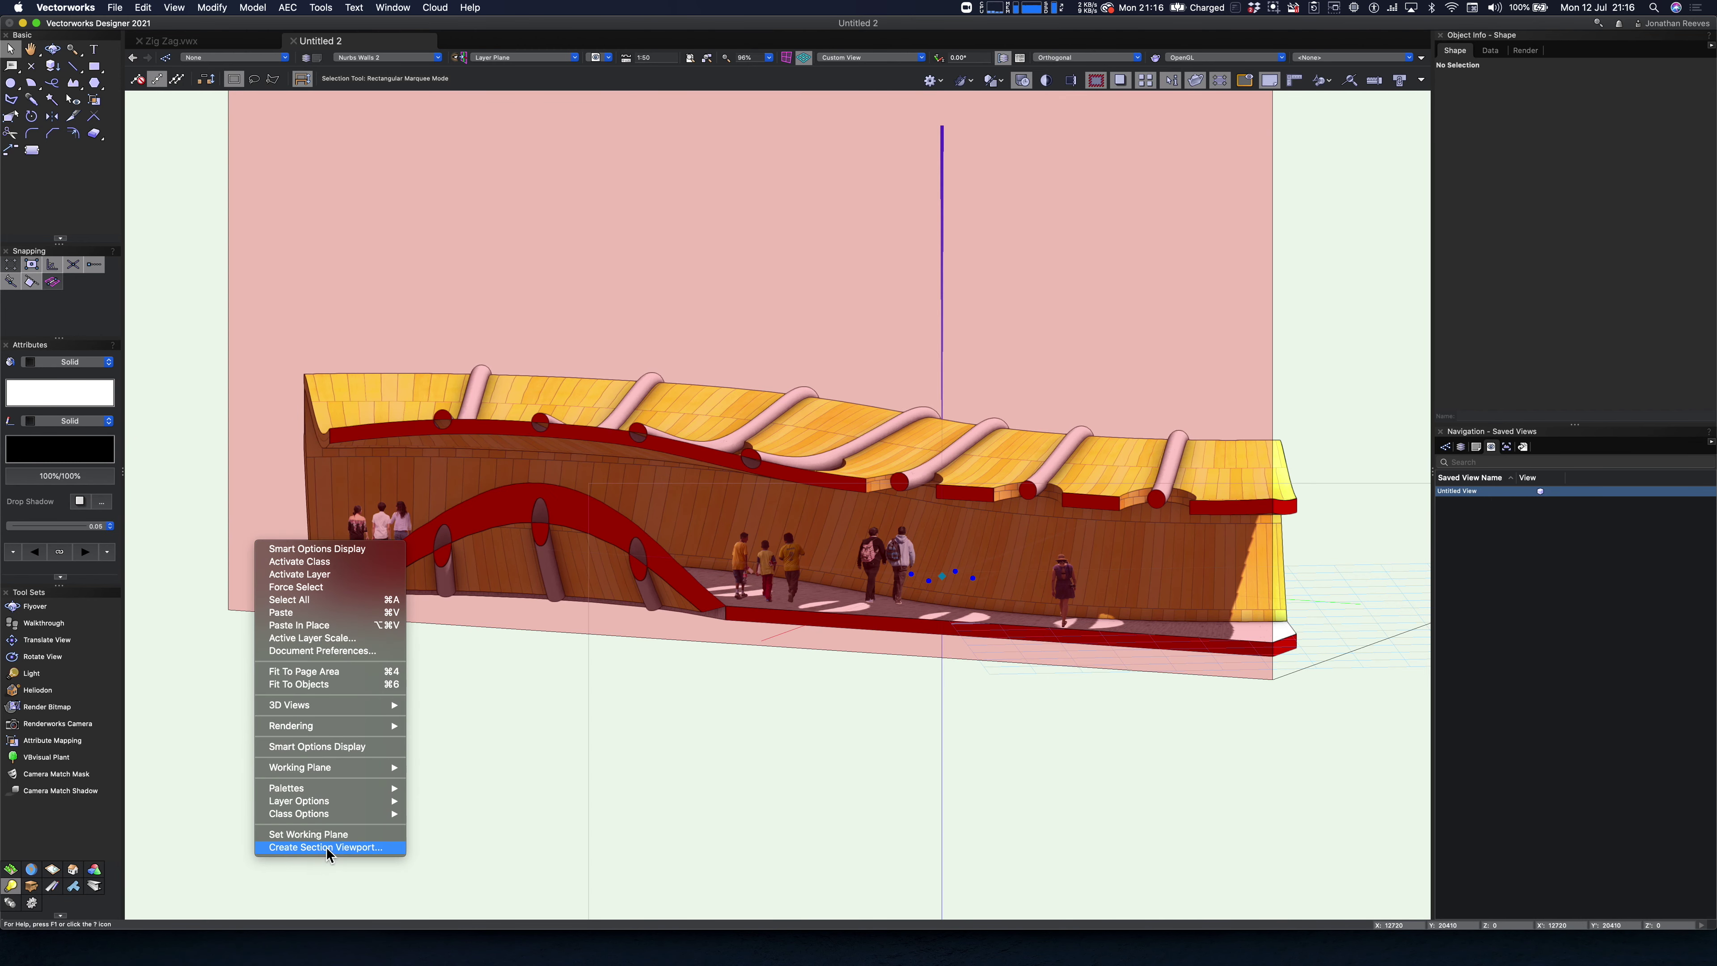
{"action": "left_click", "coordinate": [346, 833]}
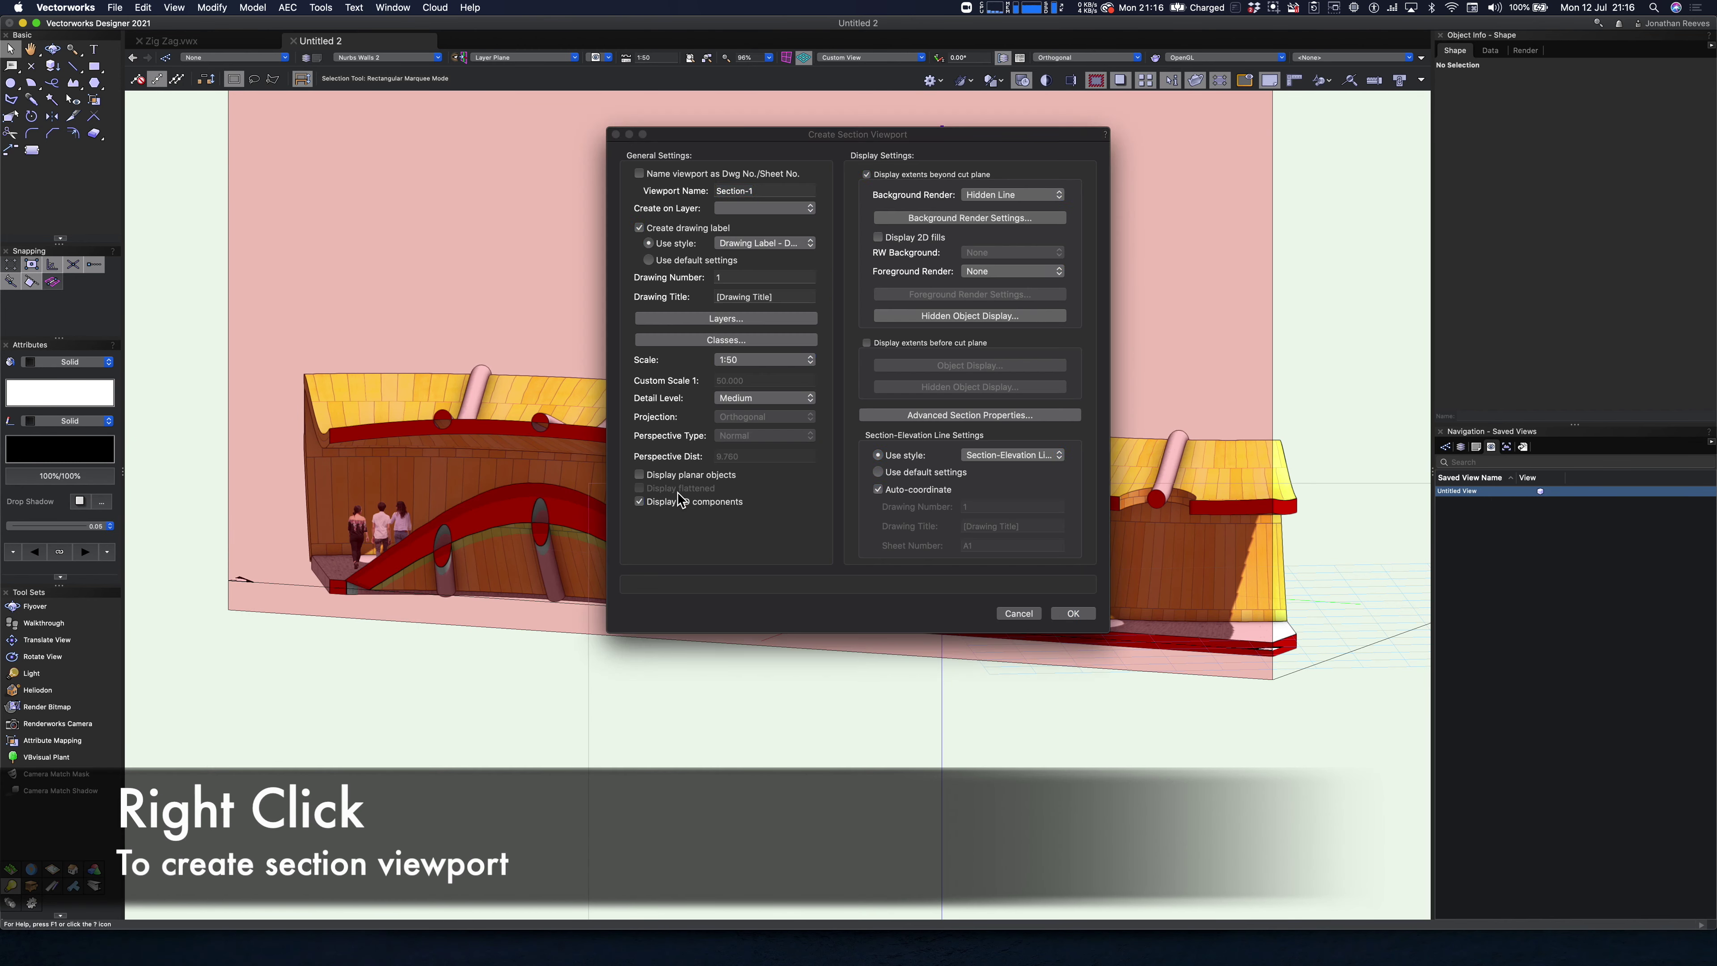
{"action": "left_click", "coordinate": [770, 207]}
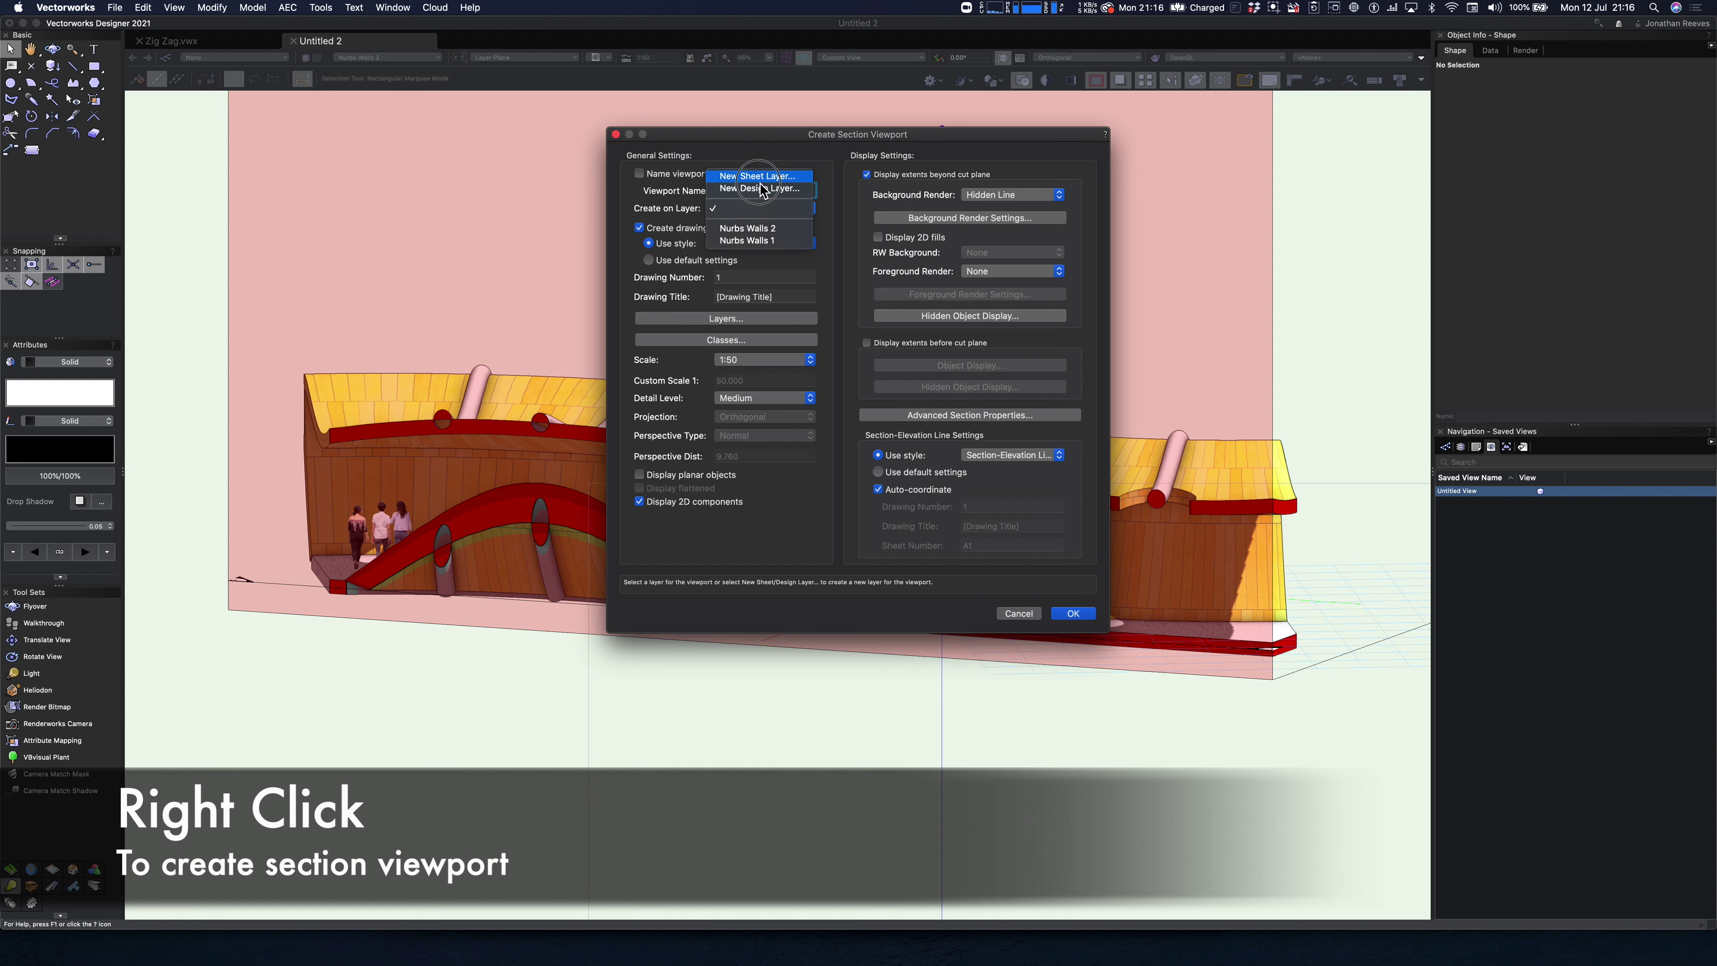
{"action": "left_click", "coordinate": [762, 191]}
{"action": "type", "text": "0"}
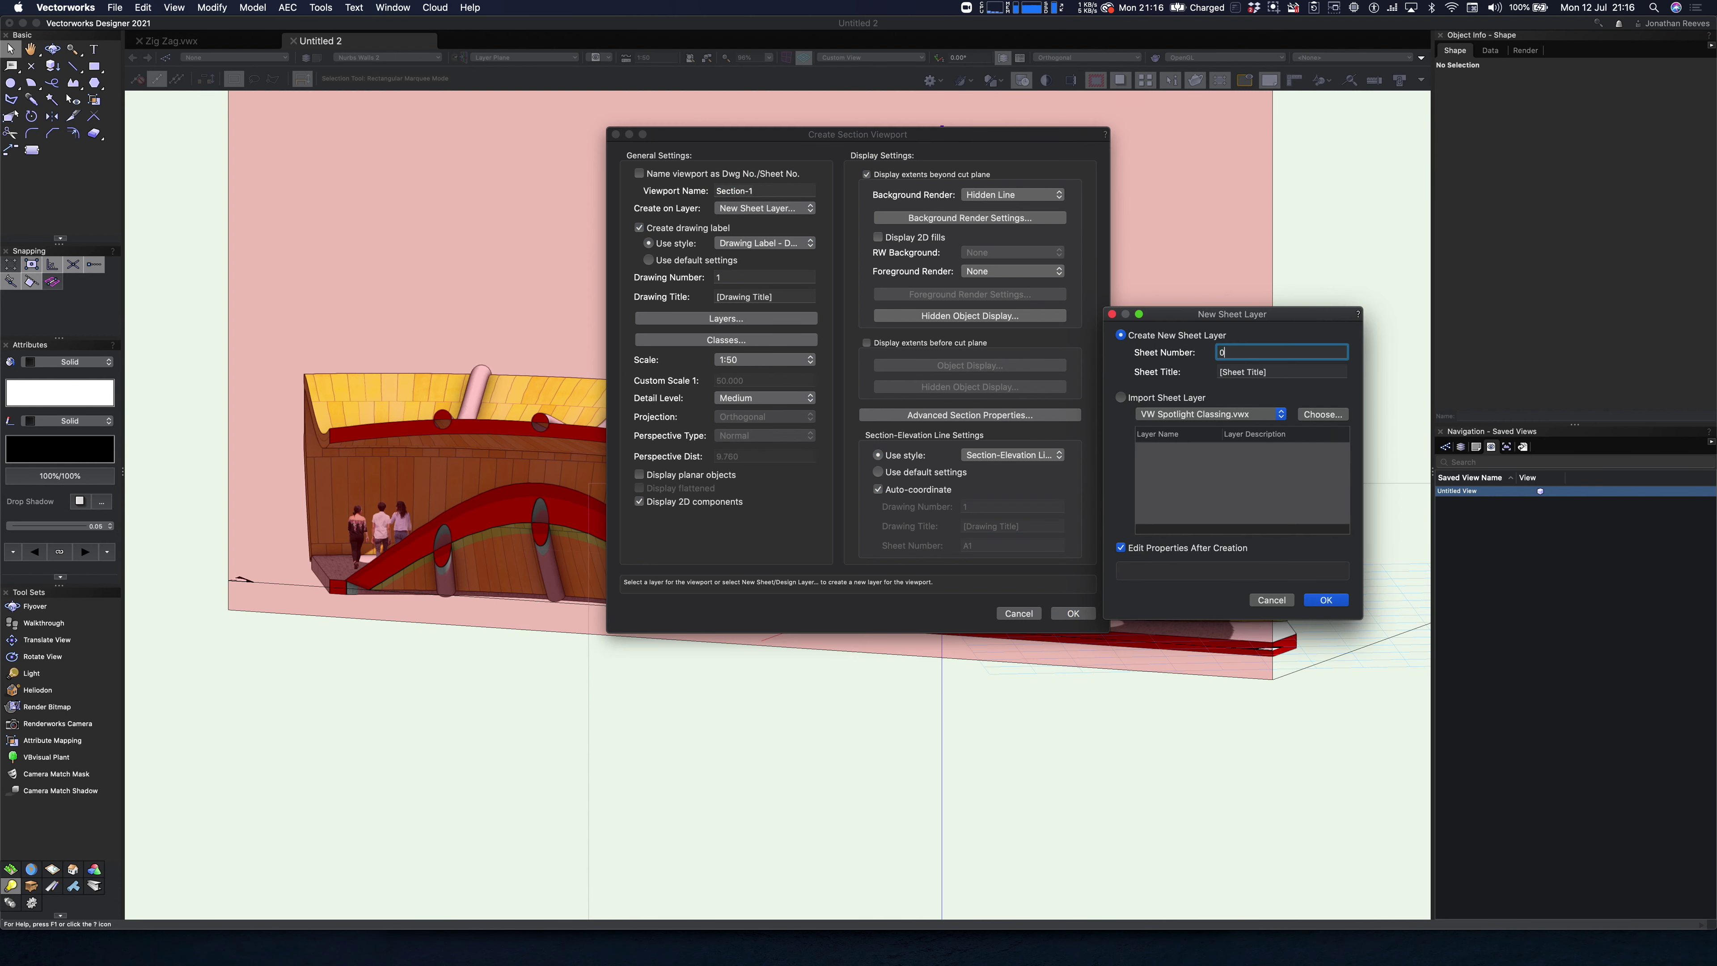
{"action": "type", "text": "1"}
{"action": "key", "text": "Tab"}
{"action": "type", "text": "S"}
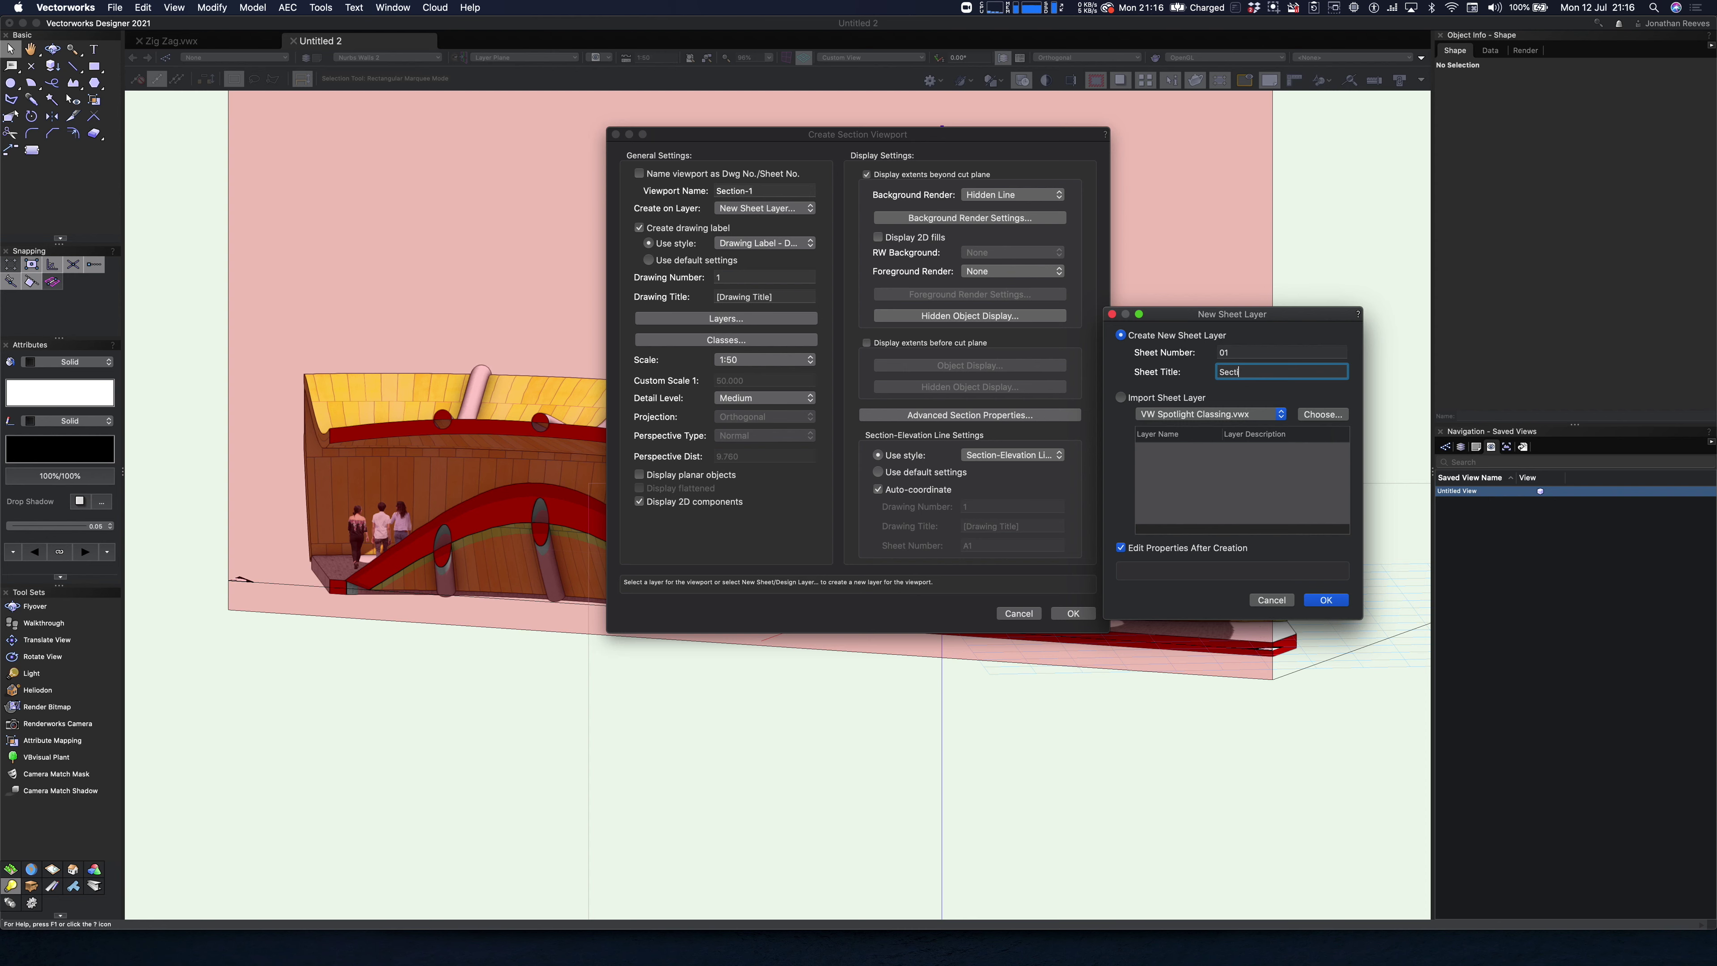
{"action": "left_click", "coordinate": [1326, 600]}
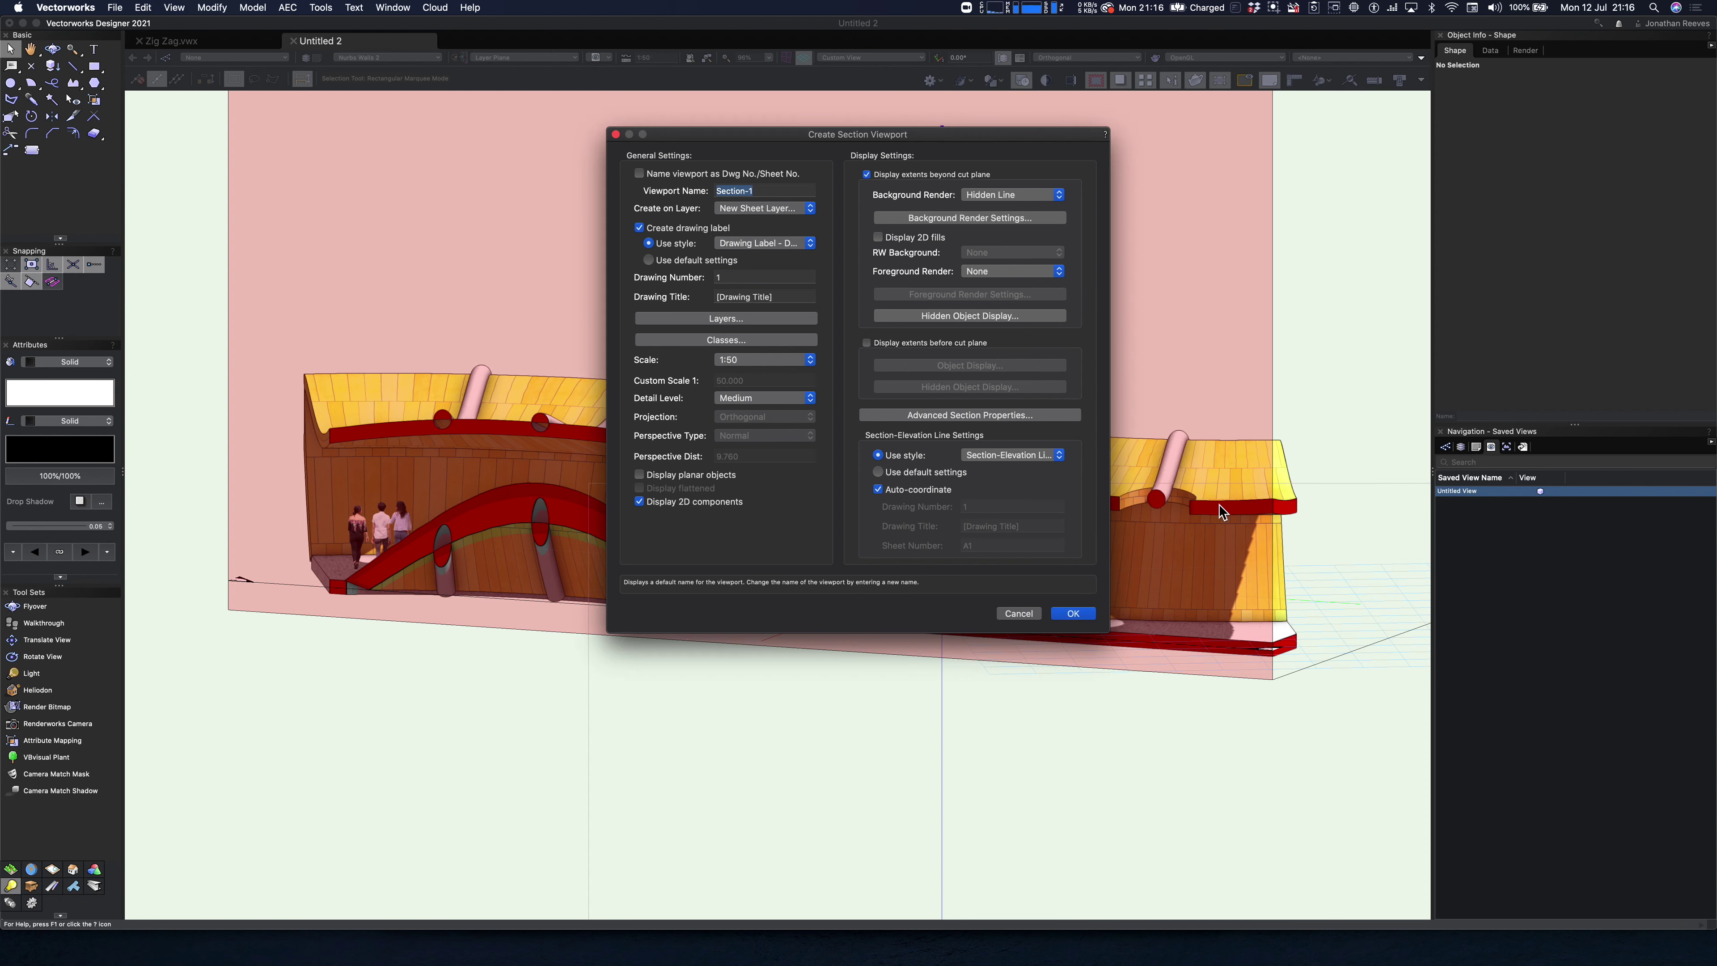
{"action": "double_click", "coordinate": [676, 429]}
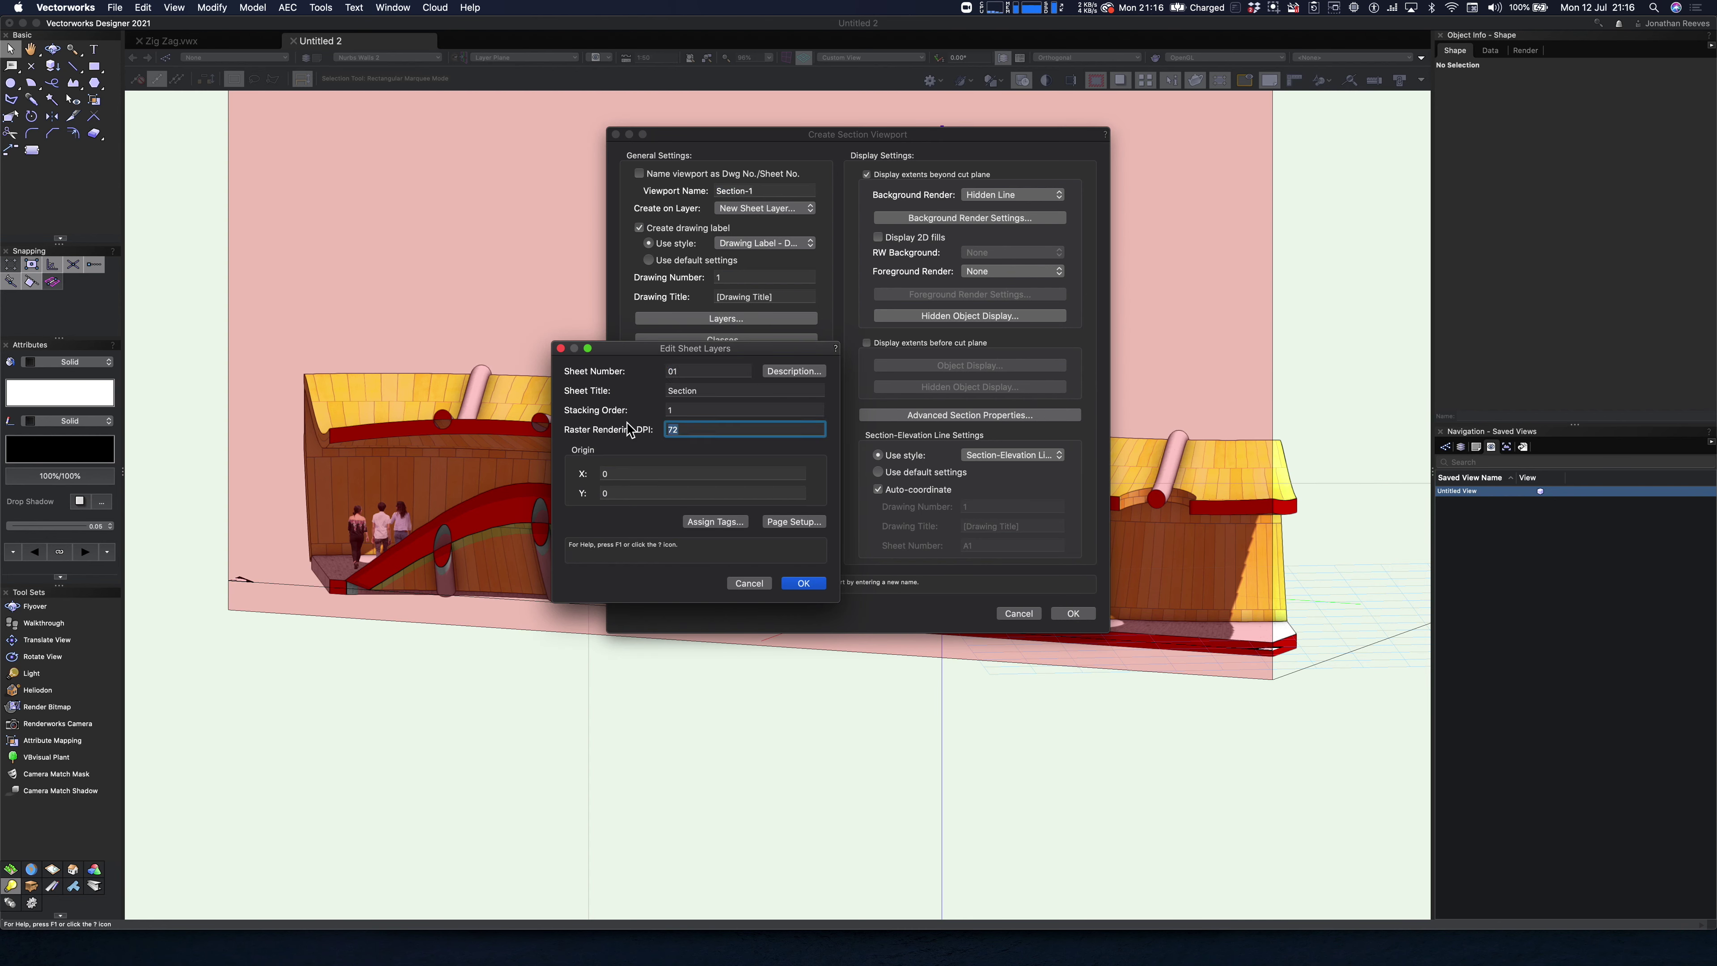
{"action": "key", "text": "Return"}
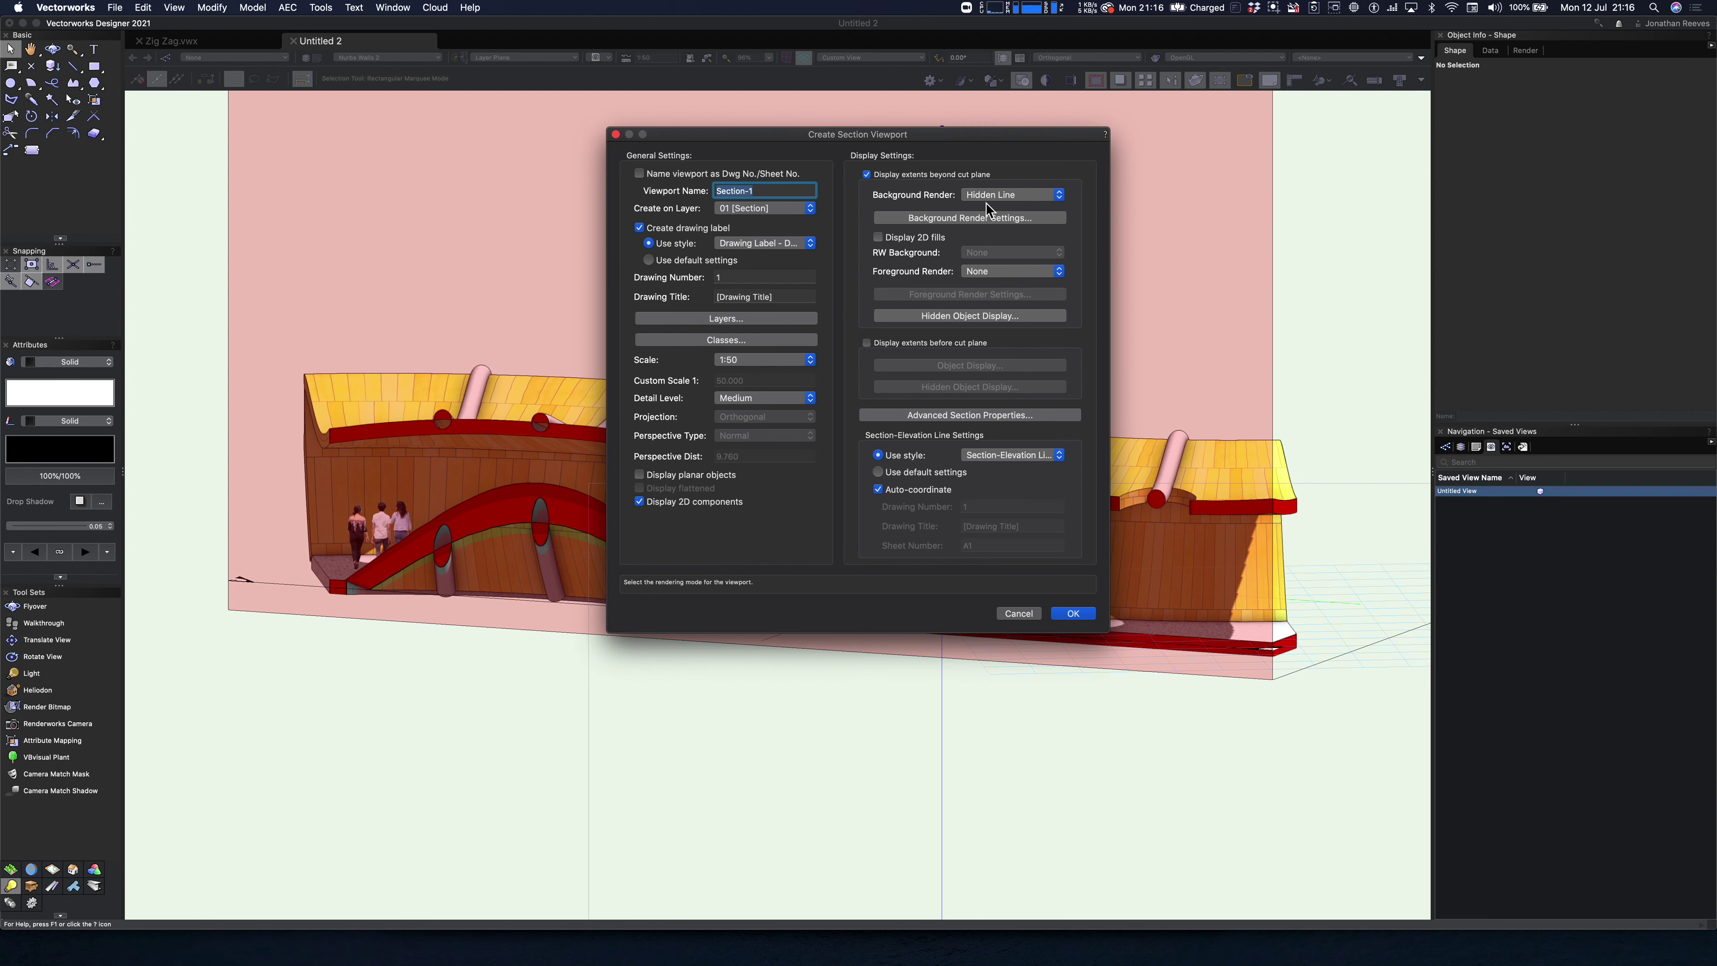
- Set the viewport's background render to OpenGL and turn off the drawing label
{"action": "left_click", "coordinate": [1007, 195]}
{"action": "left_click", "coordinate": [1003, 225]}
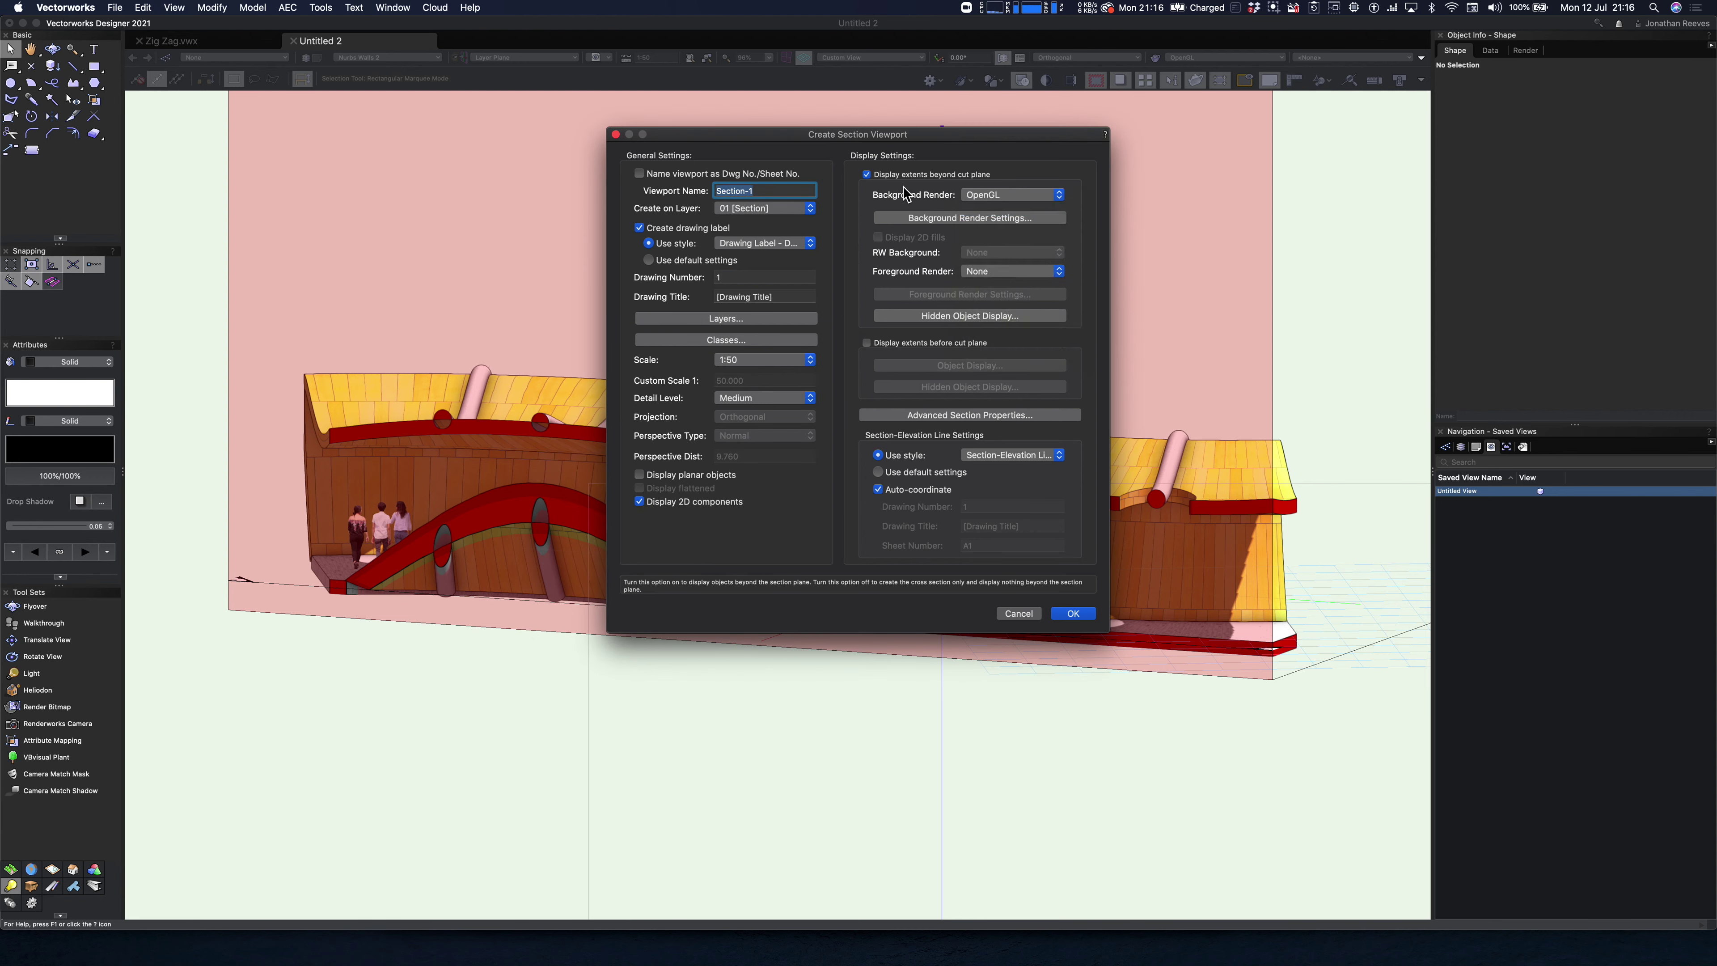
{"action": "left_click", "coordinate": [640, 228]}
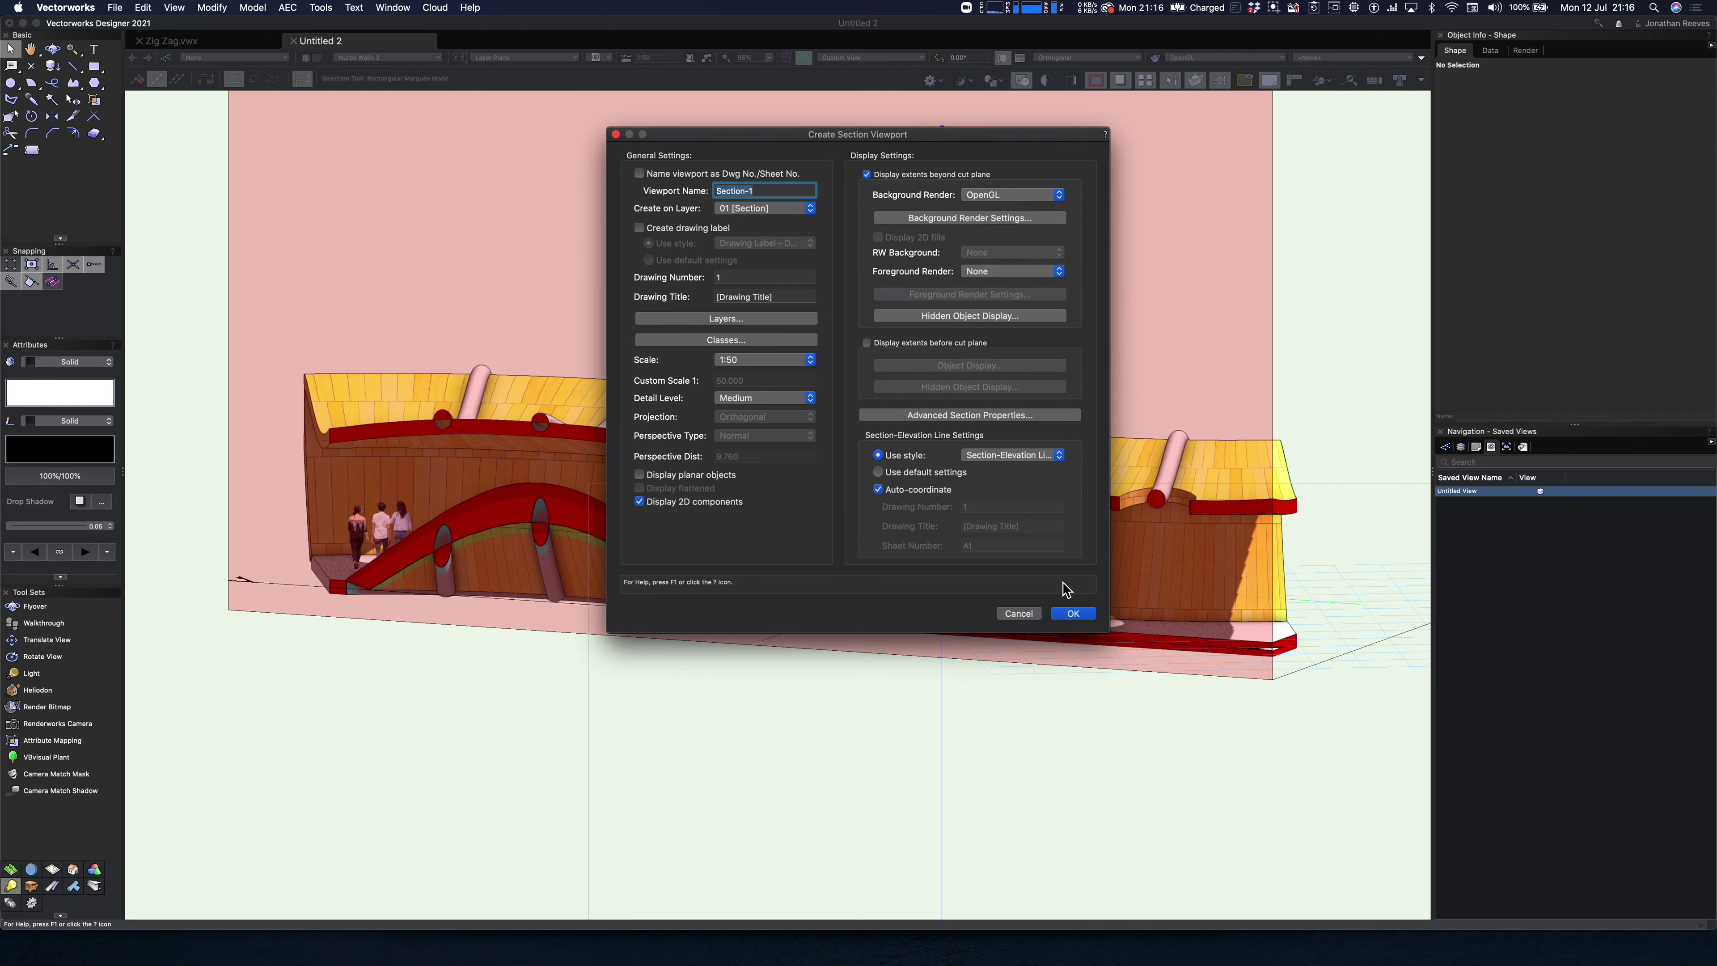
{"action": "left_click", "coordinate": [1073, 613]}
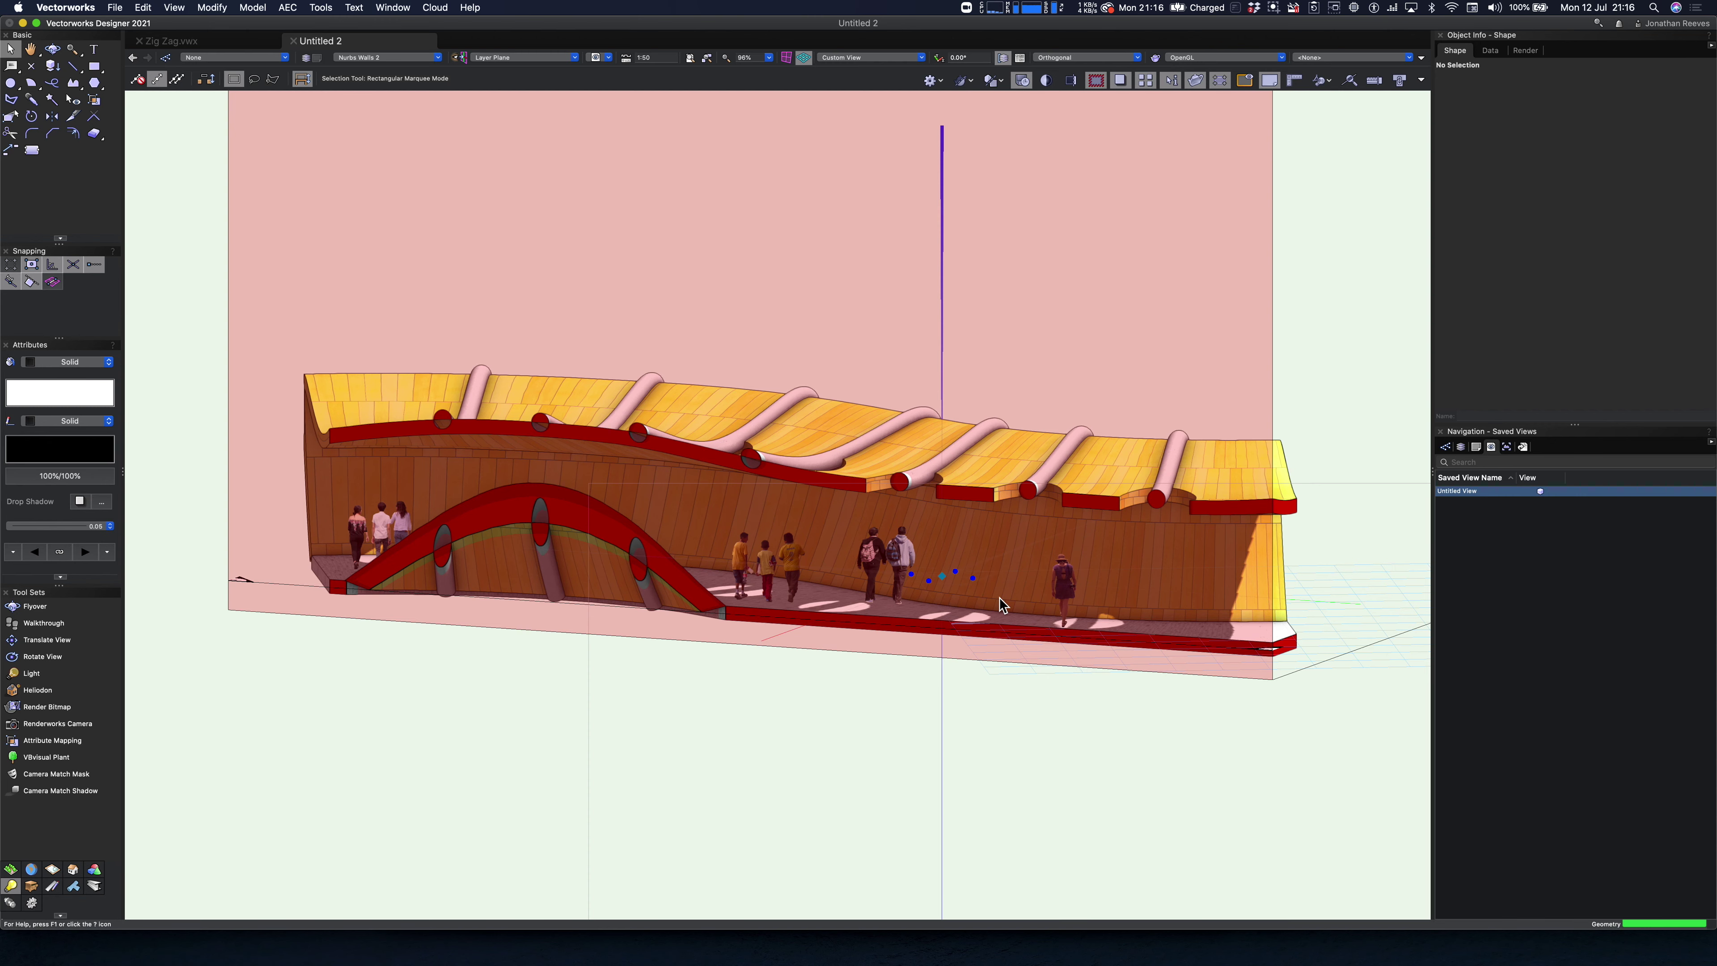
- Drag the section viewport into the top half of the Section sheet, then fit the page
{"action": "key", "text": "super+5"}
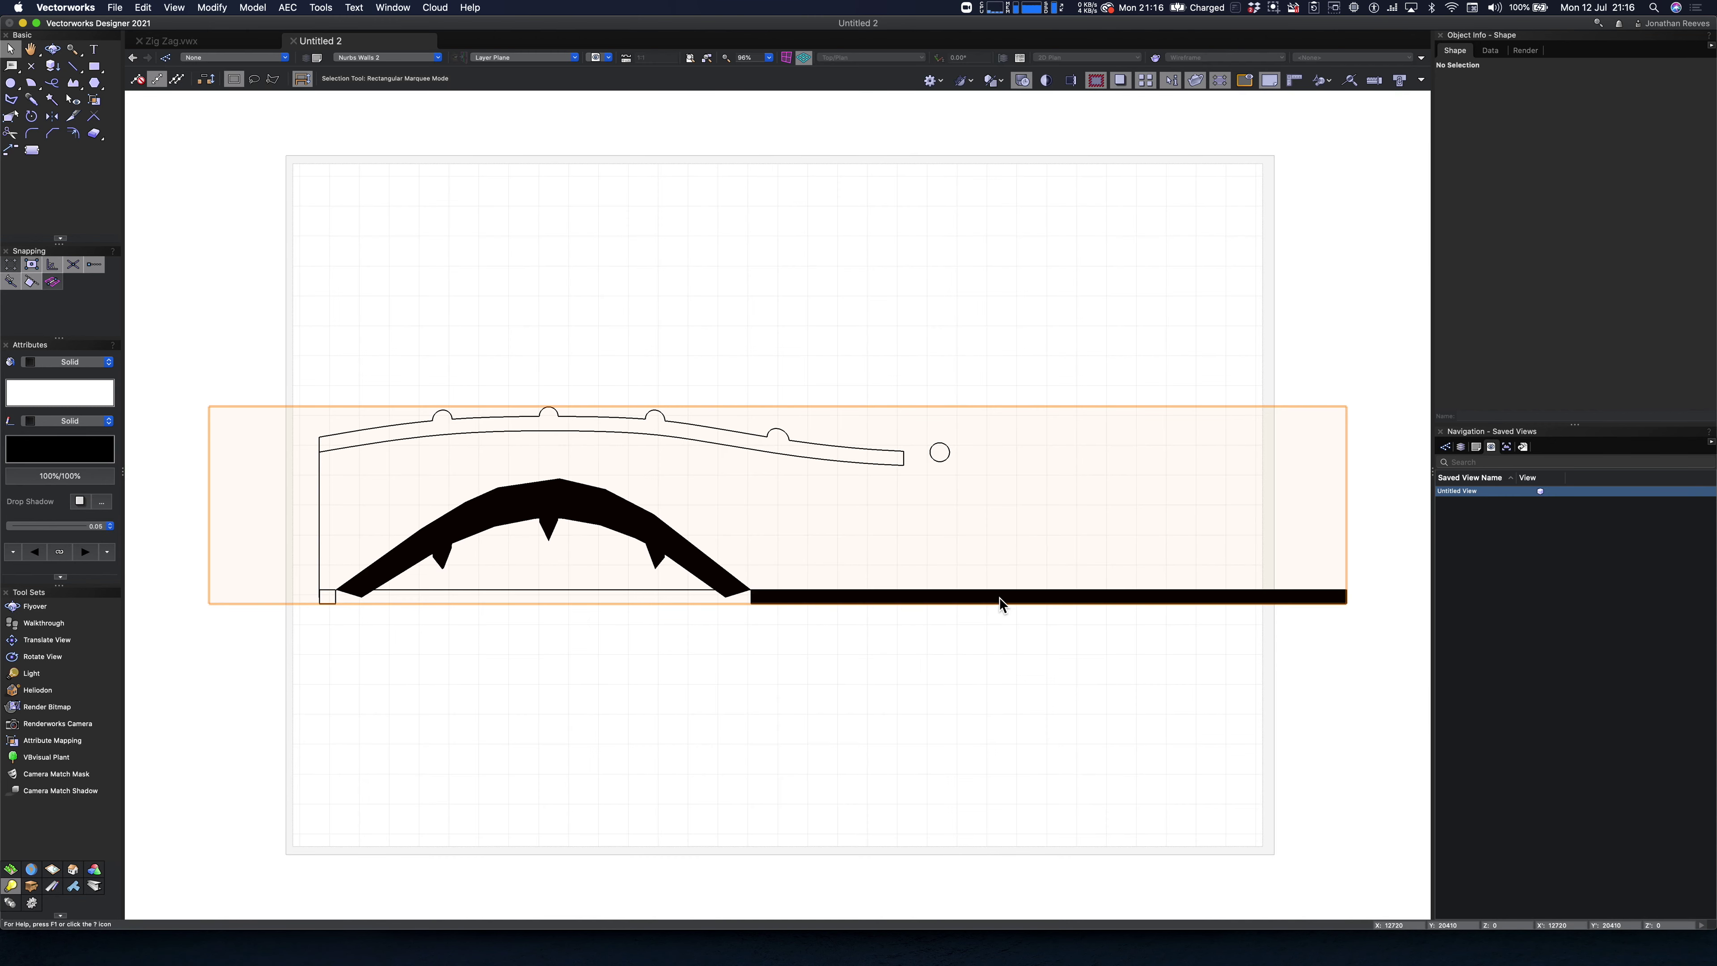
{"action": "left_click_drag", "start_coordinate": [916, 684], "coordinate": [924, 698]}
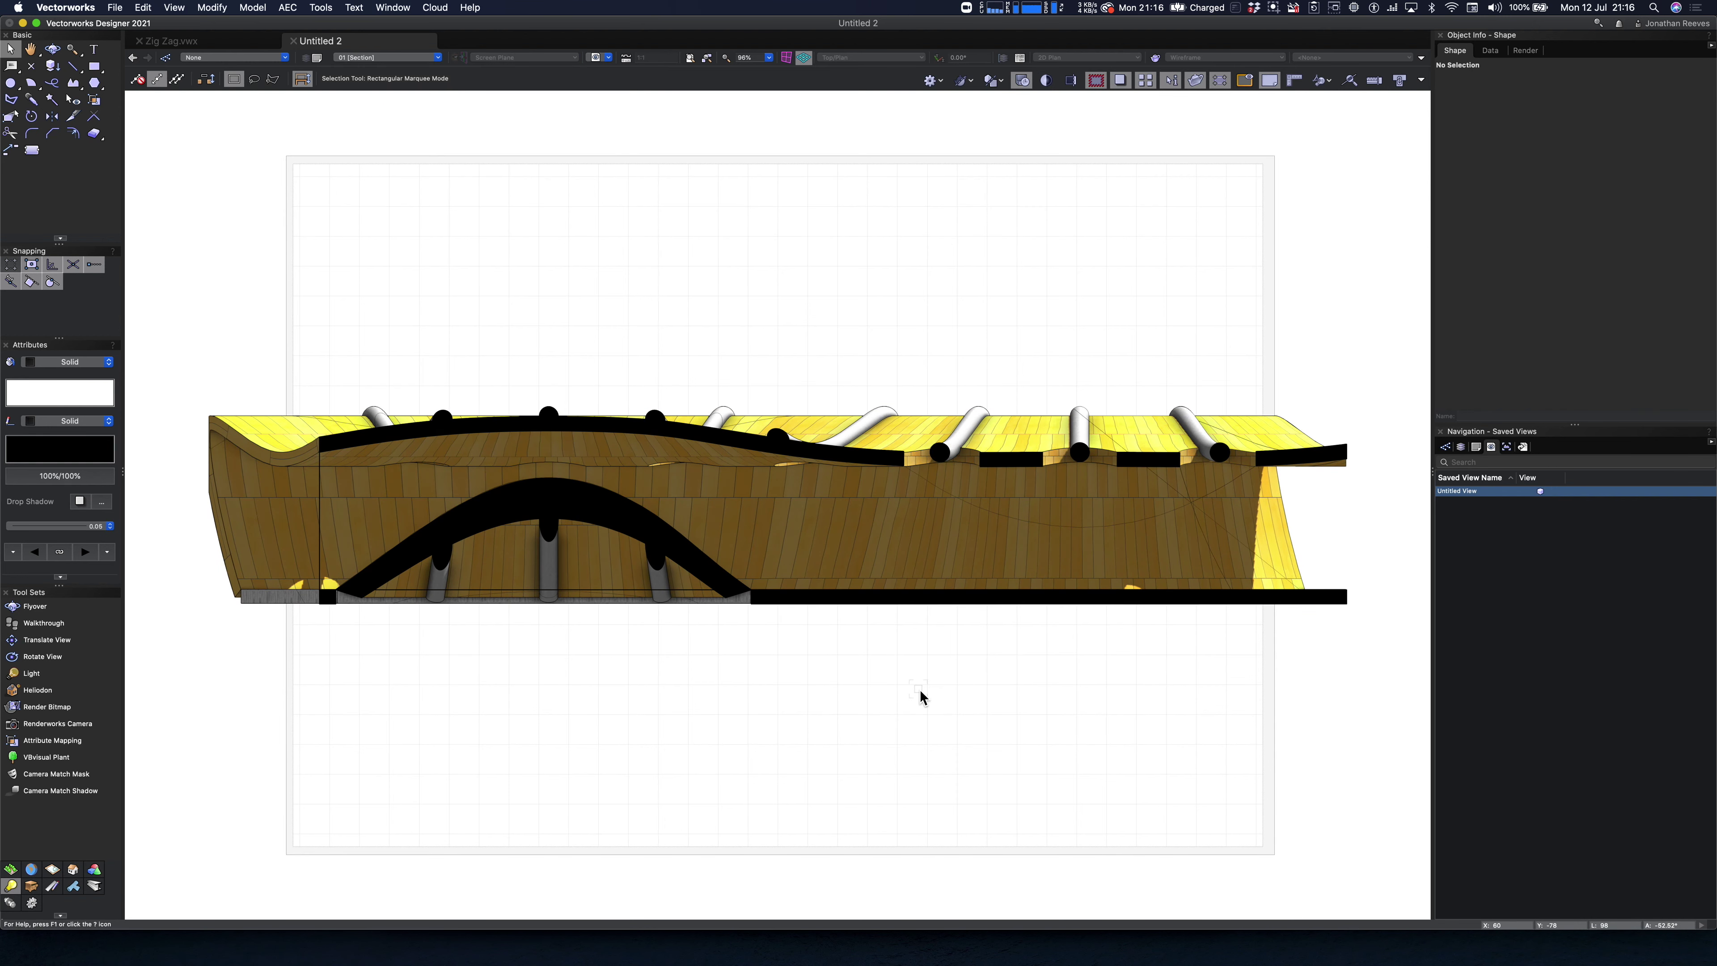
{"action": "scroll", "coordinate": [921, 696], "scroll_direction": "down", "scroll_amount": 3}
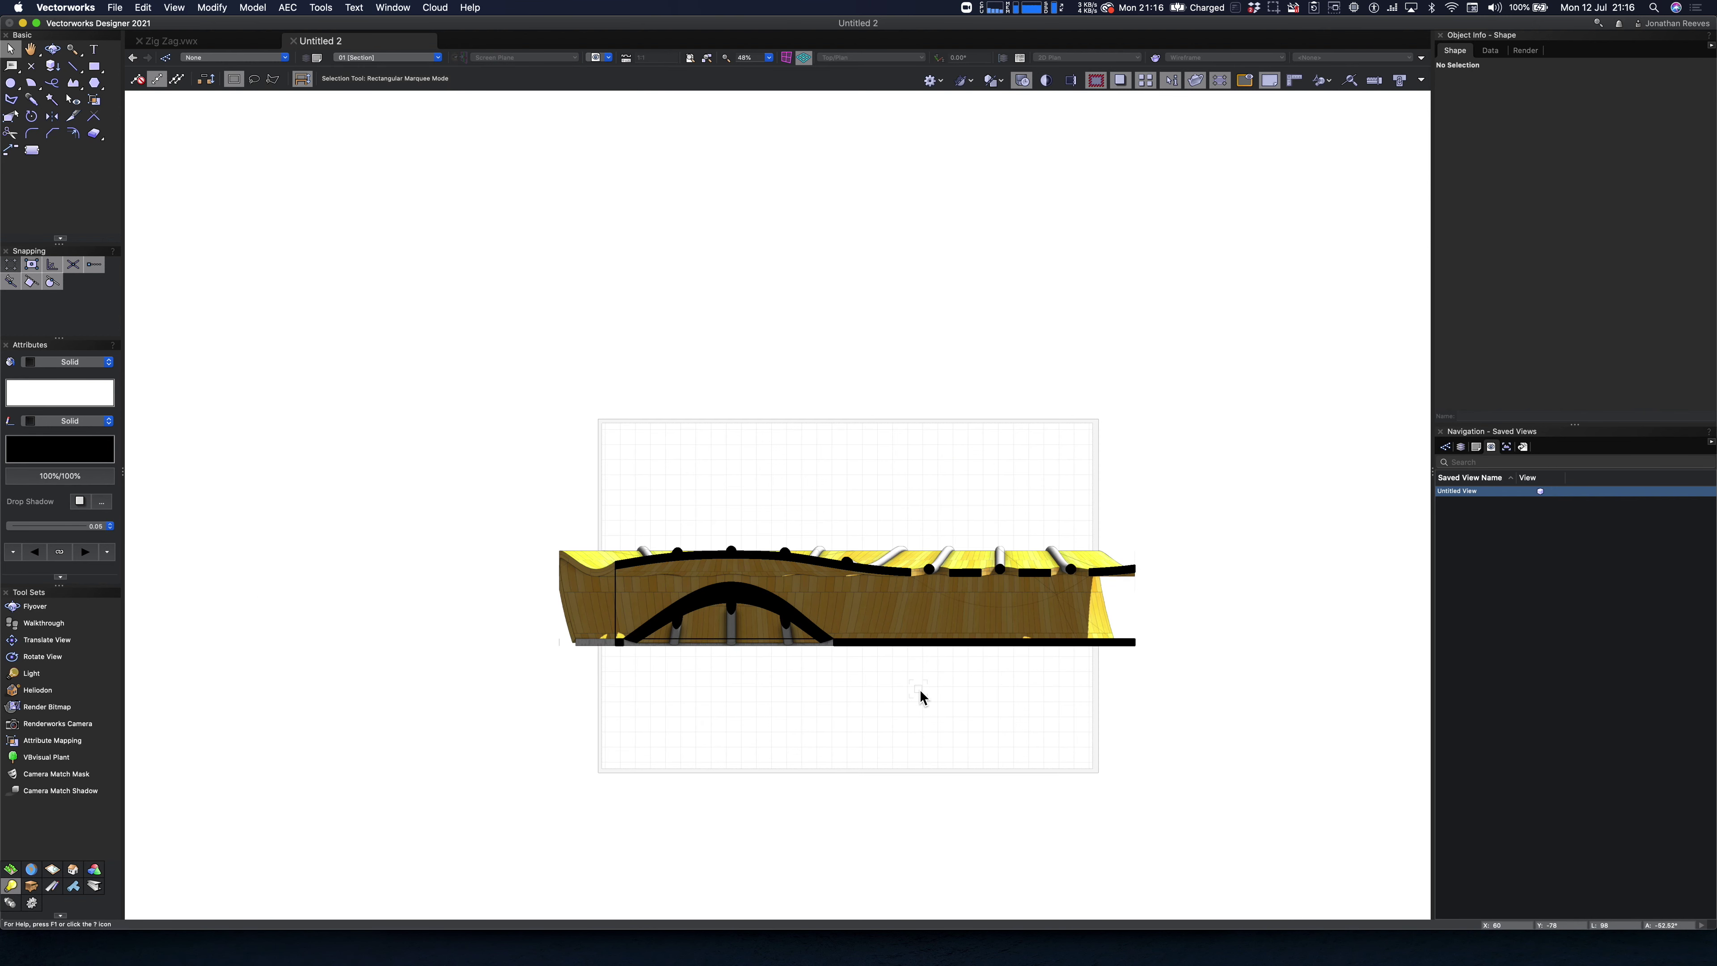
{"action": "left_click", "coordinate": [623, 644]}
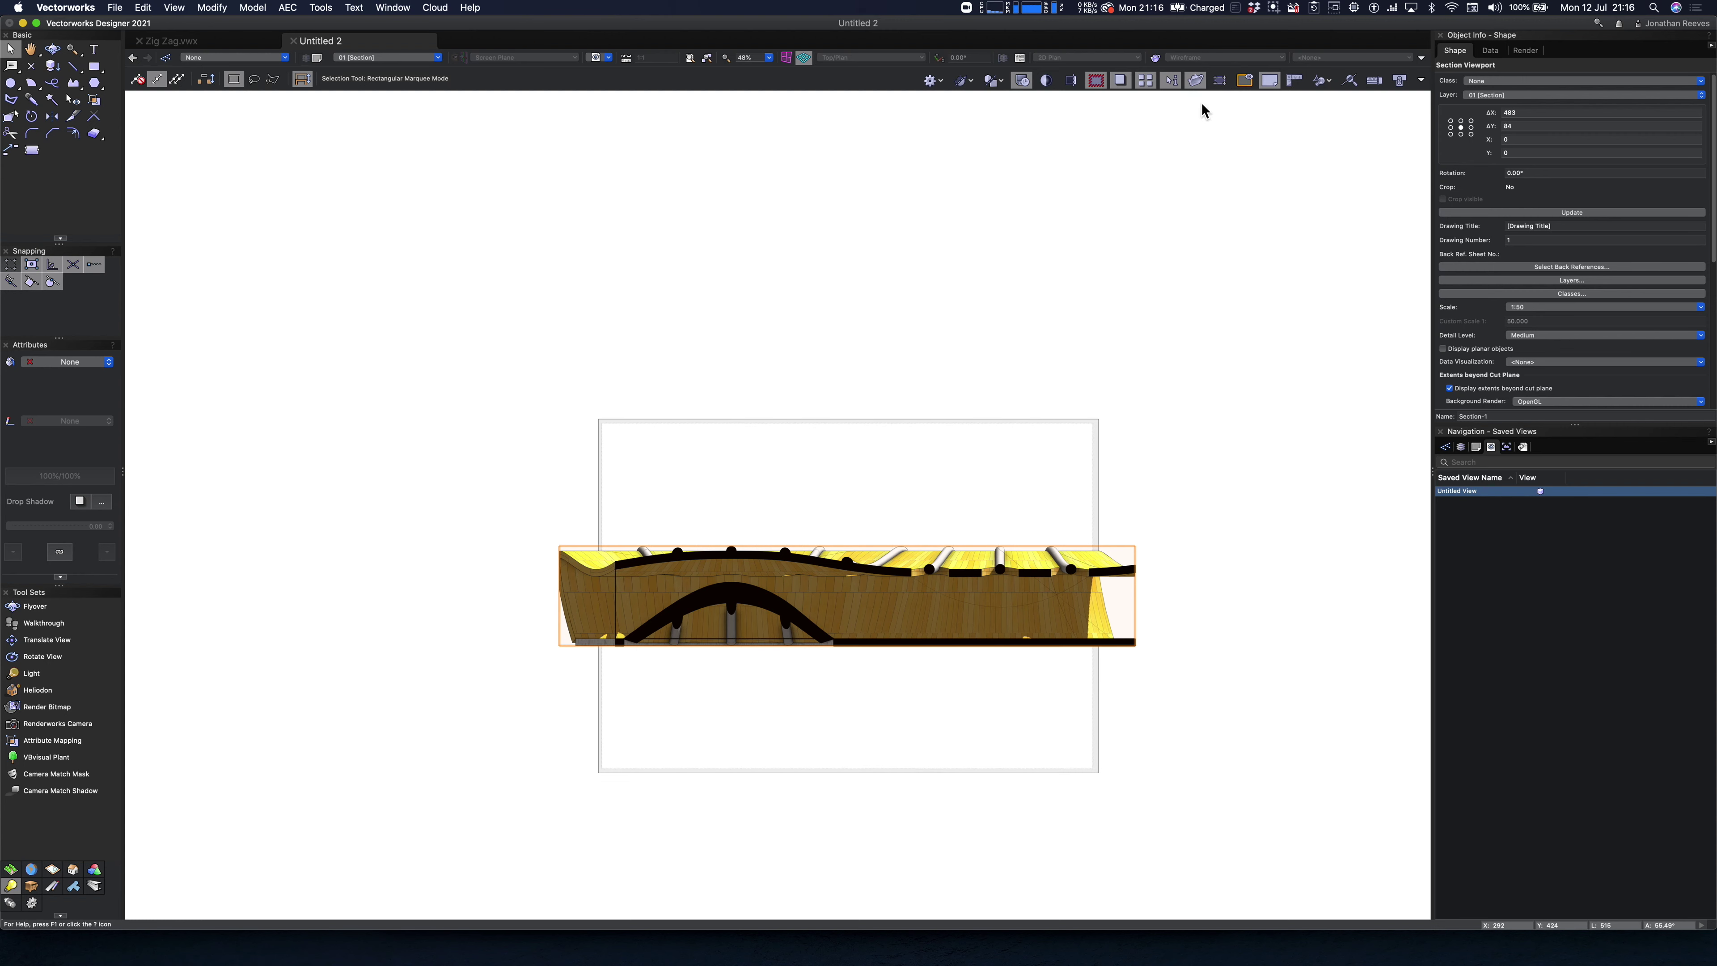
{"action": "left_click_drag", "start_coordinate": [771, 608], "coordinate": [832, 514]}
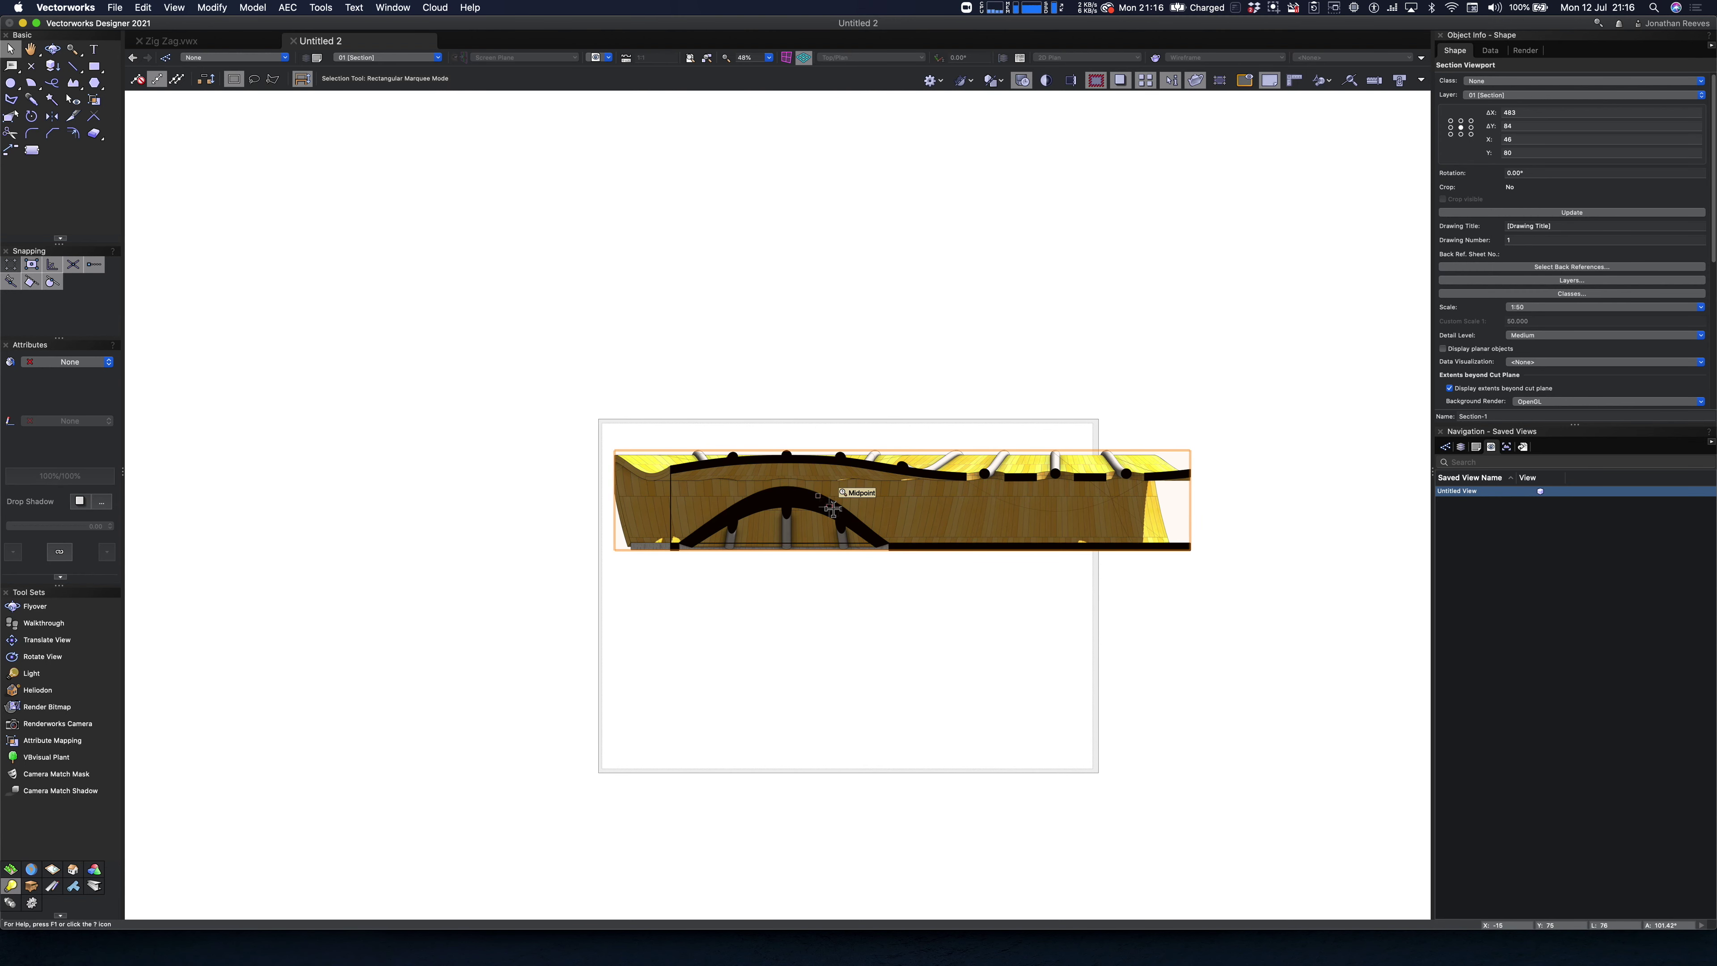
{"action": "left_click", "coordinate": [958, 373]}
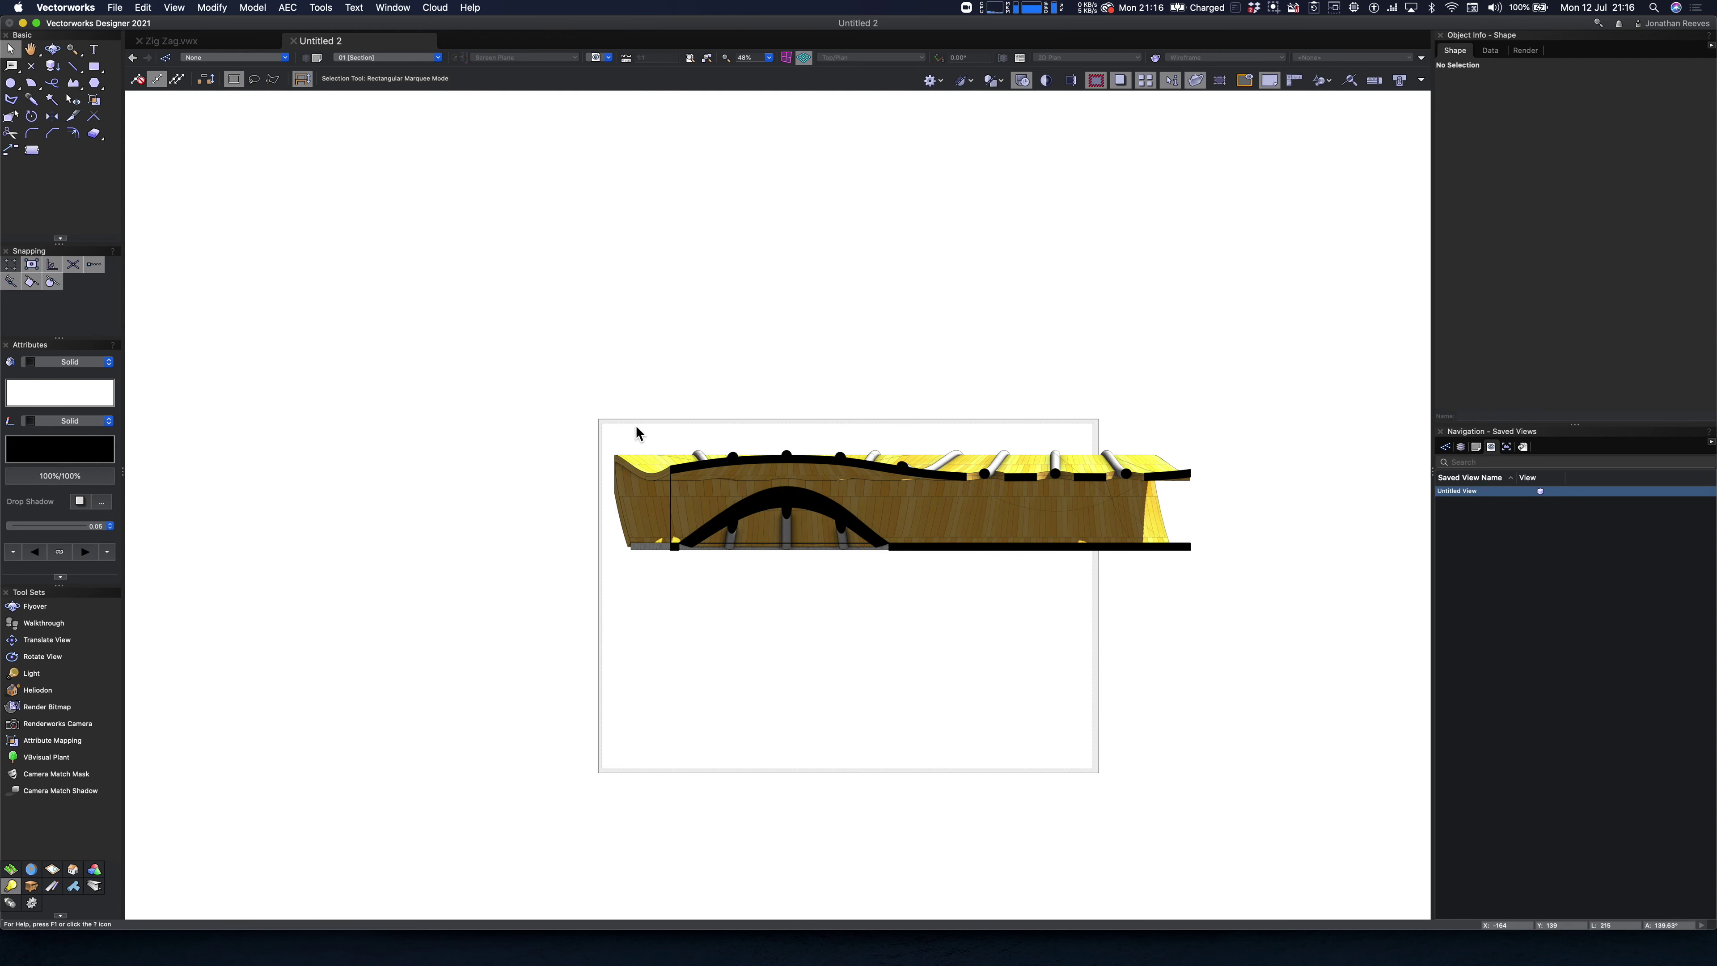
{"action": "key", "text": "c"}
{"action": "left_click_drag", "start_coordinate": [636, 425], "coordinate": [1169, 669]}
{"action": "key", "text": "super+4"}
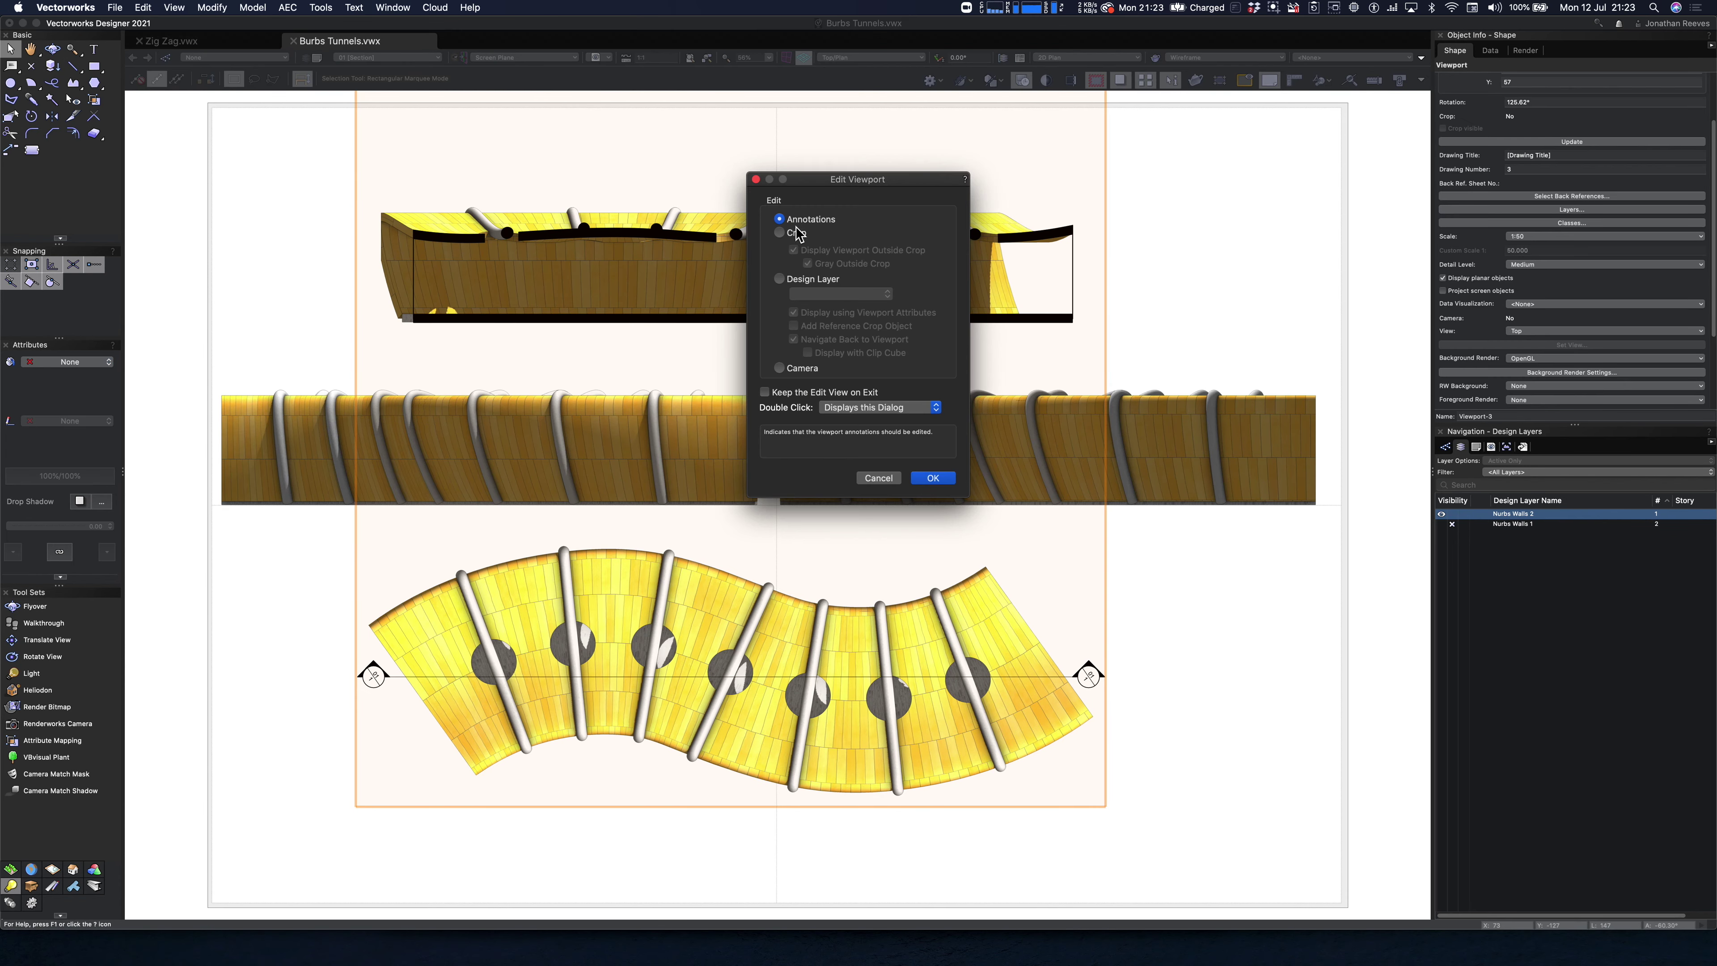
- Reposition the section cut line in the plan viewport's annotations
{"action": "key", "text": "Return"}
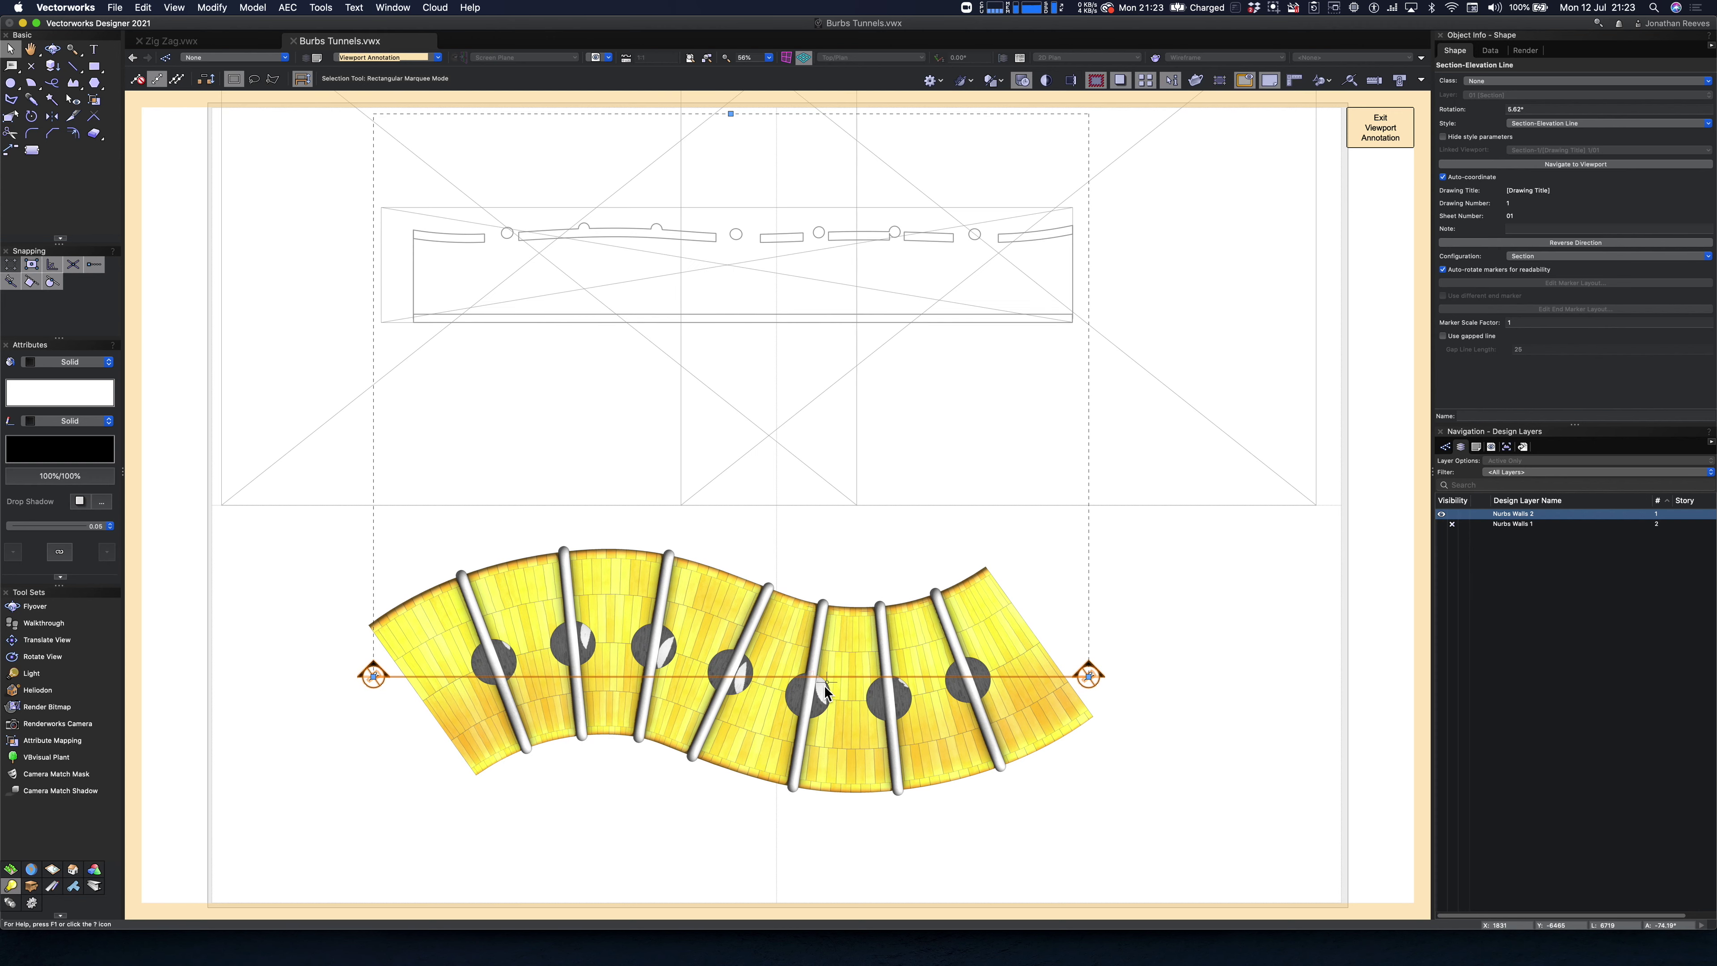
{"action": "left_click_drag", "start_coordinate": [831, 677], "coordinate": [831, 702]}
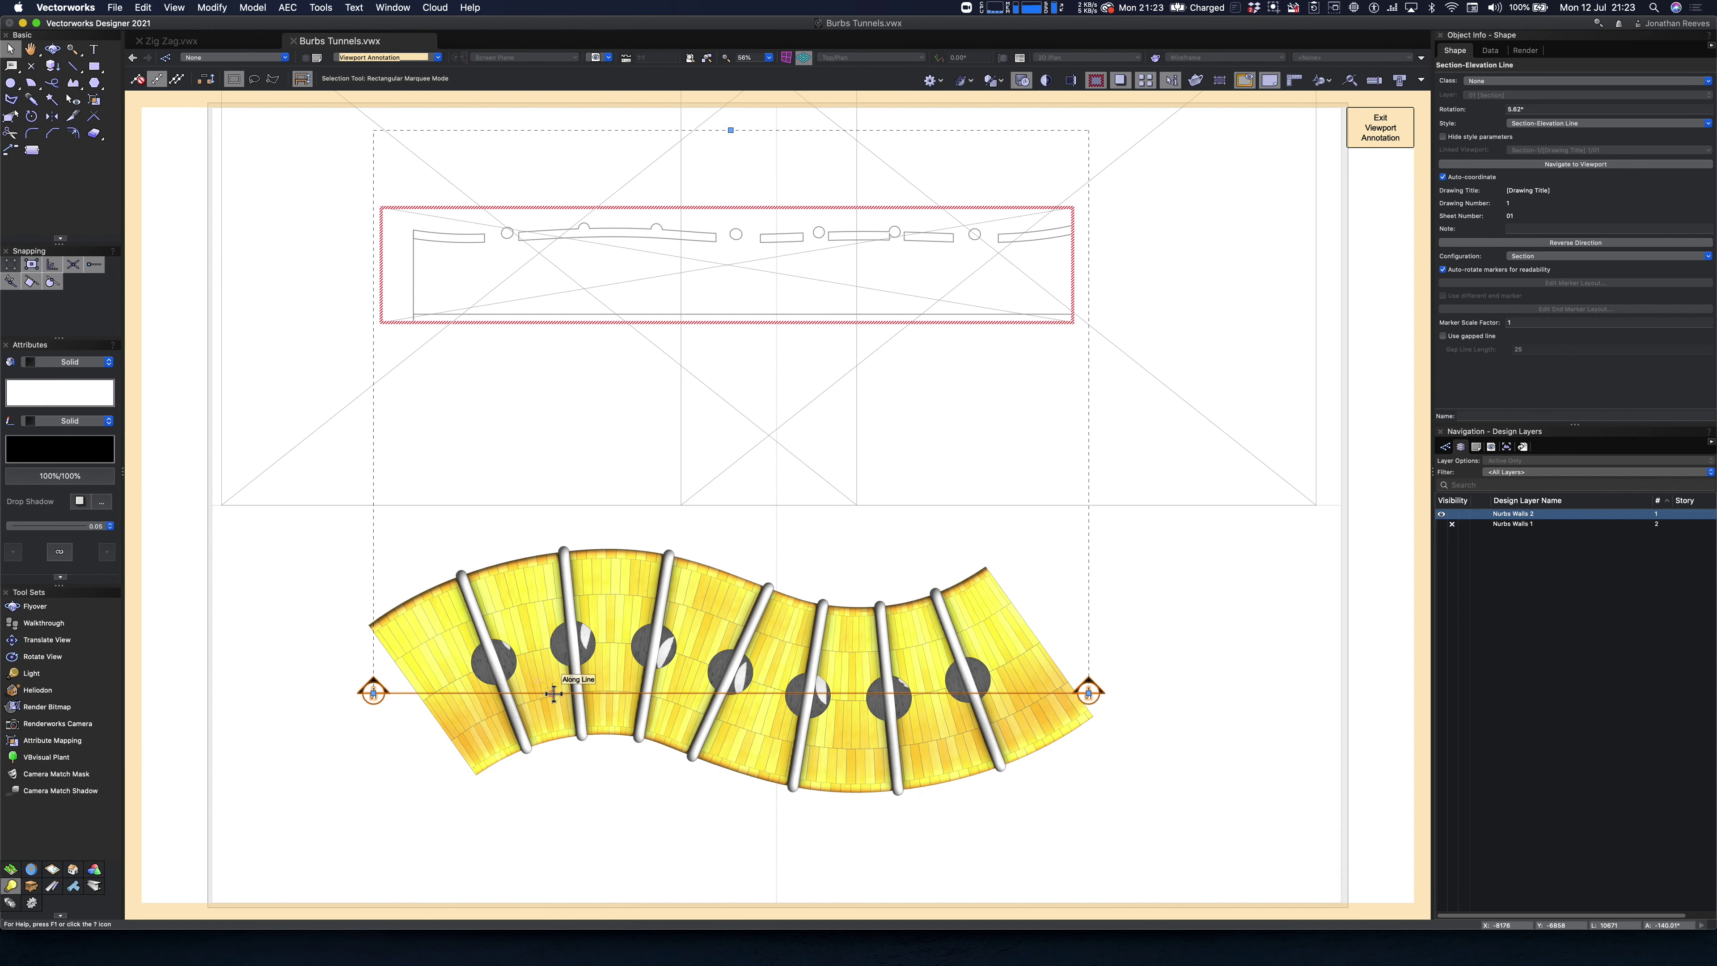
{"action": "left_click_drag", "start_coordinate": [554, 693], "coordinate": [553, 690]}
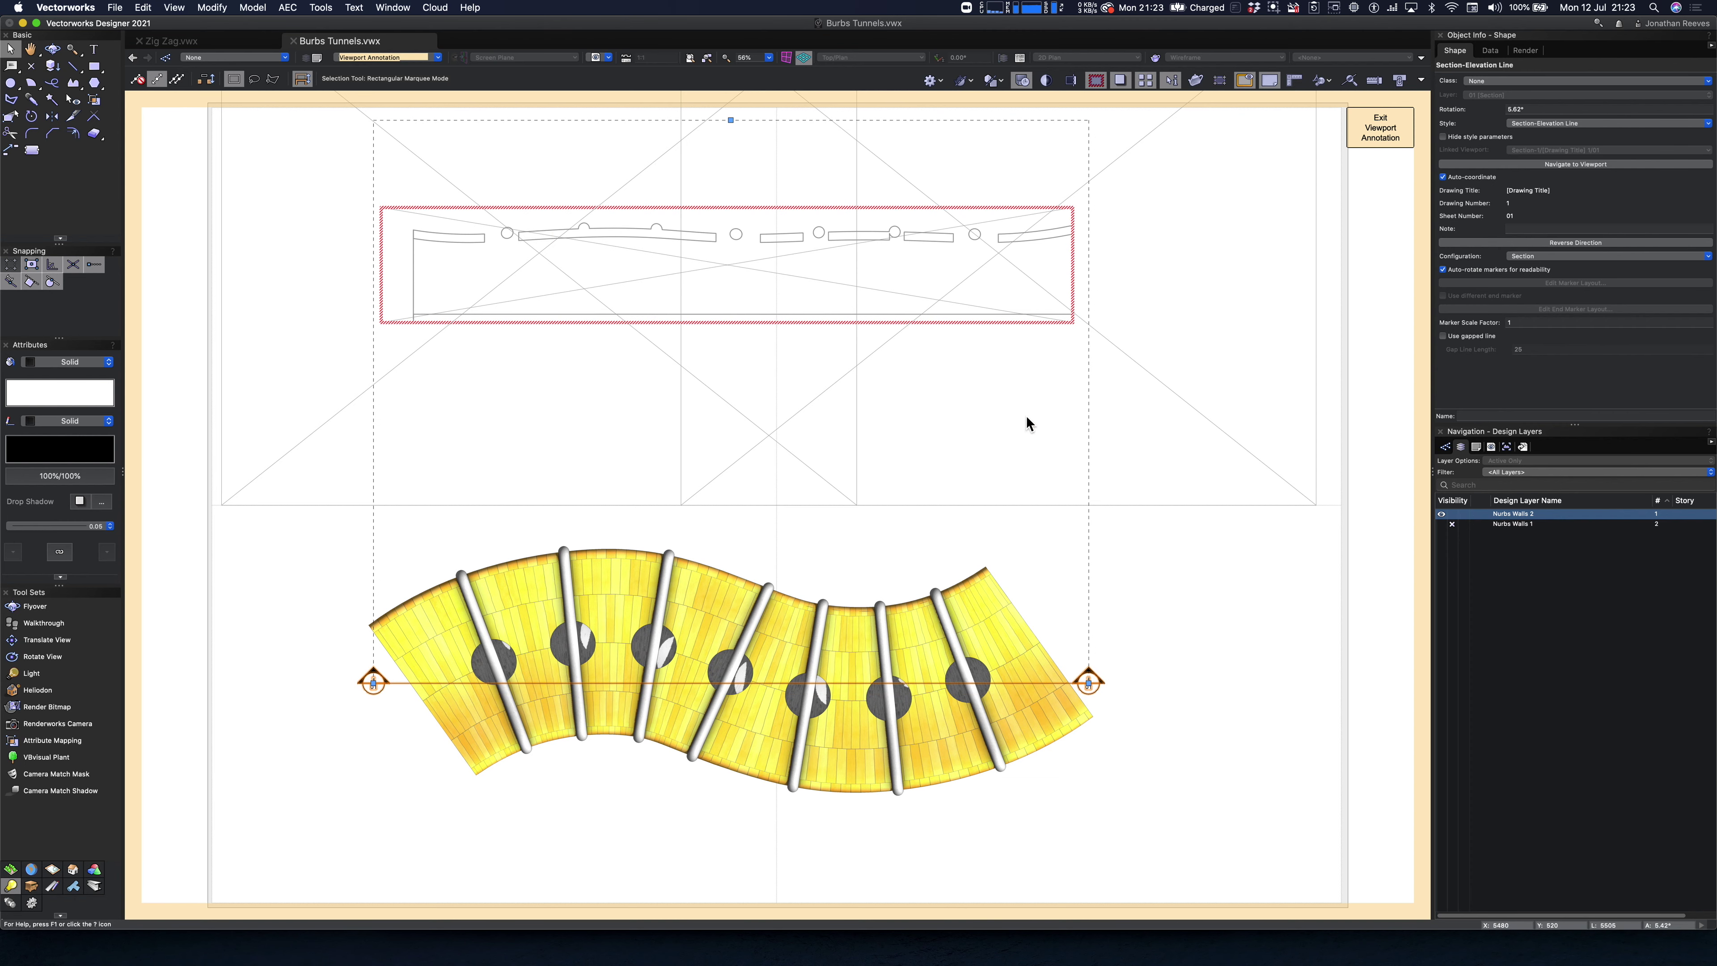
{"action": "left_click", "coordinate": [1387, 126]}
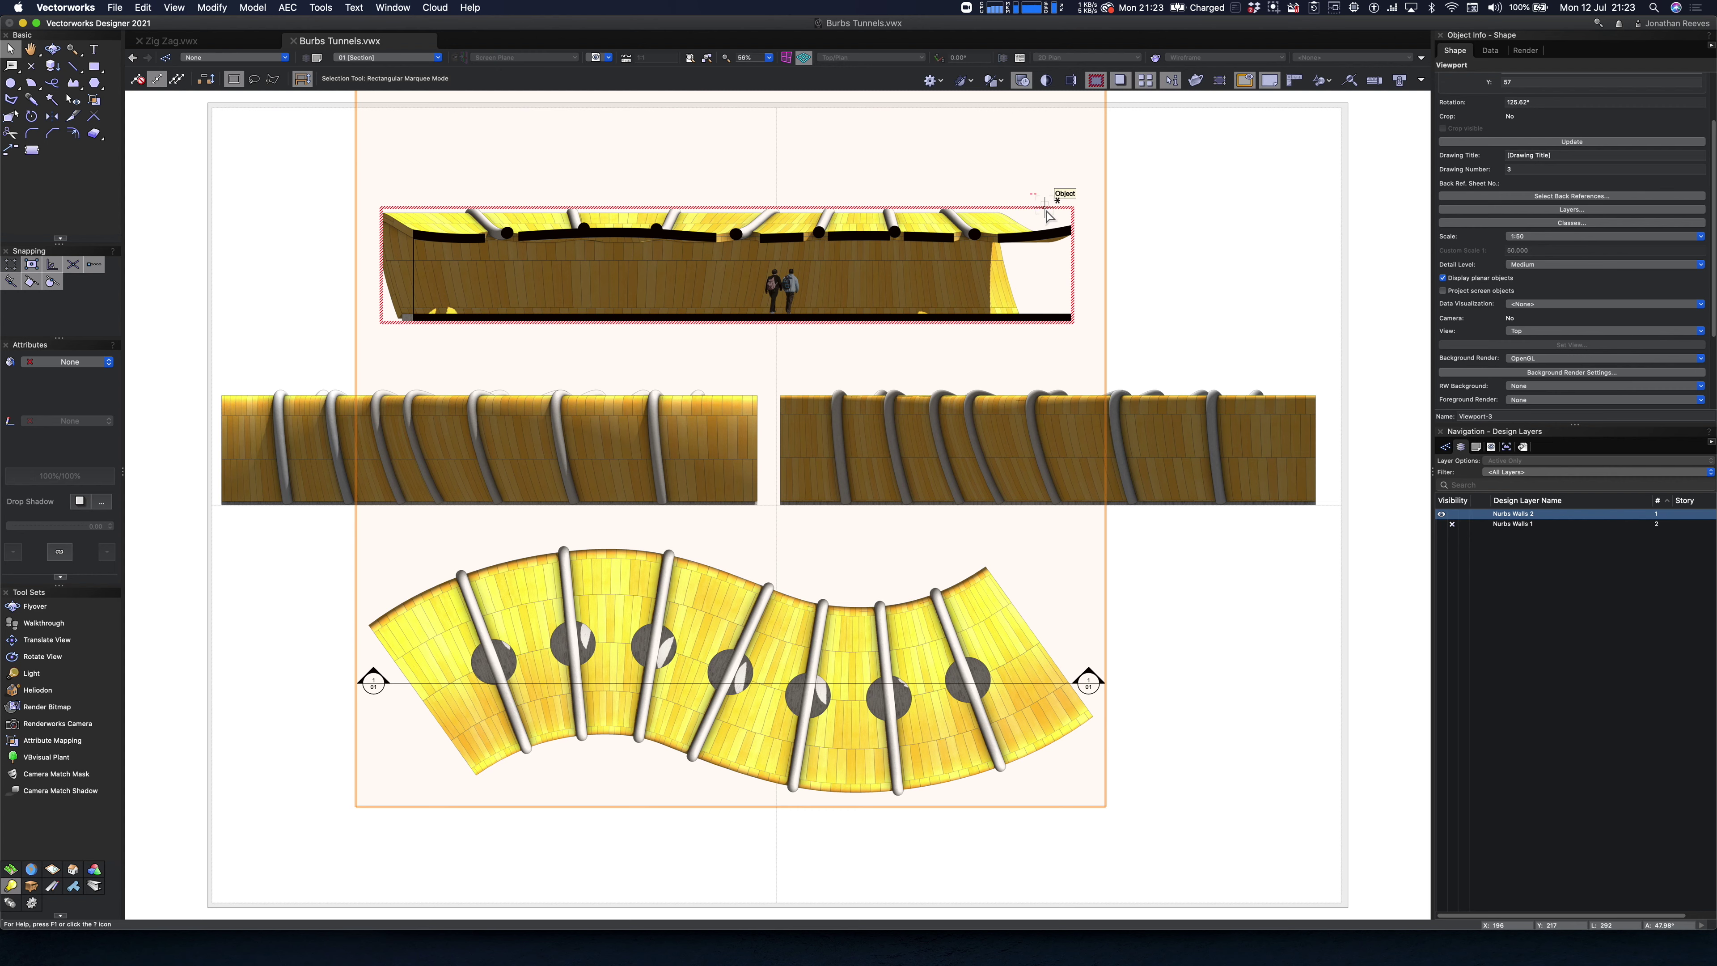
- Update the top section viewport to match the new cut line, then fit the sheet
{"action": "left_click", "coordinate": [1101, 214]}
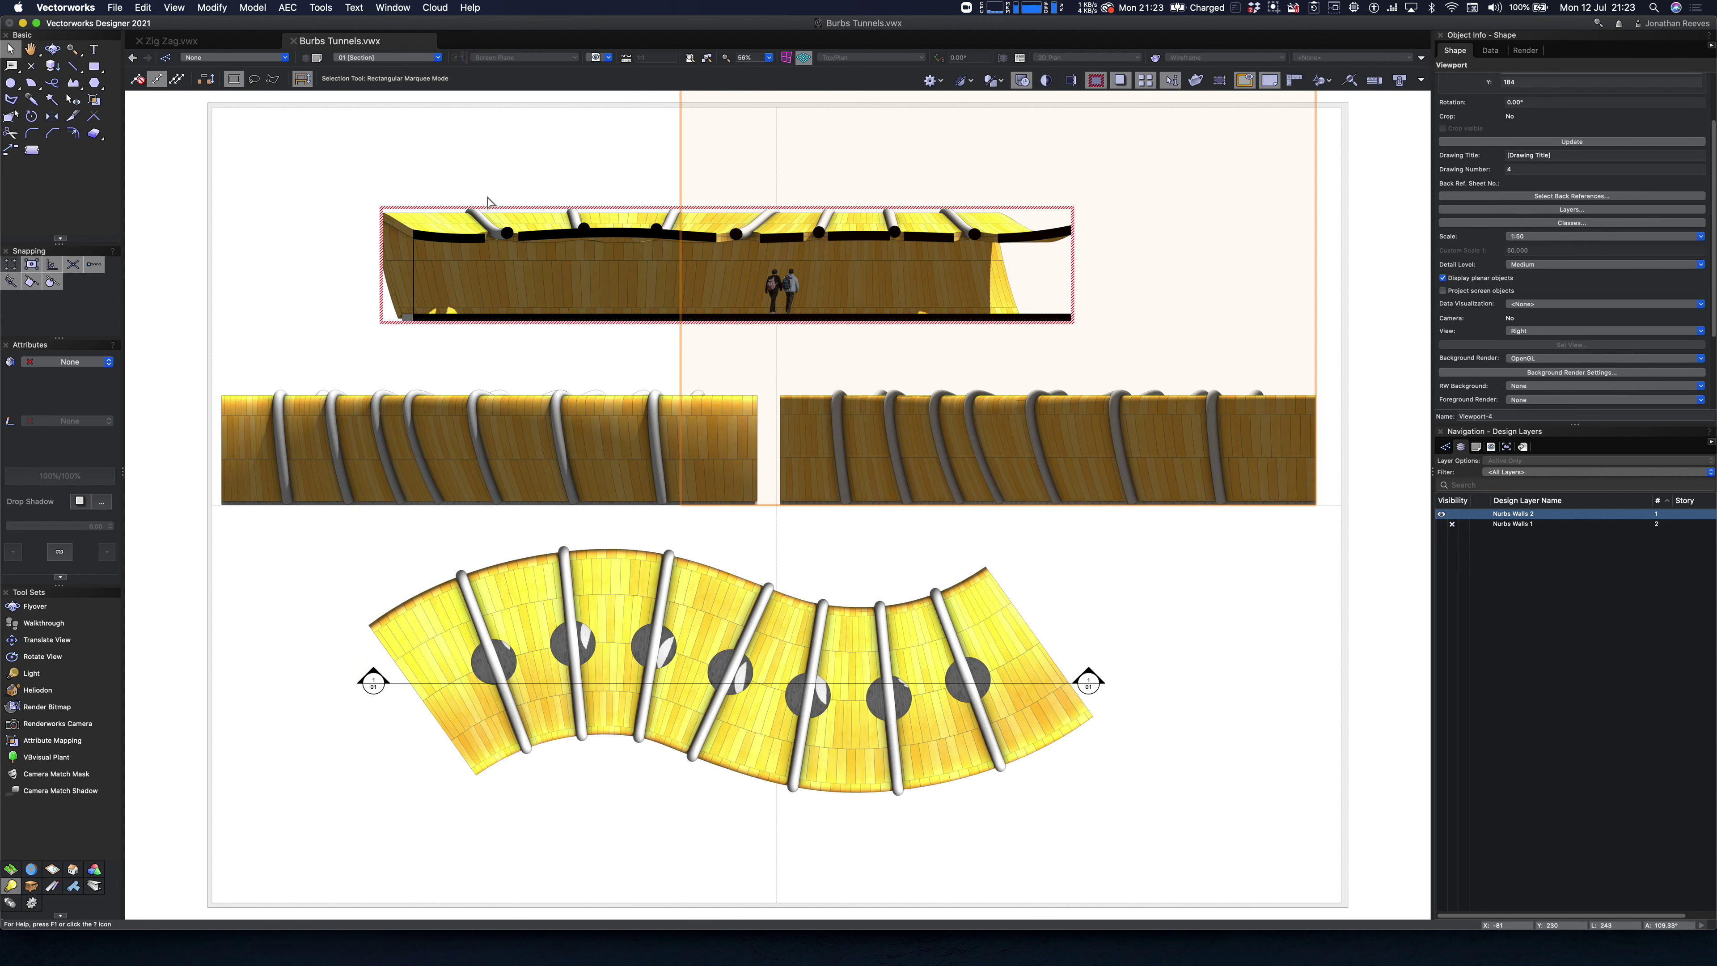
{"action": "left_click", "coordinate": [274, 191]}
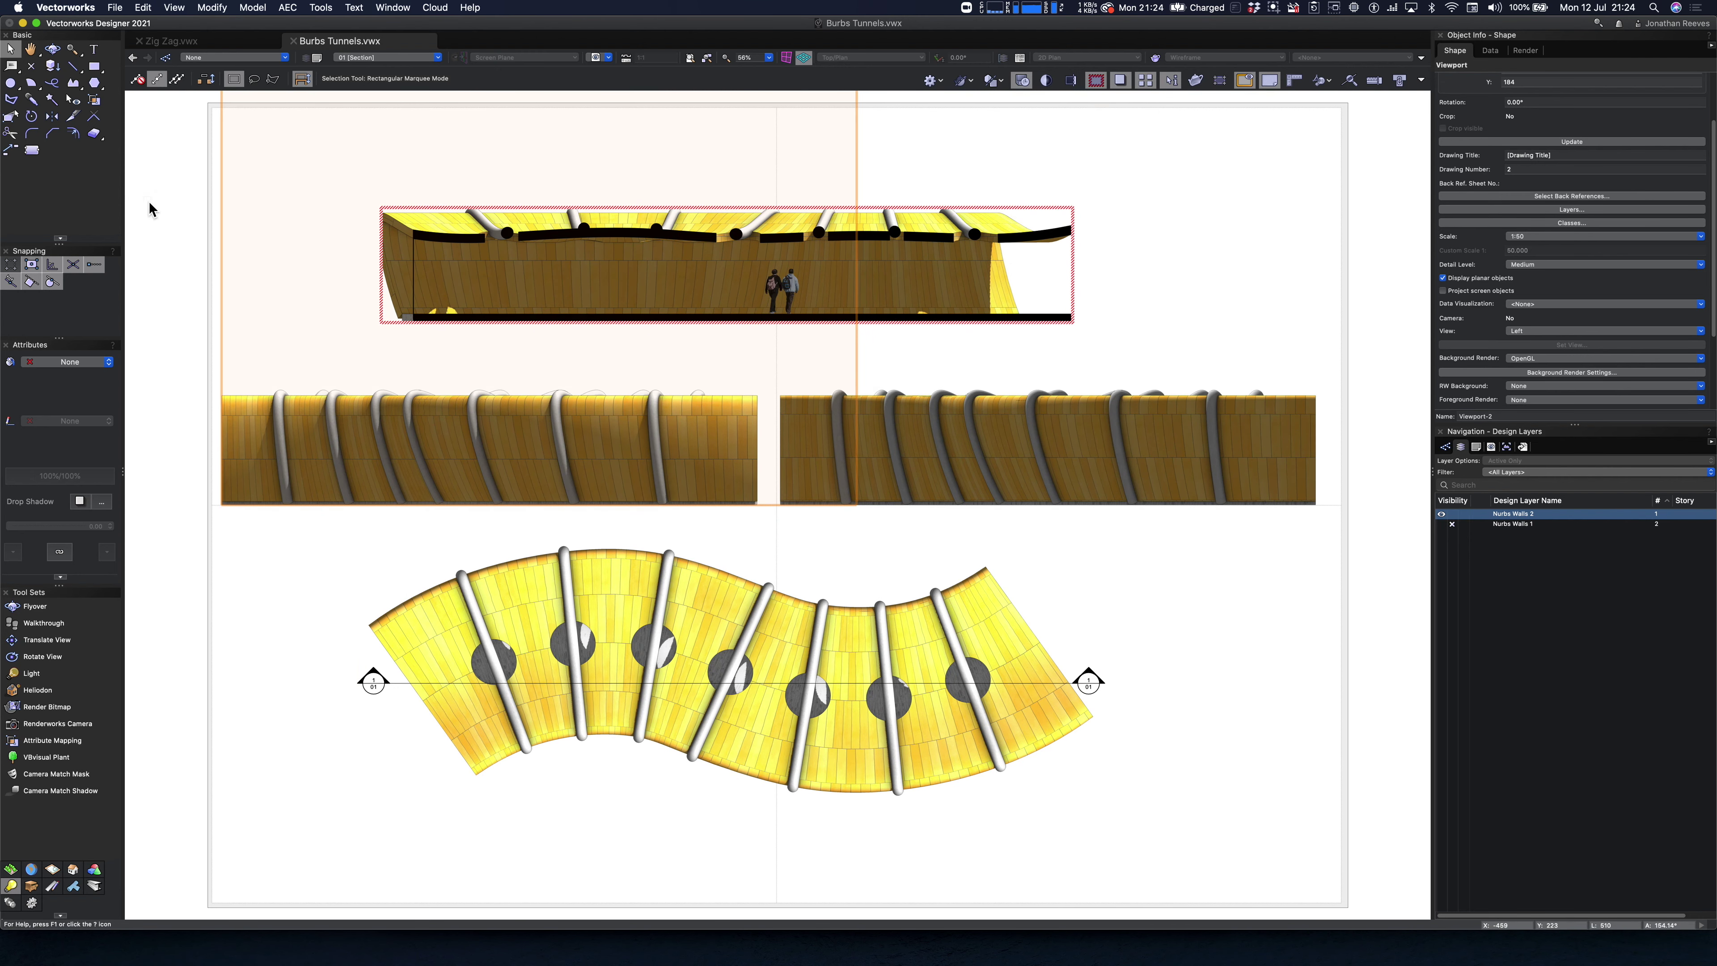
{"action": "left_click_drag", "start_coordinate": [145, 163], "coordinate": [1205, 379]}
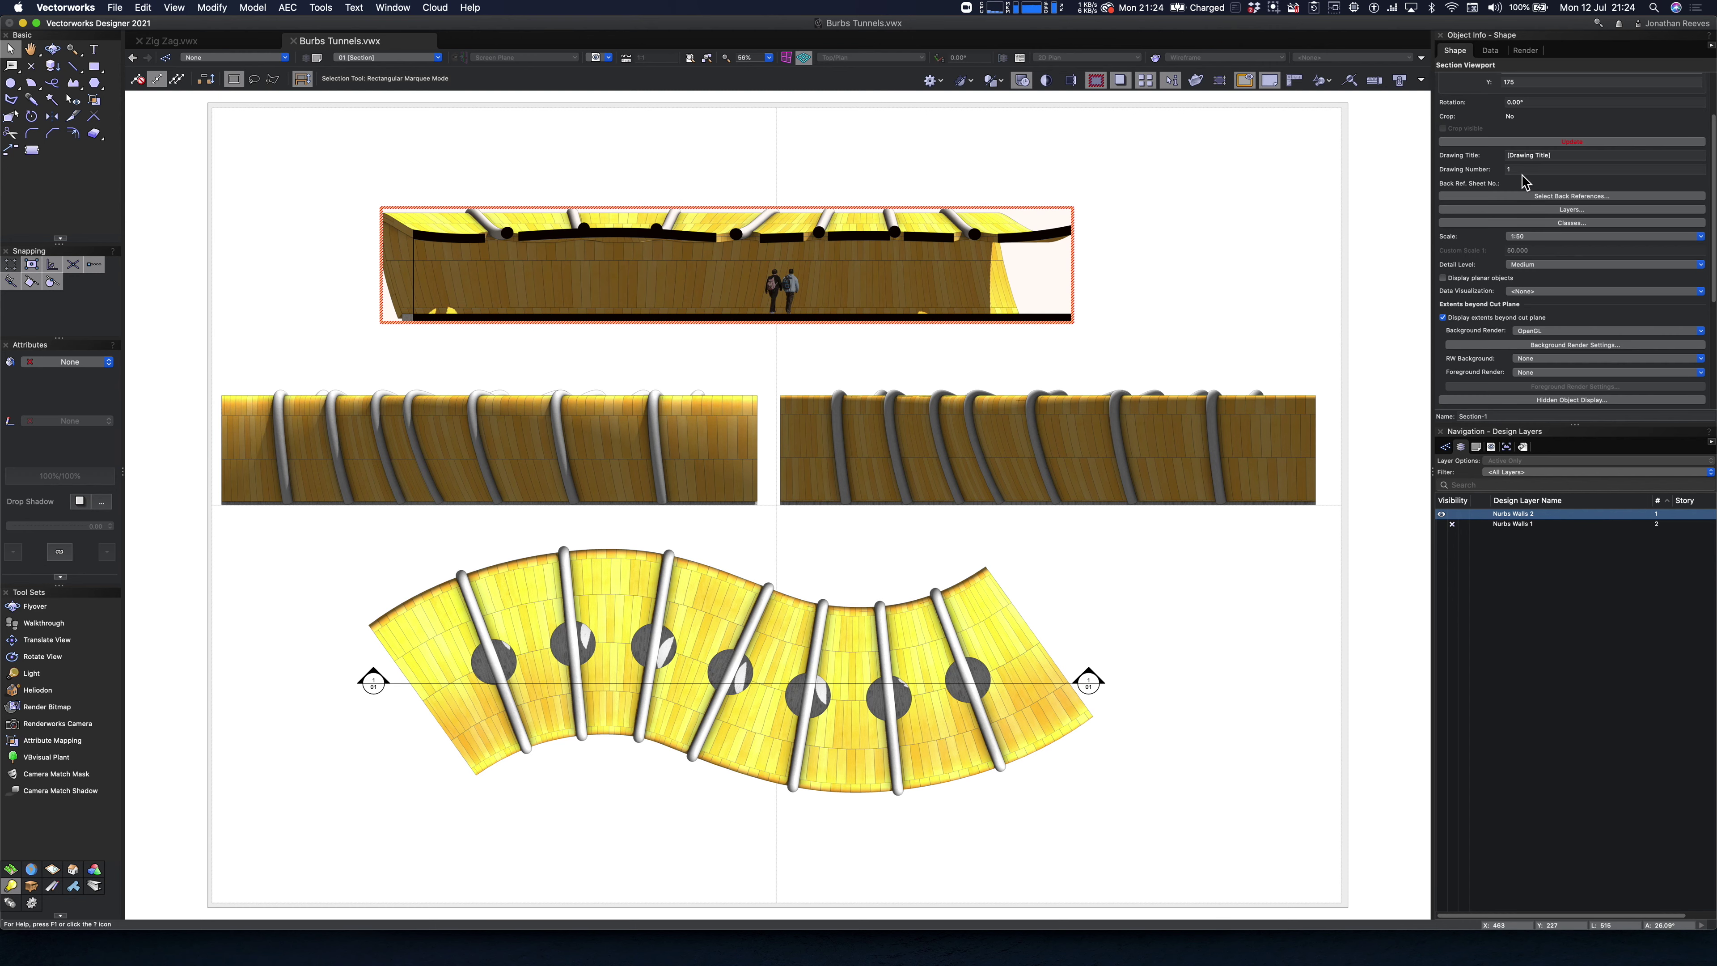
{"action": "key", "text": "super+6"}
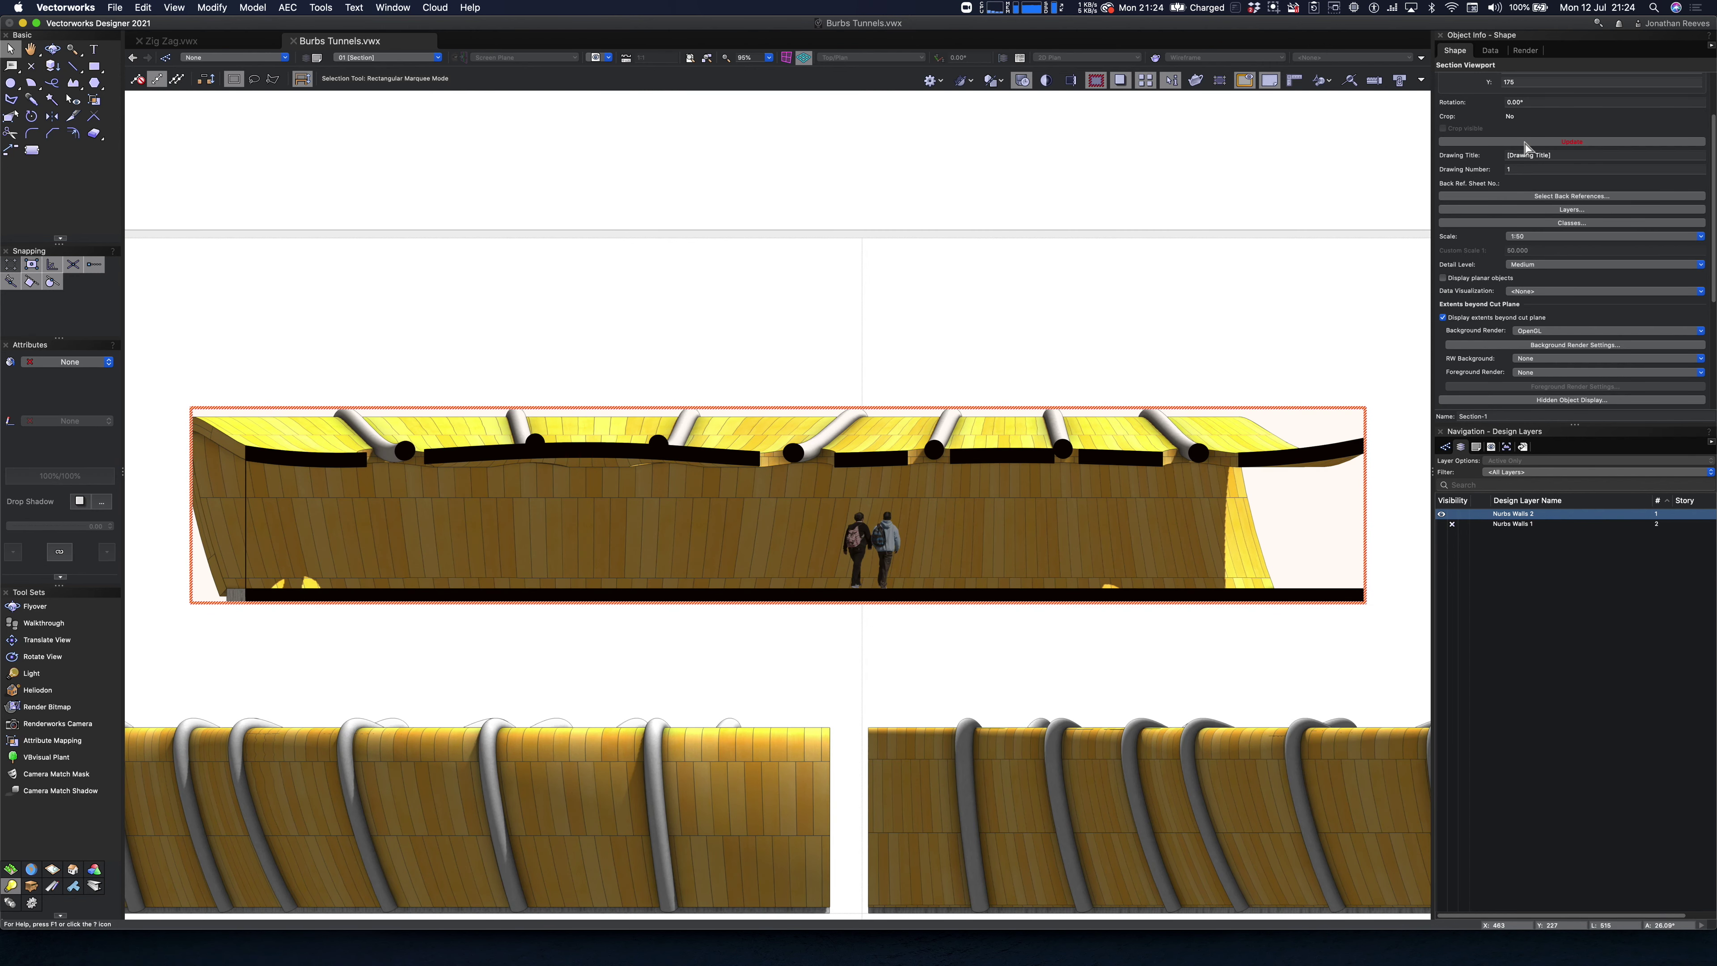
{"action": "left_click", "coordinate": [1525, 143]}
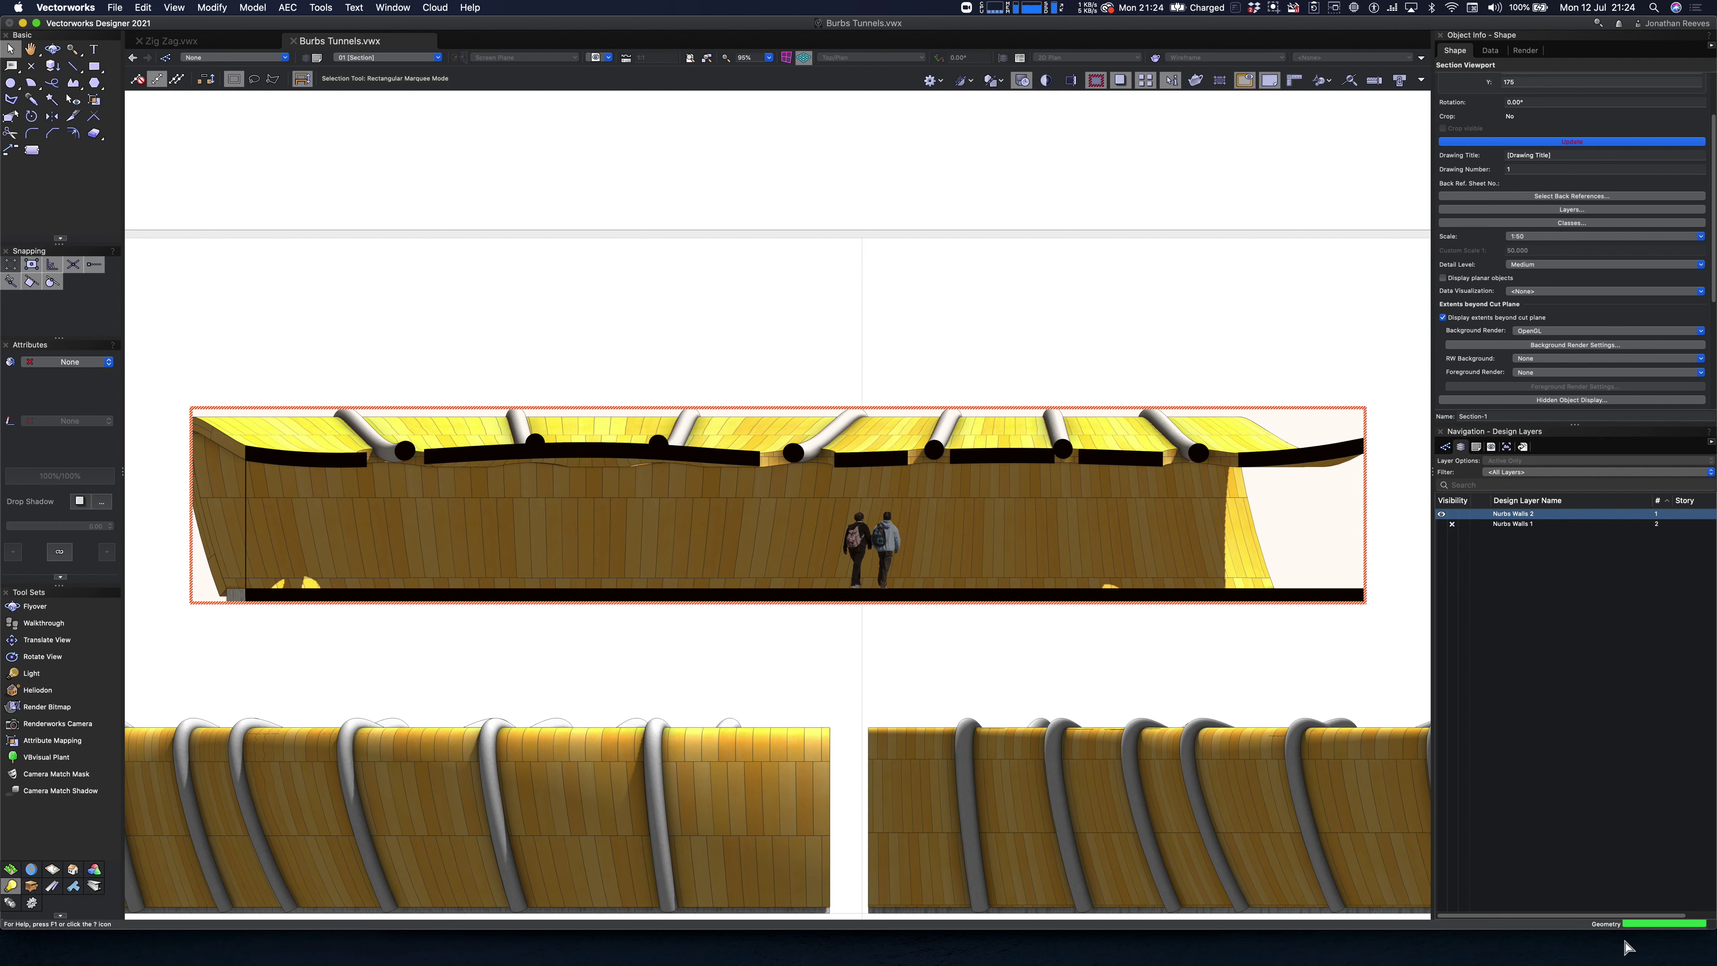
{"action": "left_click", "coordinate": [801, 628]}
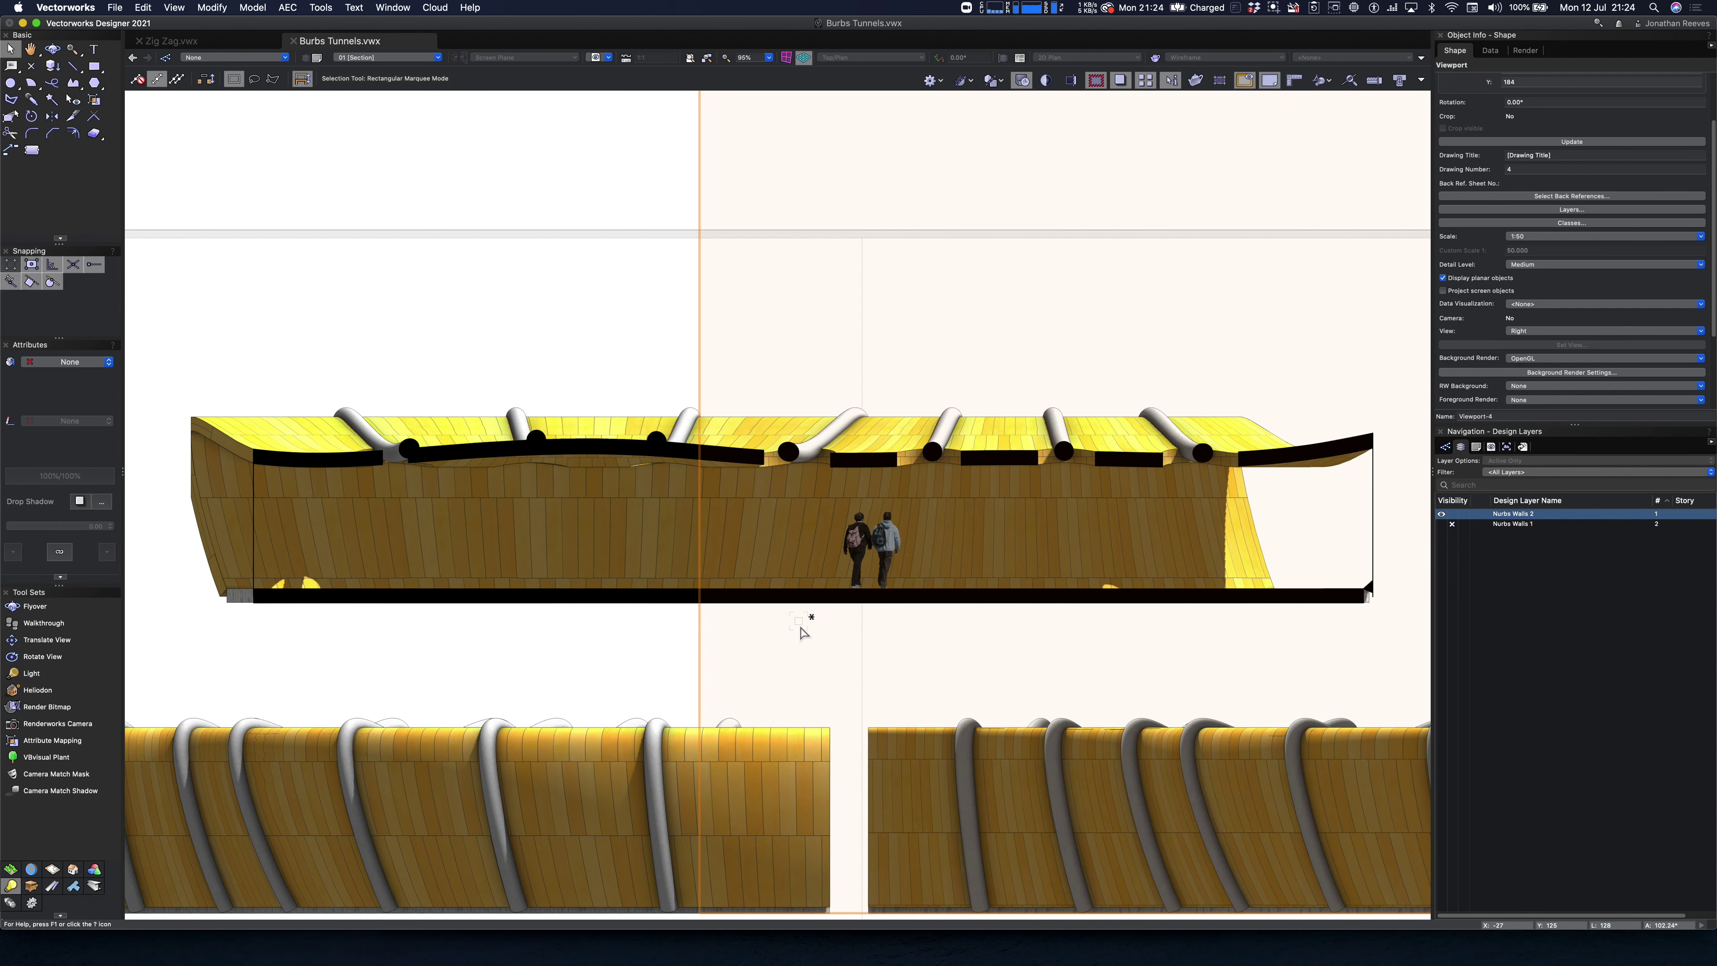
{"action": "key", "text": "super+4"}
{"action": "left_click", "coordinate": [1246, 602]}
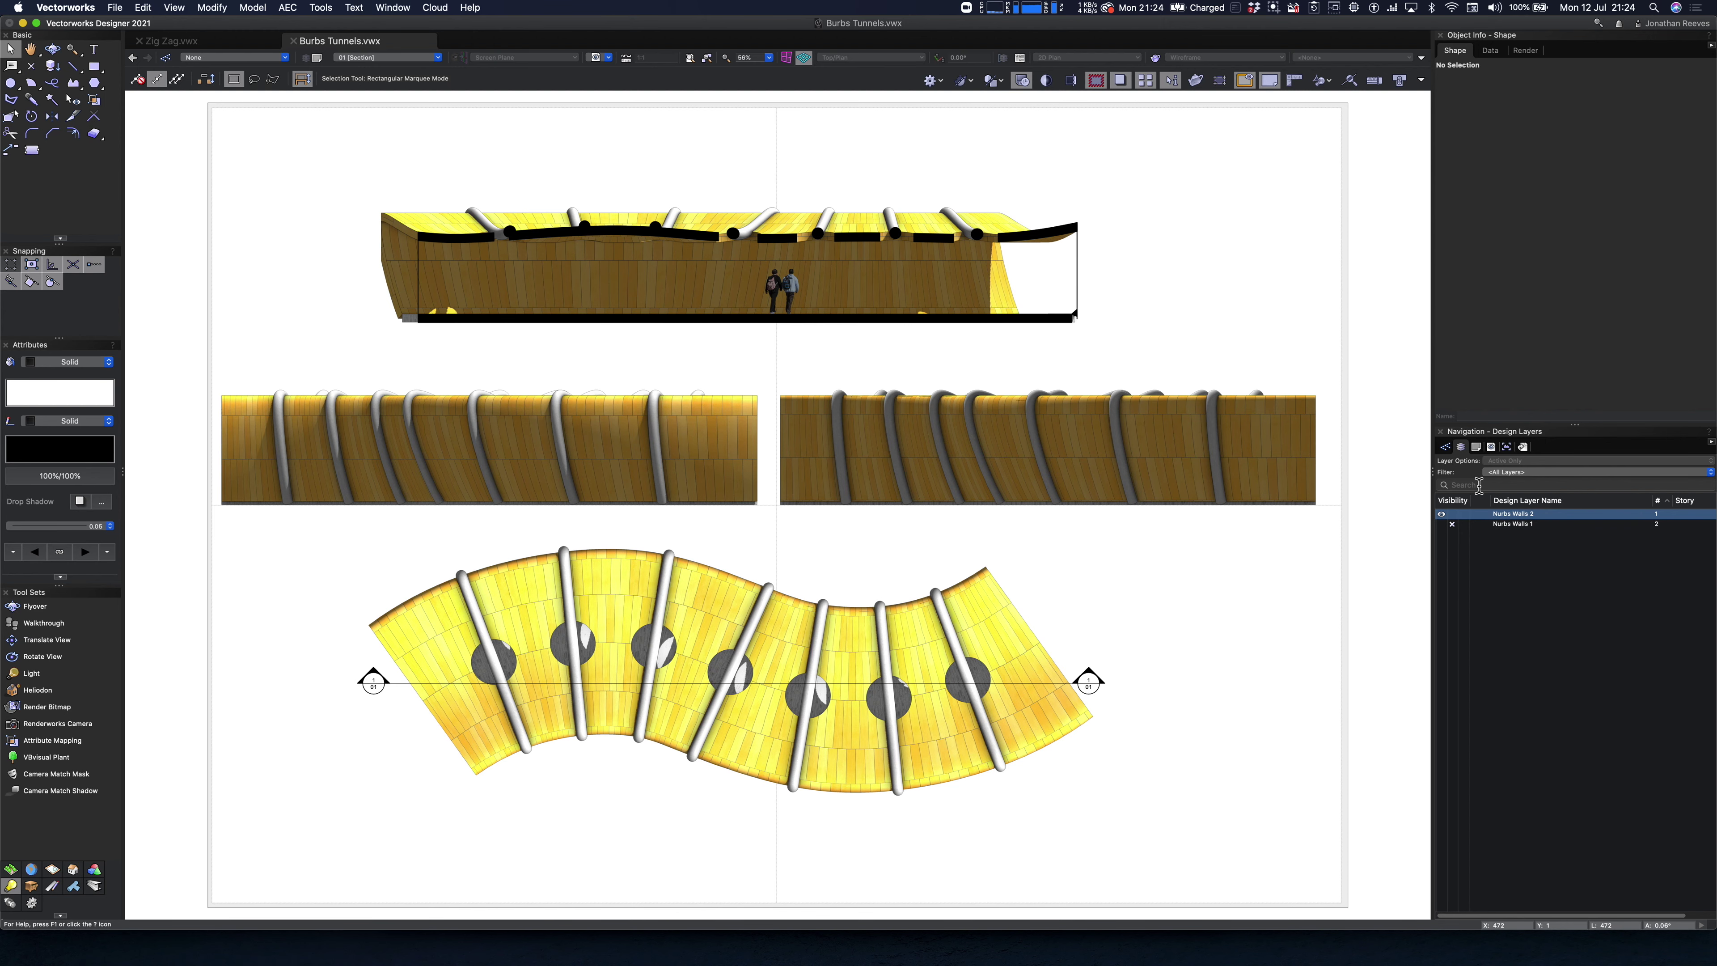
- Open sheet 02 Perspective and hide the red viewport border
{"action": "left_click", "coordinate": [1476, 447]}
{"action": "left_click", "coordinate": [1522, 515]}
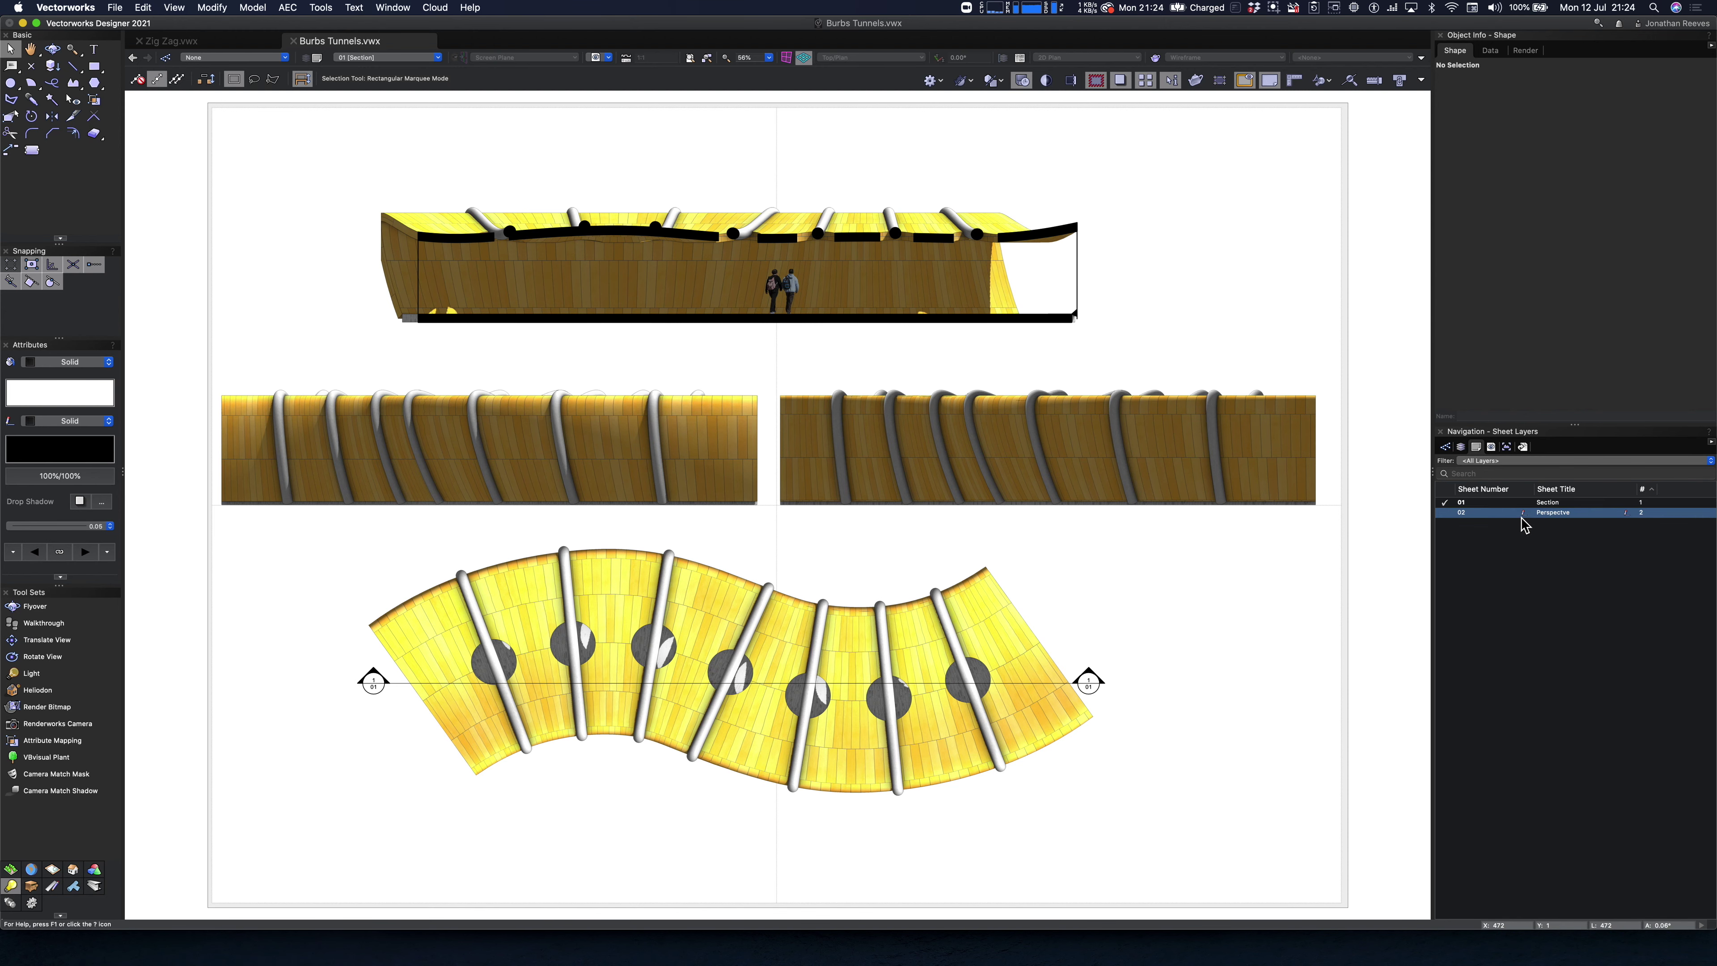
{"action": "double_click", "coordinate": [1522, 517]}
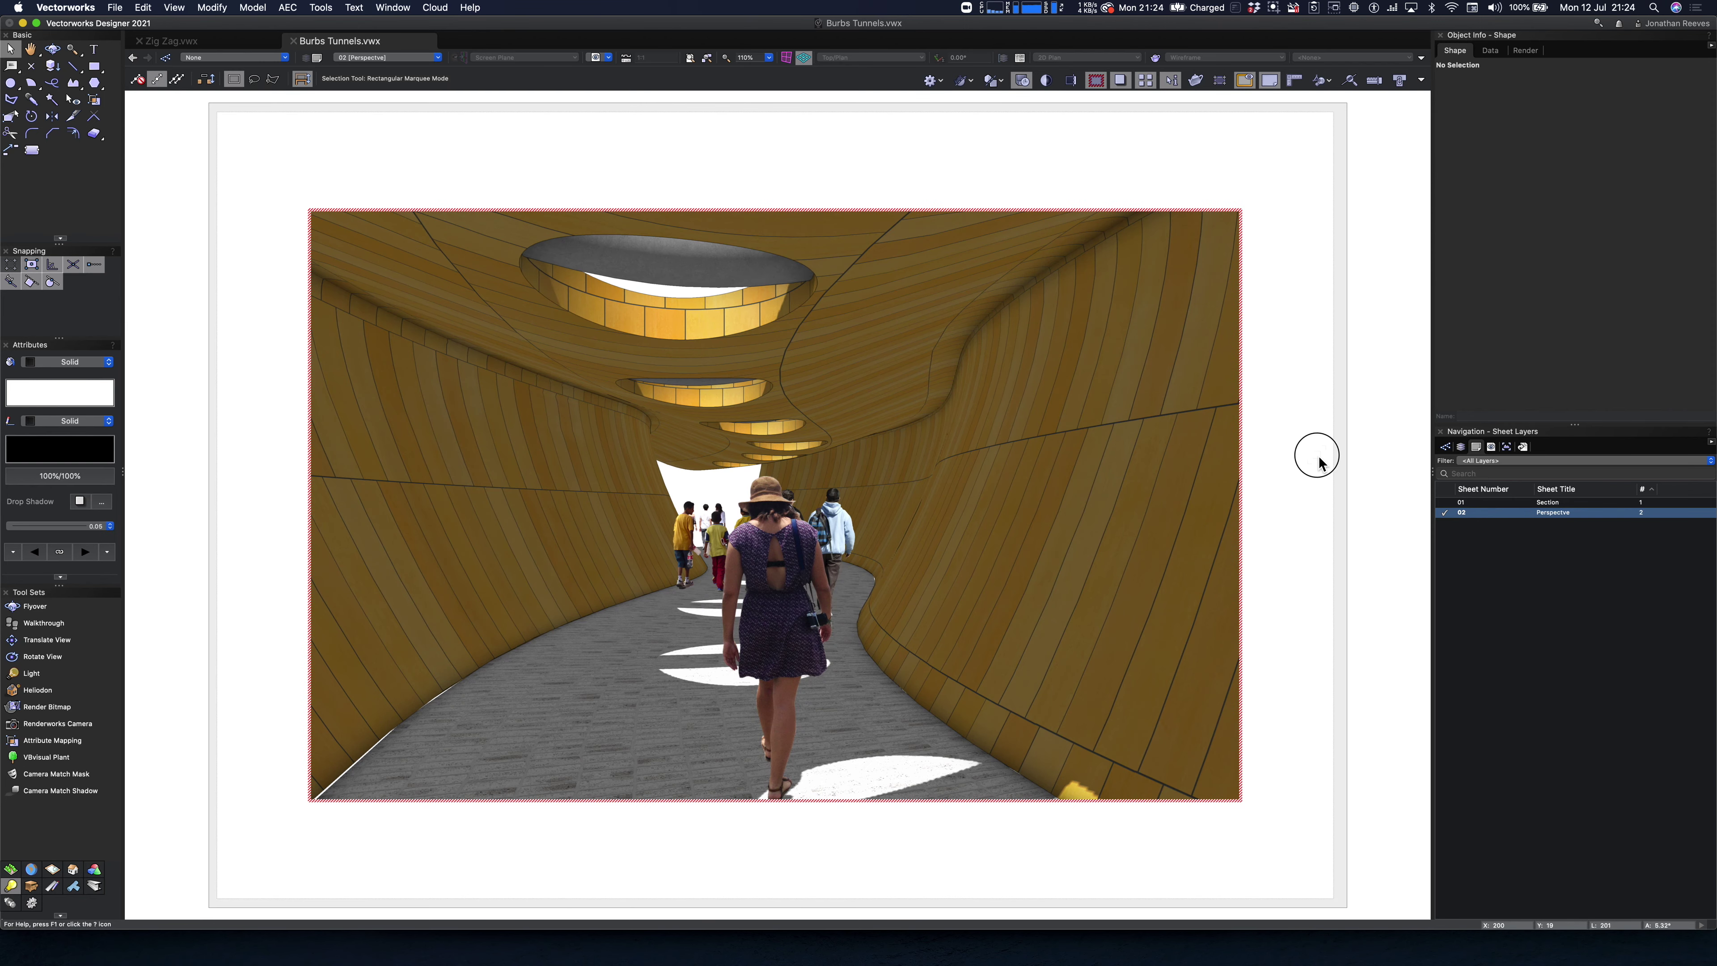
{"action": "left_click", "coordinate": [1091, 80]}
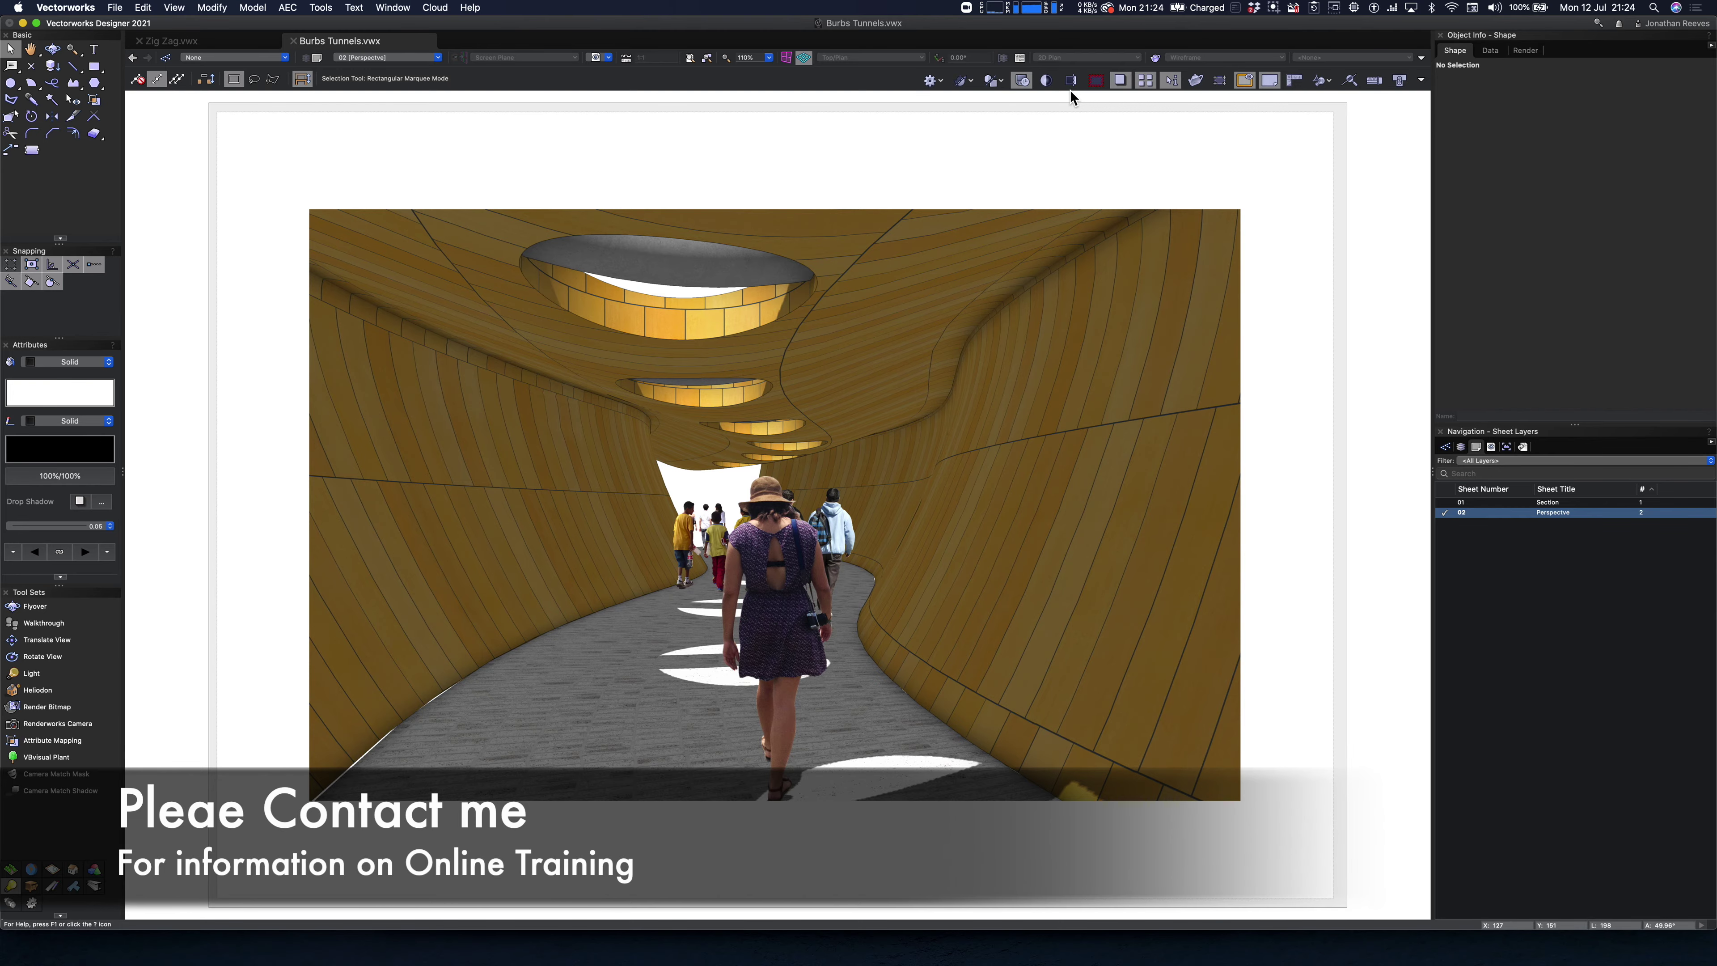
{"action": "key", "text": "super+shift+3"}
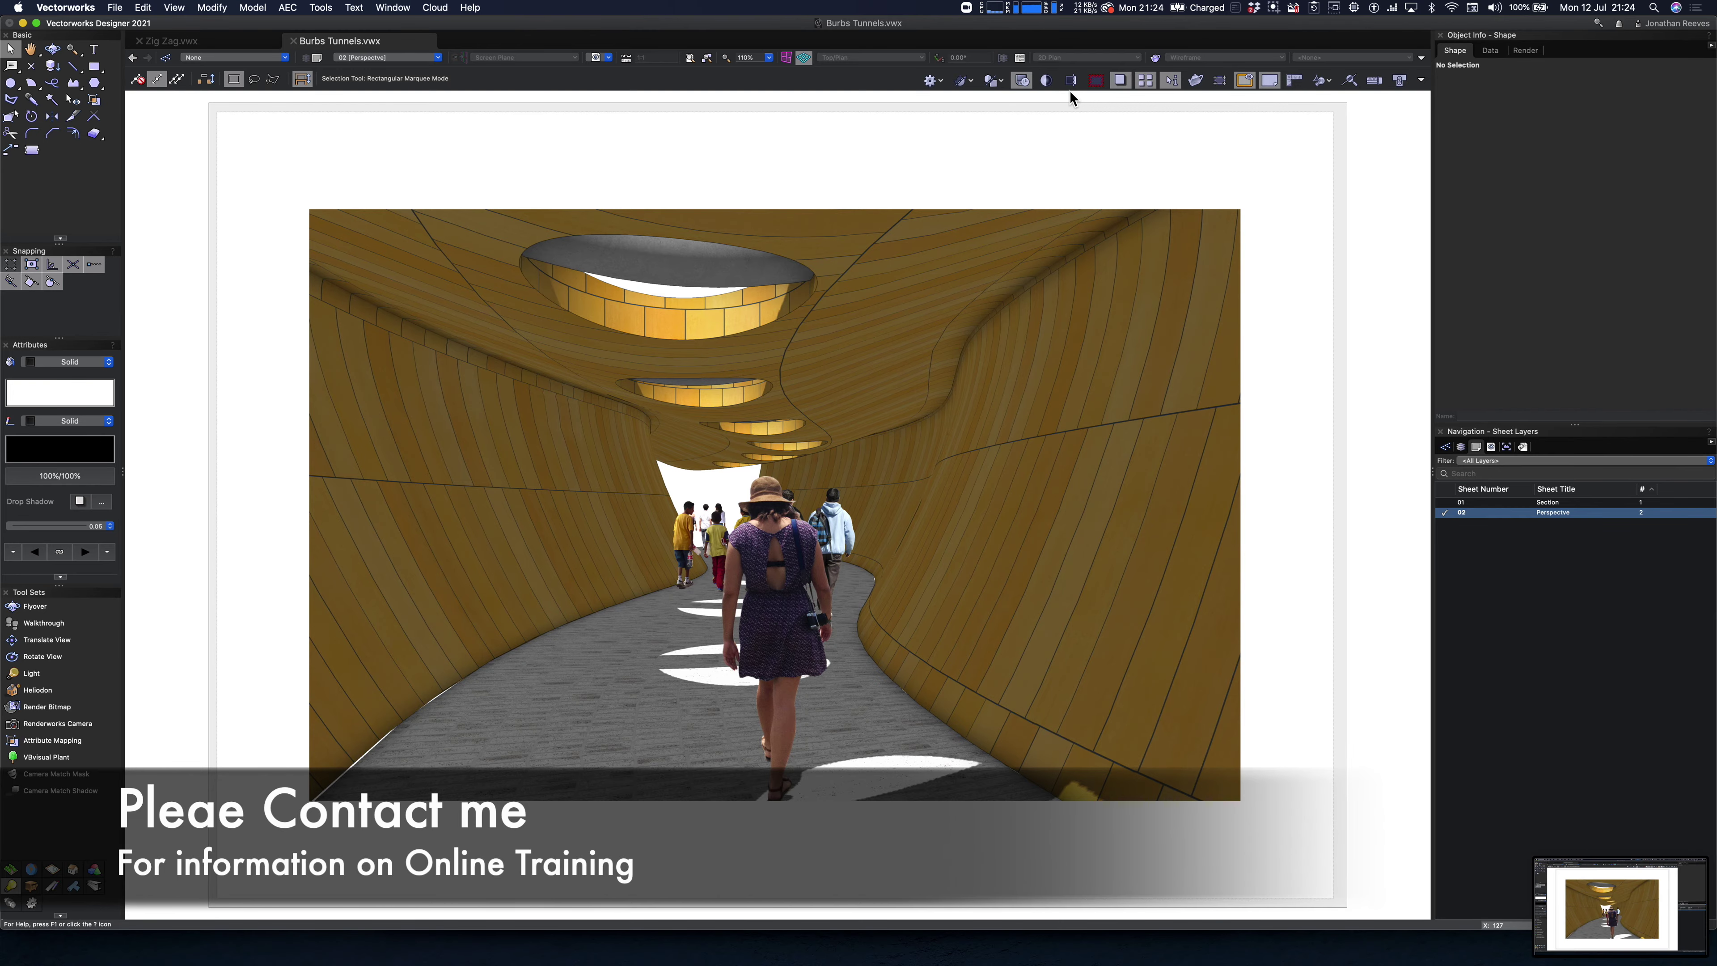